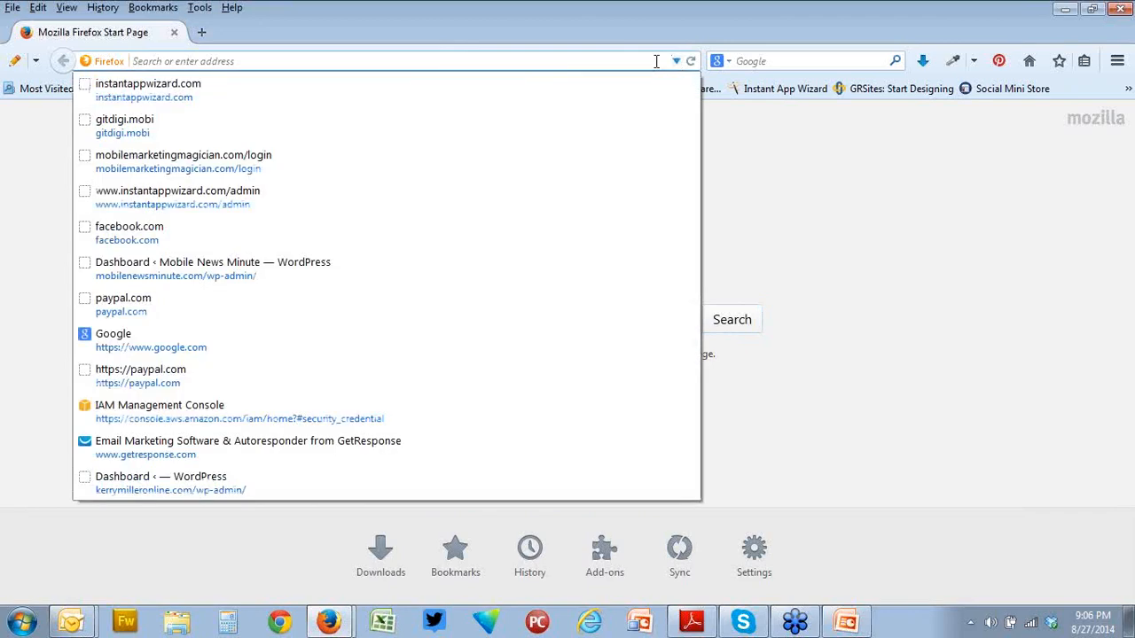
Open instantappwizard.com and bring up its member login page.
left_click(401, 102)
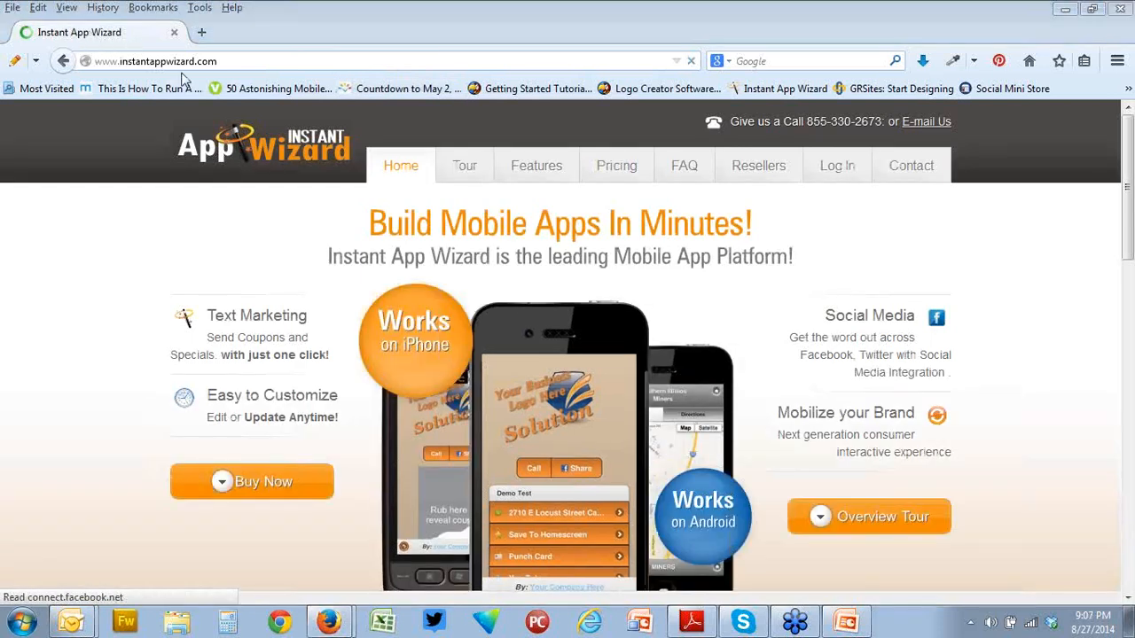
left_click(837, 168)
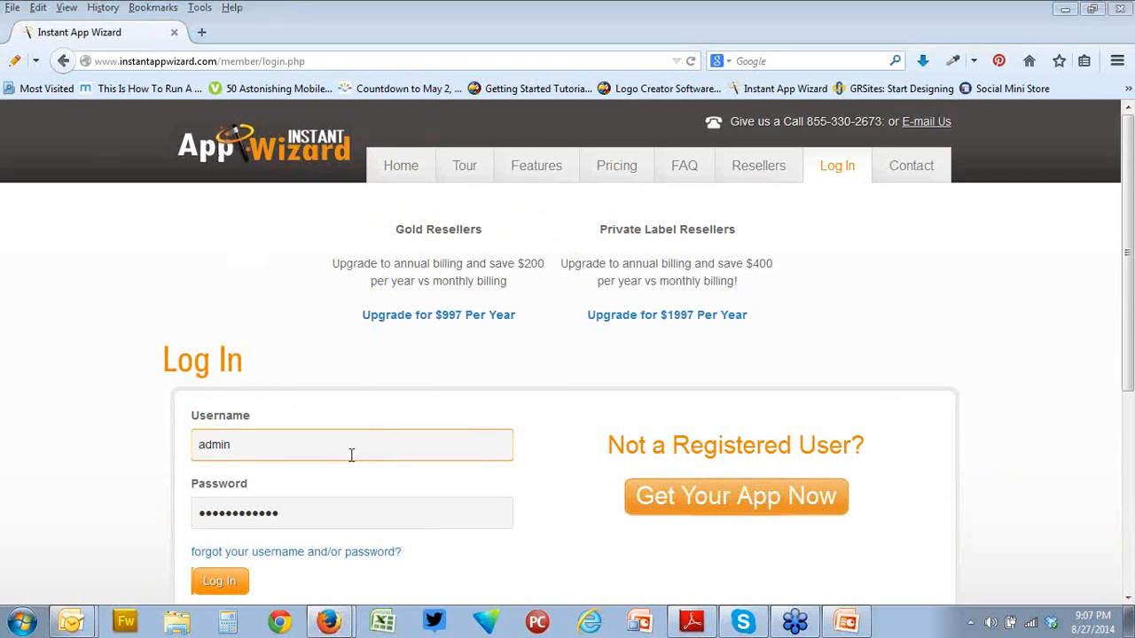
left_click_drag(350, 456, 176, 457)
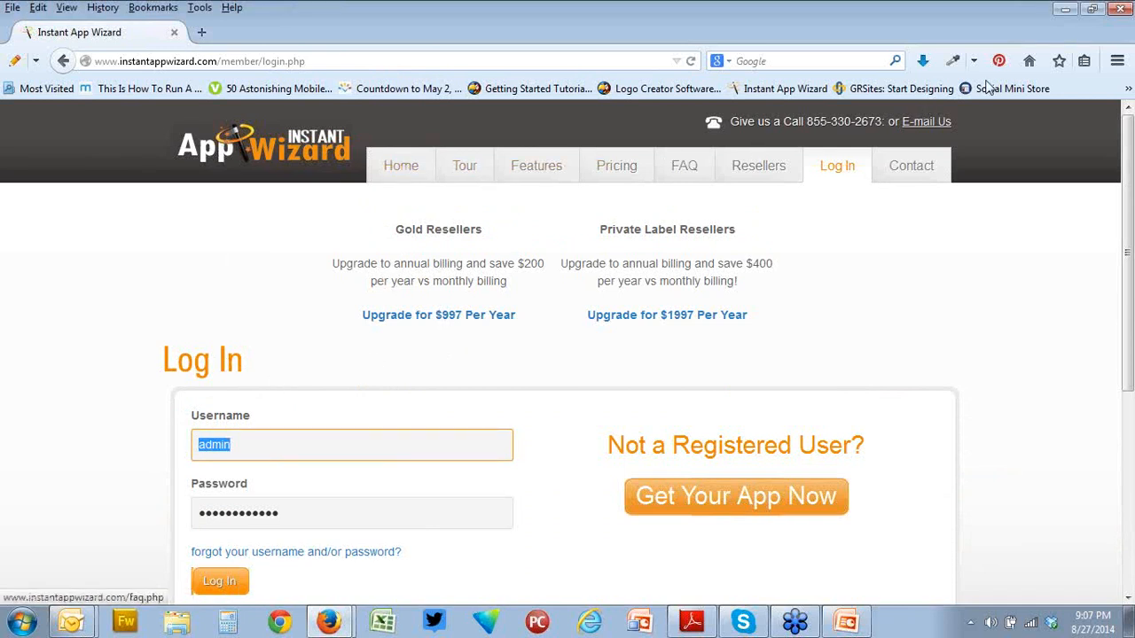
left_click(1089, 30)
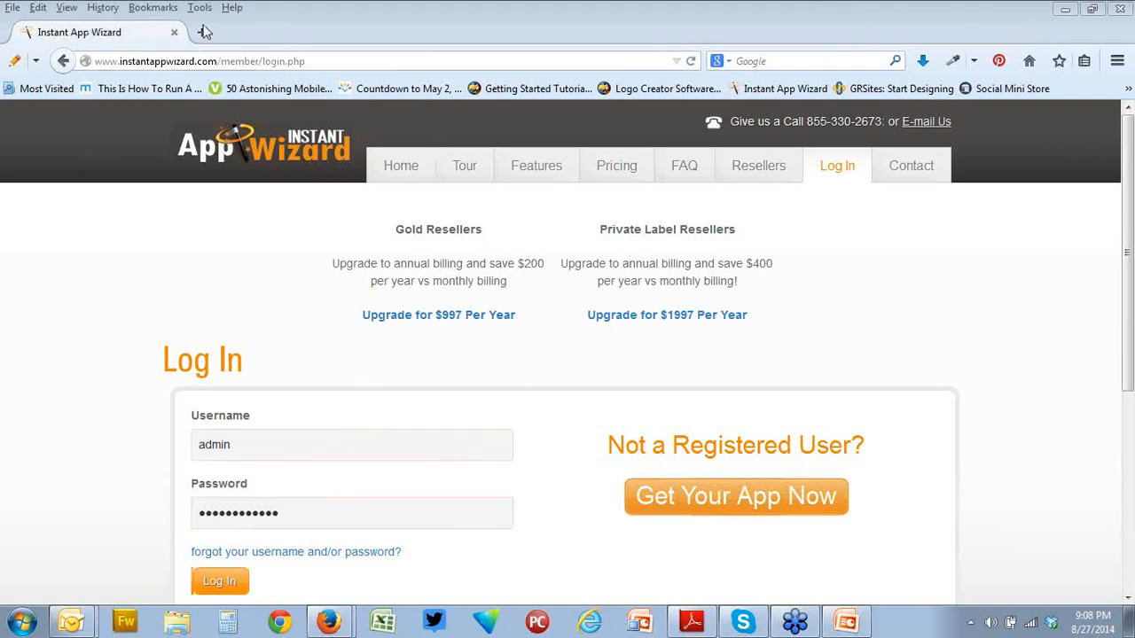
Load the gitdigi.com website.
left_click(322, 65)
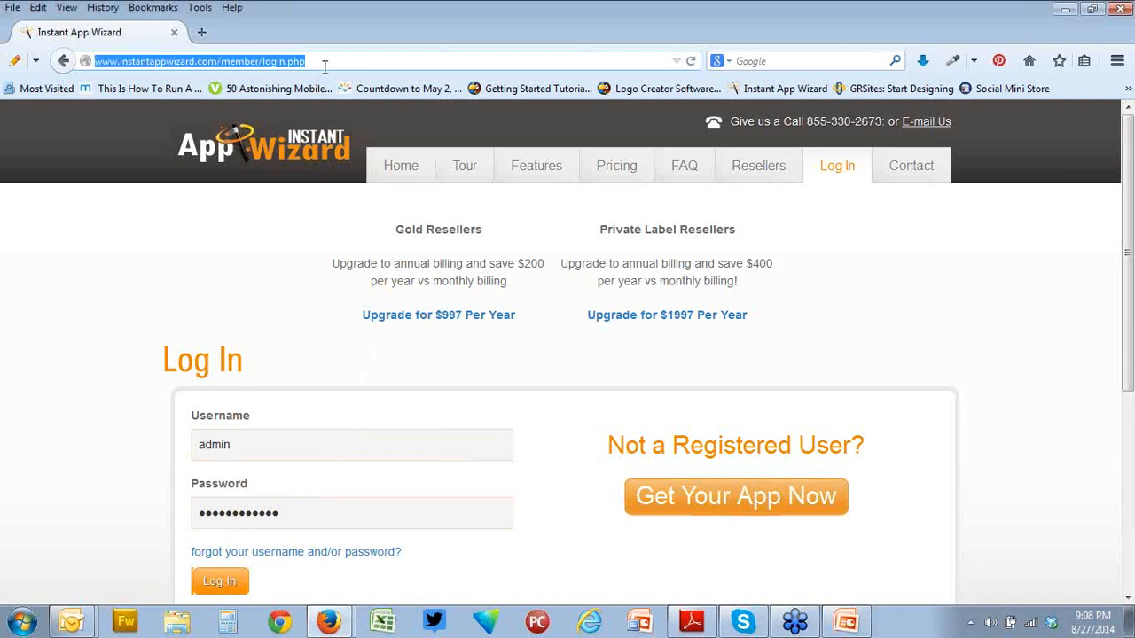
type("gitdigi")
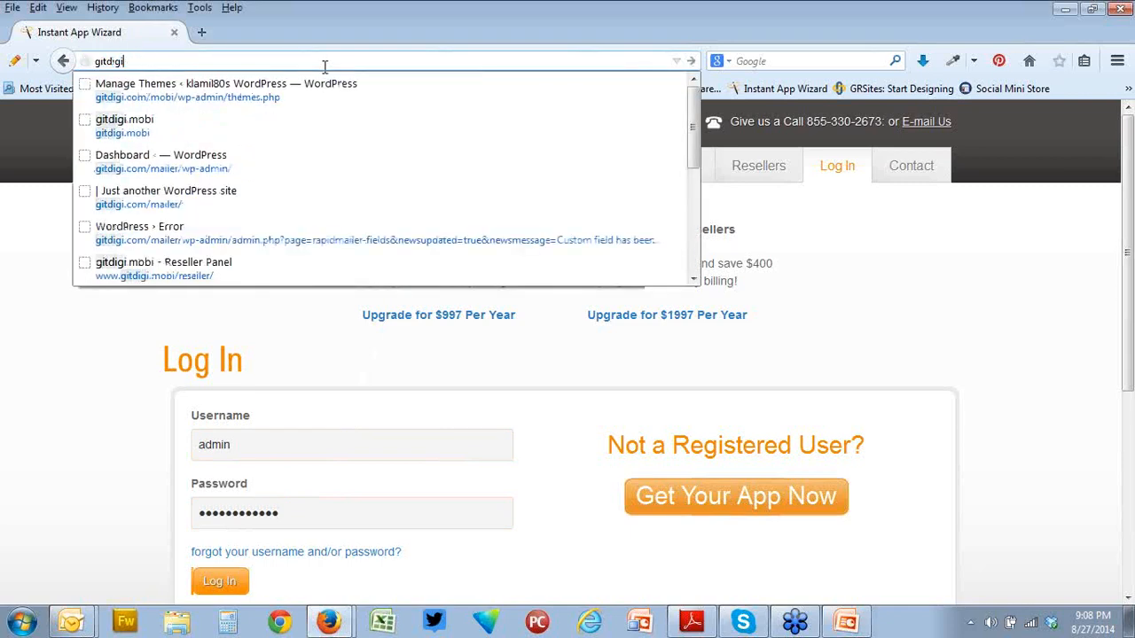
type(".com")
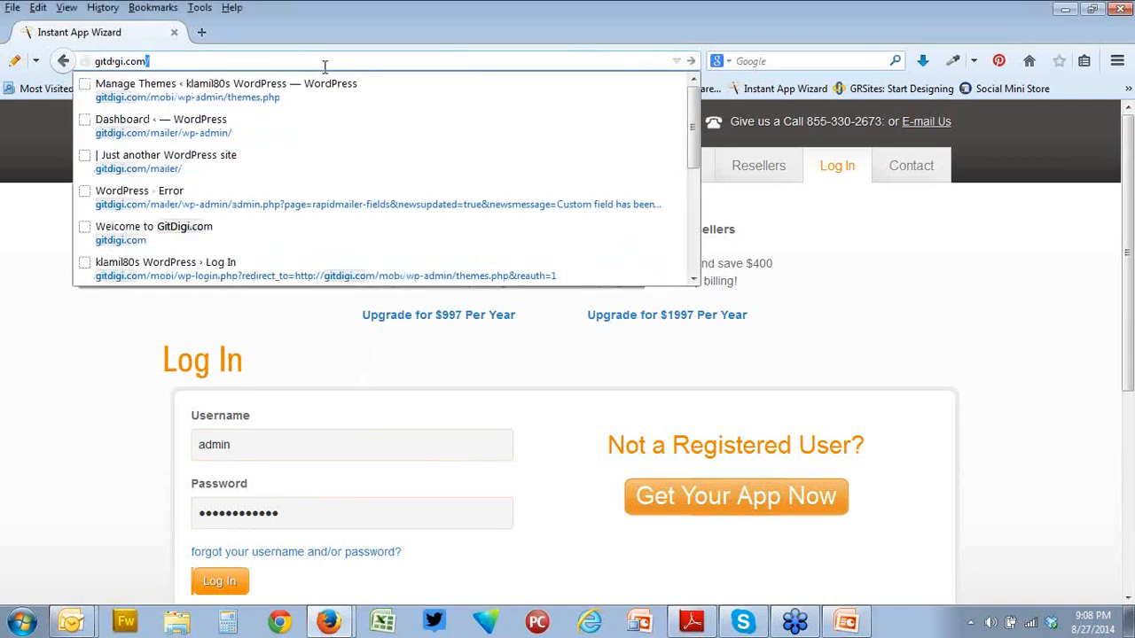
key("Return")
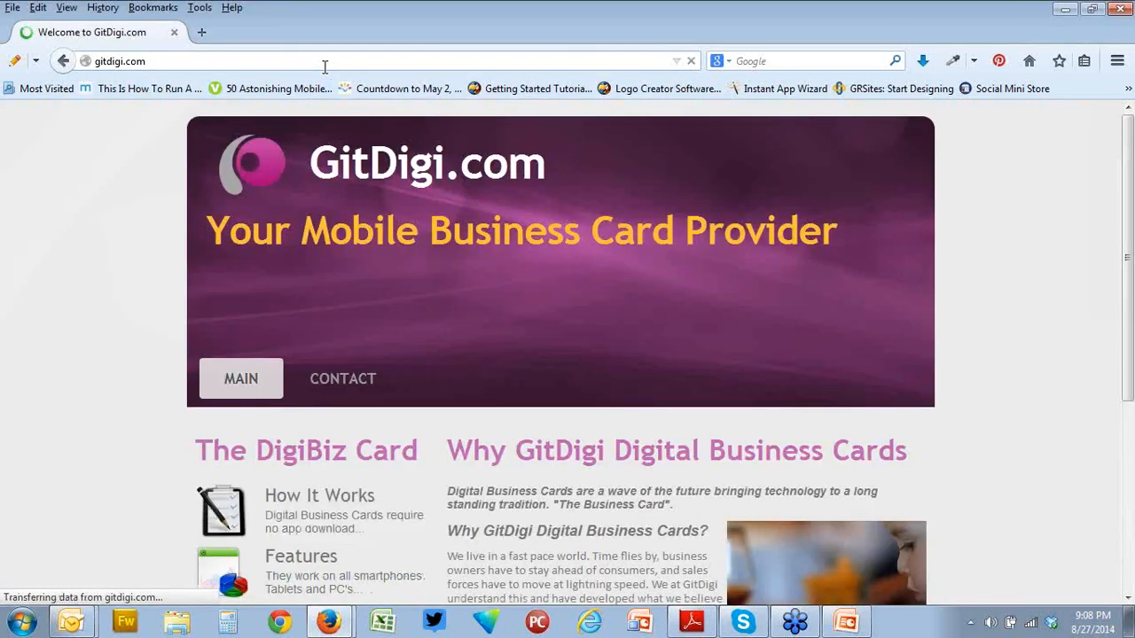
Change the address to gitdigi.mobi, load the site and open its login page.
left_click(181, 64)
key("shift+Left")
key("shift+Left")
key("shift+Left")
key("shift+Left")
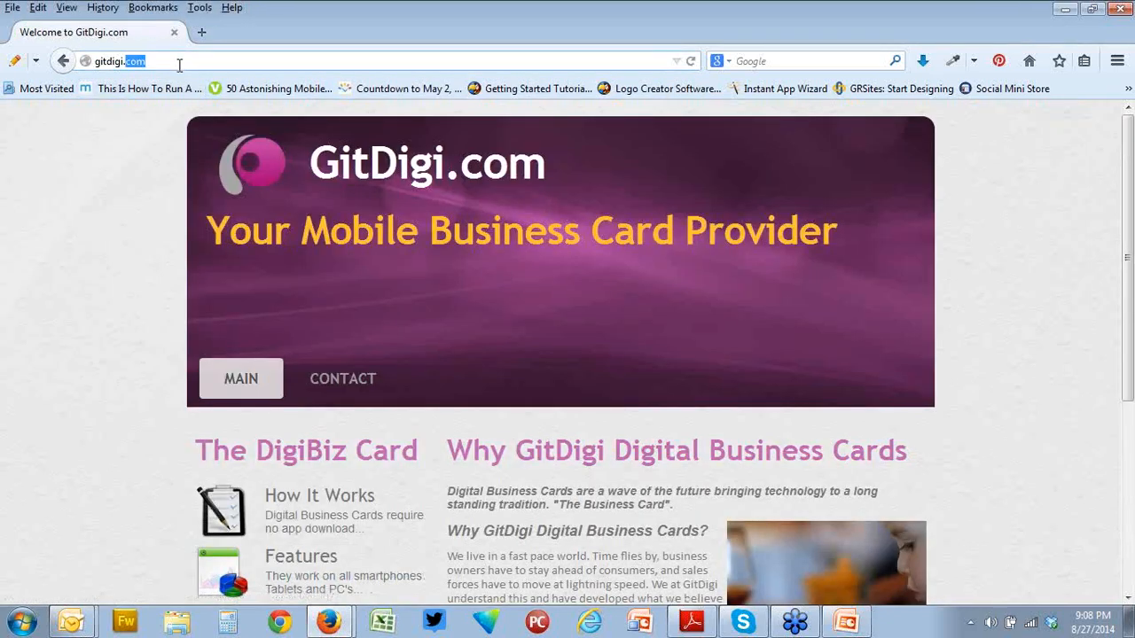
type(".mobi/")
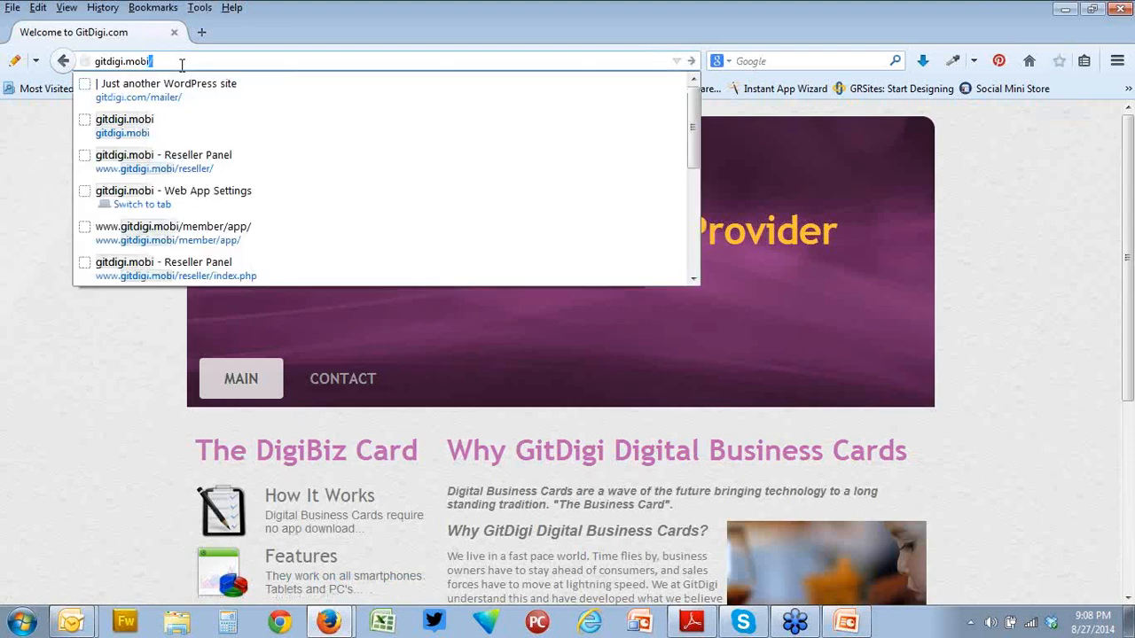
key("Return")
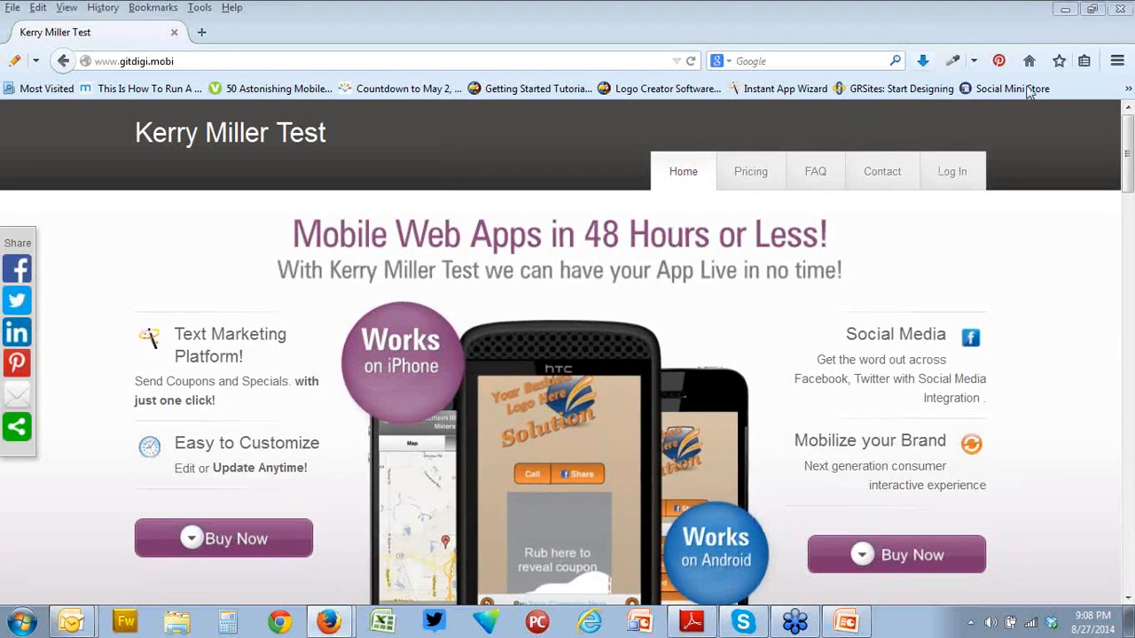
left_click(953, 175)
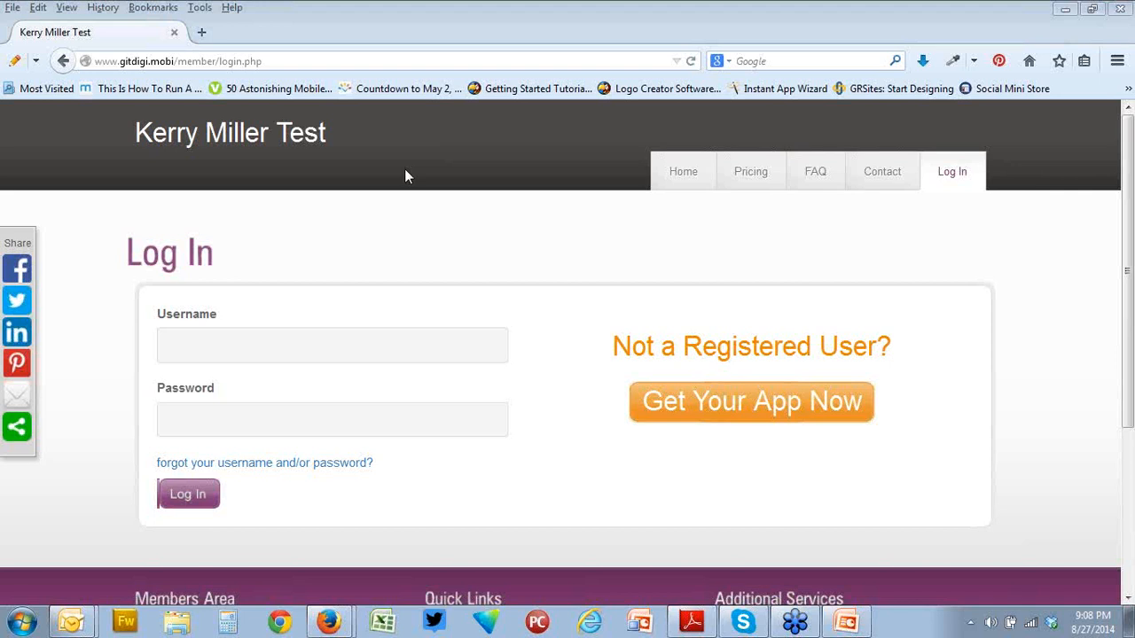
Log in with the username gitdigi and the account password.
left_click(274, 348)
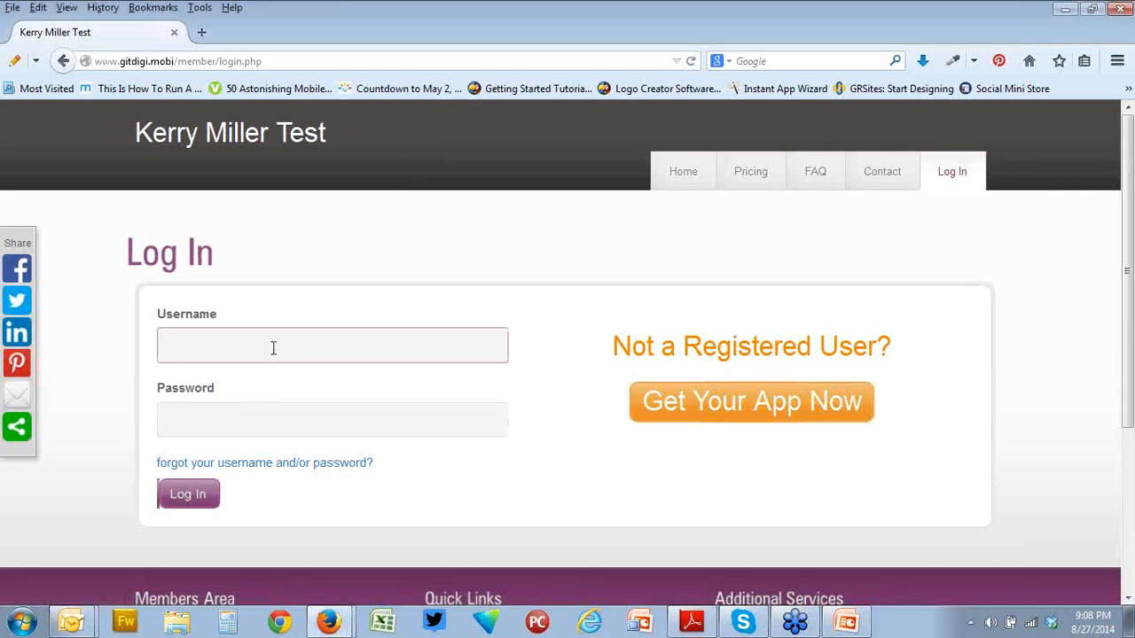
type("g")
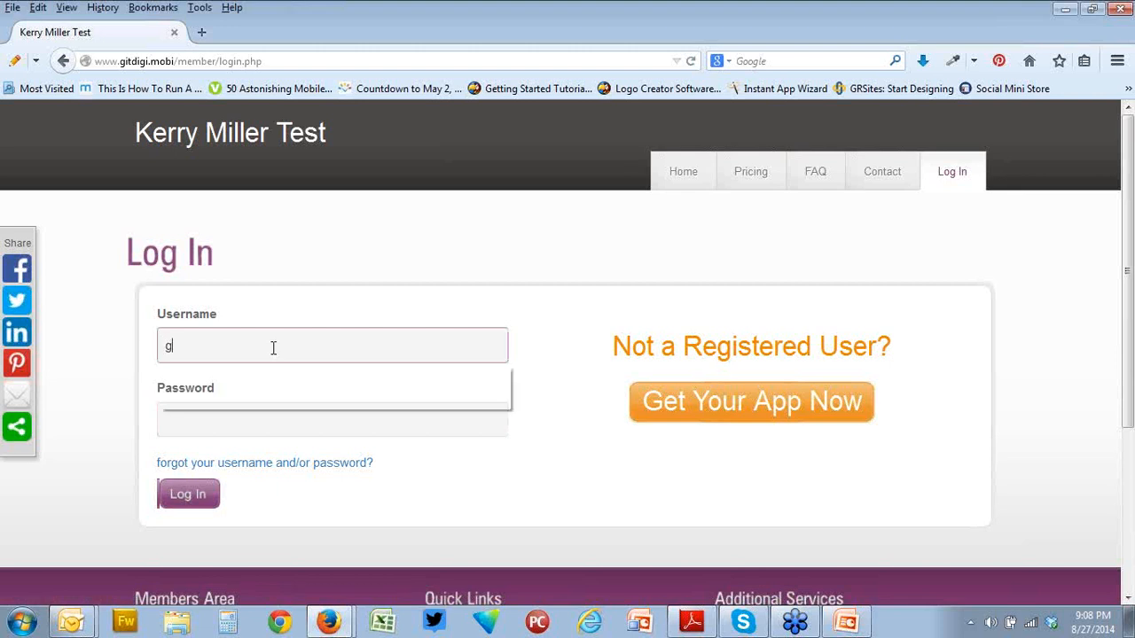
type("itdigi")
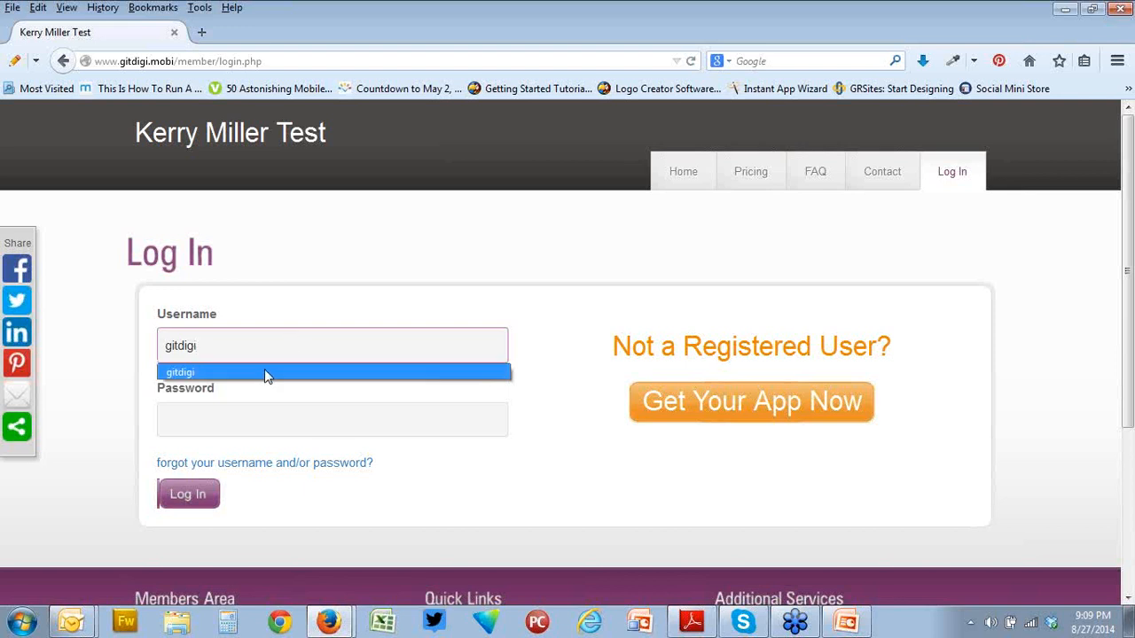
left_click(264, 369)
left_click(248, 425)
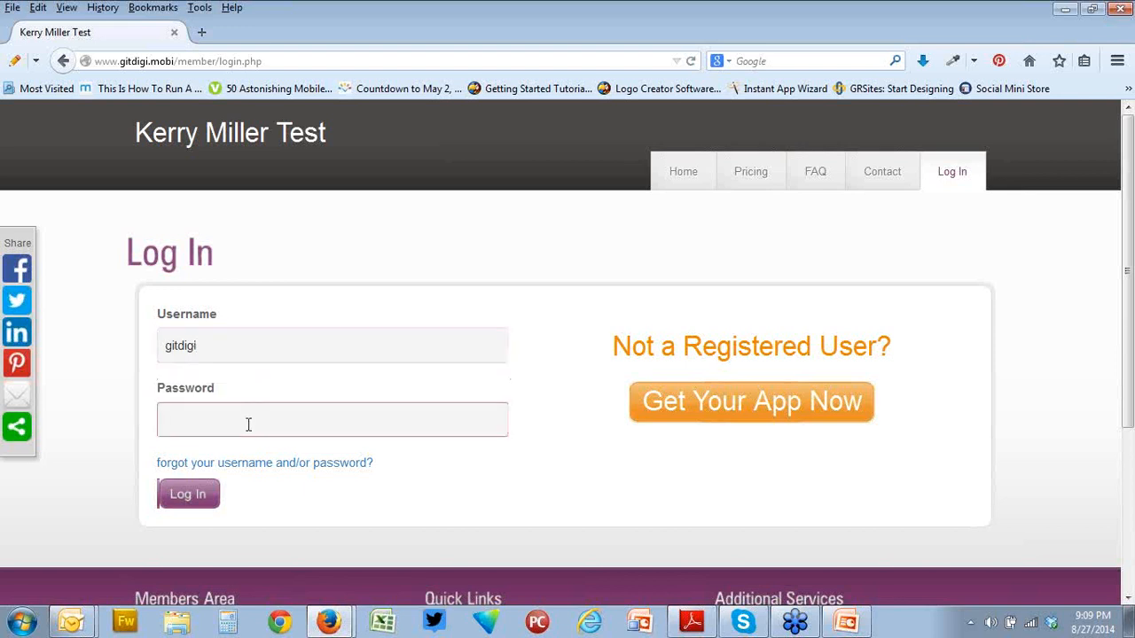
type("•••••••••••••••••")
left_click(175, 497)
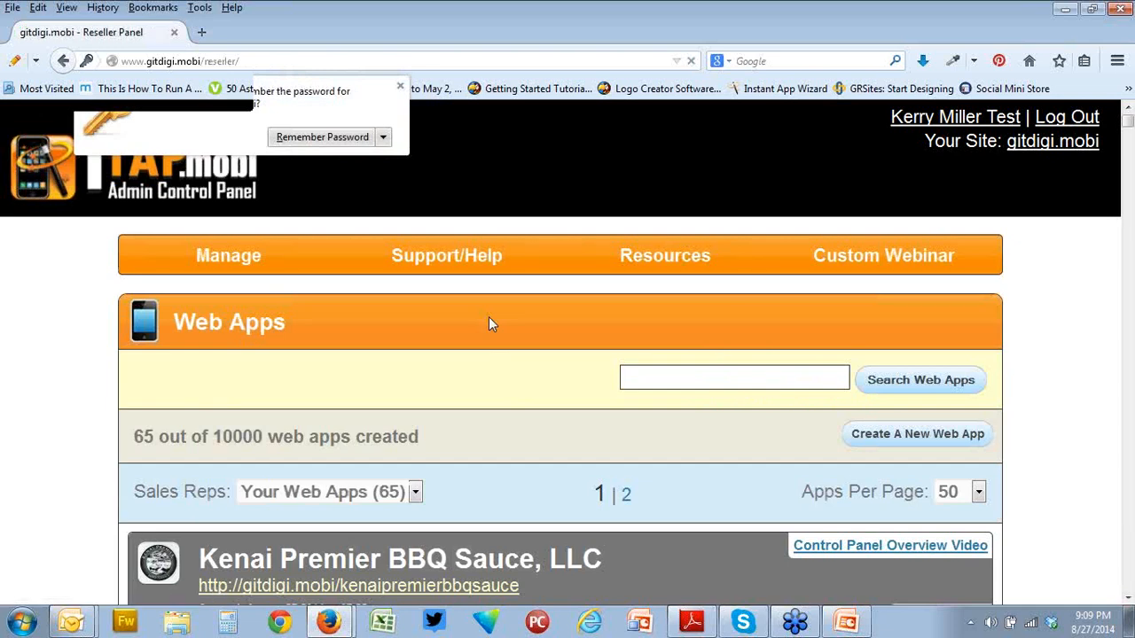
Dismiss the browser's password-saving prompt and open the Kenai Premier BBQ Sauce, LLC web app for content editing.
scroll(488, 319, "down", 4)
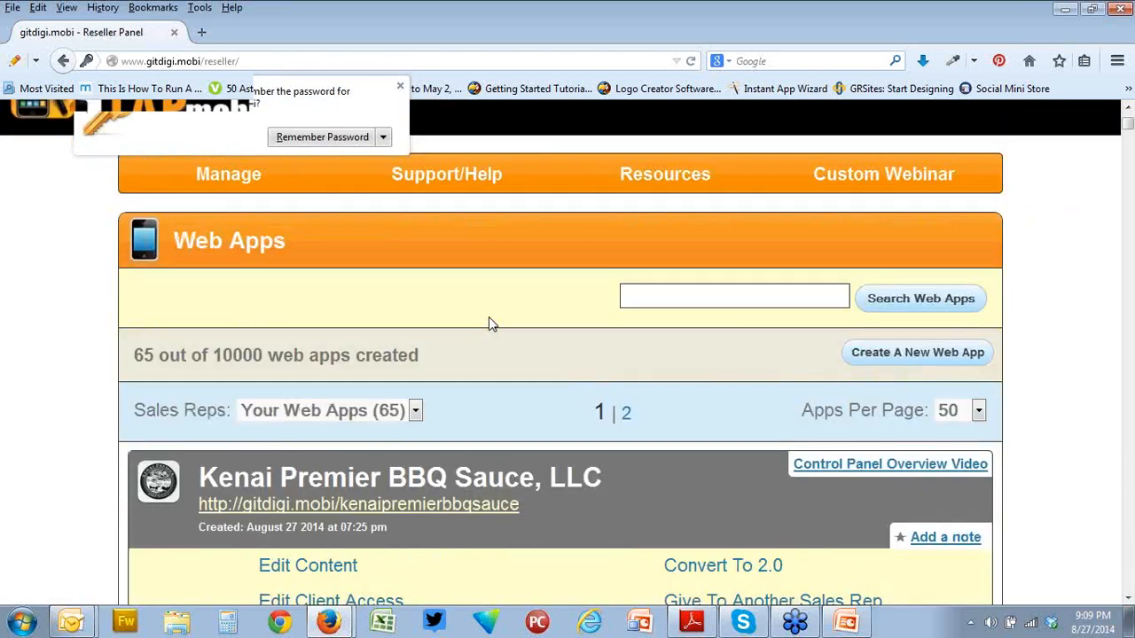
scroll(488, 323, "up", 4)
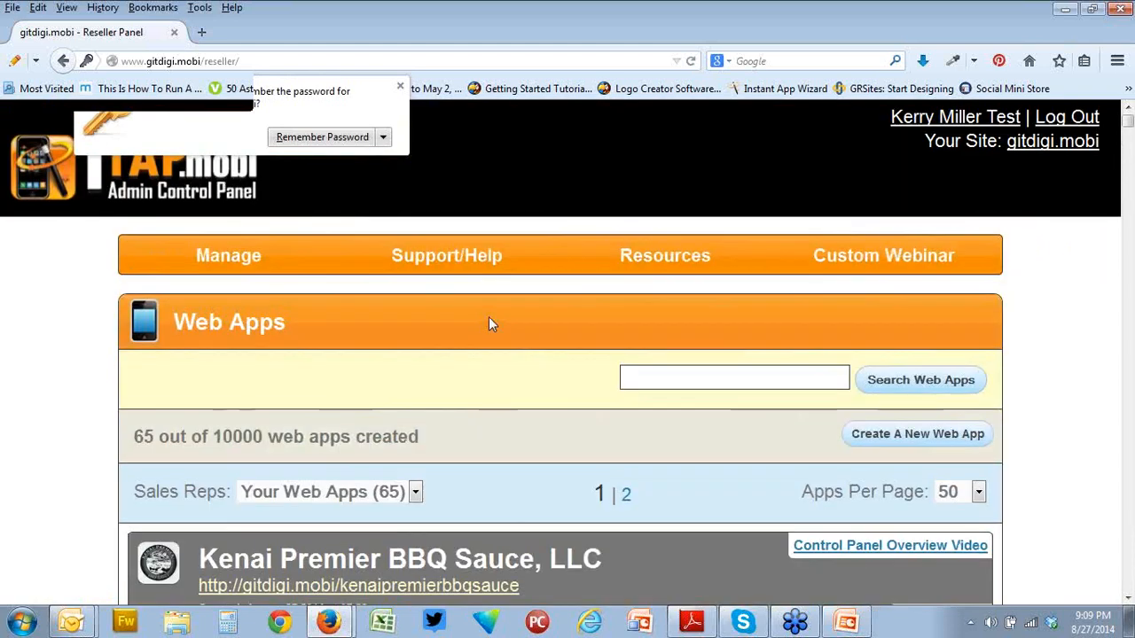
left_click(958, 39)
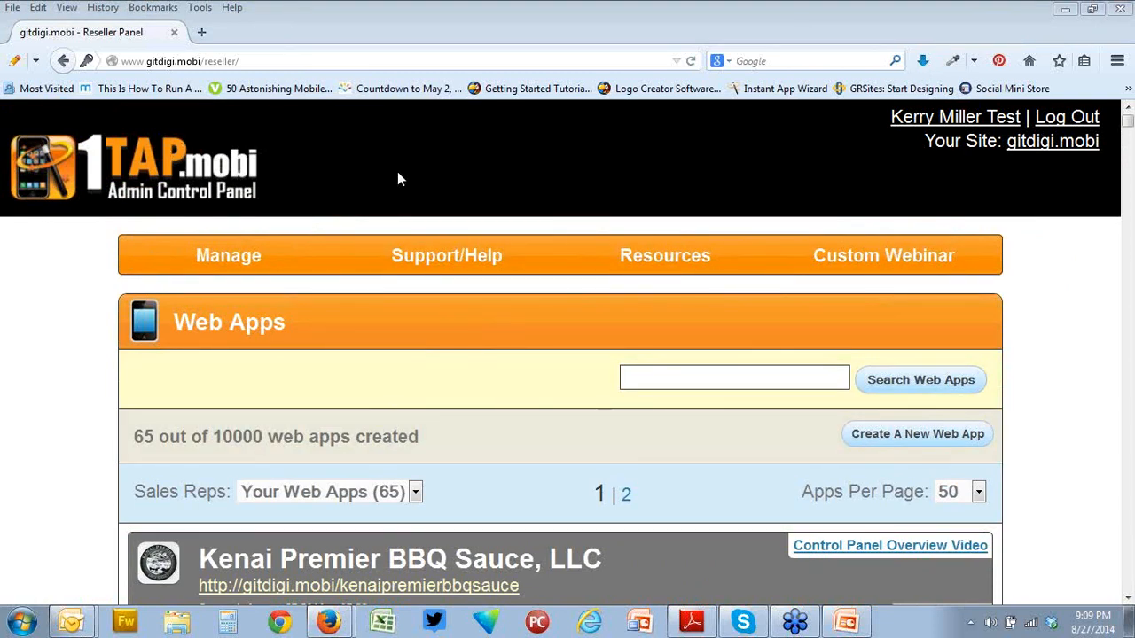
scroll(450, 179, "down", 4)
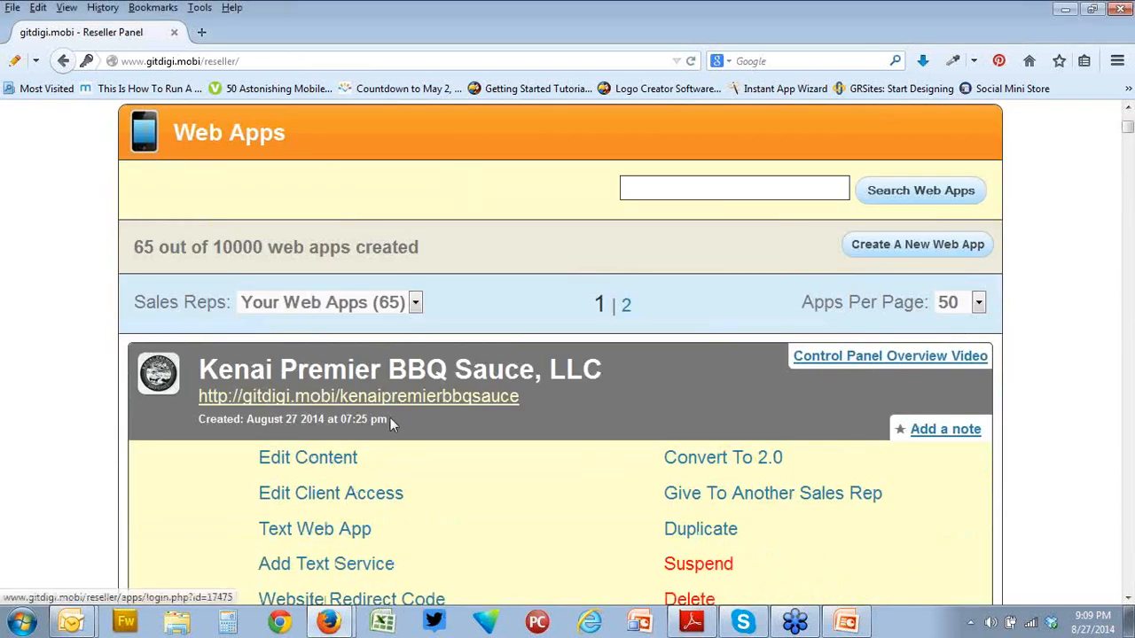
scroll(558, 375, "down", 2)
scroll(558, 375, "up", 2)
left_click(333, 470)
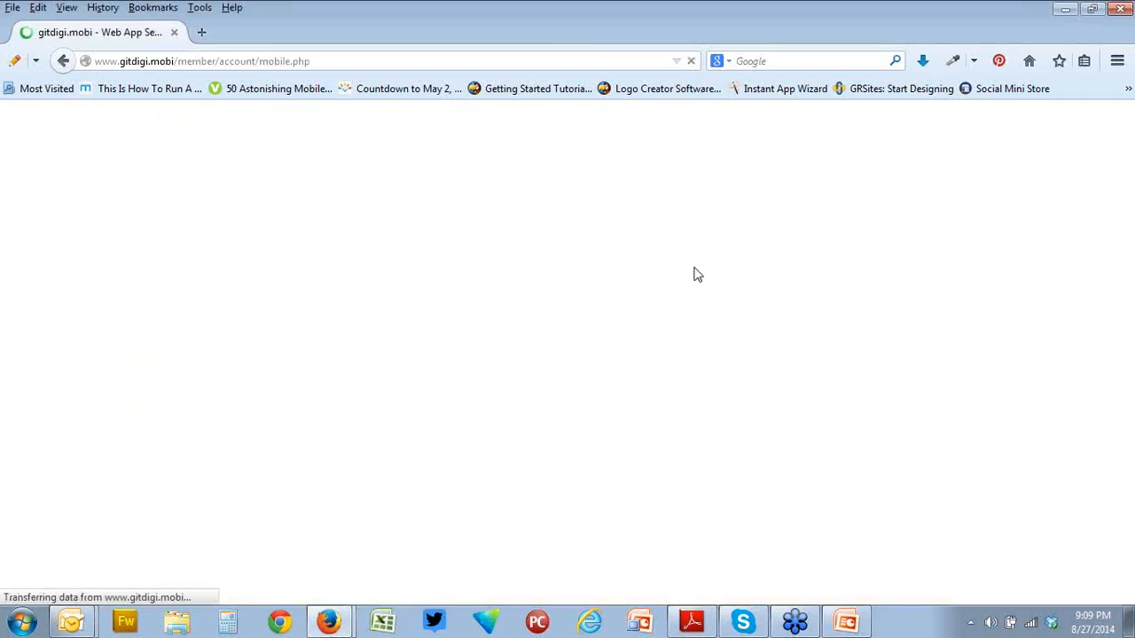
Review the web app's phone preview, then expand Color Settings within its General Settings.
scroll(787, 390, "down", 6)
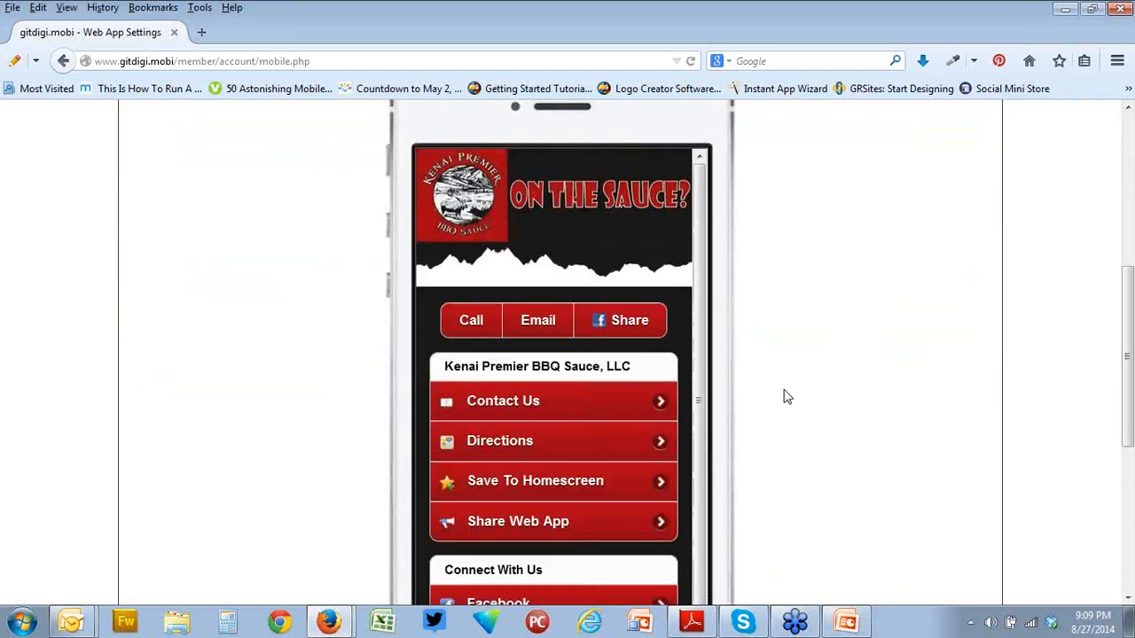
scroll(783, 395, "up", 3)
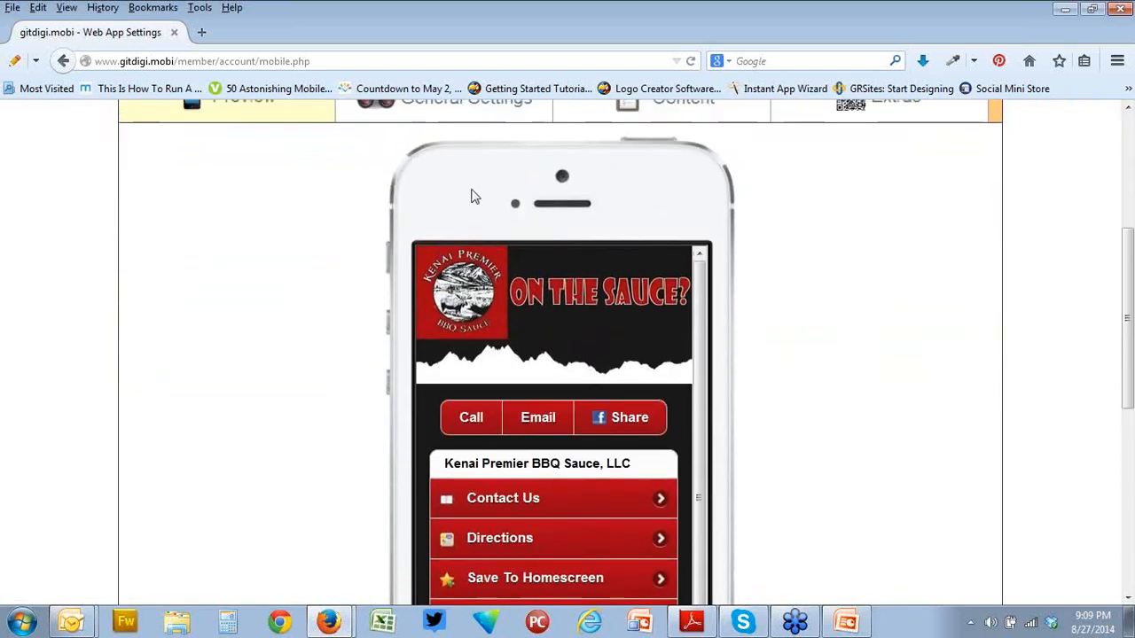
left_click(479, 200)
scroll(664, 322, "down", 3)
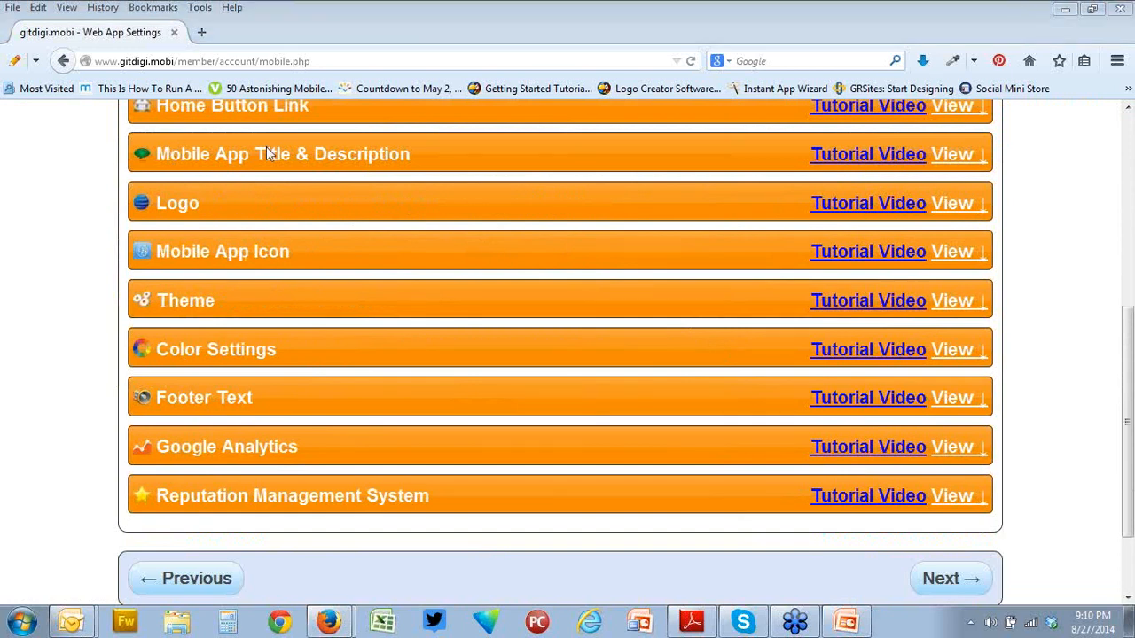
left_click(369, 354)
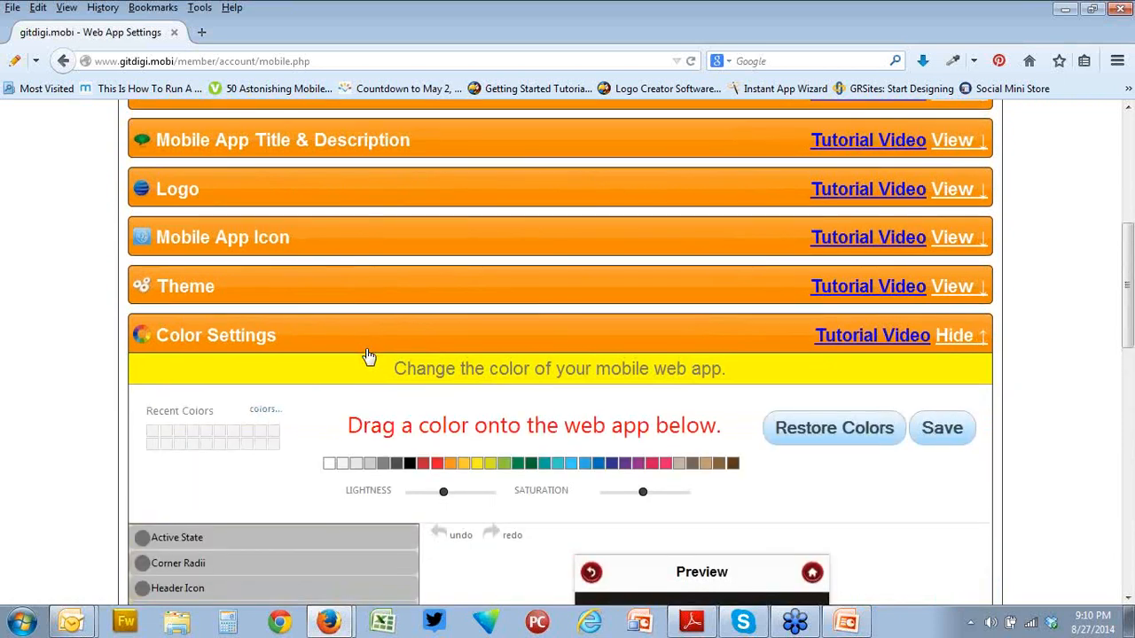
Set the Content Body text color to #ffffff and try entering sample text in the preview's Example Input field.
scroll(367, 357, "down", 5)
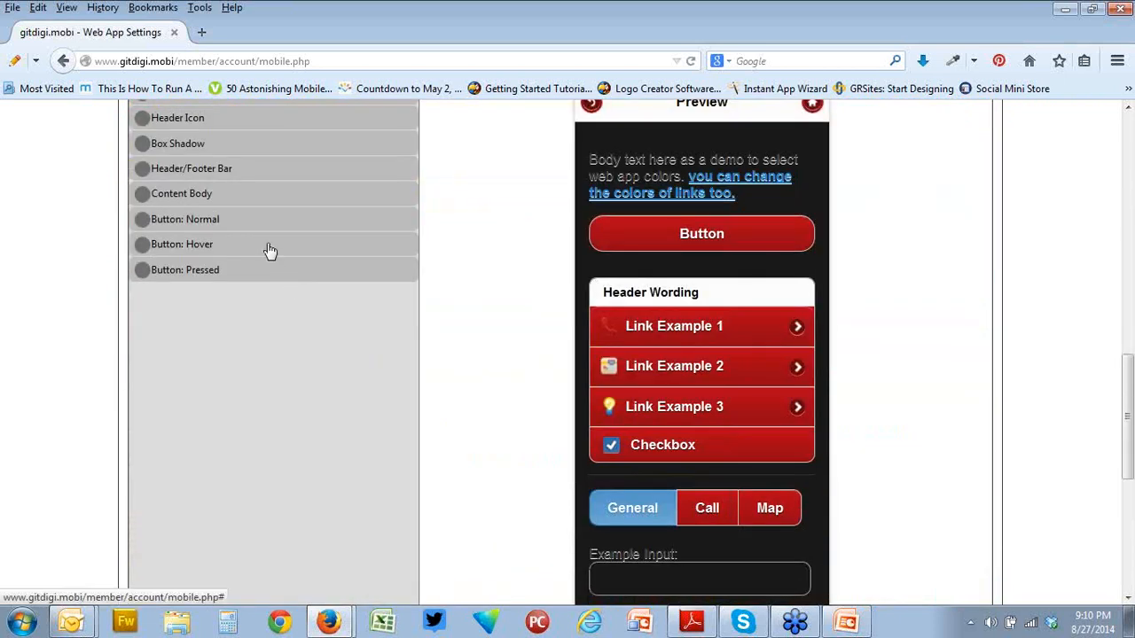
left_click(246, 196)
left_click_drag(262, 237, 234, 241)
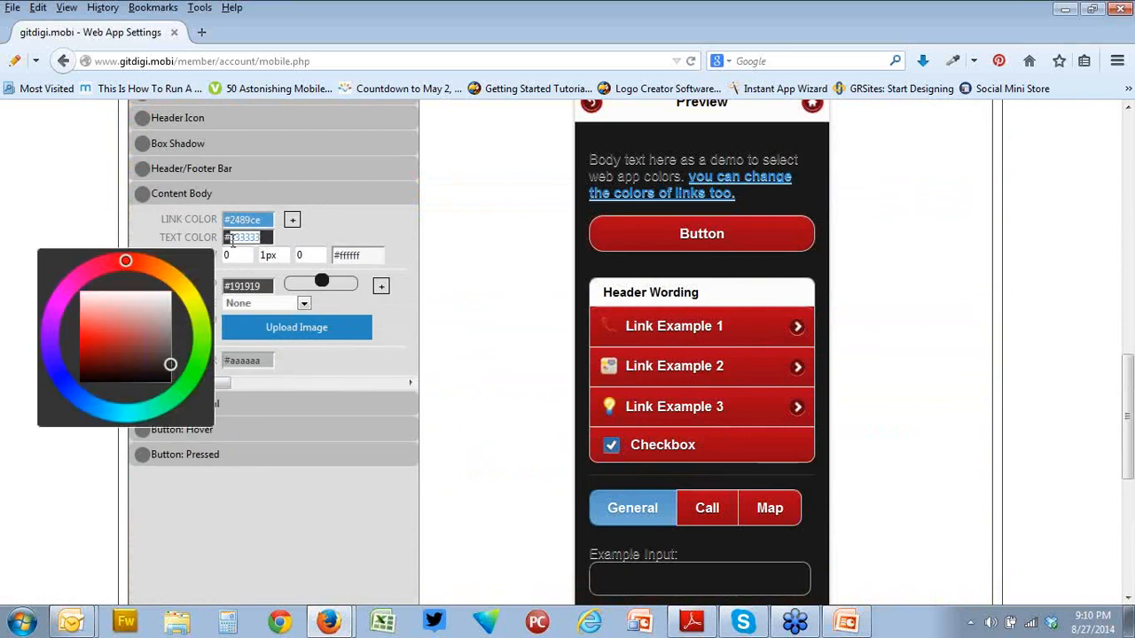
type("#ffffff")
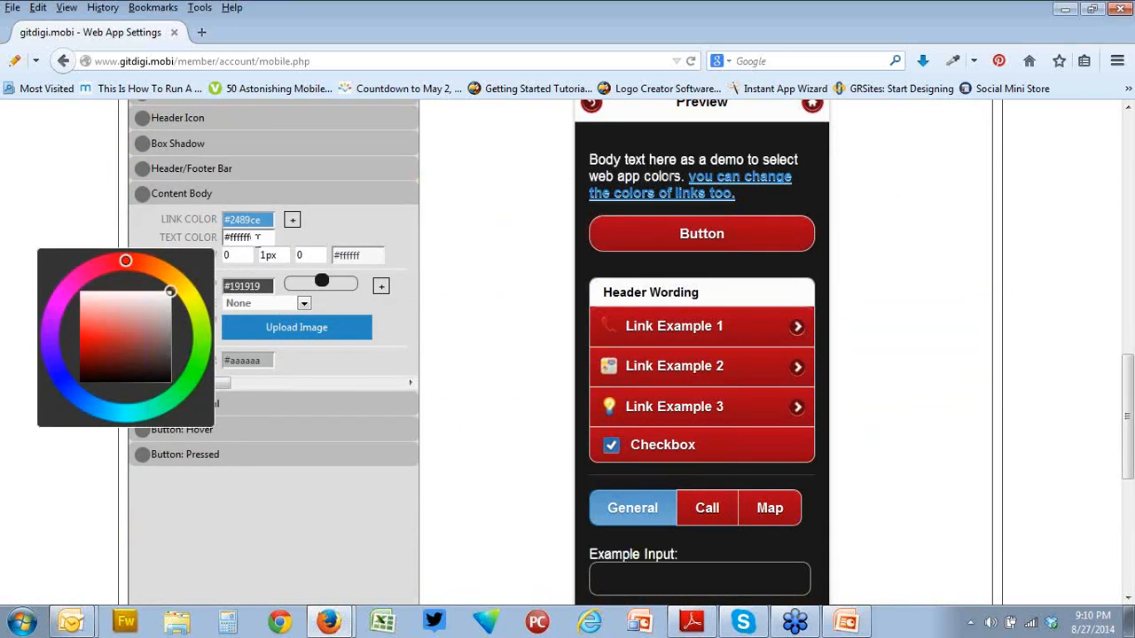
left_click(494, 255)
left_click(653, 581)
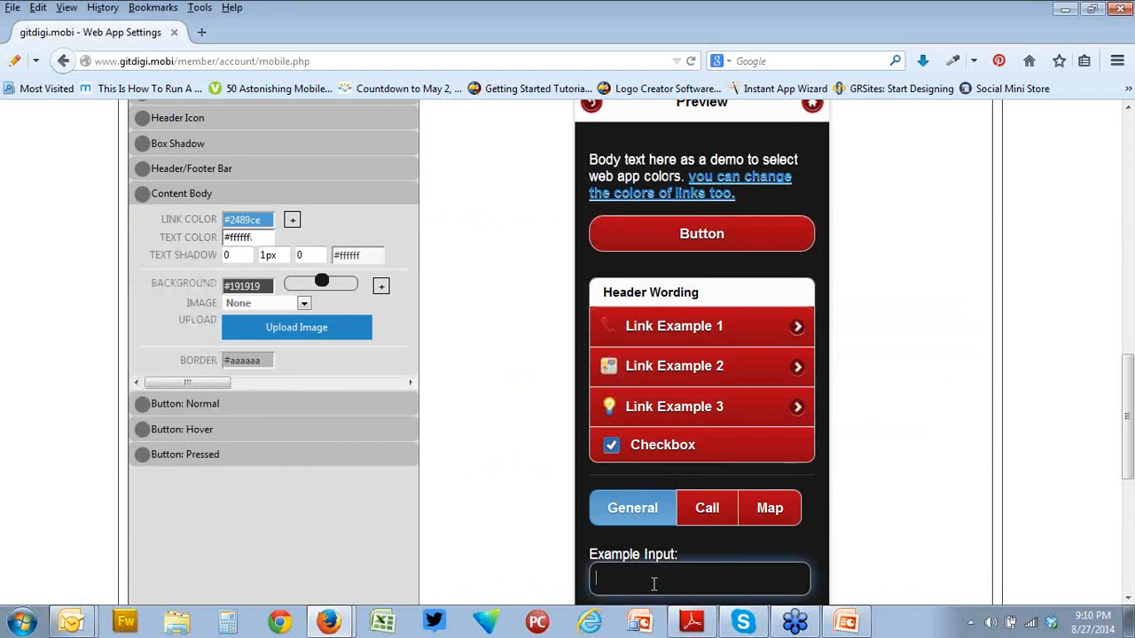
type("sa")
Save the web app's color settings.
scroll(876, 248, "up", 3)
left_click(947, 149)
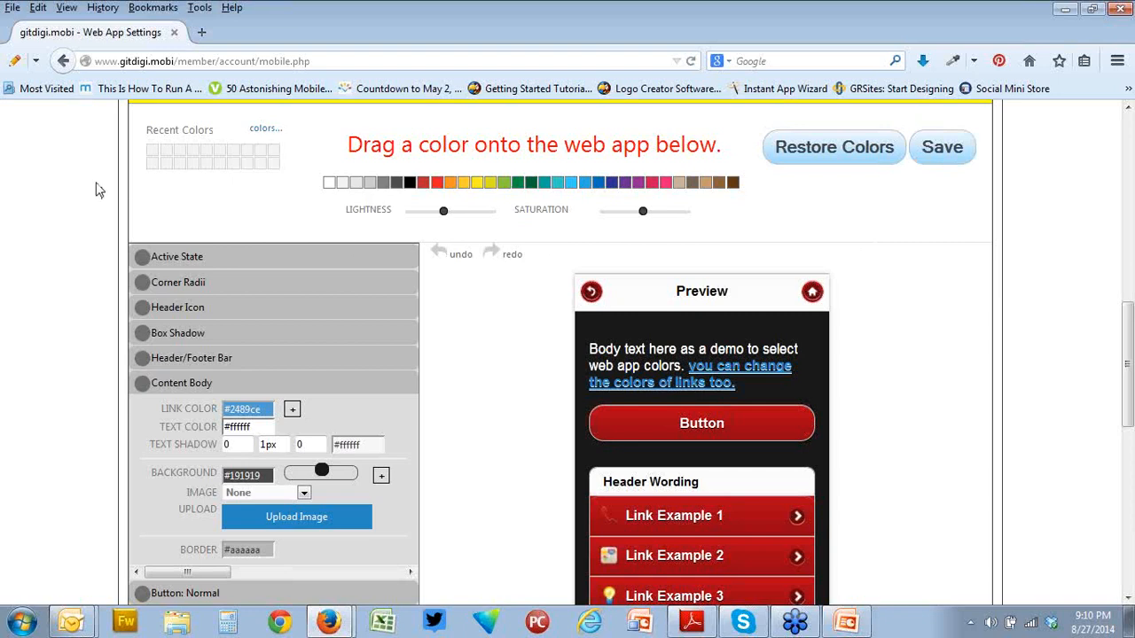
left_click(942, 147)
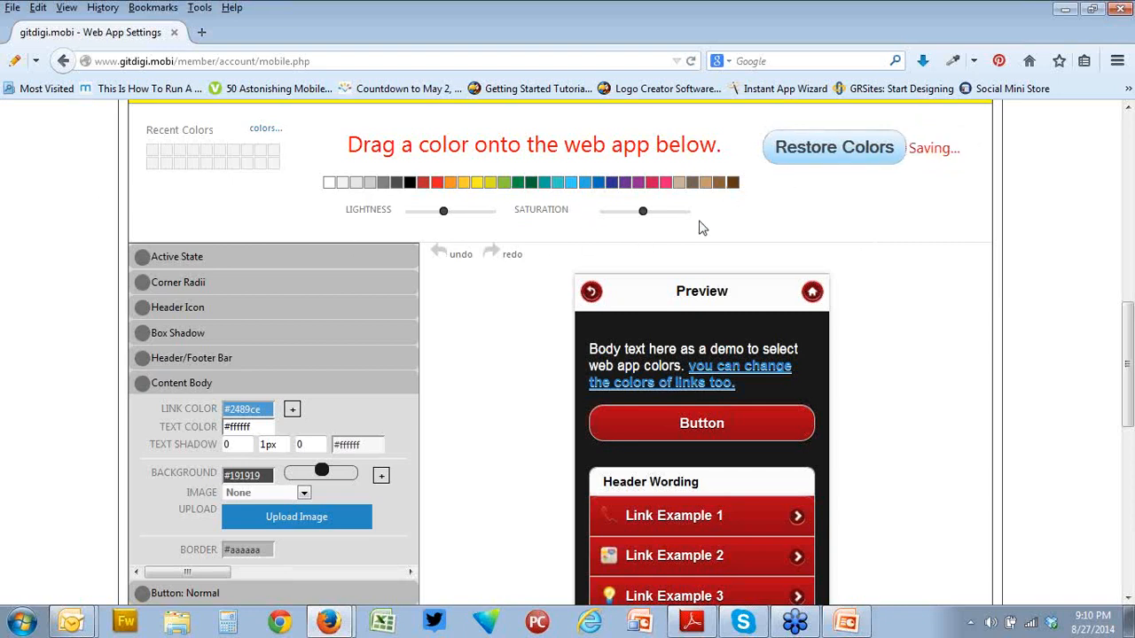
Return from the web app's settings to the reseller admin interface.
scroll(499, 257, "down", 6)
scroll(499, 257, "up", 6)
scroll(499, 258, "up", 12)
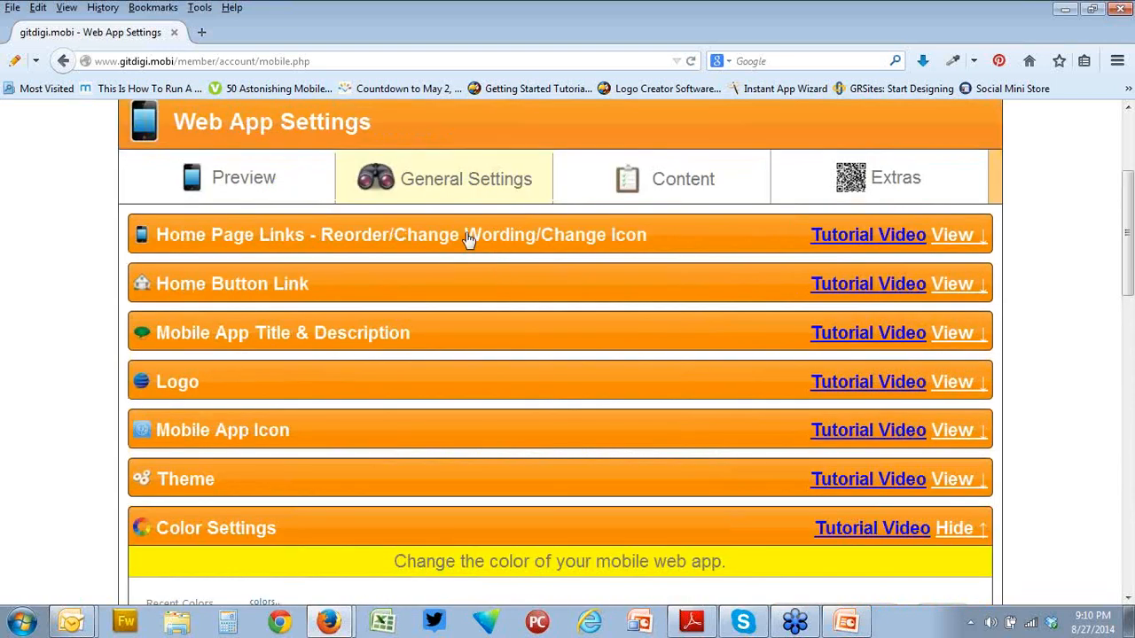
scroll(735, 223, "up", 4)
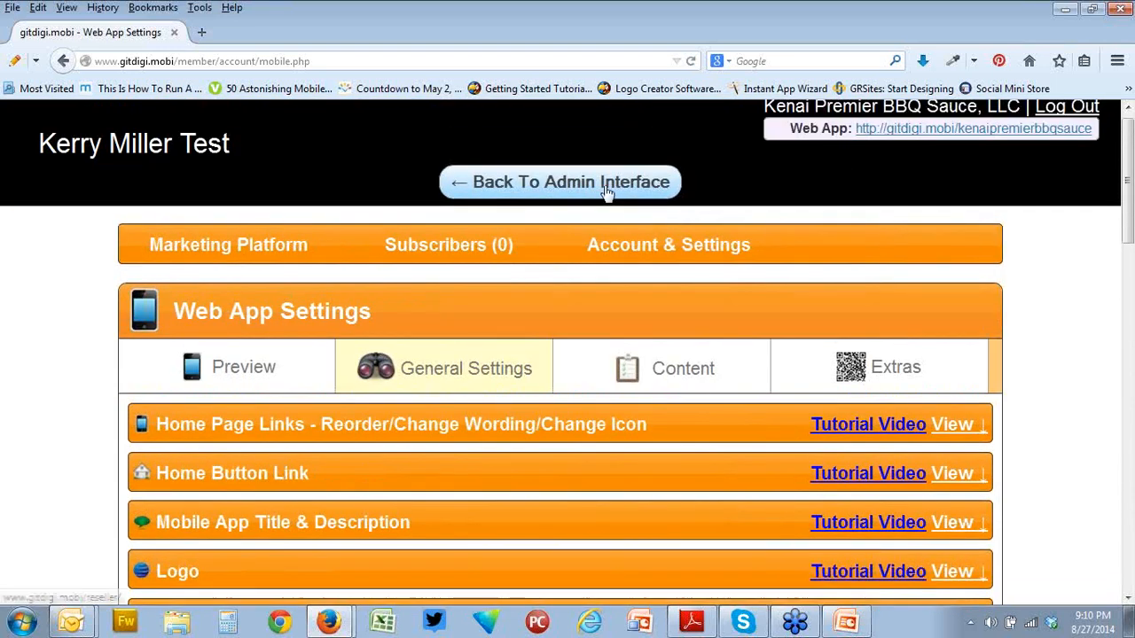
left_click(605, 193)
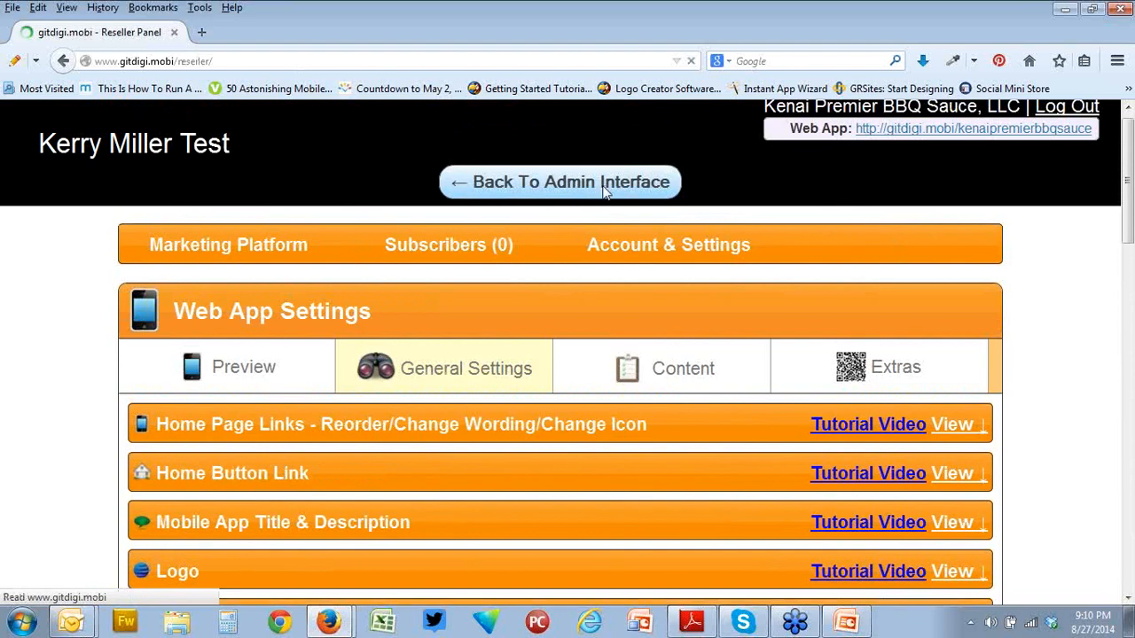
Start creating a new web app of the 2.0 type from the Web Apps list.
scroll(609, 219, "down", 4)
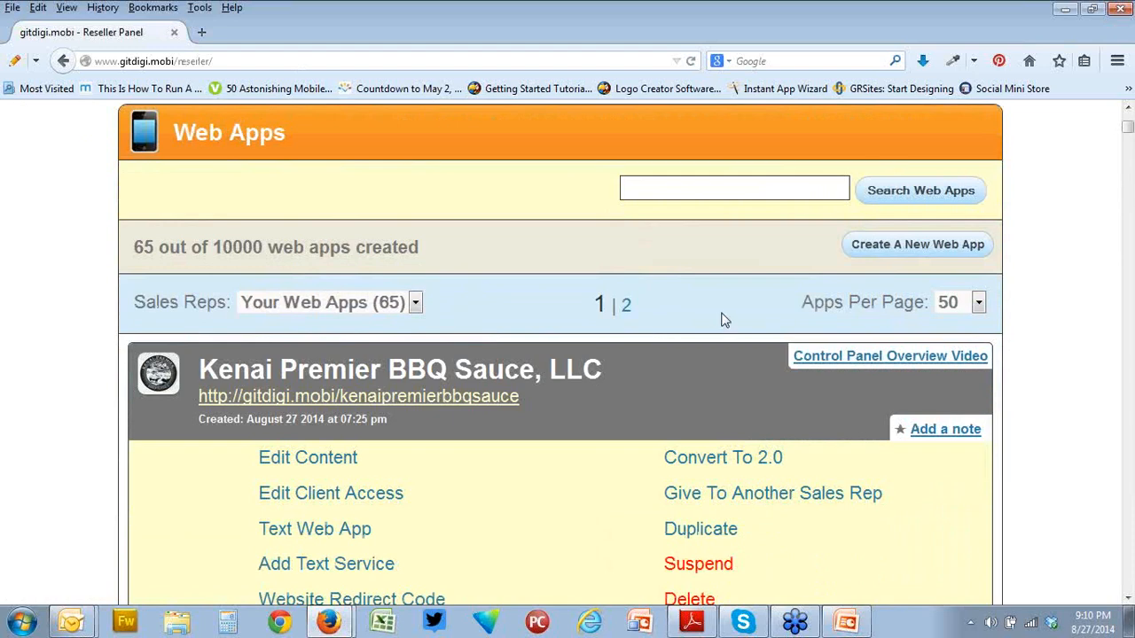
left_click(918, 247)
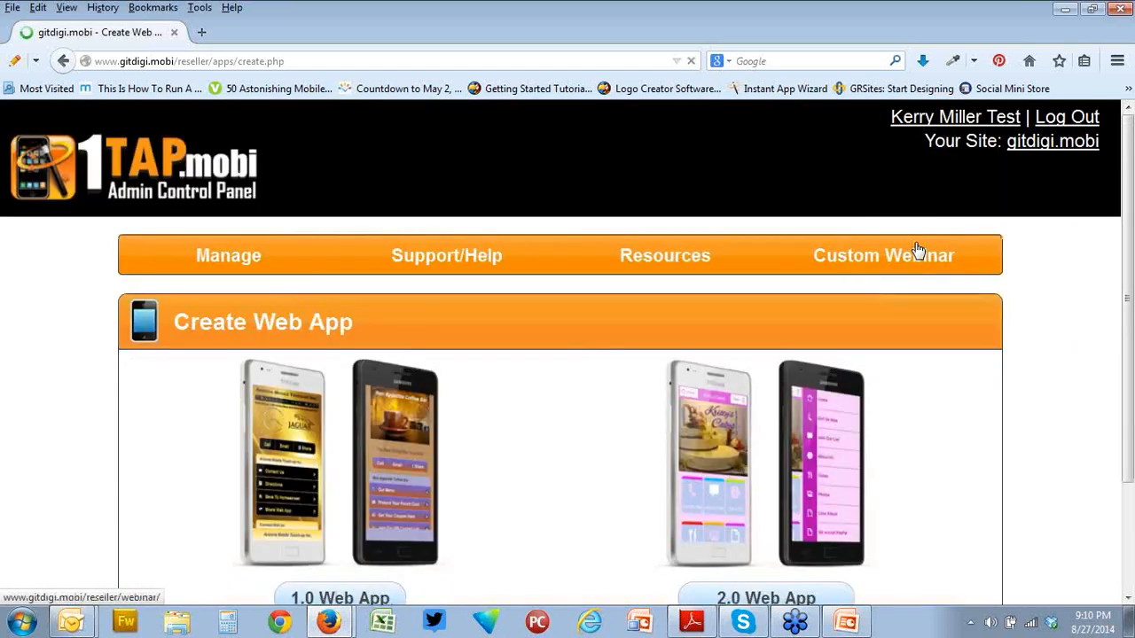
scroll(562, 354, "down", 3)
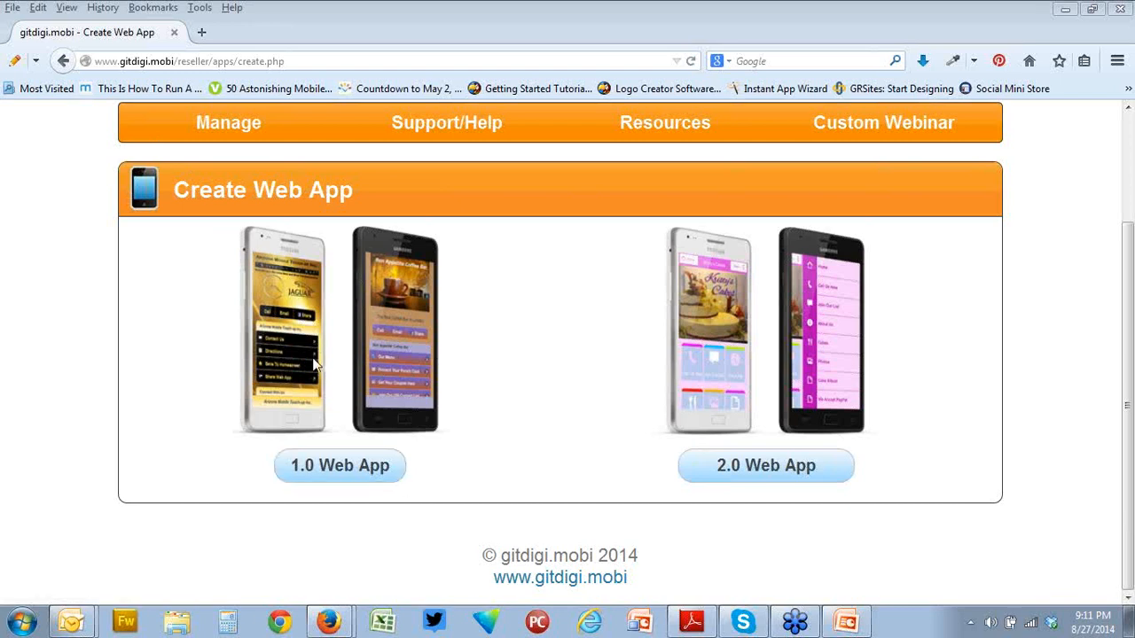
left_click(761, 476)
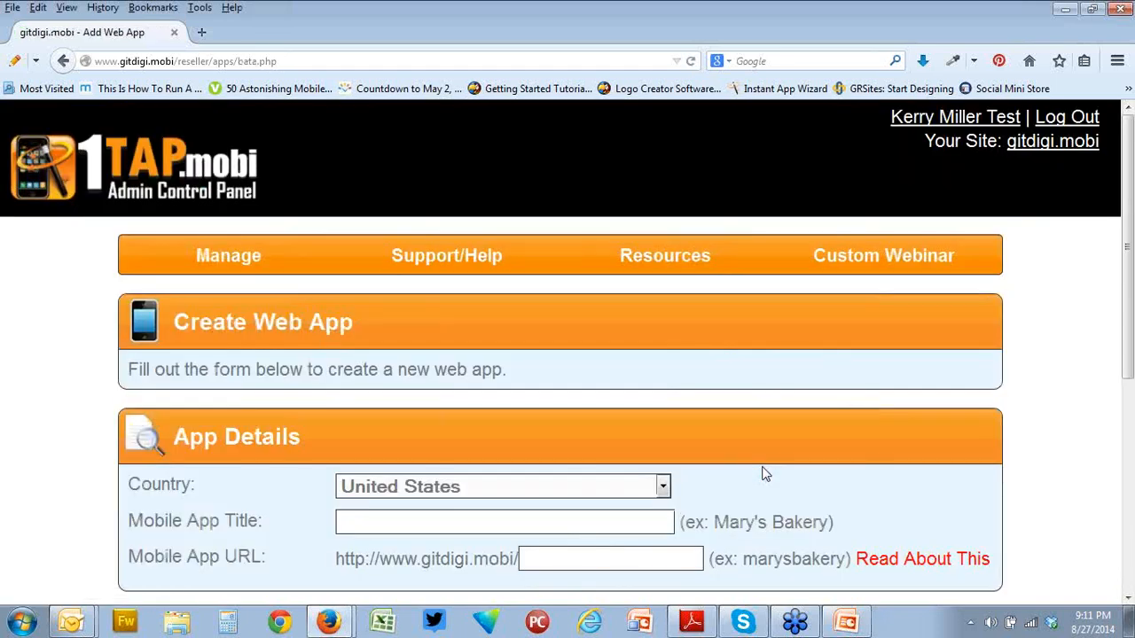
scroll(762, 474, "down", 2)
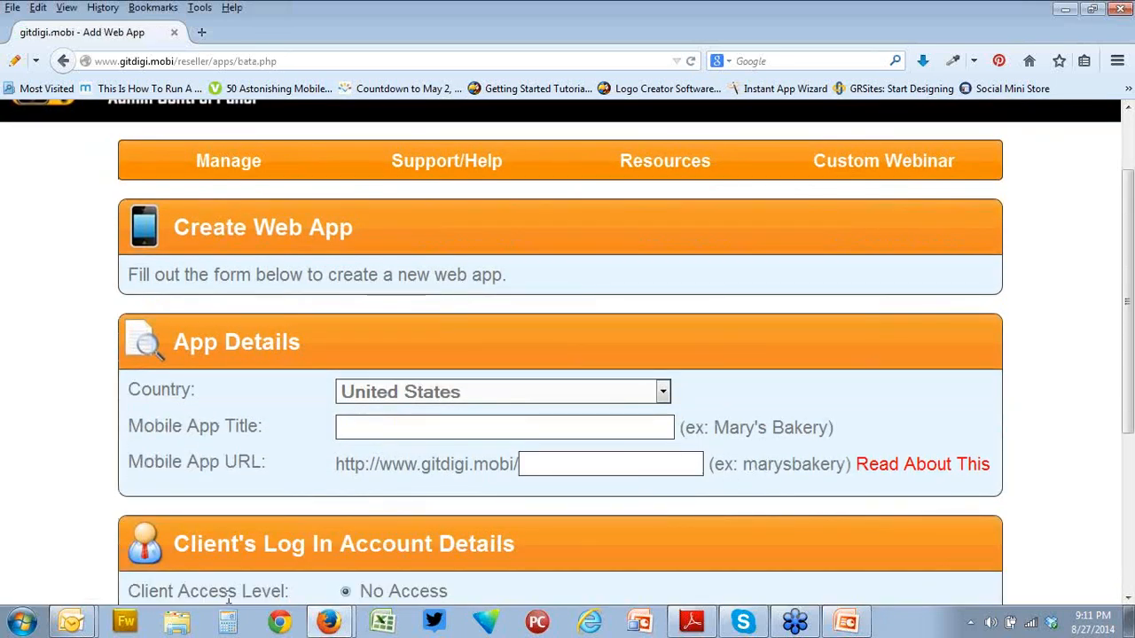
Switch to Outlook's IR SUbmission message, narrow its window and place it beside the web app creation form.
mouse_move(70, 620)
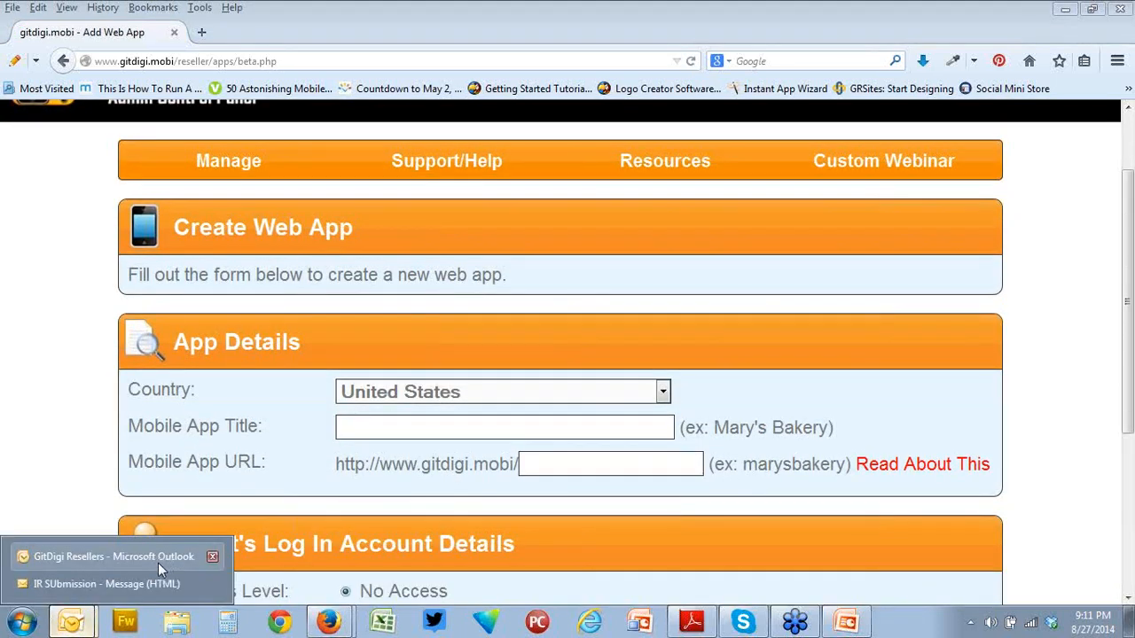
left_click(145, 584)
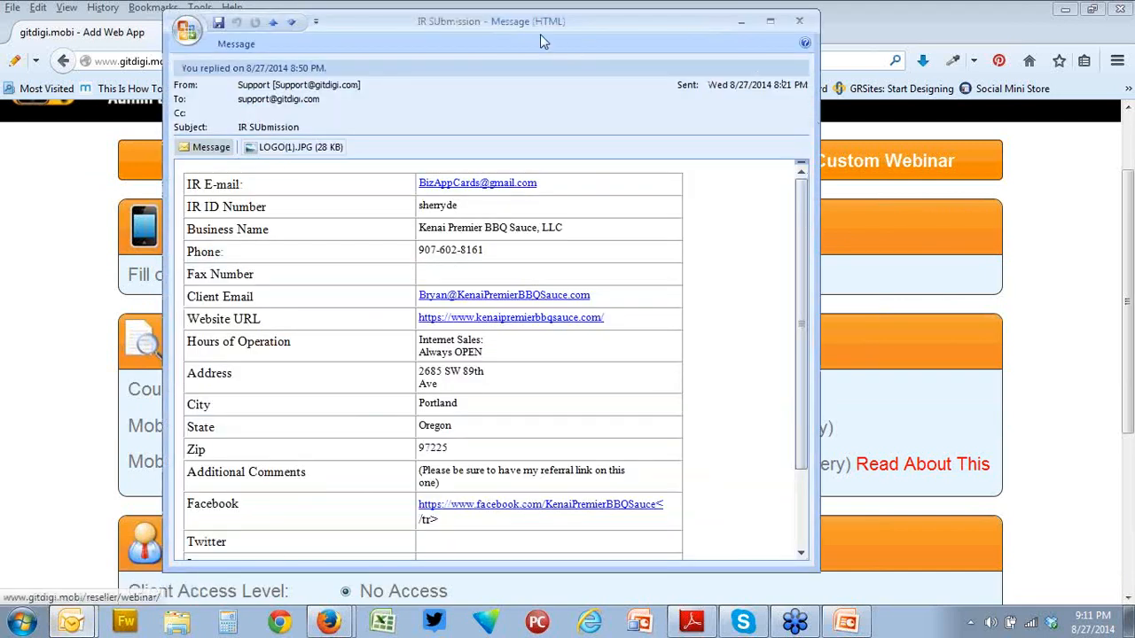
left_click_drag(543, 41, 789, 42)
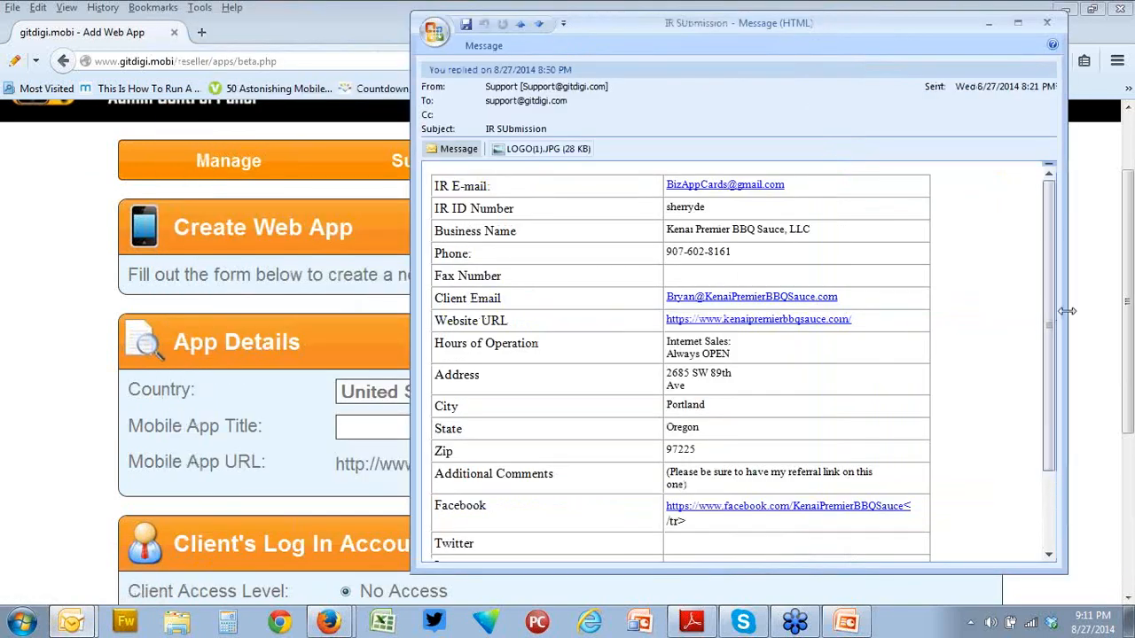
left_click_drag(1067, 310, 814, 311)
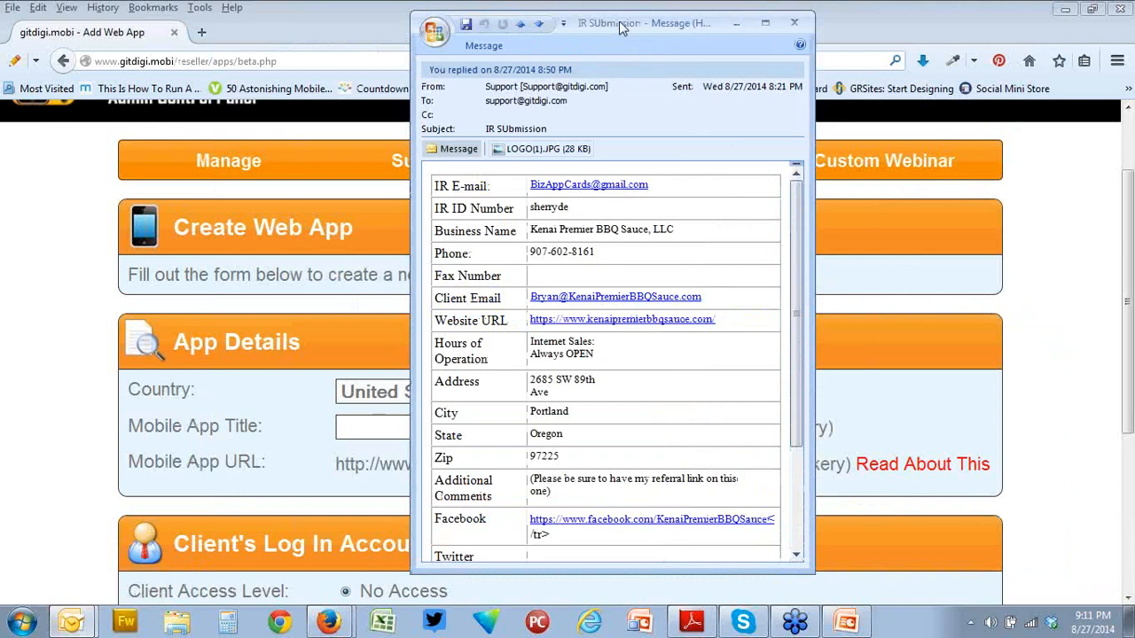
left_click_drag(621, 27, 904, 21)
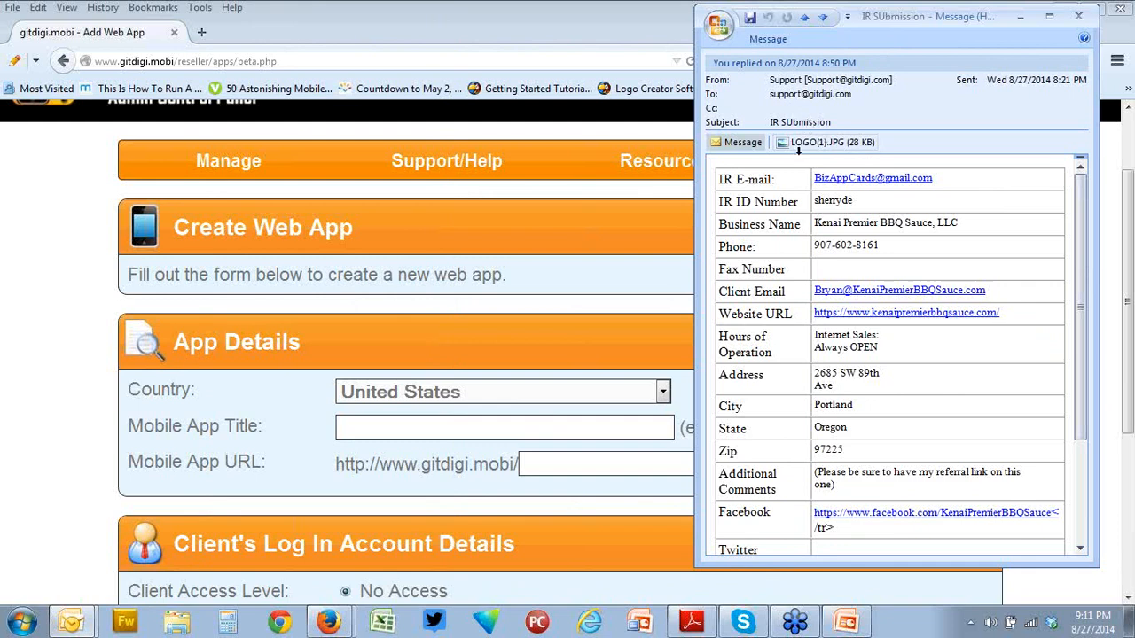
Copy the business name from the message into the Mobile App Title field as Kenai Premier BBQ Sauce, LLC.
left_click_drag(987, 225, 814, 222)
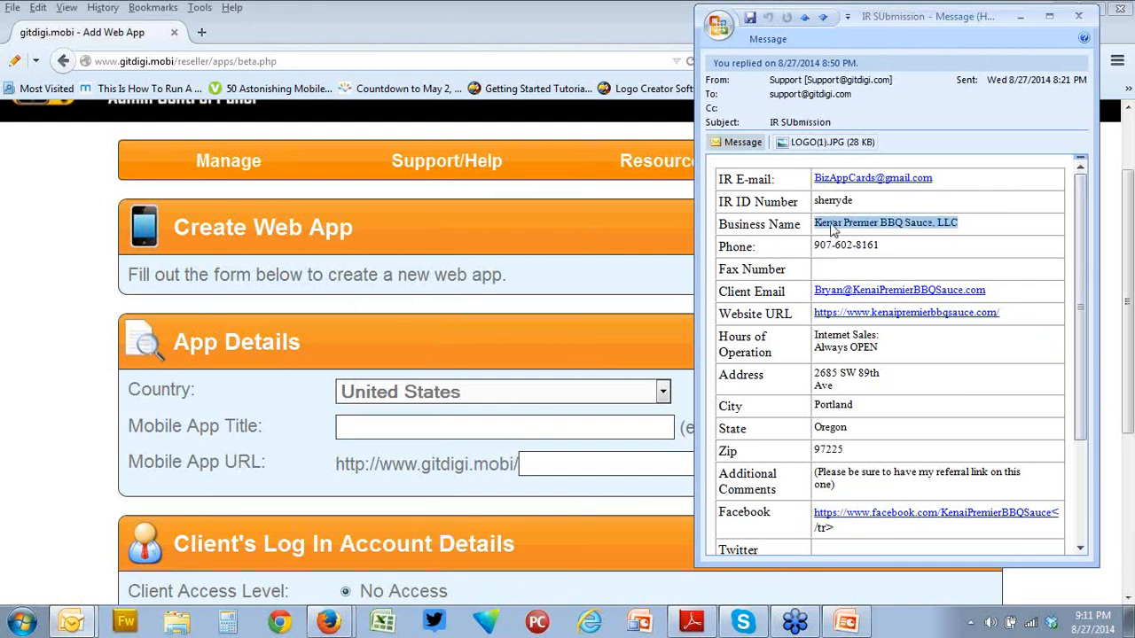
right_click(839, 227)
left_click(878, 234)
left_click(534, 426)
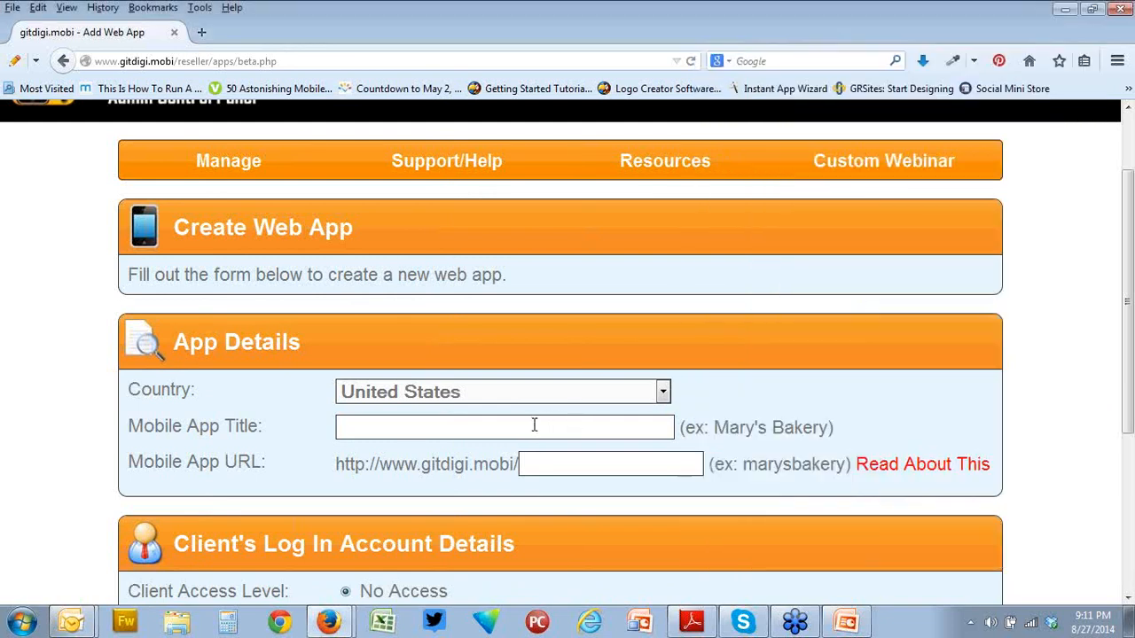
key("ctrl+v")
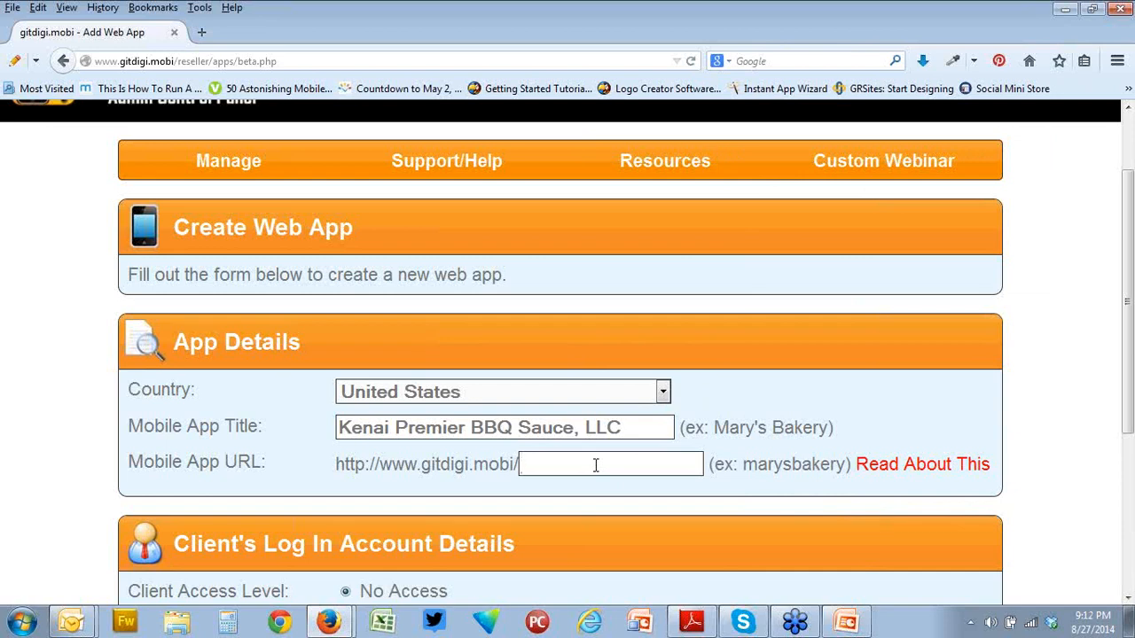
Set the Mobile App URL to kenaibbq, add the web app and continue to the Web Apps list.
type("kenaibbq")
scroll(825, 360, "down", 3)
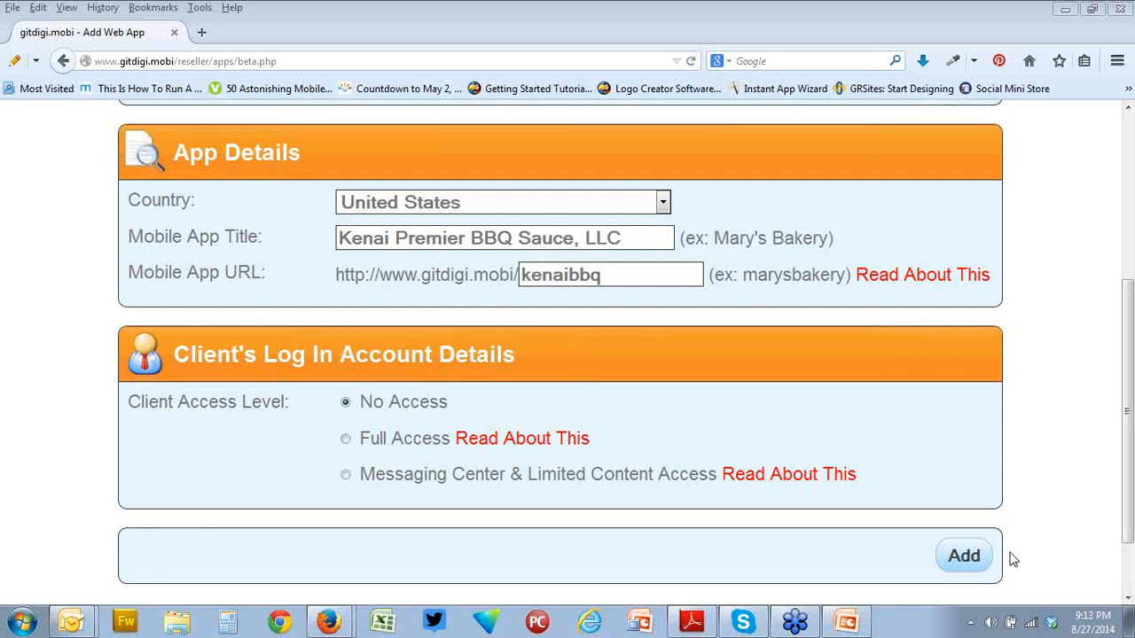
left_click(969, 561)
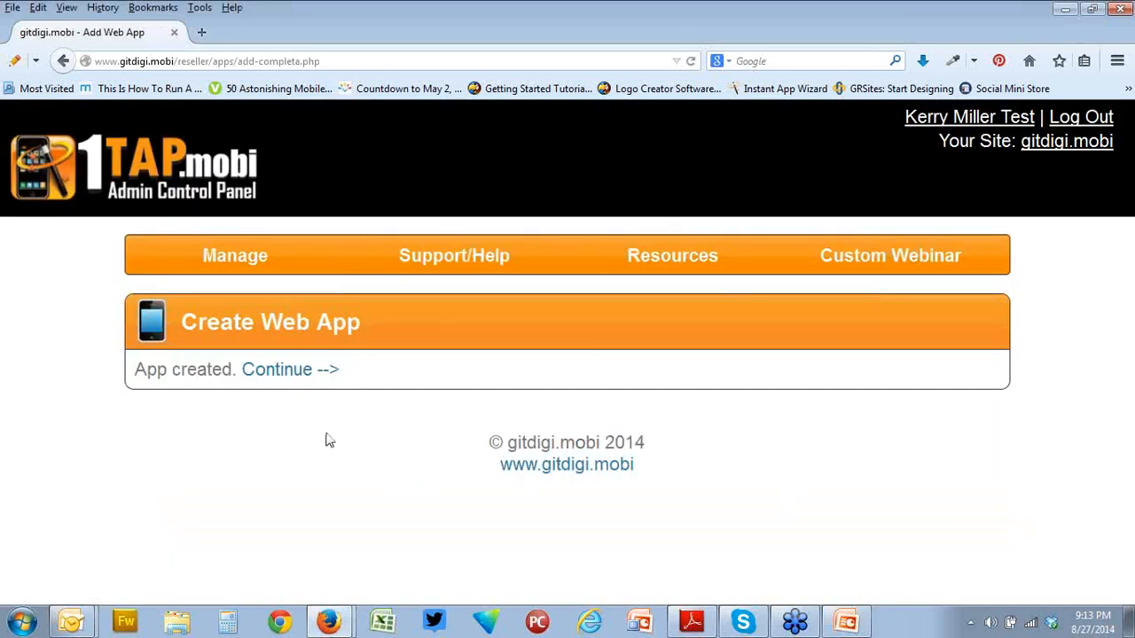
left_click(304, 373)
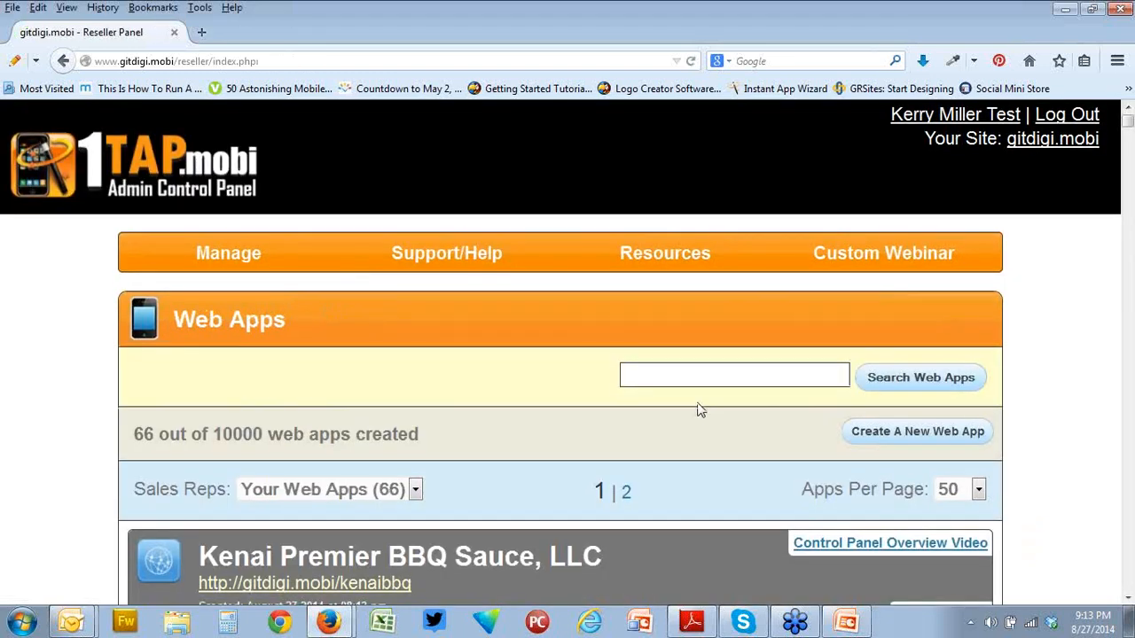
Open the new kenaibbq web app for content editing.
scroll(476, 347, "down", 4)
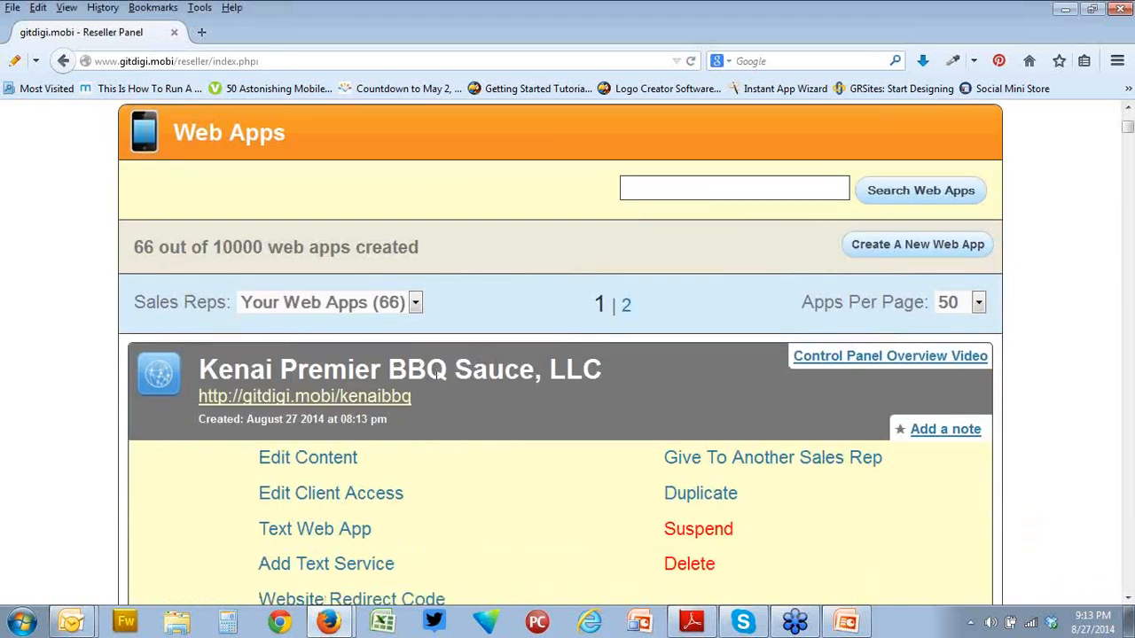
scroll(436, 374, "down", 2)
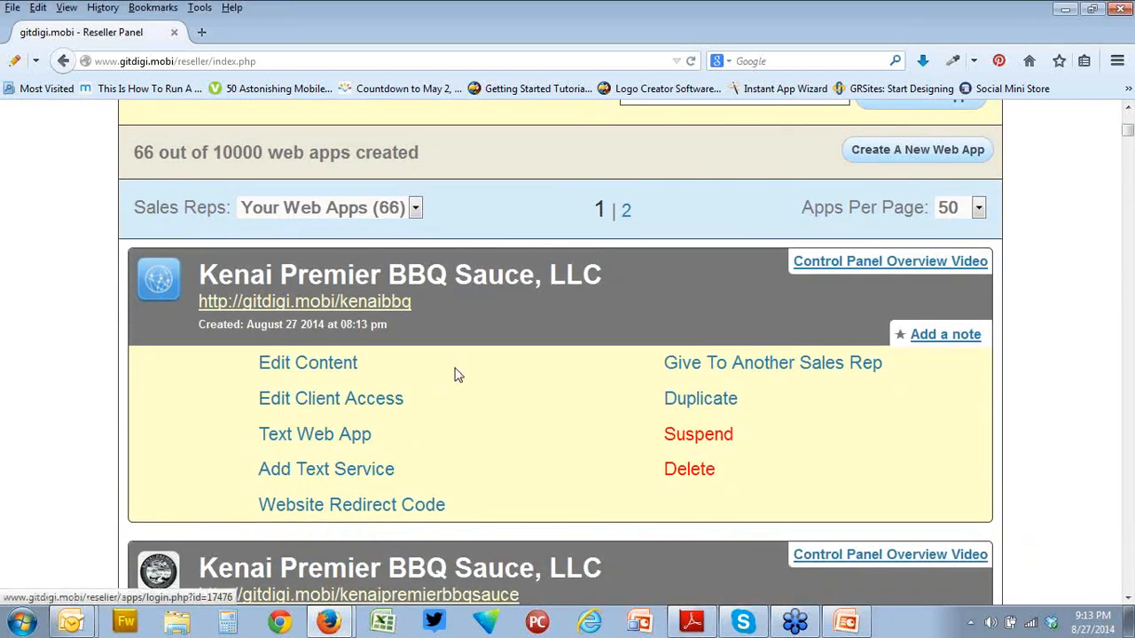
scroll(456, 375, "down", 4)
scroll(399, 342, "up", 4)
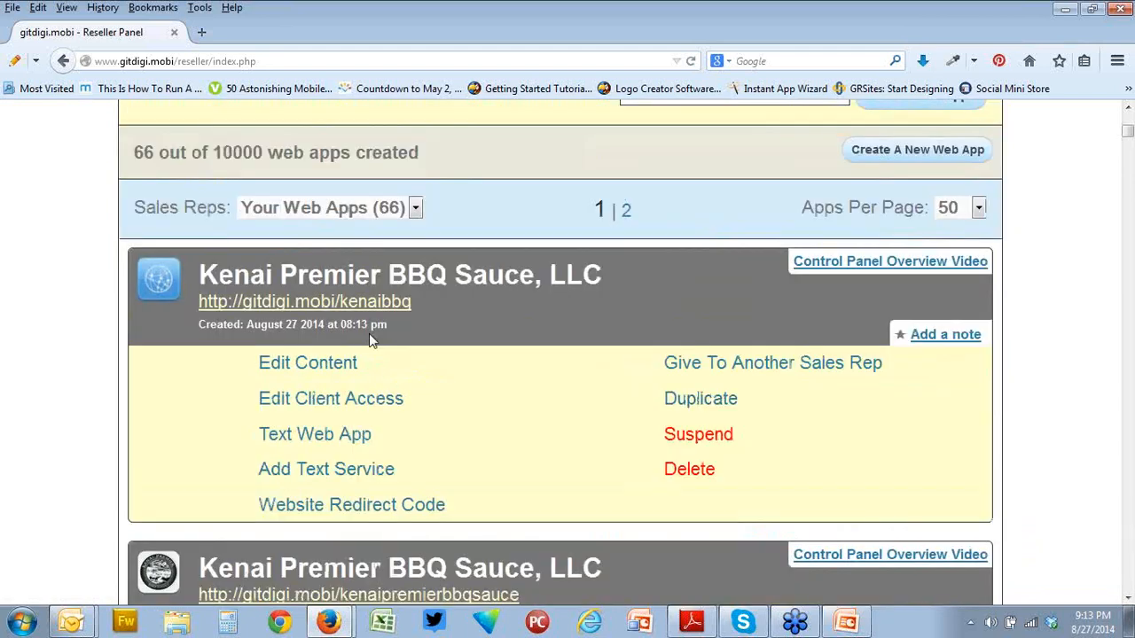
left_click(330, 363)
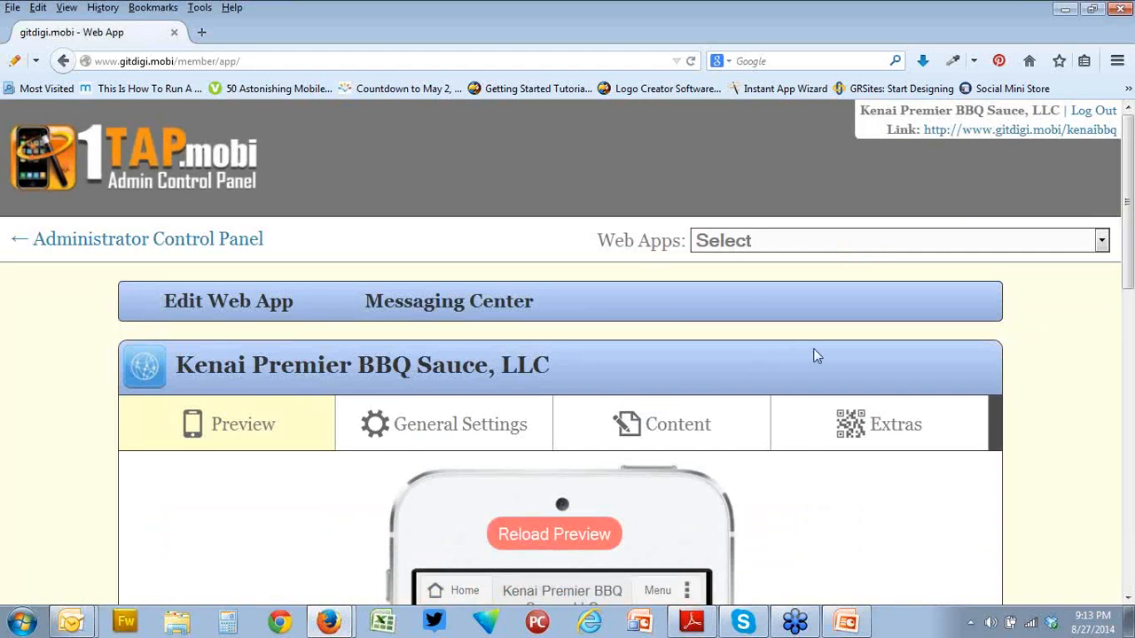
Review the new web app's phone preview, including its slide-out menu and the Join Our List entry.
scroll(701, 336, "down", 3)
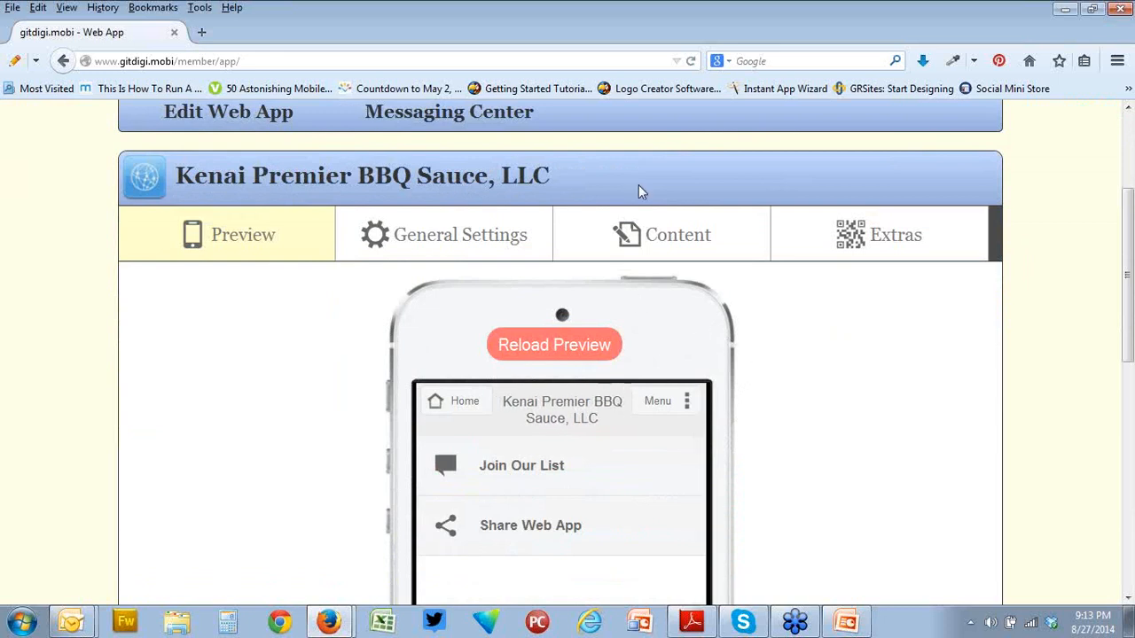
scroll(734, 353, "down", 2)
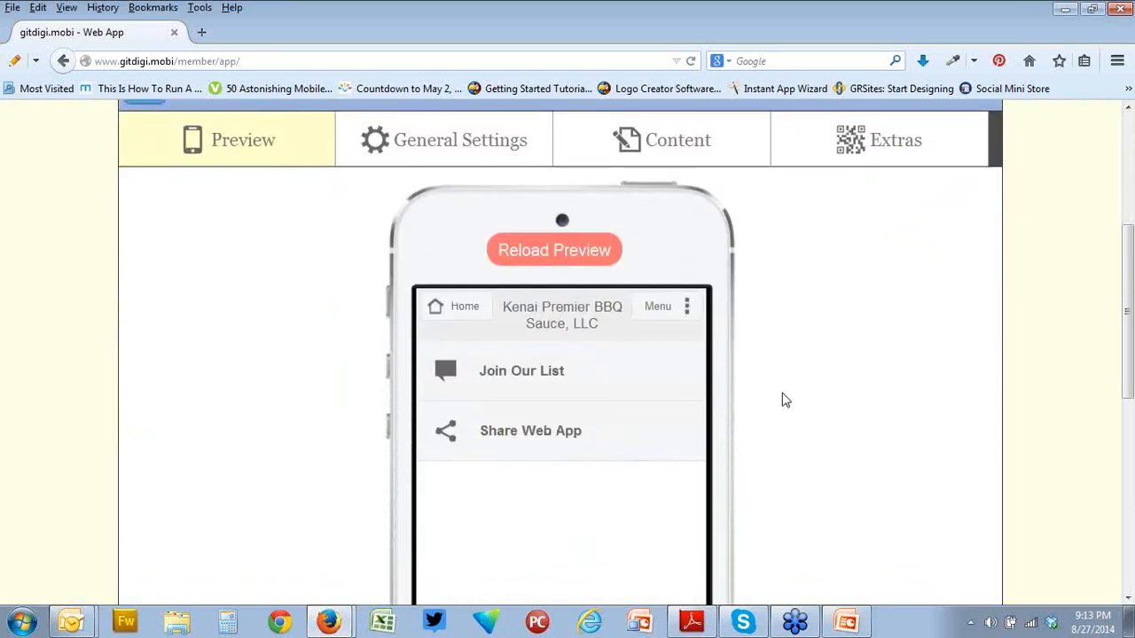
scroll(783, 398, "down", 2)
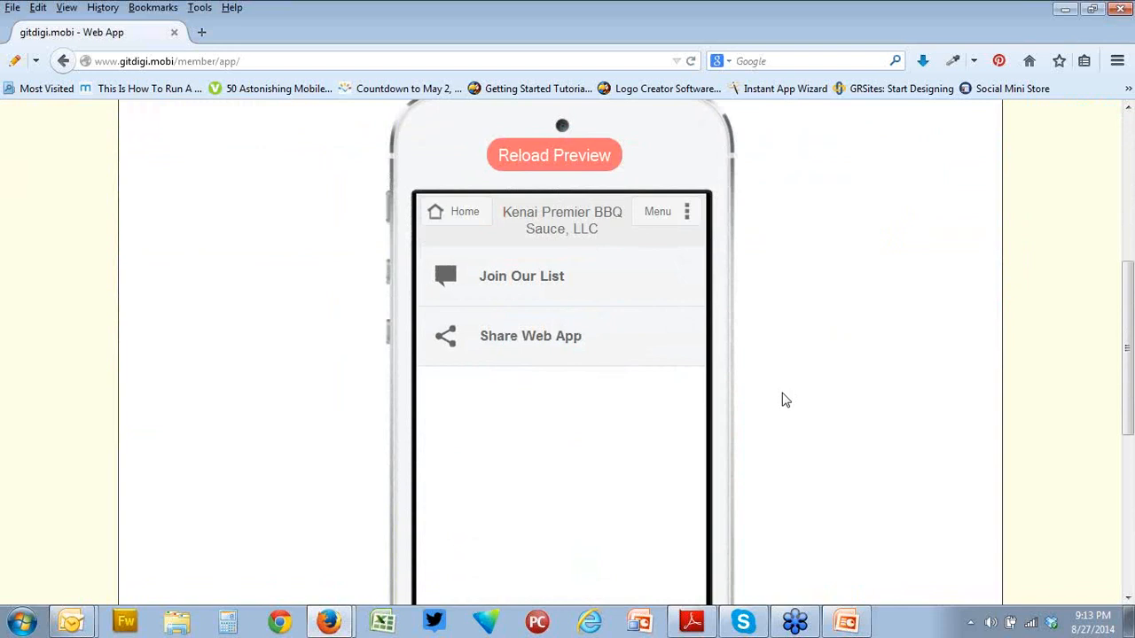
left_click(673, 218)
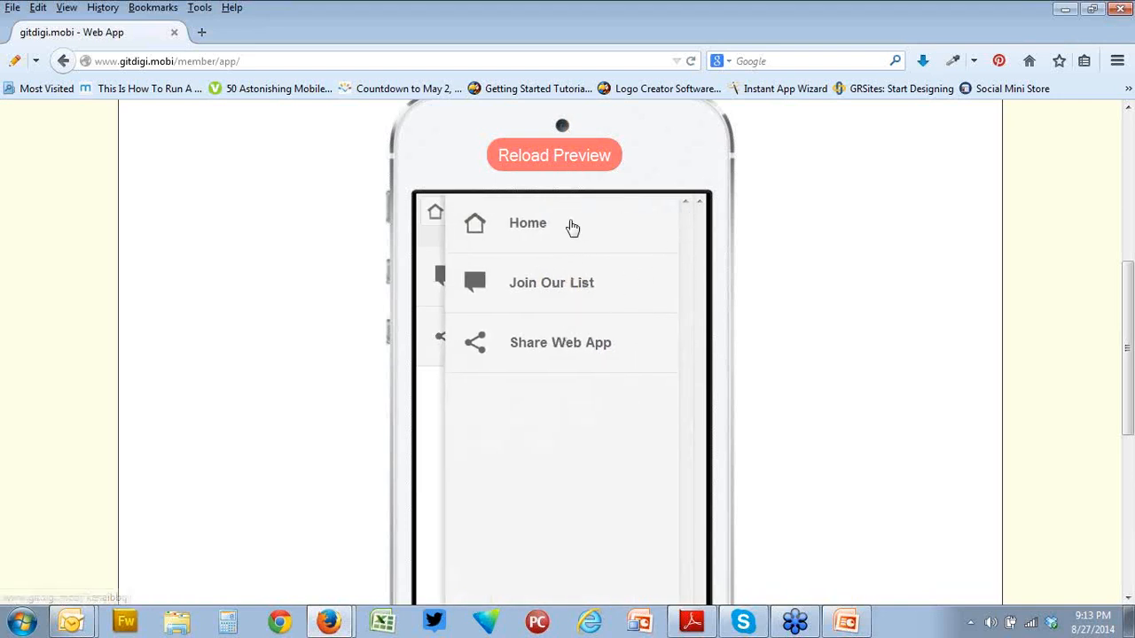
left_click(588, 290)
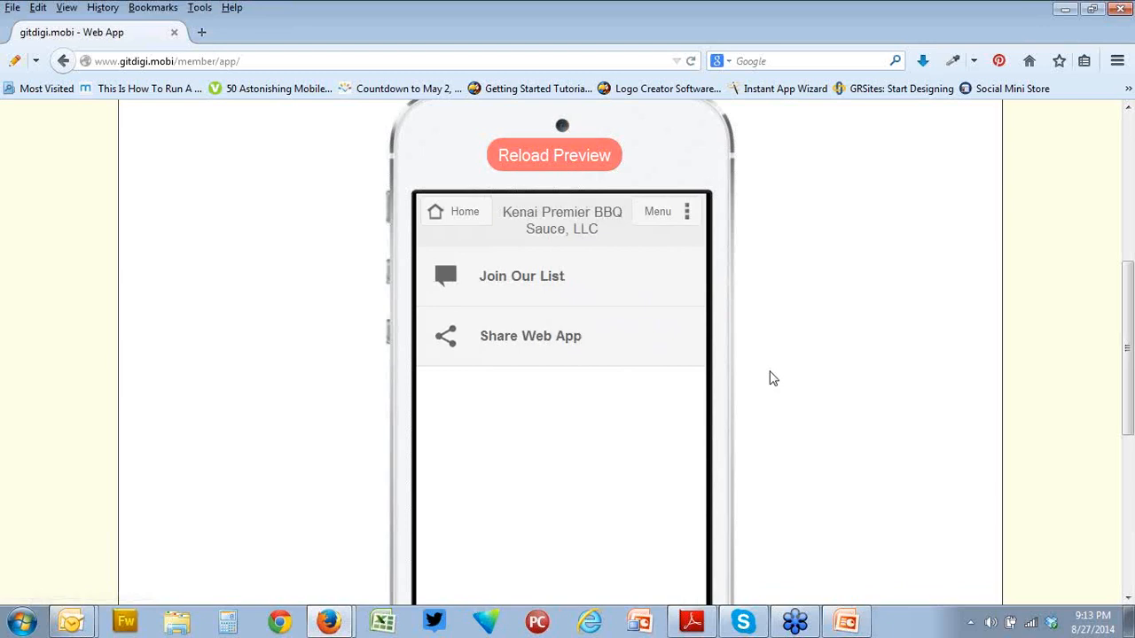
Open the Home Page section of the web app's content for modification.
scroll(771, 380, "up", 3)
left_click(683, 253)
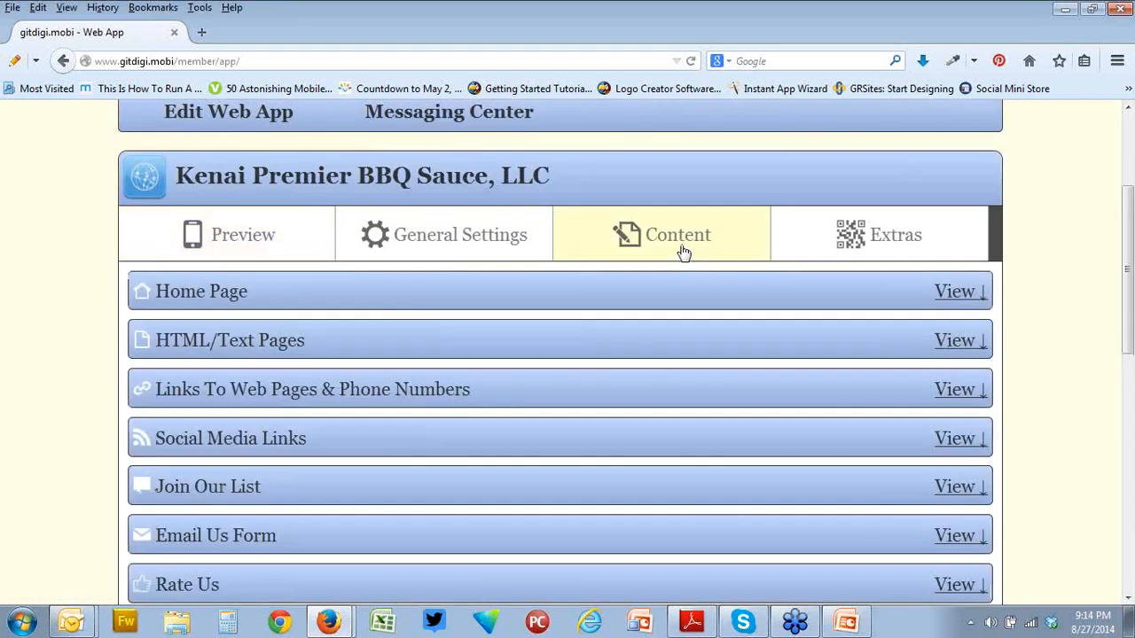
left_click(528, 297)
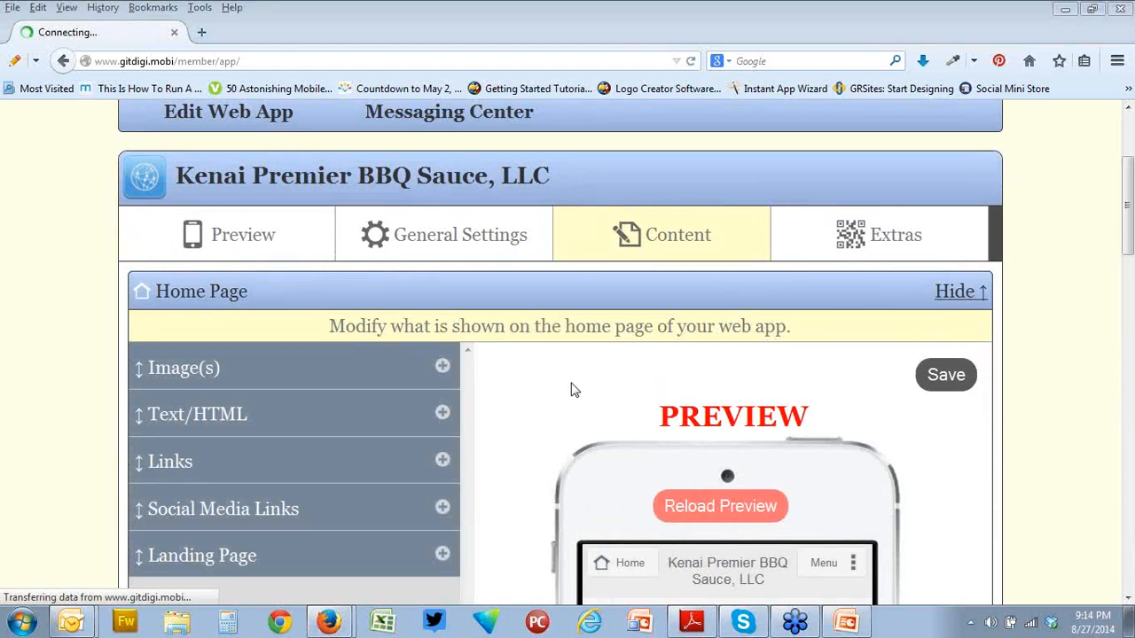
Examine the home page's Links, Join Our List, Social Media Links, Landing Page and Image(s) options.
left_click(436, 460)
scroll(435, 462, "down", 2)
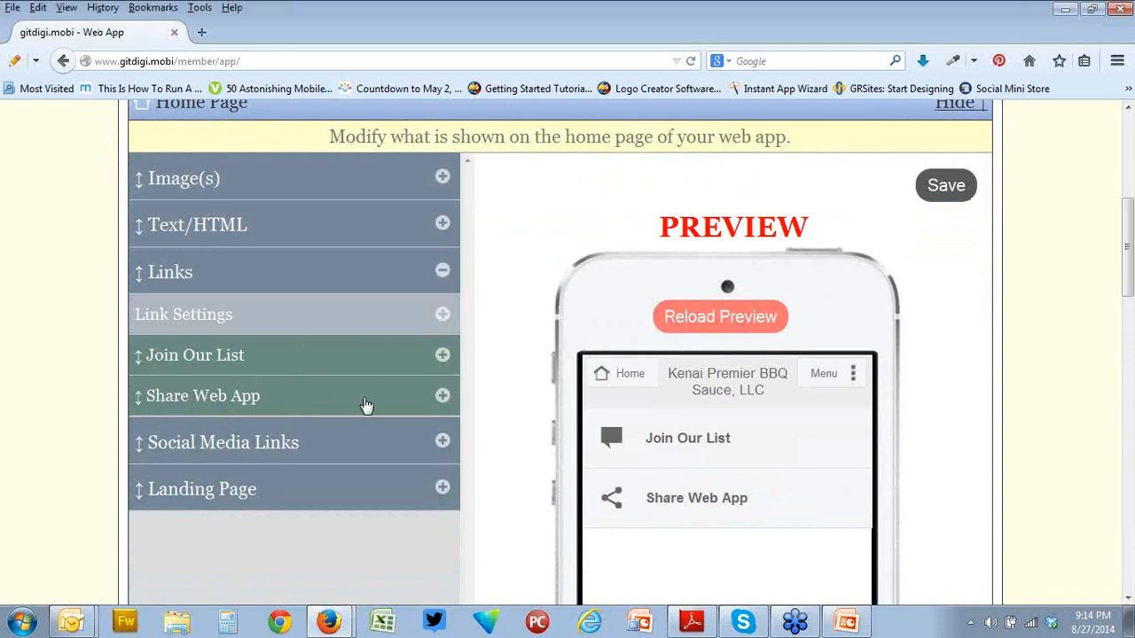
left_click(442, 355)
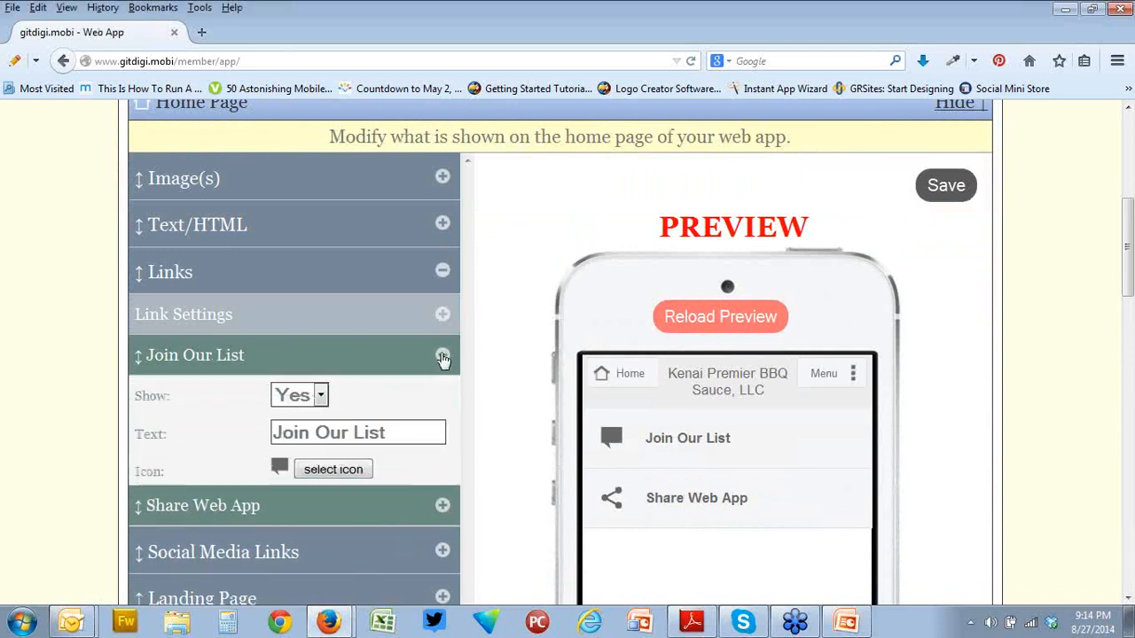
left_click(442, 358)
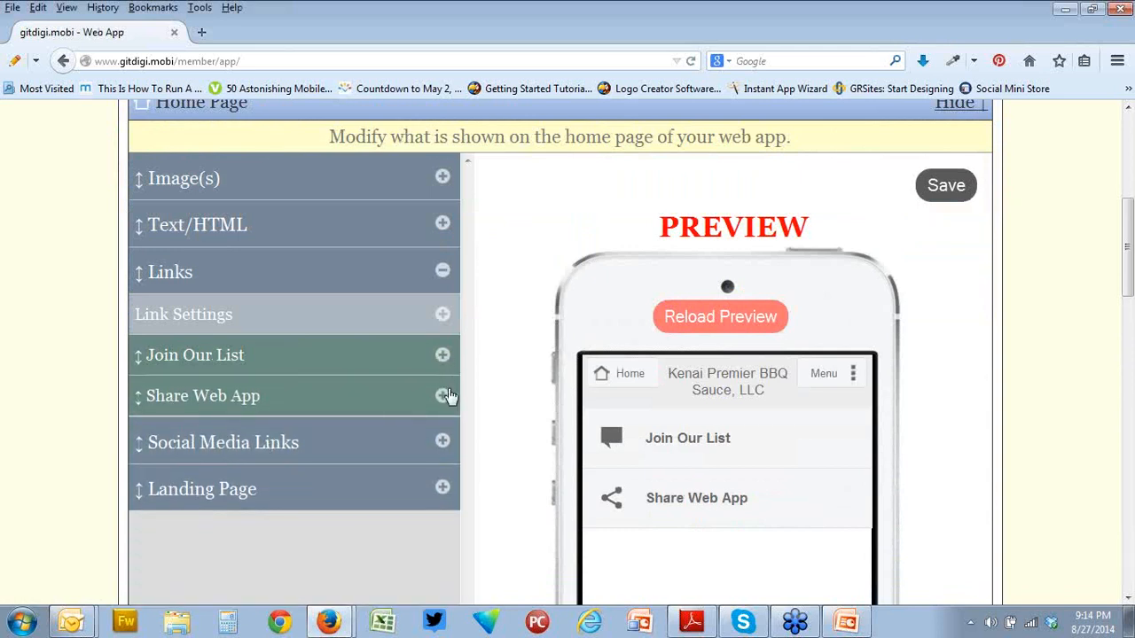
left_click(441, 440)
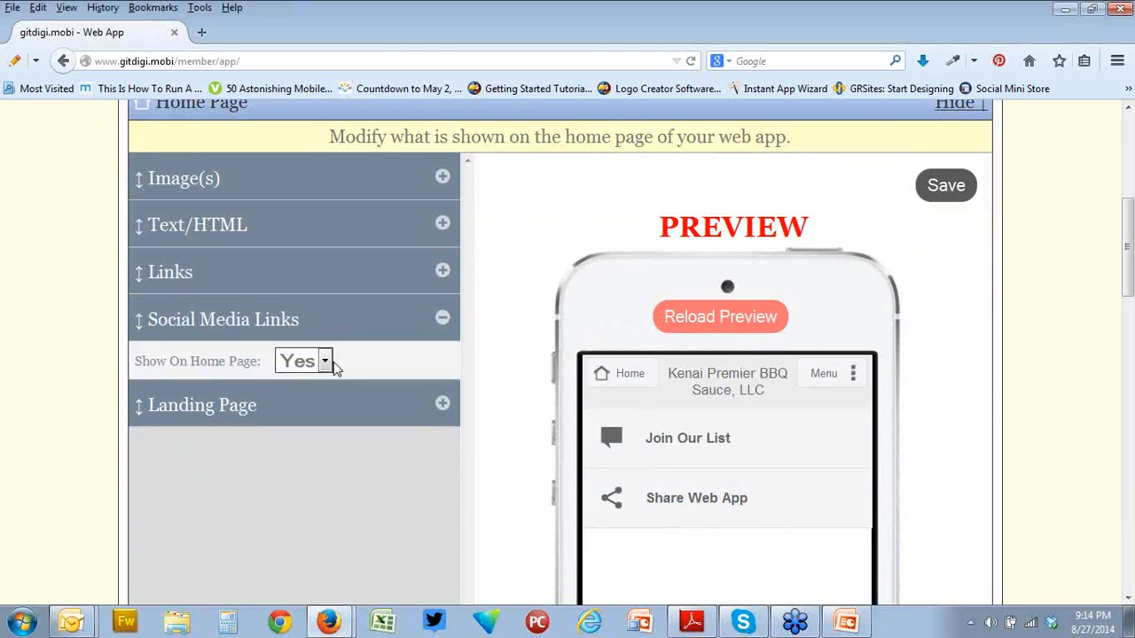
left_click(440, 406)
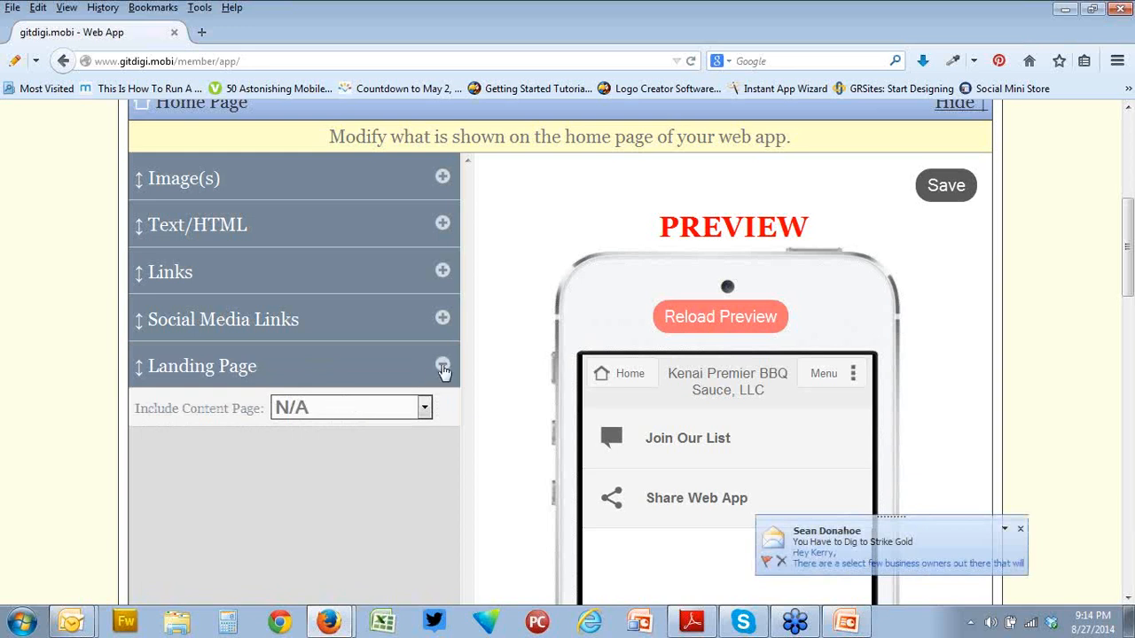
left_click(443, 367)
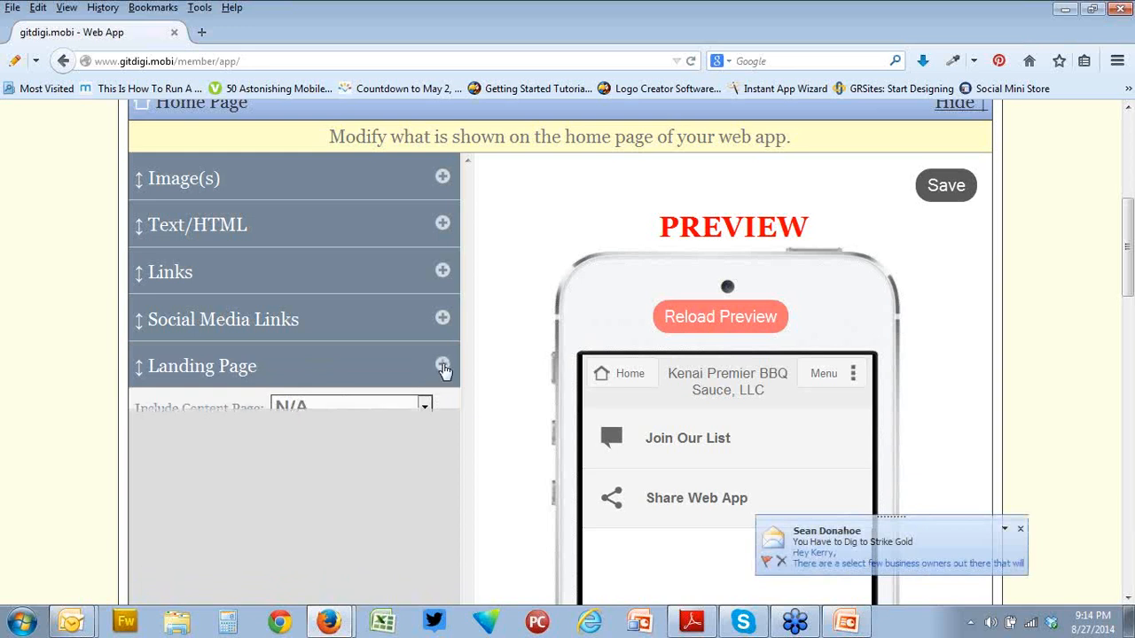
left_click(443, 180)
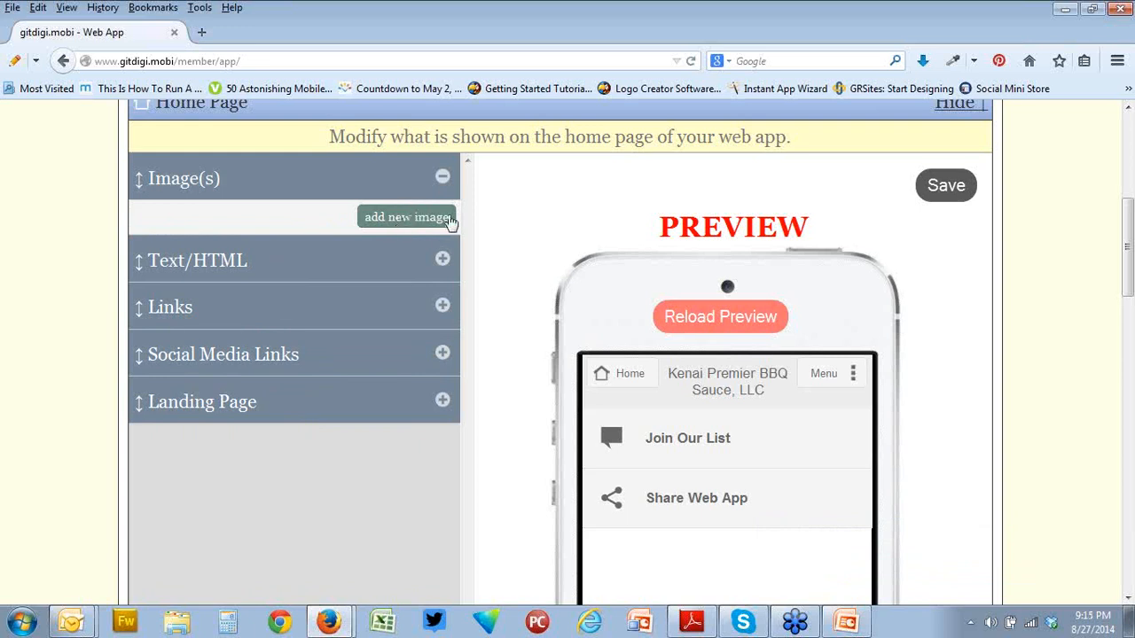
left_click(442, 178)
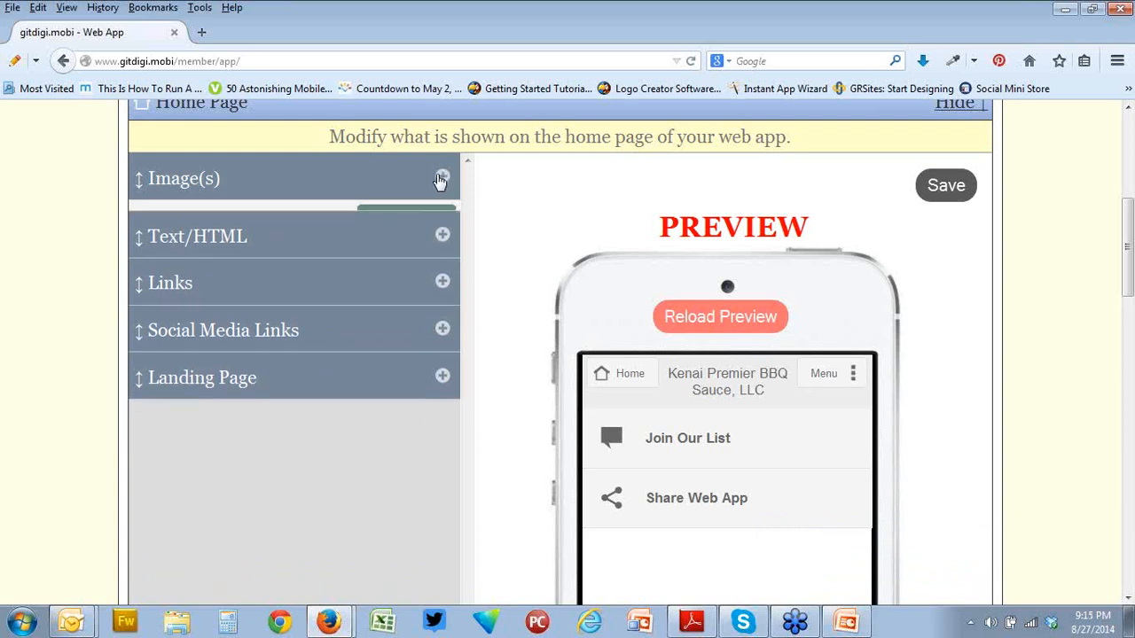
Switch the home page's Social Media Links display to No, and restore it to Yes.
scroll(1011, 180, "up", 2)
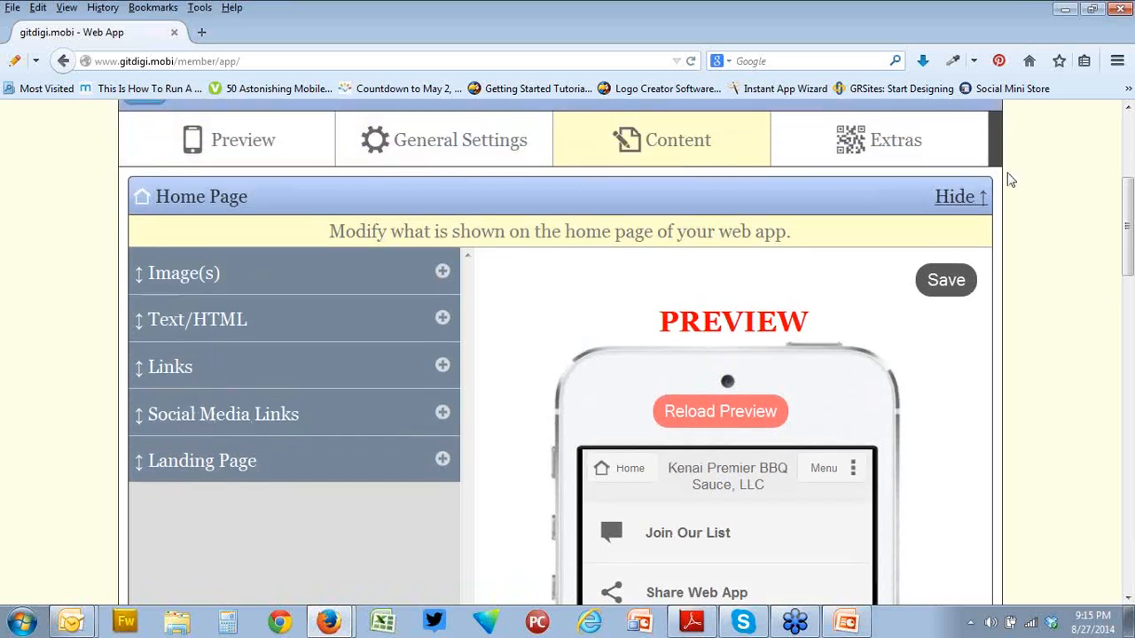
left_click(443, 414)
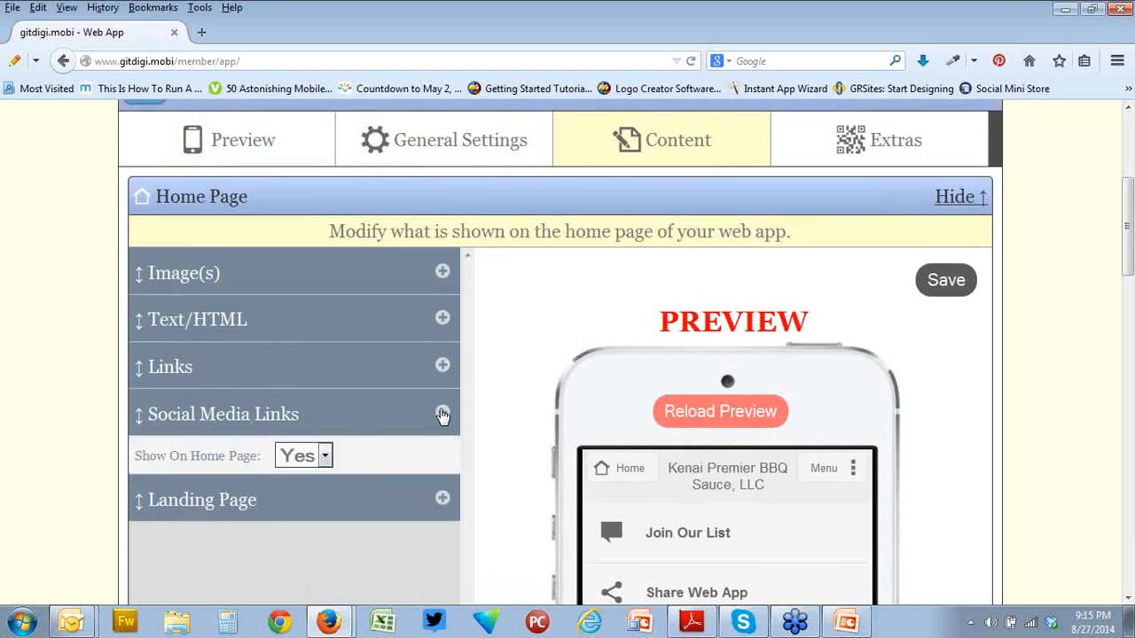
scroll(452, 417, "down", 2)
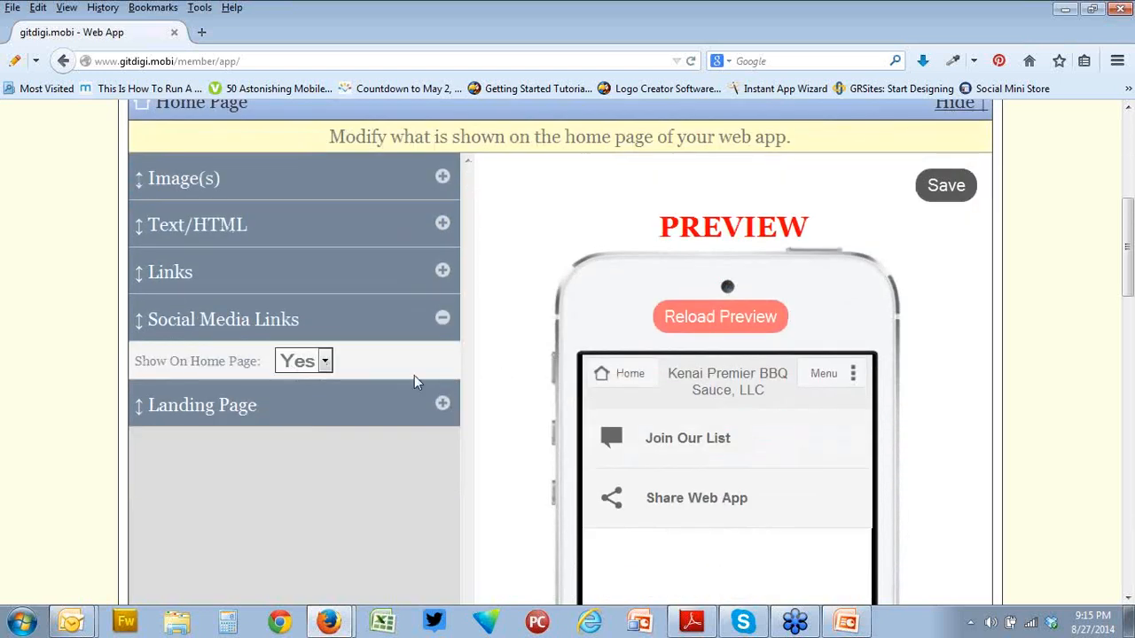
left_click(324, 362)
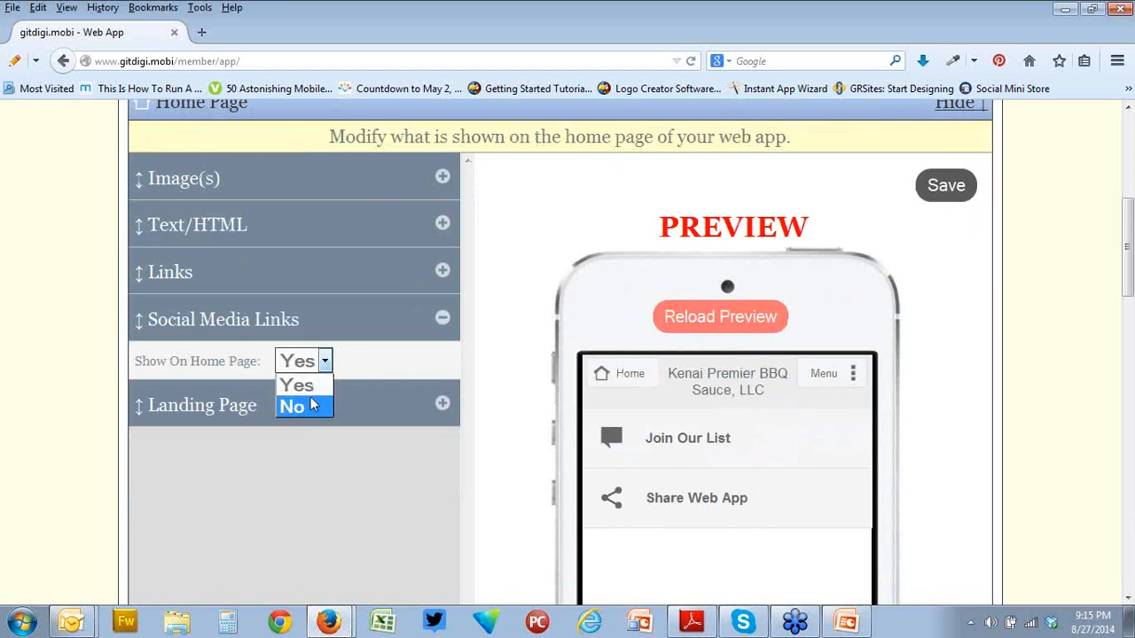
left_click(307, 408)
left_click(325, 362)
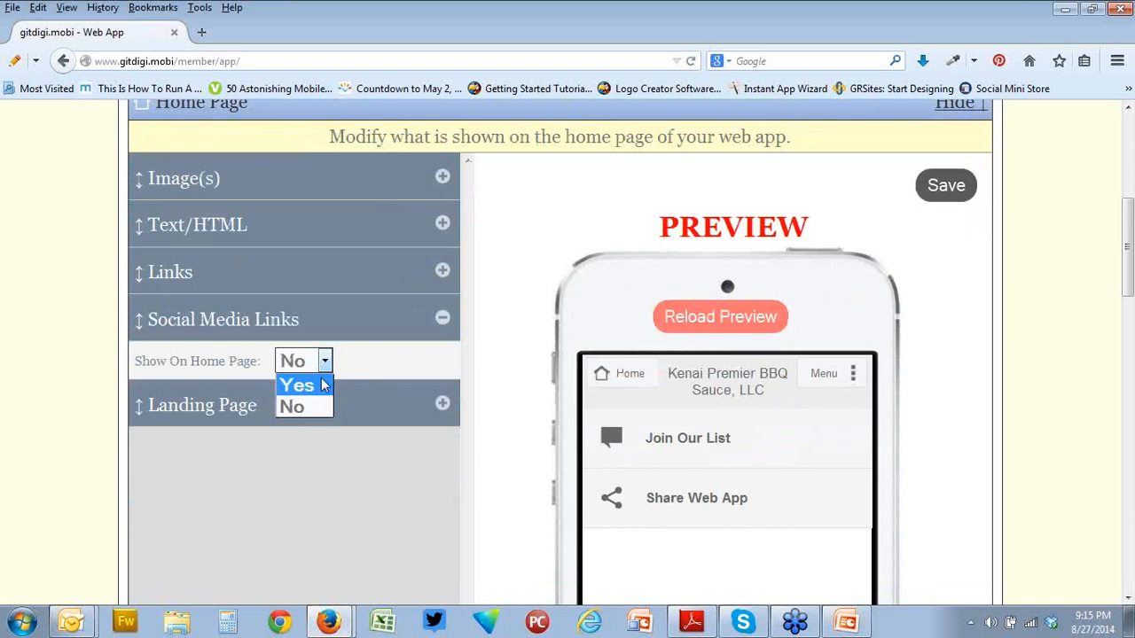
left_click(316, 388)
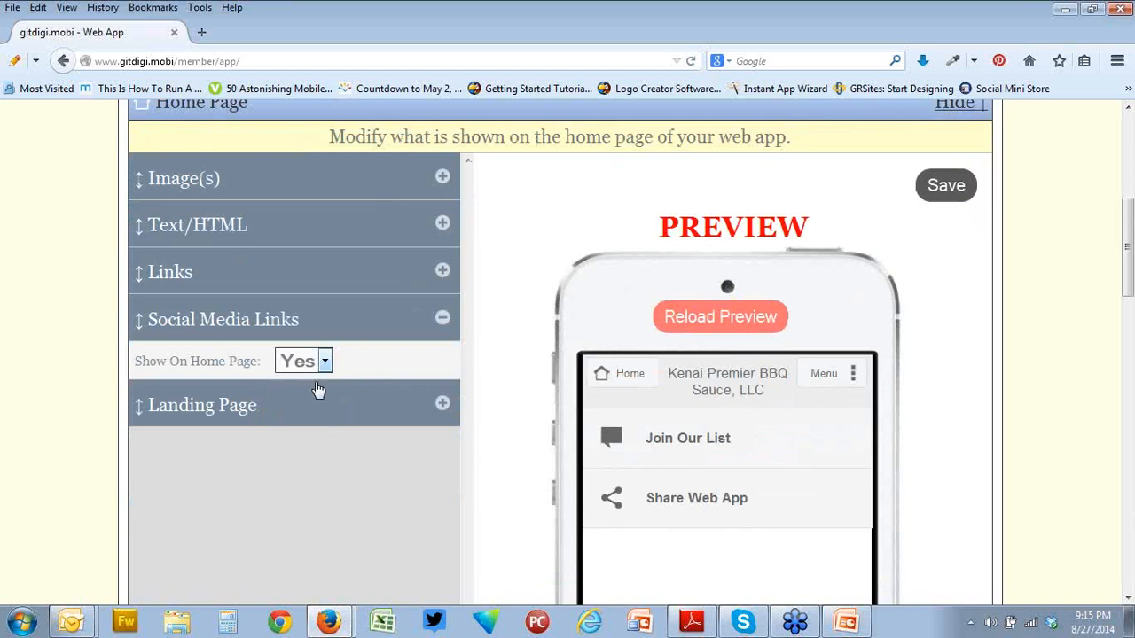
Set the home page's Join Our List link to No, toggling it to compare, and try the preview's menu.
left_click(442, 272)
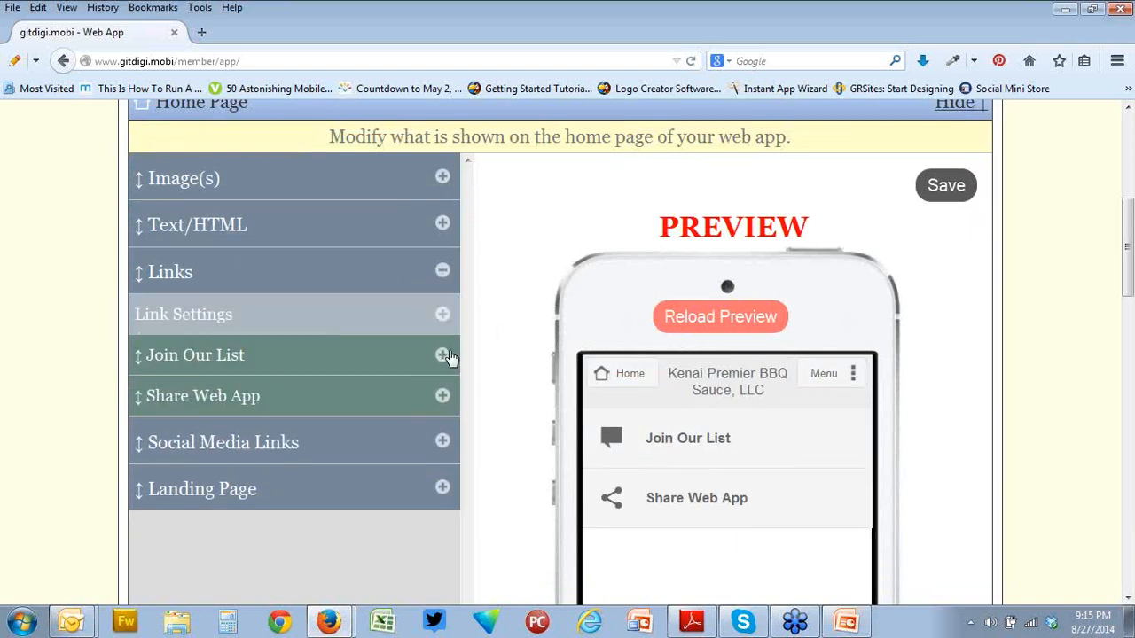
left_click(443, 355)
left_click(321, 395)
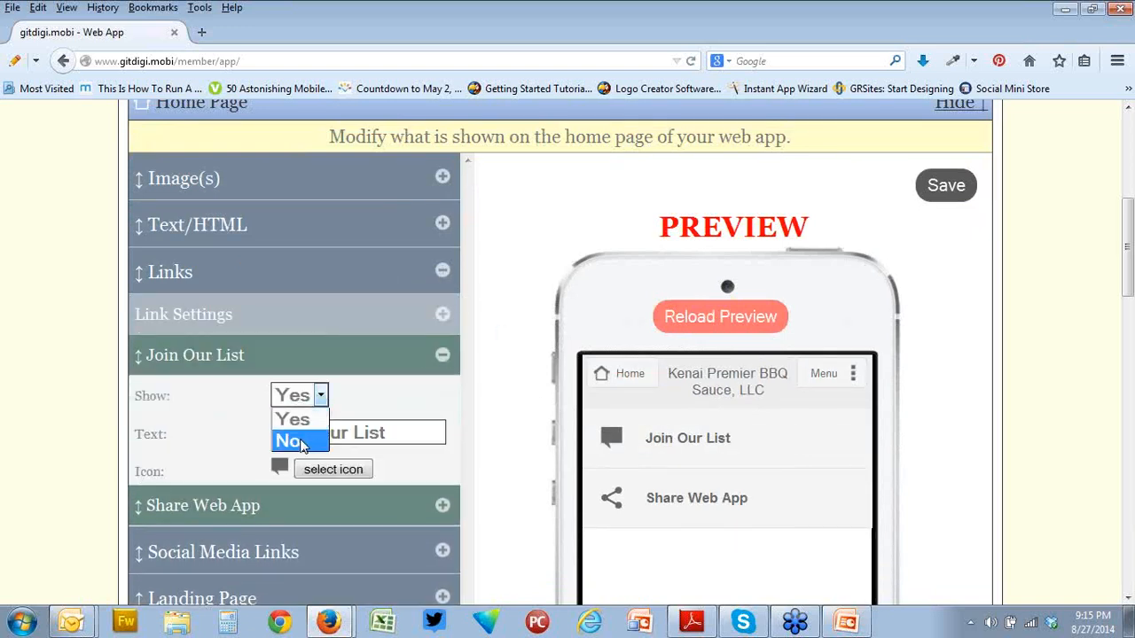
left_click(302, 441)
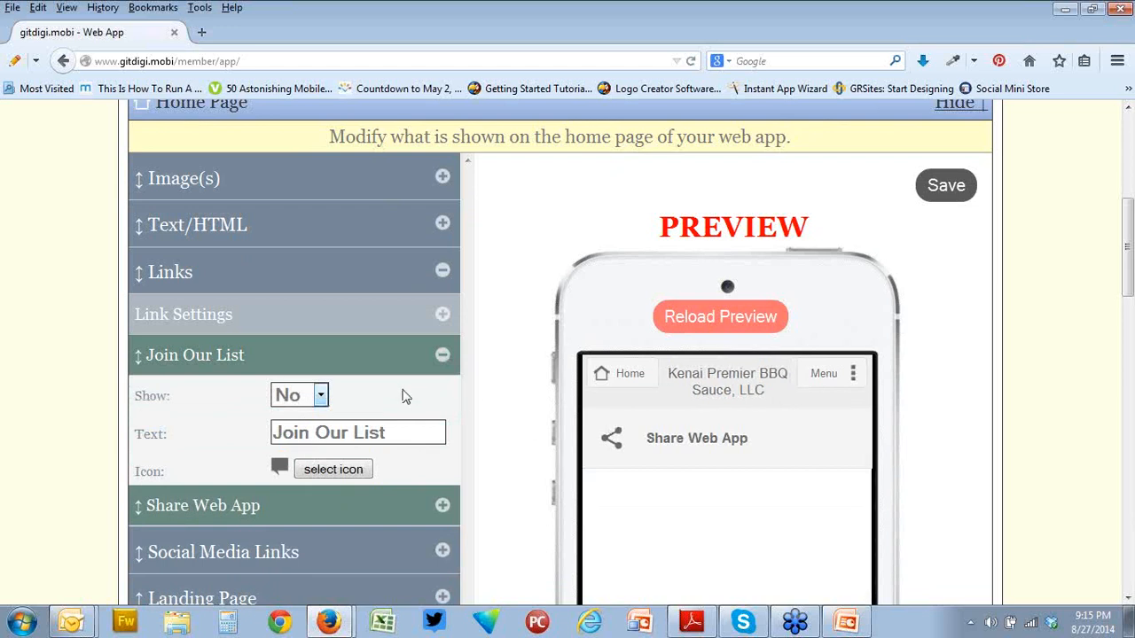
left_click(317, 397)
left_click(293, 419)
left_click(323, 399)
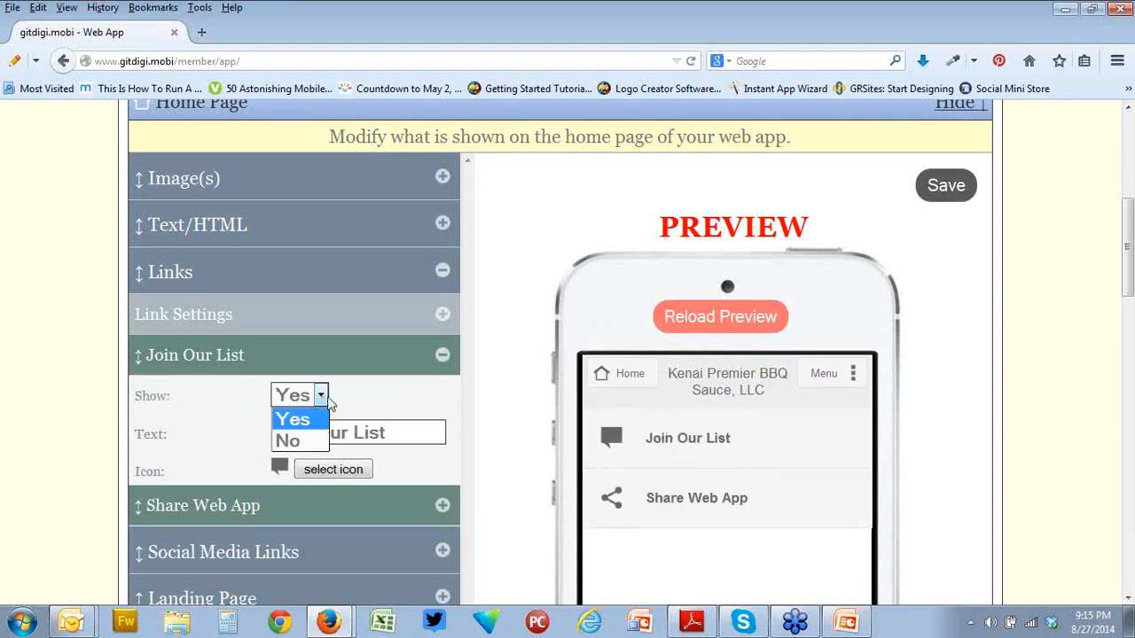
left_click(293, 441)
left_click(839, 375)
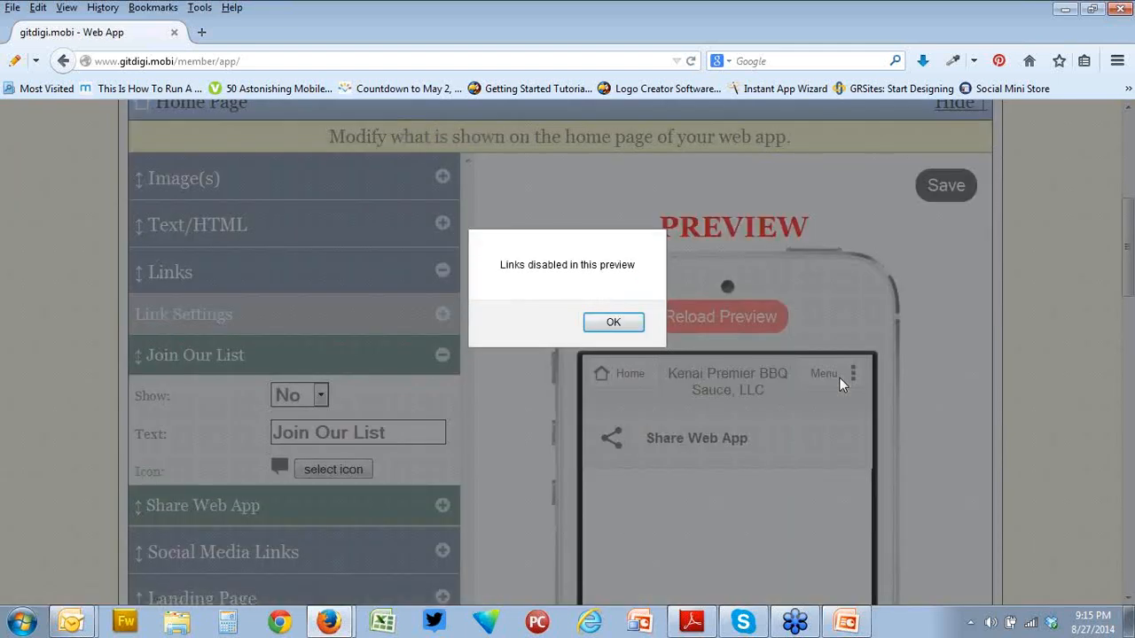
left_click(615, 322)
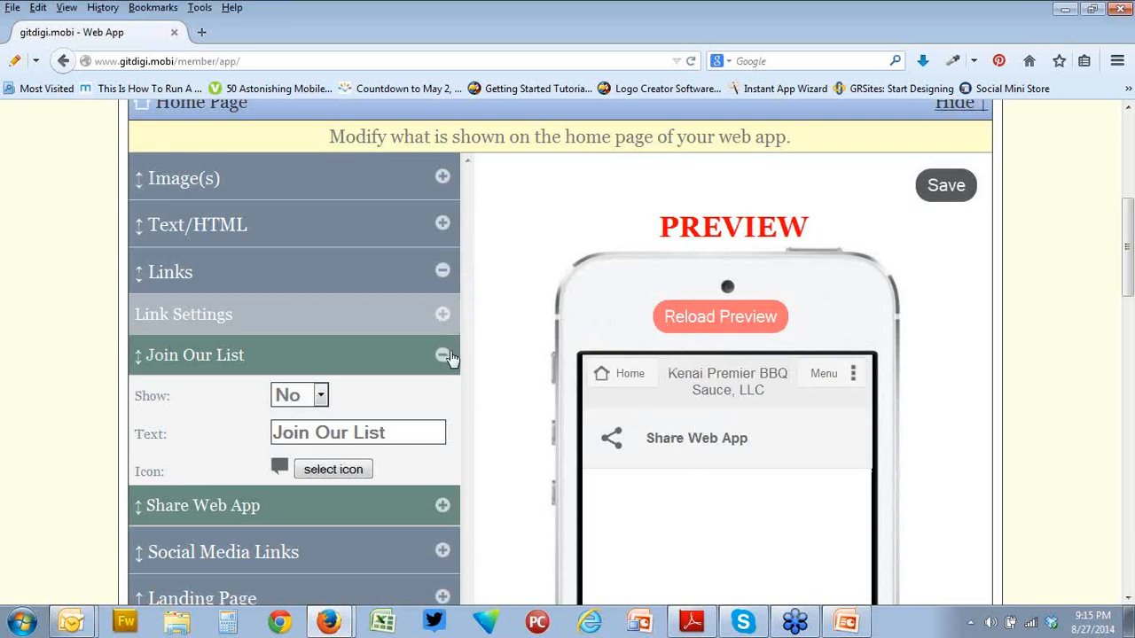
Set the Join Our List link back to Yes and collapse its settings.
scroll(494, 360, "down", 2)
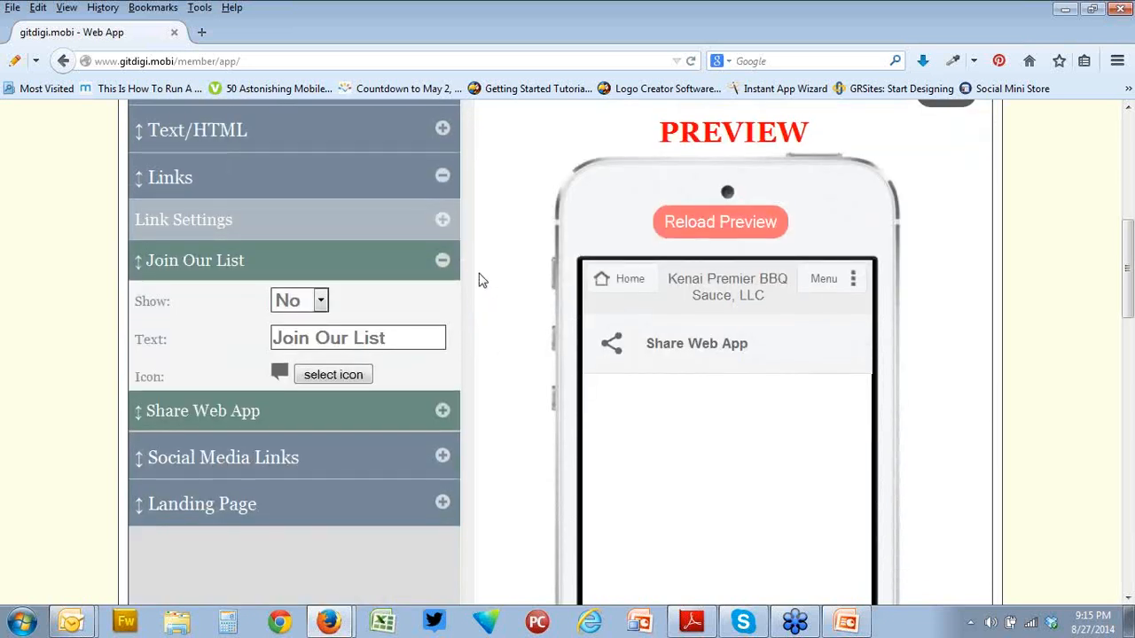
left_click(320, 301)
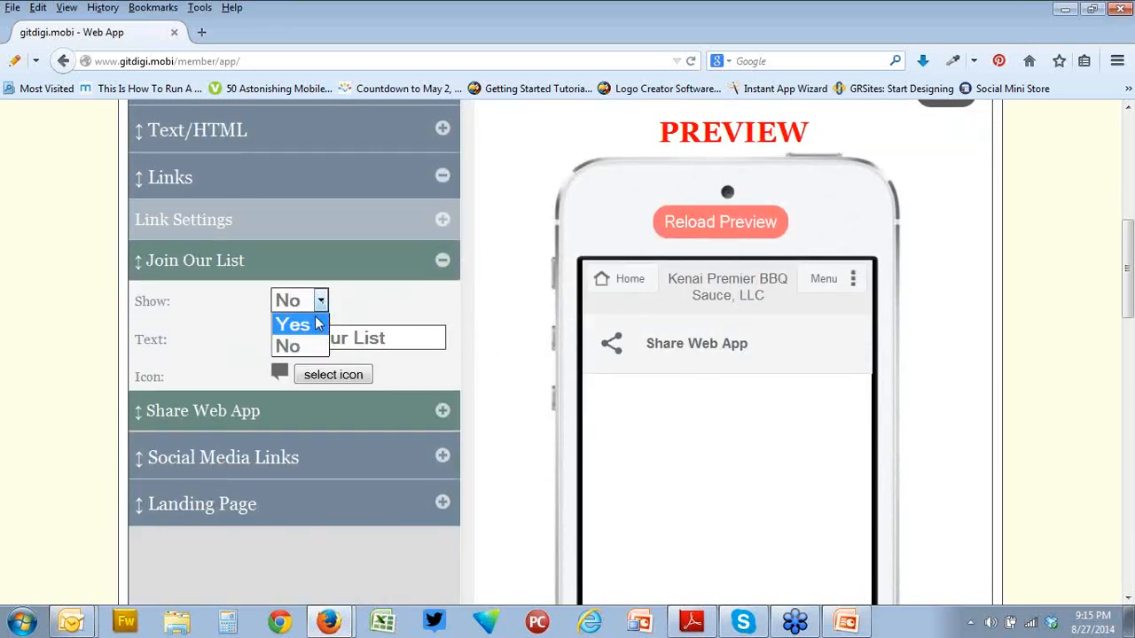
left_click(315, 325)
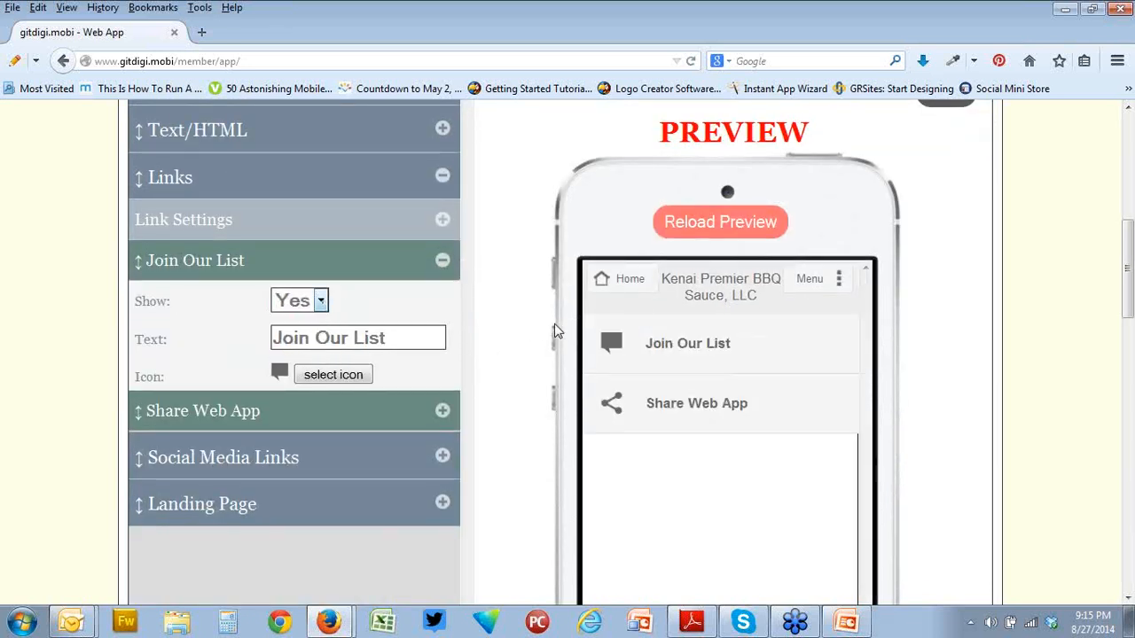
left_click(443, 261)
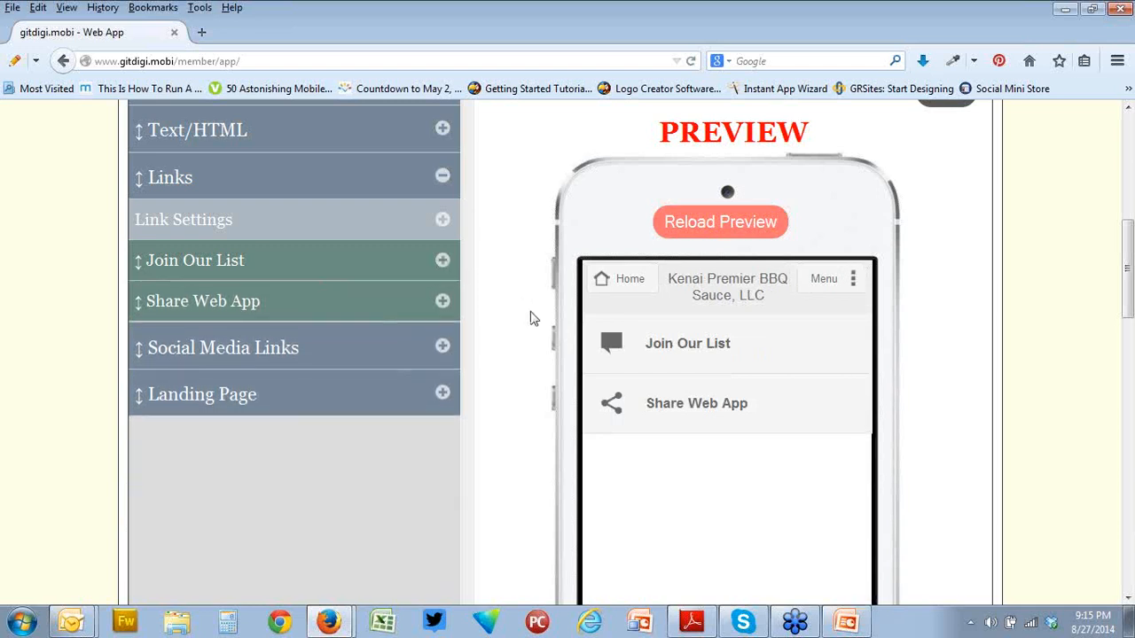
Reload the home page preview, save the home page settings and collapse the Home Page section.
left_click(443, 346)
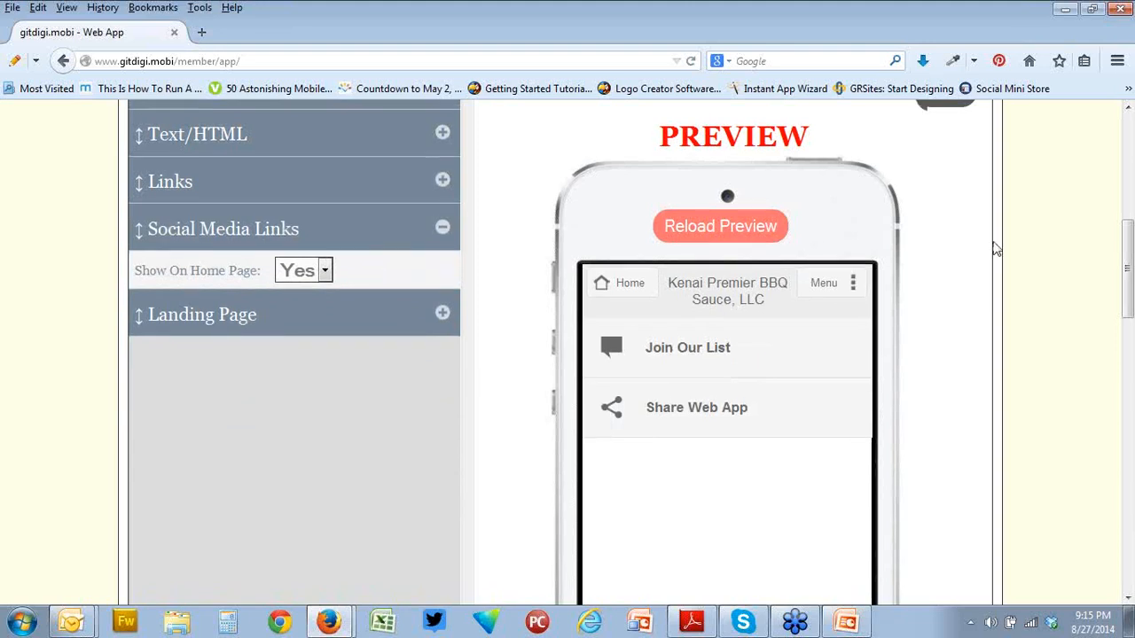
scroll(738, 322, "up", 2)
left_click(738, 322)
left_click(950, 188)
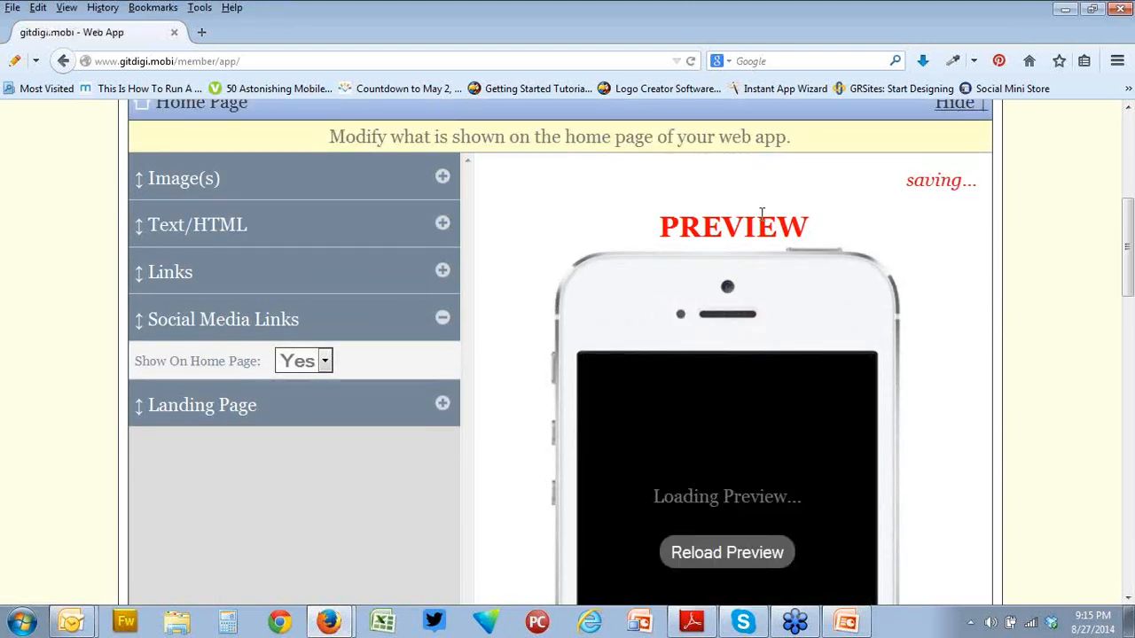
scroll(595, 214, "down", 2)
scroll(595, 213, "up", 4)
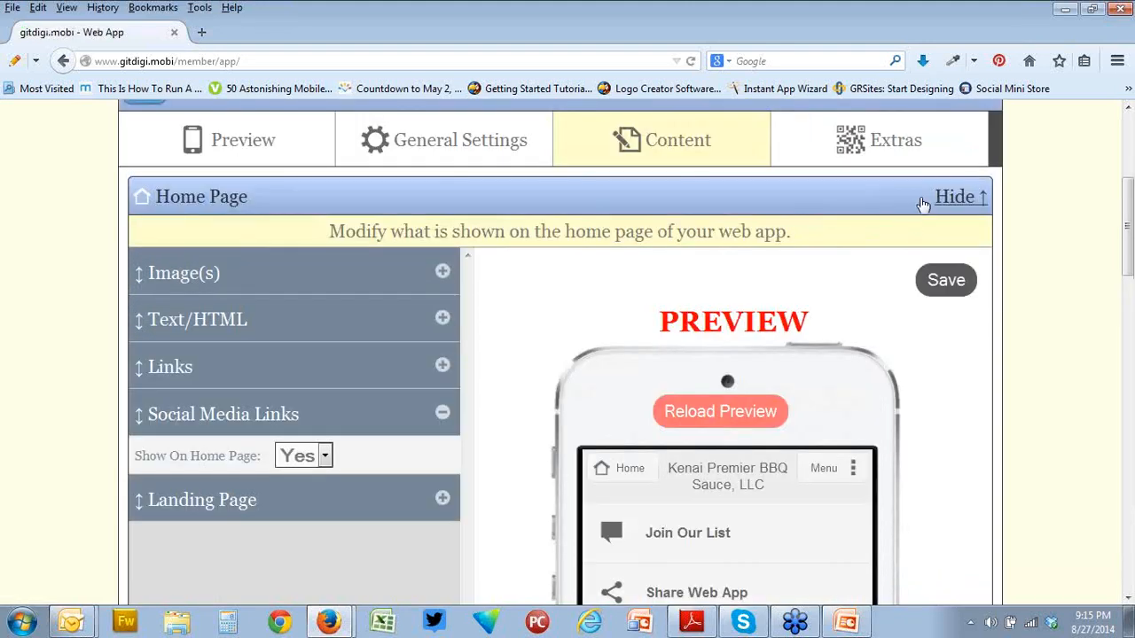
left_click(940, 198)
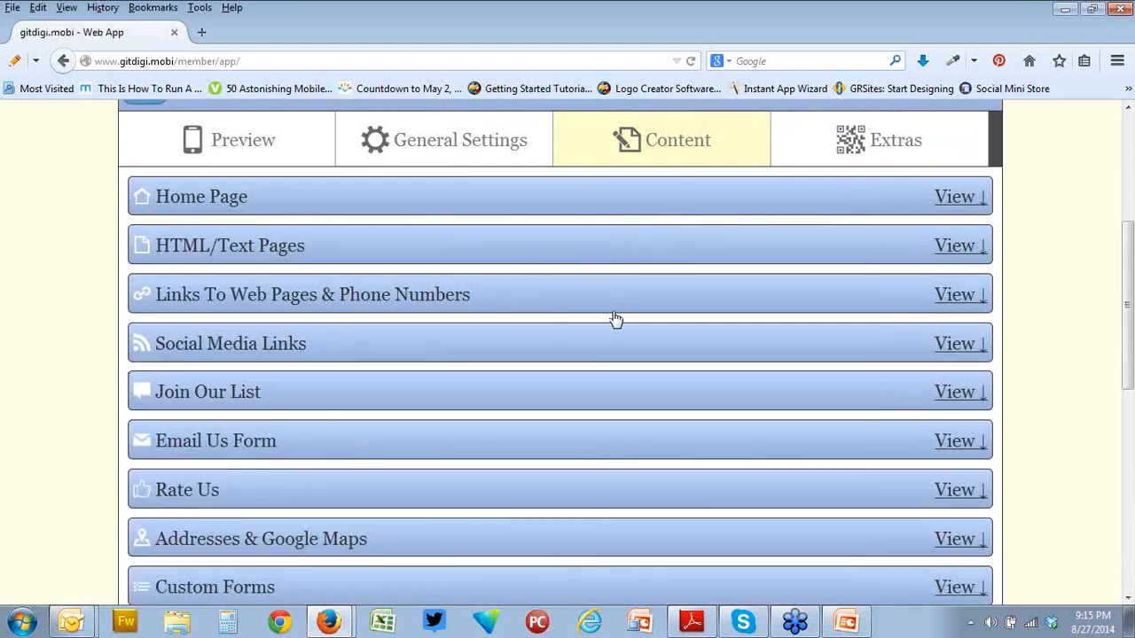
Start a new page under HTML/Text Pages and examine its title, icon and text editor options.
left_click(953, 246)
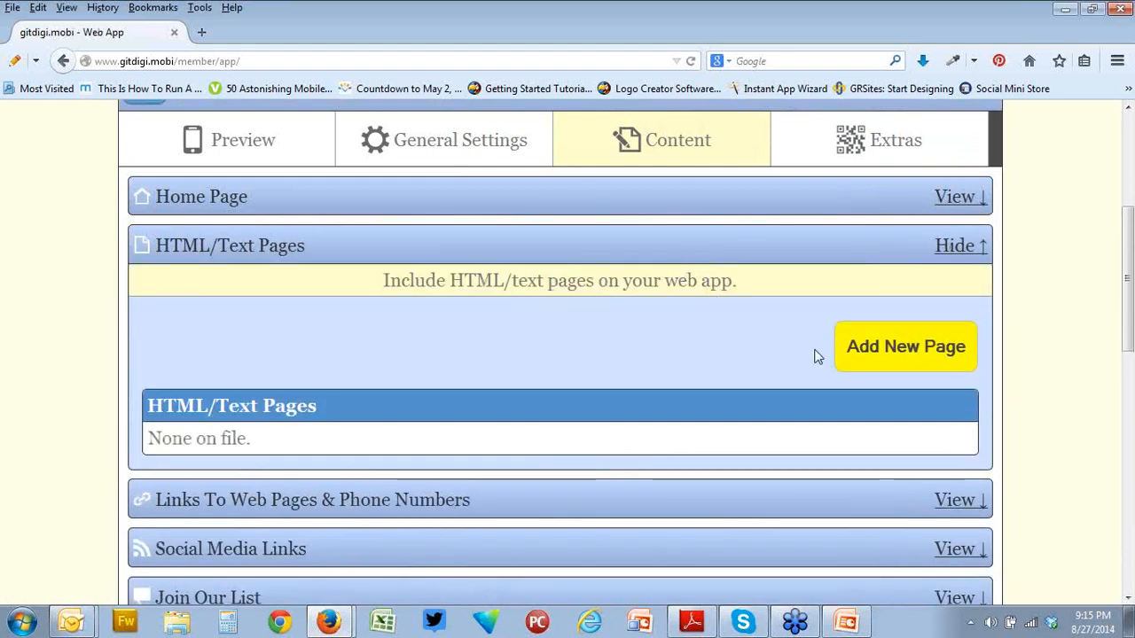
left_click(855, 363)
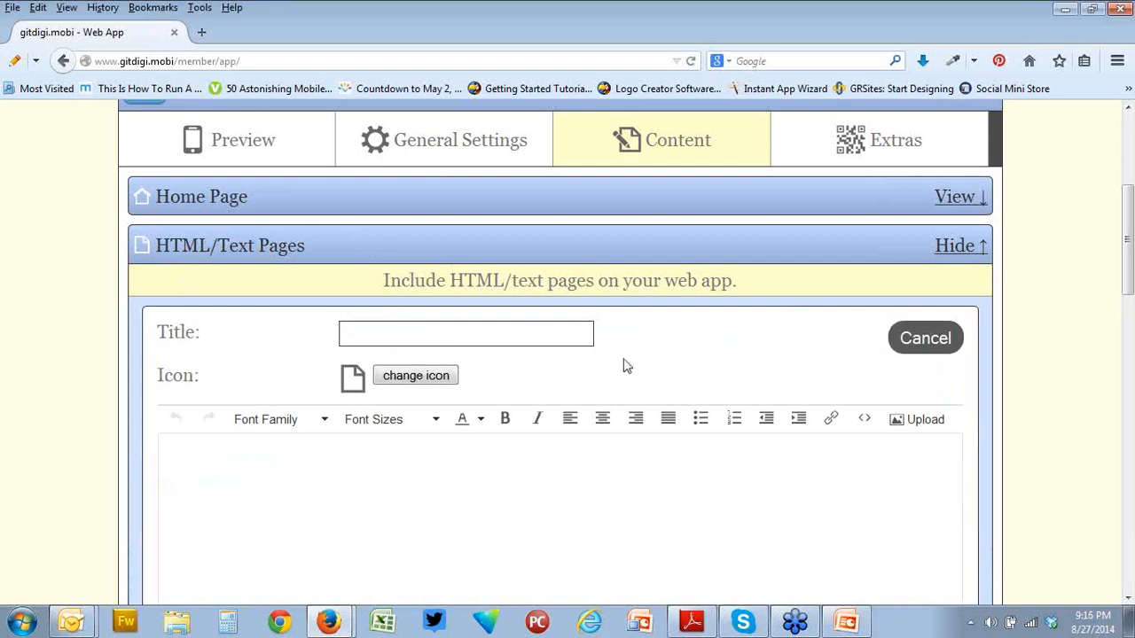
scroll(616, 421, "down", 3)
scroll(621, 423, "down", 1)
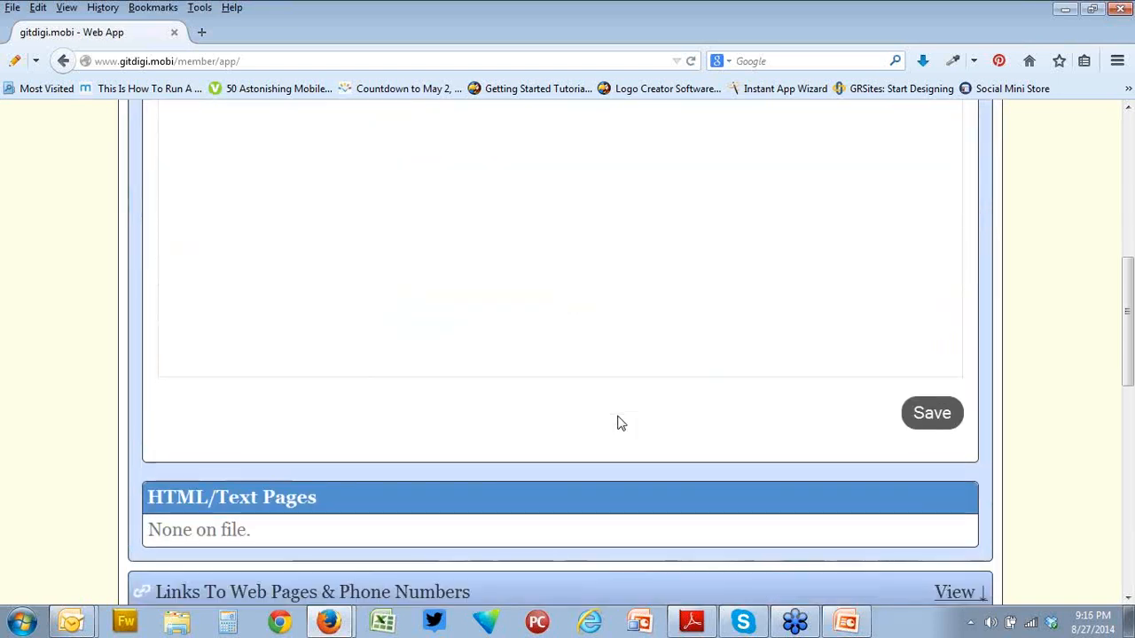
scroll(621, 424, "up", 5)
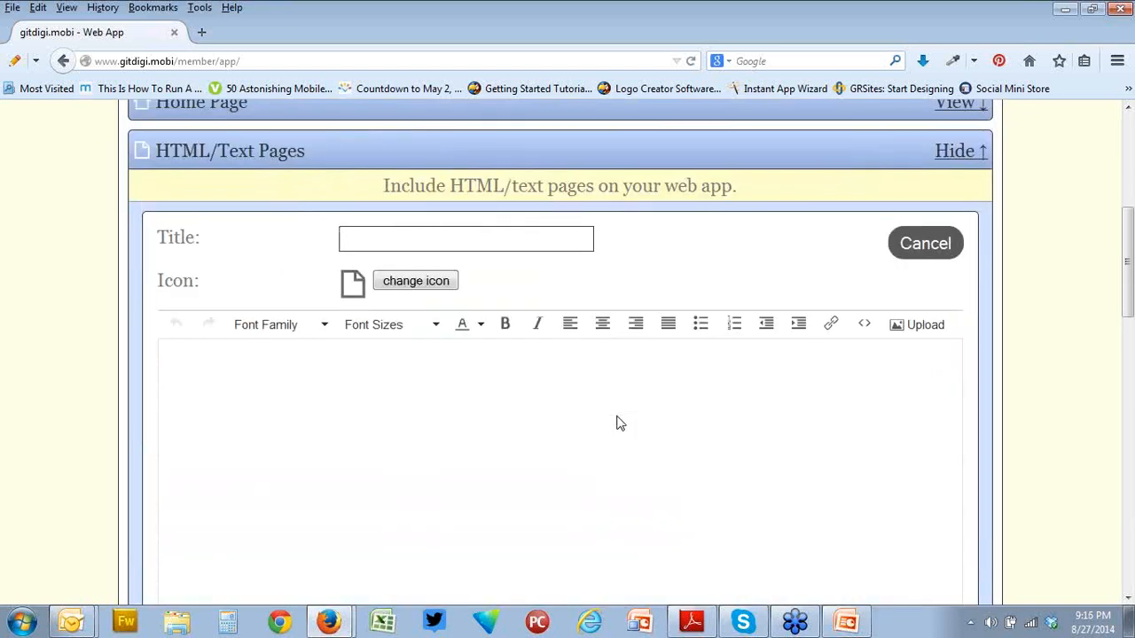
Browse the Clock & Time icons available for the new page, leave without choosing one, and collapse HTML/Text Pages.
left_click(343, 377)
left_click(416, 282)
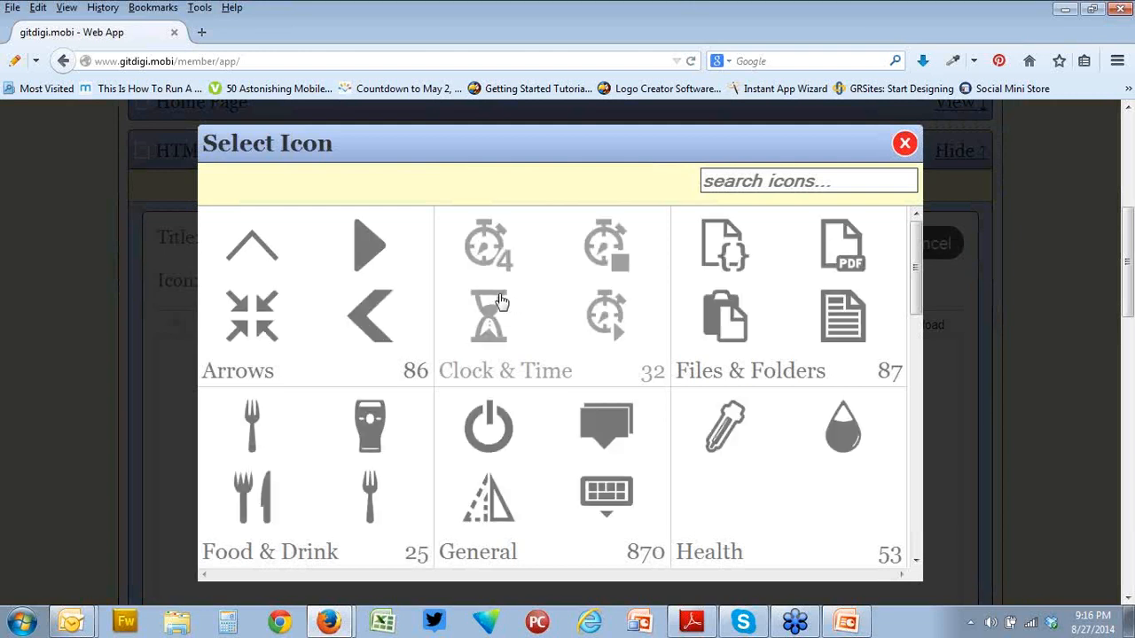
left_click(534, 333)
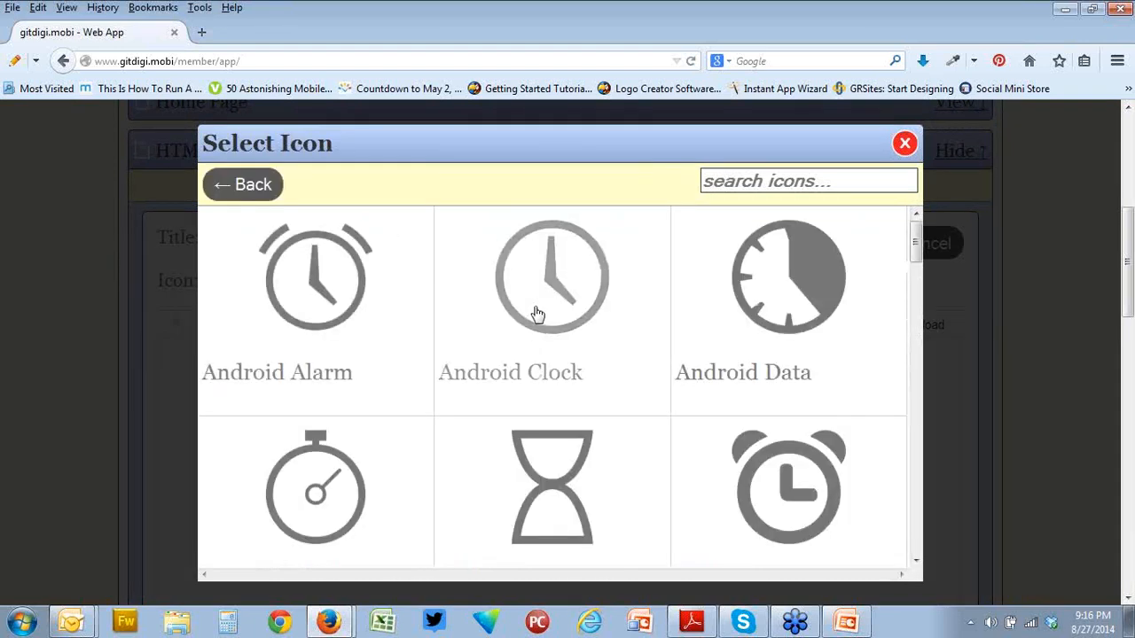
scroll(535, 314, "down", 8)
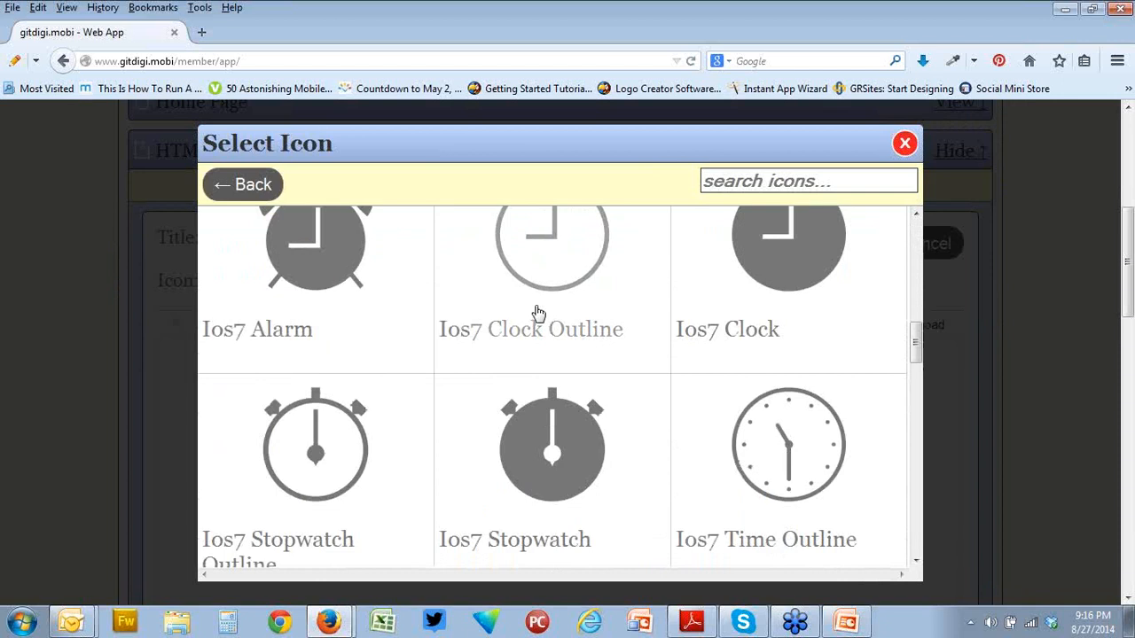
left_click(903, 144)
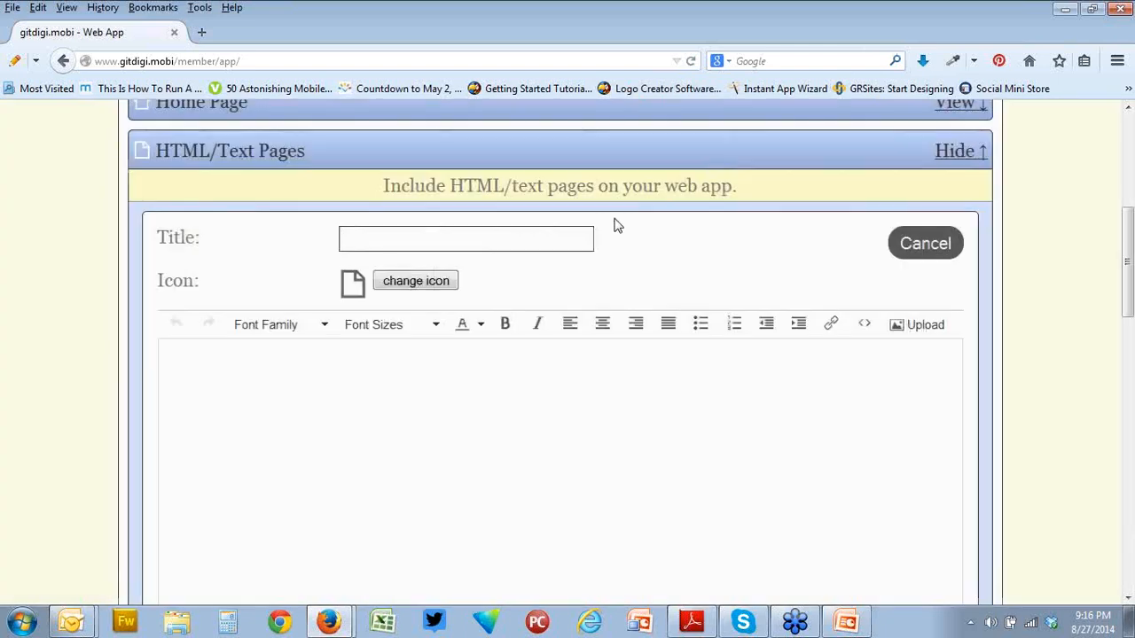
left_click(952, 150)
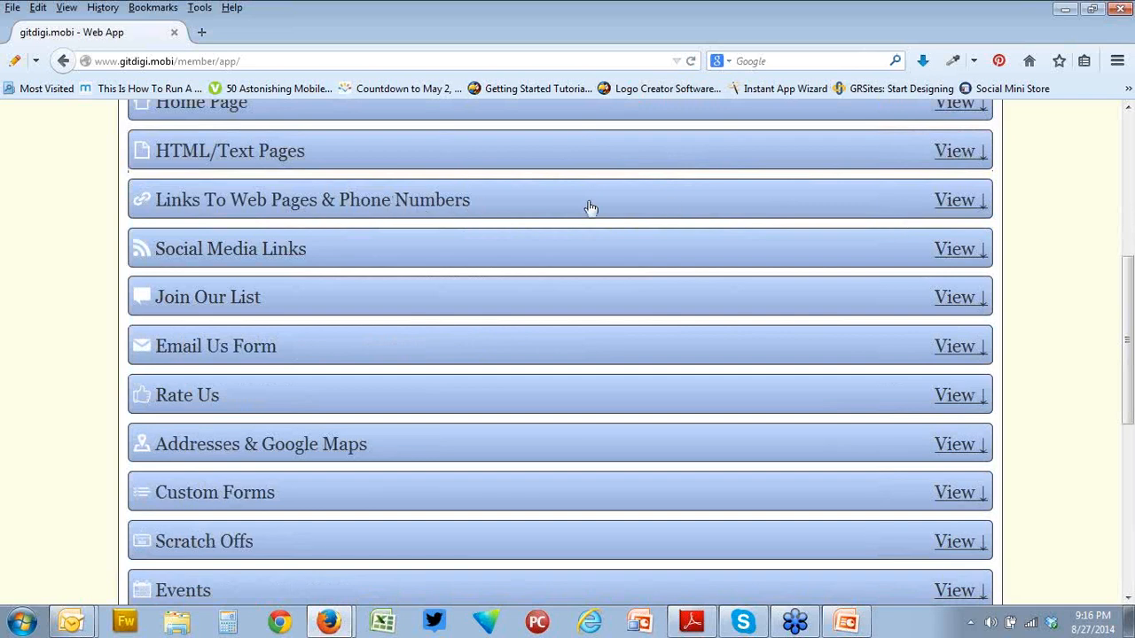
Start a new link under Links To Web Pages & Phone Numbers, try the Text mobile number type and reset it to Select.
left_click(956, 203)
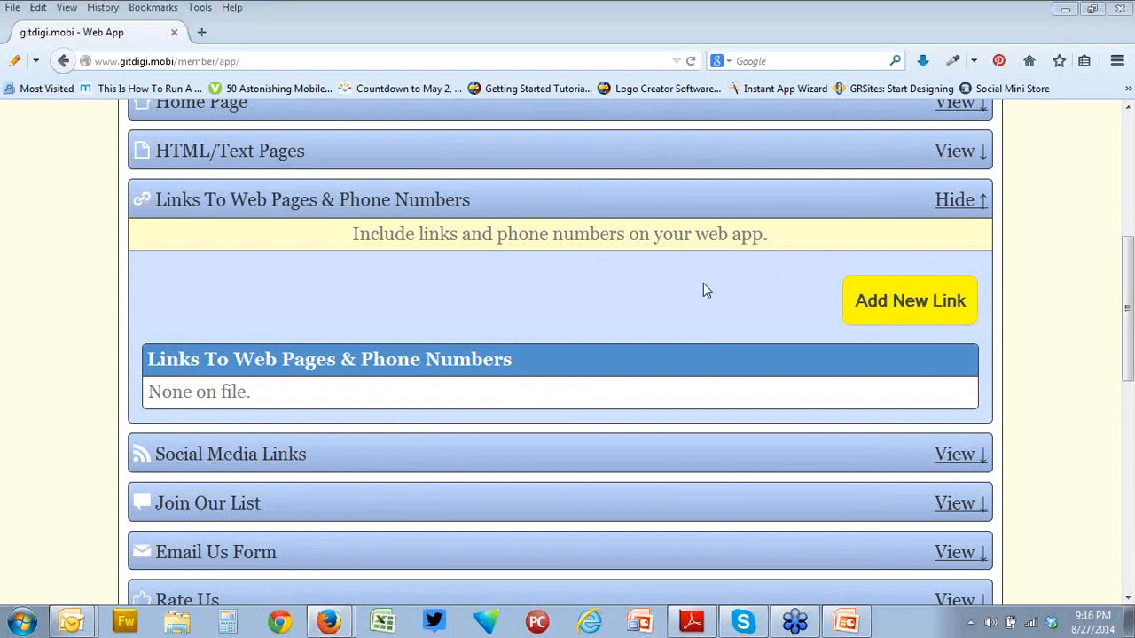
left_click(895, 312)
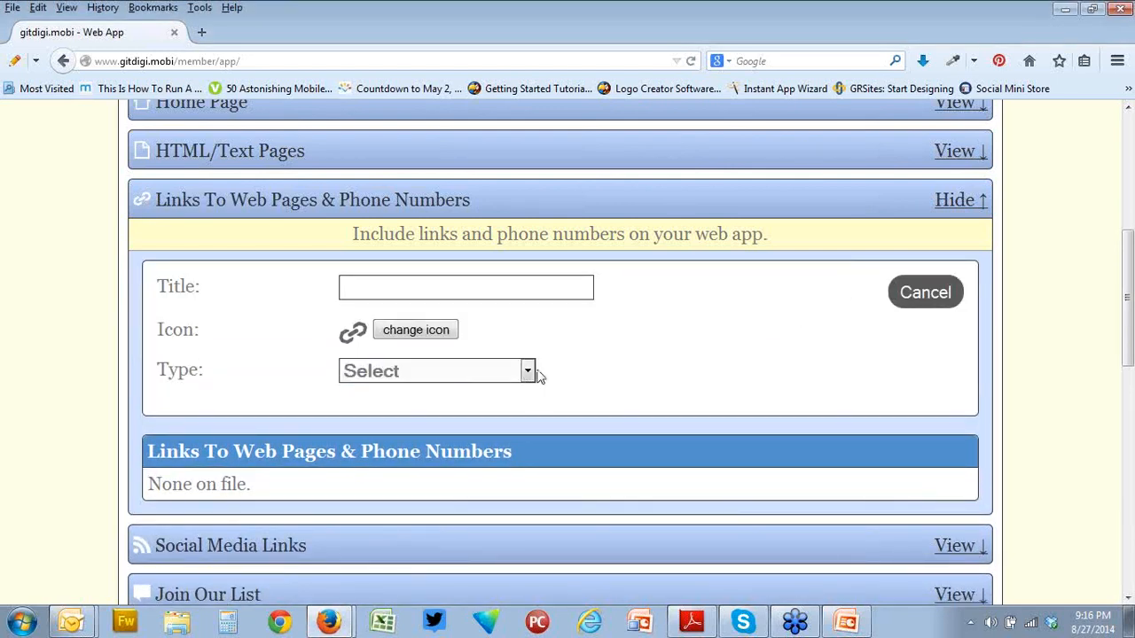
left_click(528, 374)
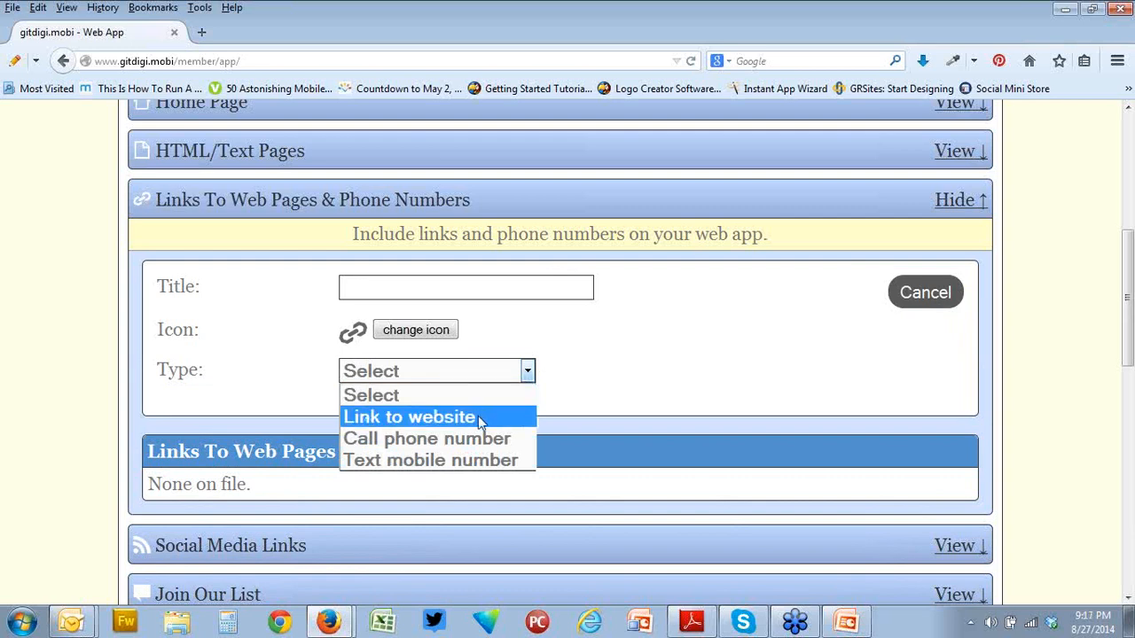
left_click(505, 459)
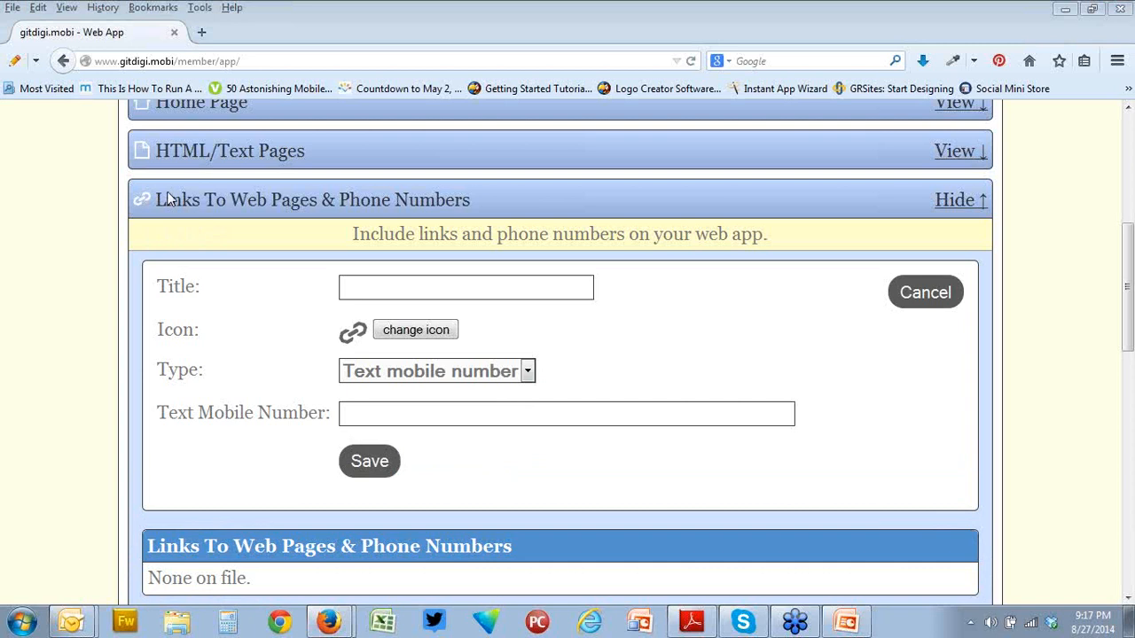
left_click(527, 372)
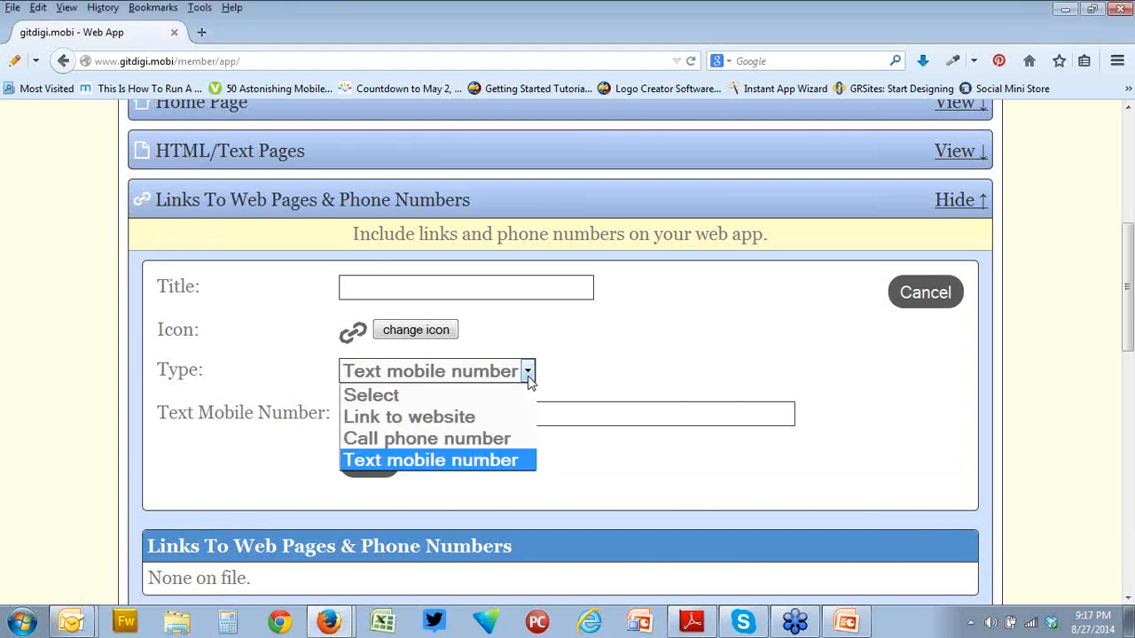
left_click(433, 403)
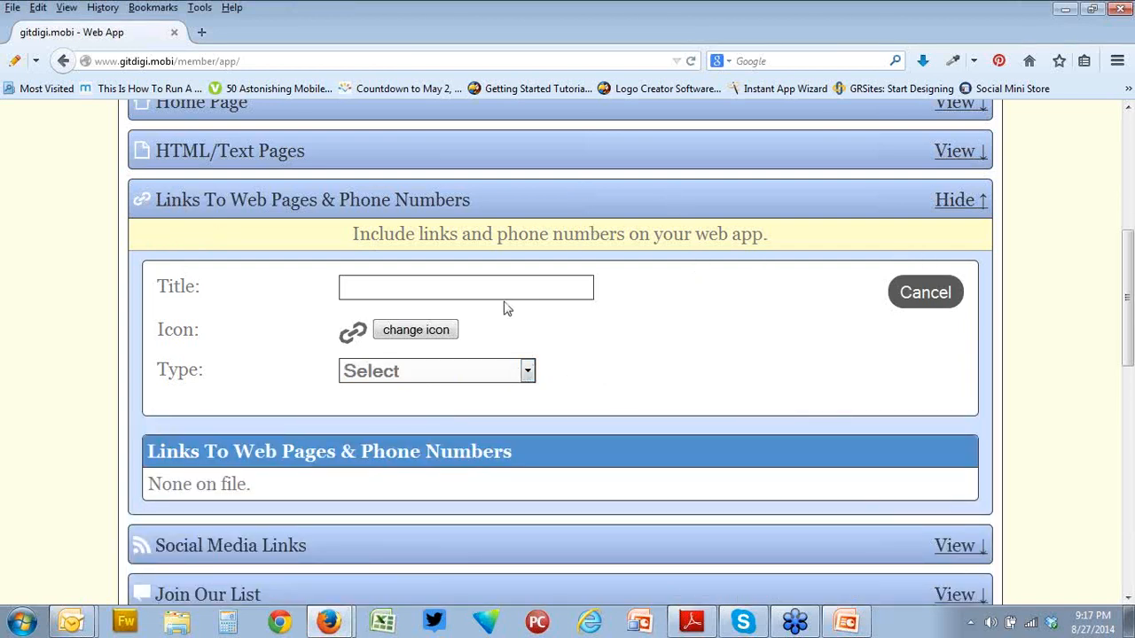
Switch from the links section to Social Media Links and copy the business's Facebook URL from the IR SUbmission message in Outlook.
left_click(958, 202)
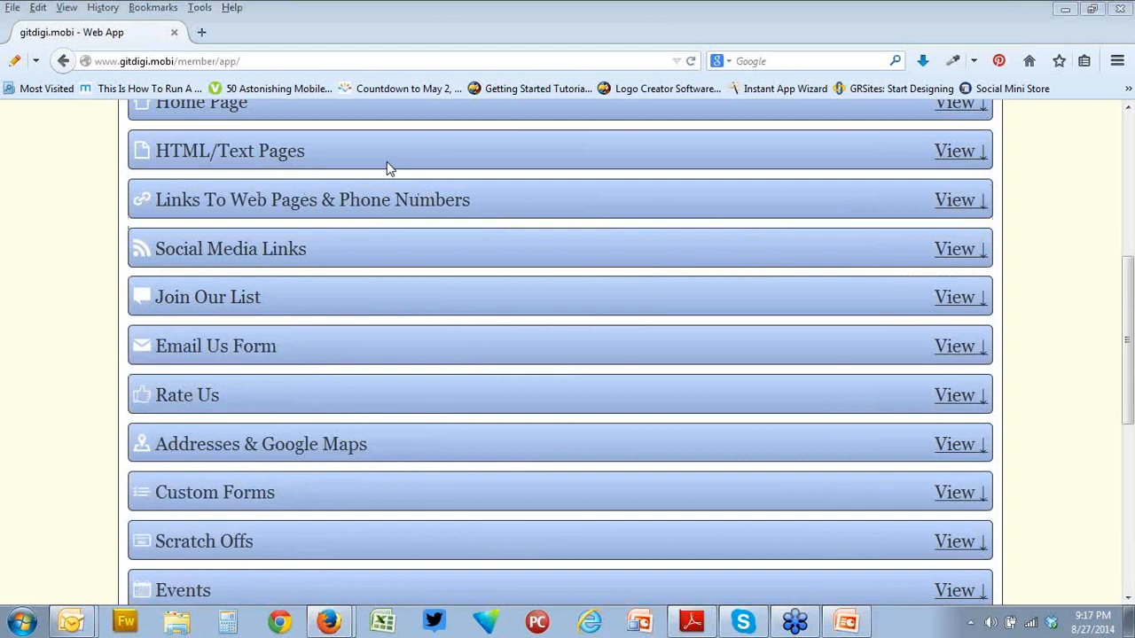
left_click(956, 251)
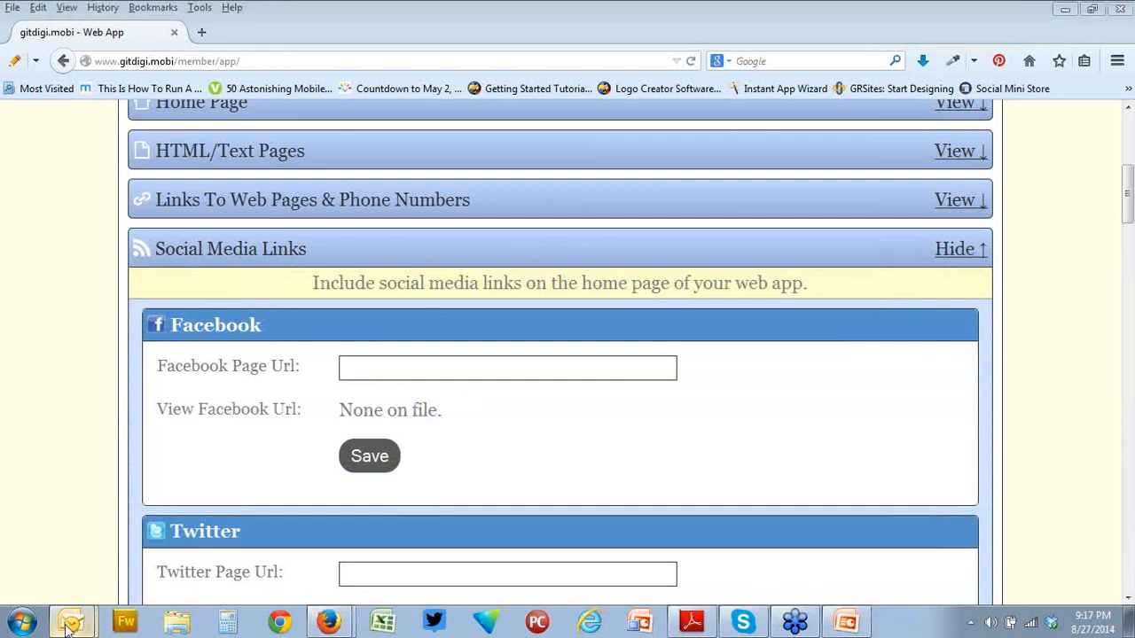
mouse_move(69, 623)
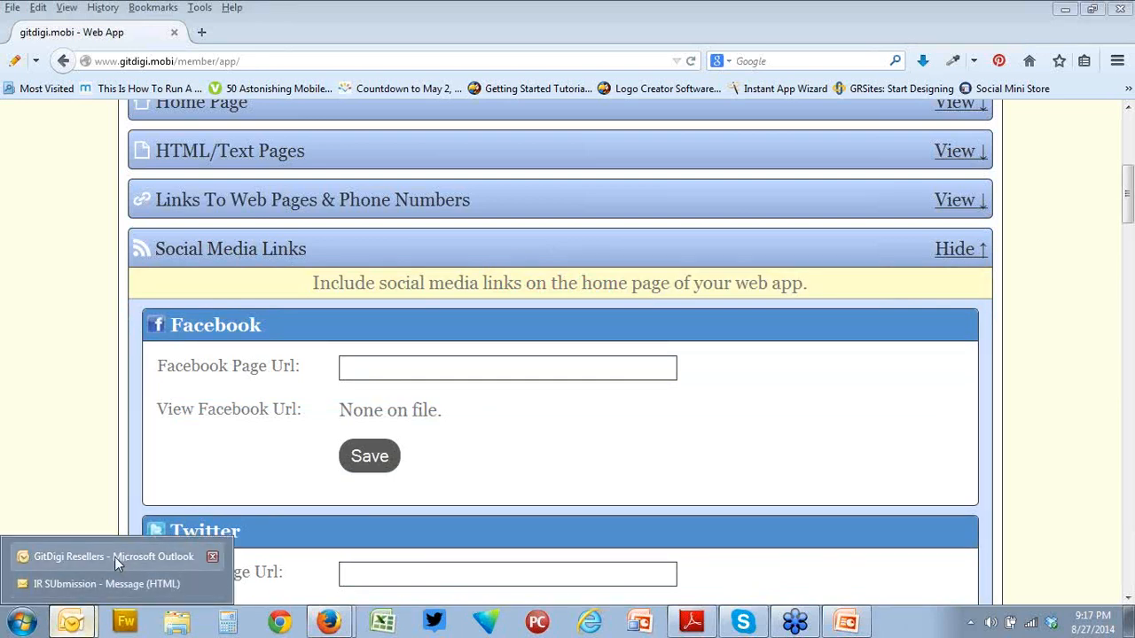
left_click(112, 585)
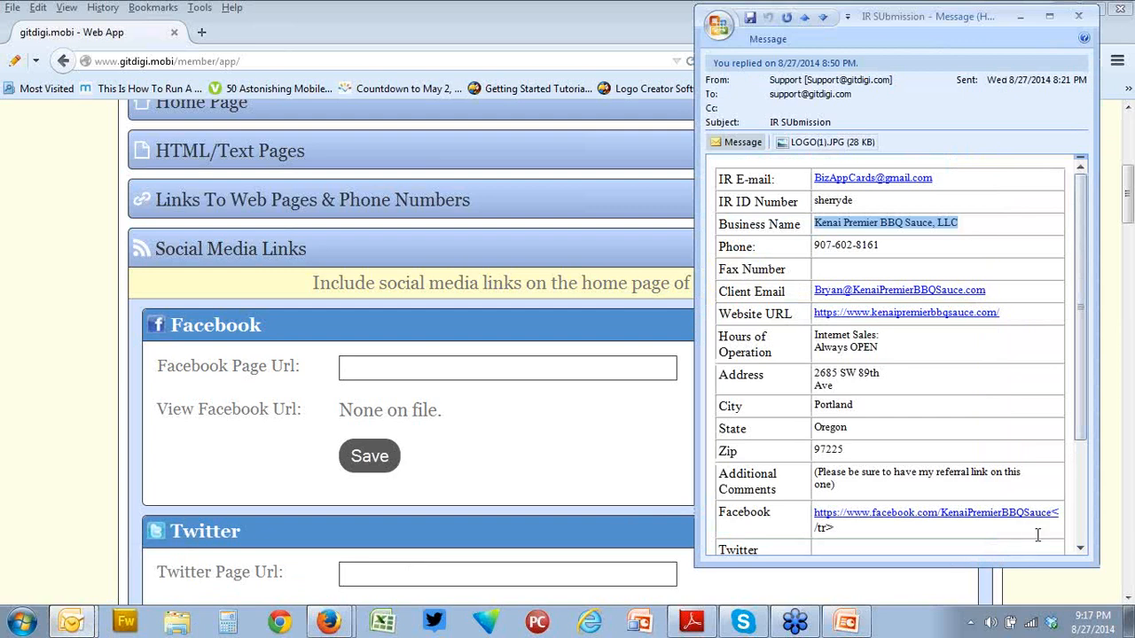
left_click_drag(1053, 525, 820, 525)
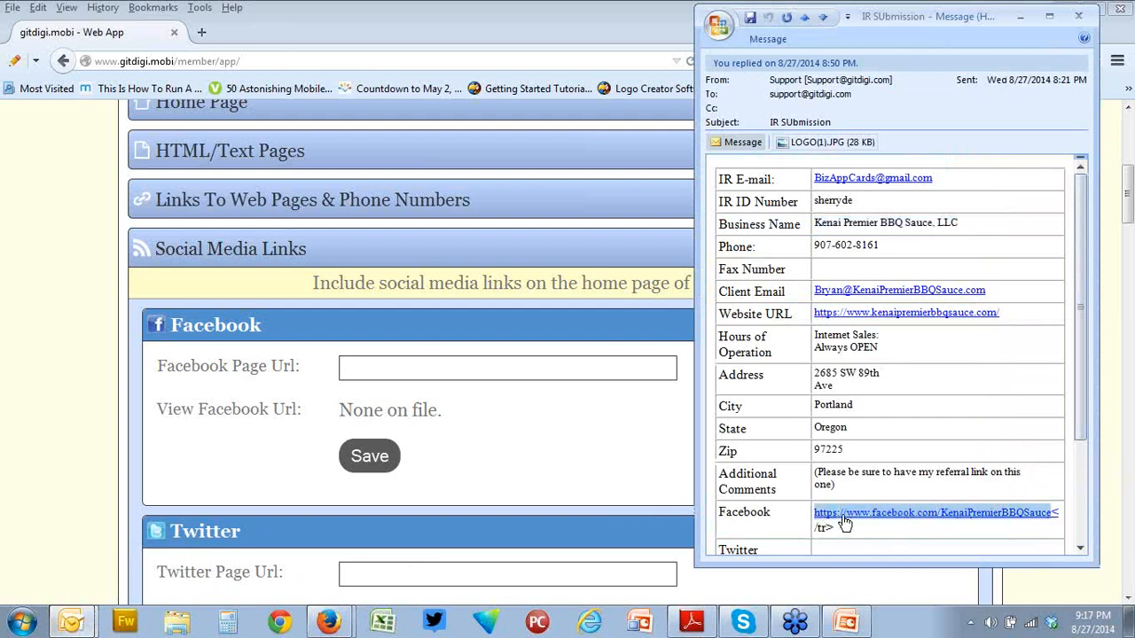
right_click(880, 514)
left_click(940, 430)
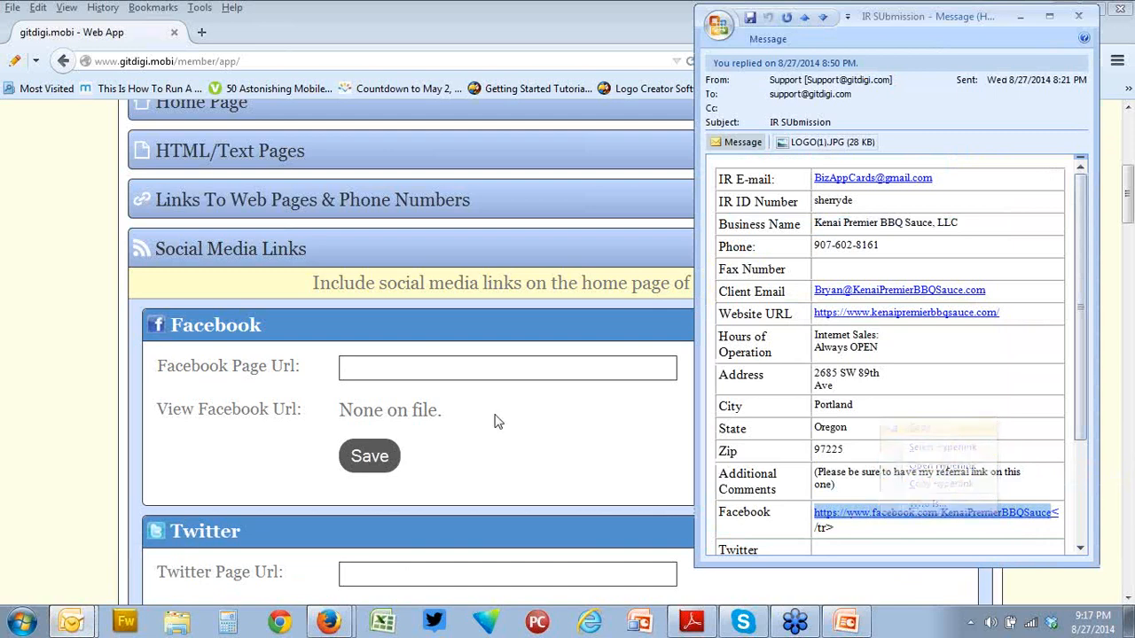
left_click(473, 369)
right_click(493, 373)
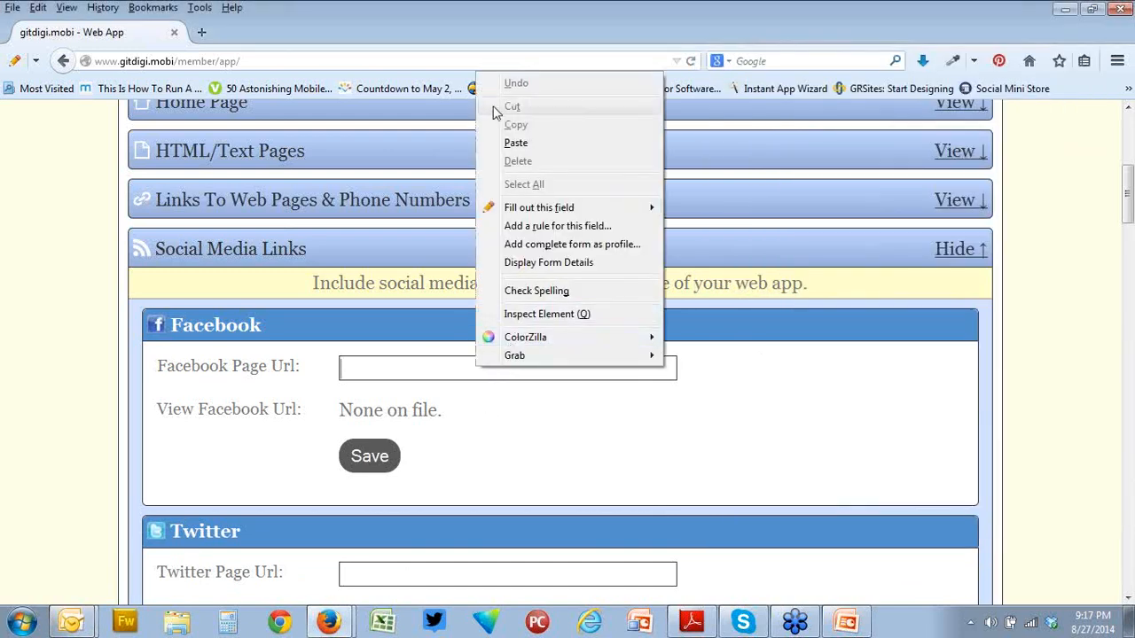
left_click(512, 143)
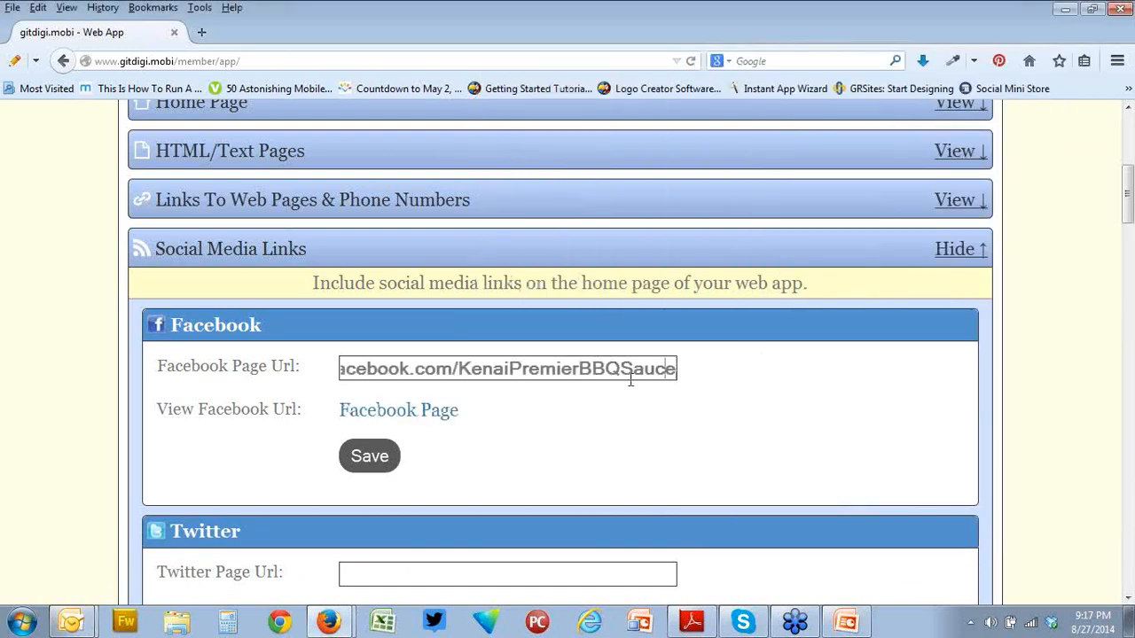
key("Left")
key("Left")
key("Left")
key("Left")
key("Left")
key("Left")
key("Left")
key("Left")
key("Left")
key("Left")
key("Left")
key("Left")
key("Left")
key("Left")
key("Left")
key("Left")
key("Left")
key("Left")
key("Left")
key("Left")
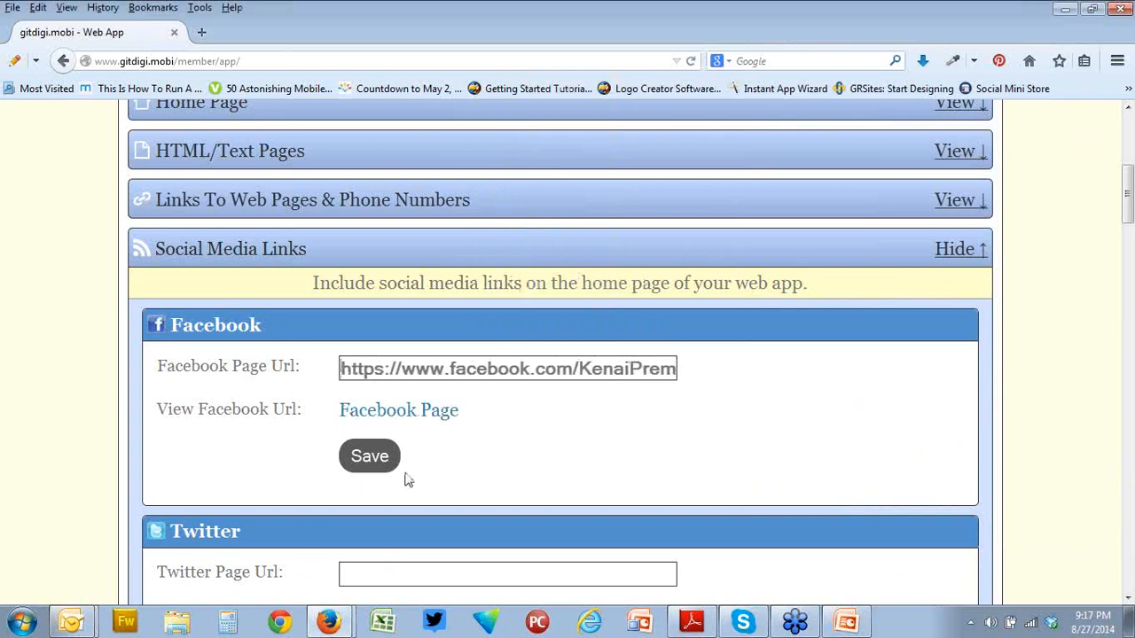
left_click(363, 461)
left_click(710, 253)
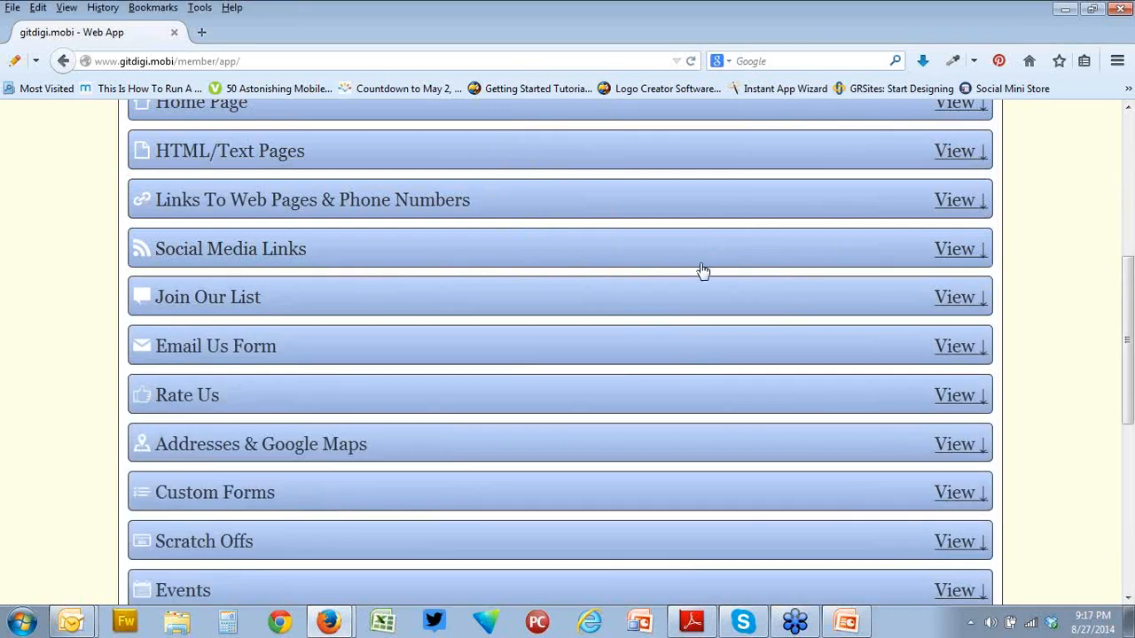
Expand Email Us Form, fill in the client's email address copied from the Outlook submission message, and save it.
left_click(955, 351)
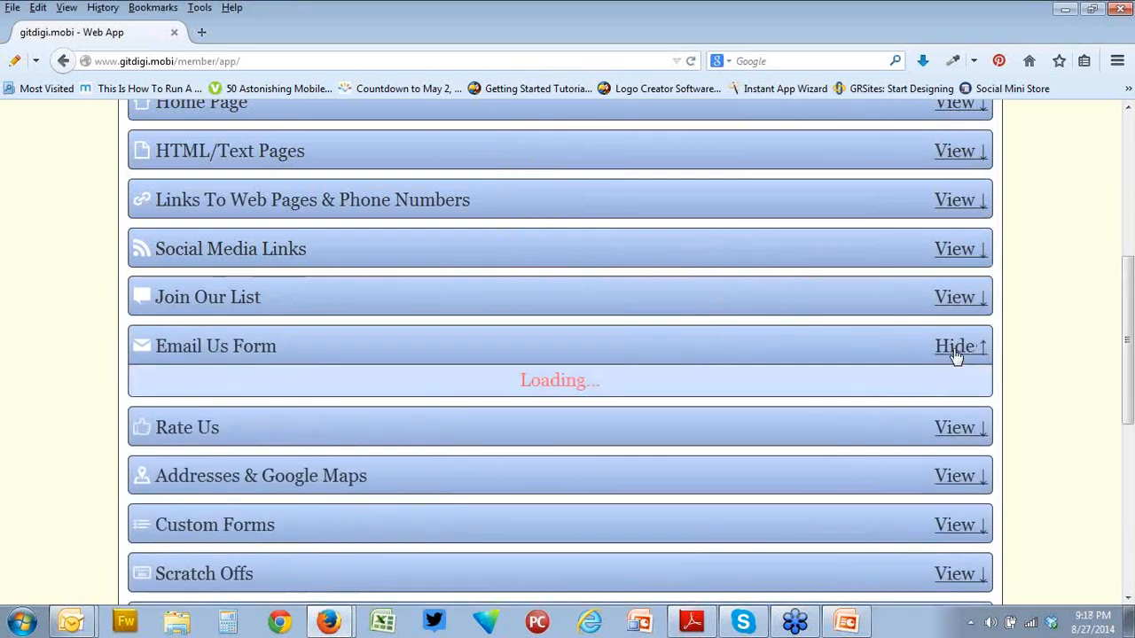
key("alt+Tab")
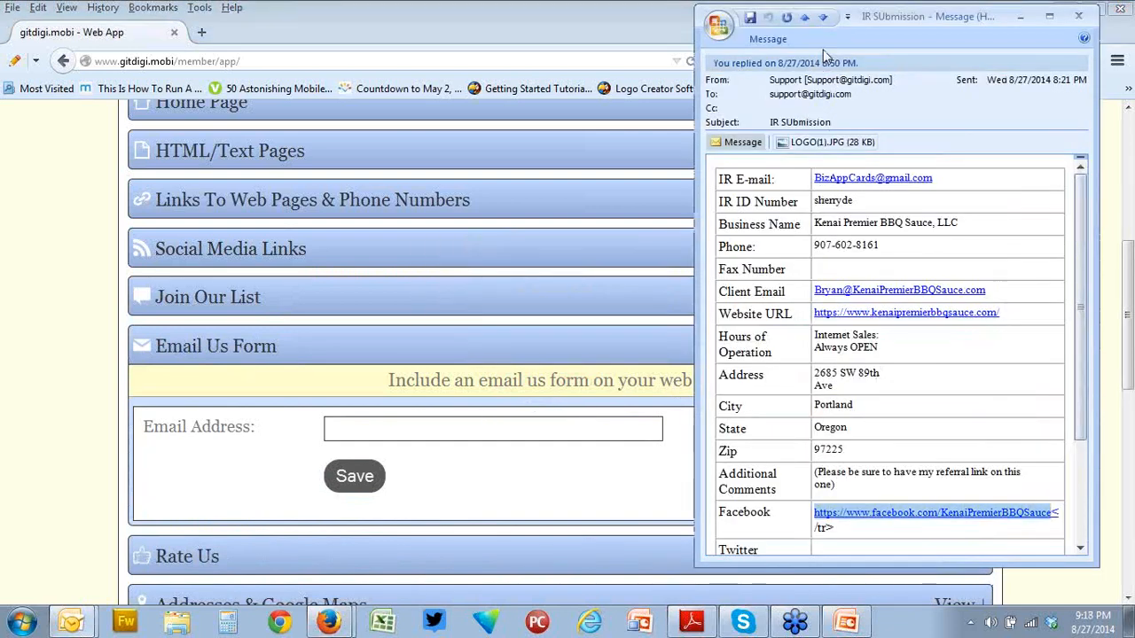
key("alt+Tab")
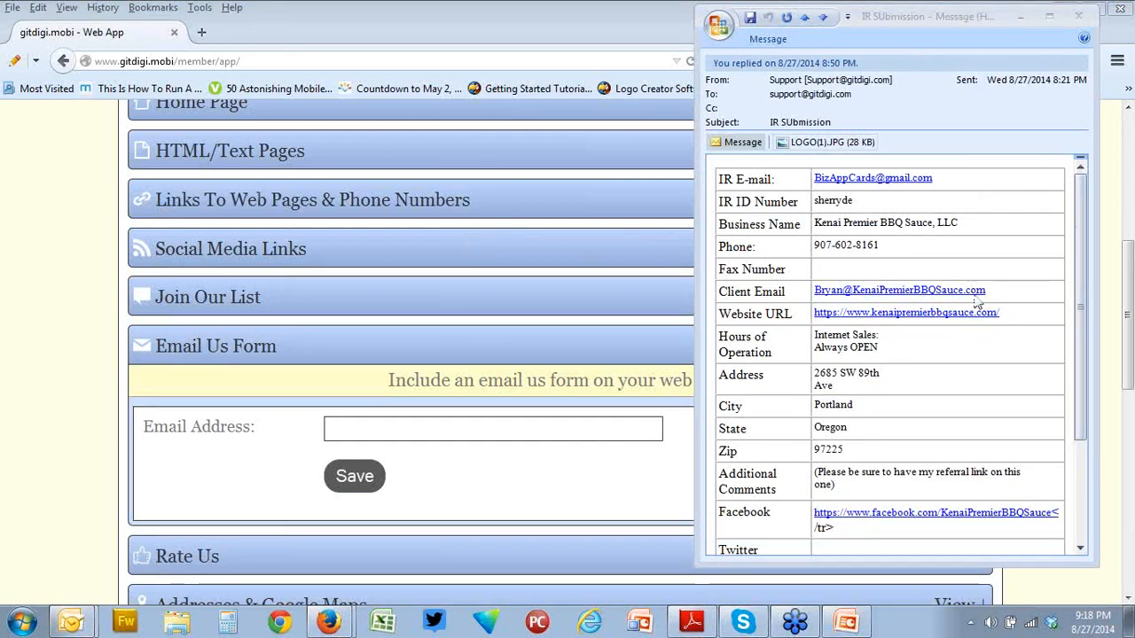
left_click_drag(988, 291, 814, 292)
right_click(838, 296)
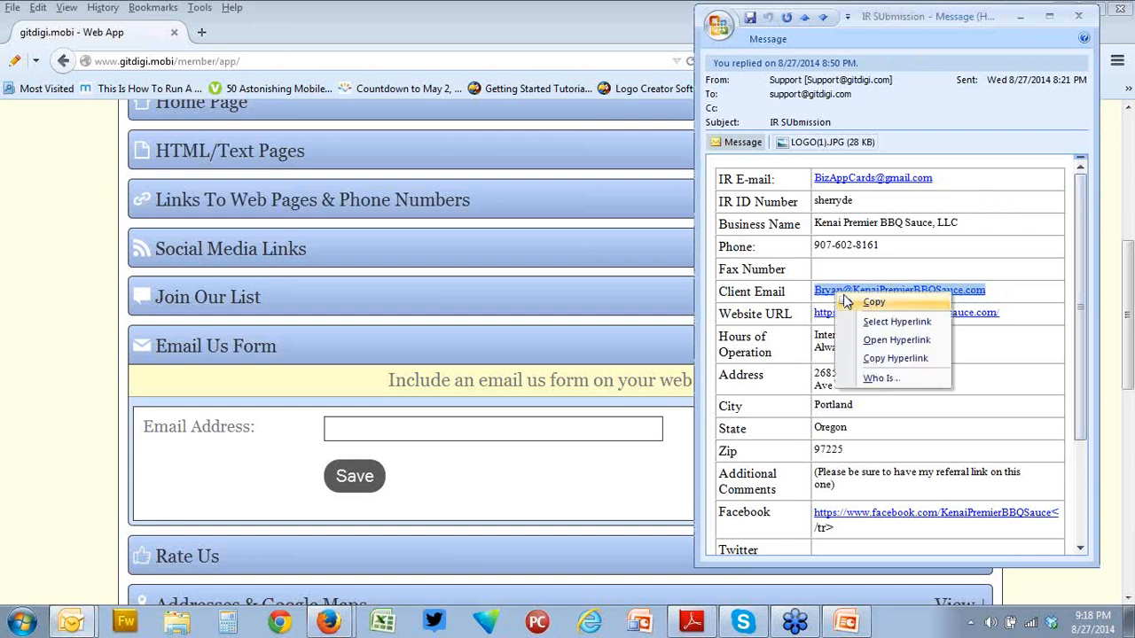
left_click(874, 303)
left_click(620, 428)
right_click(583, 429)
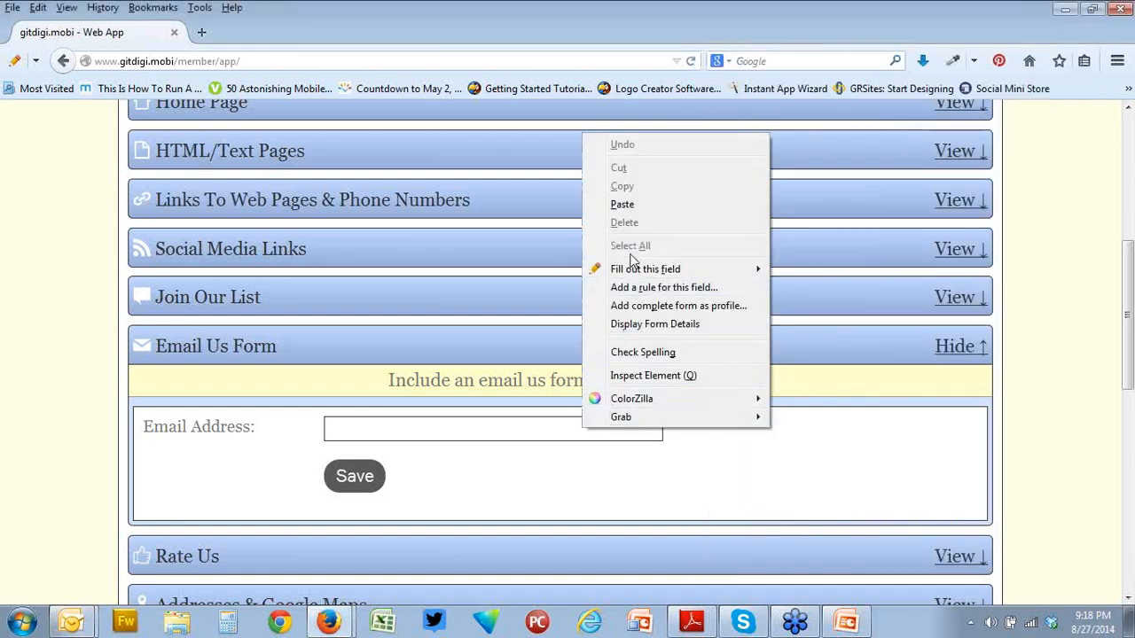
left_click(623, 204)
left_click(359, 484)
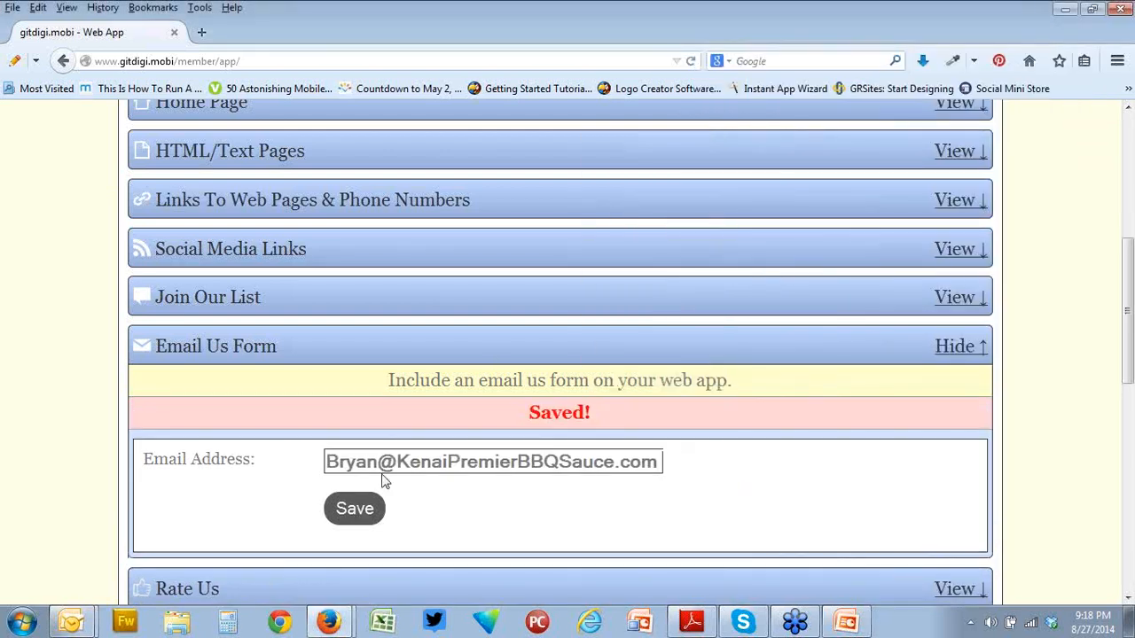
Expand Rate Us, try Yes for Enable Rate Us Page to examine the rating and report fields, and reset it to No.
scroll(768, 477, "down", 7)
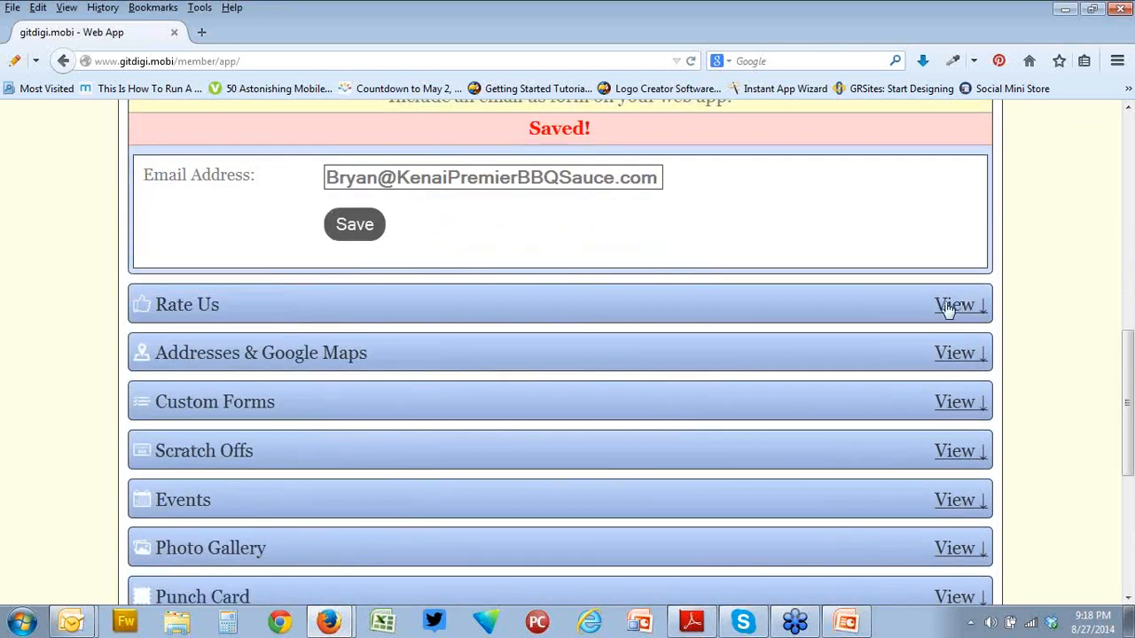
left_click(951, 302)
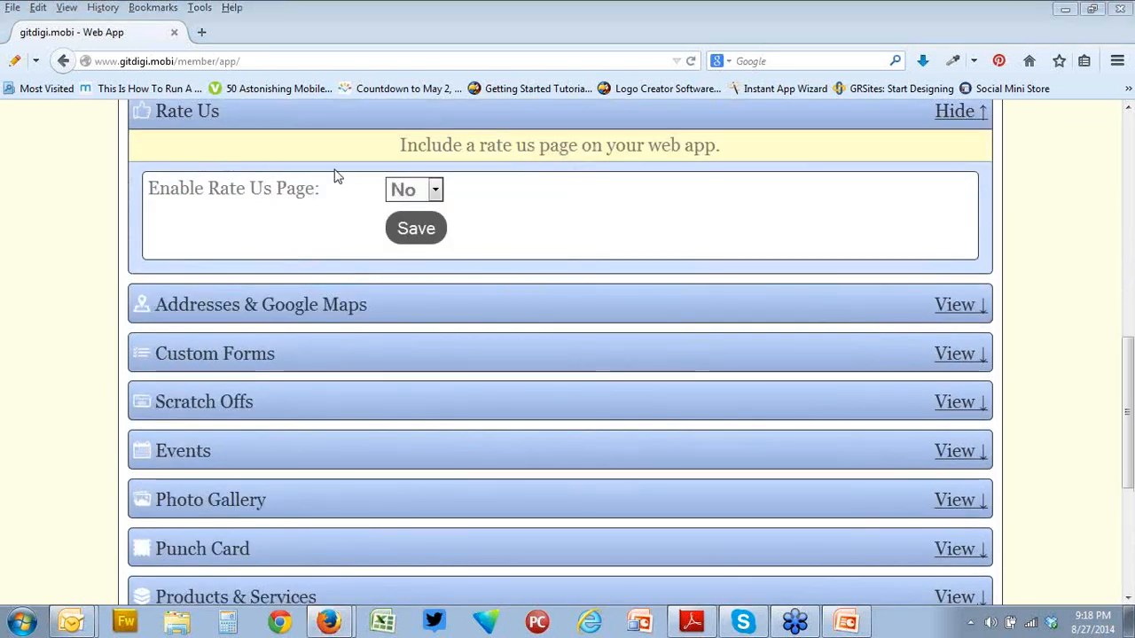
left_click(435, 190)
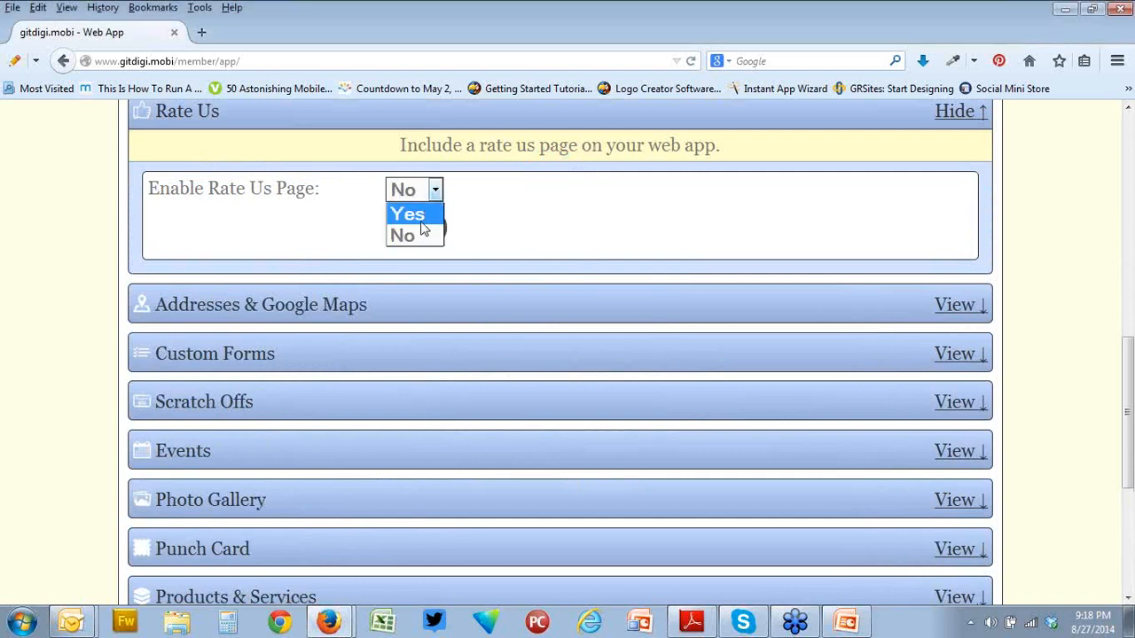
left_click(420, 217)
scroll(579, 298, "up", 3)
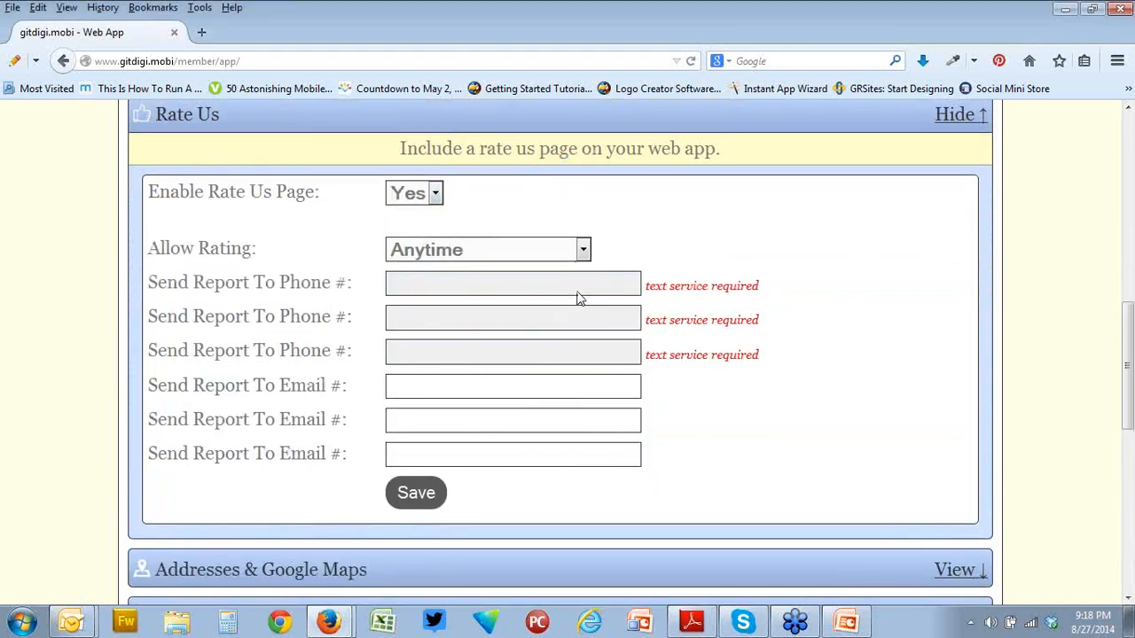
scroll(579, 297, "down", 3)
scroll(481, 281, "up", 1)
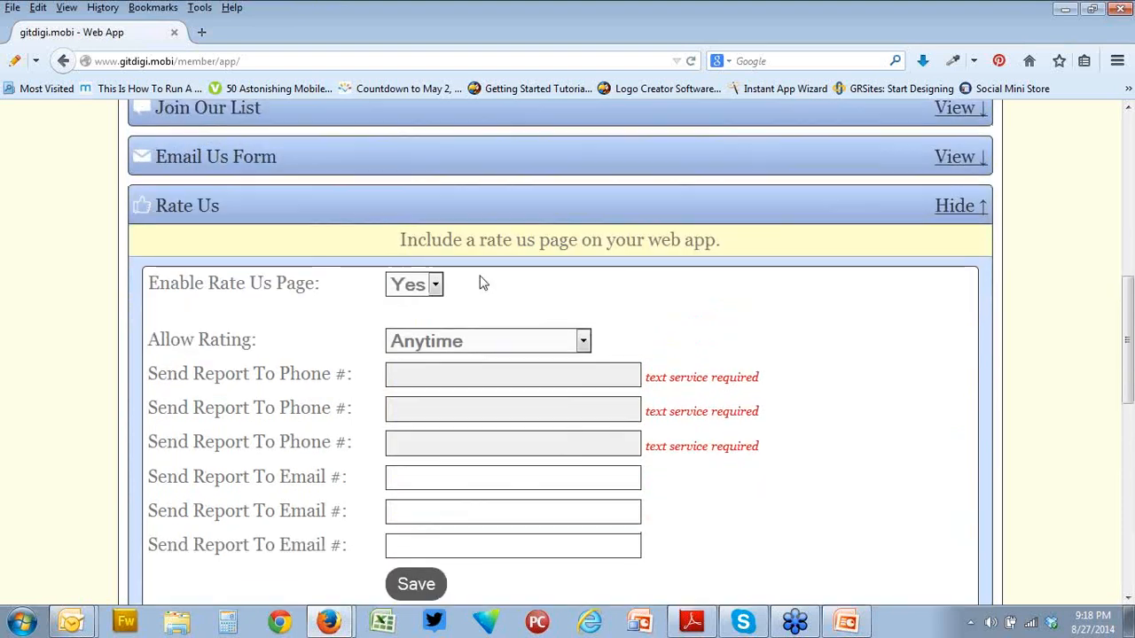
scroll(481, 281, "down", 3)
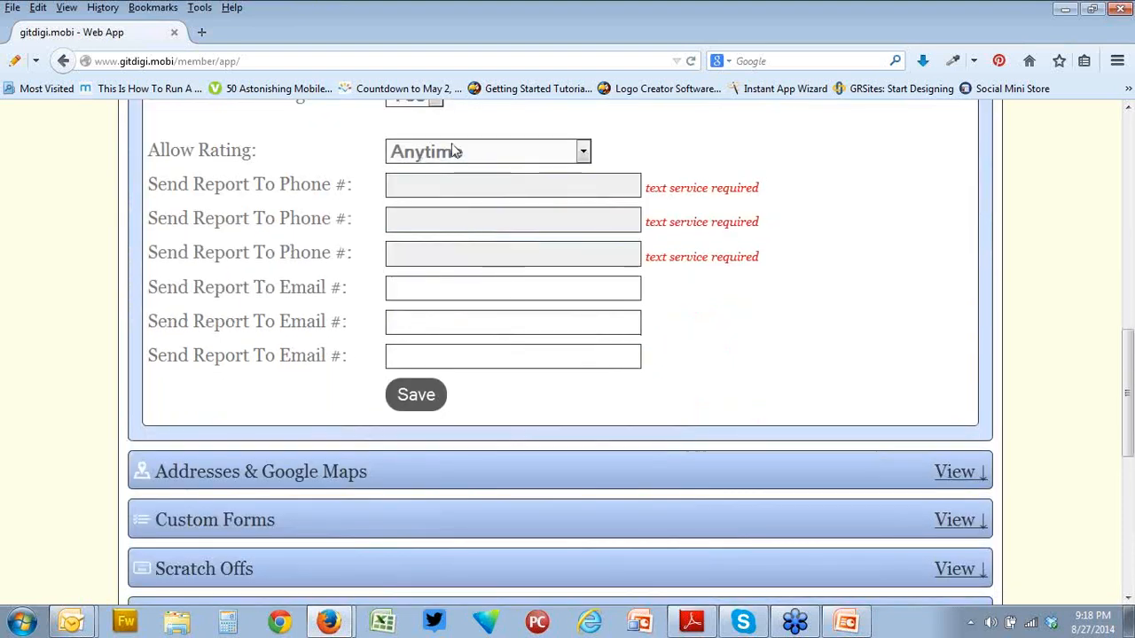
left_click(439, 105)
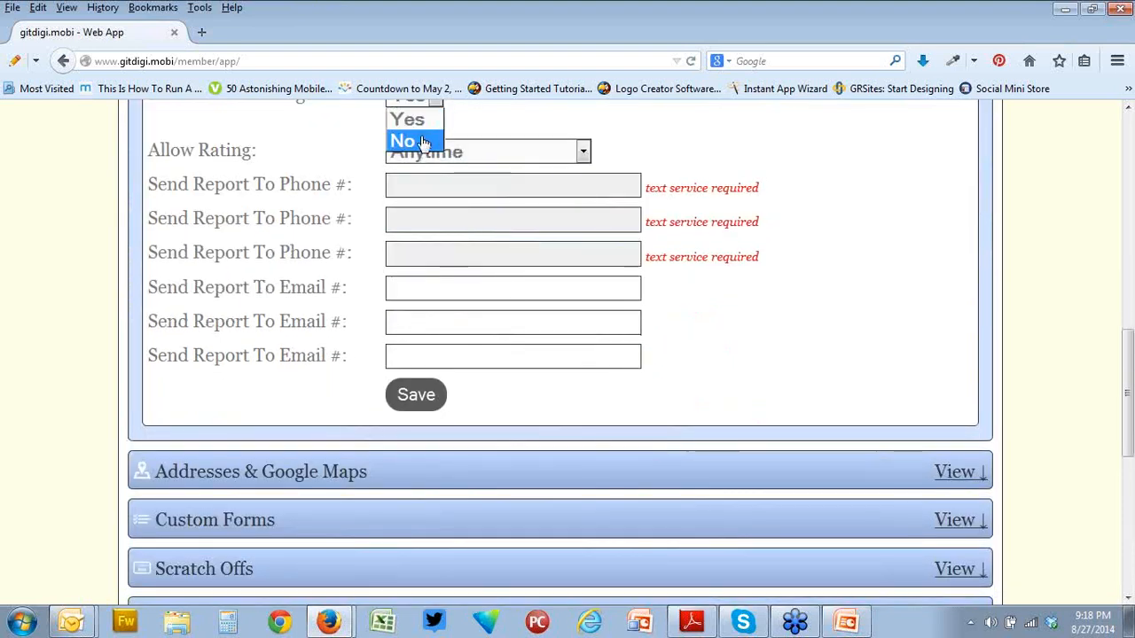
left_click(424, 142)
Start a new address and Google map, and fill in the business name Kenai Premier BBQ Sauce, LLC from the Outlook message.
scroll(464, 221, "down", 4)
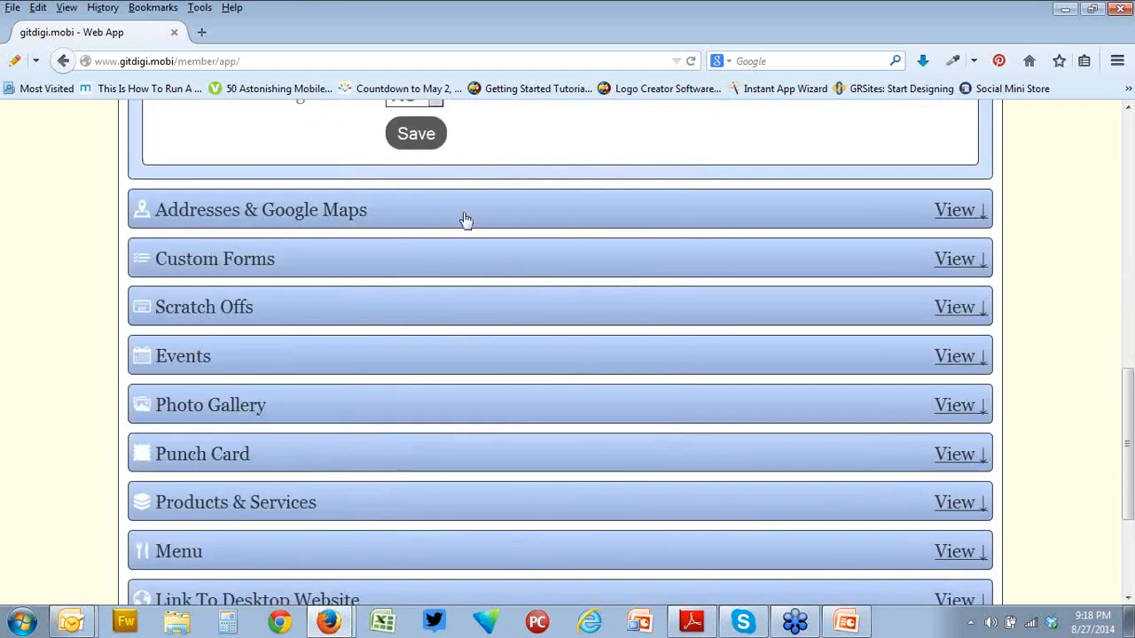
left_click(956, 210)
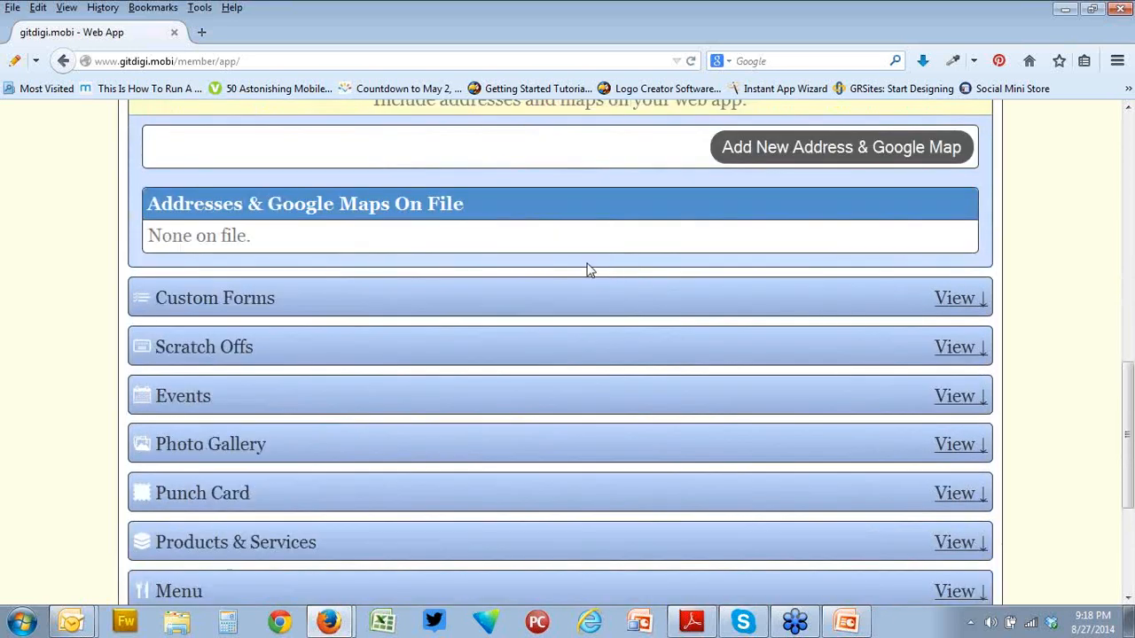
left_click(791, 150)
key("alt+Tab")
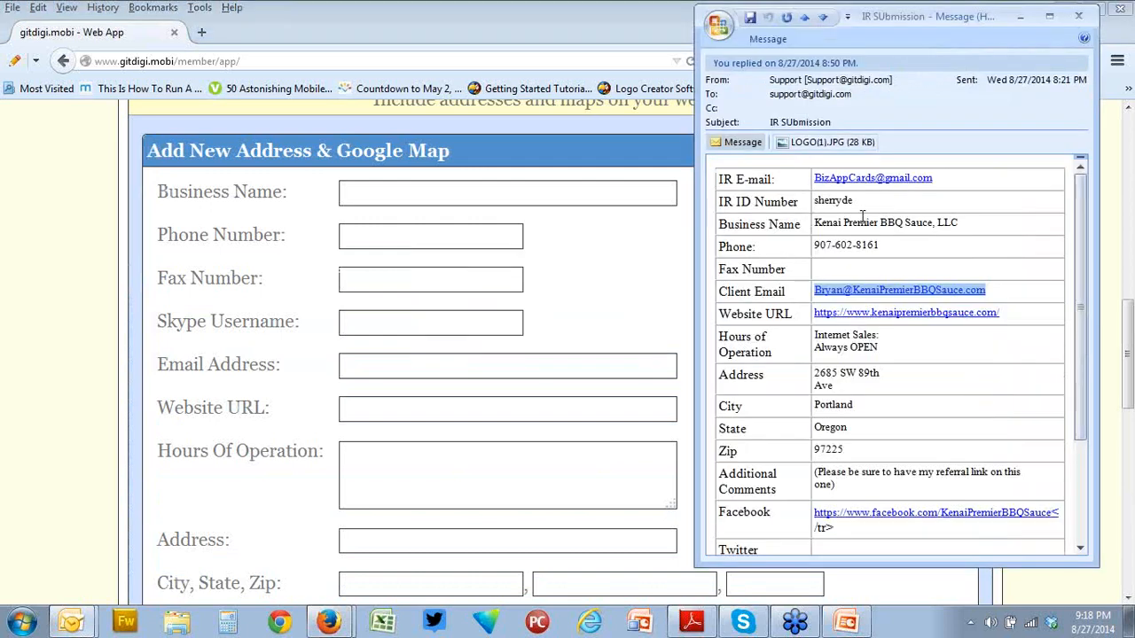
key("alt+Tab")
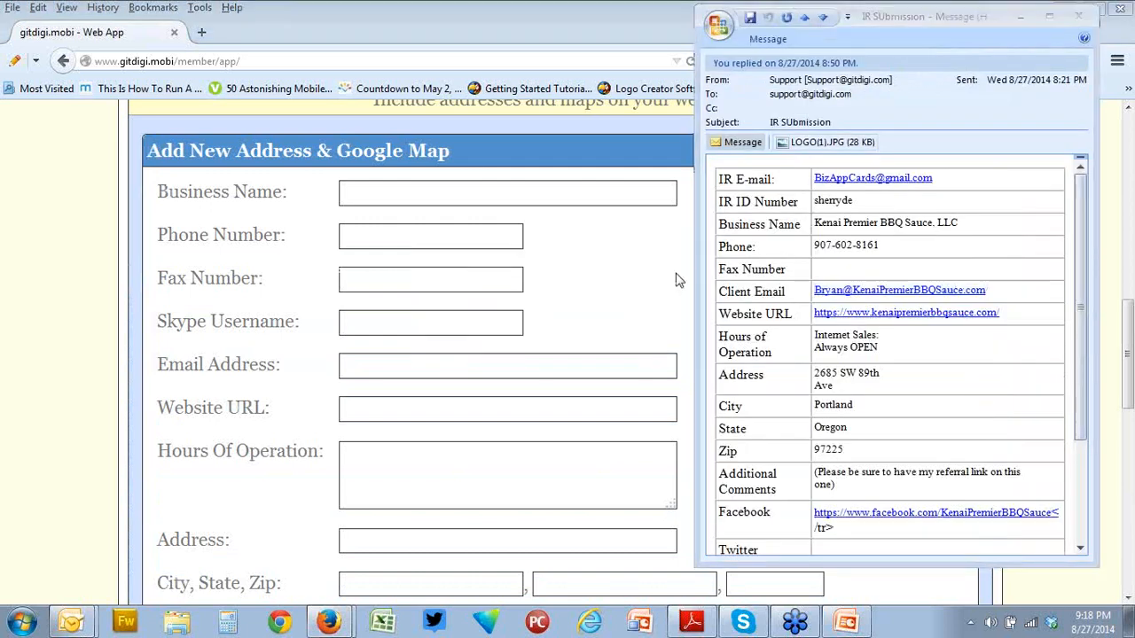
left_click_drag(1004, 224, 816, 222)
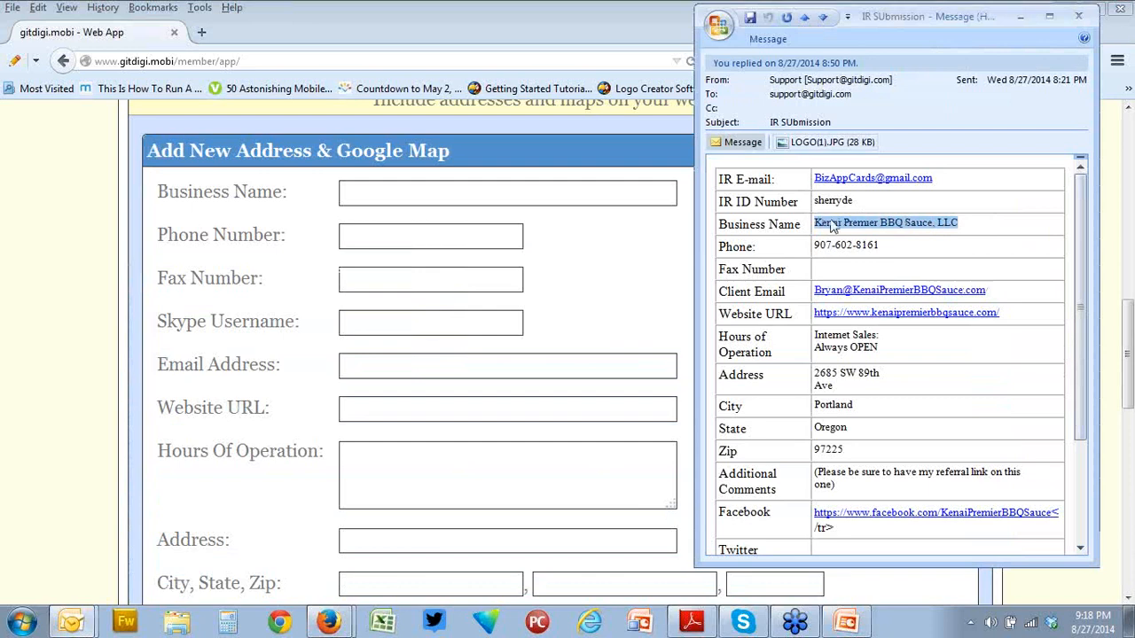
right_click(831, 222)
left_click(871, 230)
left_click(523, 192)
right_click(523, 193)
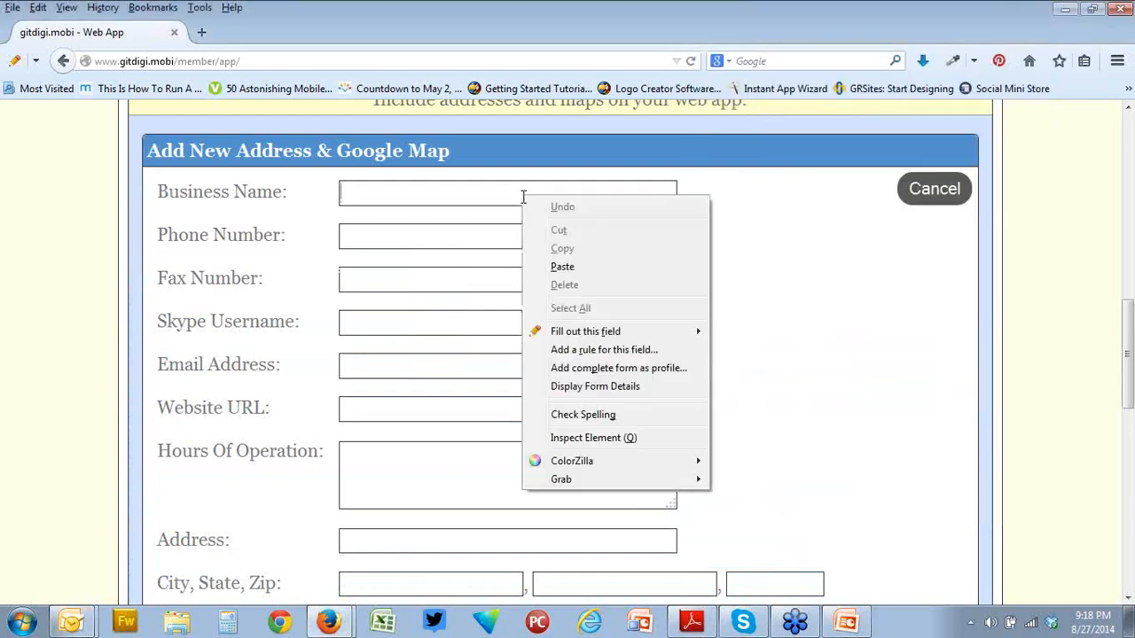
left_click(572, 275)
Copy the client's phone number from the Outlook message into the new address's Phone Number field.
key("alt+Tab")
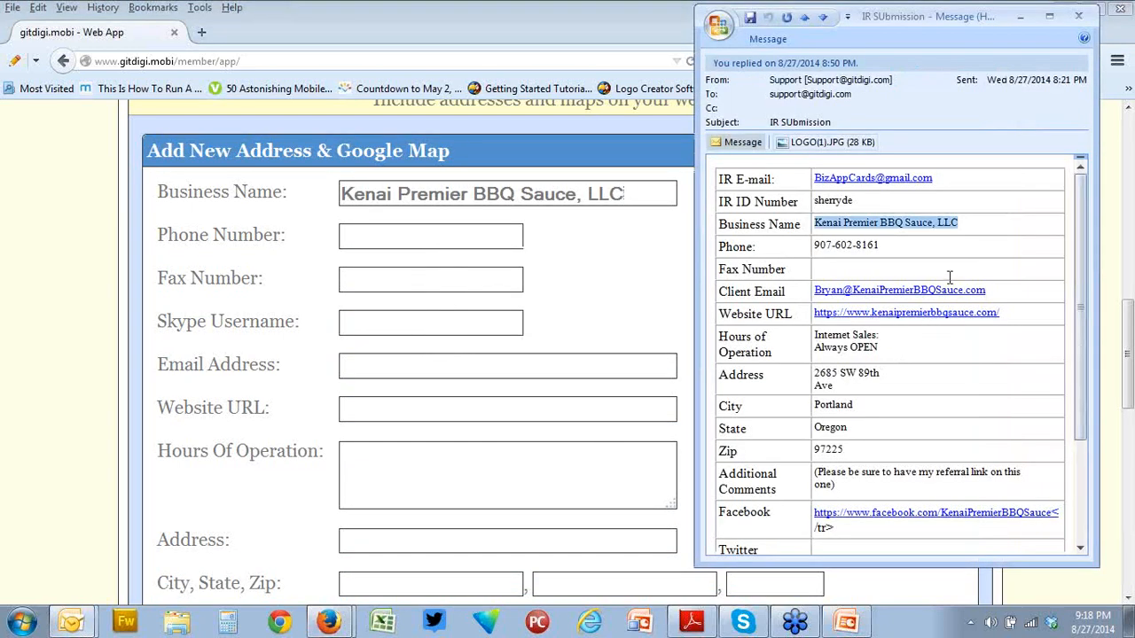
left_click_drag(879, 252, 820, 250)
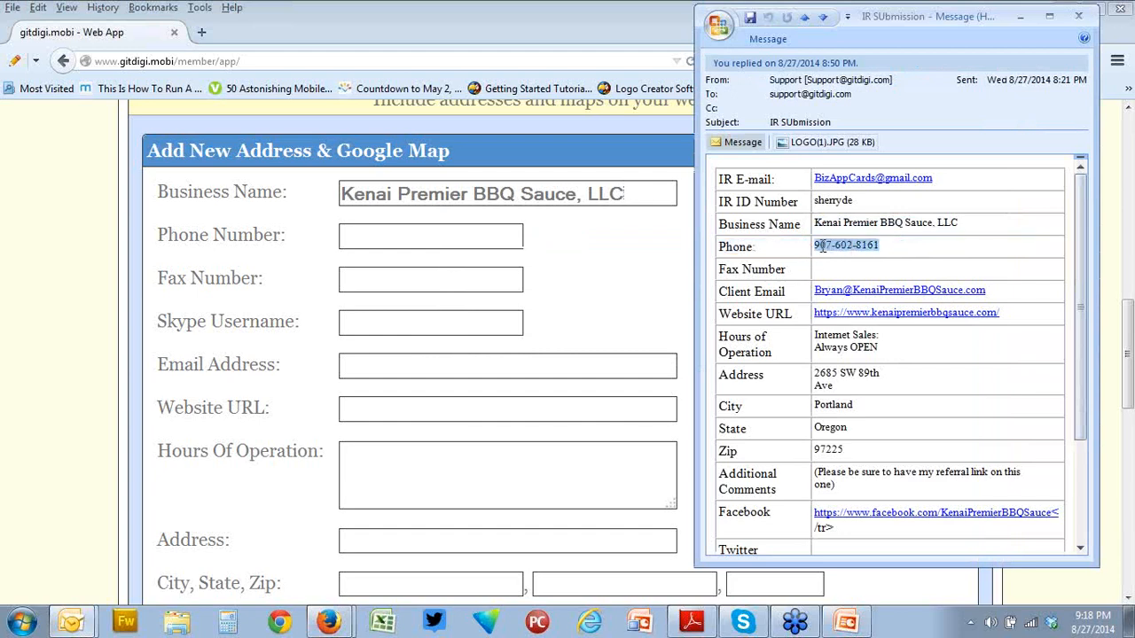
right_click(830, 252)
left_click(864, 256)
left_click(423, 236)
right_click(423, 236)
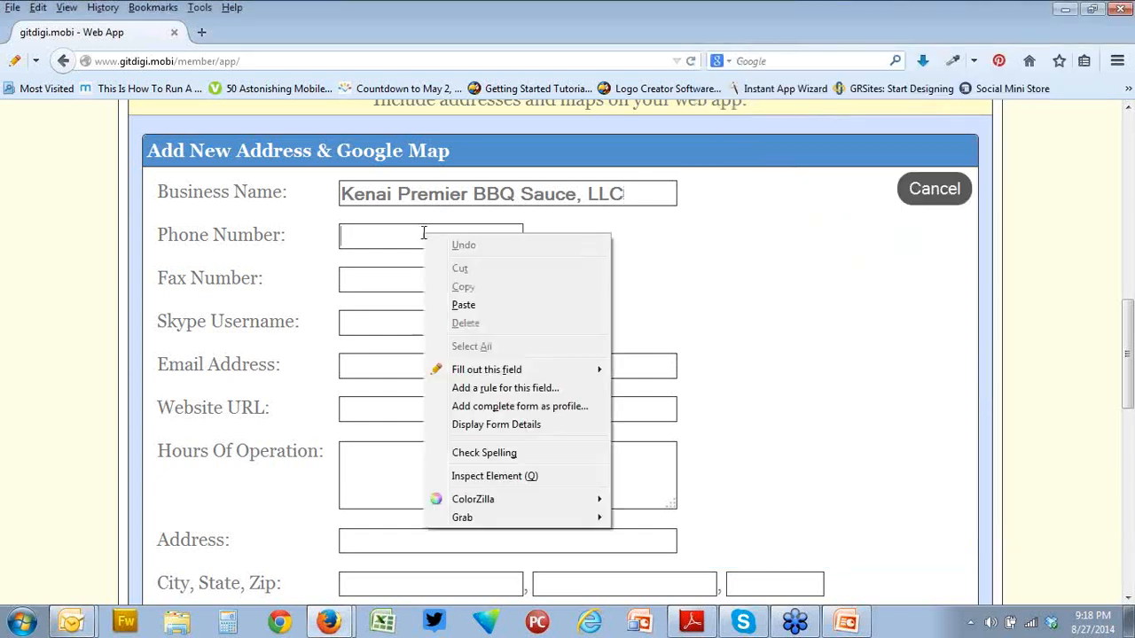
left_click(463, 304)
Copy the client's email address from the Outlook submission message into the new address's Email Address field.
key("alt+Tab")
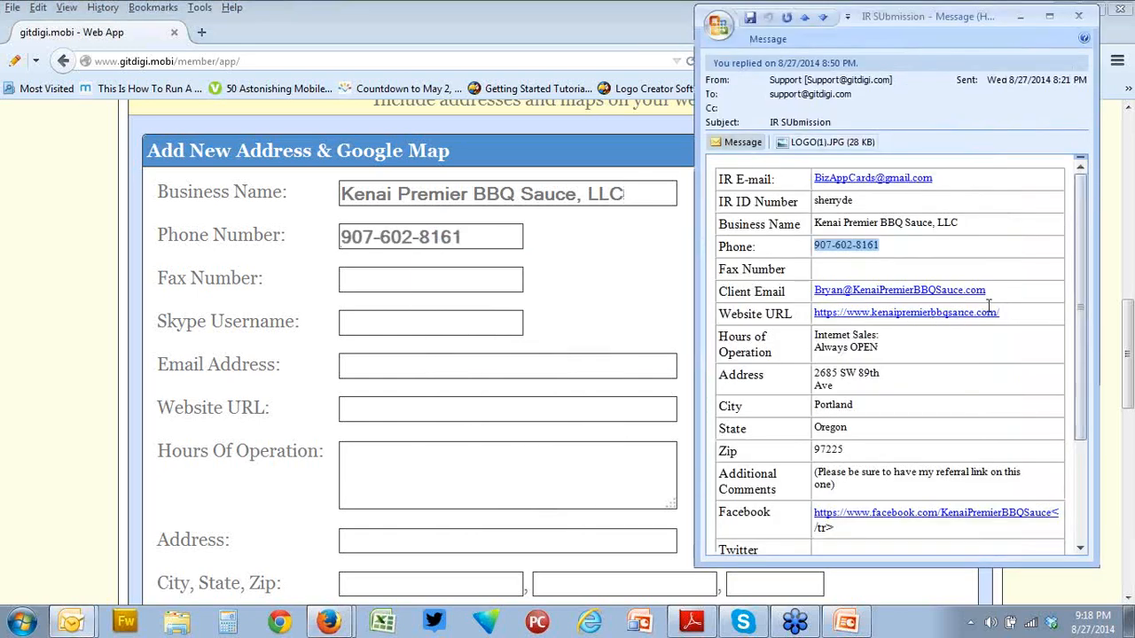
left_click_drag(999, 293, 820, 295)
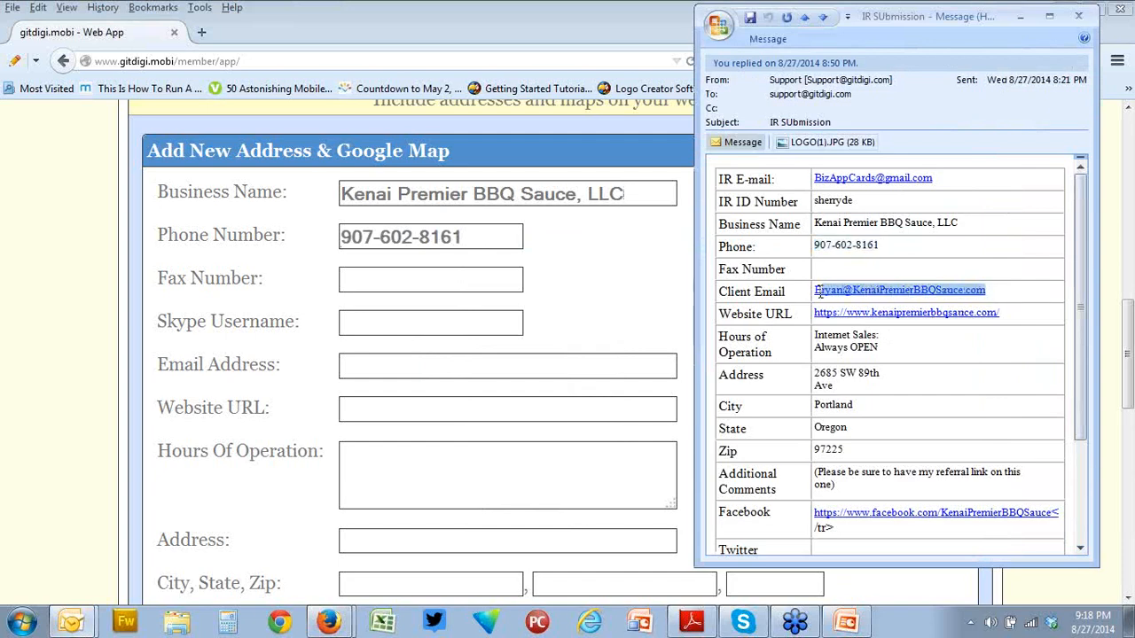
right_click(846, 297)
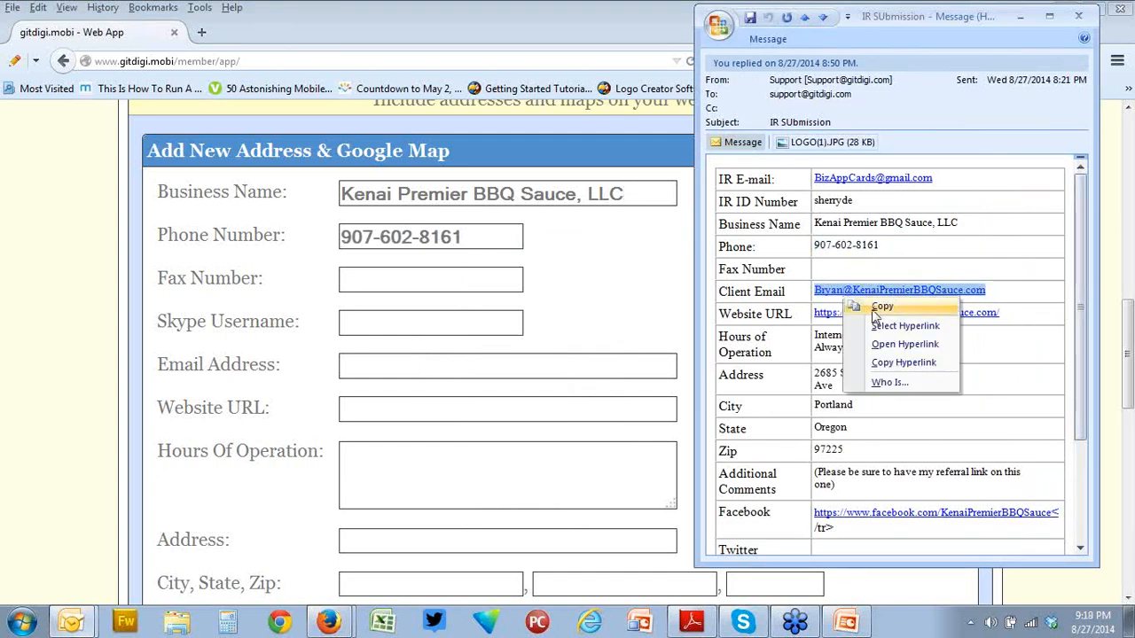
left_click(873, 305)
left_click(268, 162)
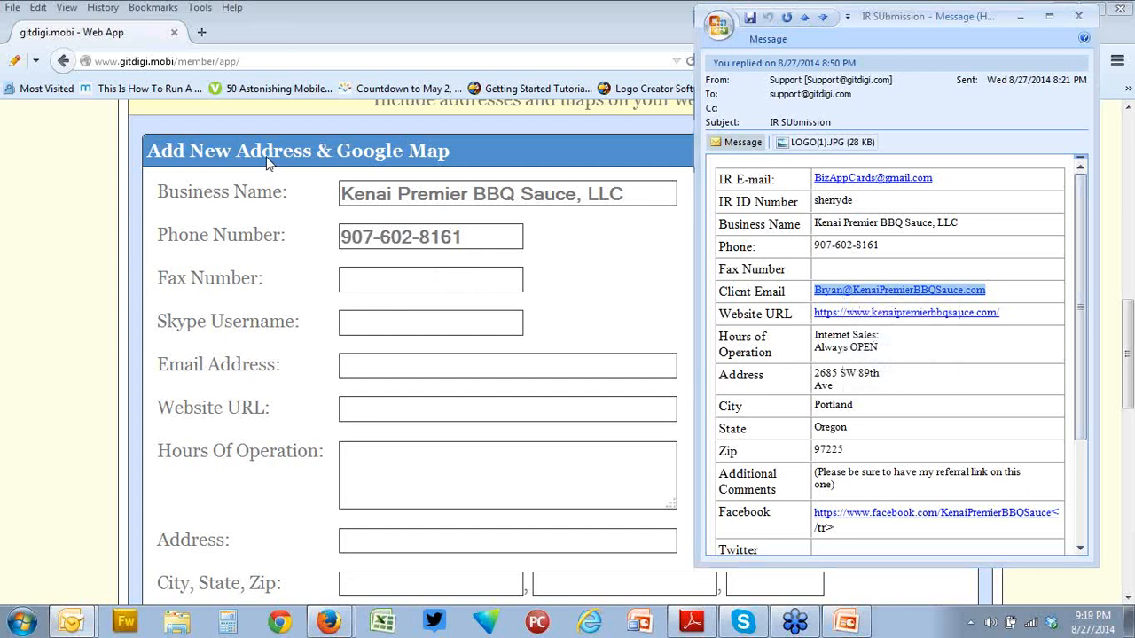
left_click(386, 365)
right_click(387, 360)
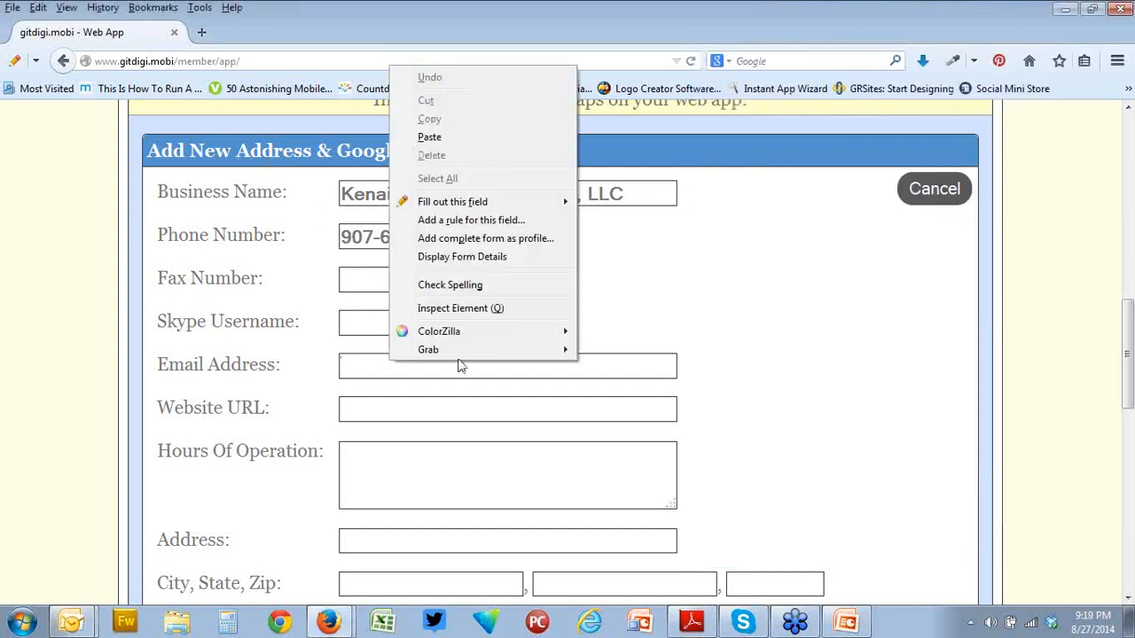
left_click(431, 151)
Fill in Hours Of Operation with "Internet Sales: Always OPEN" copied from the Outlook message.
key("alt+Tab")
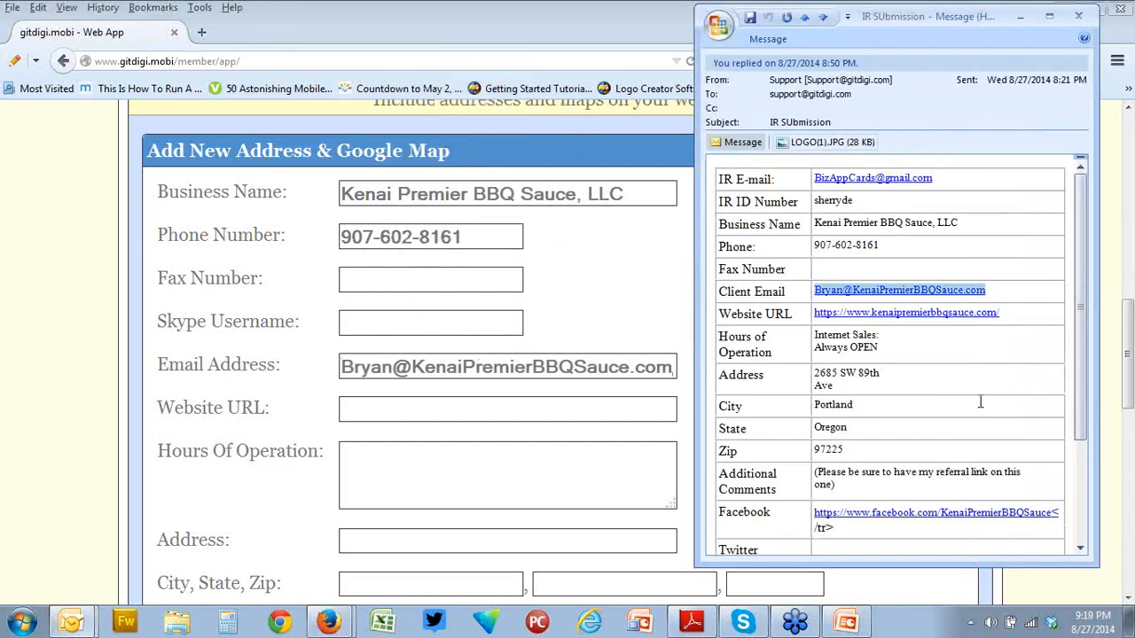
left_click_drag(880, 348, 814, 335)
right_click(819, 340)
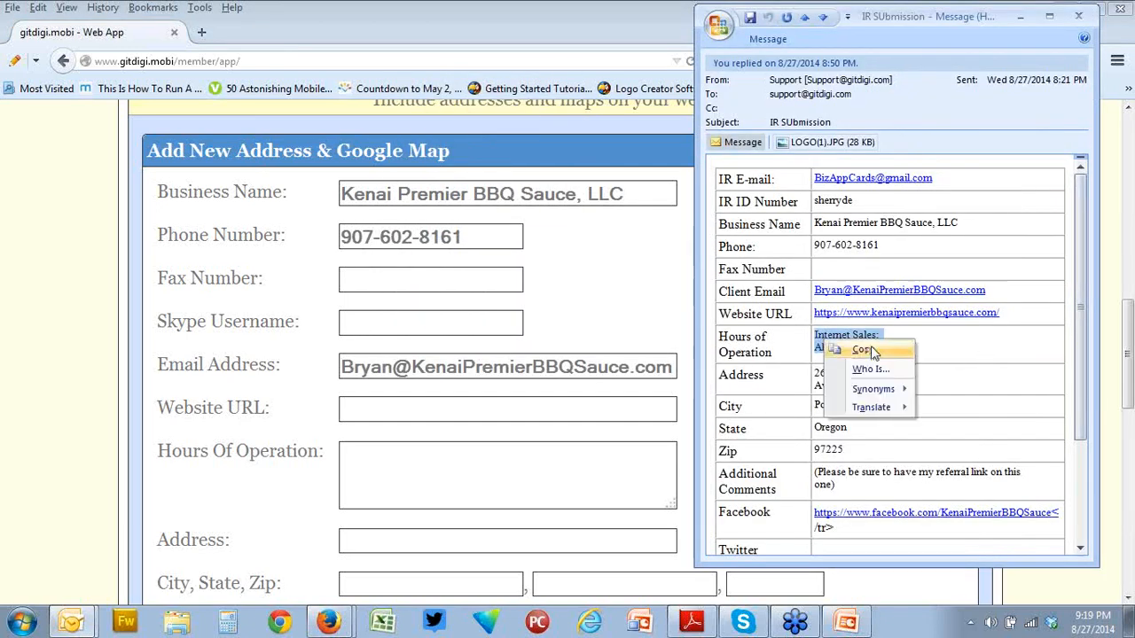
left_click(865, 348)
left_click(461, 466)
right_click(461, 470)
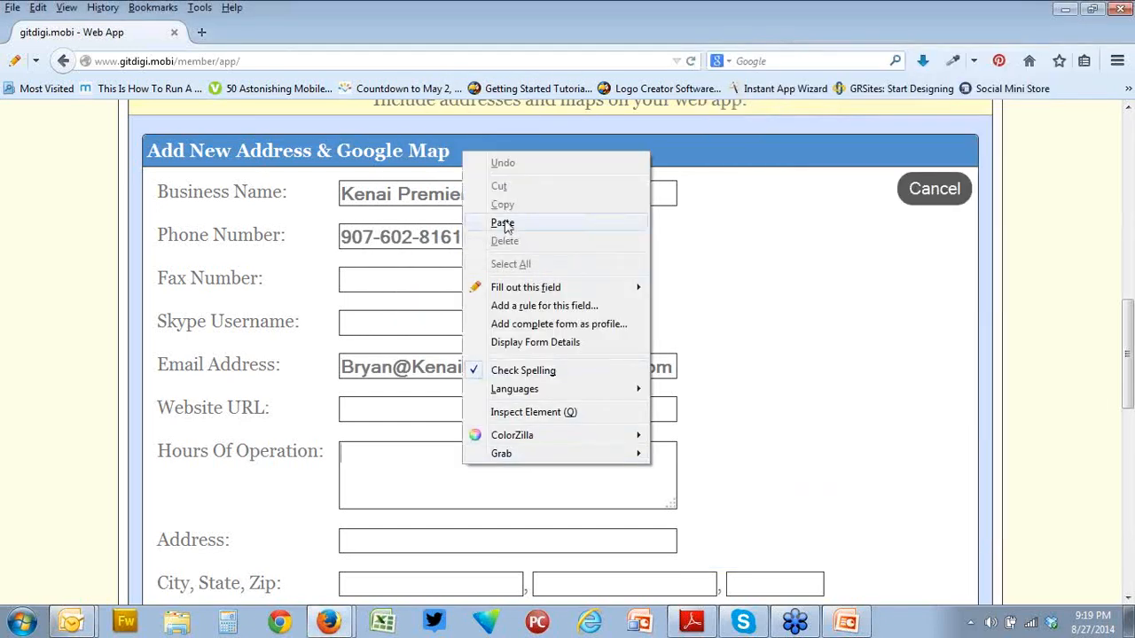
left_click(540, 223)
key("alt+Tab")
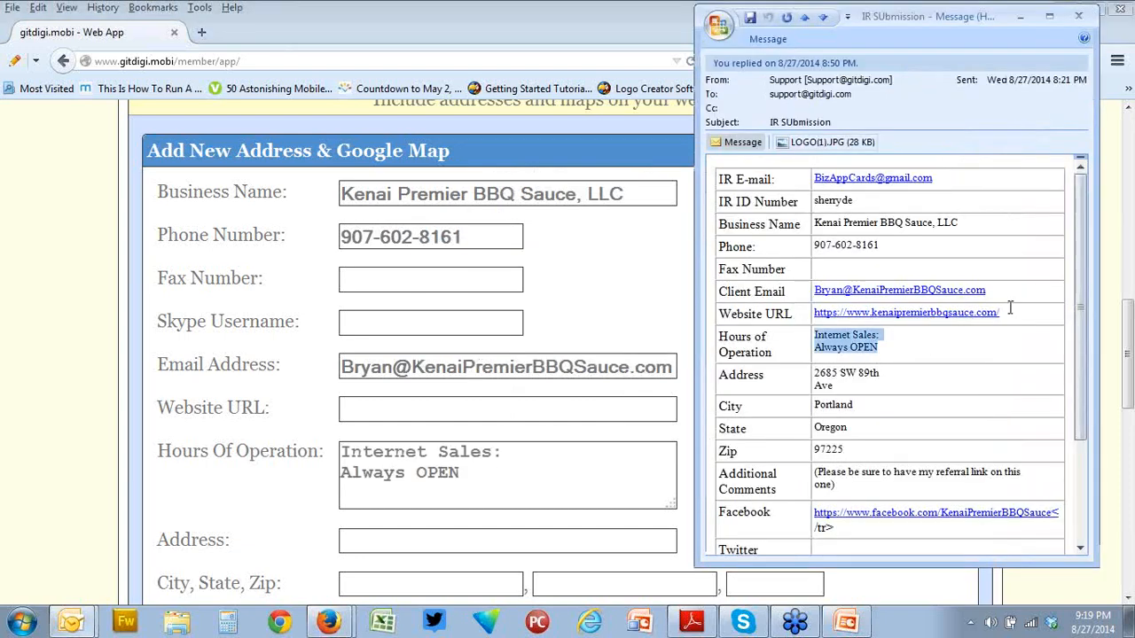
left_click_drag(1008, 316, 819, 313)
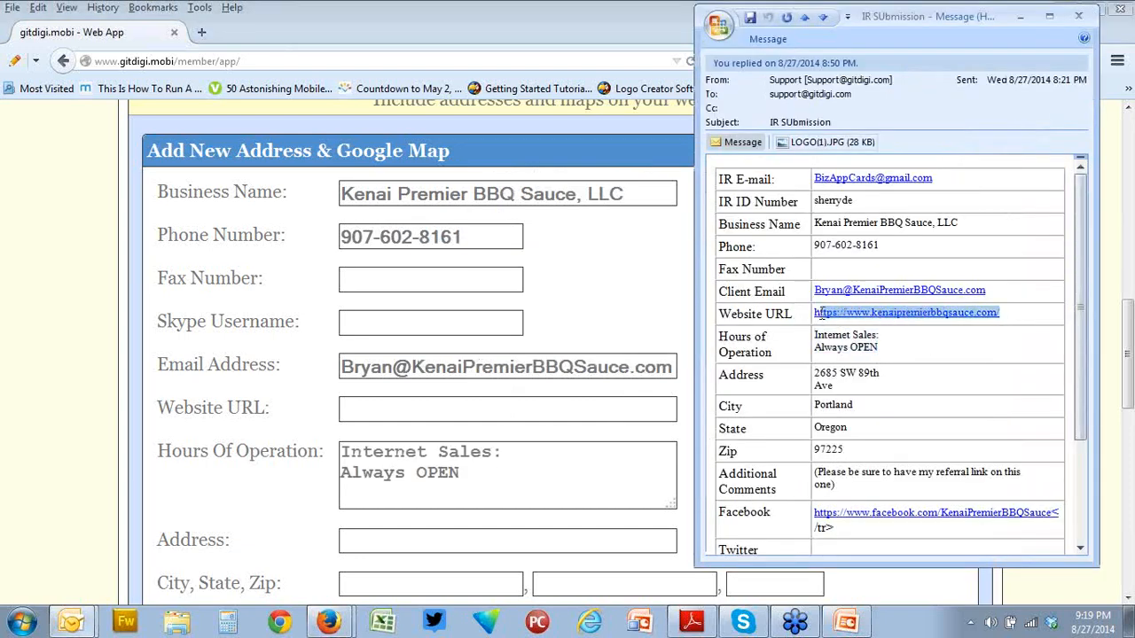
right_click(816, 316)
left_click(854, 328)
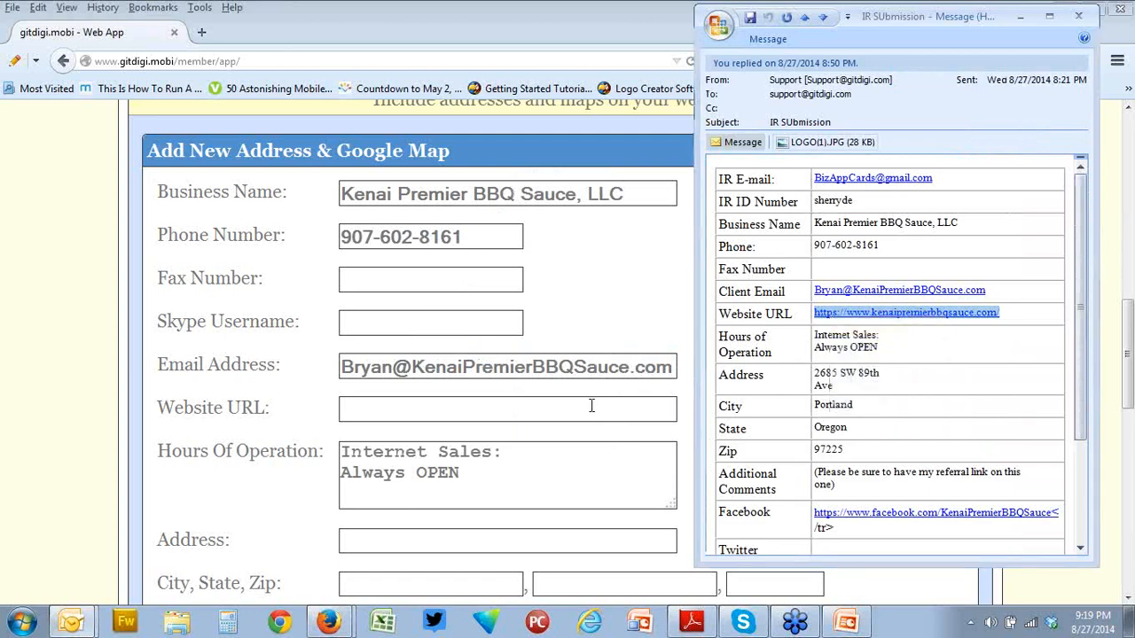
left_click(592, 408)
right_click(592, 408)
left_click(633, 180)
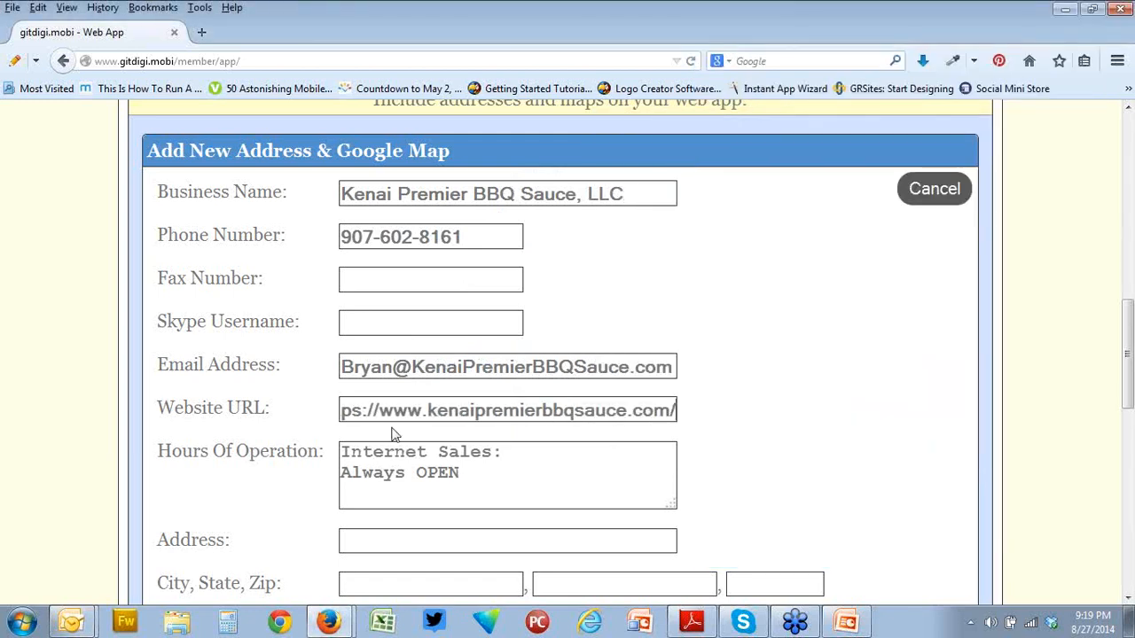
left_click_drag(380, 414, 314, 414)
key("BackSpace")
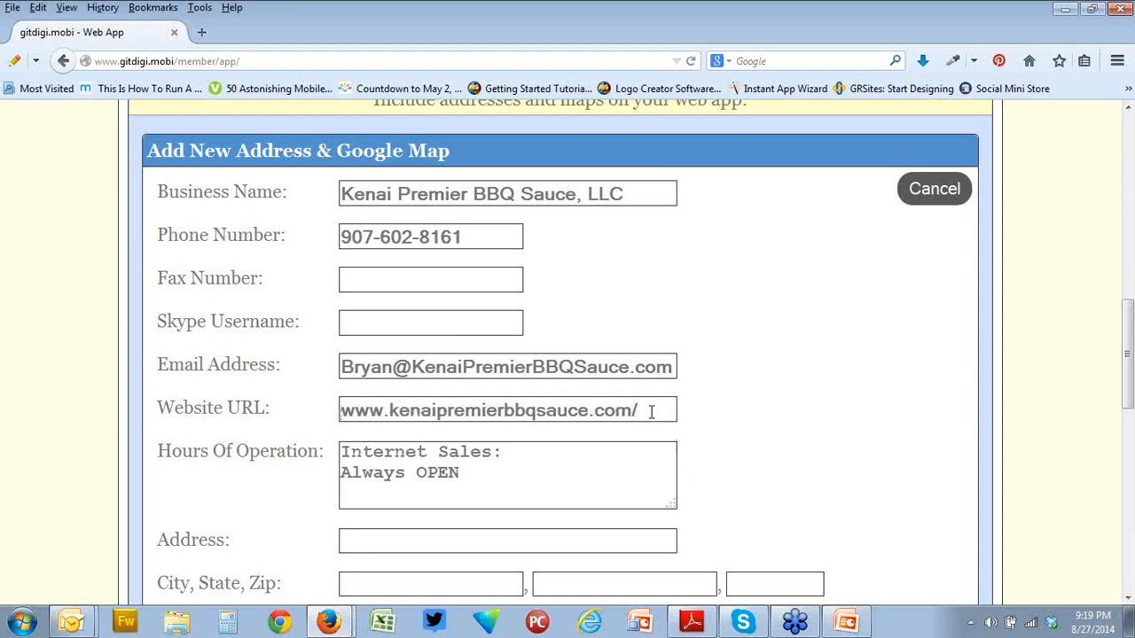
Copy the client's street address from the Outlook message into the Address field.
key("alt+Tab")
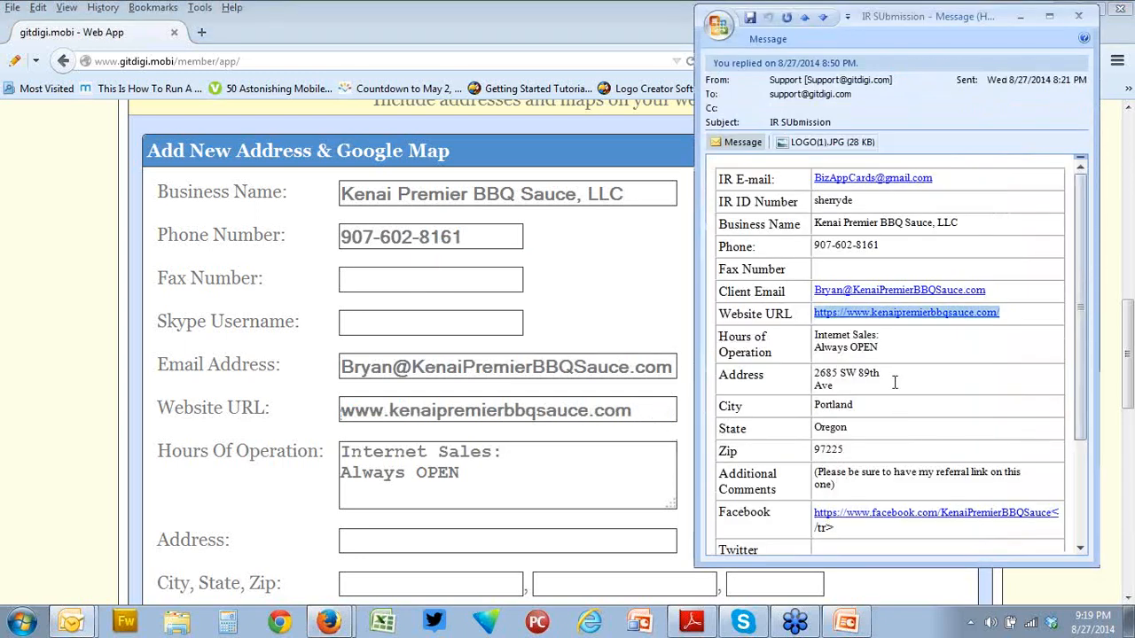
left_click_drag(823, 383, 814, 371)
right_click(815, 373)
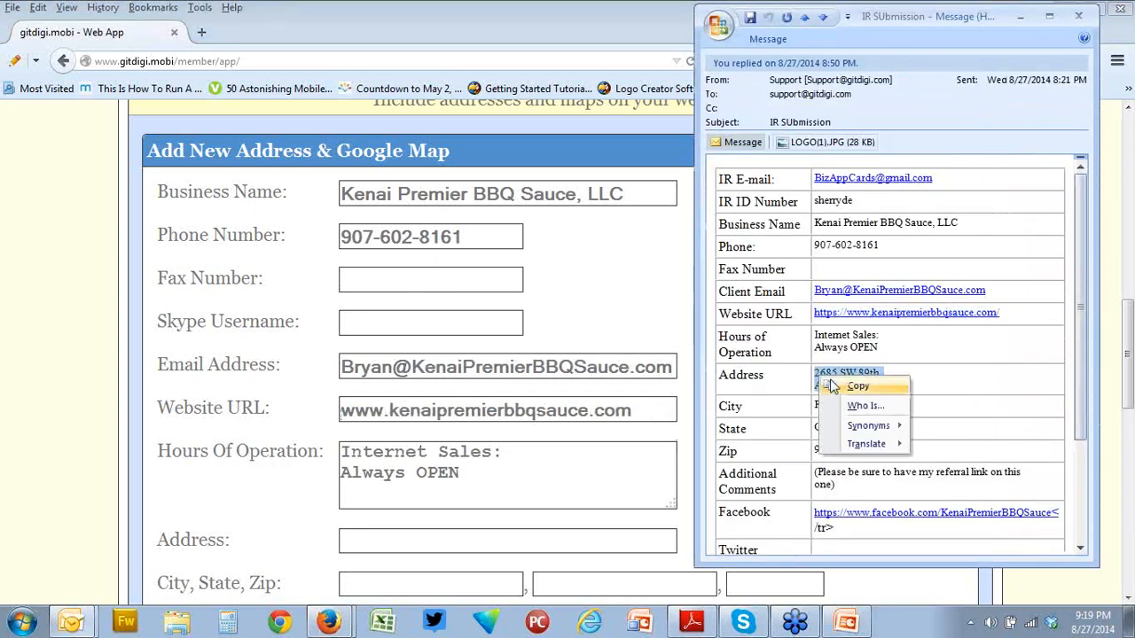
left_click(853, 383)
left_click(416, 535)
right_click(416, 536)
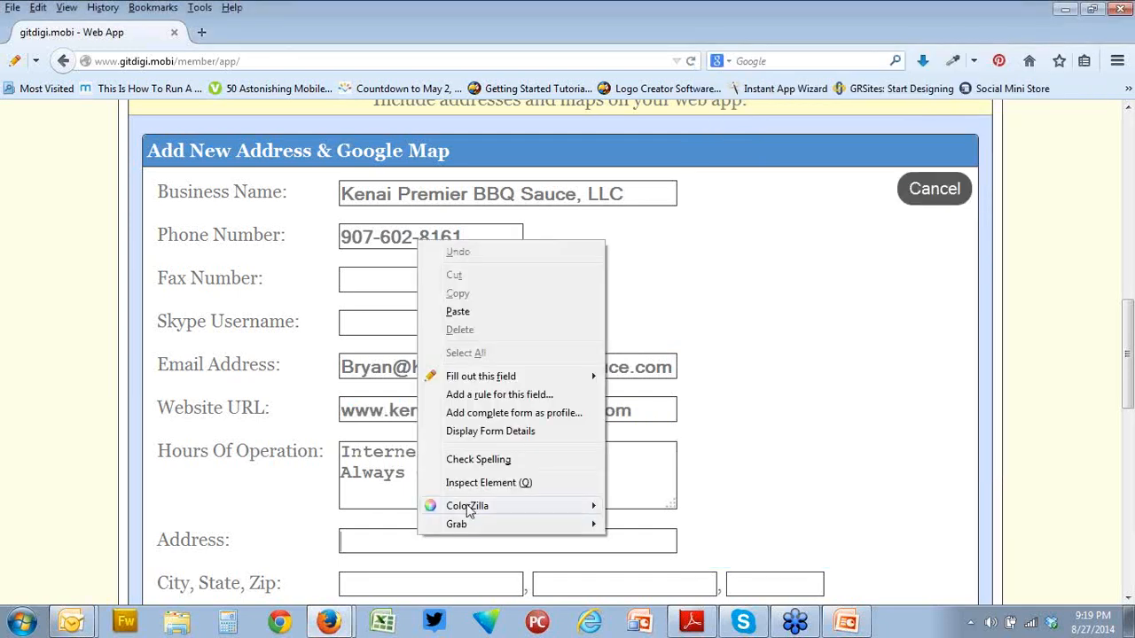
left_click(458, 312)
Copy the client's city from the Outlook message into the address form's city field.
scroll(727, 453, "down", 2)
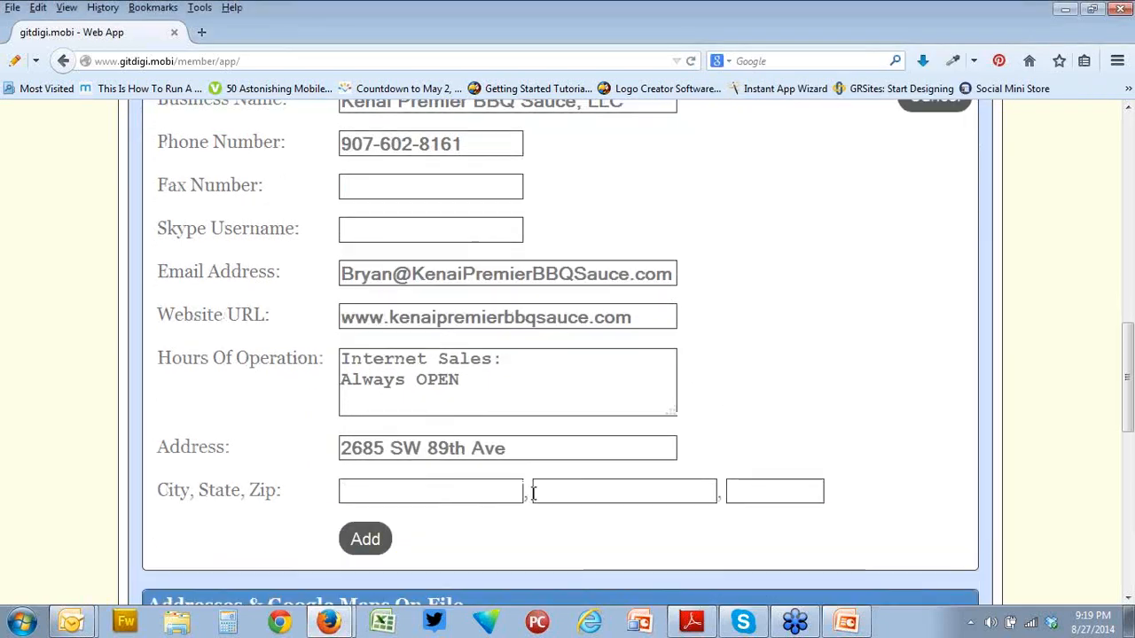
key("alt+Tab")
left_click_drag(852, 405, 815, 406)
right_click(822, 410)
left_click(860, 419)
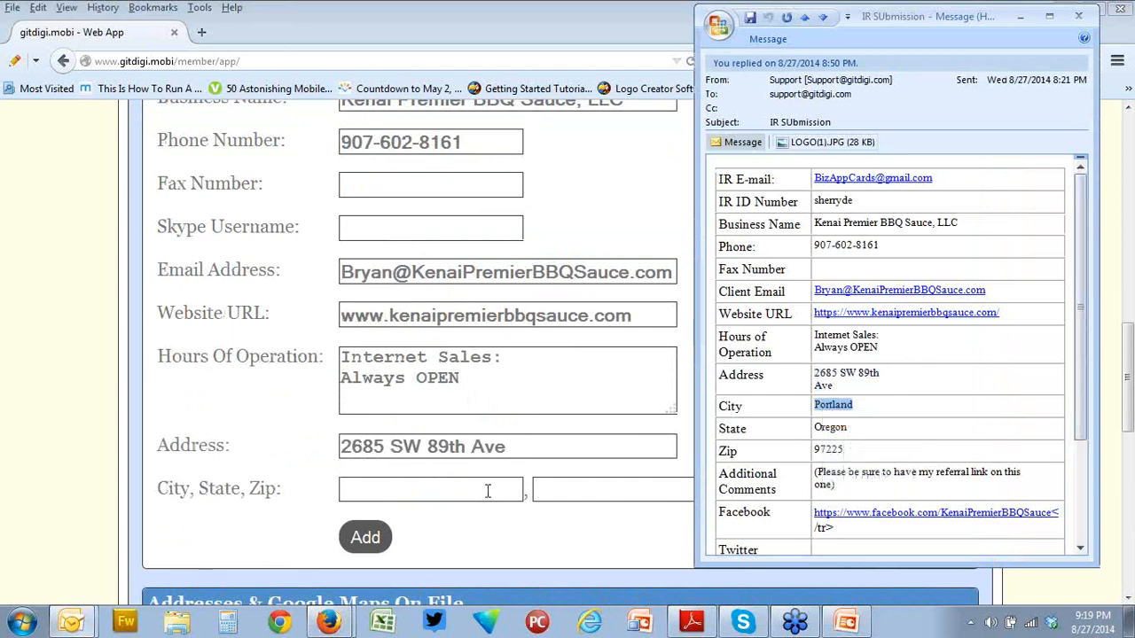
left_click(487, 489)
right_click(488, 489)
left_click(526, 266)
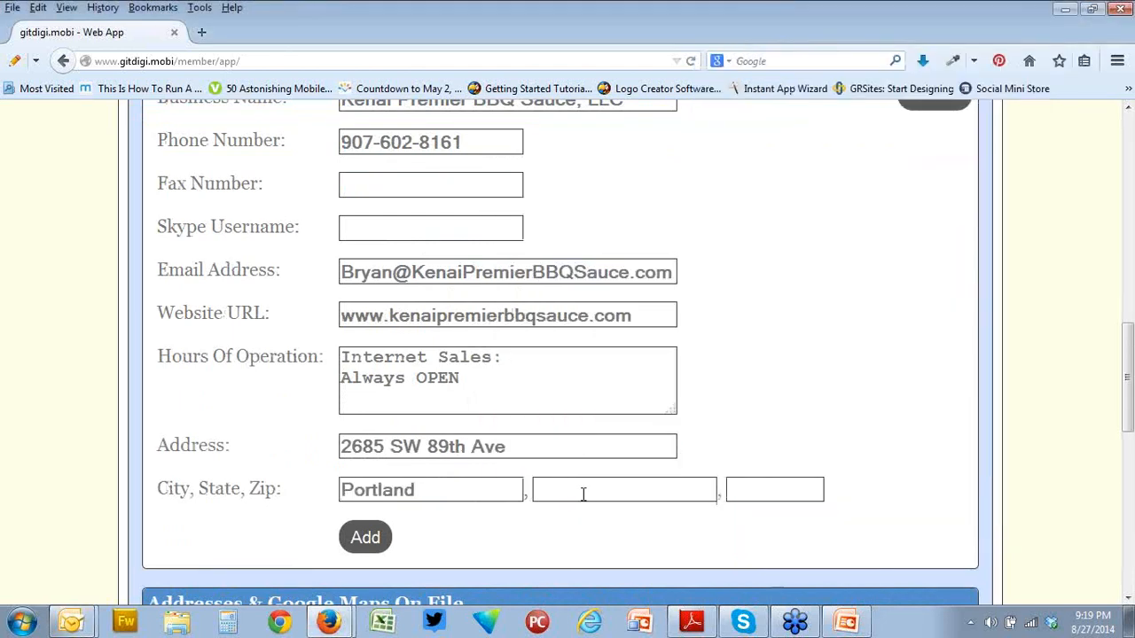
Copy the client's state from the Outlook message into the address form's state field.
key("alt+Tab")
left_click_drag(853, 428, 816, 429)
right_click(822, 431)
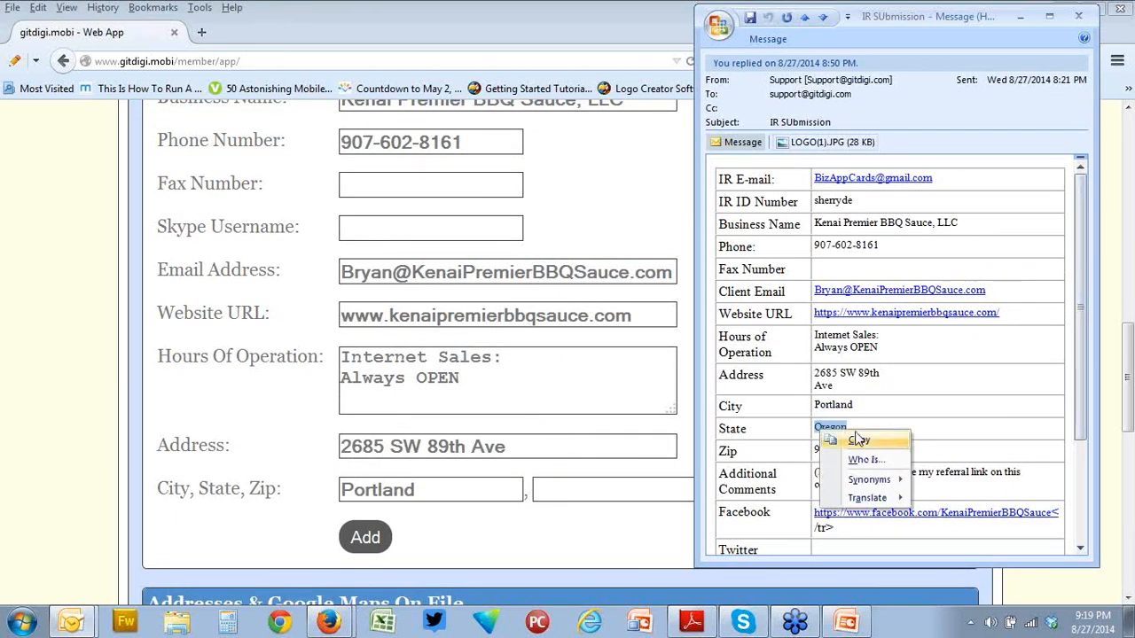
left_click(858, 441)
left_click(622, 486)
right_click(622, 486)
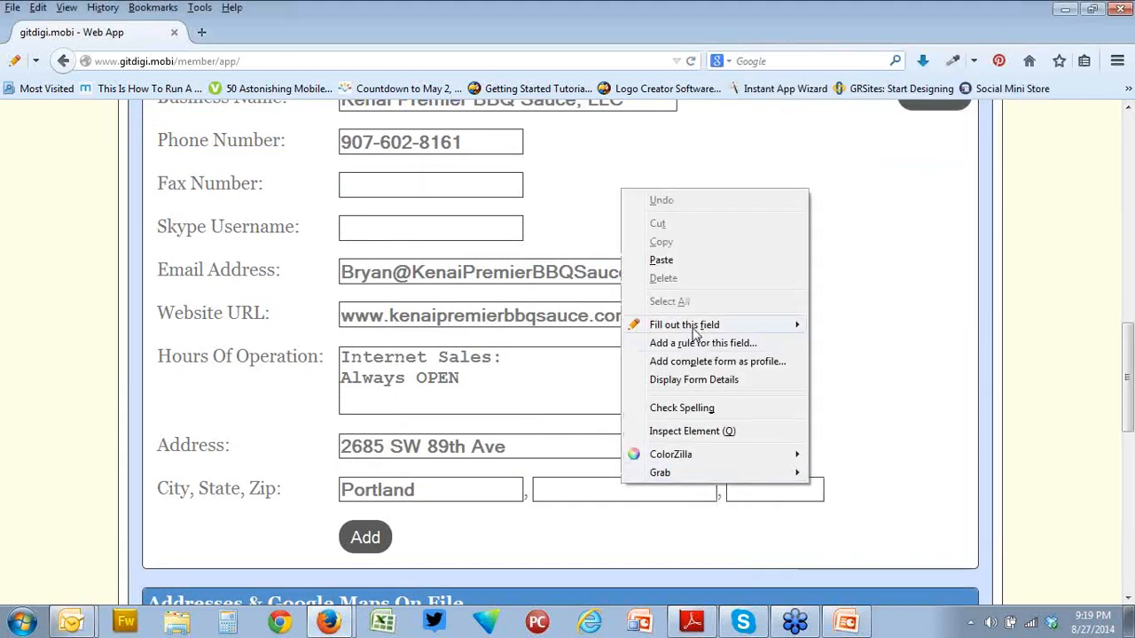
left_click(663, 259)
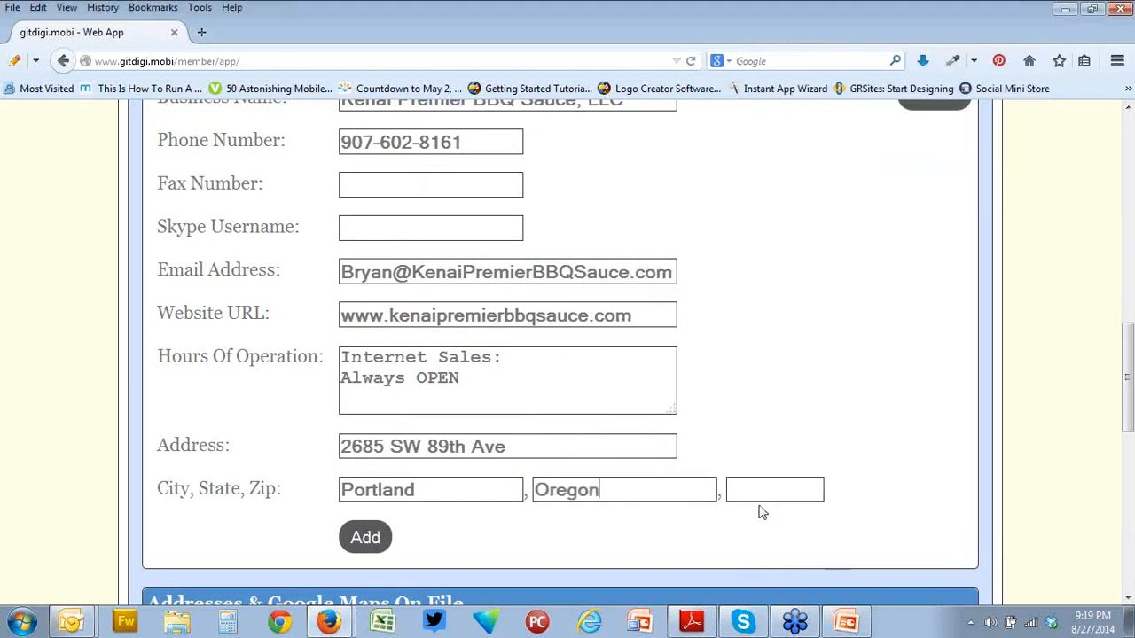
Copy the client's zip code from the Outlook message into the address form's zip field.
key("alt+Tab")
left_click_drag(850, 449, 820, 448)
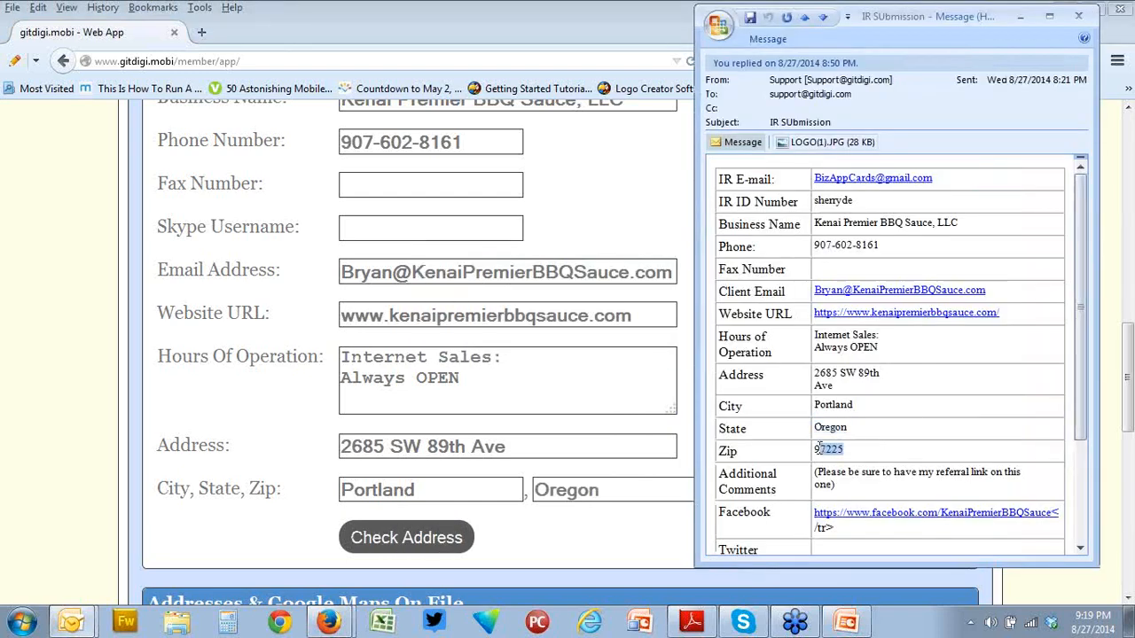
right_click(827, 452)
left_click(842, 455)
key("alt+Tab")
right_click(764, 494)
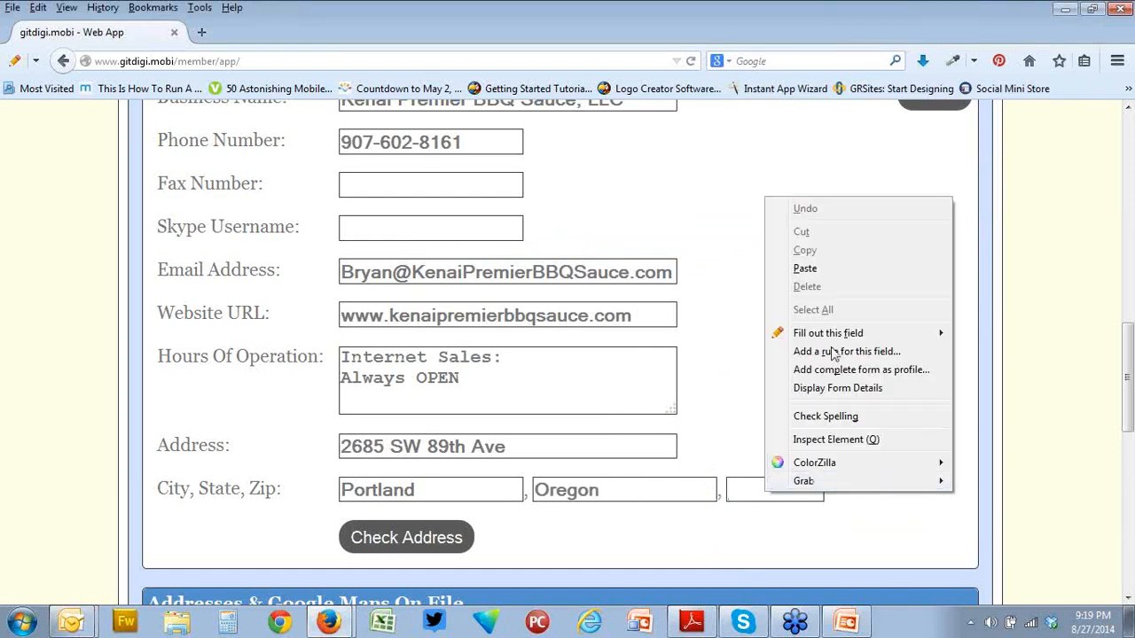
left_click(808, 270)
Check the entered address on its Google map and add the entry with the map enabled.
left_click(438, 544)
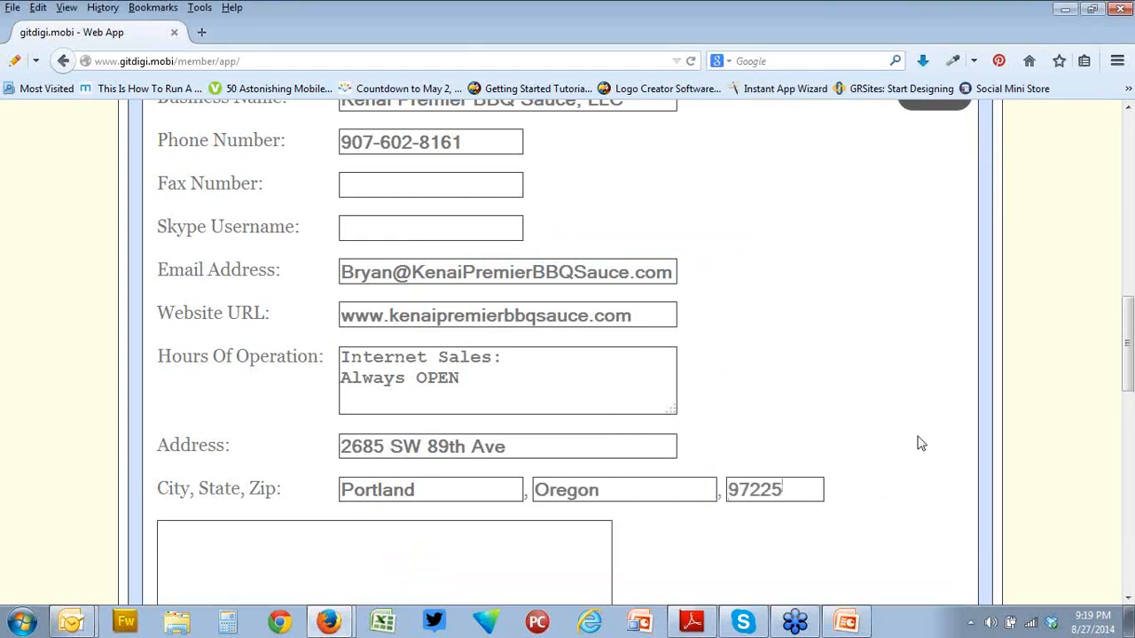
scroll(922, 447, "down", 4)
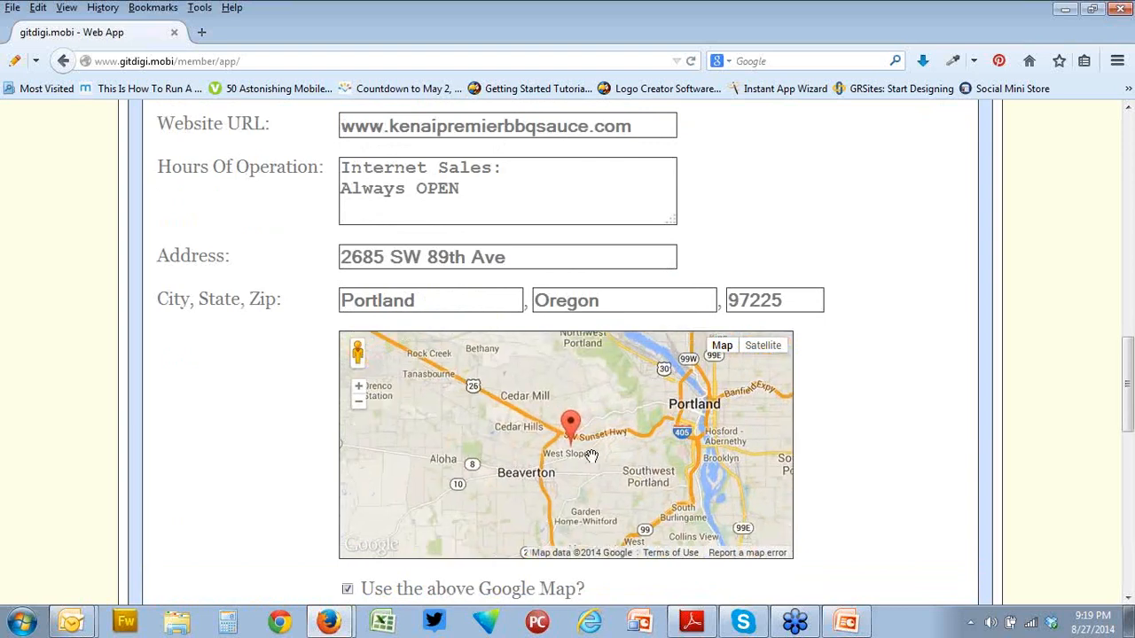
scroll(596, 446, "up", 2)
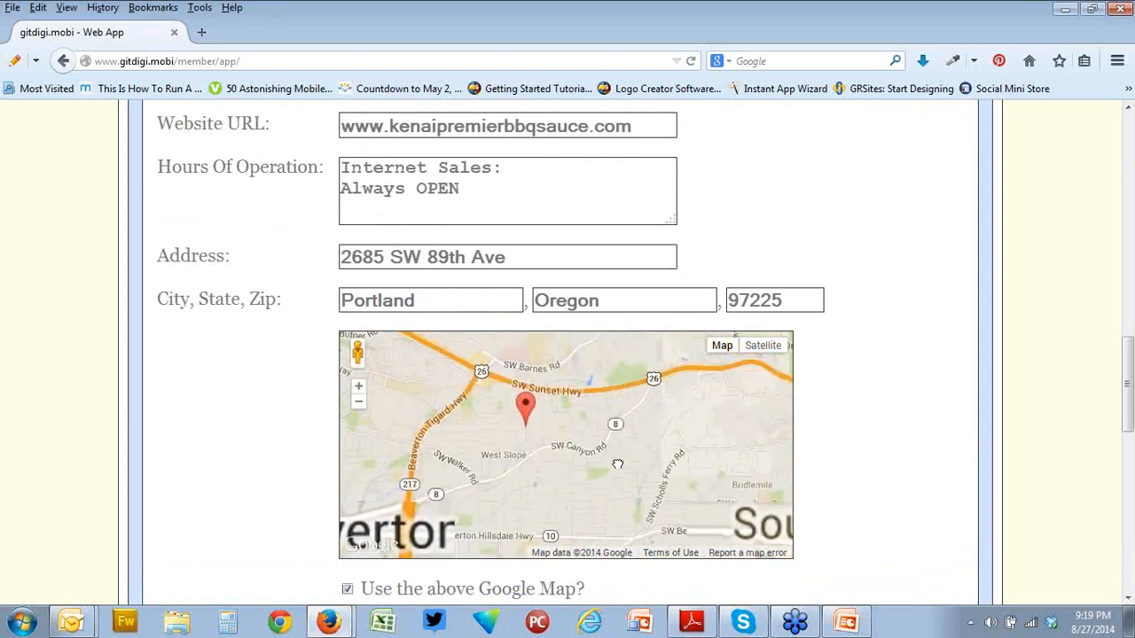
scroll(594, 452, "up", 3)
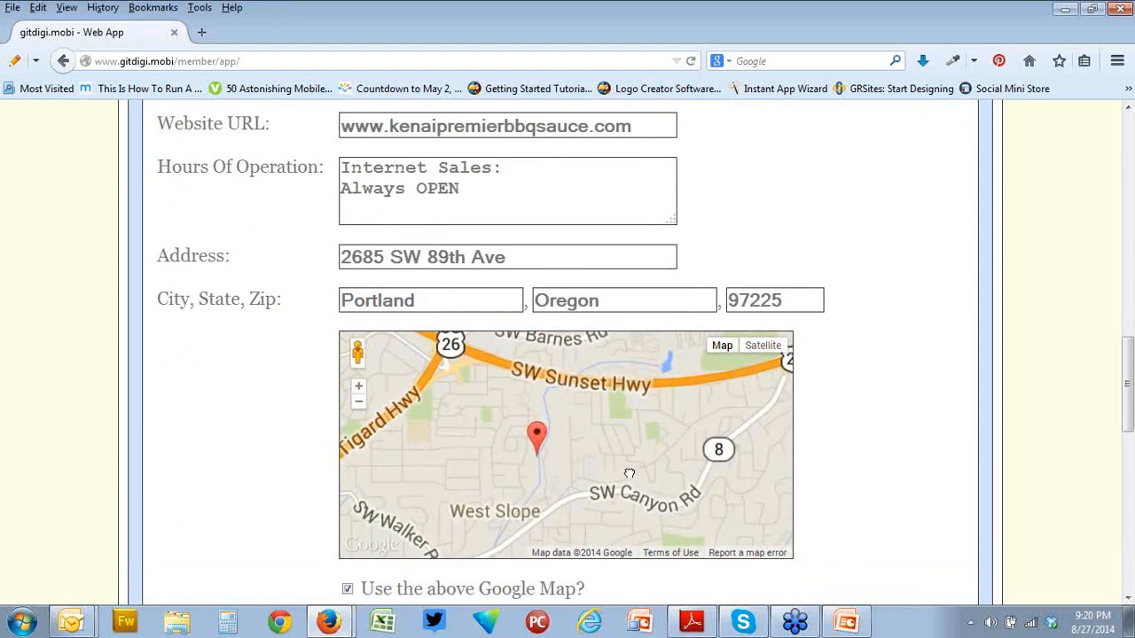
scroll(629, 474, "down", 2)
scroll(881, 476, "down", 4)
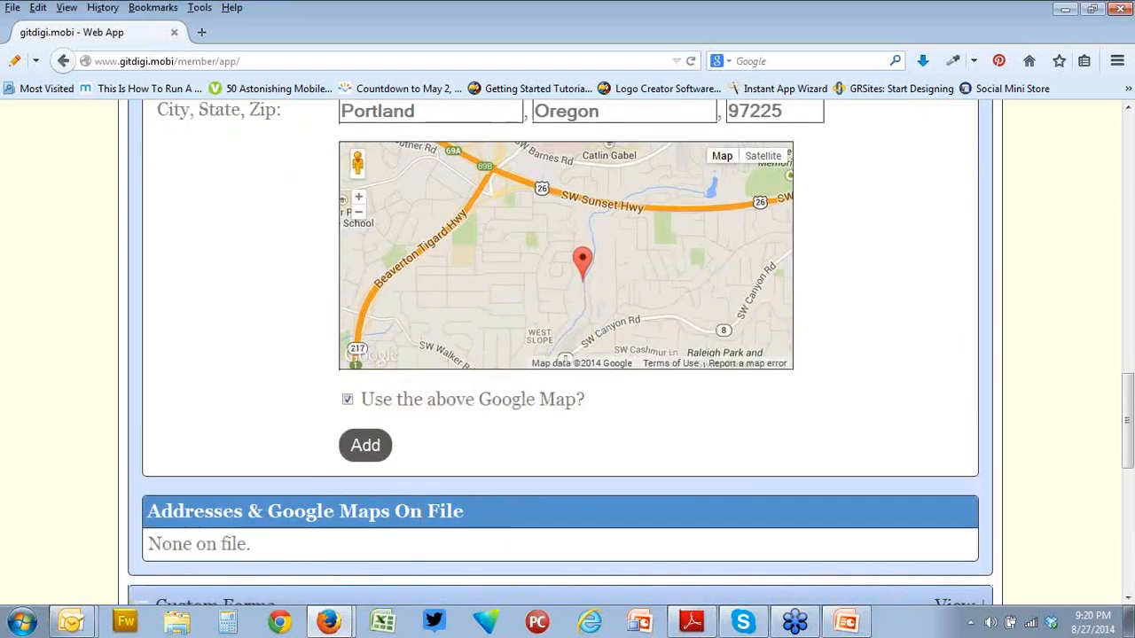
left_click(376, 447)
Collapse the Addresses & Google Maps section and return to the Outlook submission message.
scroll(514, 452, "up", 6)
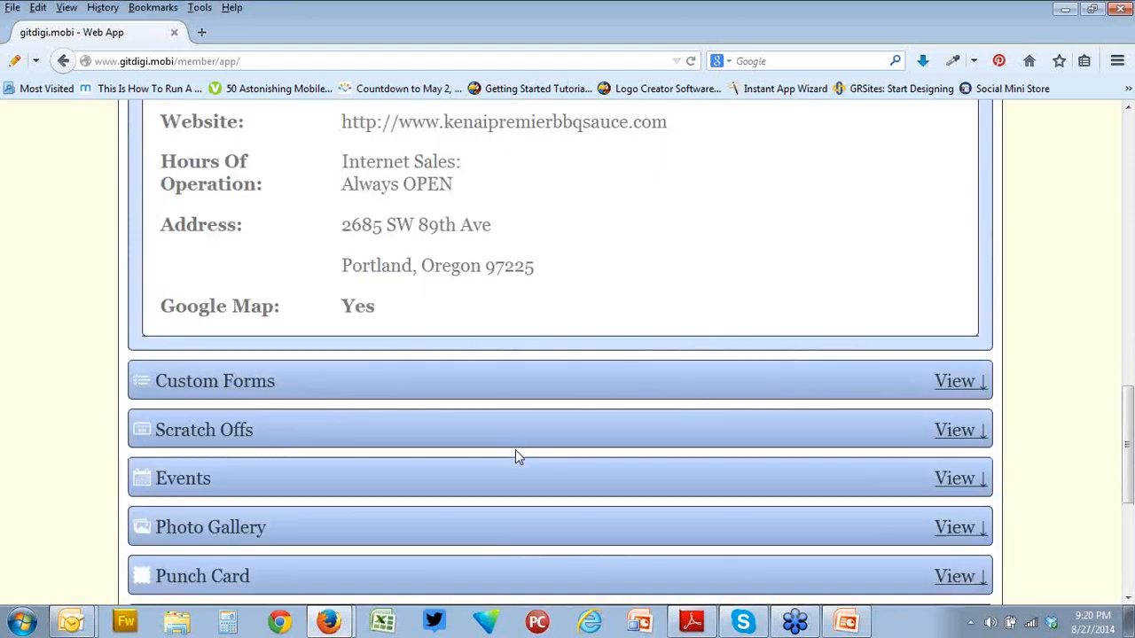
scroll(640, 424, "down", 2)
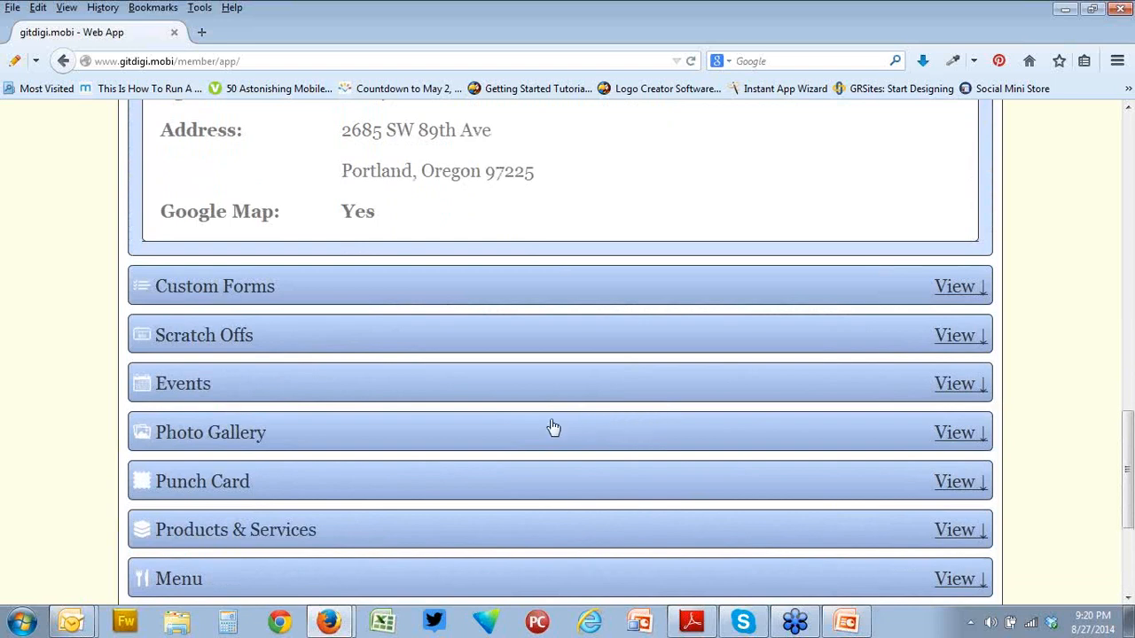
scroll(492, 437, "down", 3)
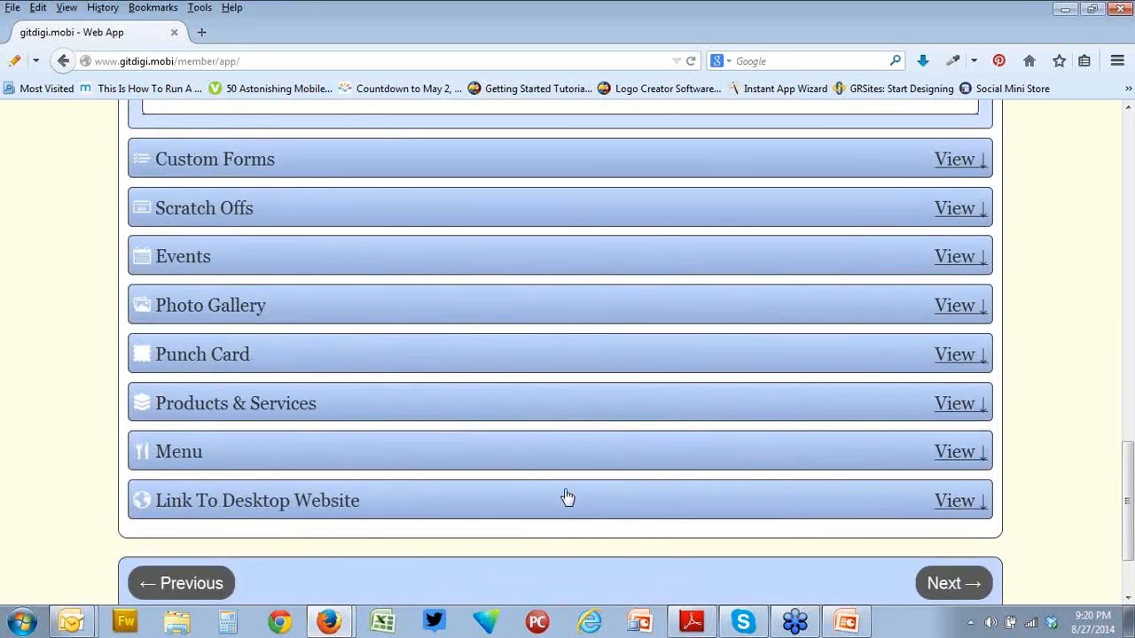
scroll(570, 496, "up", 10)
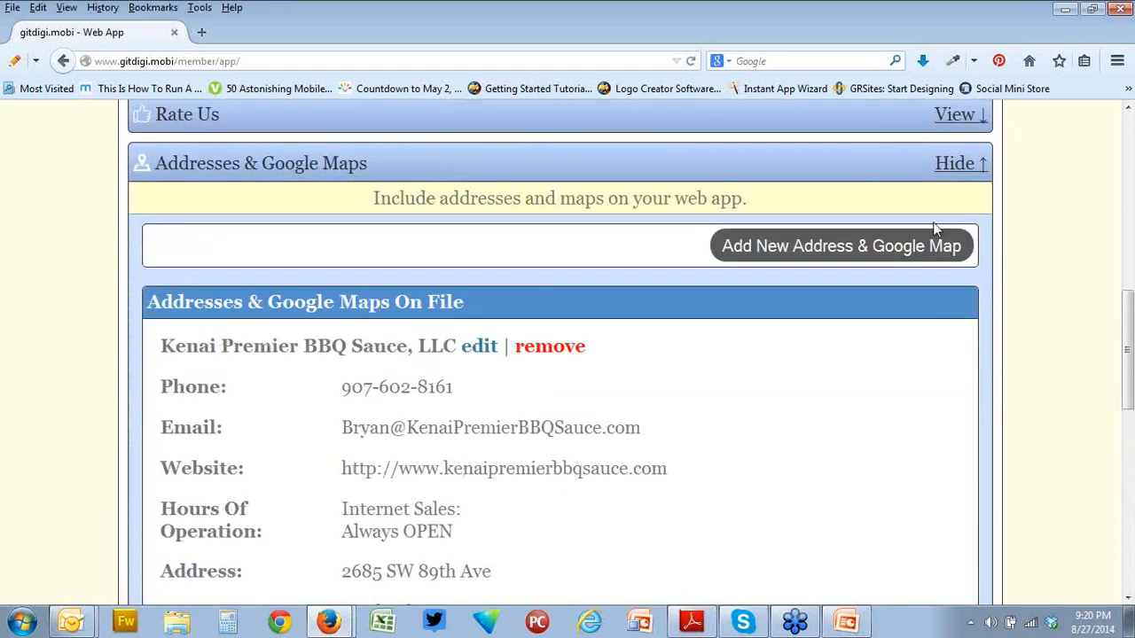
left_click(955, 165)
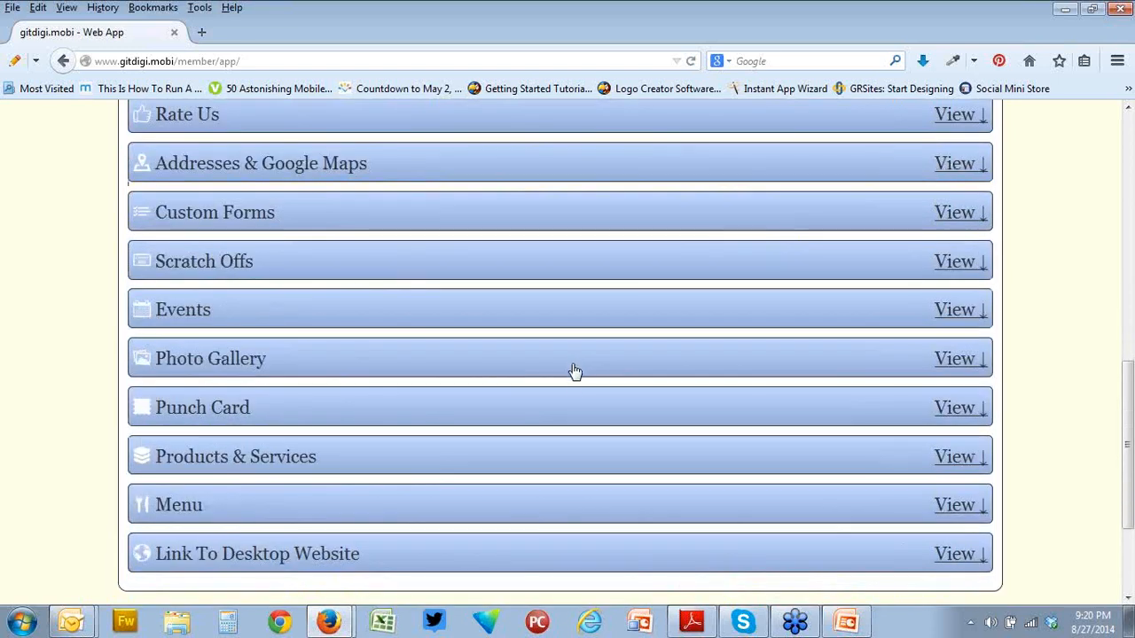
key("alt+Tab")
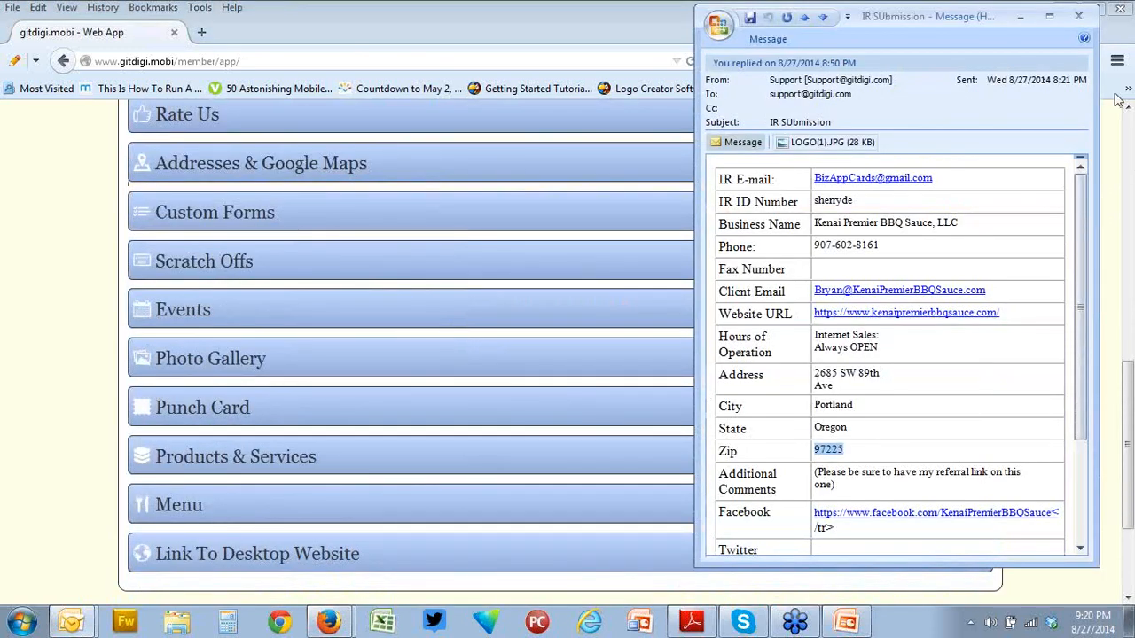
Close the Outlook submission message and the remaining Outlook window.
left_click(1120, 34)
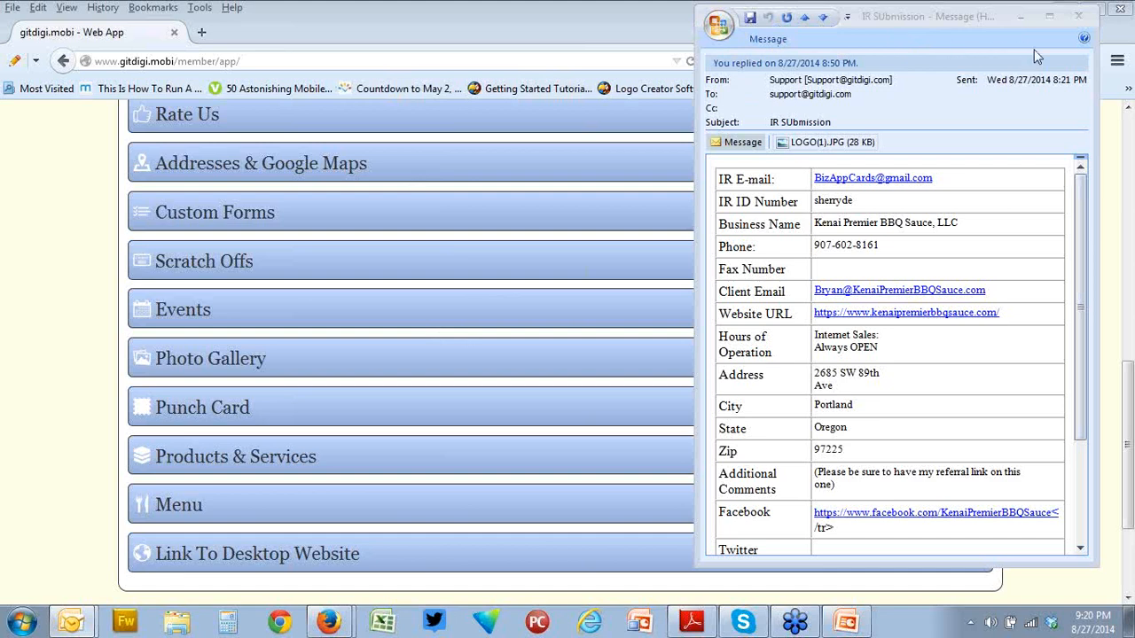
left_click(1078, 19)
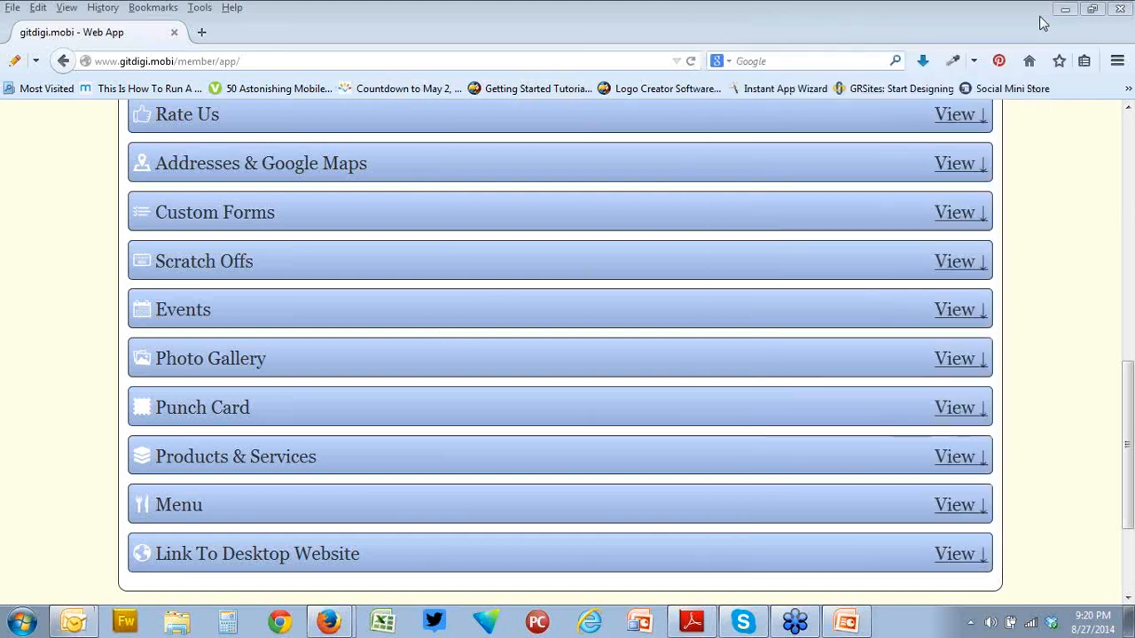
right_click(87, 628)
left_click(35, 588)
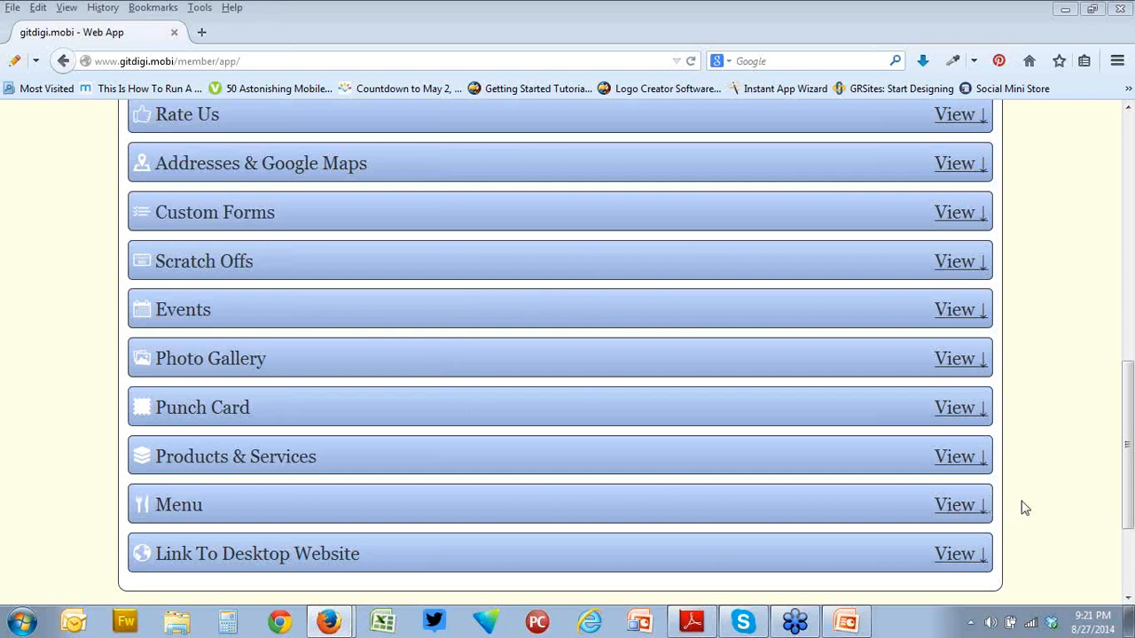
Open the phone preview of the Kenai Premier BBQ Sauce web app and reload it.
scroll(1026, 517, "up", 5)
scroll(1026, 517, "up", 6)
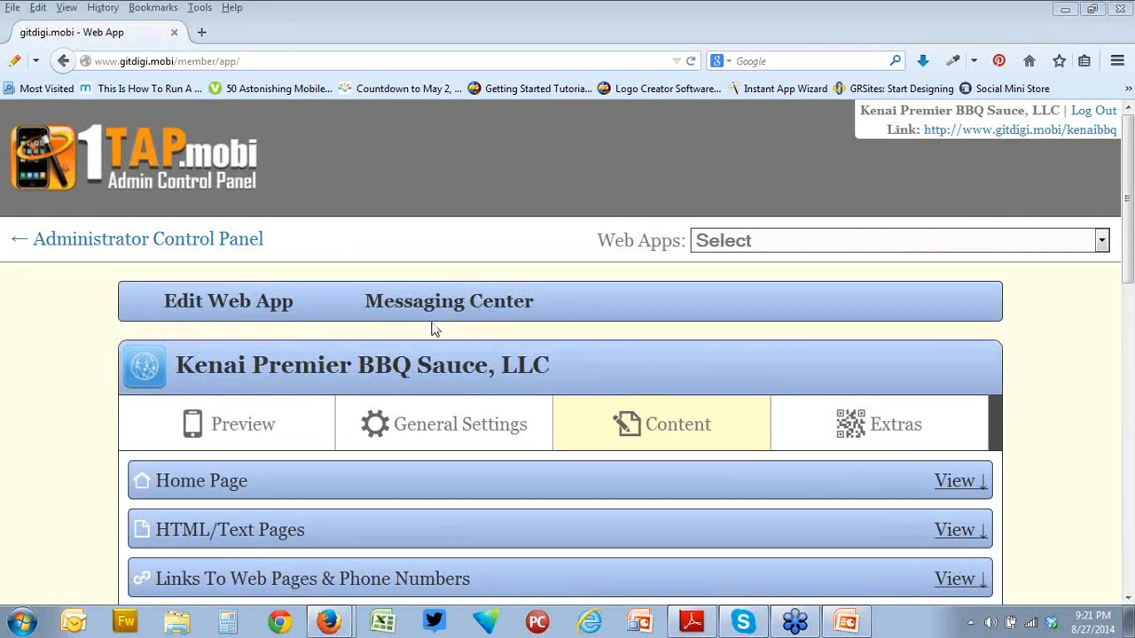
left_click(258, 436)
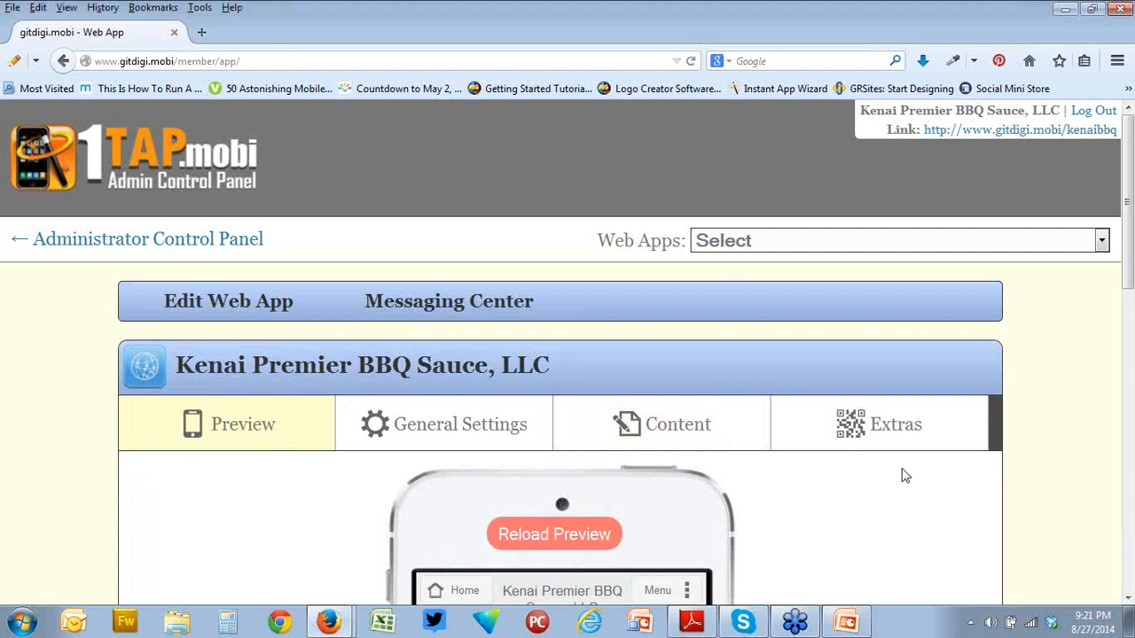
scroll(1053, 487, "down", 2)
scroll(1053, 487, "down", 3)
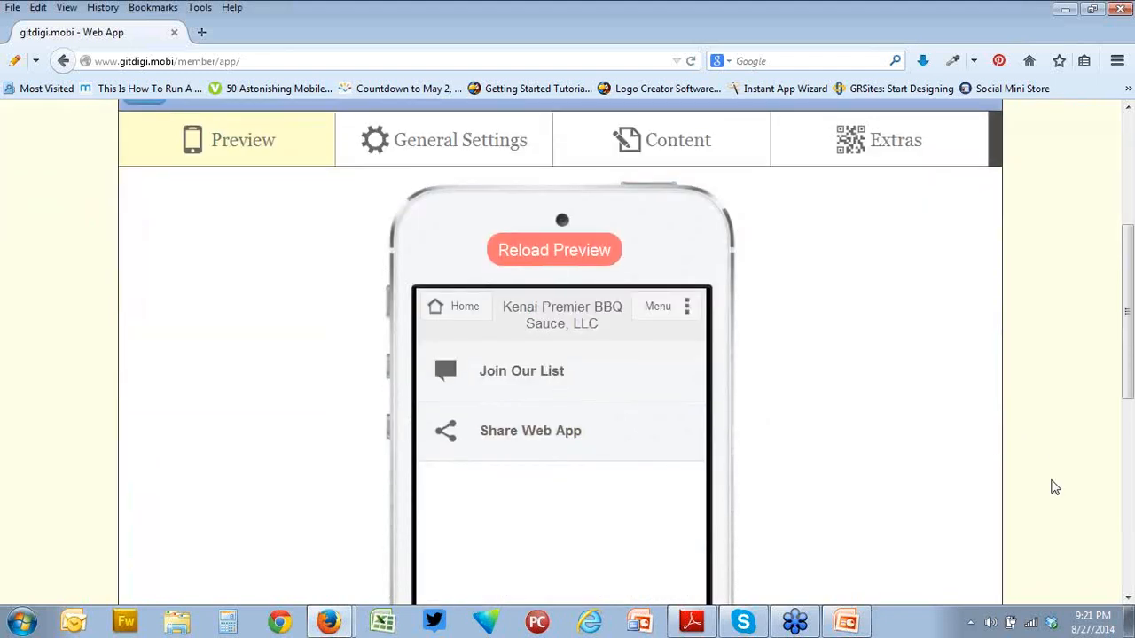
left_click(556, 252)
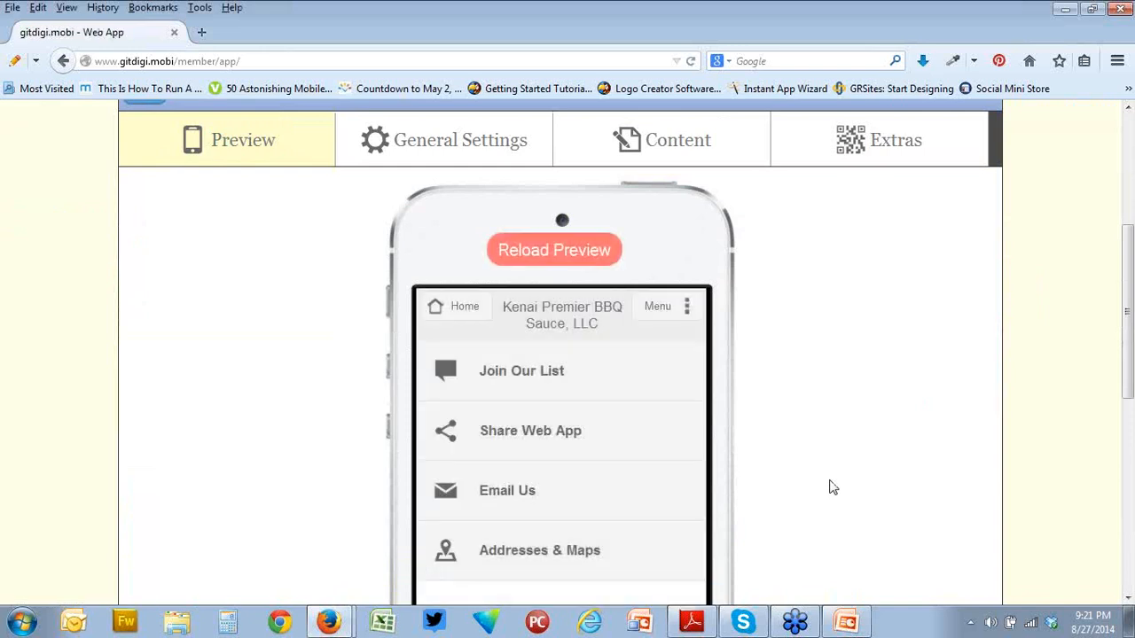
Examine the reloaded phone preview from its header through the page buttons and Facebook icon to the footer.
scroll(834, 487, "down", 2)
scroll(834, 488, "down", 2)
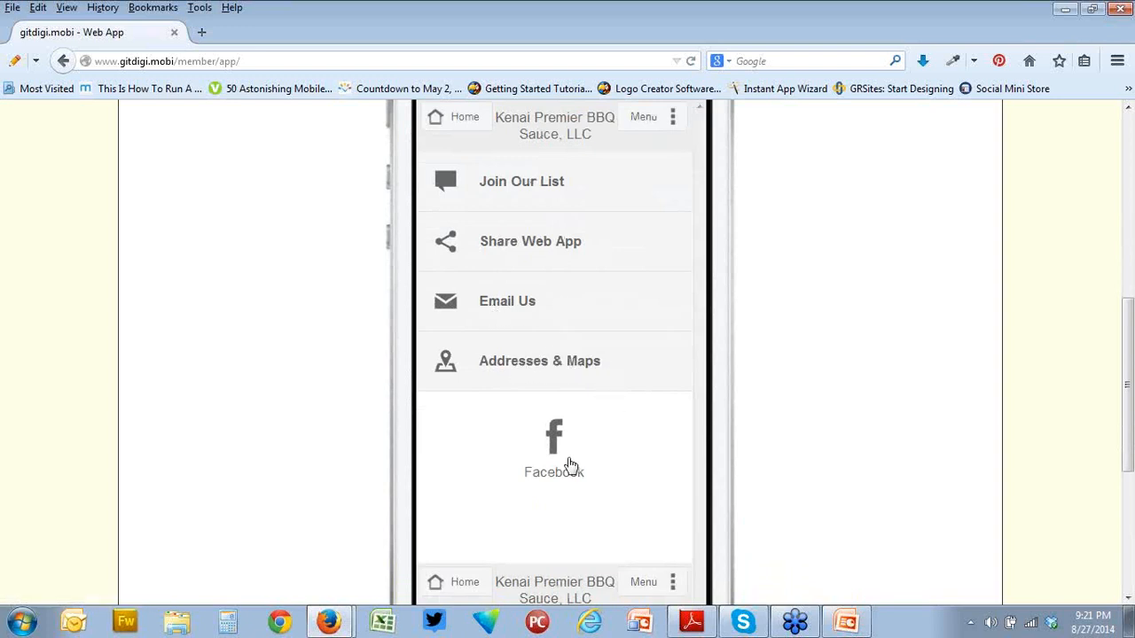
scroll(785, 483, "down", 2)
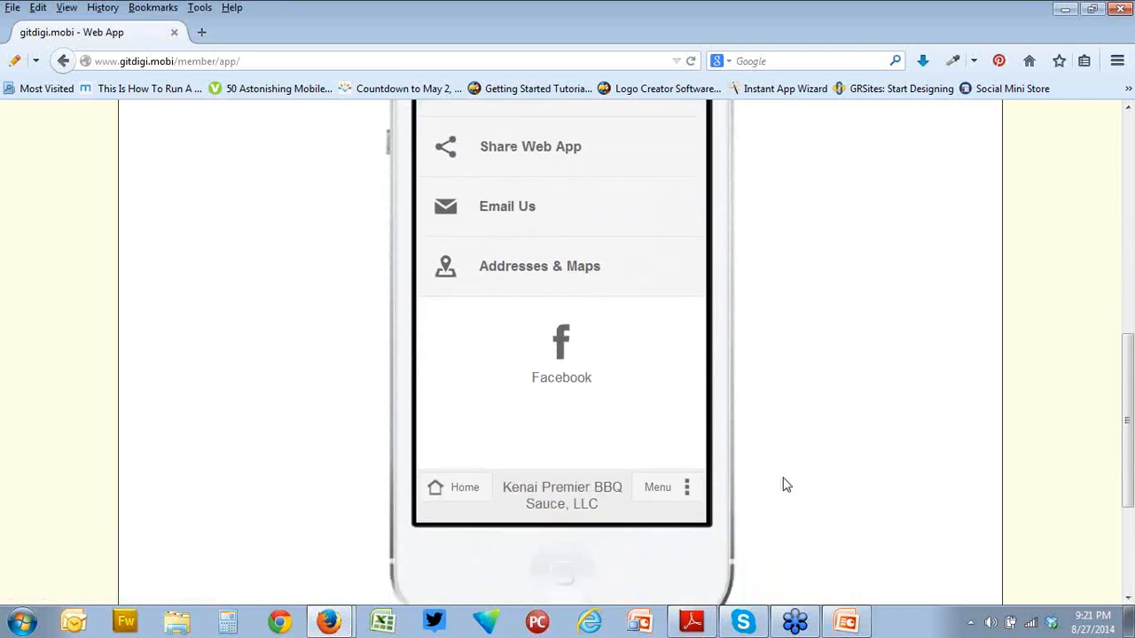
scroll(786, 485, "up", 4)
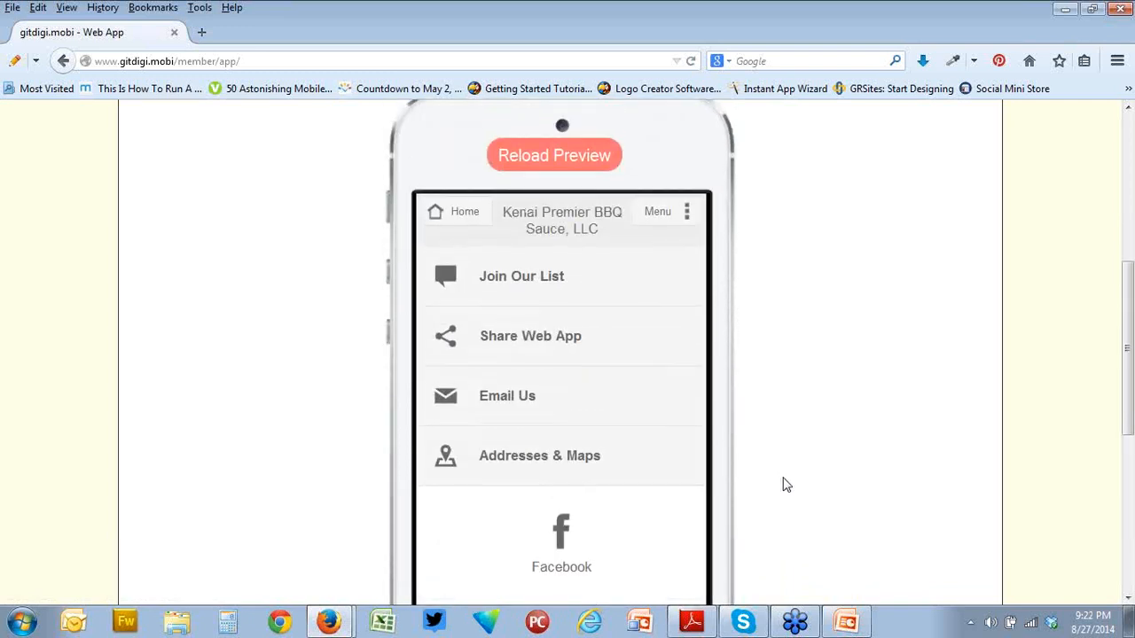
scroll(785, 485, "down", 2)
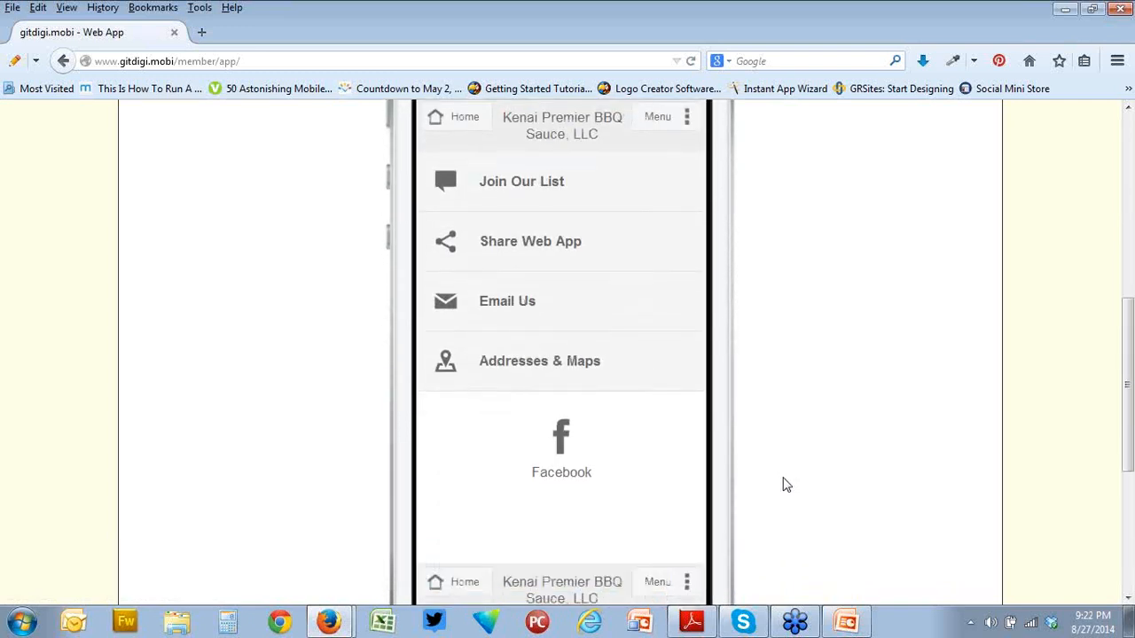
scroll(786, 485, "up", 2)
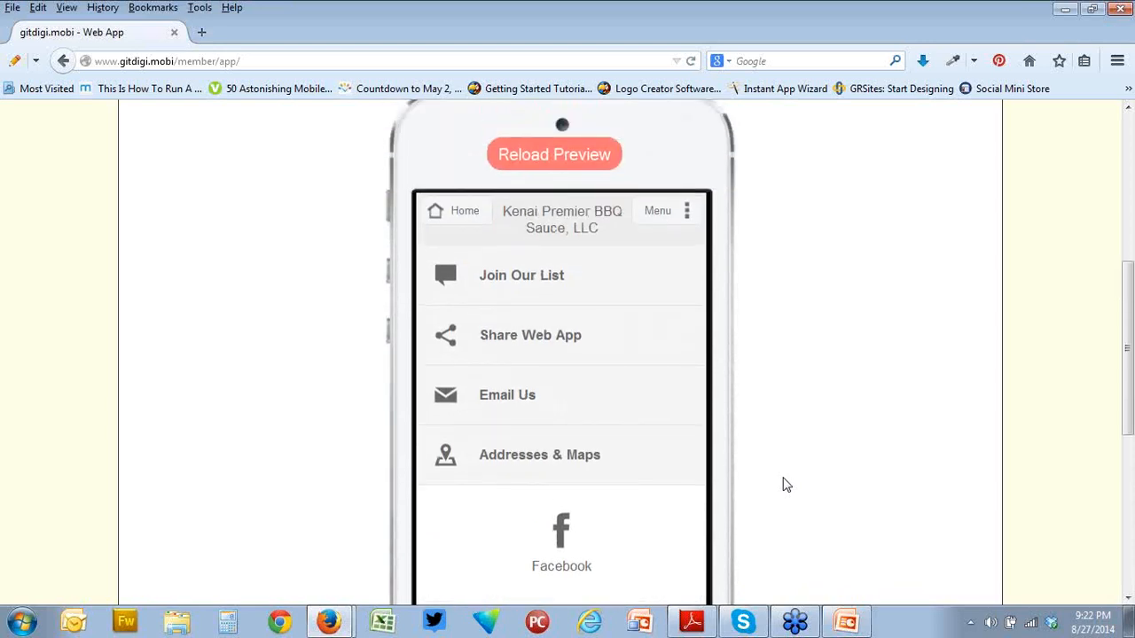
scroll(784, 484, "up", 8)
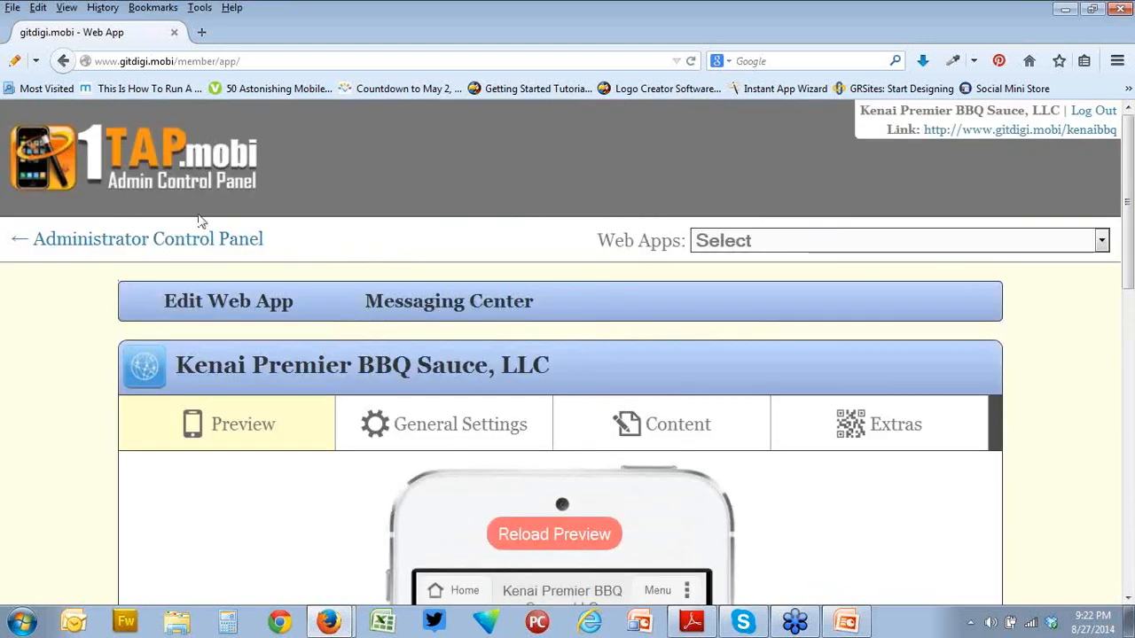
Return to the Administrator Control Panel and open the kenaipremierbbqsauce version of the web app for content editing.
left_click(180, 241)
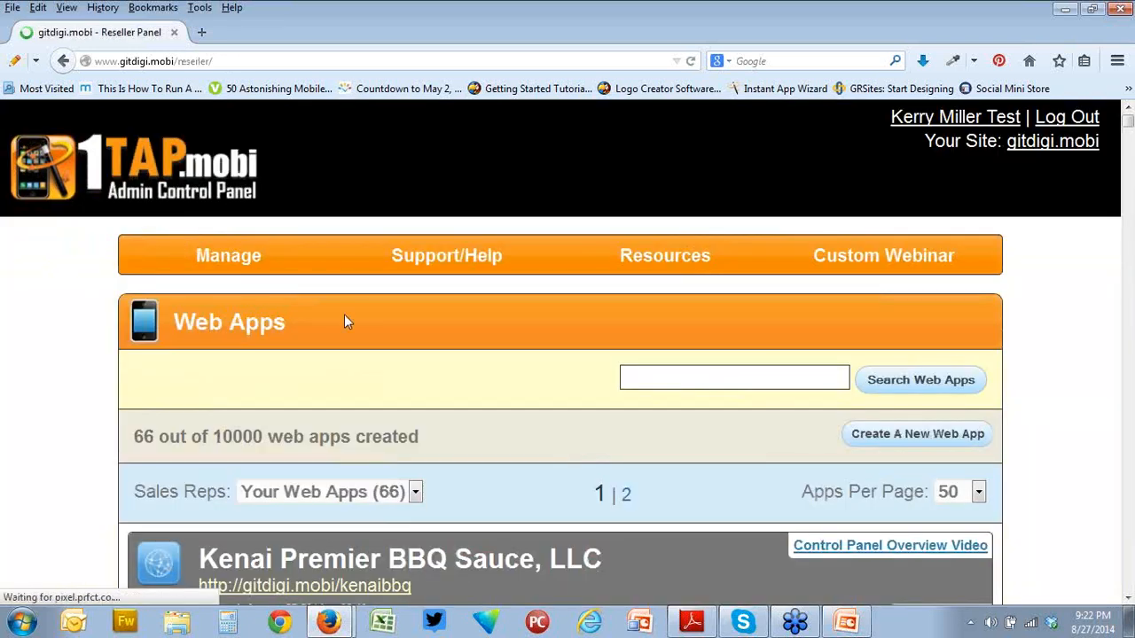
scroll(344, 314, "down", 8)
scroll(320, 502, "down", 2)
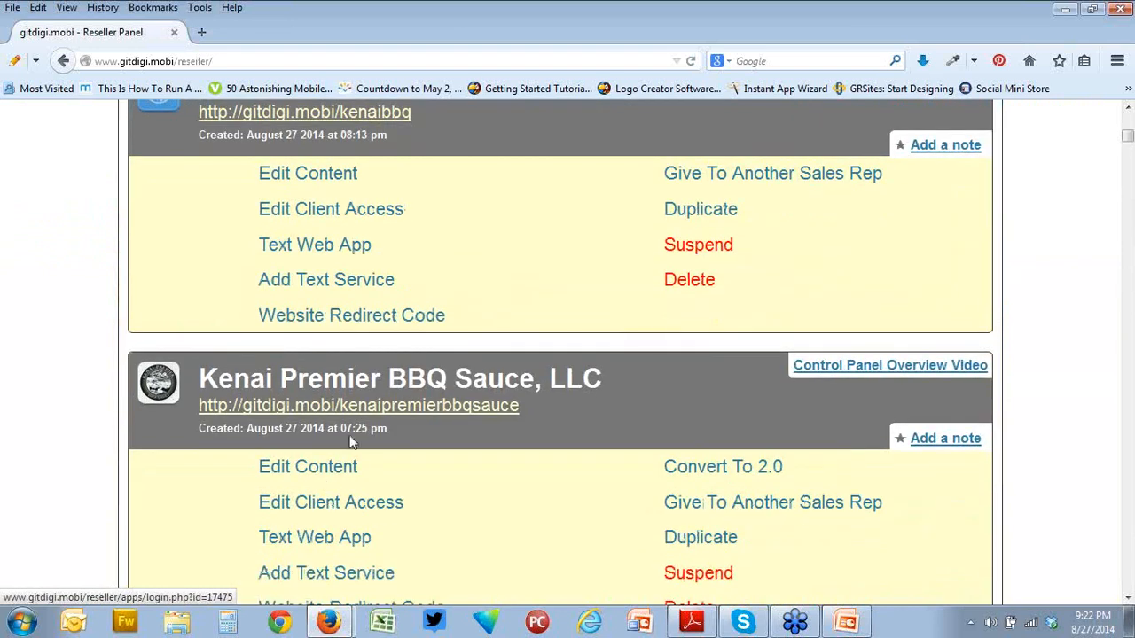
left_click(310, 468)
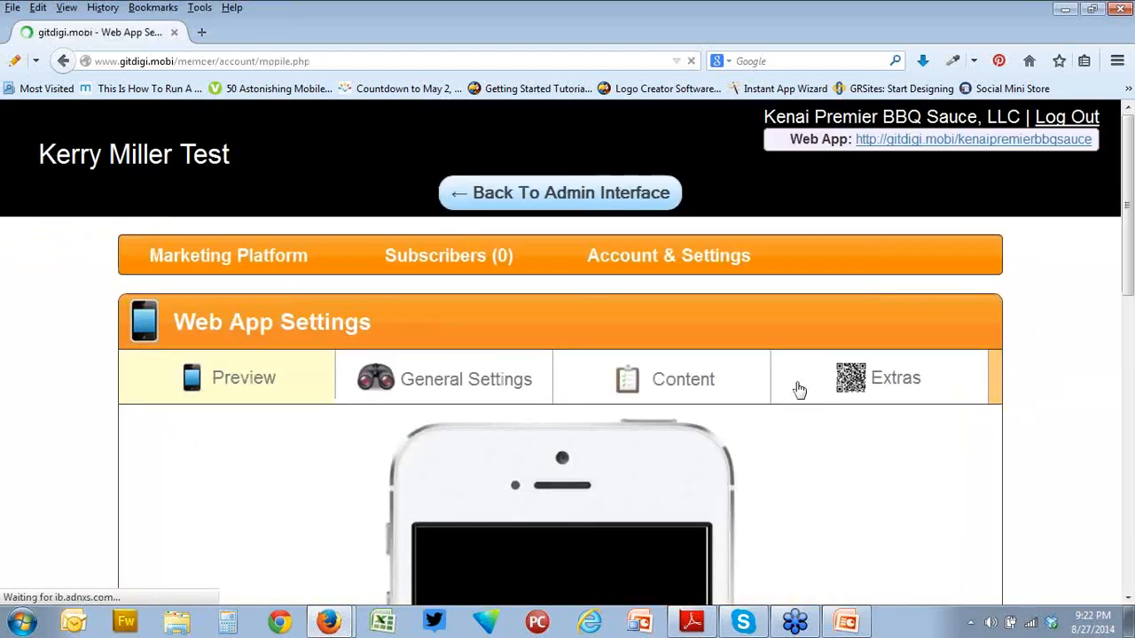
Examine the older web app's phone preview for comparison, including its Contact Us entry and header graphic.
scroll(798, 389, "down", 5)
scroll(798, 389, "down", 3)
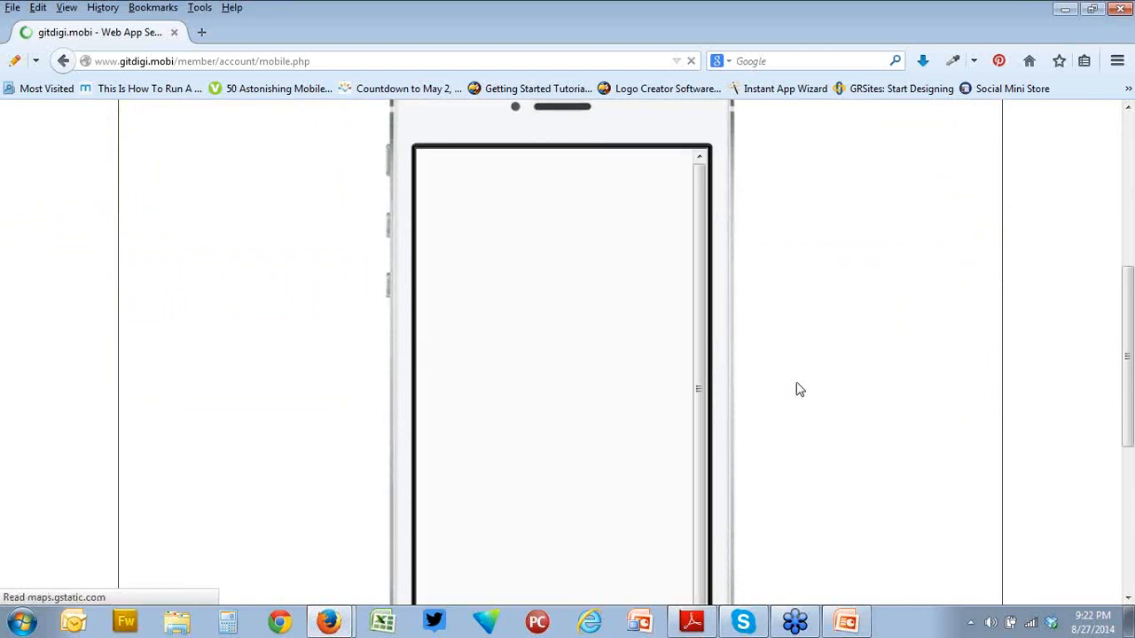
scroll(618, 372, "down", 1)
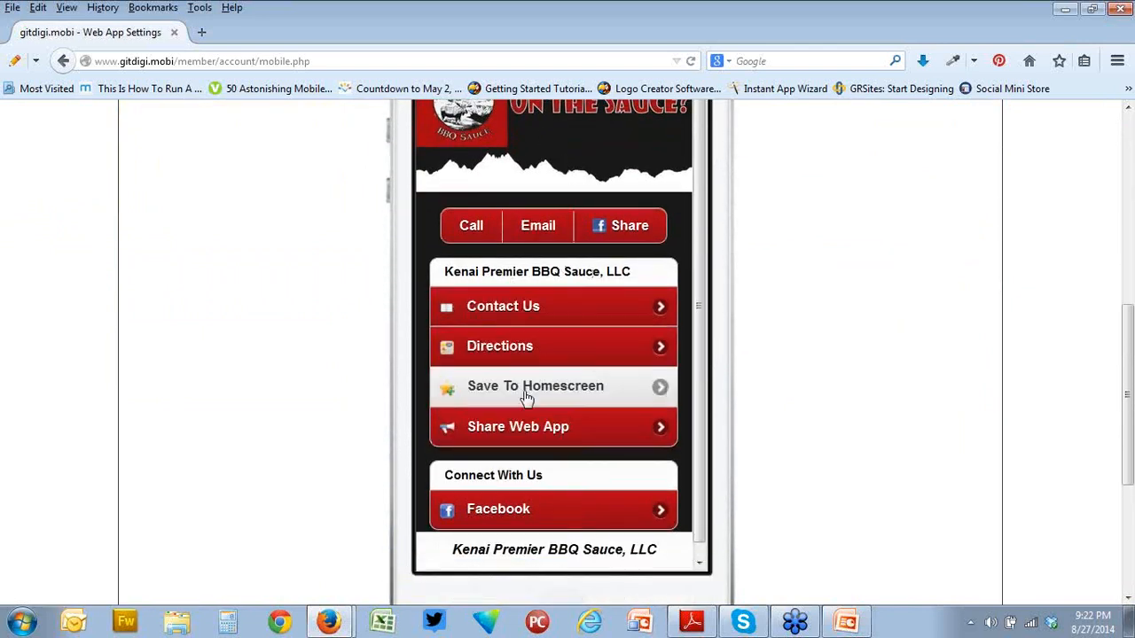
left_click(519, 310)
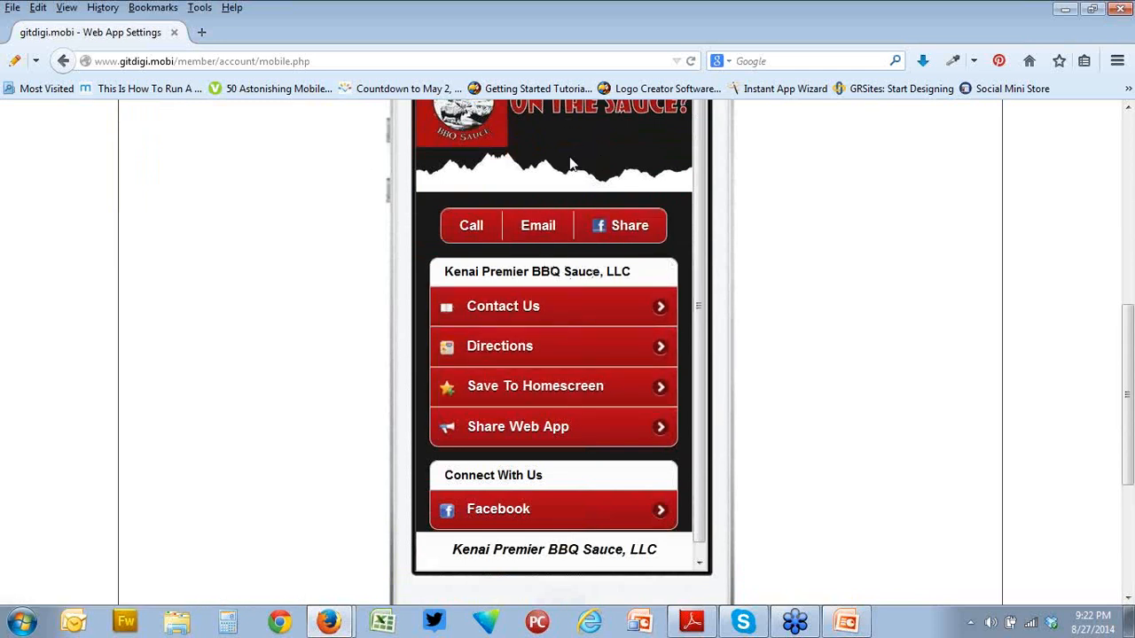
scroll(785, 459, "up", 5)
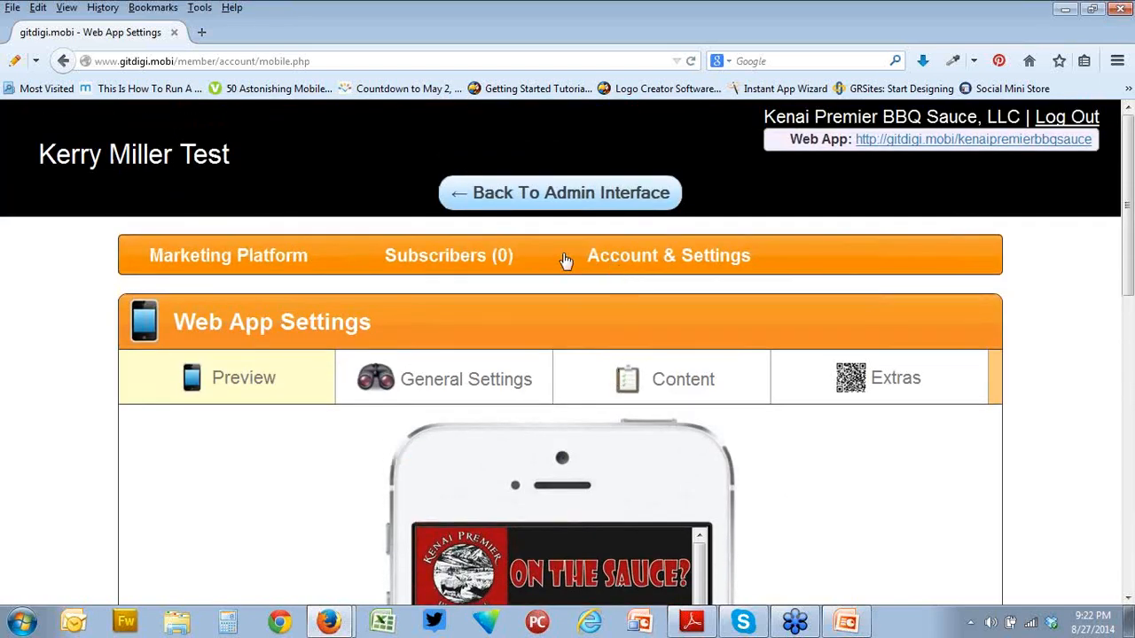
Go back to the admin interface and open the kenaibbq web app for content editing.
left_click(541, 197)
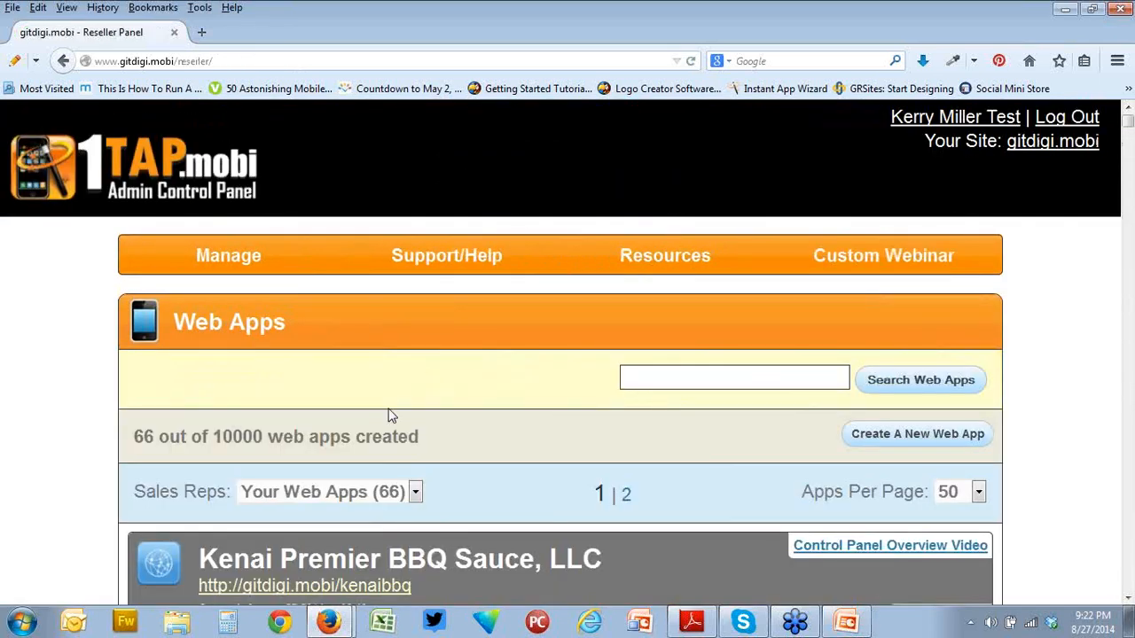
scroll(389, 409, "down", 3)
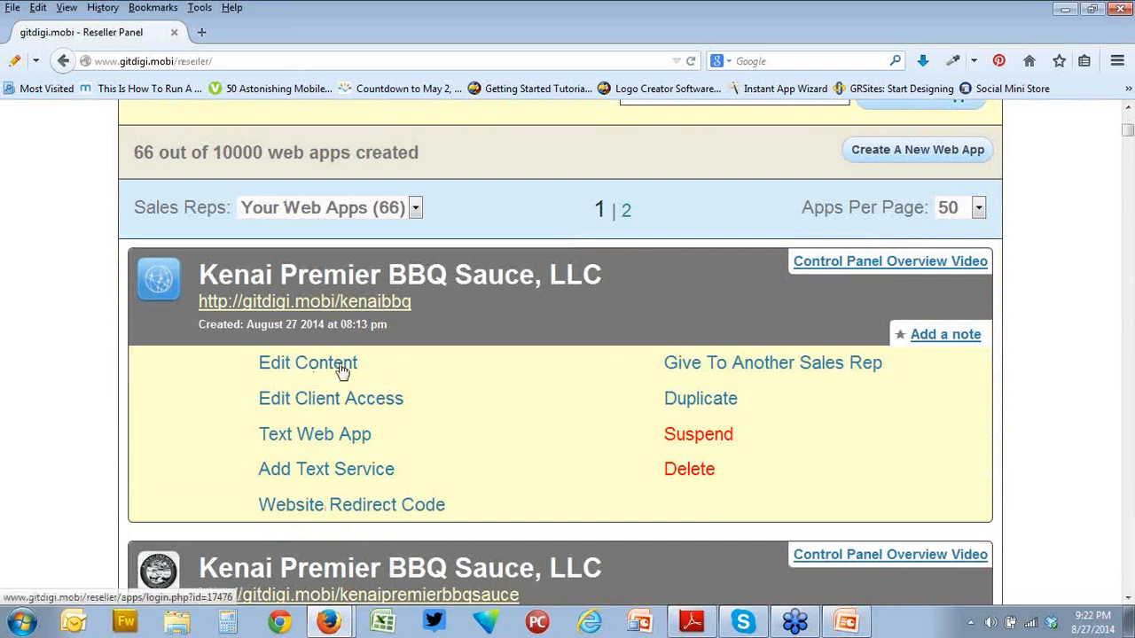
left_click(342, 371)
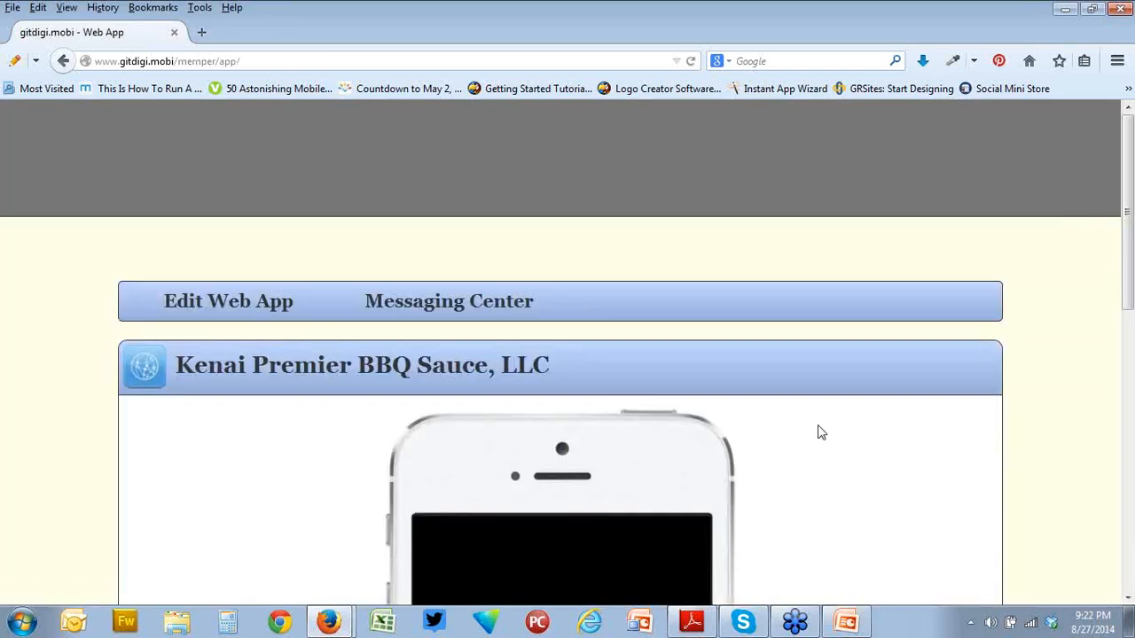
Check the kenaibbq phone preview, opening its slide menu and closing it again.
scroll(821, 433, "down", 3)
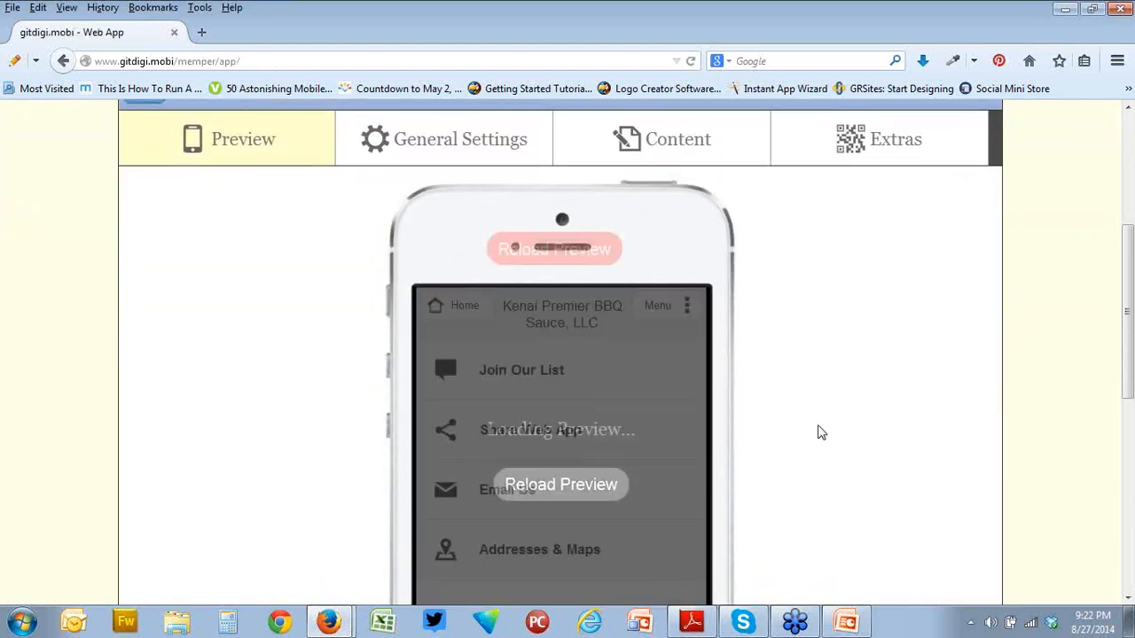
scroll(821, 432, "down", 4)
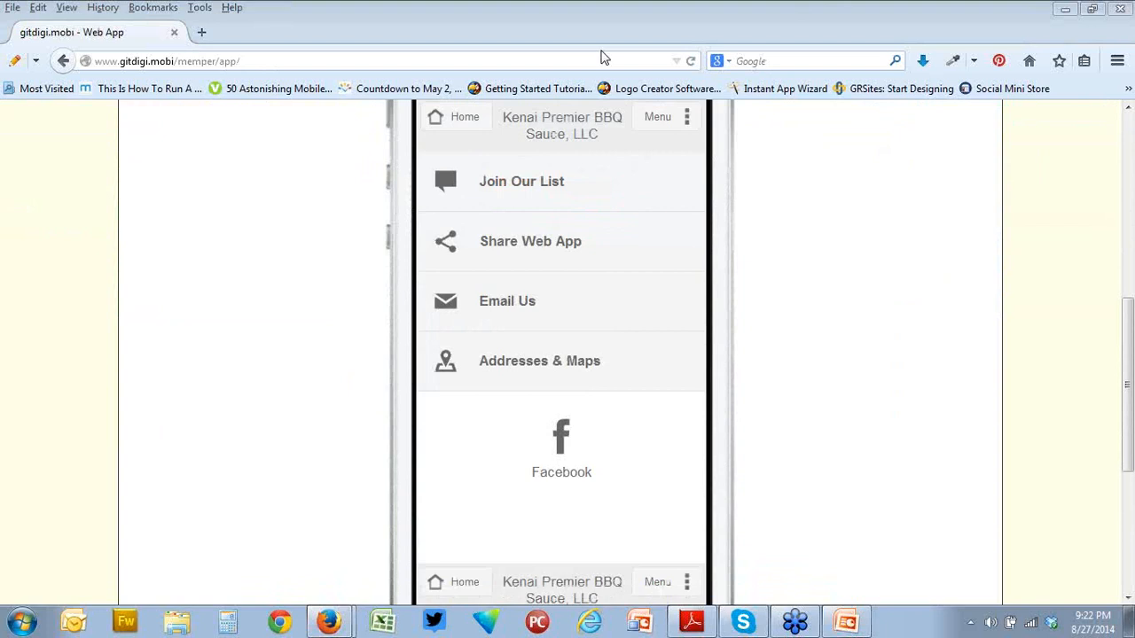
left_click(670, 120)
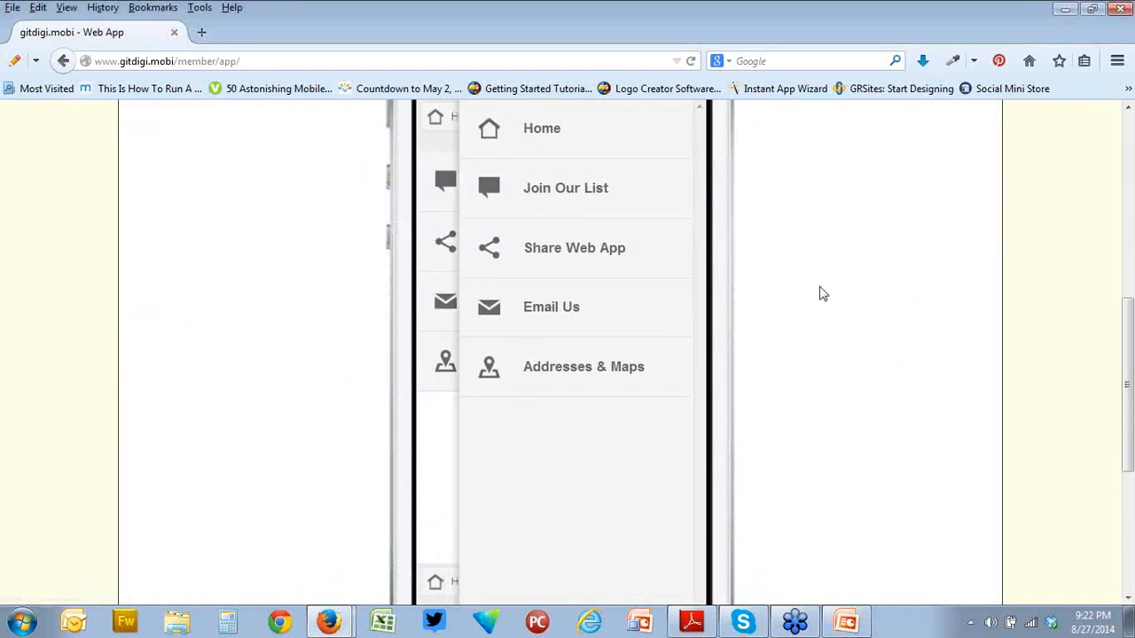
scroll(762, 245, "up", 2)
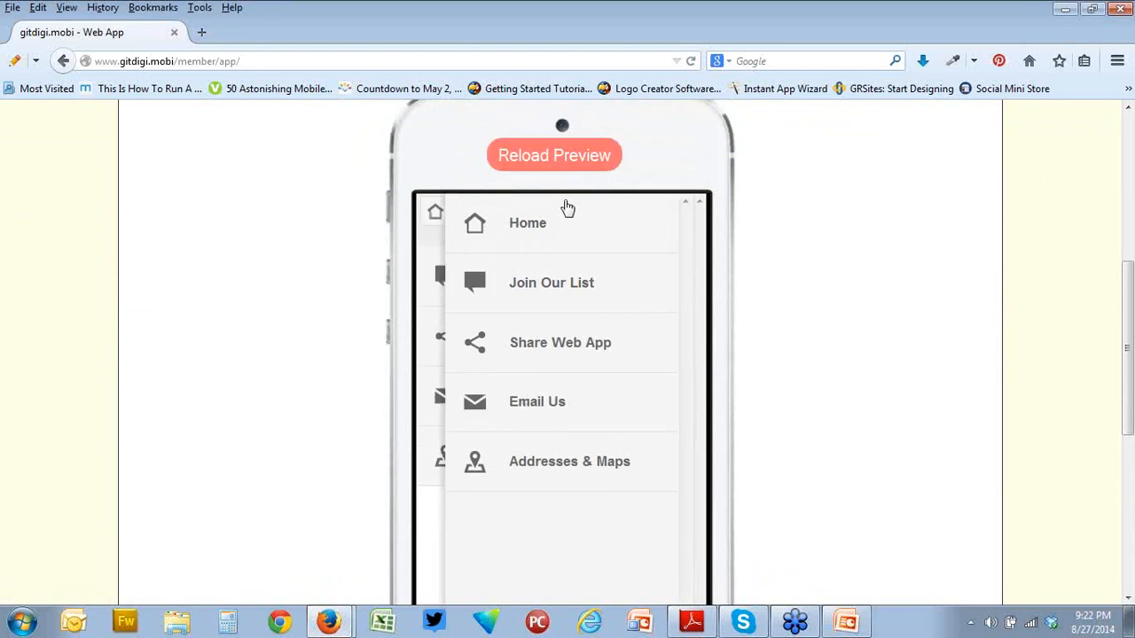
left_click_drag(541, 222, 639, 226)
scroll(808, 296, "up", 1)
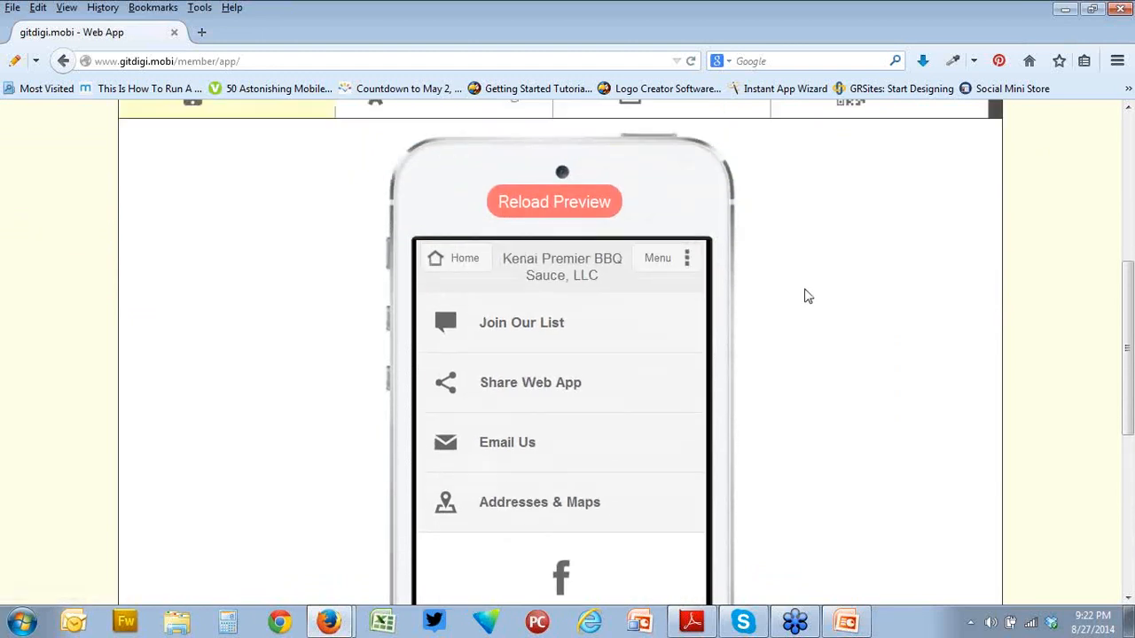
Open the Title & Description section in General Settings and review its title and search engine description fields.
scroll(807, 296, "up", 3)
left_click(483, 247)
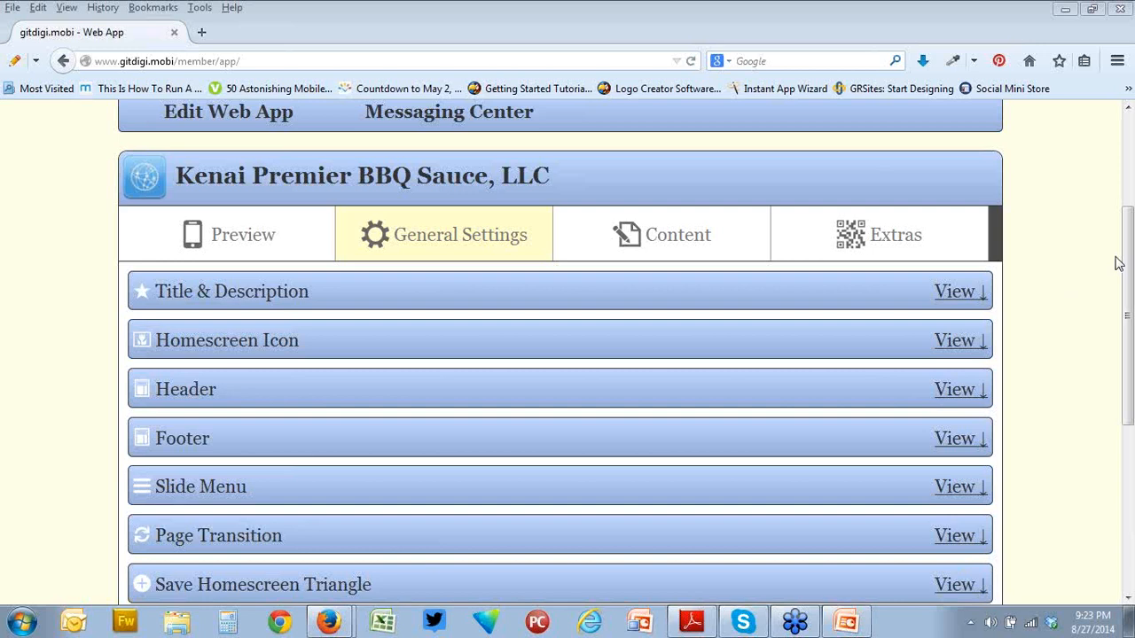
left_click(340, 295)
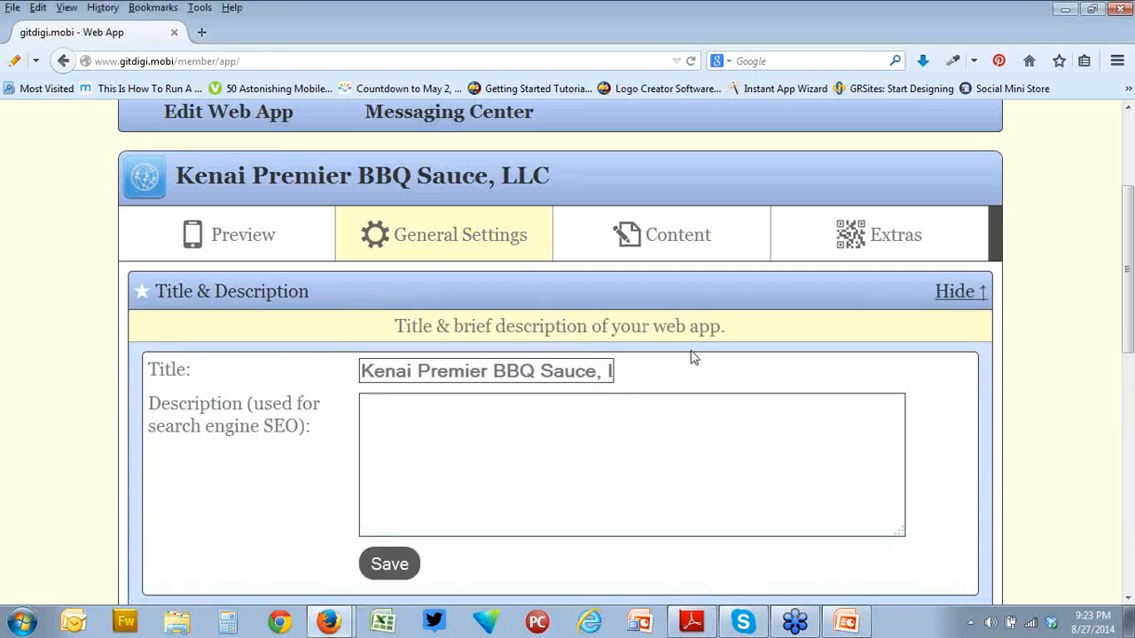
scroll(691, 356, "down", 4)
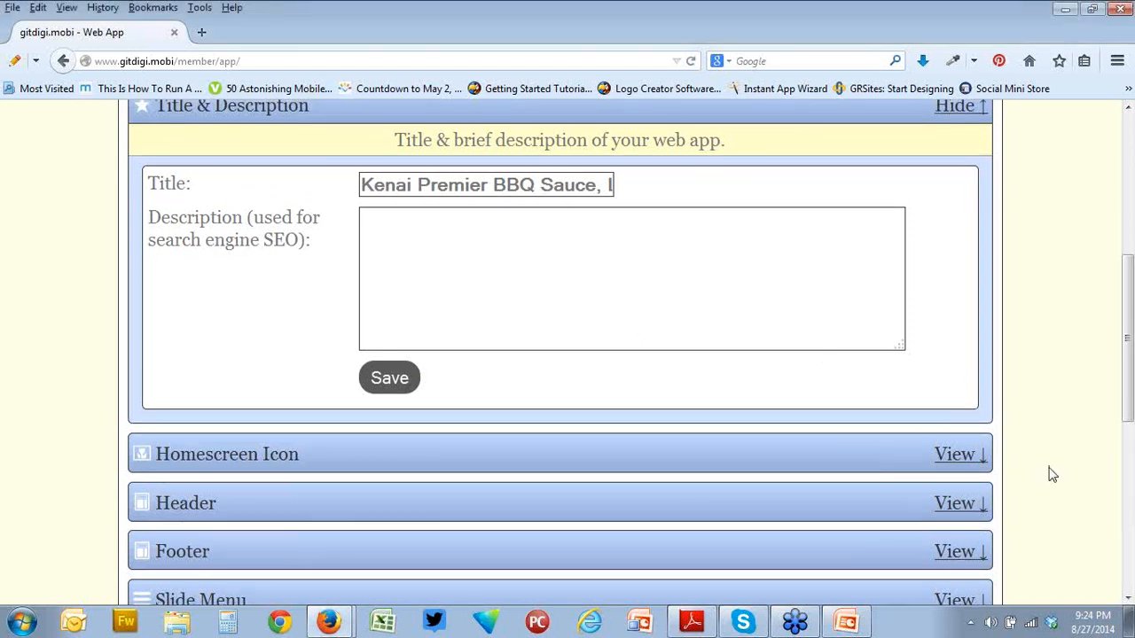
scroll(949, 482, "up", 5)
scroll(714, 506, "down", 3)
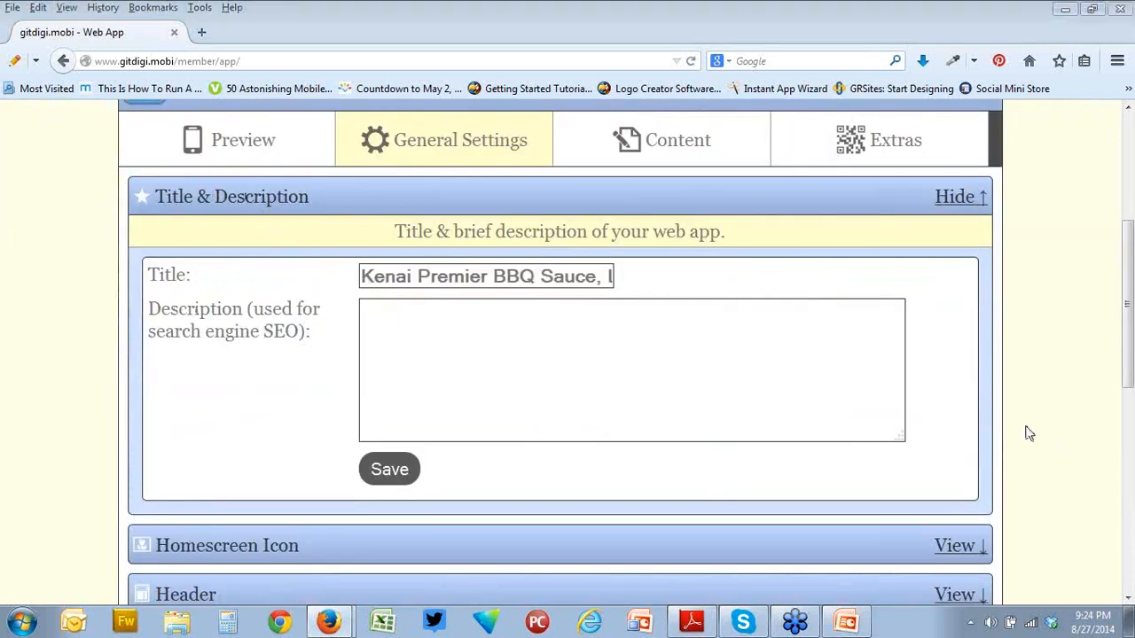
left_click(1057, 439)
scroll(1053, 439, "up", 1)
scroll(1053, 439, "up", 2)
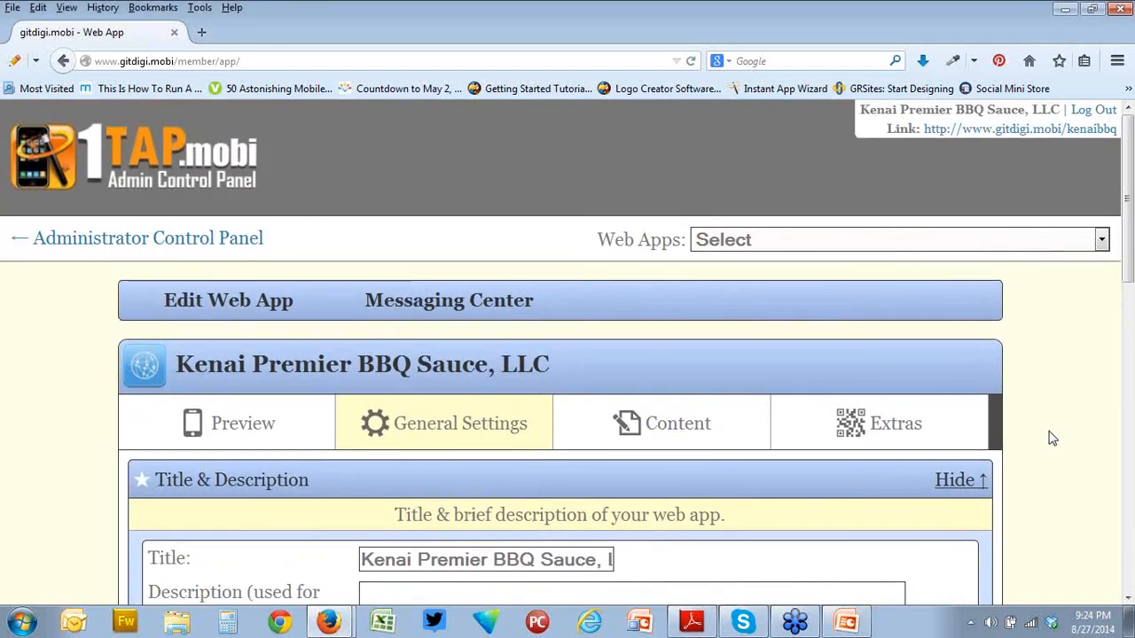
Collapse the Title & Description section and expand the Homescreen Icon section.
left_click(958, 478)
scroll(1043, 487, "down", 2)
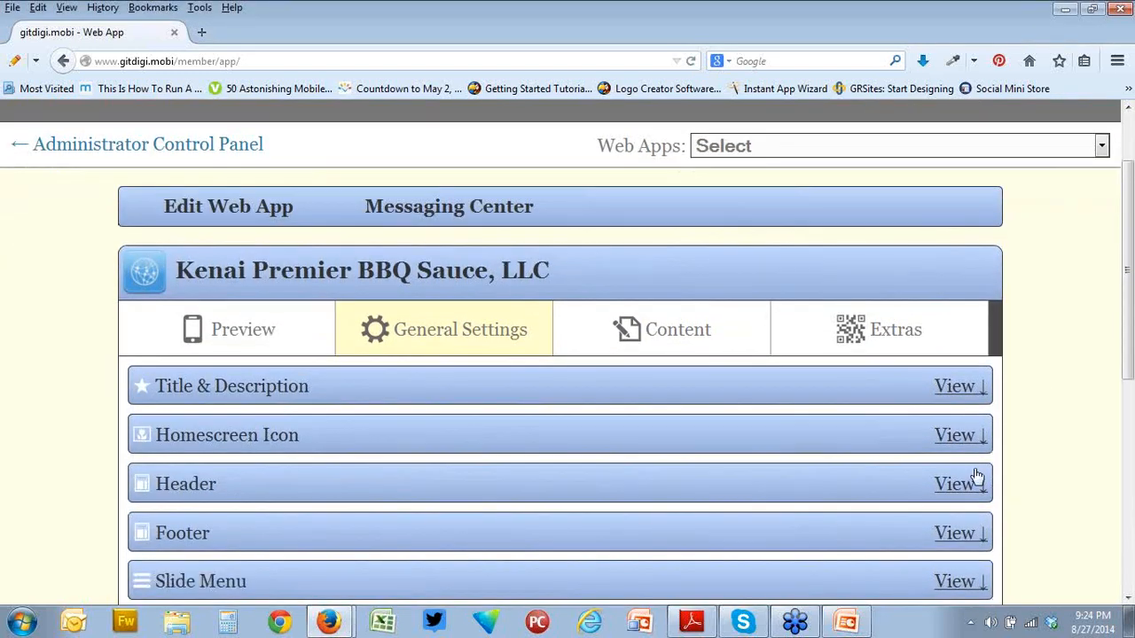
left_click(955, 438)
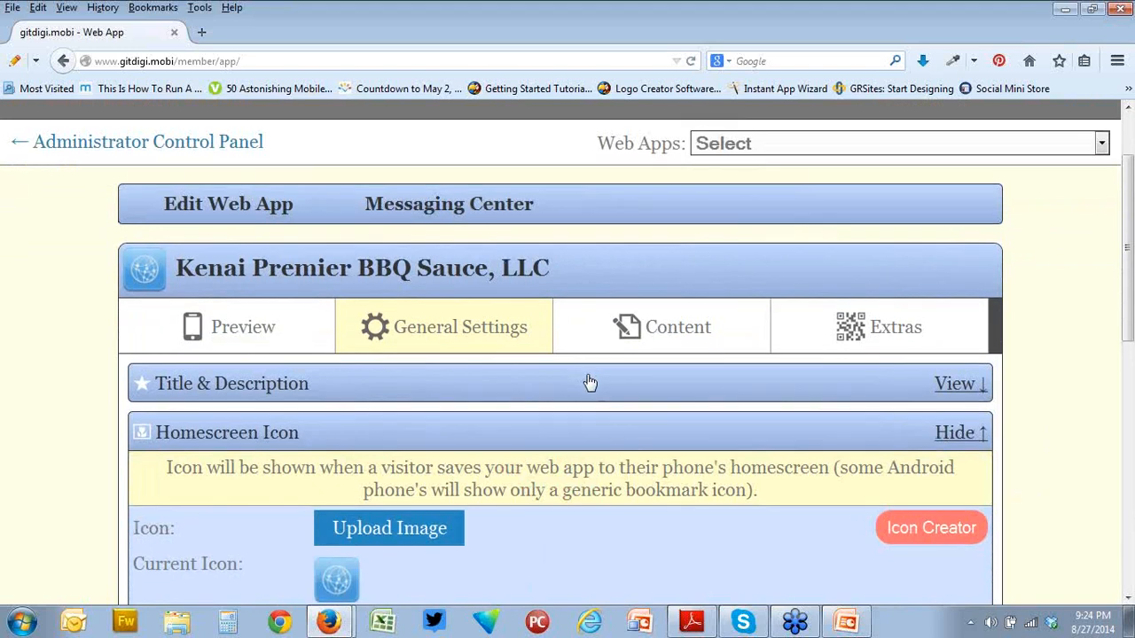
Upload kenicon2.png from the Kenia BBQ Sauce folder as the web app's homescreen icon.
scroll(588, 383, "down", 4)
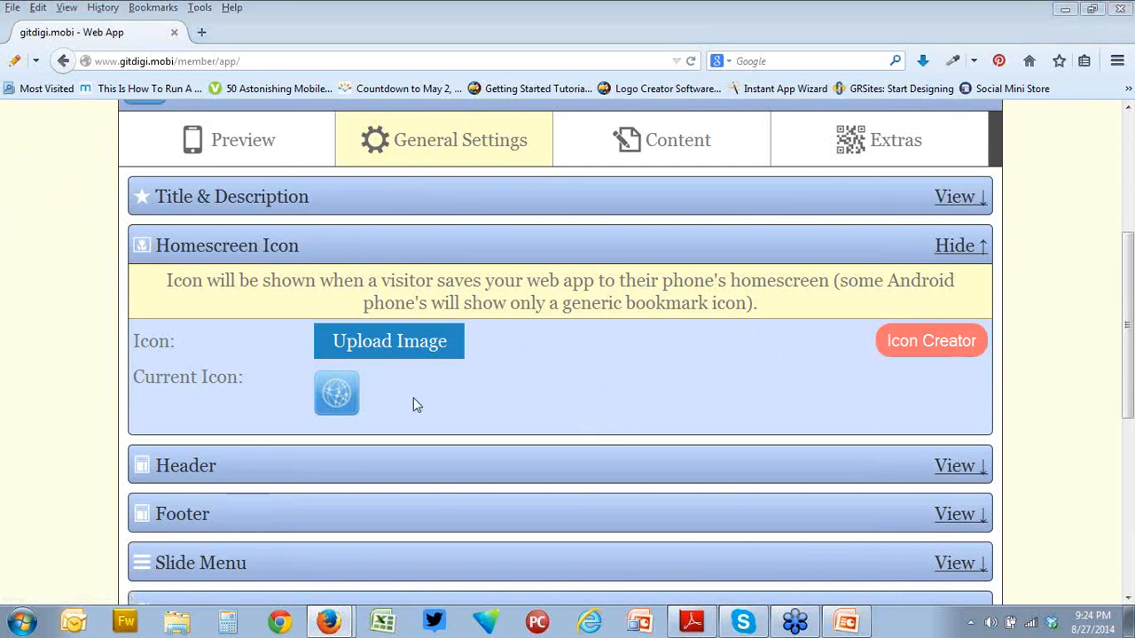
left_click(403, 353)
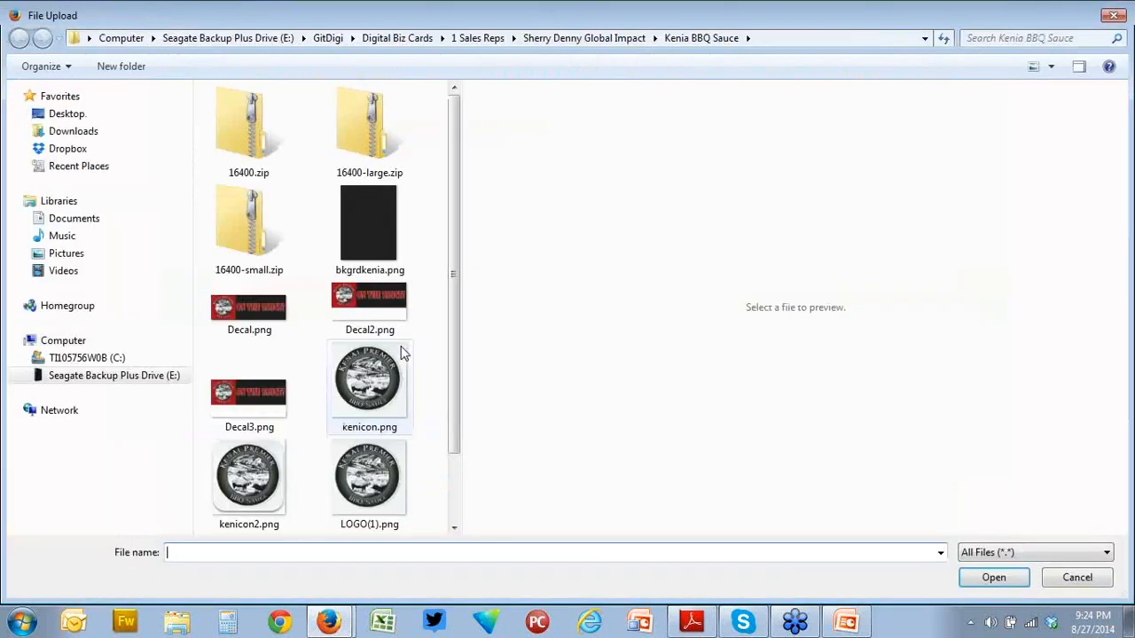
left_click_drag(459, 347, 443, 412)
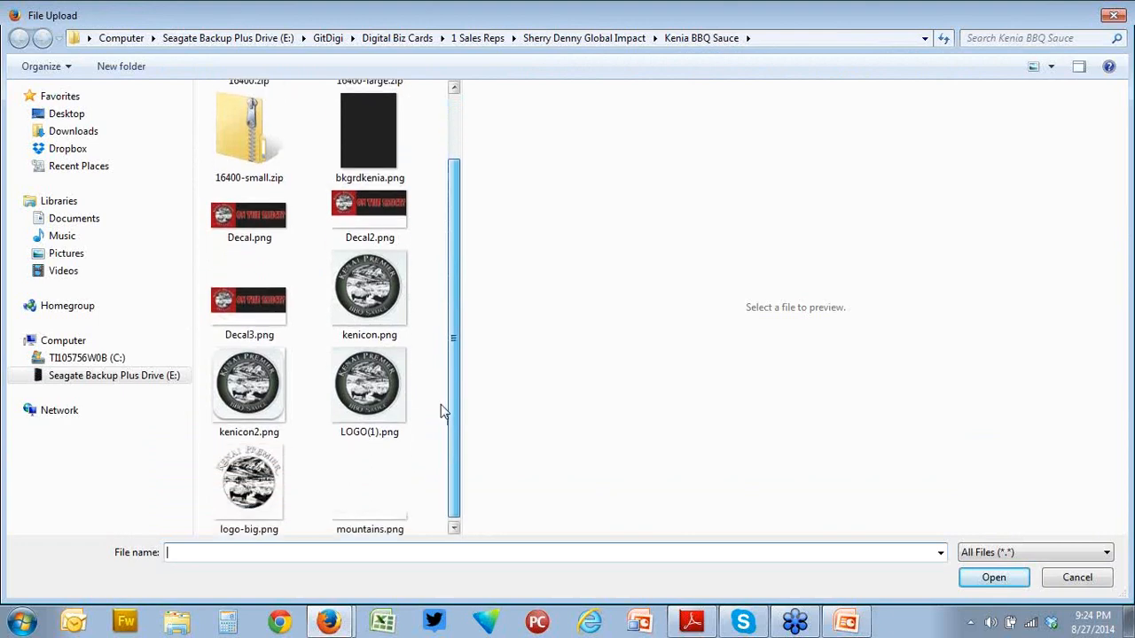
double_click(236, 391)
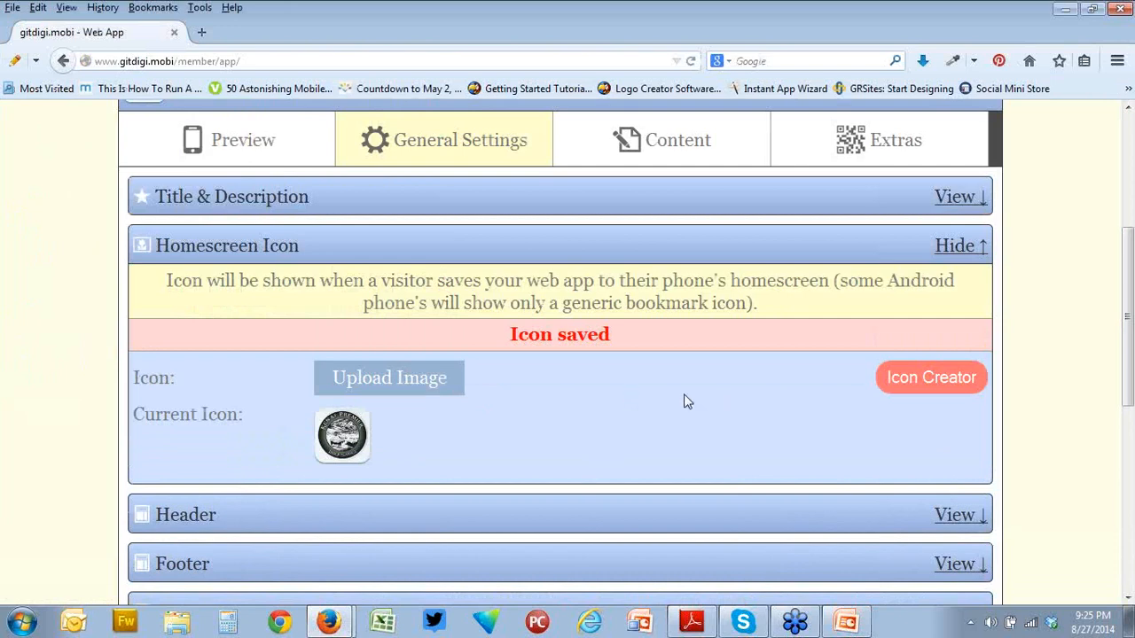
Return to the administrator control panel, check the web app's icon in the list, and reopen Kenai Premier BBQ Sauce, LLC for content editing.
scroll(683, 394, "up", 5)
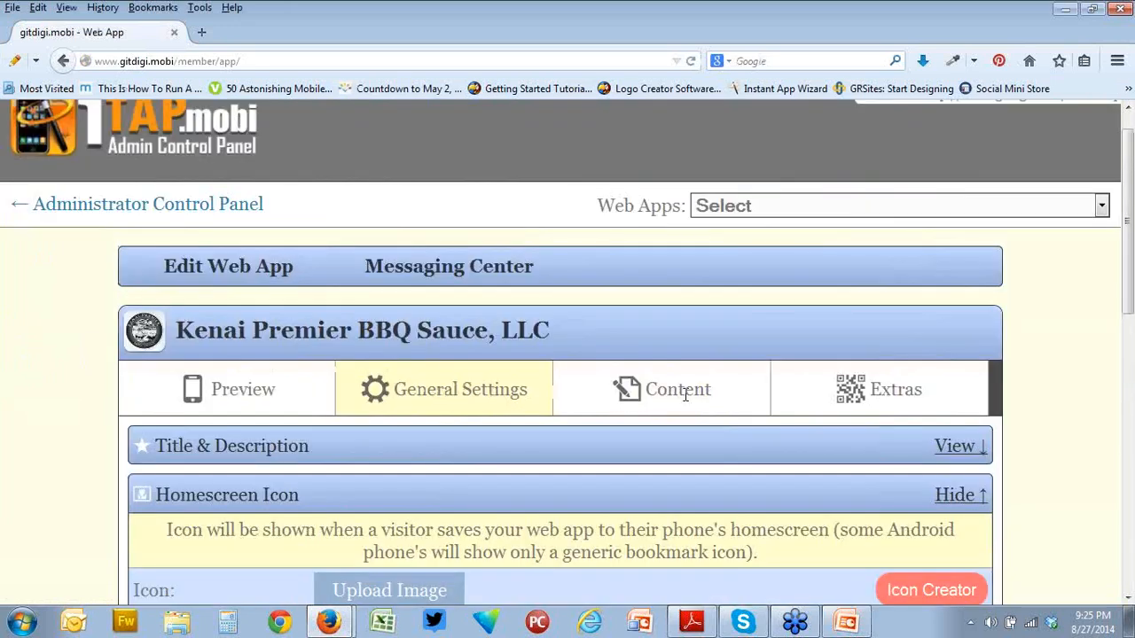
scroll(685, 395, "up", 1)
left_click(182, 244)
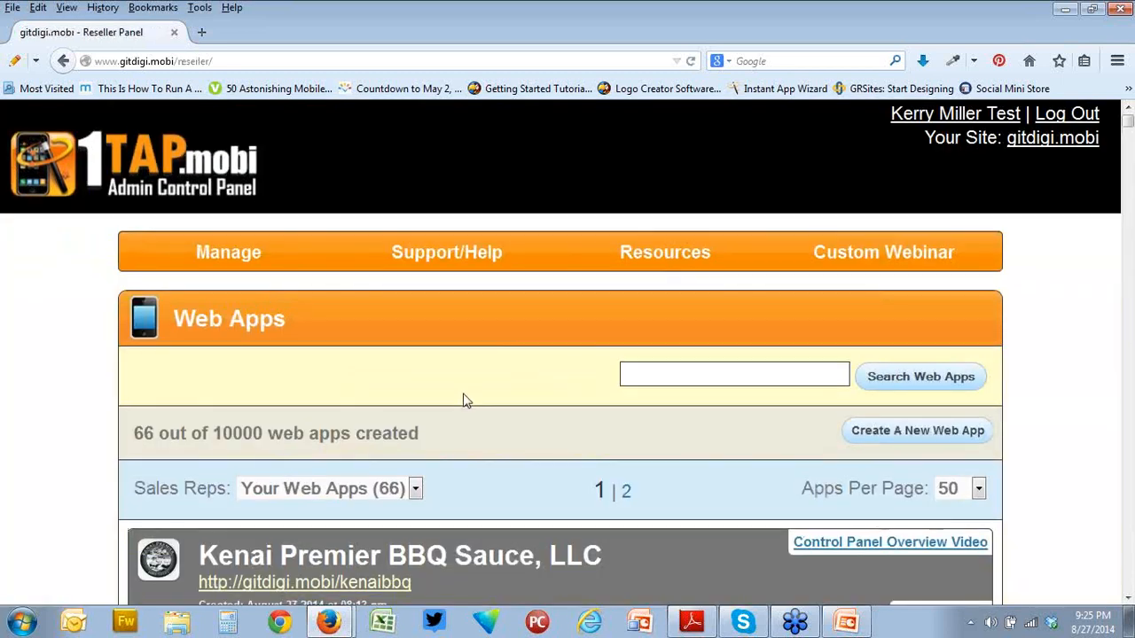
scroll(463, 400, "down", 2)
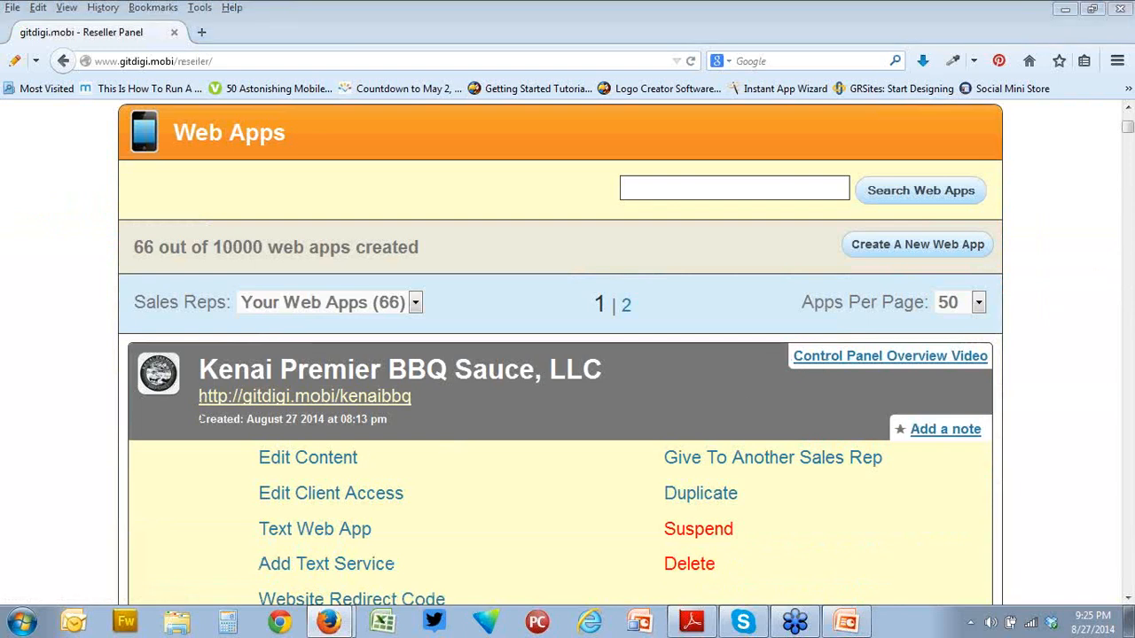
left_click(344, 463)
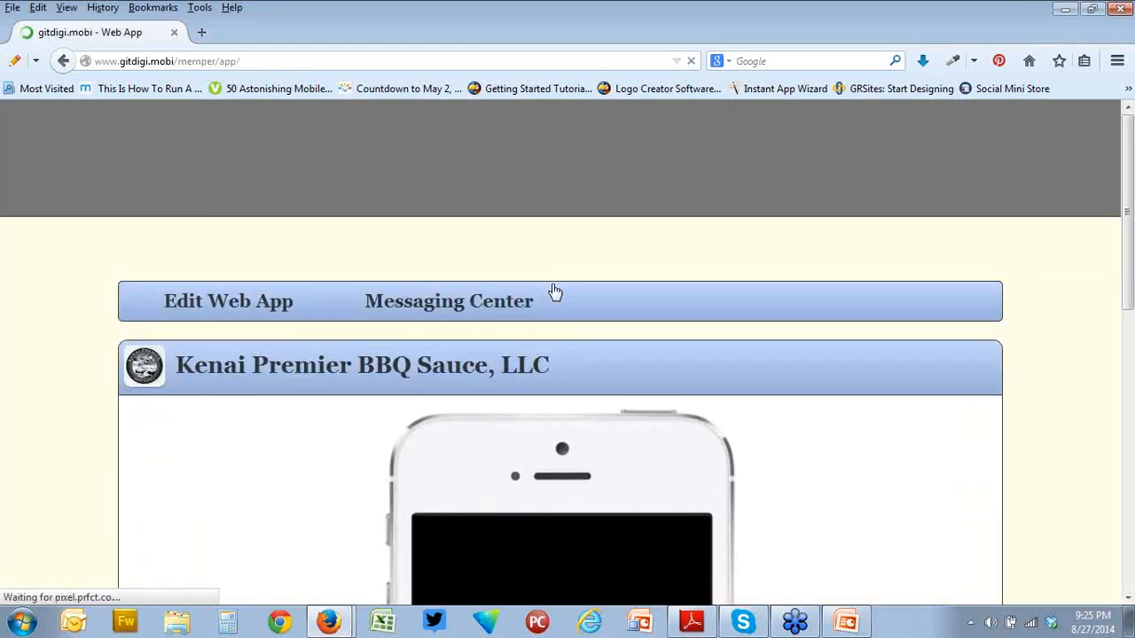
Open the General Settings and expand the Header section with its Settings group.
scroll(536, 314, "down", 2)
left_click(487, 343)
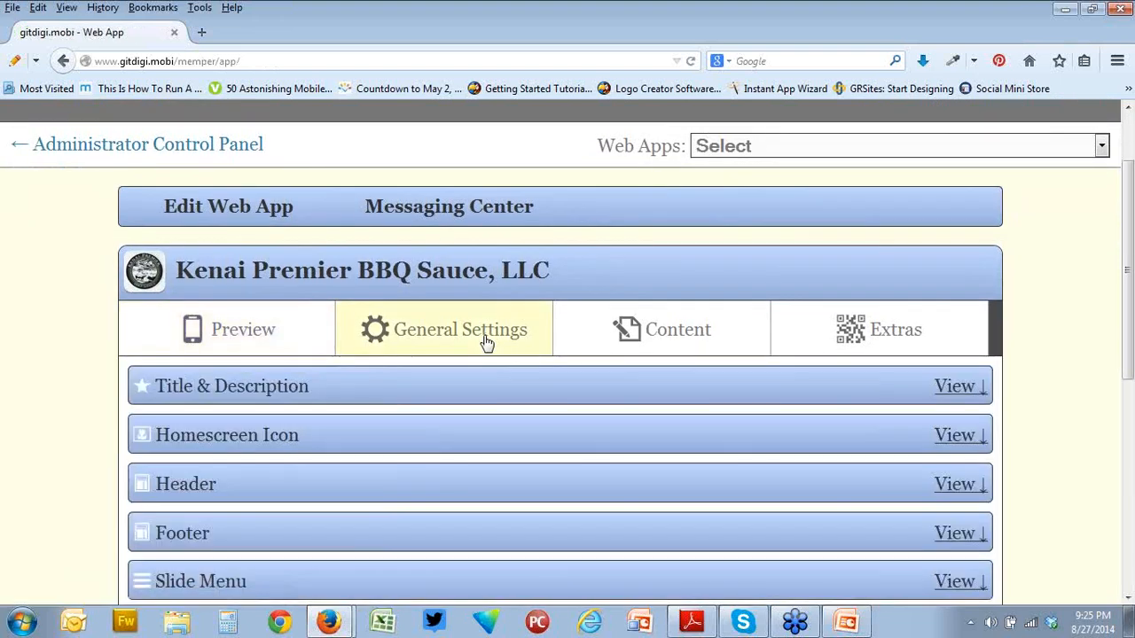
scroll(487, 343, "down", 6)
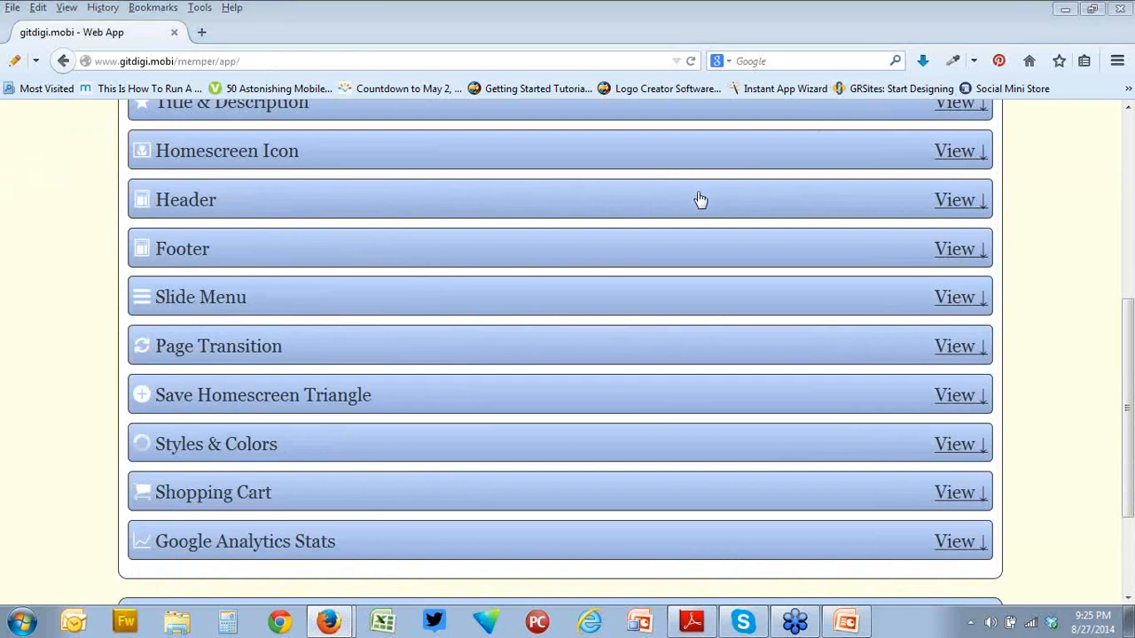
left_click(950, 204)
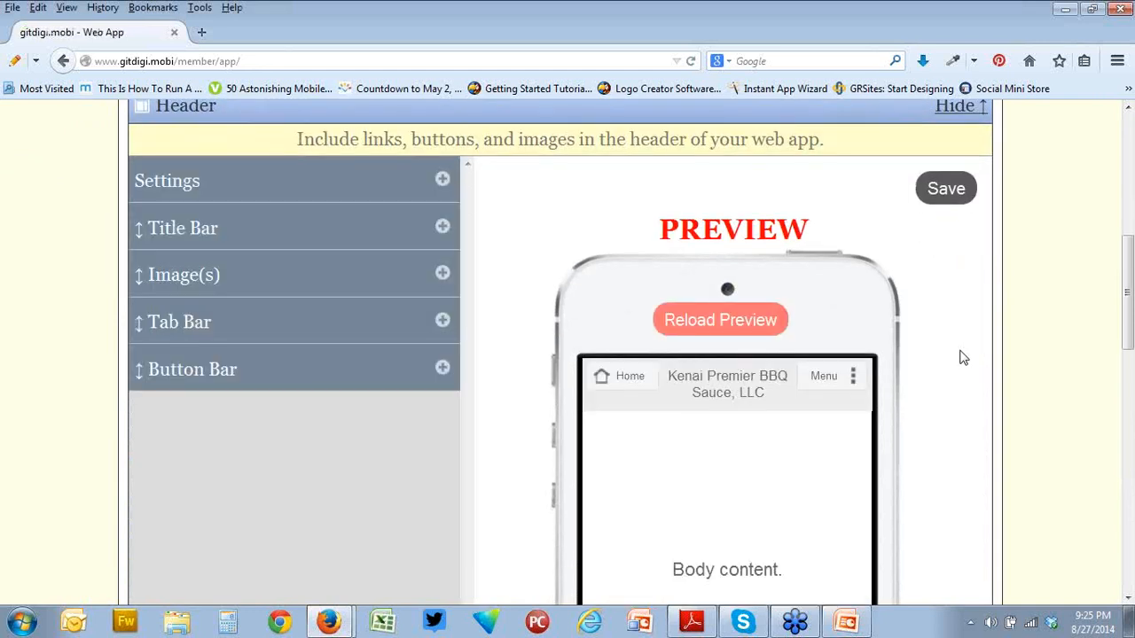
left_click(443, 182)
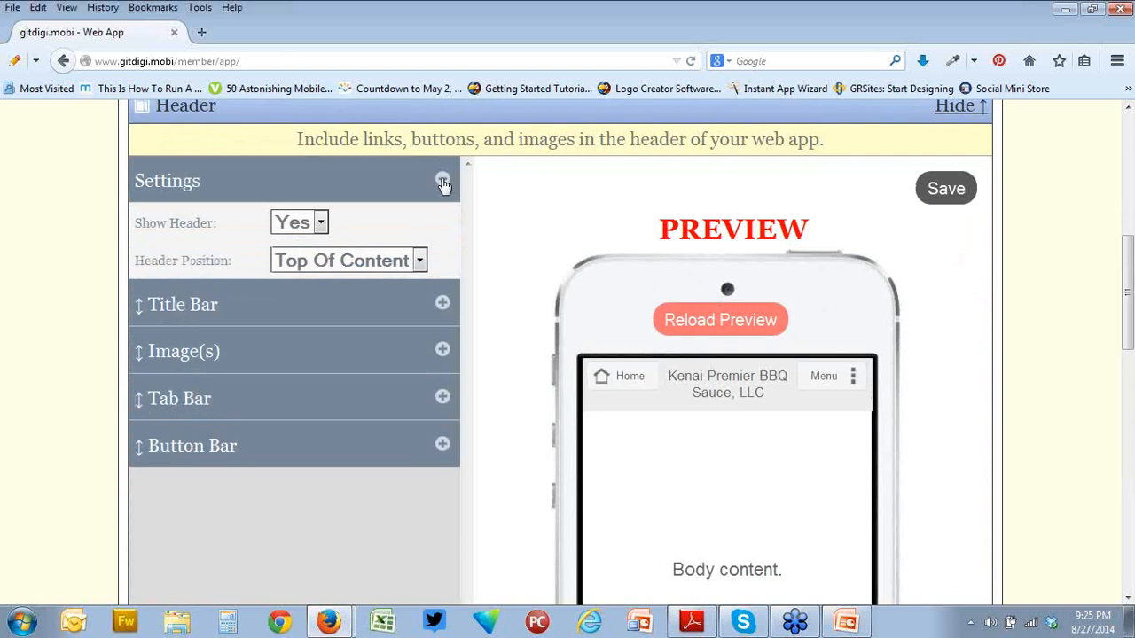
Switch Show Header to No and back to Yes twice, comparing the header area in the phone preview.
left_click(321, 223)
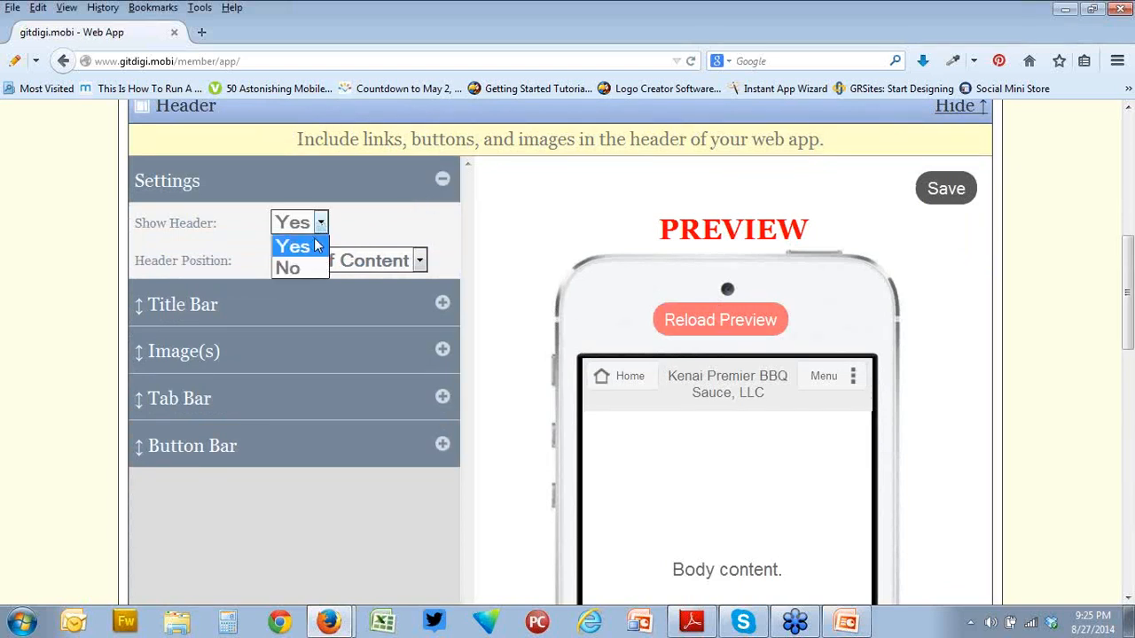
left_click(302, 267)
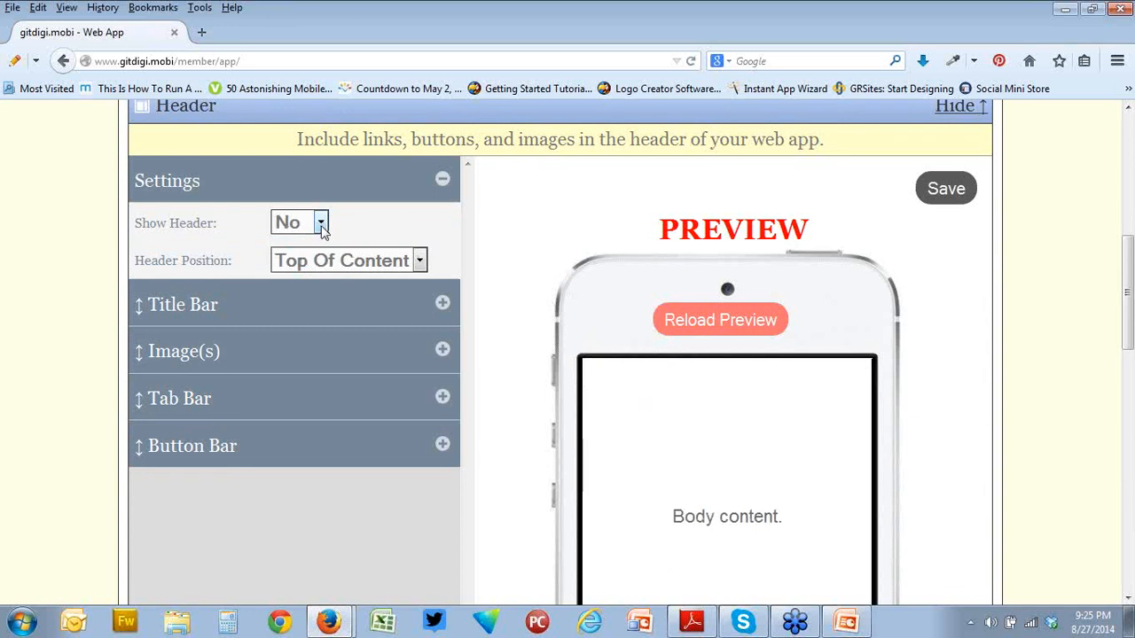
left_click(321, 223)
left_click(296, 247)
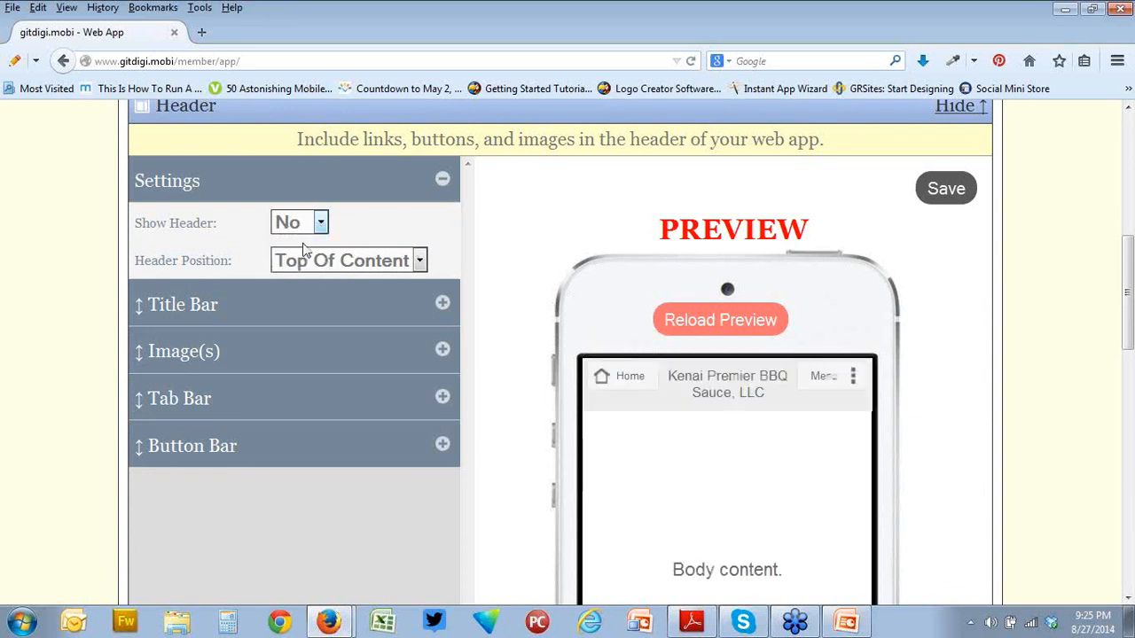
left_click(780, 338)
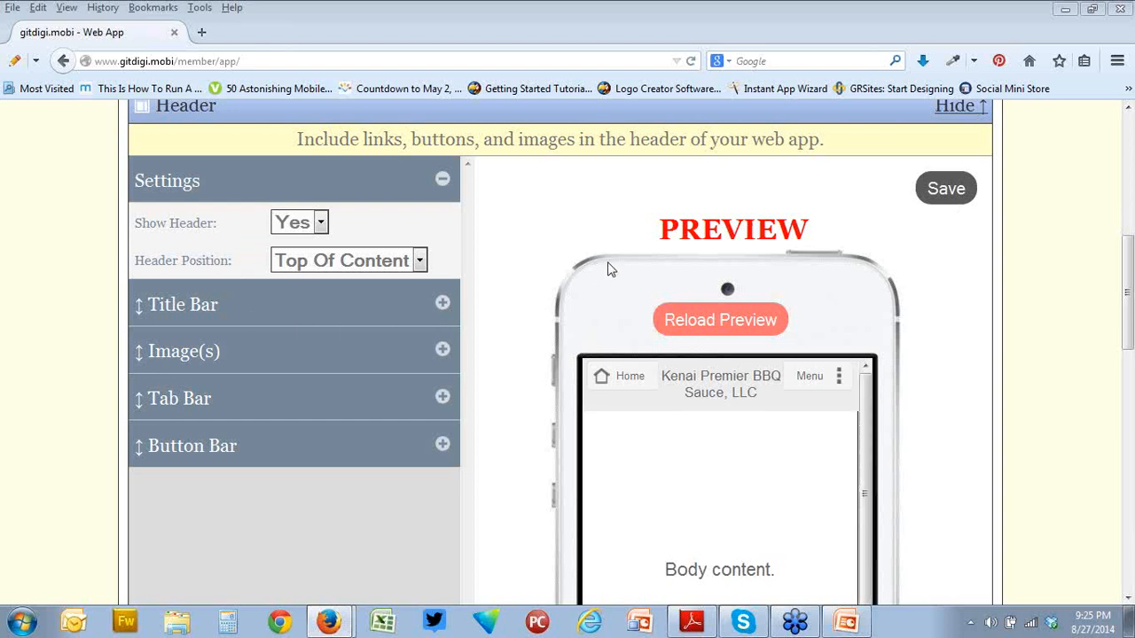
left_click(321, 225)
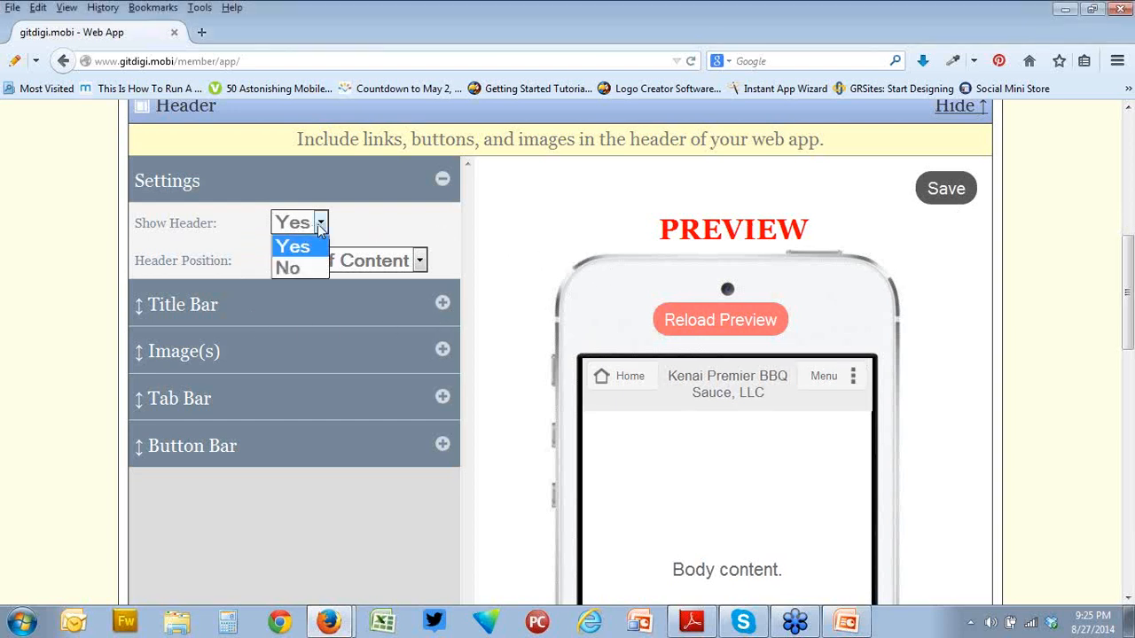
left_click(302, 268)
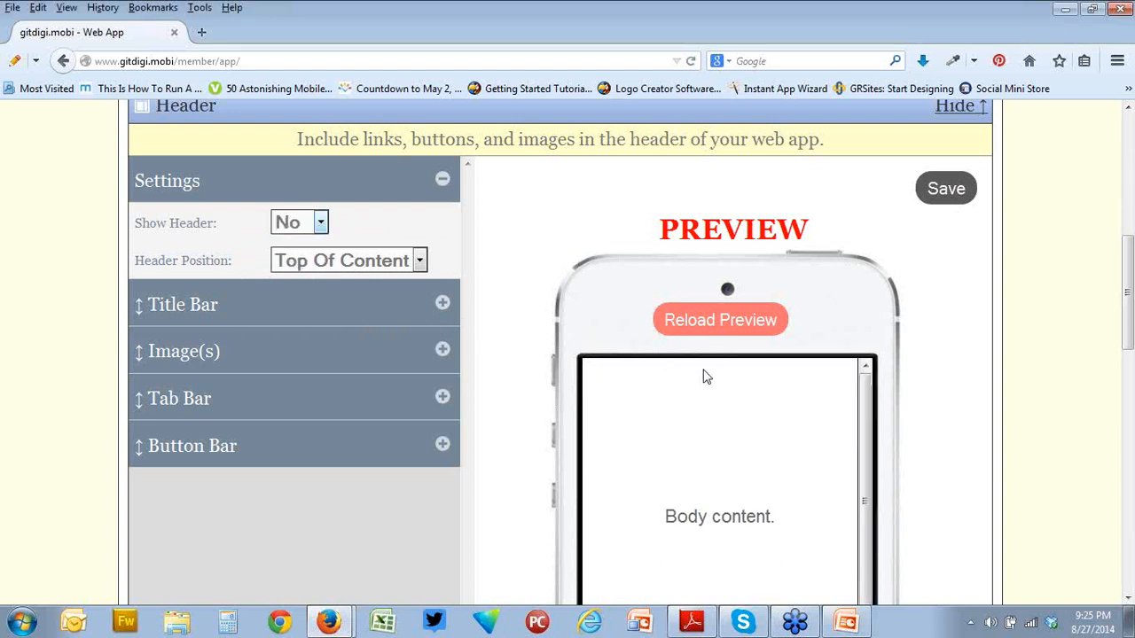
left_click(321, 224)
left_click(312, 243)
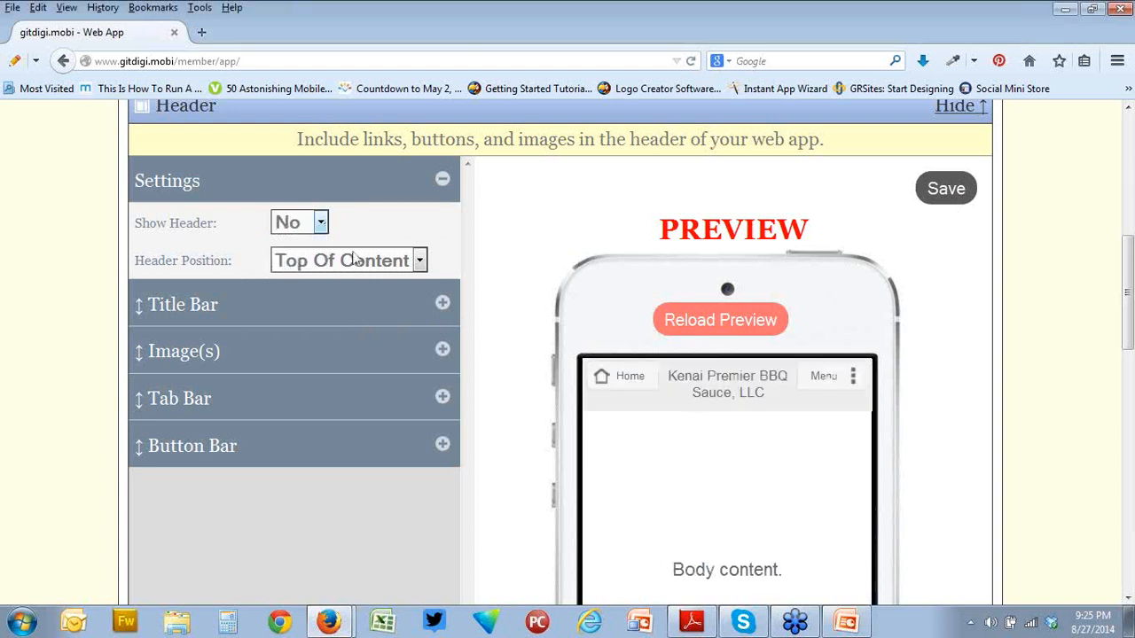
Try the Top Of Screen header position in the preview, then restore Top Of Content.
left_click(419, 261)
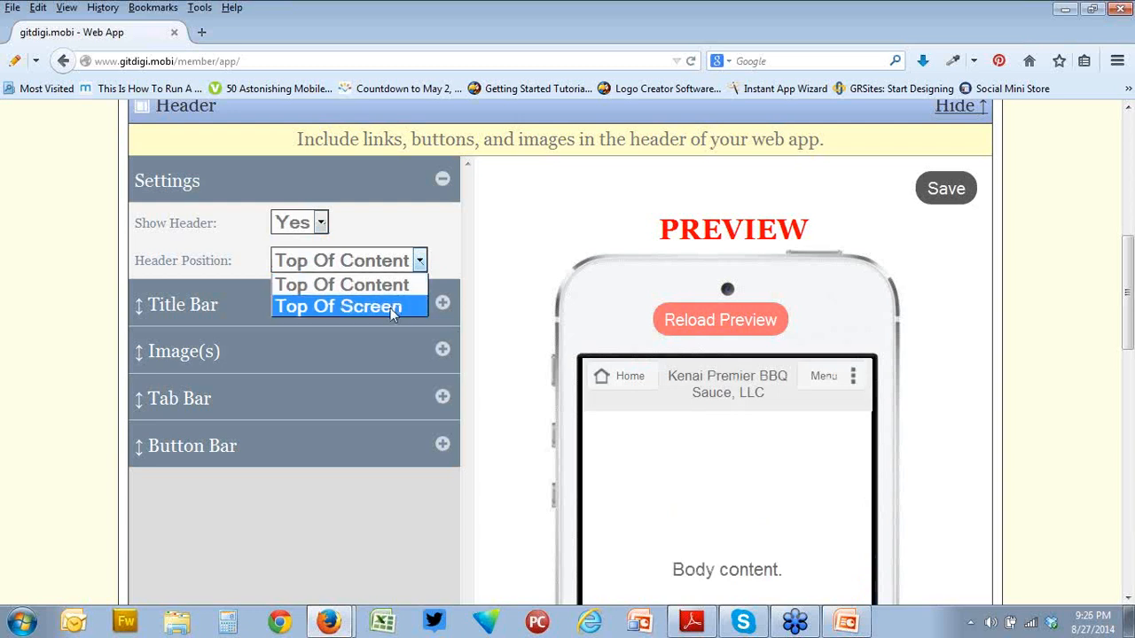
left_click(393, 307)
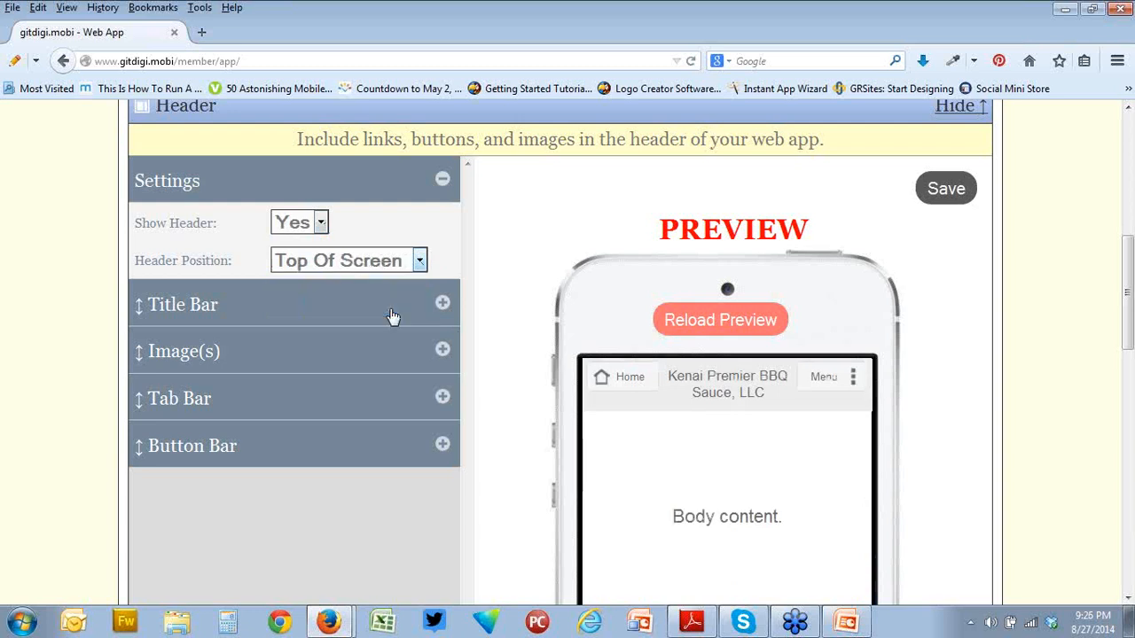
left_click(420, 260)
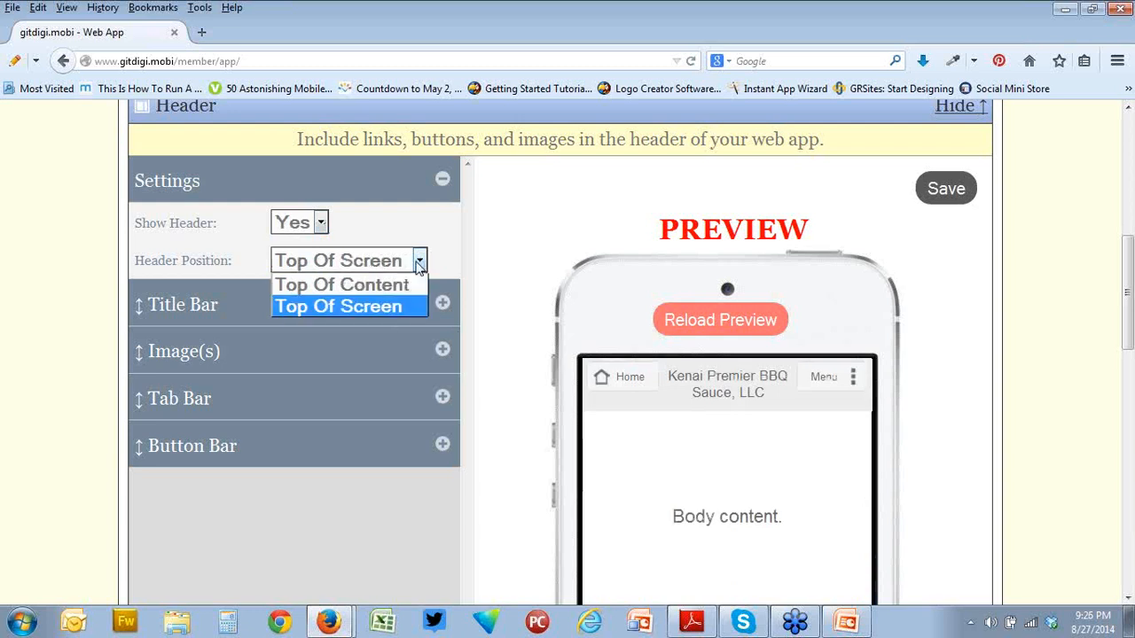
left_click(396, 286)
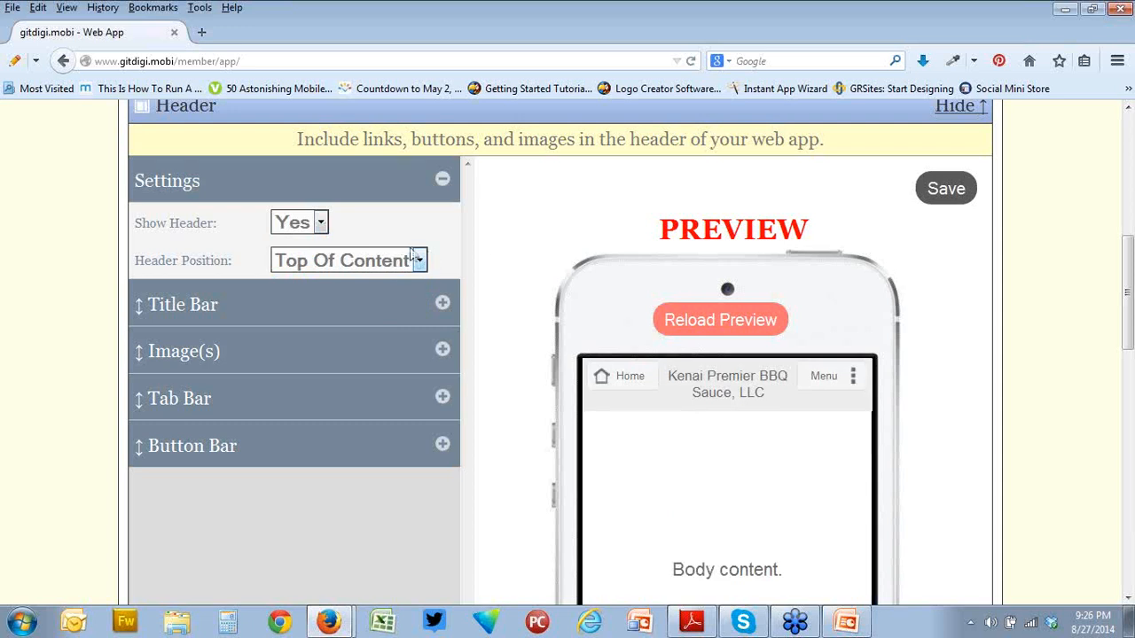
Collapse the header Settings, expand the Title Bar's Left Button and review its page link options, keeping Home Page.
left_click(444, 181)
left_click(442, 225)
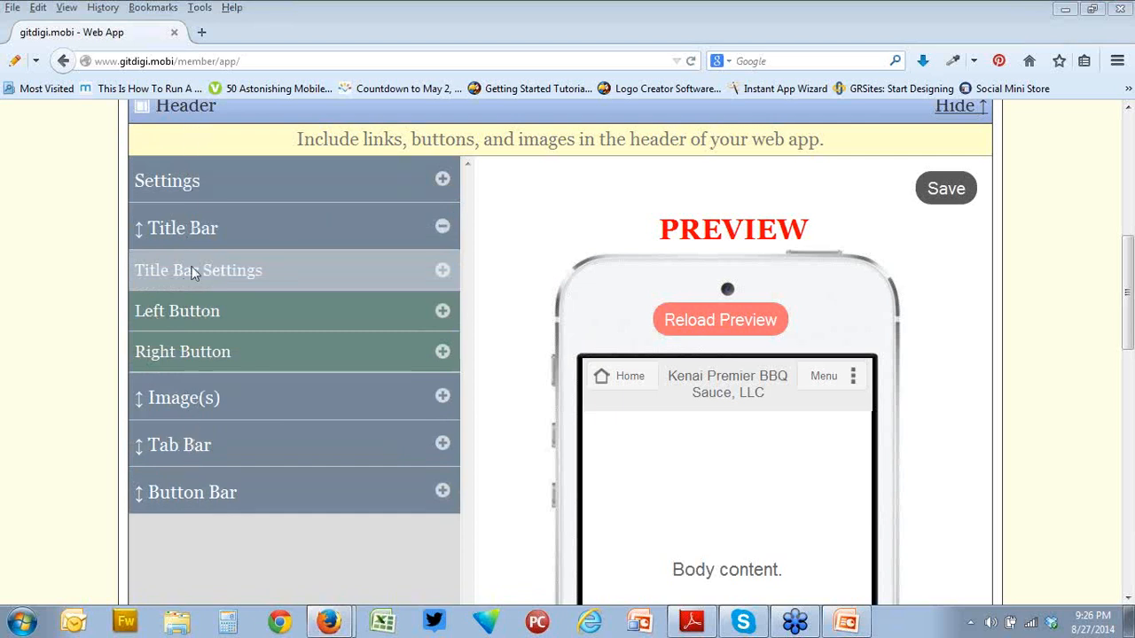
left_click(442, 314)
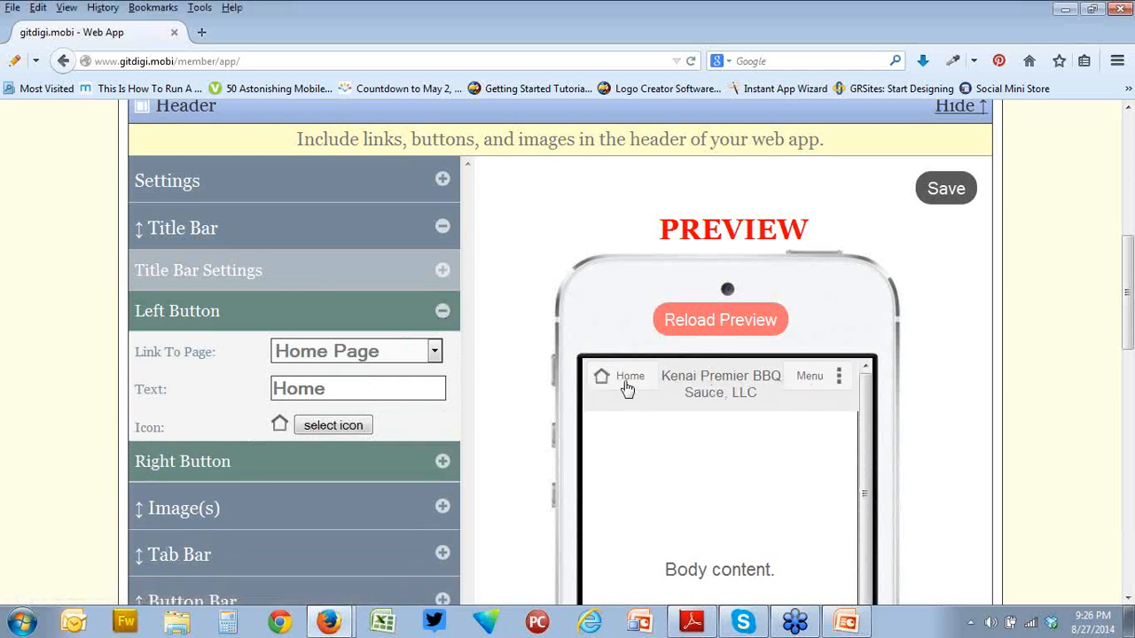
left_click(437, 353)
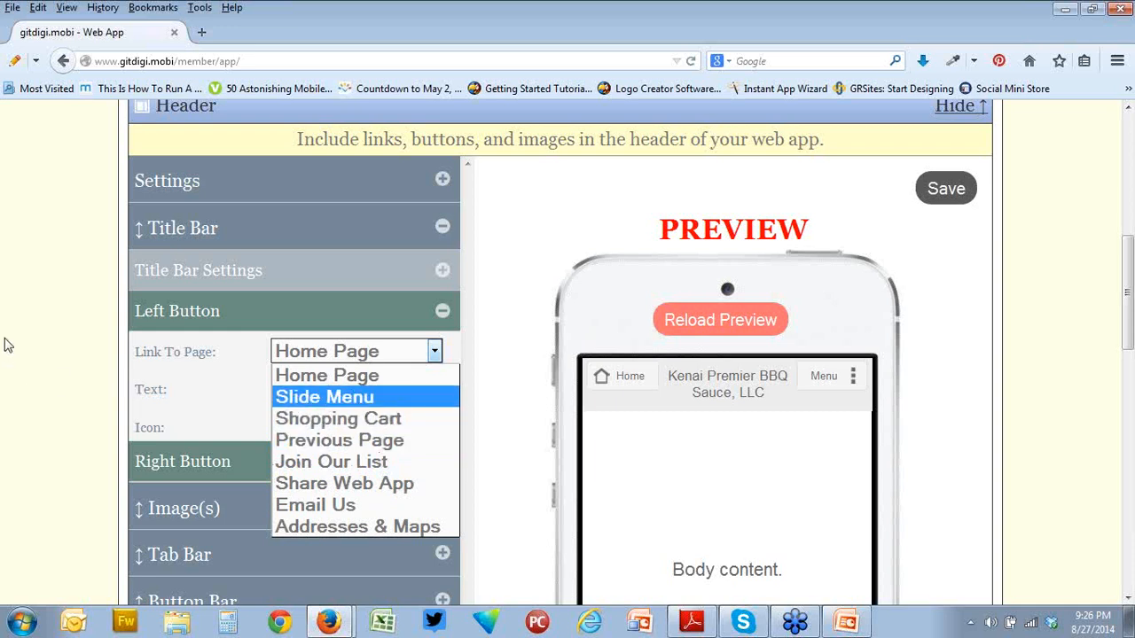
left_click(326, 375)
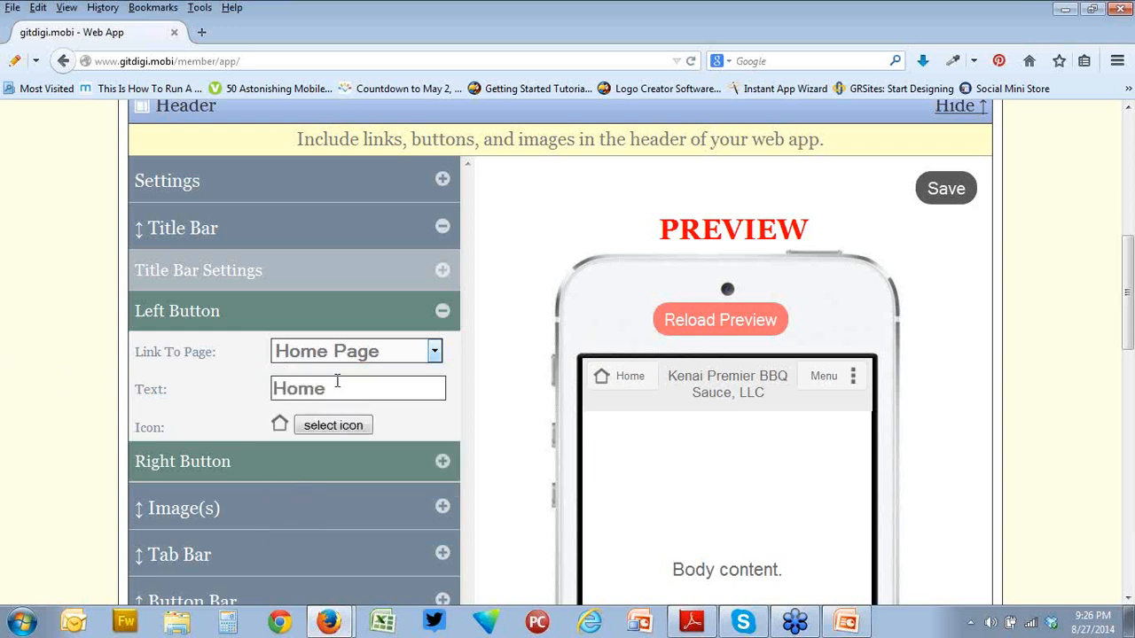
Try the Menu button in the header's phone preview, reloading the preview between attempts.
left_click(839, 379)
left_click(612, 322)
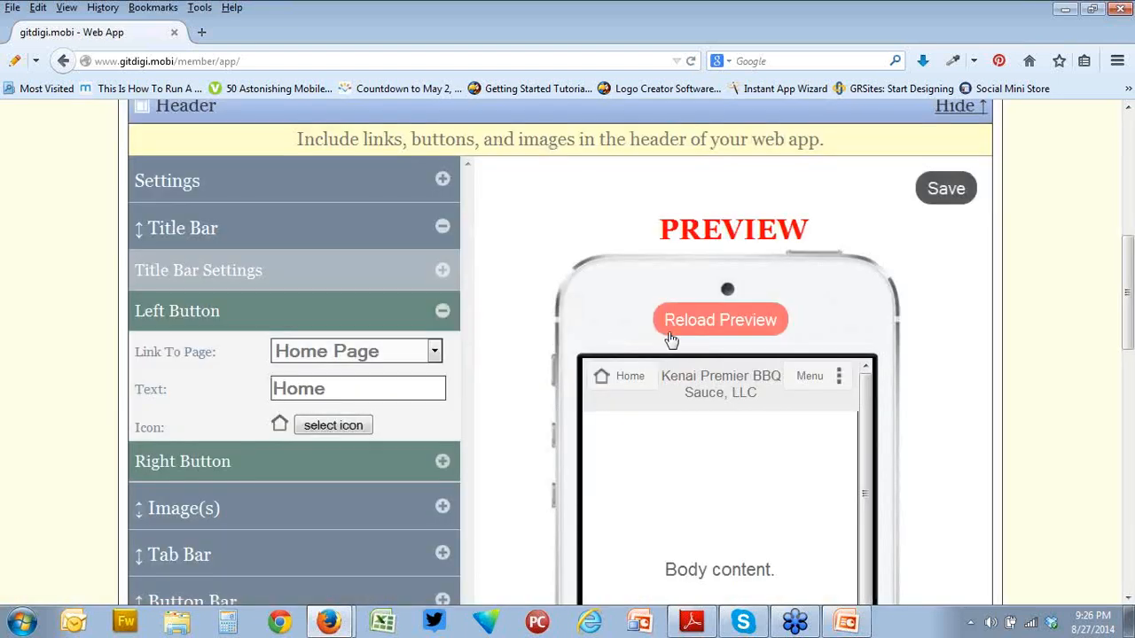
left_click(722, 332)
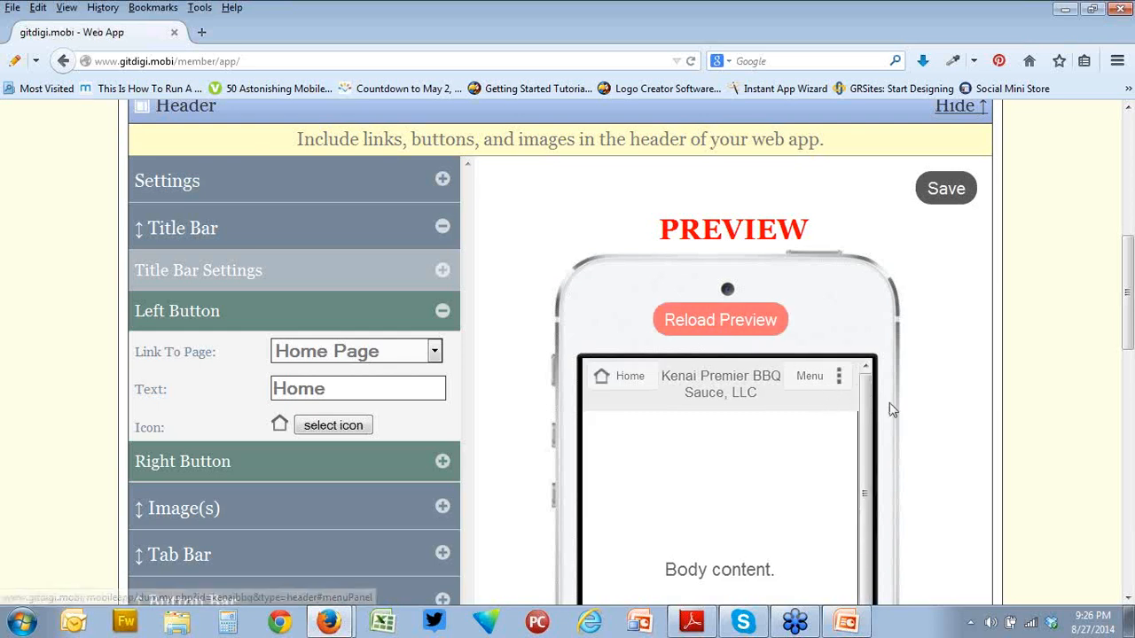
left_click(834, 375)
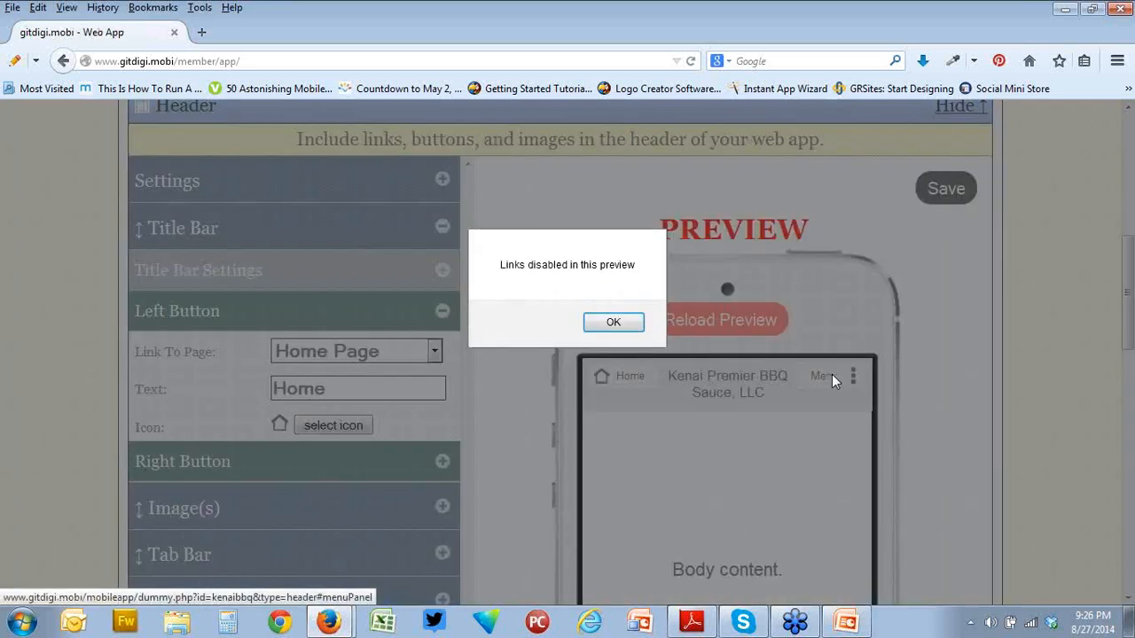
left_click(613, 323)
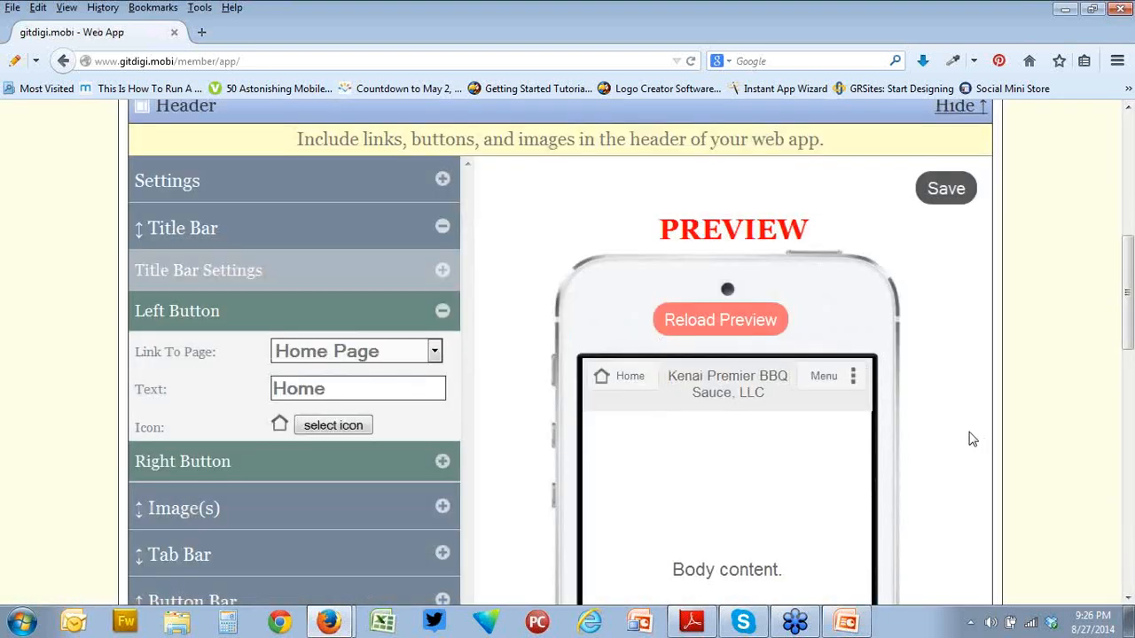
Try Previous Page as the page link of the Title Bar's Right Button, then restore Slide Menu.
scroll(971, 439, "down", 2)
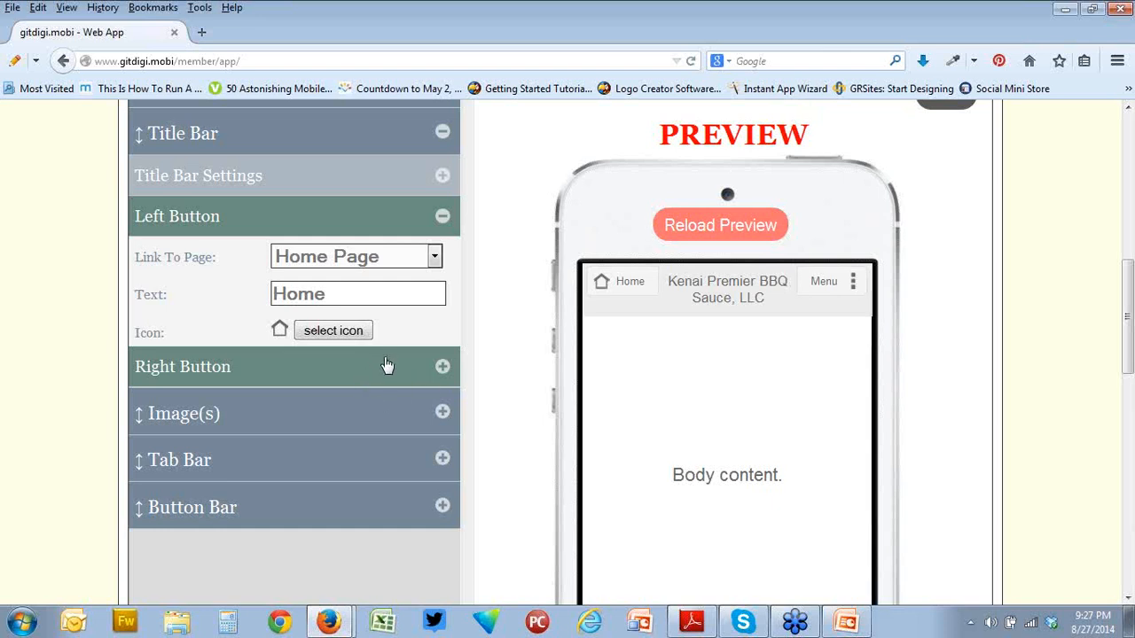
left_click(441, 217)
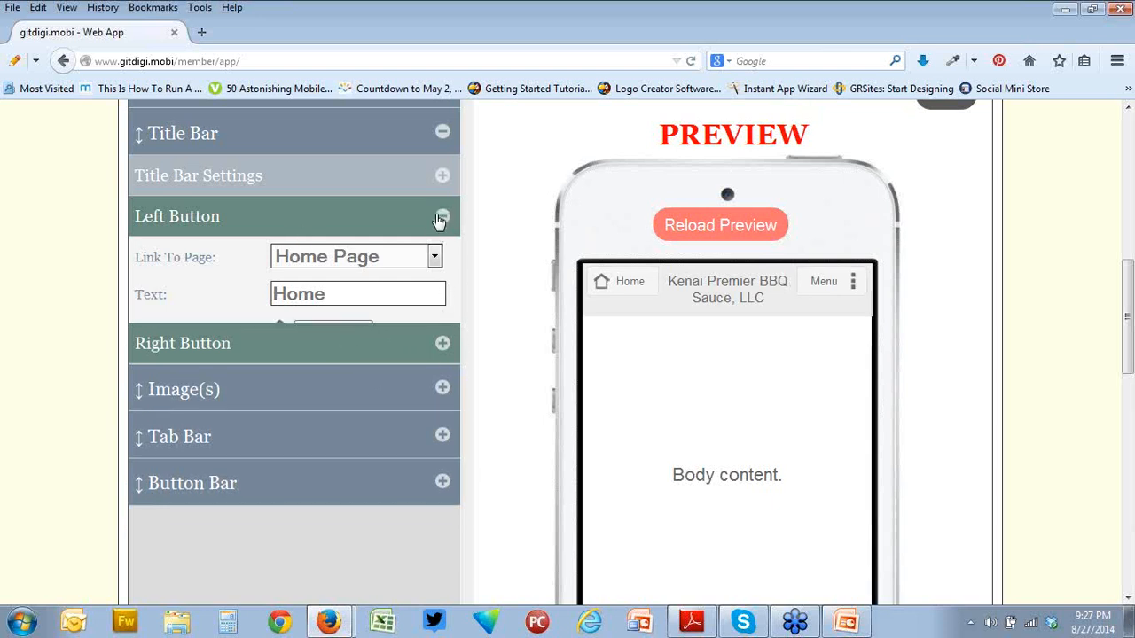
left_click(443, 257)
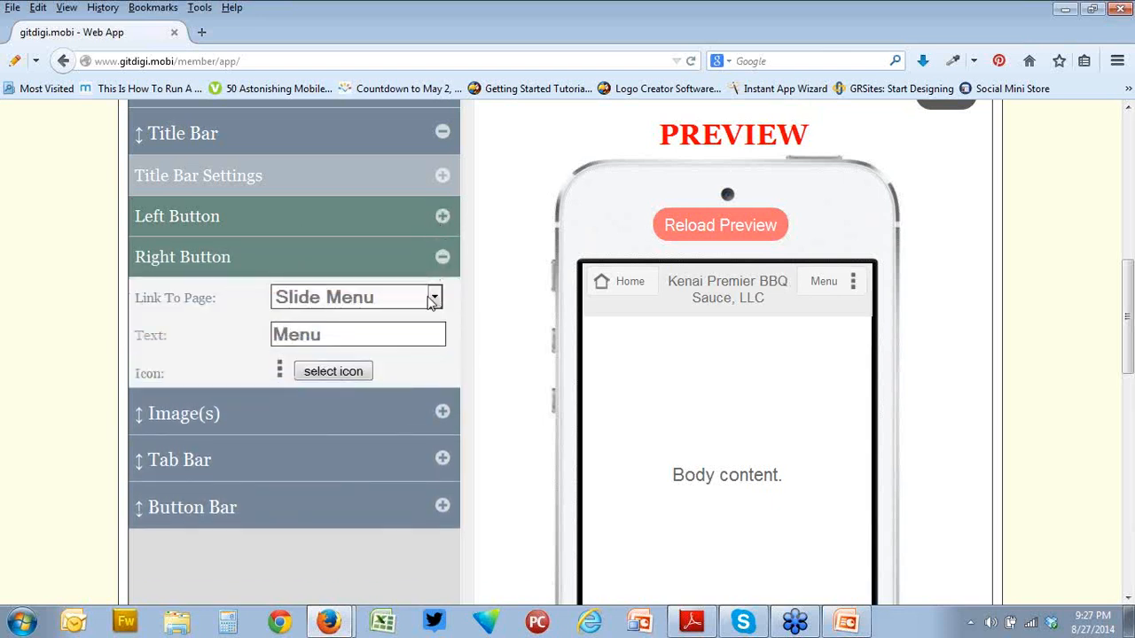
left_click(436, 300)
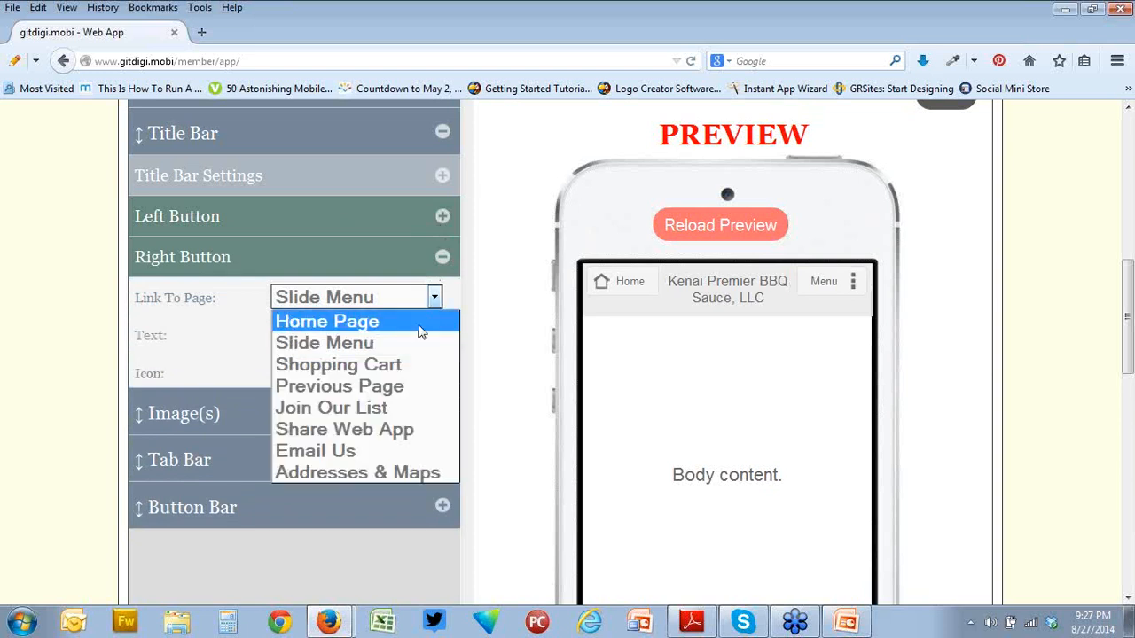
left_click(385, 386)
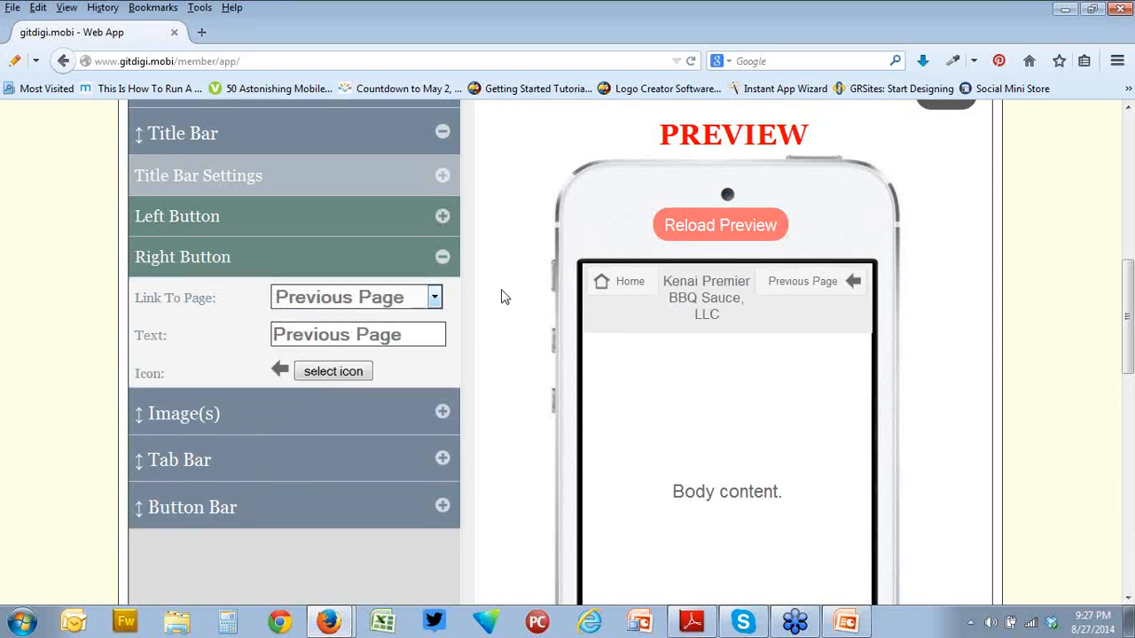
left_click(437, 299)
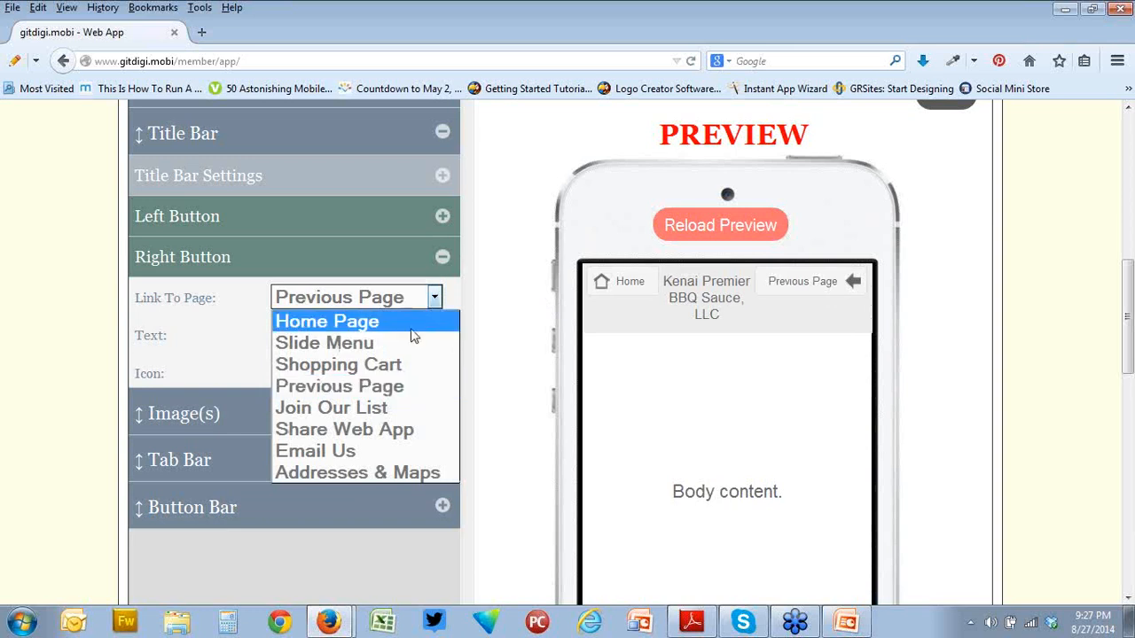
left_click(372, 351)
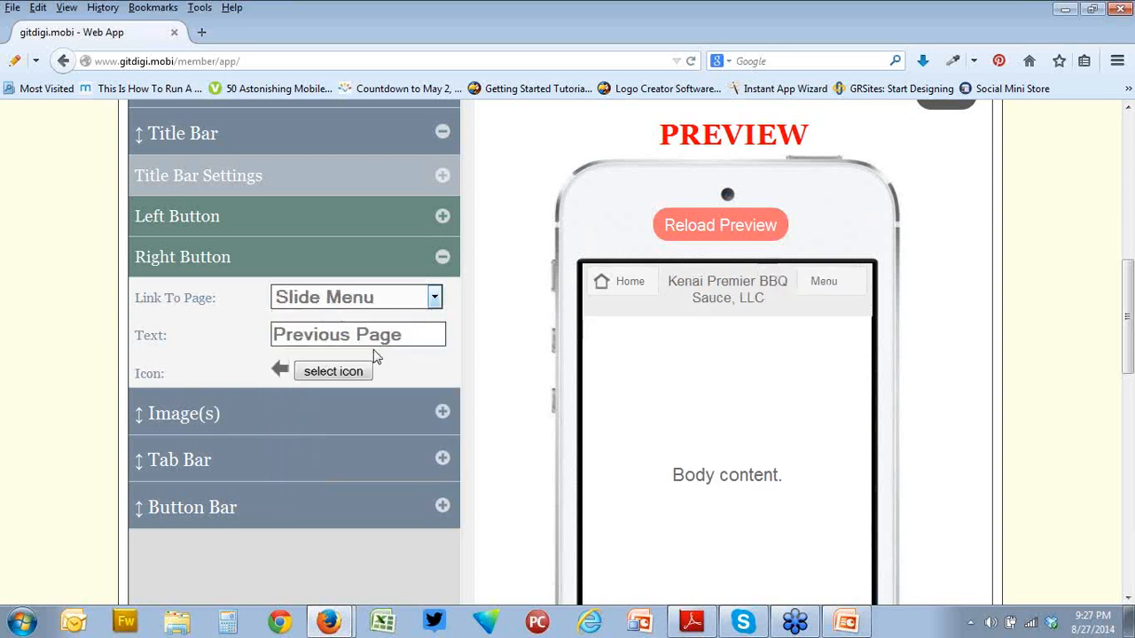
Add the image Decal3.png to the header's Image(s) section, keeping its page link at N/A.
left_click(442, 413)
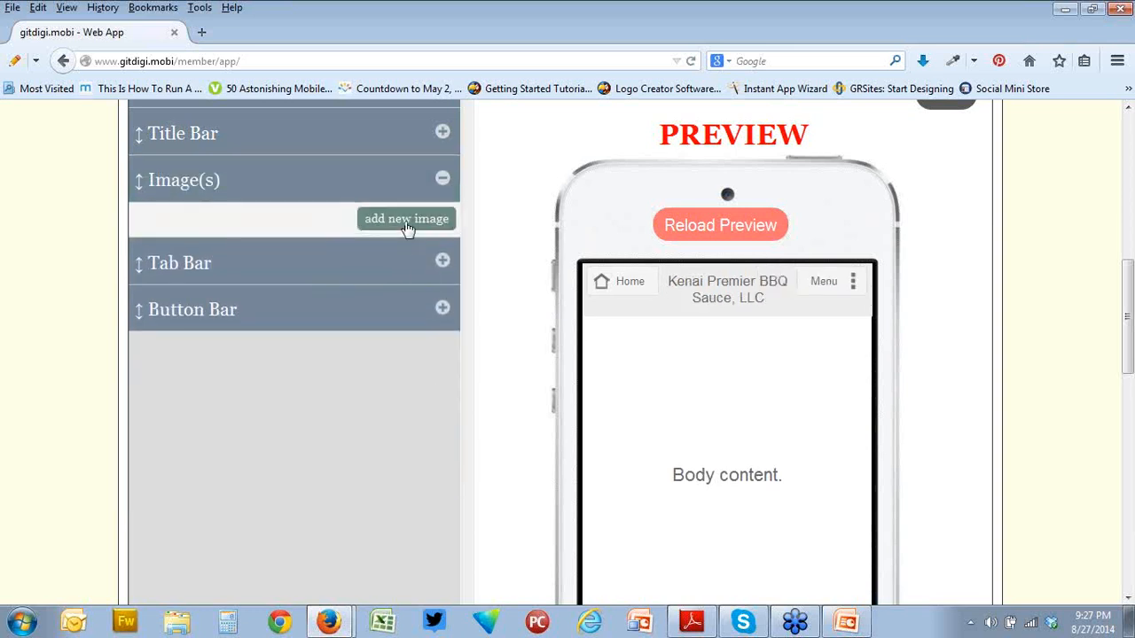
left_click(406, 220)
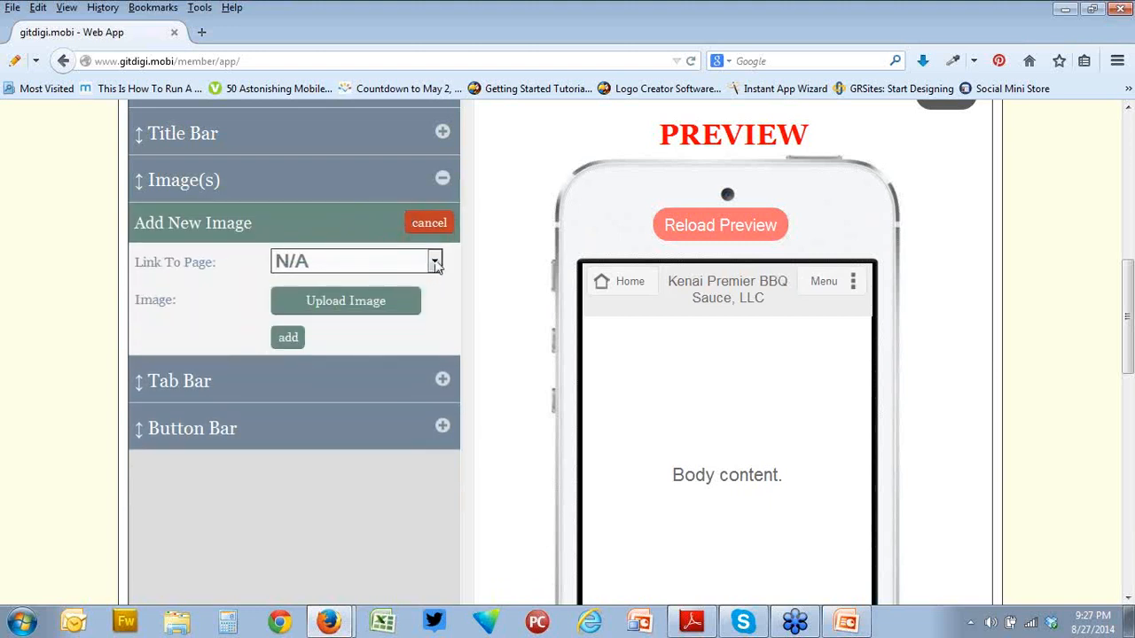
left_click(434, 263)
left_click(435, 266)
left_click(325, 306)
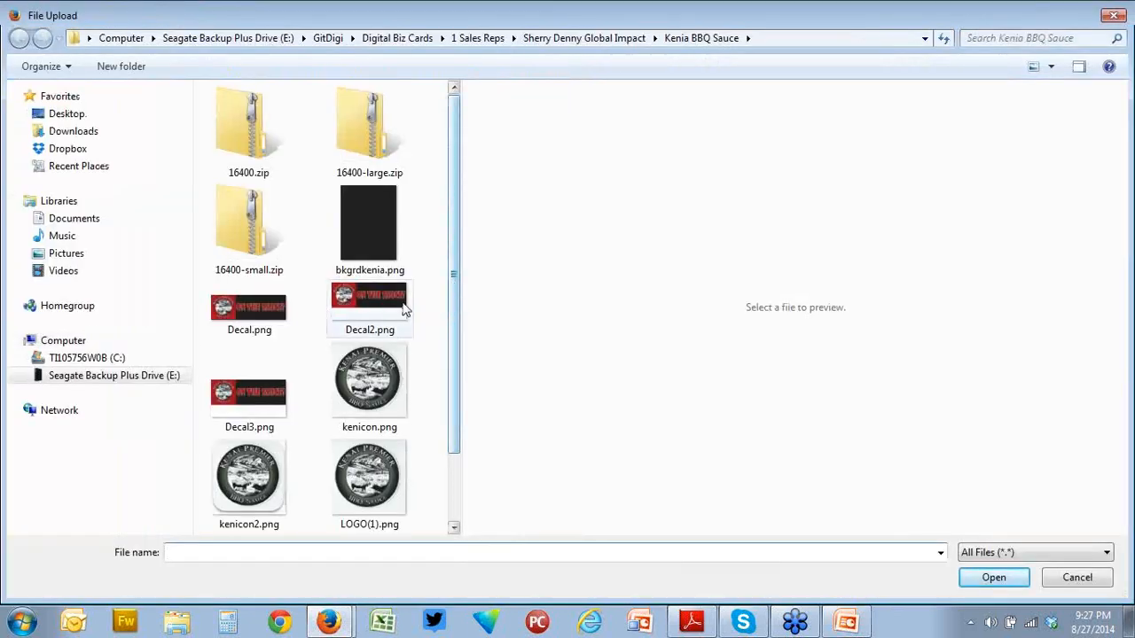
left_click(251, 418)
double_click(249, 415)
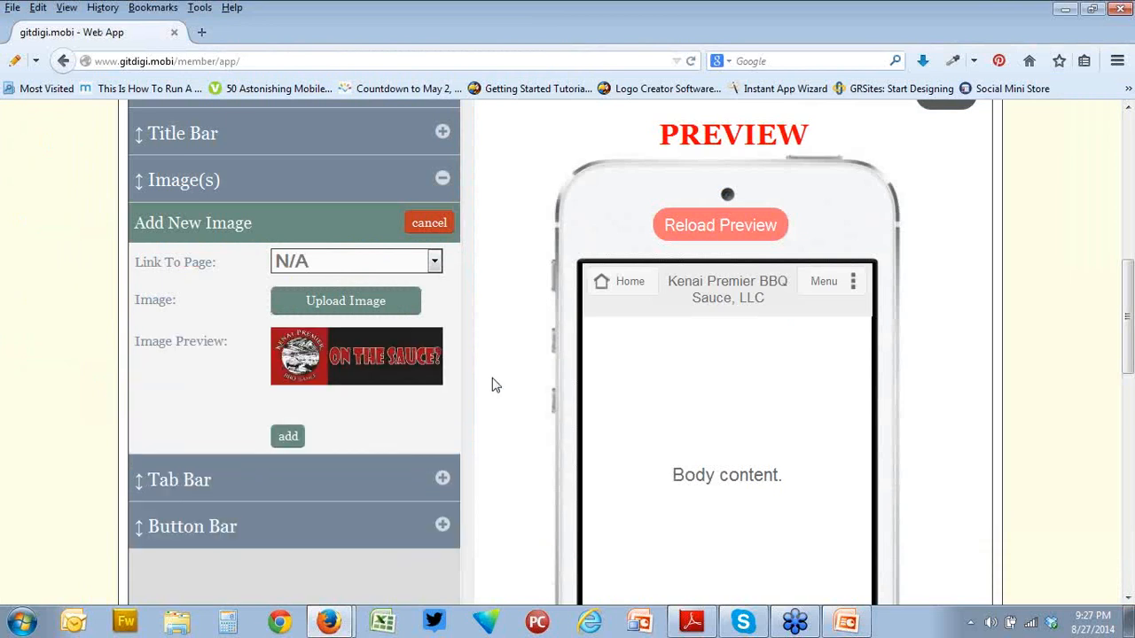
left_click(292, 439)
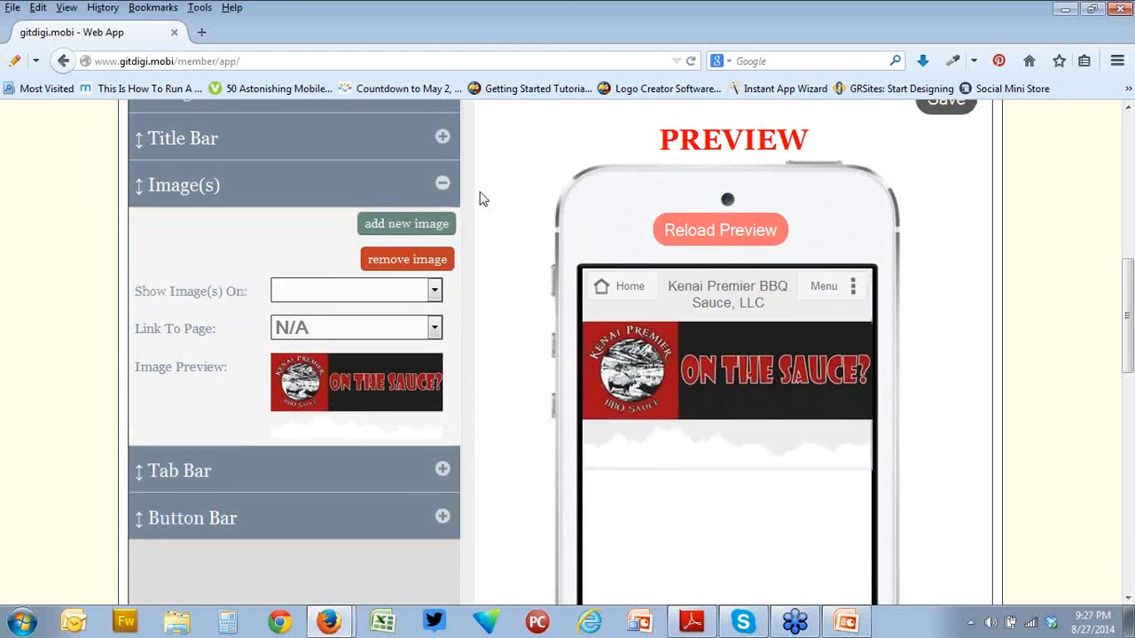
Try the Top Of Screen header position with the banner image in place, then return it to Top Of Content.
scroll(463, 202, "up", 2)
left_click(442, 181)
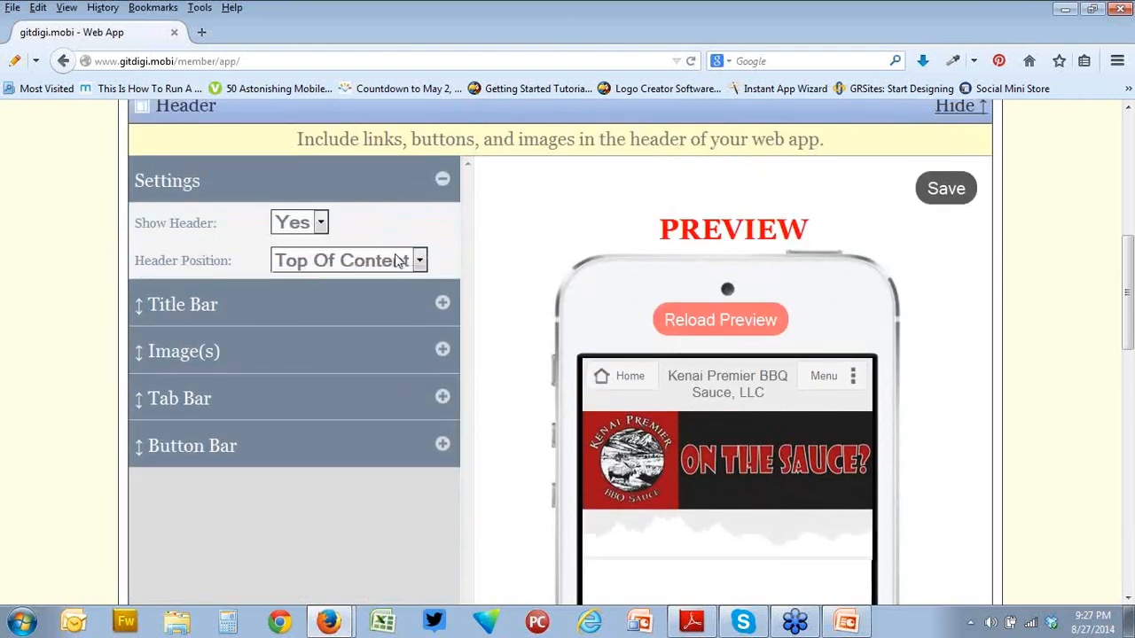
left_click(424, 261)
left_click(397, 305)
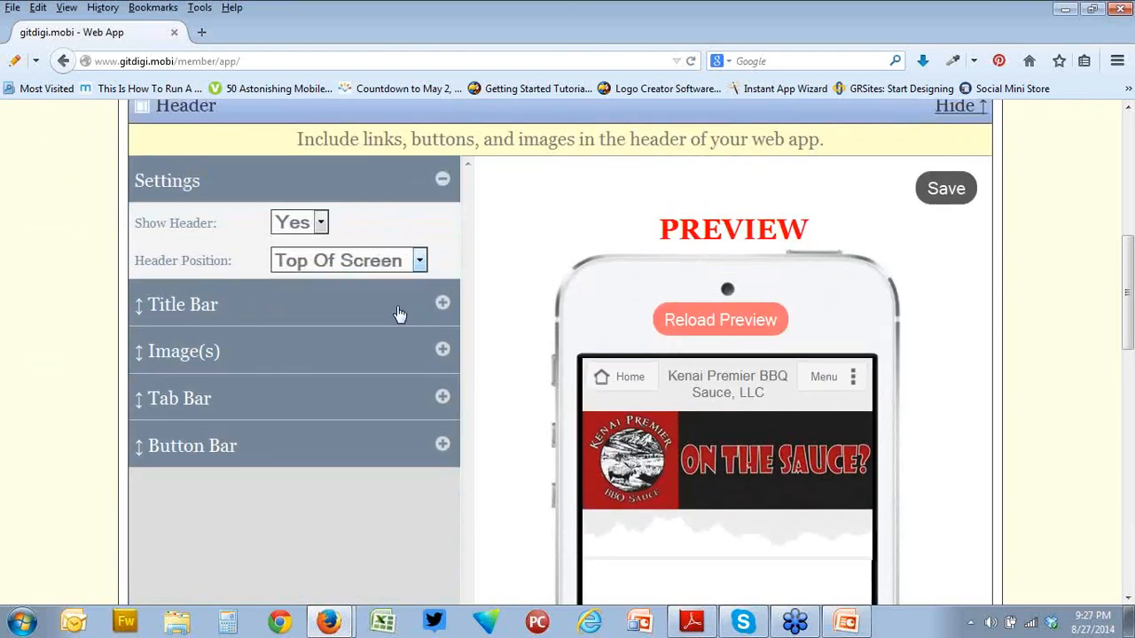
left_click(422, 260)
left_click(406, 283)
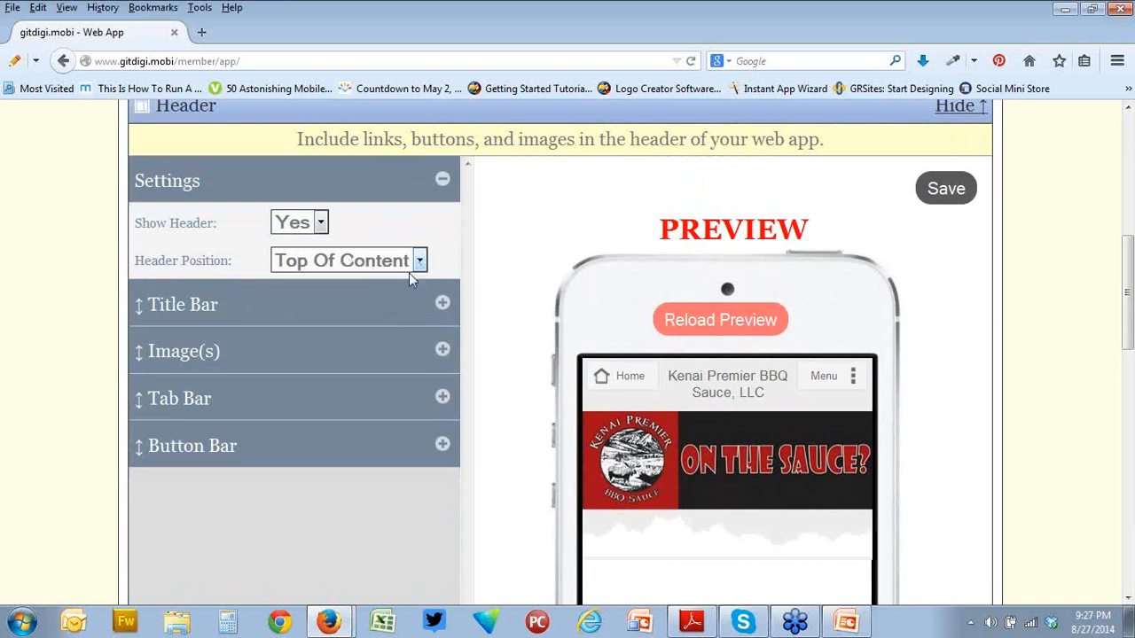
Set Show Header to No, reload the phone preview, and set Show Header back to Yes.
left_click(321, 227)
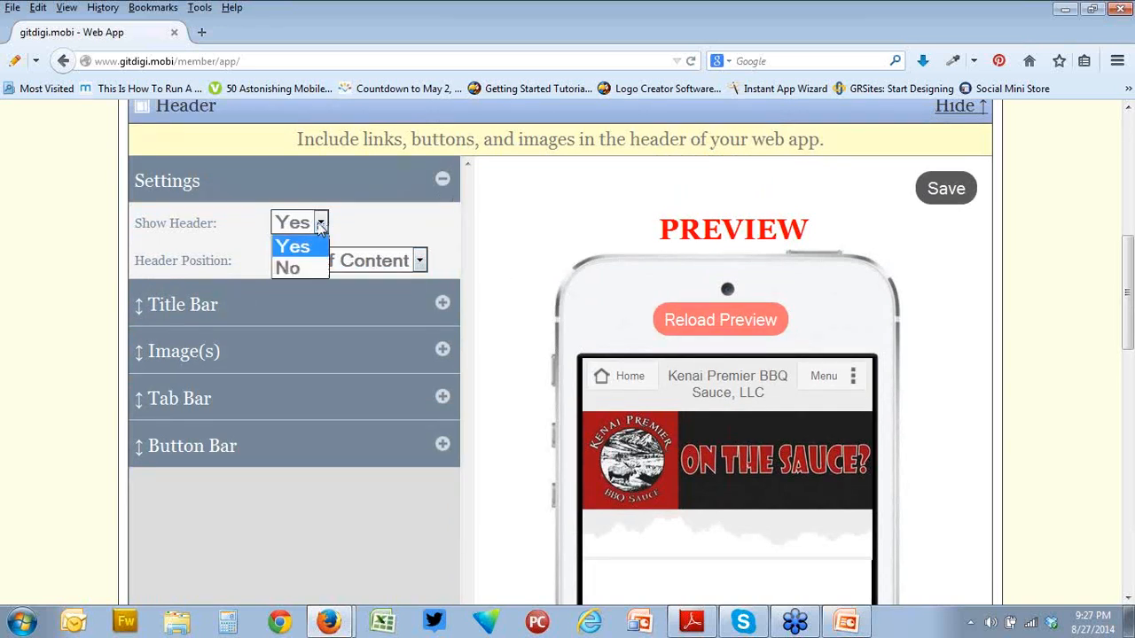
left_click(301, 267)
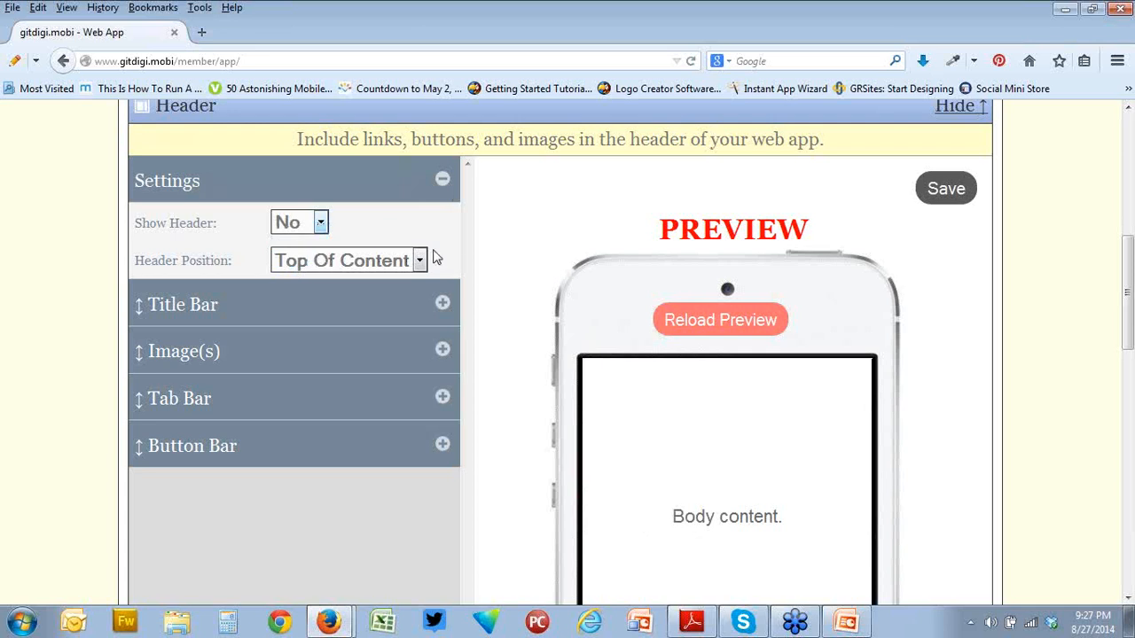
left_click(658, 320)
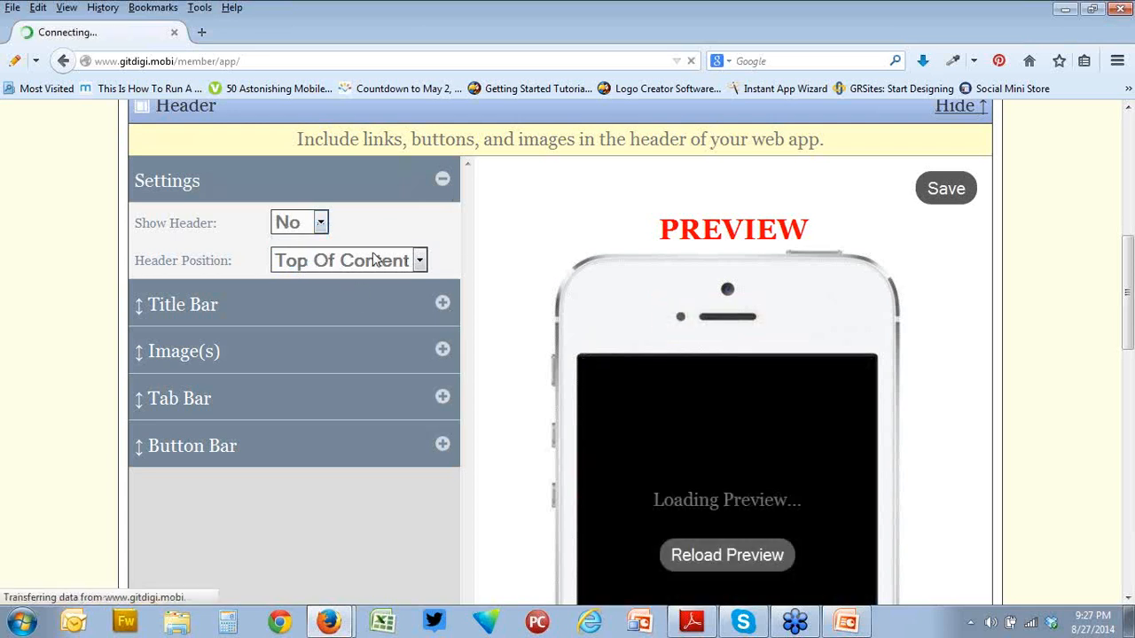
left_click(321, 227)
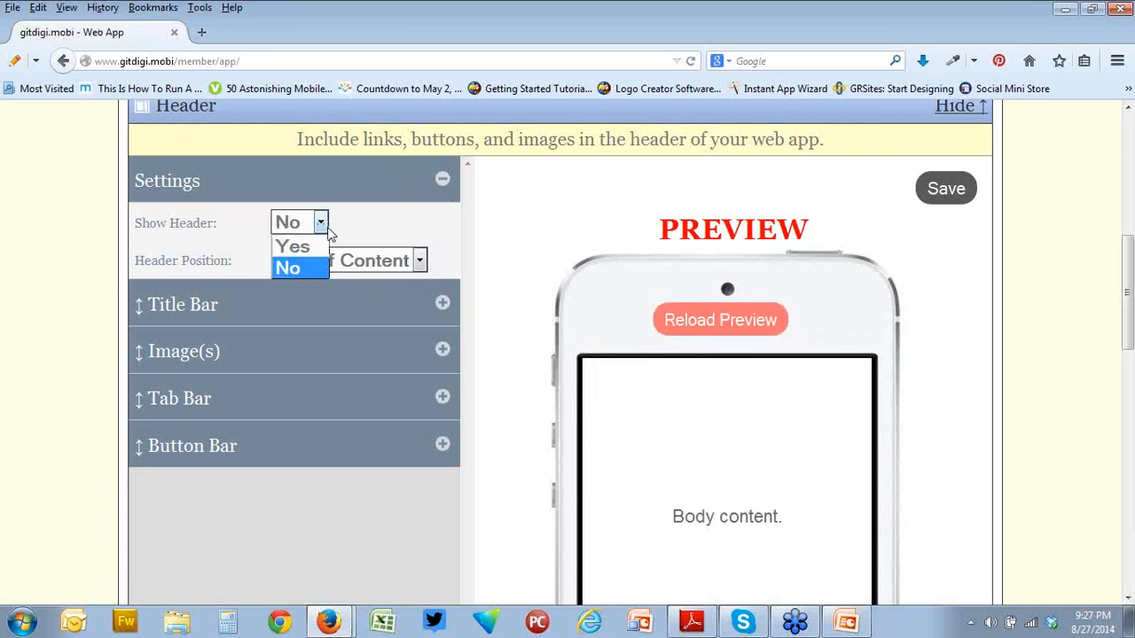
left_click(311, 248)
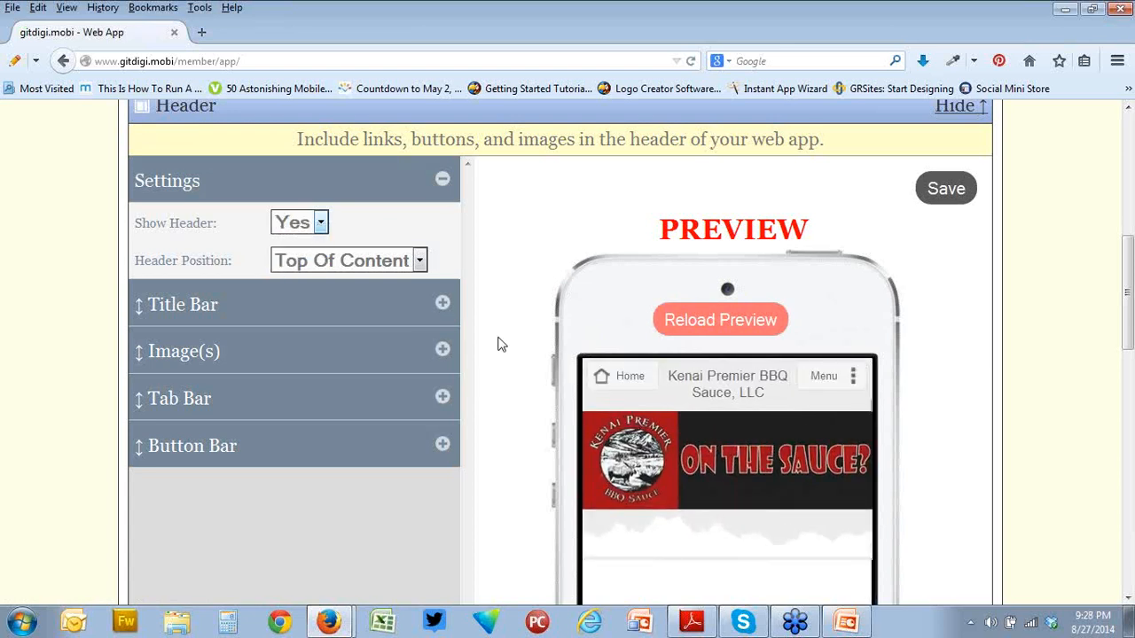
Add a tab link to Home Page in the header's Tab Bar, keeping the default text and icon.
scroll(499, 343, "down", 2)
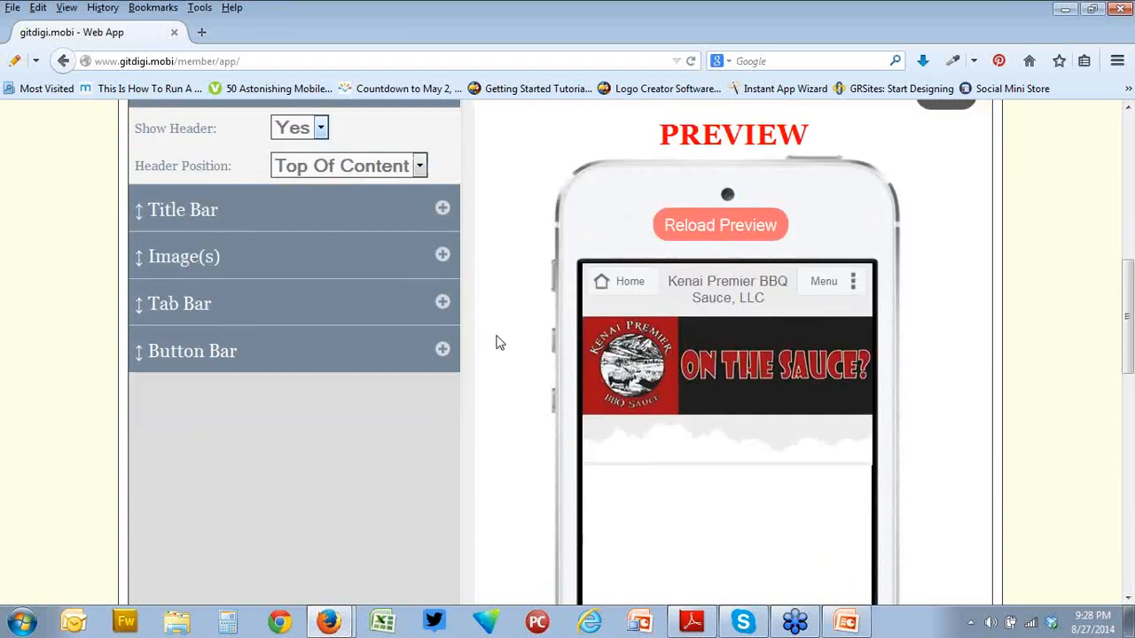
left_click(443, 304)
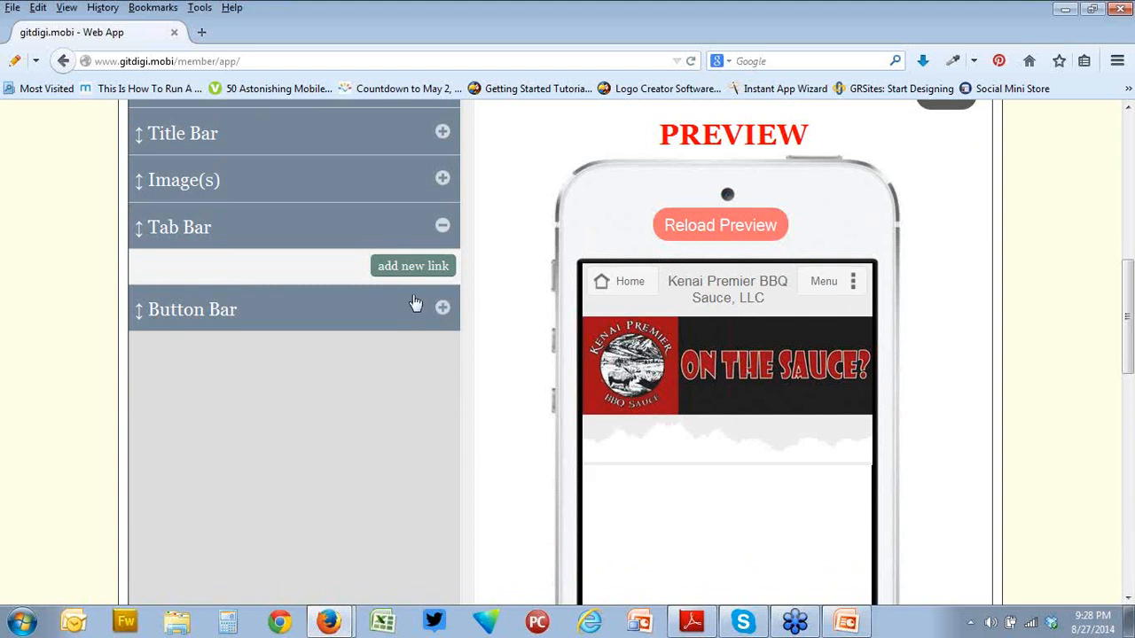
left_click(413, 266)
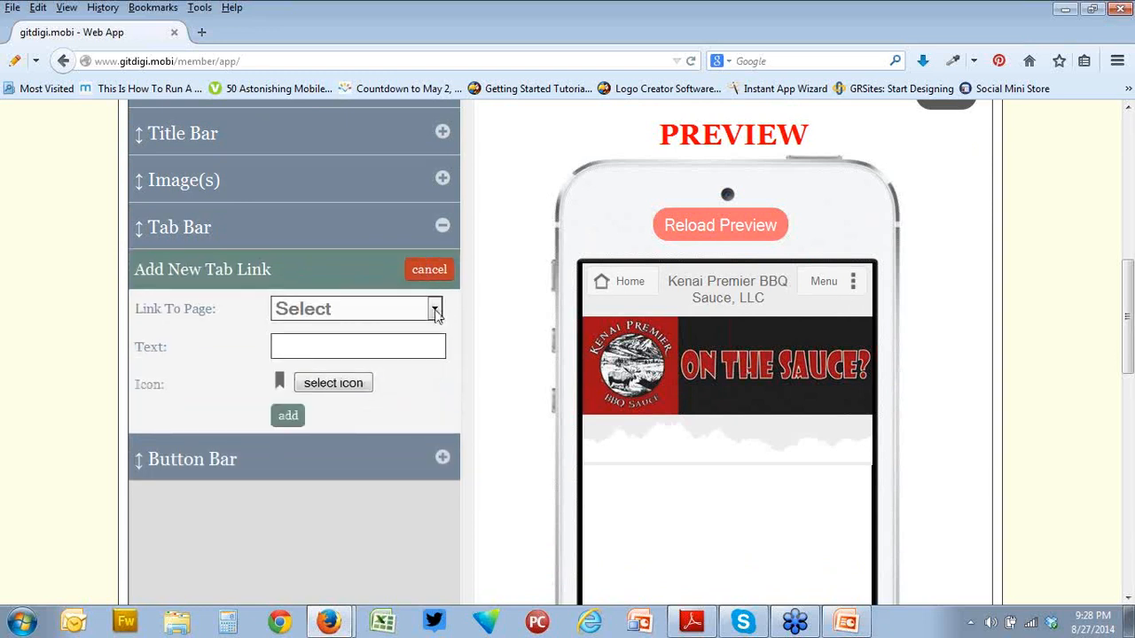
left_click(434, 310)
left_click(386, 356)
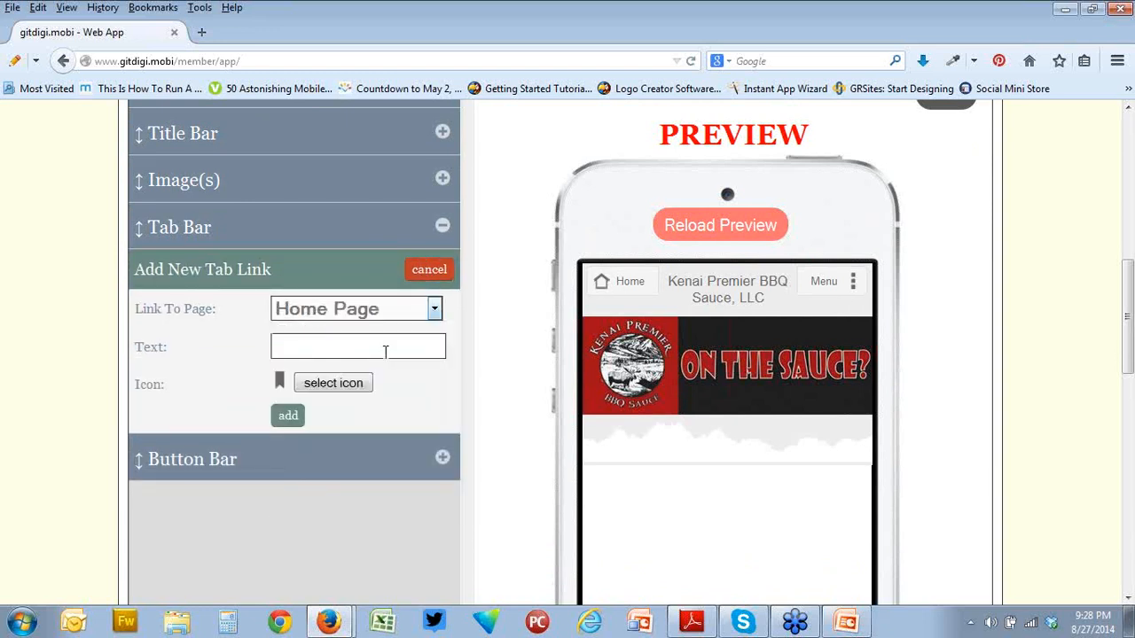
left_click(290, 418)
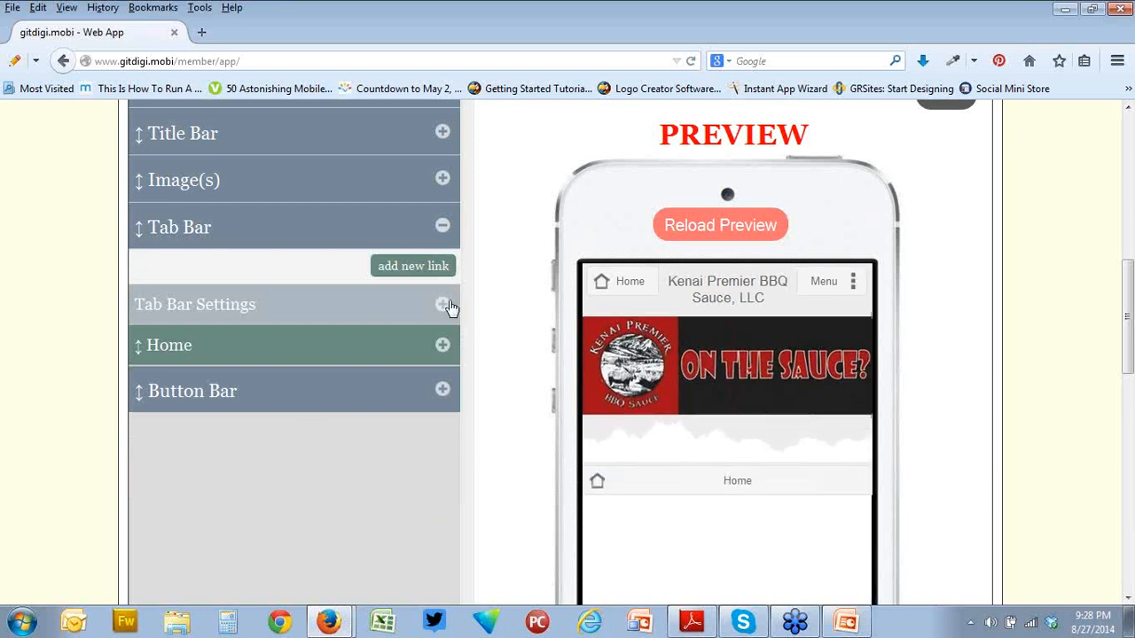
Add a second Tab Bar link to Previous Page with its default text and icon.
left_click(425, 268)
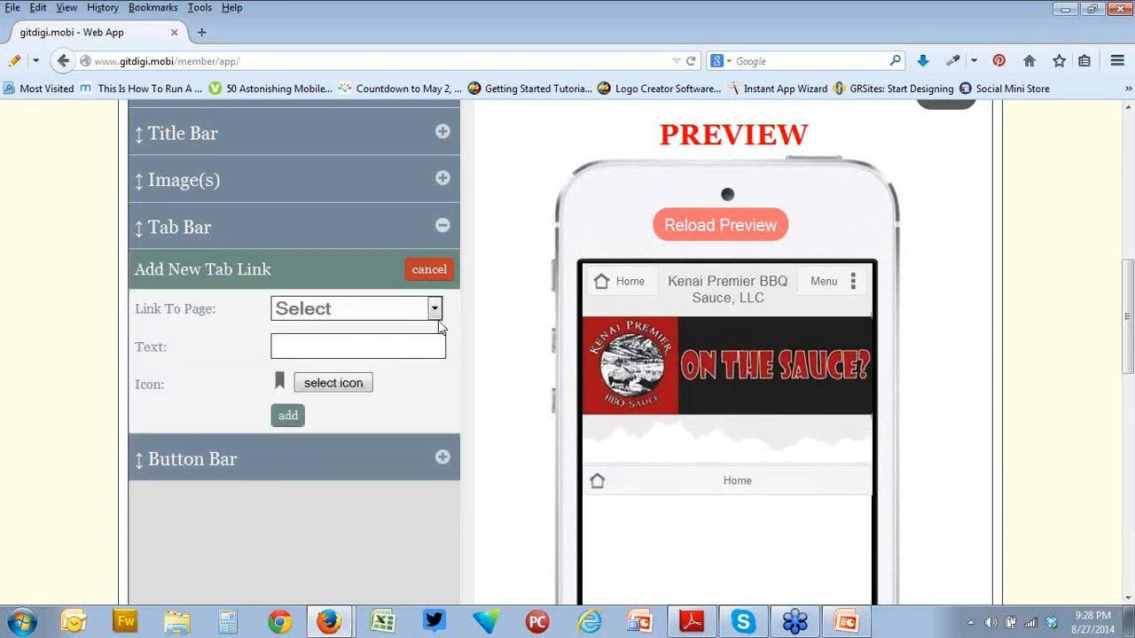
left_click(433, 310)
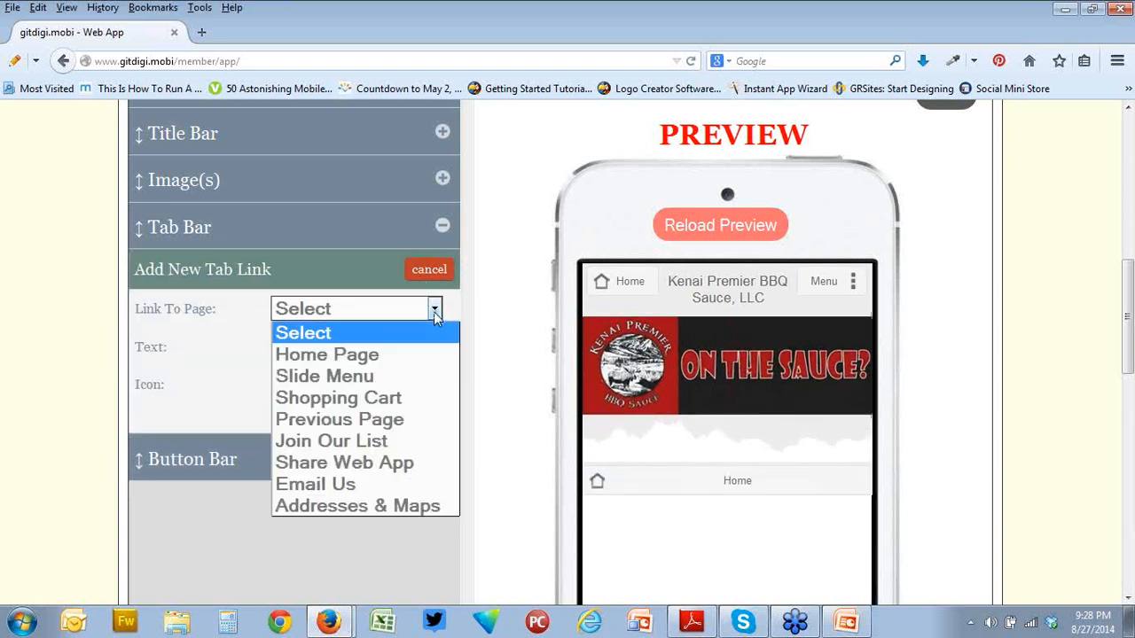
left_click(381, 421)
left_click(288, 417)
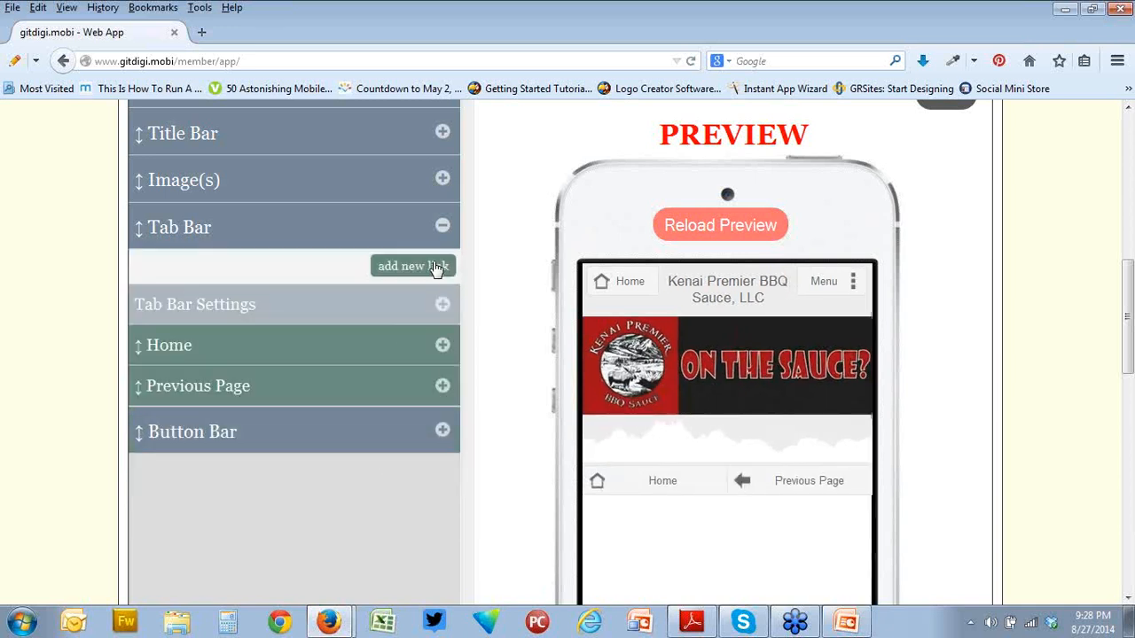
Add a third Tab Bar link to Email Us with its default text and icon, and check the tabs in the preview.
left_click(435, 268)
left_click(435, 310)
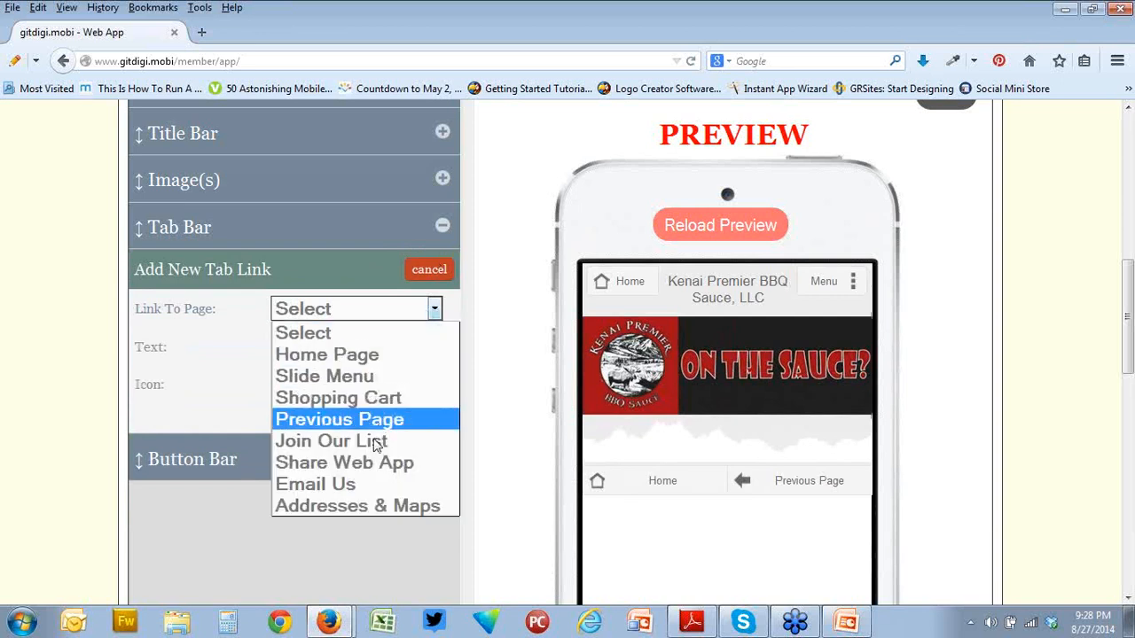
left_click(362, 484)
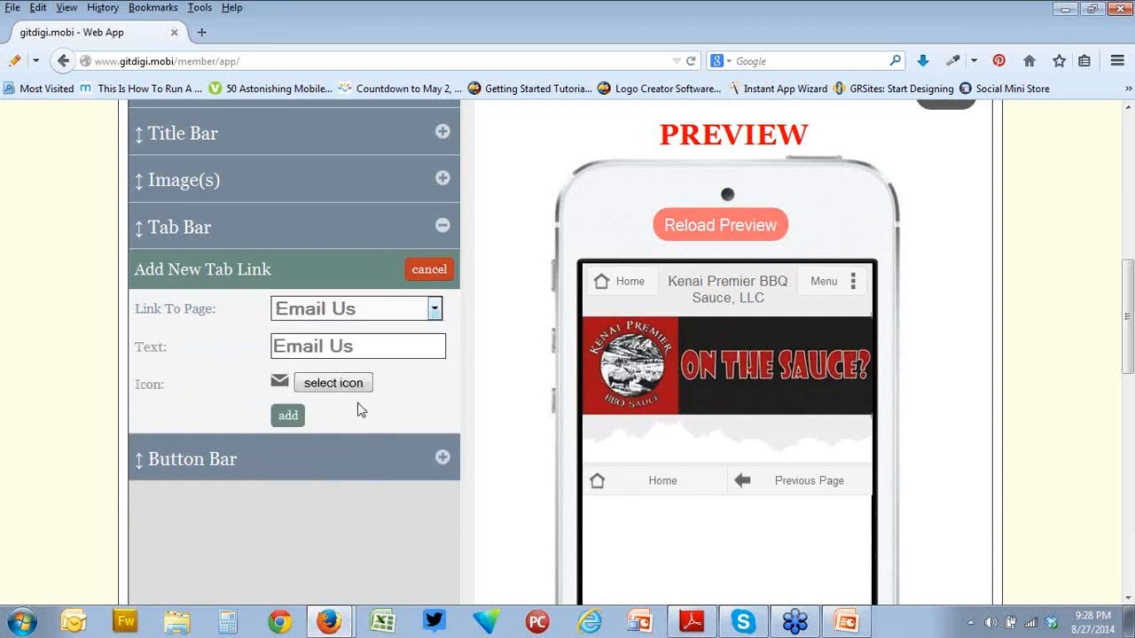
left_click(289, 417)
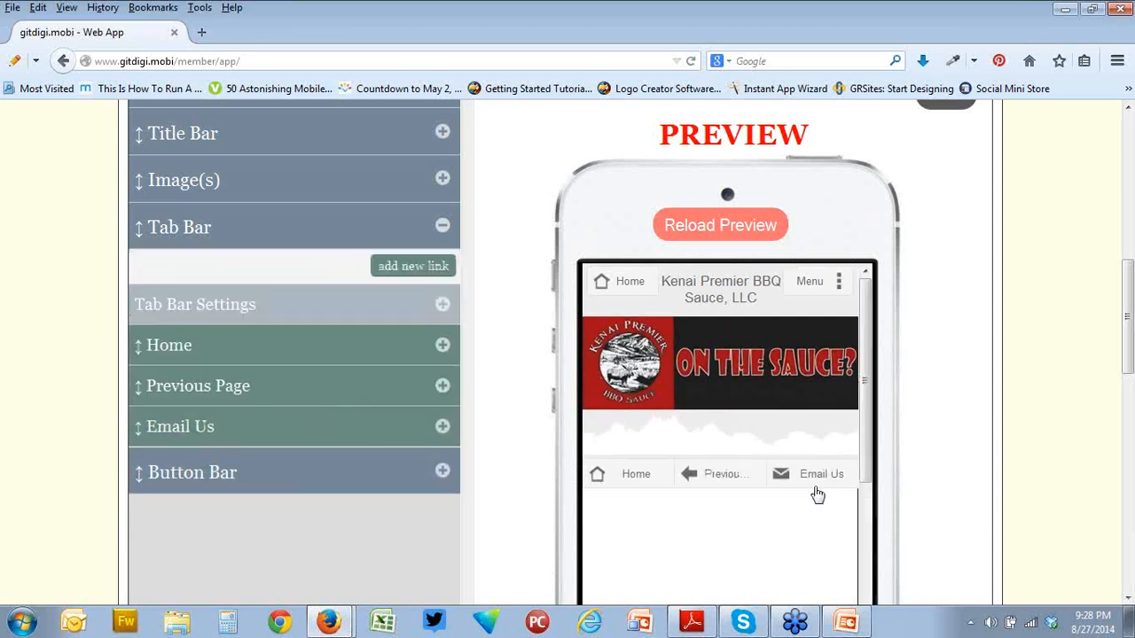
scroll(862, 470, "down", 3)
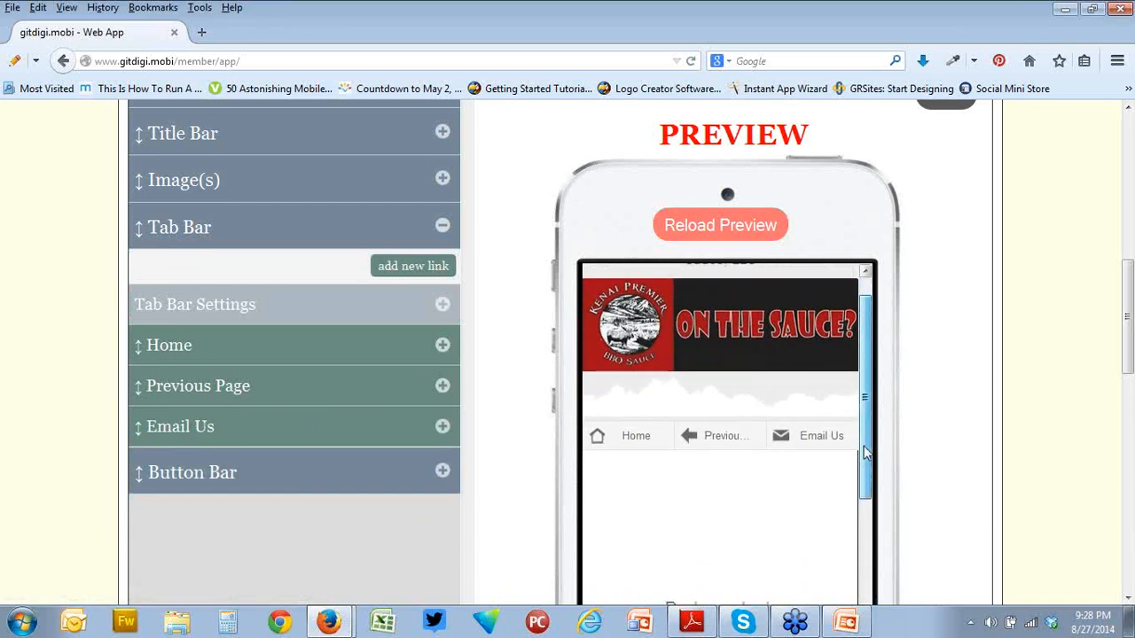
left_click_drag(865, 499, 866, 434)
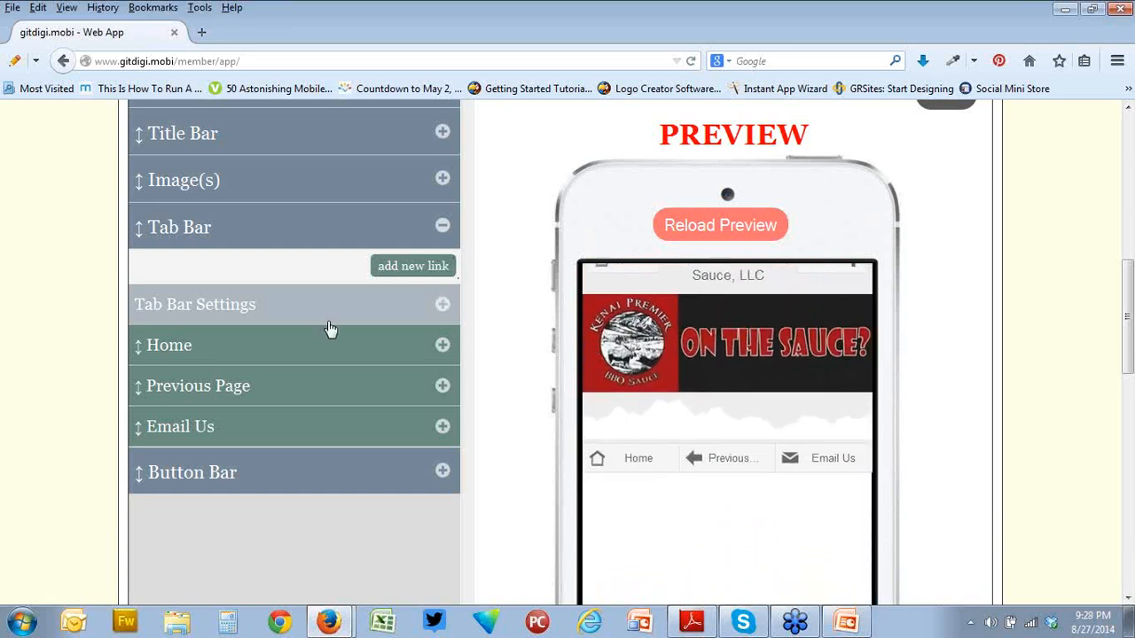
Add a link to Home Page in the header's Button Bar, keeping the default text and icon.
left_click(442, 473)
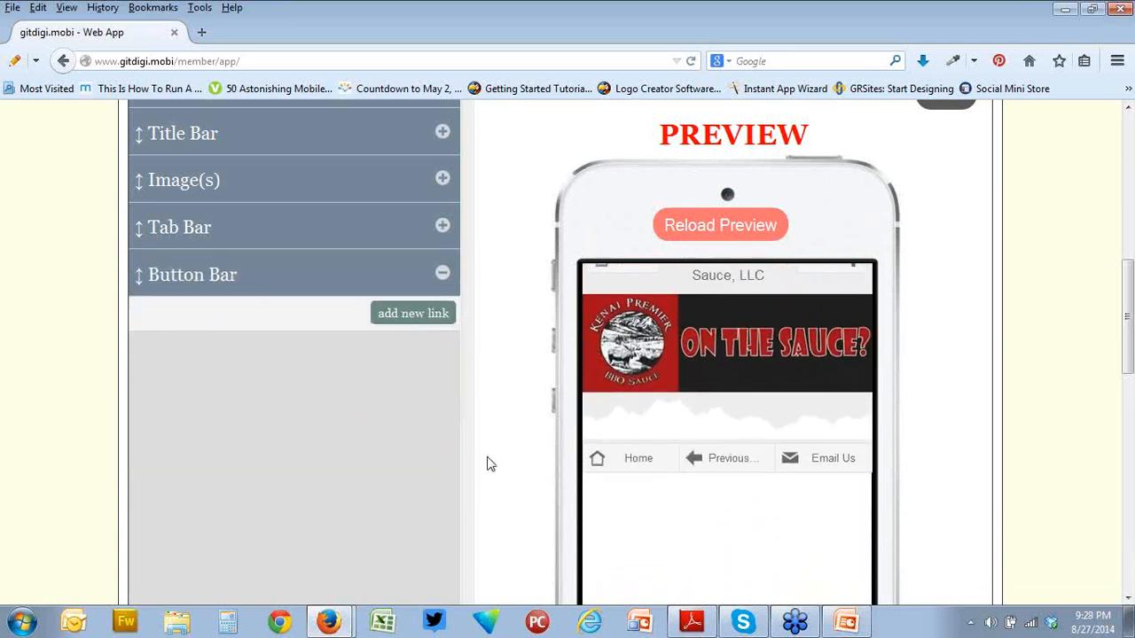
left_click(404, 317)
left_click(435, 355)
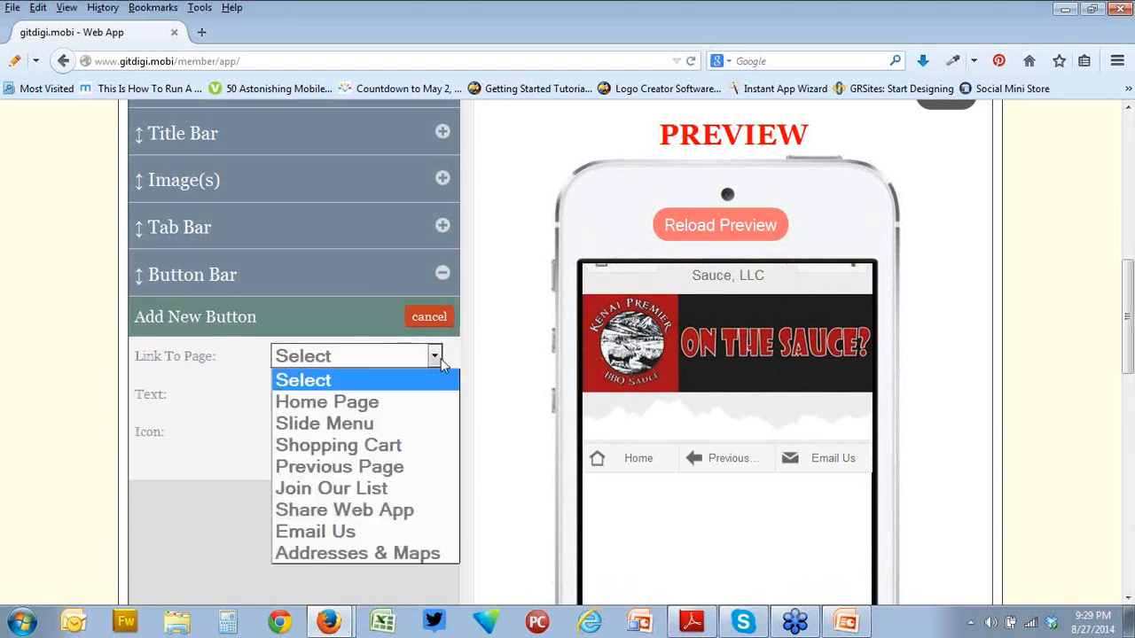
left_click(364, 400)
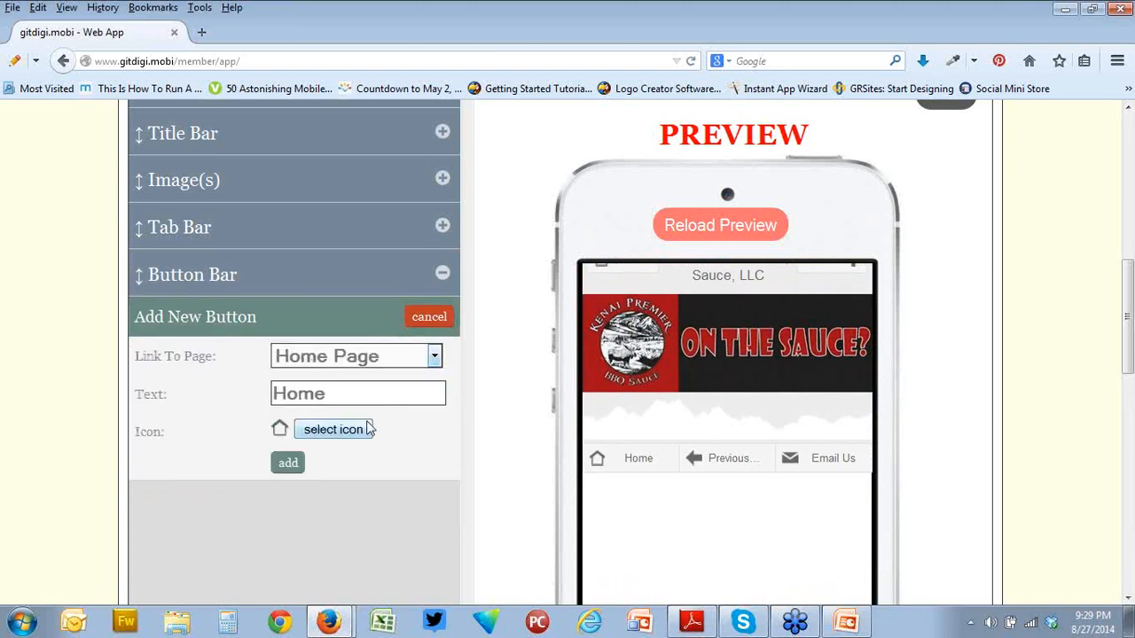
left_click(288, 465)
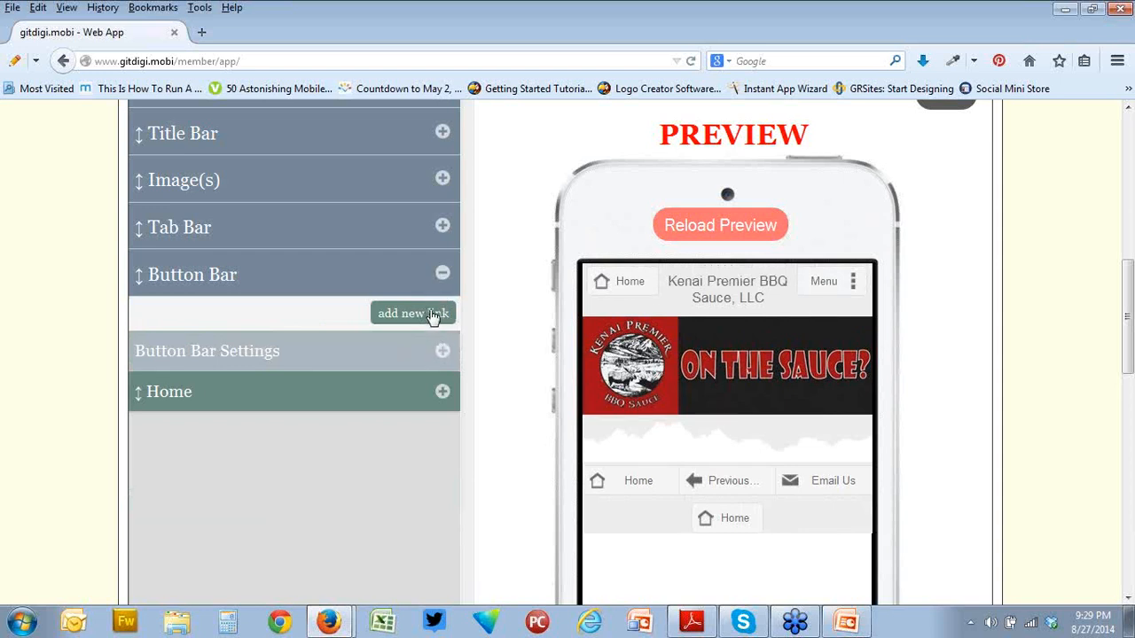
Expand the Button Bar settings and add a second button linking to Previous Page with its default text and icon.
left_click(444, 351)
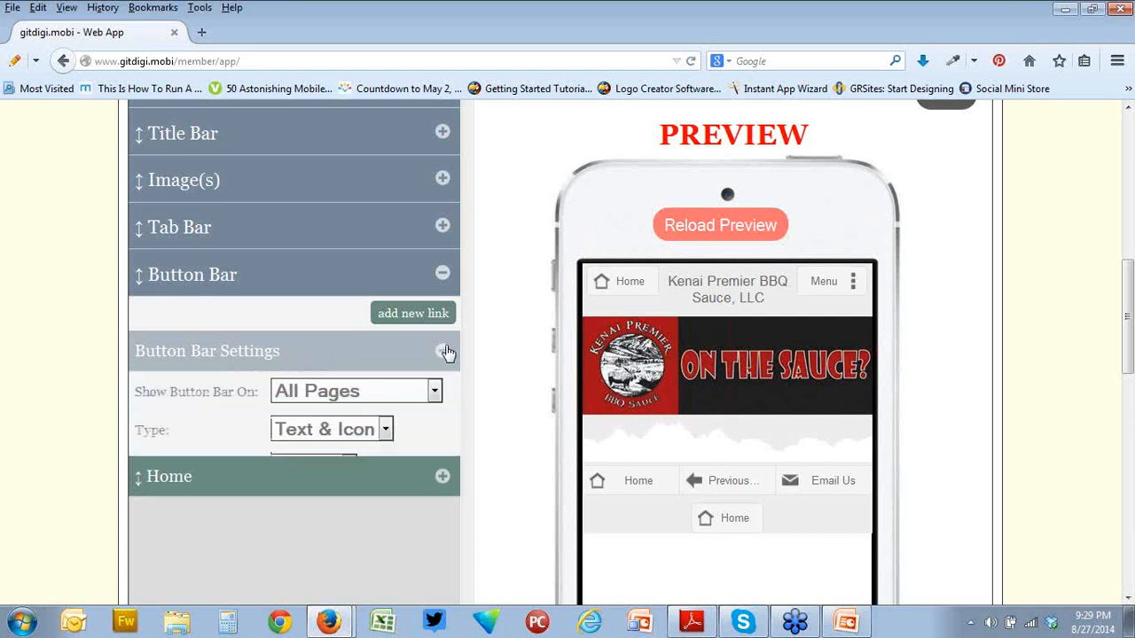
left_click(436, 315)
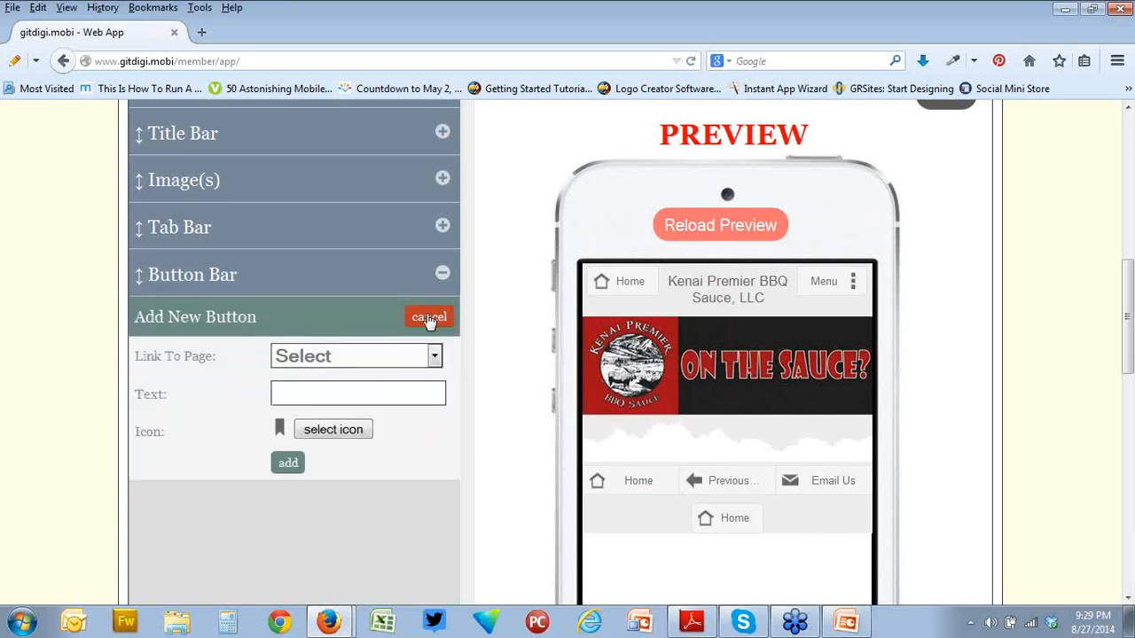
left_click(418, 359)
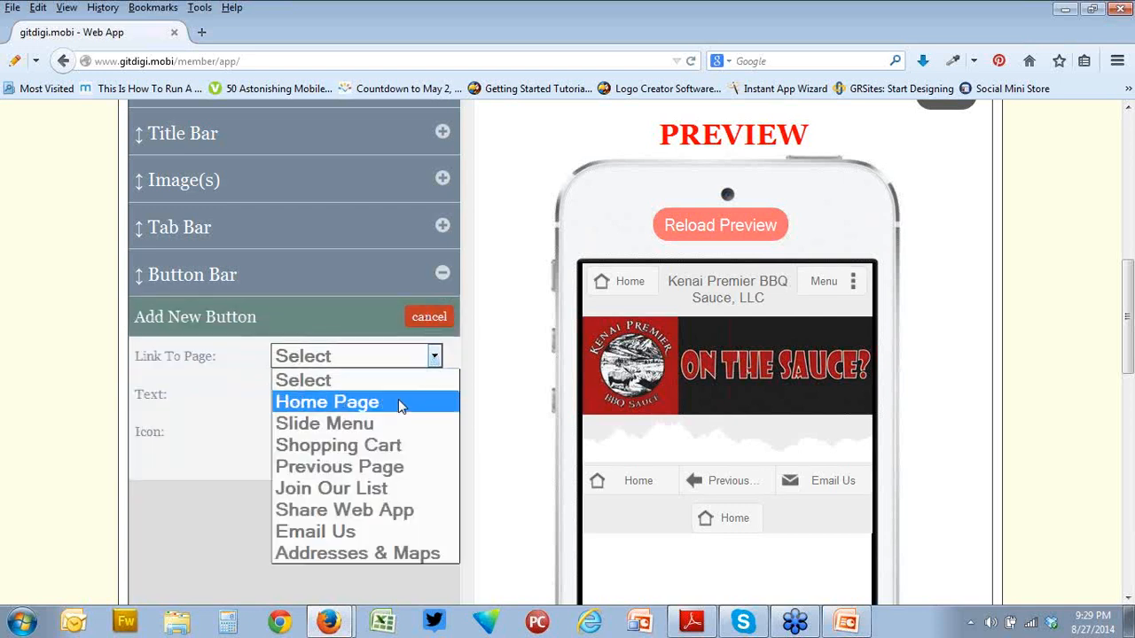
left_click(352, 471)
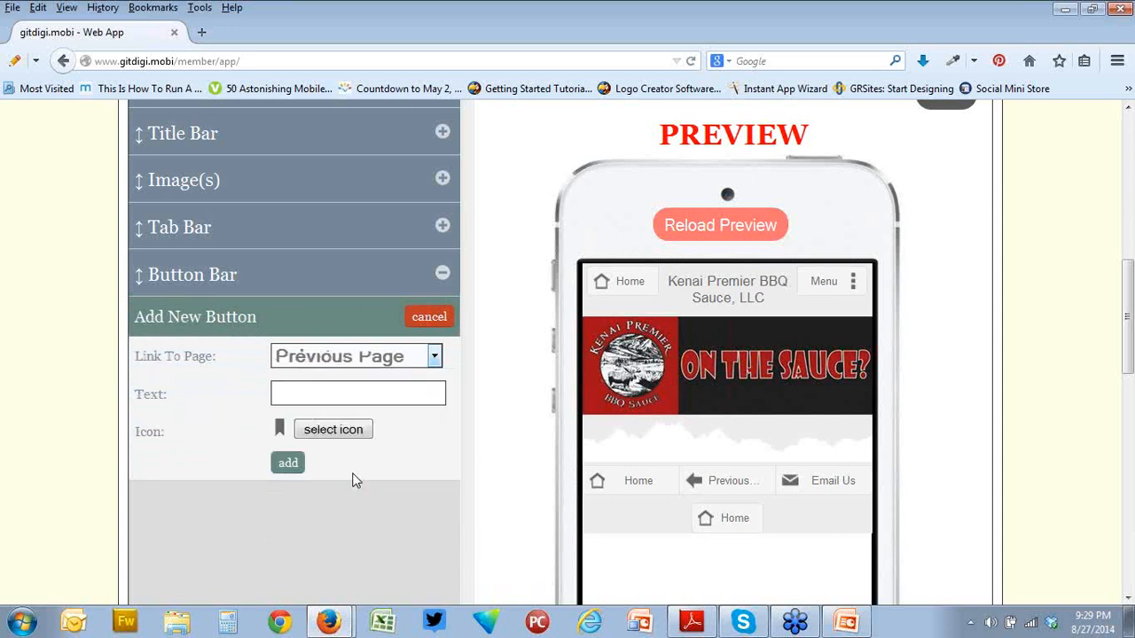
left_click(287, 465)
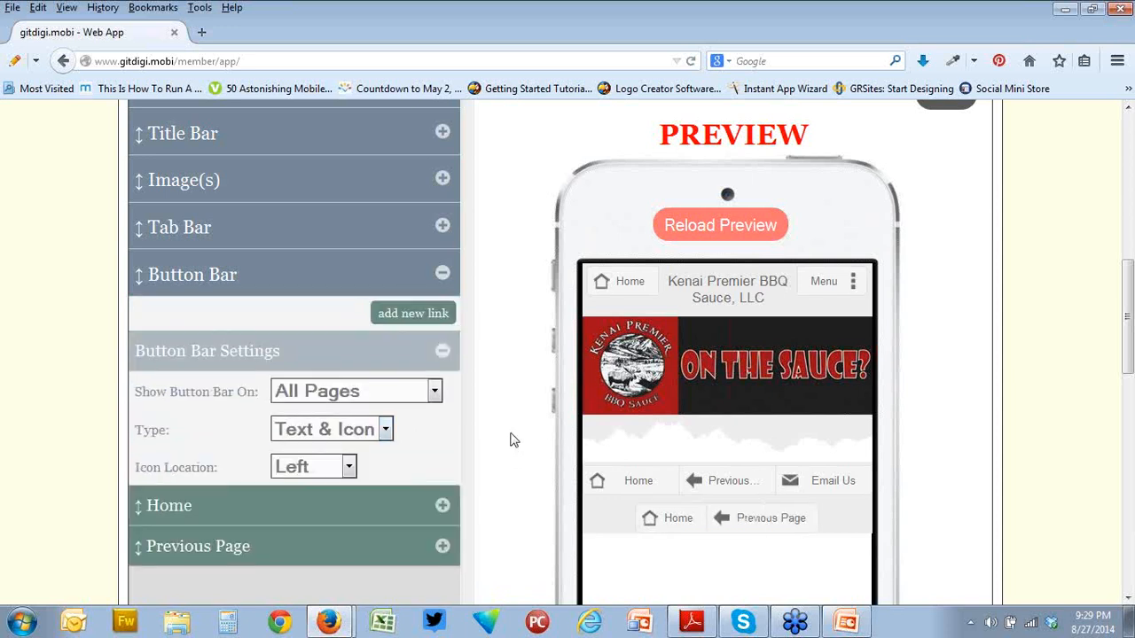
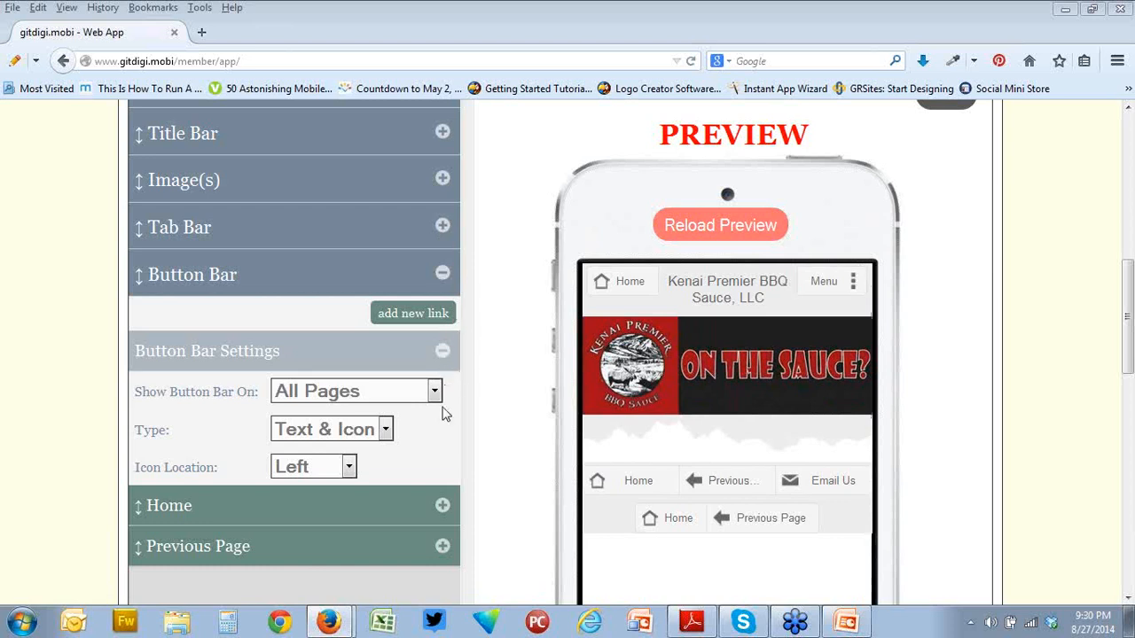
Remove the Previous Page link from the Button Bar and confirm the removal.
left_click(442, 507)
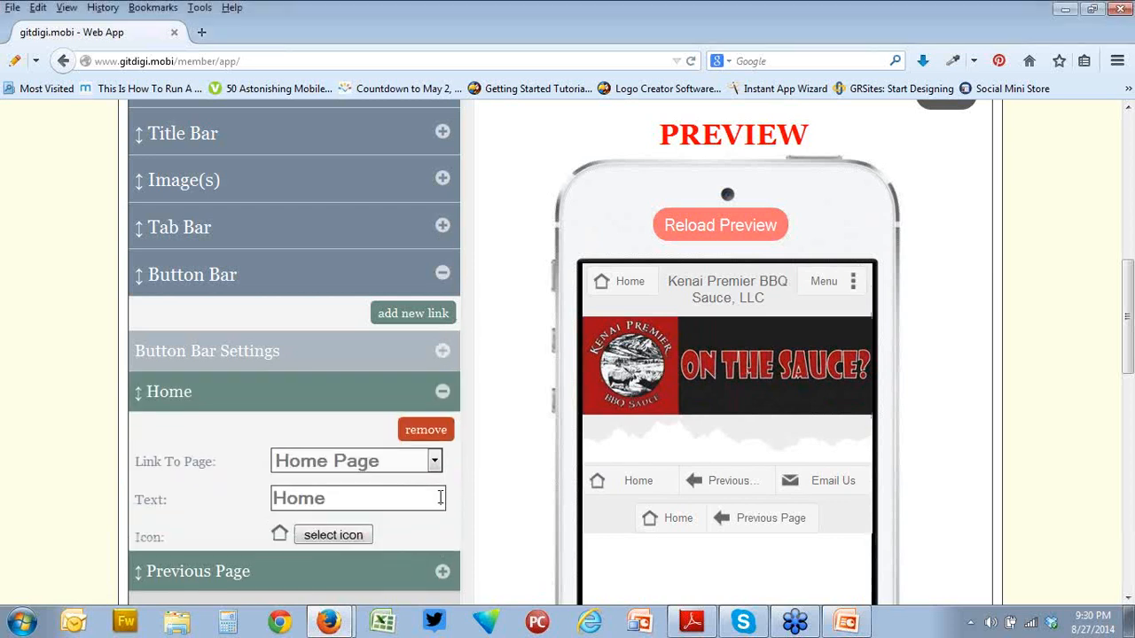
left_click(429, 432)
left_click(443, 519)
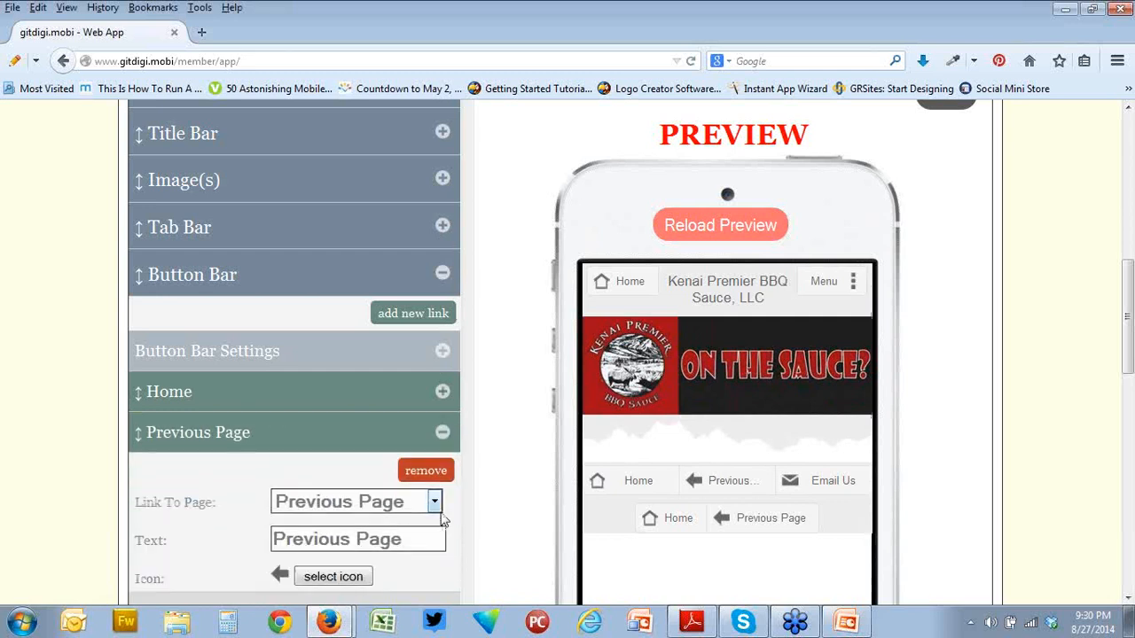
left_click(425, 470)
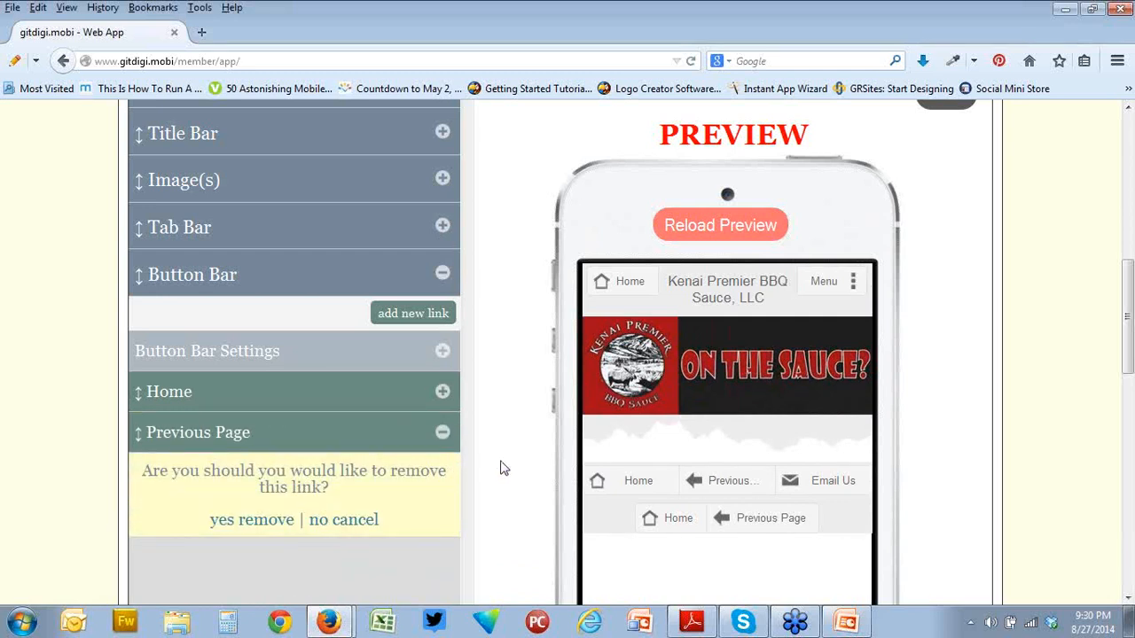
left_click(266, 520)
Remove the Home link from the Button Bar and confirm the removal.
left_click(441, 392)
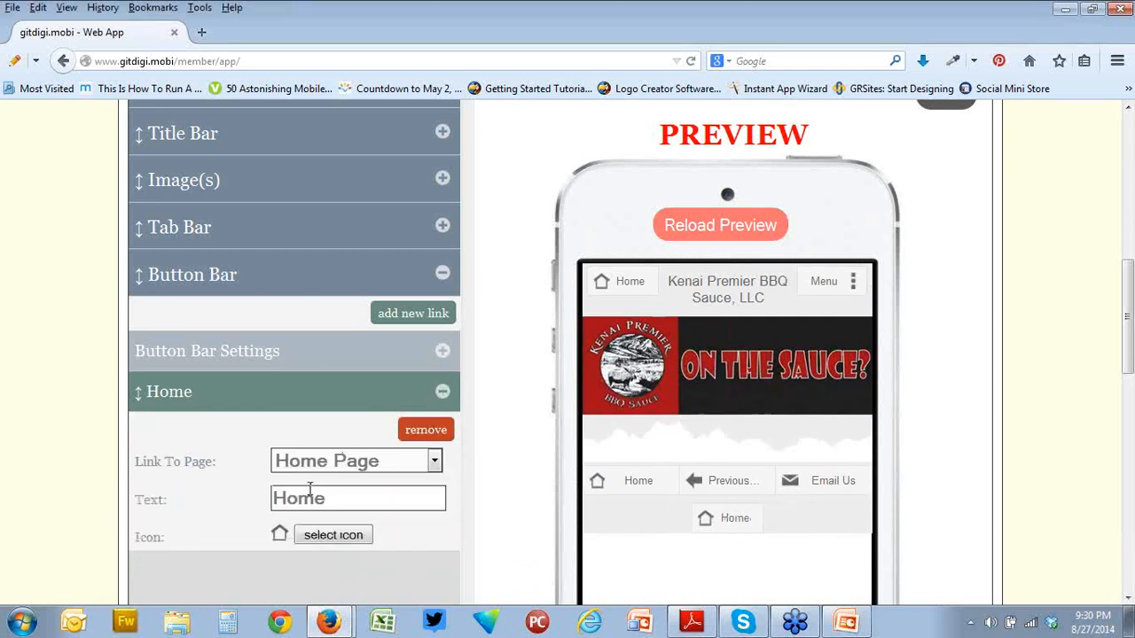
left_click(429, 432)
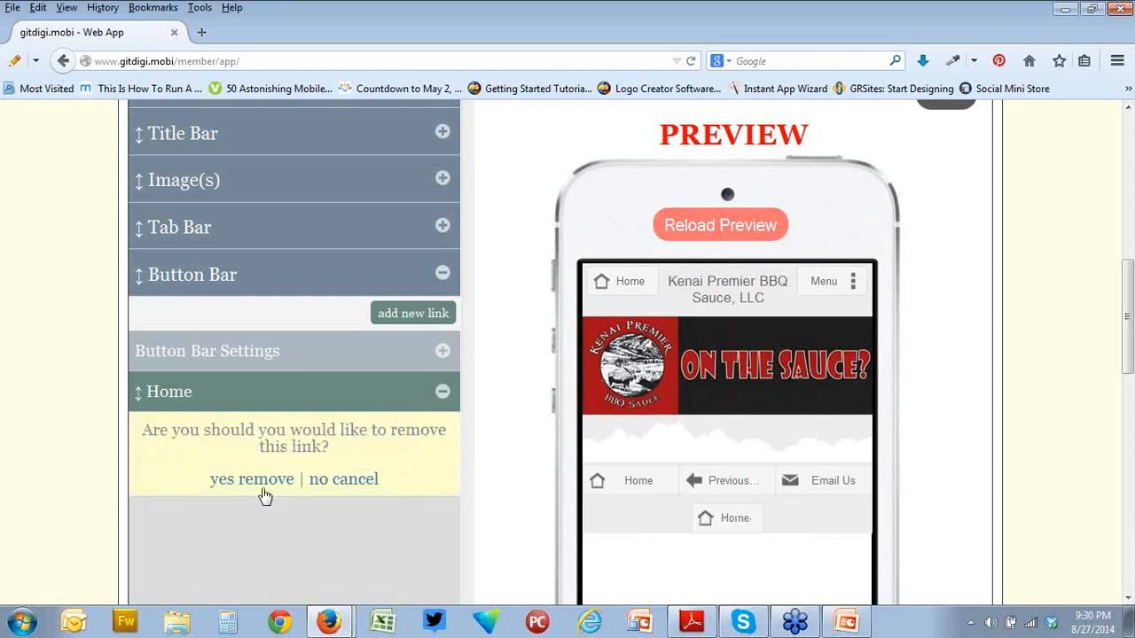
left_click(261, 479)
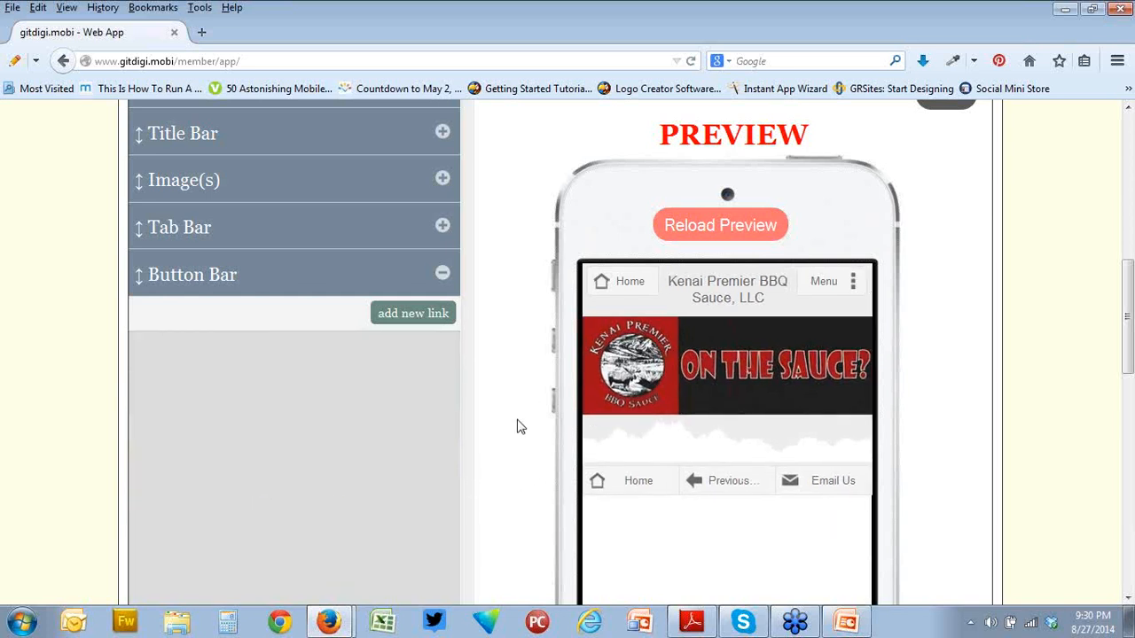
Remove the Home link from the header's Tab Bar and confirm the removal.
left_click(441, 226)
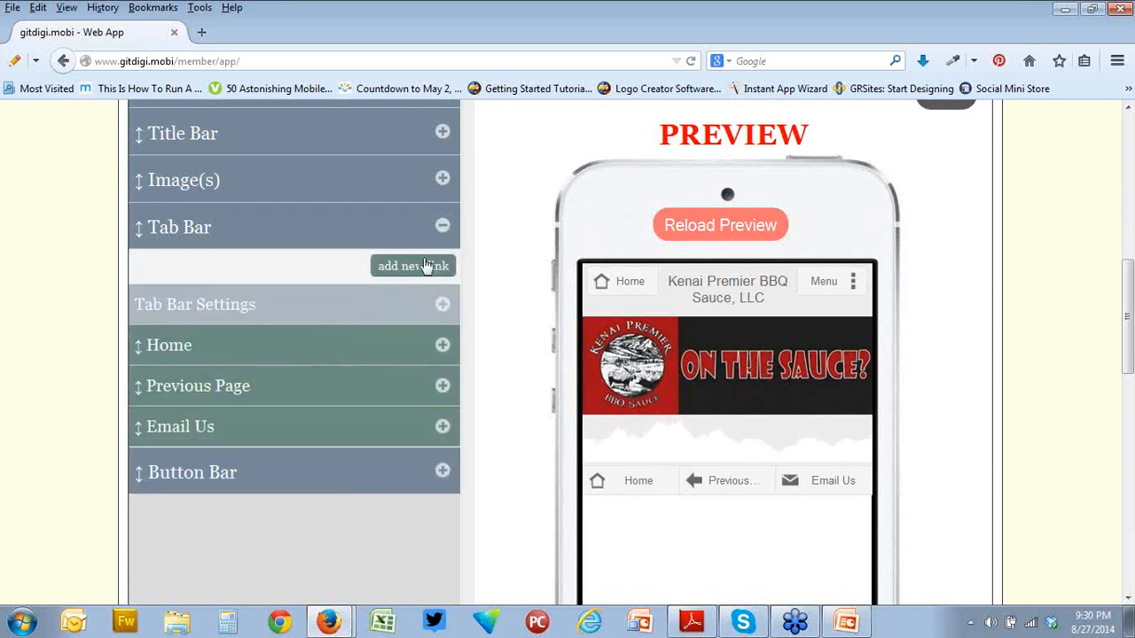
left_click(442, 345)
left_click(426, 383)
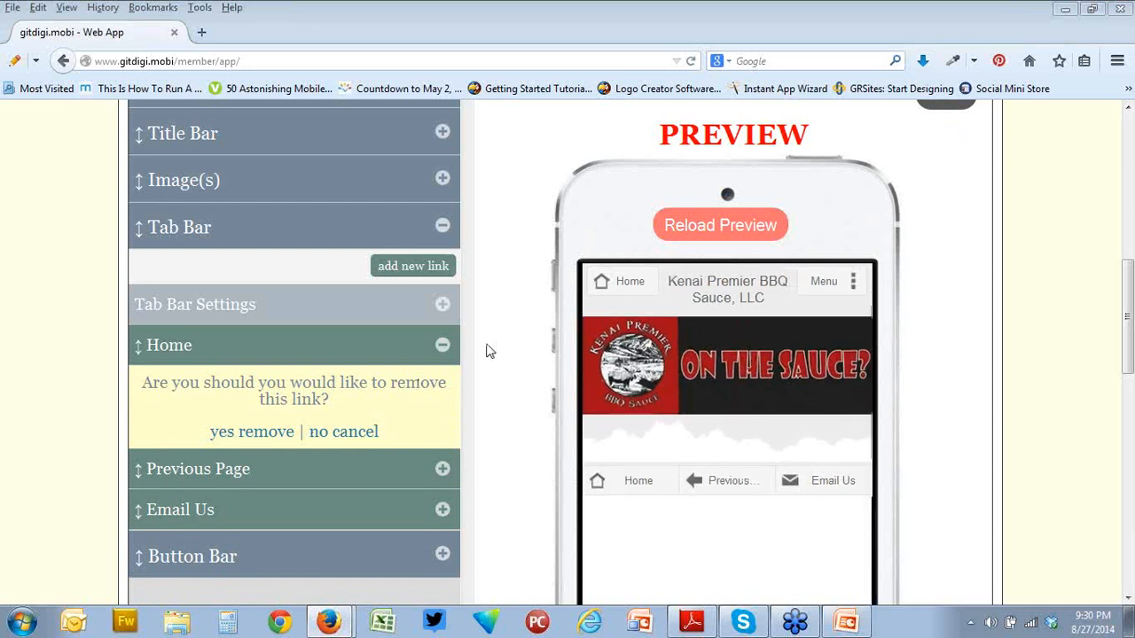
left_click(261, 435)
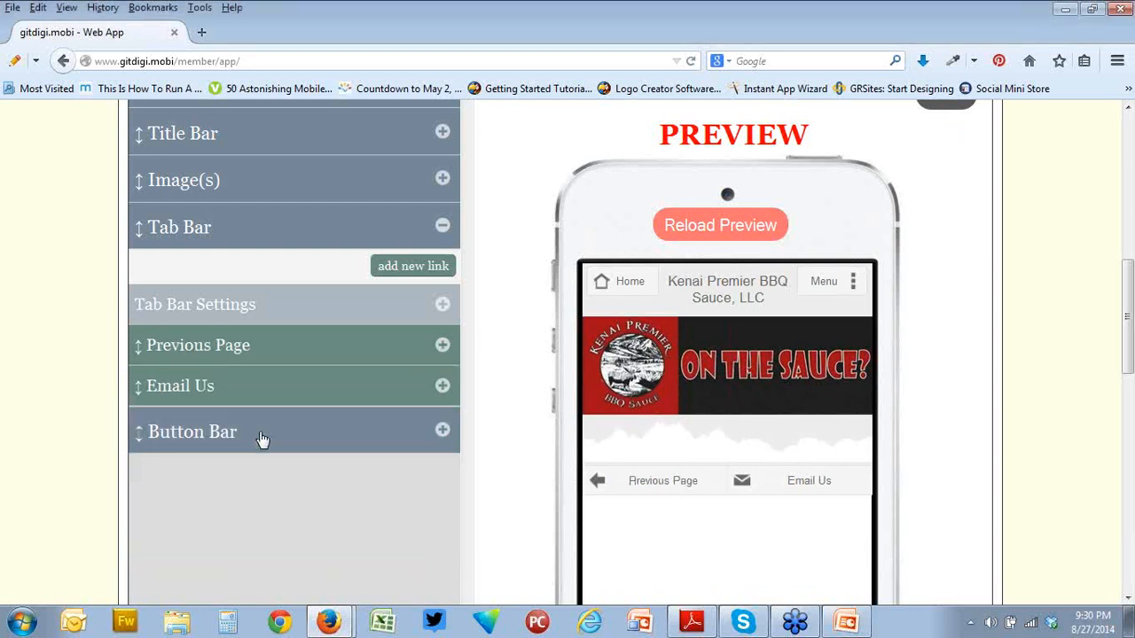
Remove the Previous Page link from the Tab Bar and confirm the removal.
left_click(441, 346)
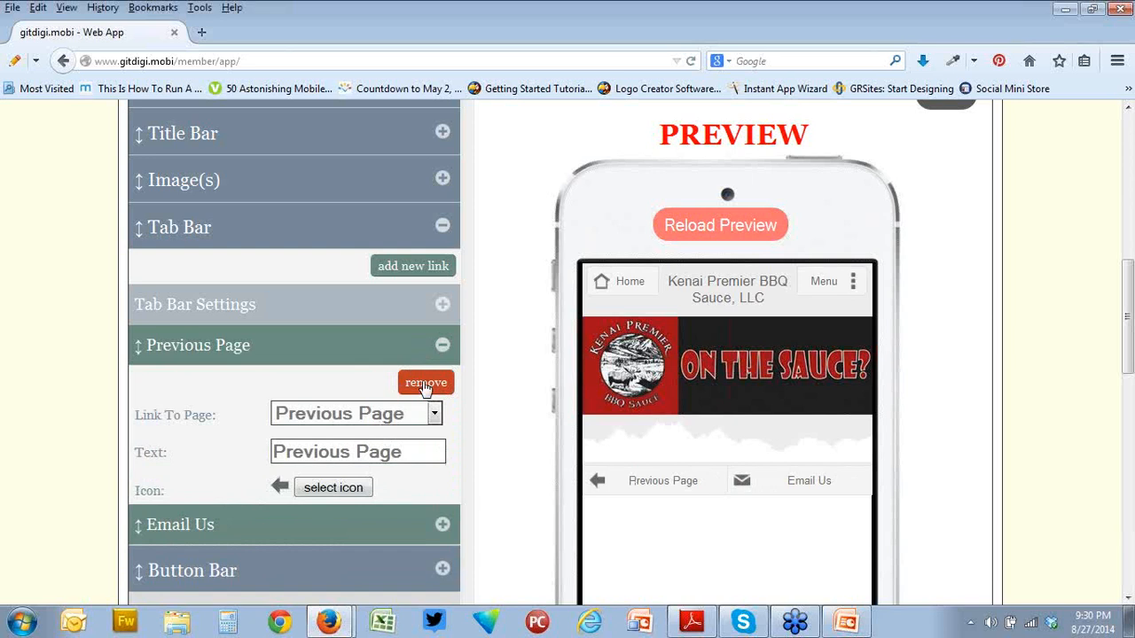
left_click(425, 383)
left_click(256, 434)
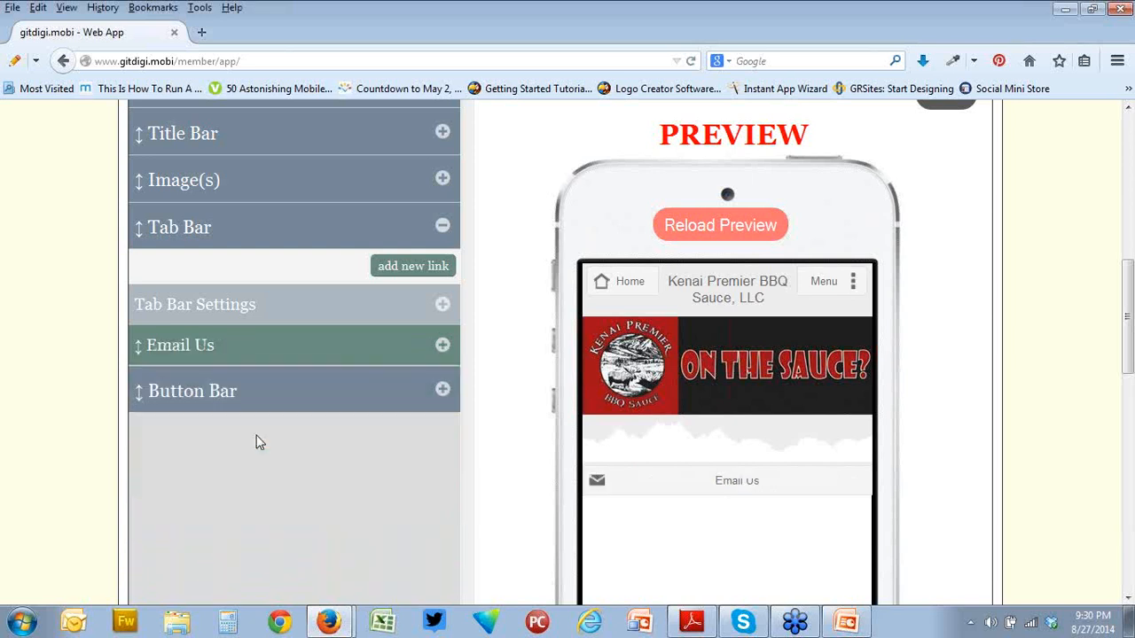
Open the settings of the Email Us link in the Tab Bar.
left_click(442, 344)
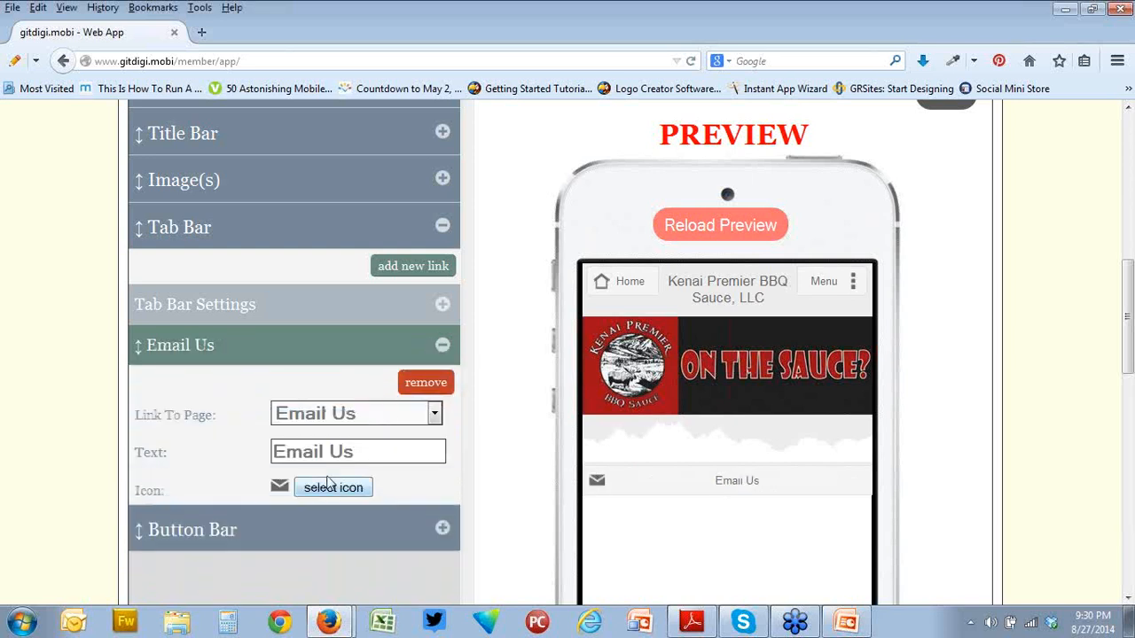
Remove the Email Us link from the Tab Bar, save the header changes and collapse the Tab Bar settings.
left_click(417, 383)
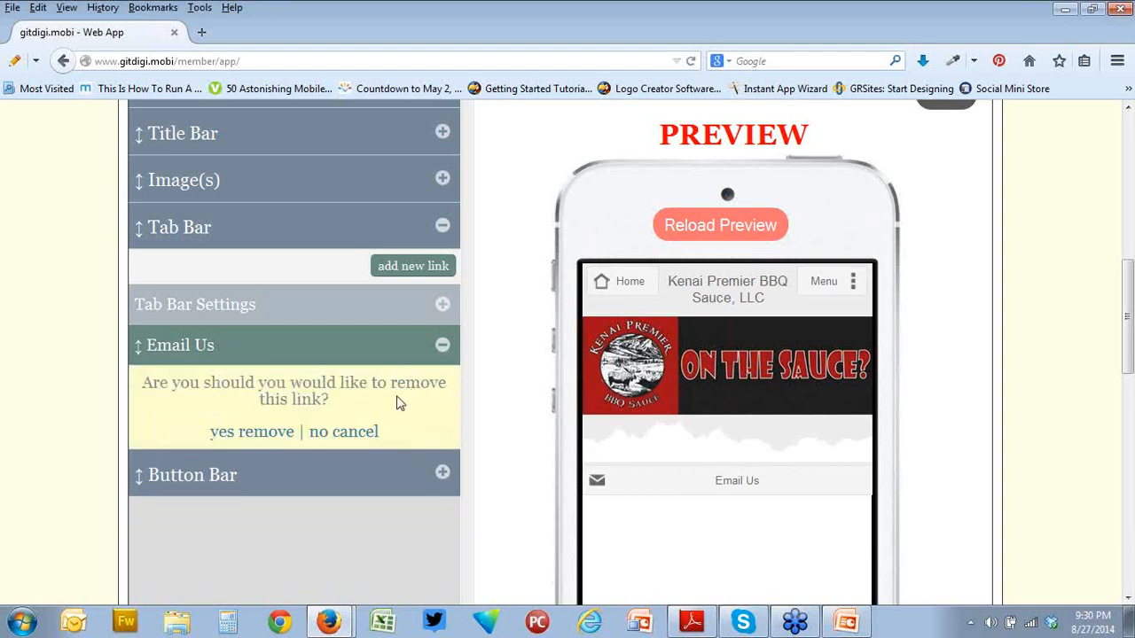
left_click(257, 433)
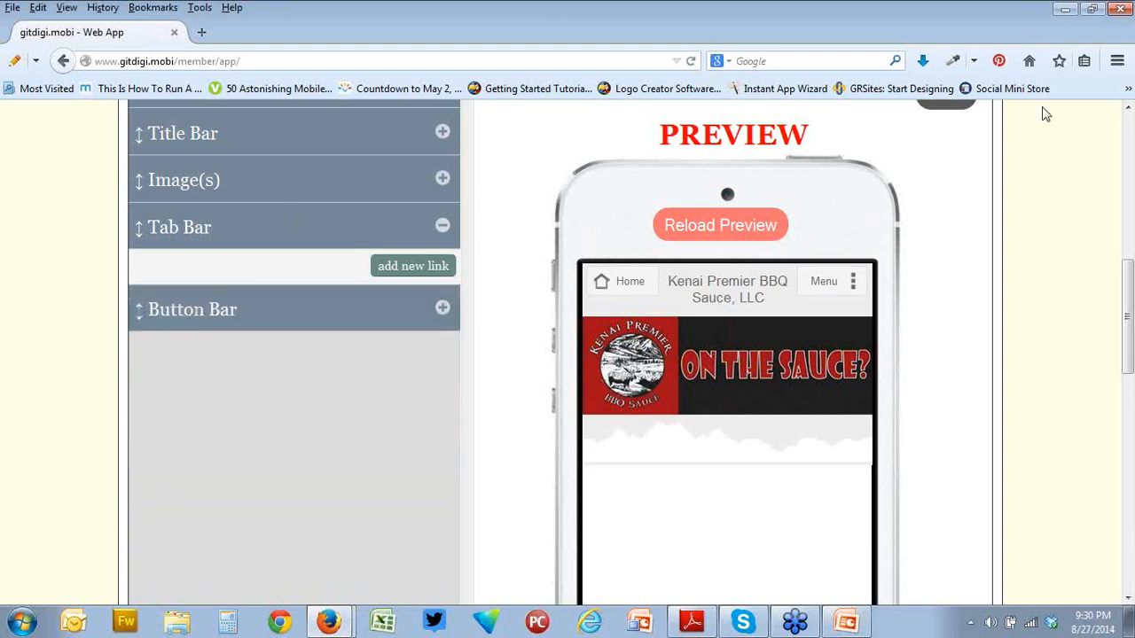
scroll(970, 190, "up", 2)
left_click(949, 191)
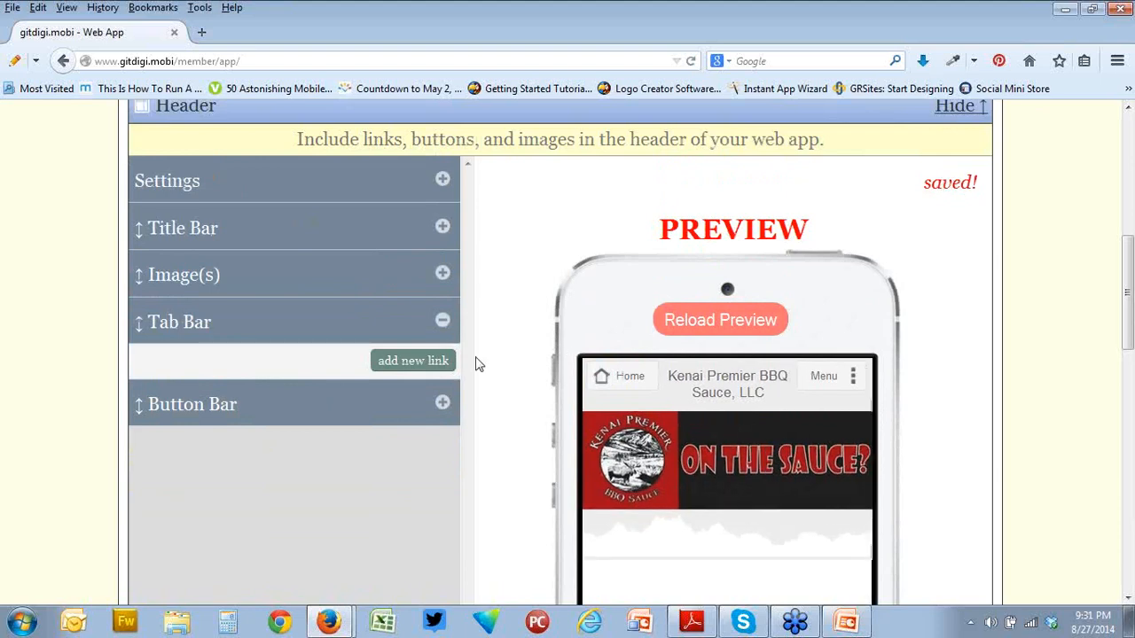
left_click(442, 320)
Reload the phone preview to check the header without the tab bar link.
scroll(499, 349, "down", 4)
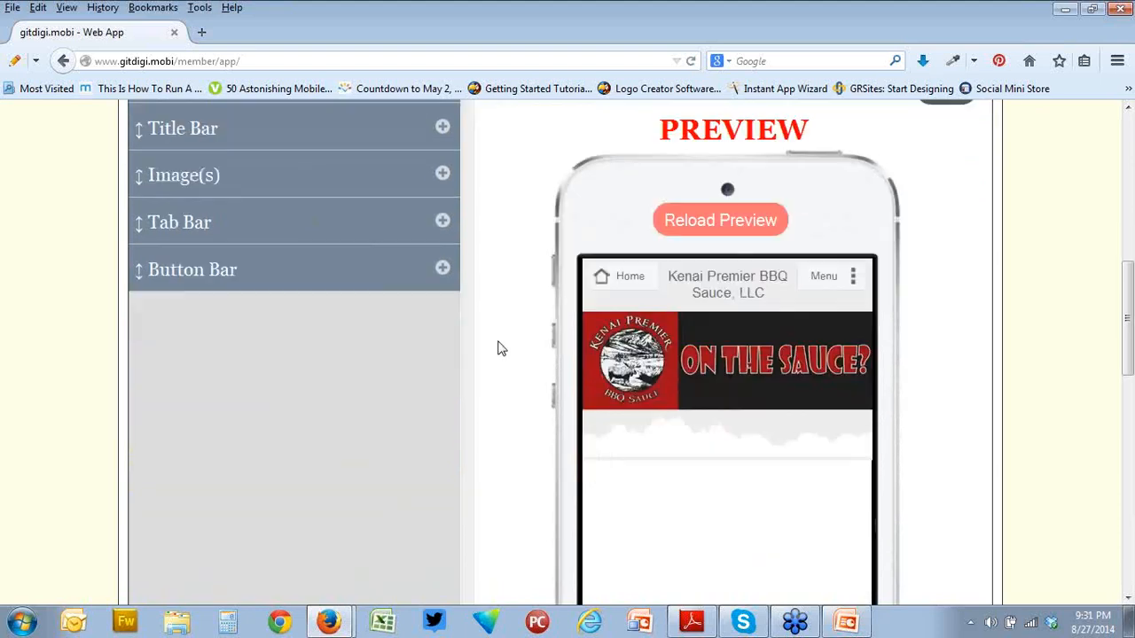
scroll(499, 347, "up", 6)
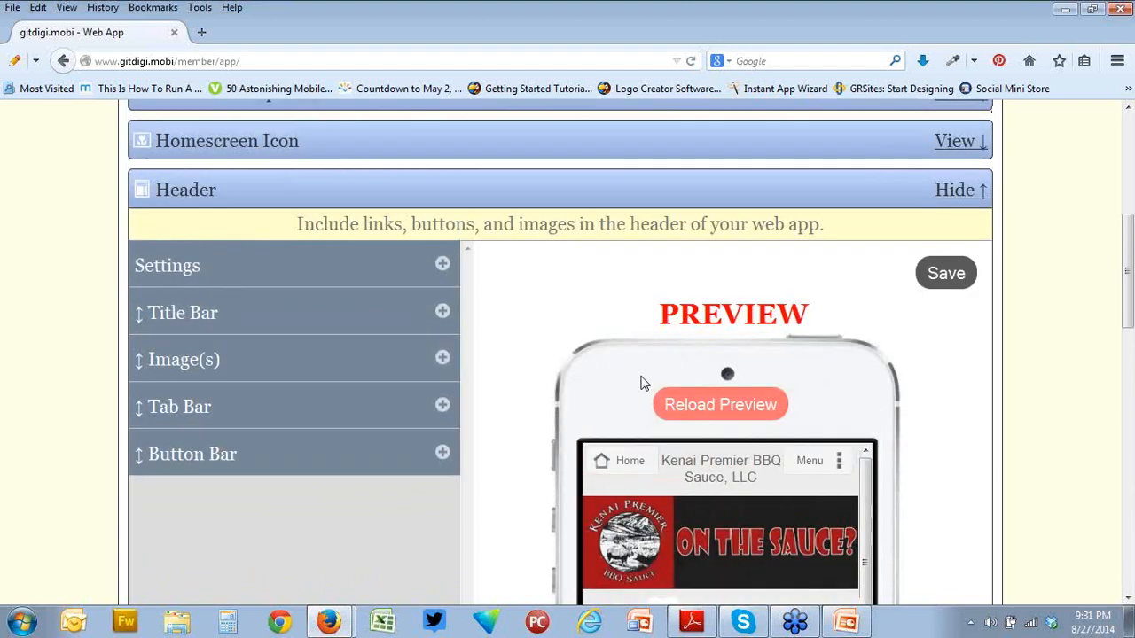
left_click(685, 411)
scroll(563, 390, "down", 6)
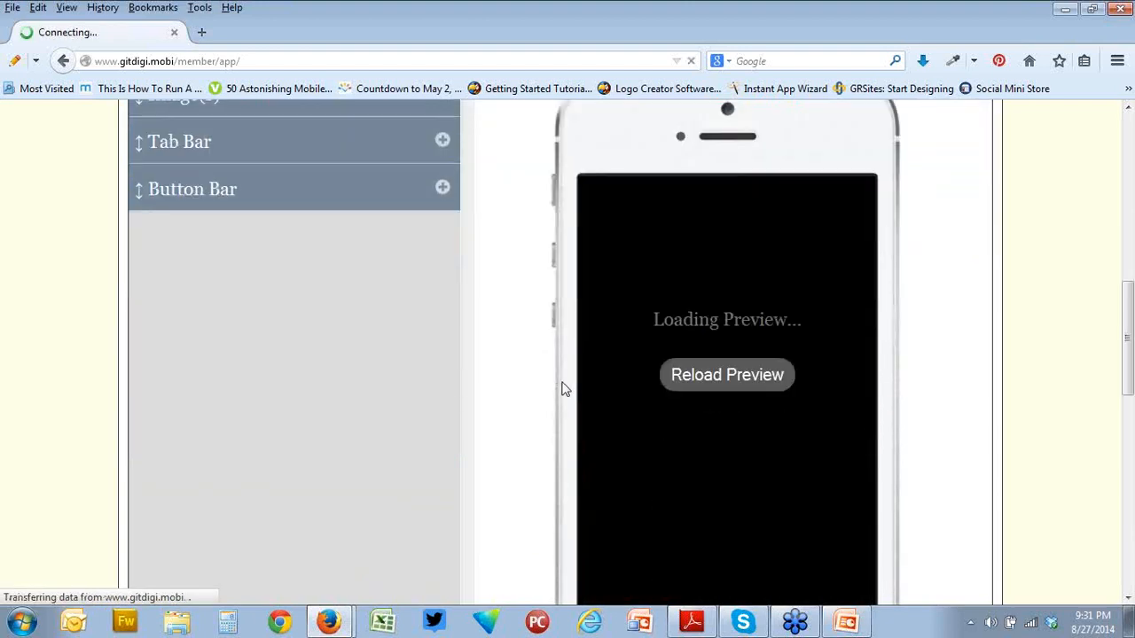
scroll(984, 408, "up", 2)
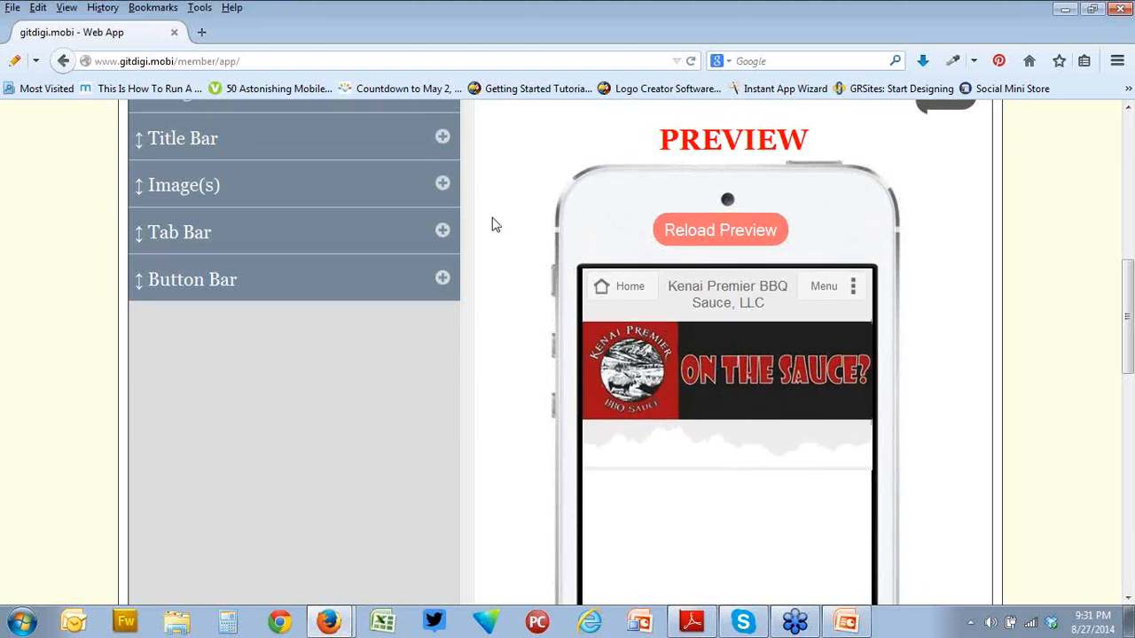
Expand the header's general settings and set the header position to Top Of Screen.
scroll(490, 225, "up", 2)
left_click(442, 180)
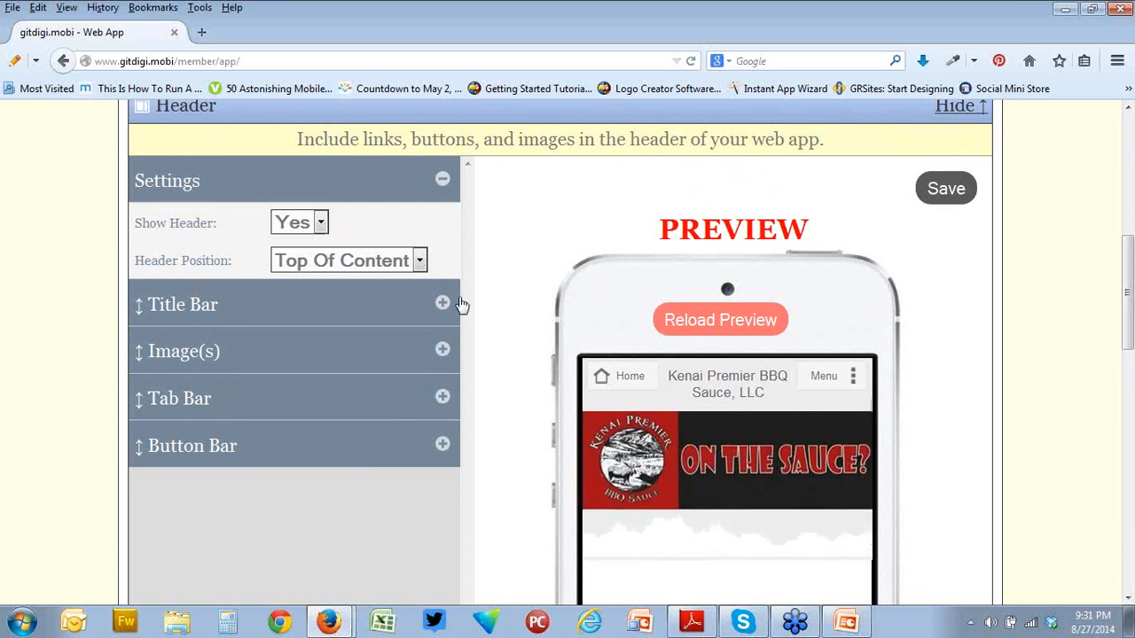
left_click(420, 265)
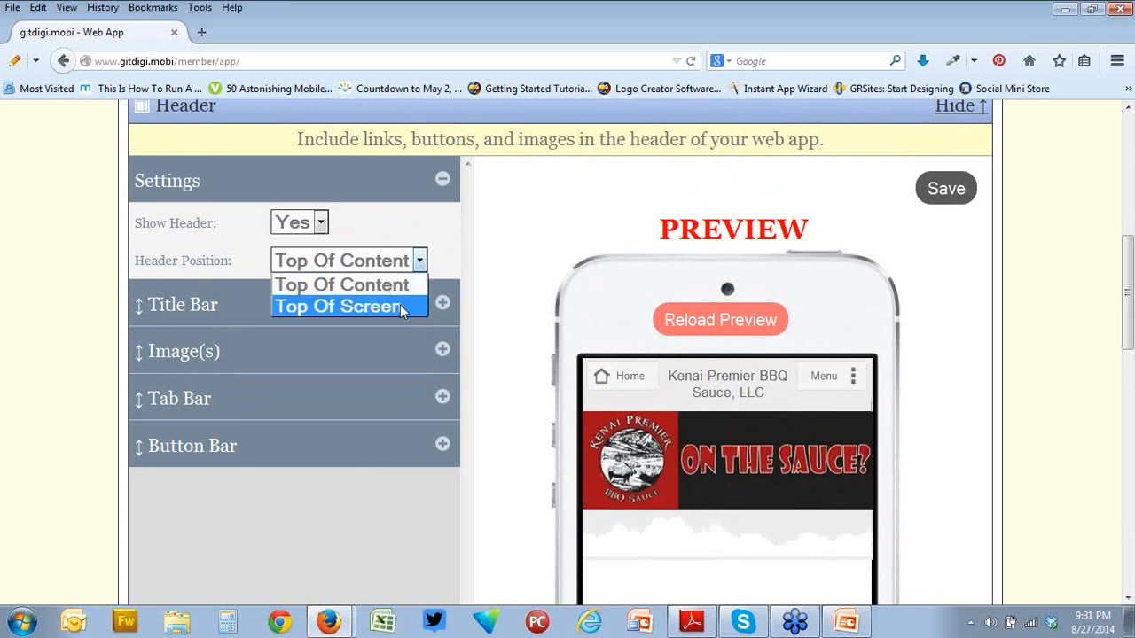
left_click(400, 306)
left_click(419, 261)
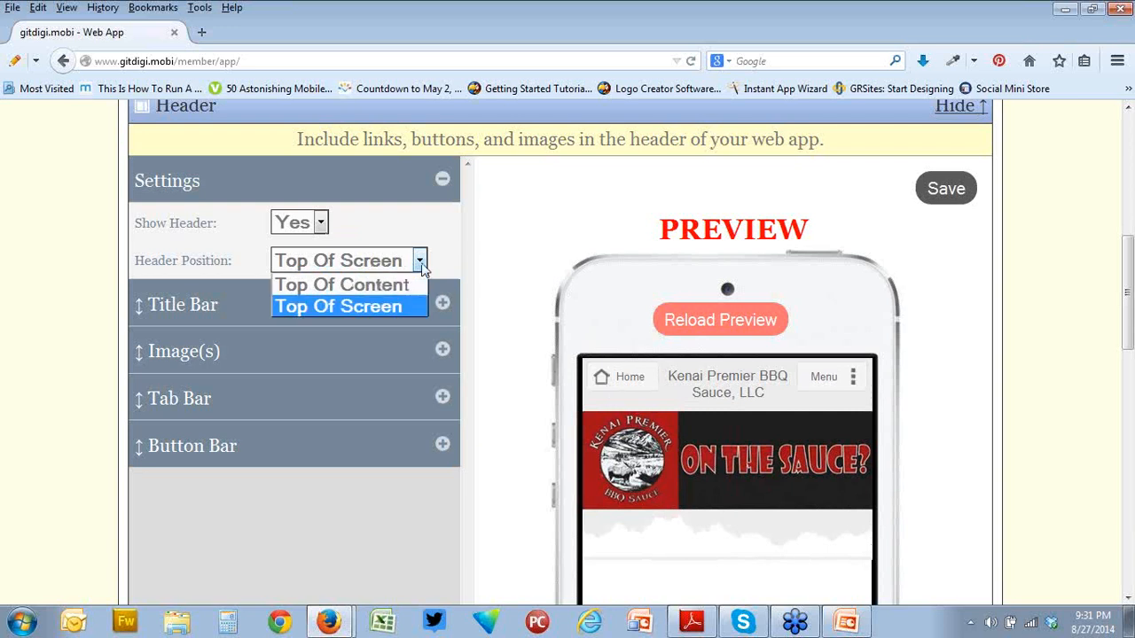
left_click(401, 287)
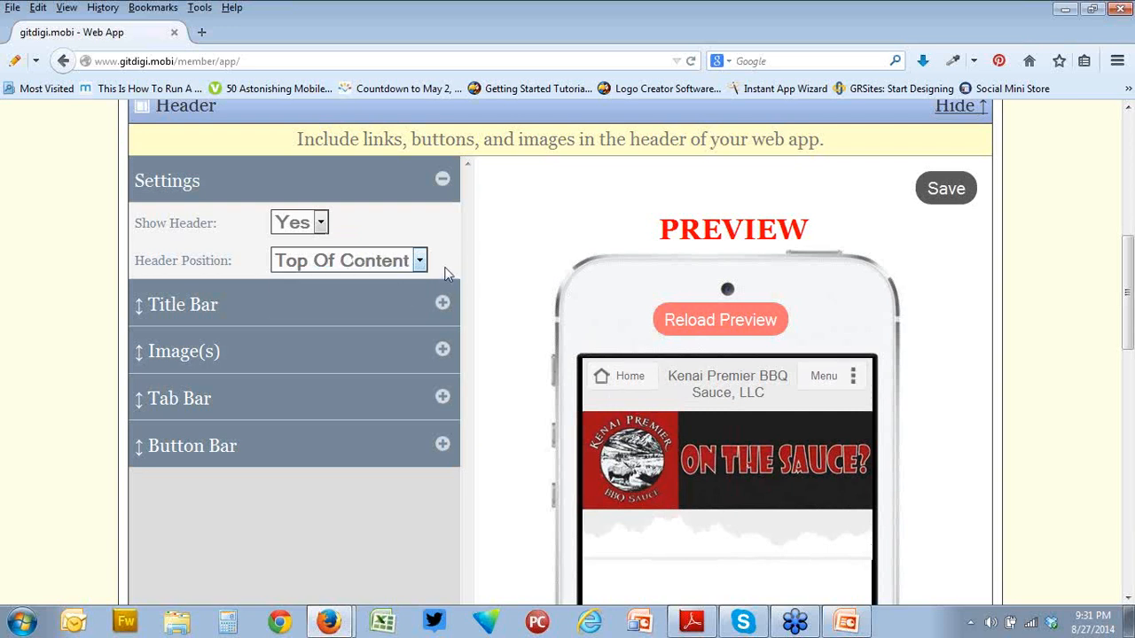
left_click(420, 263)
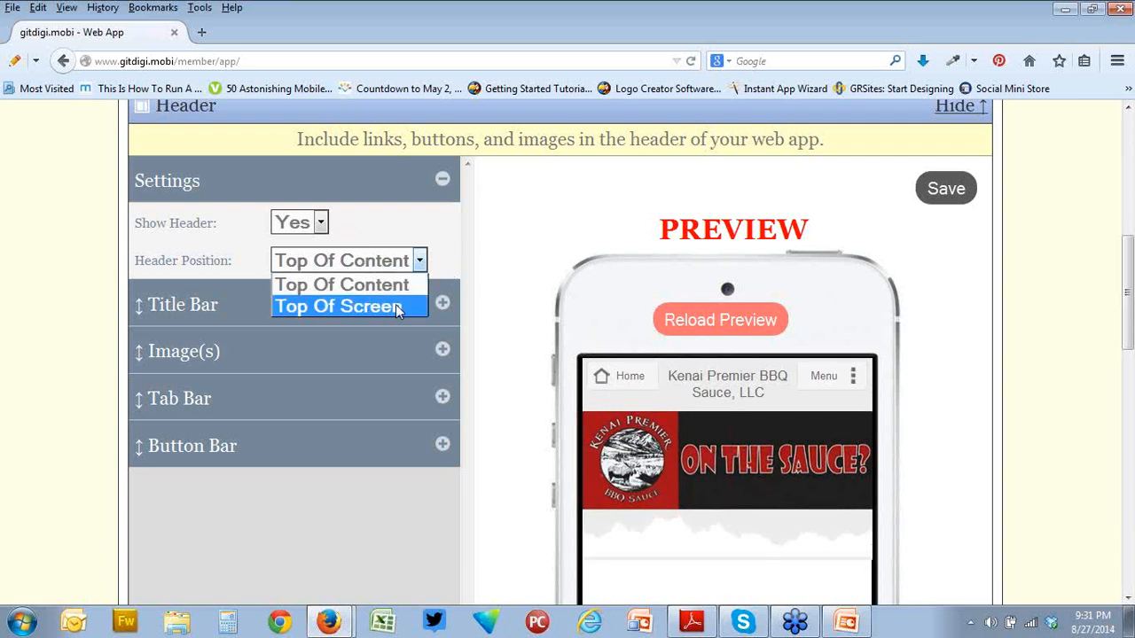
left_click(396, 304)
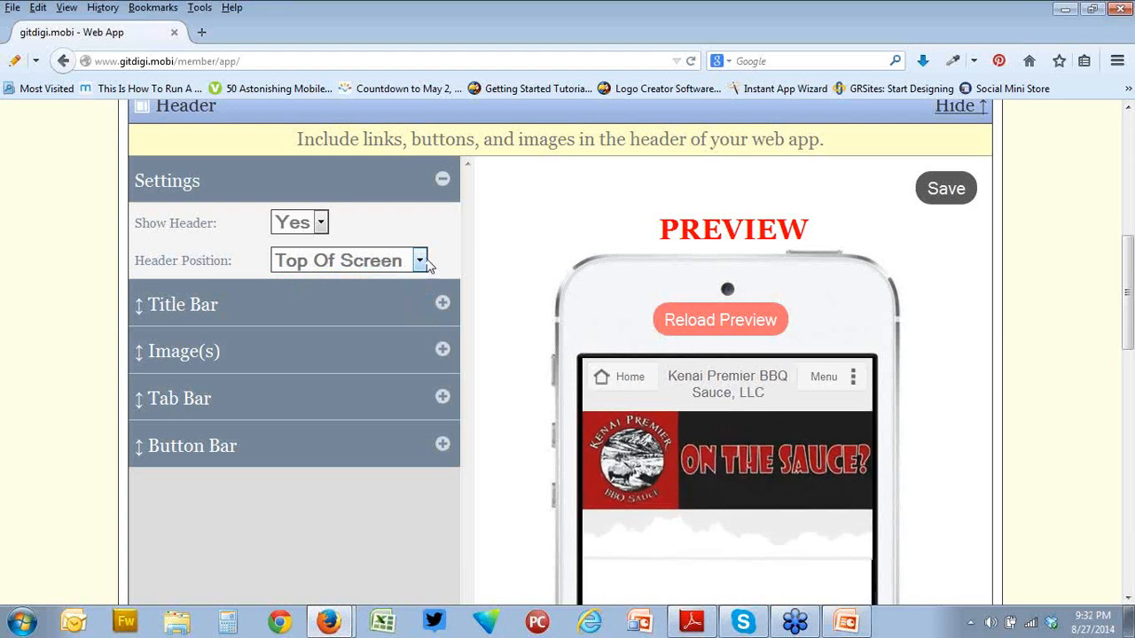
scroll(869, 404, "down", 2)
scroll(873, 408, "up", 1)
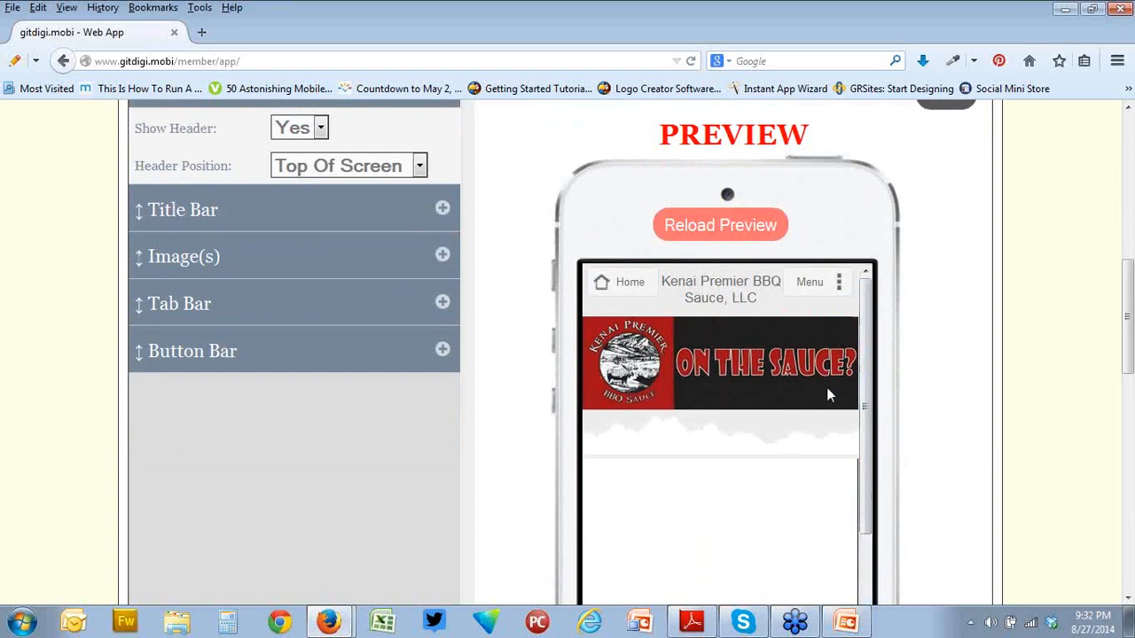
Switch the header position to Top Of Content and scroll the phone preview to check how the header moves.
left_click(317, 128)
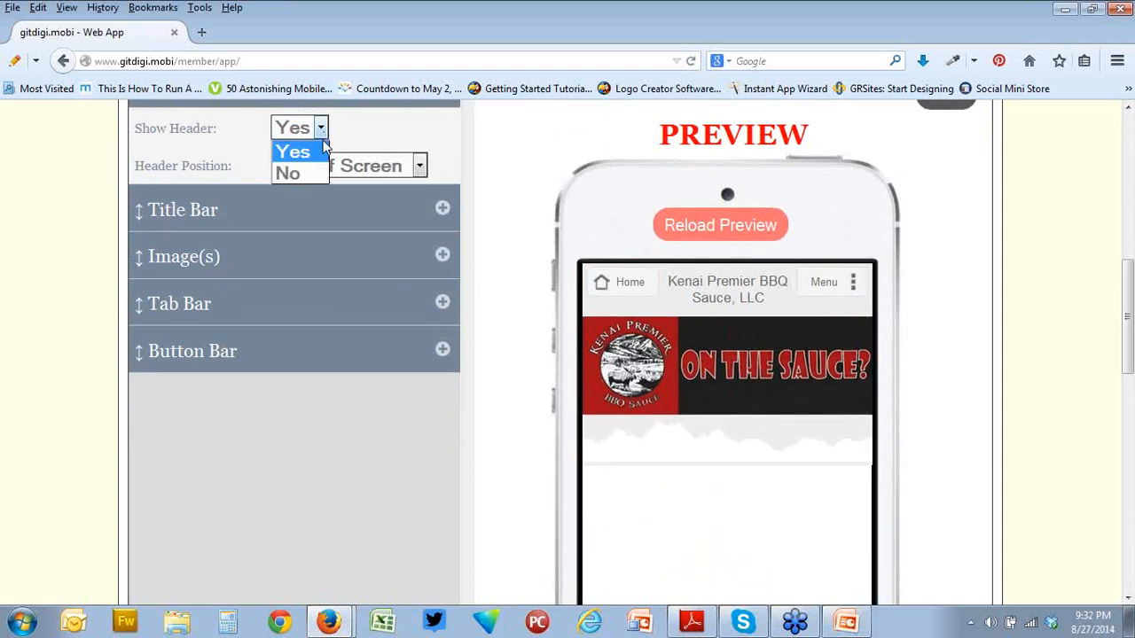
scroll(487, 199, "up", 2)
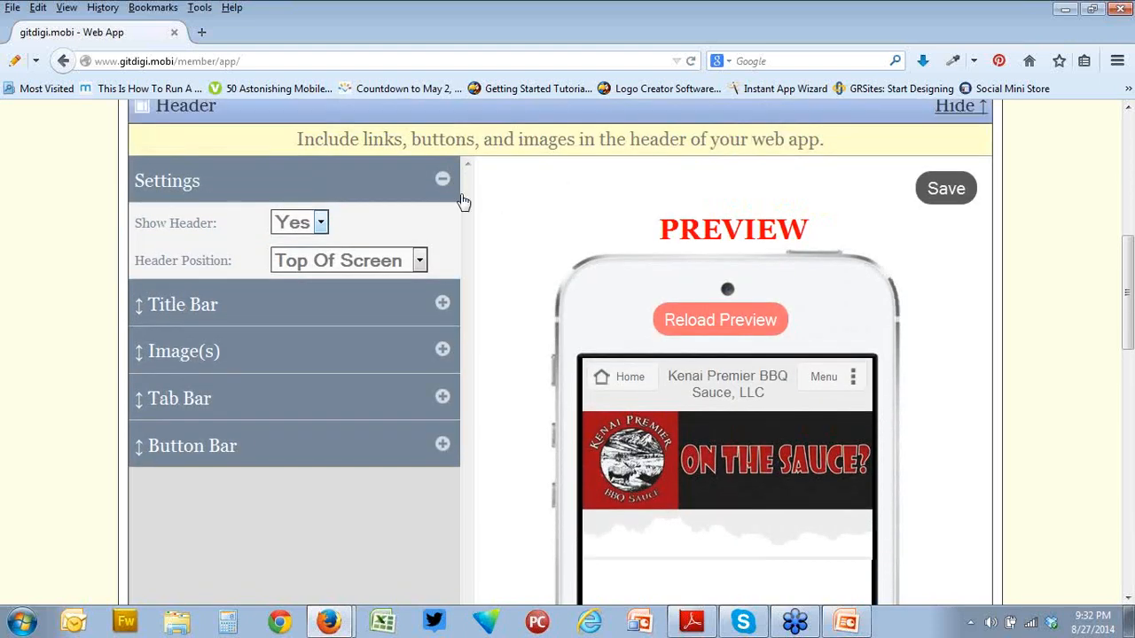
left_click(419, 261)
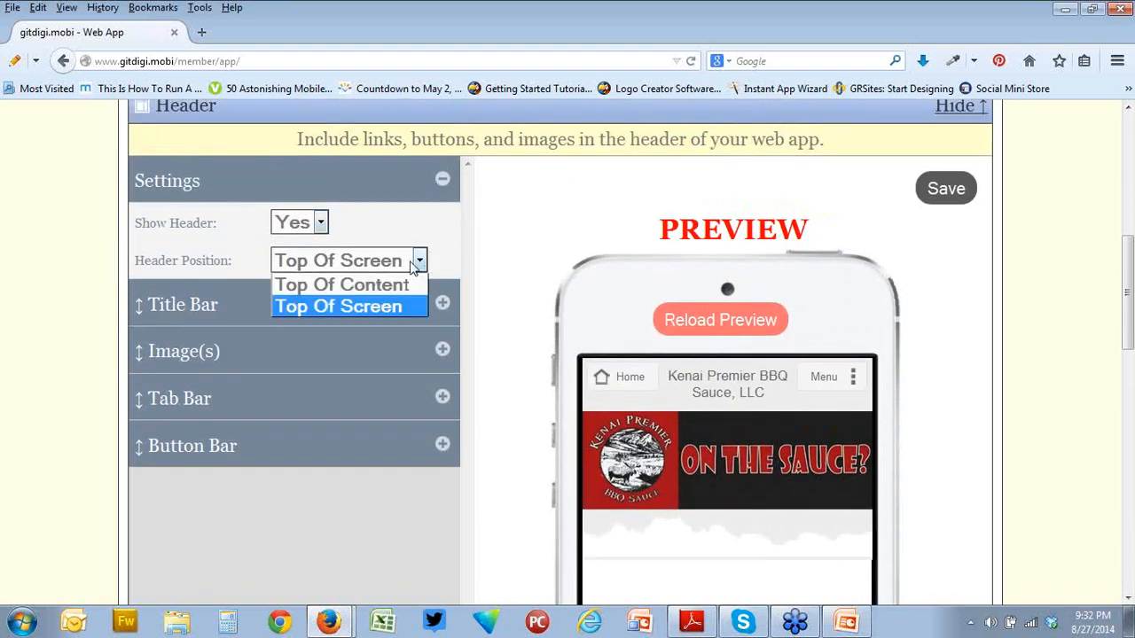
left_click(384, 295)
scroll(985, 357, "down", 2)
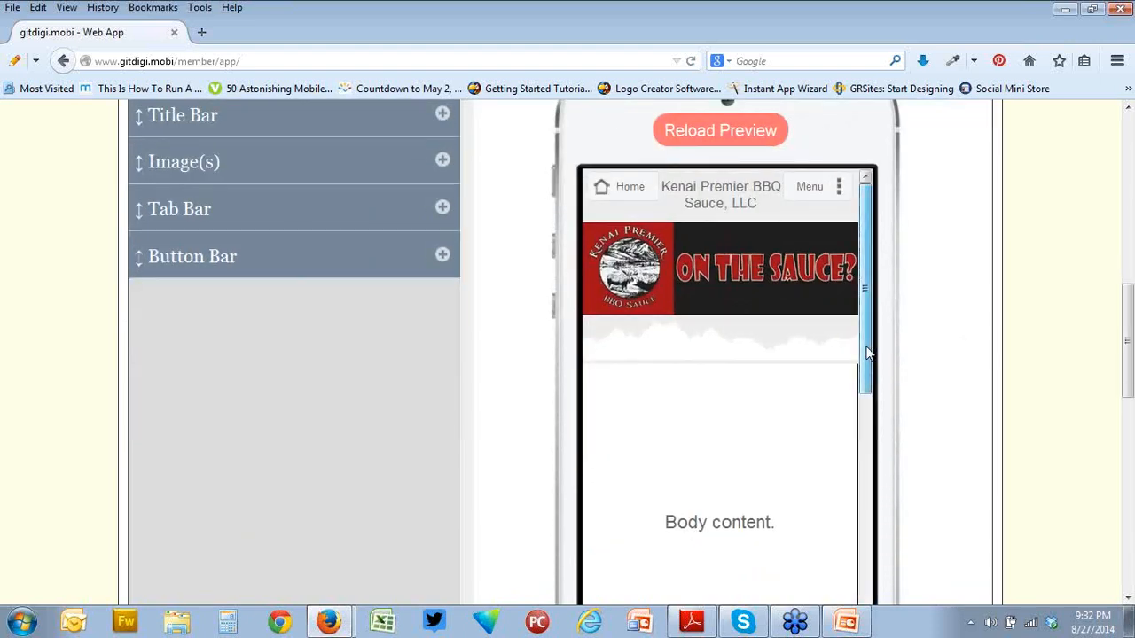
scroll(867, 353, "down", 2)
scroll(937, 385, "up", 2)
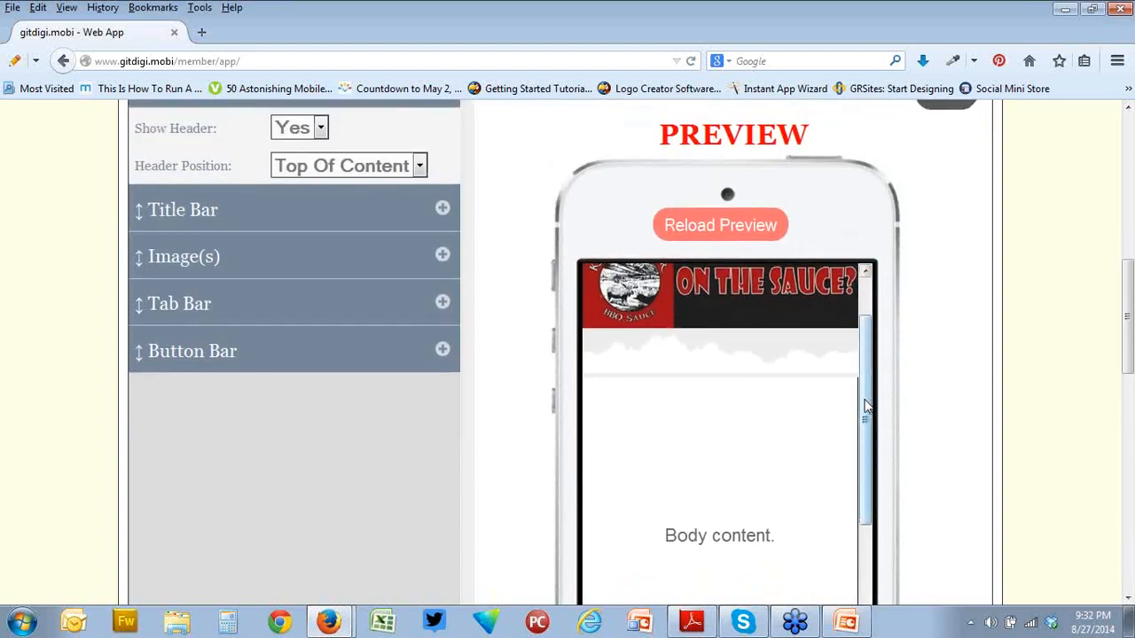
left_click_drag(867, 406, 864, 350)
Compare Top Of Screen with Top Of Content as header position, scrolling the phone preview for each.
left_click(419, 167)
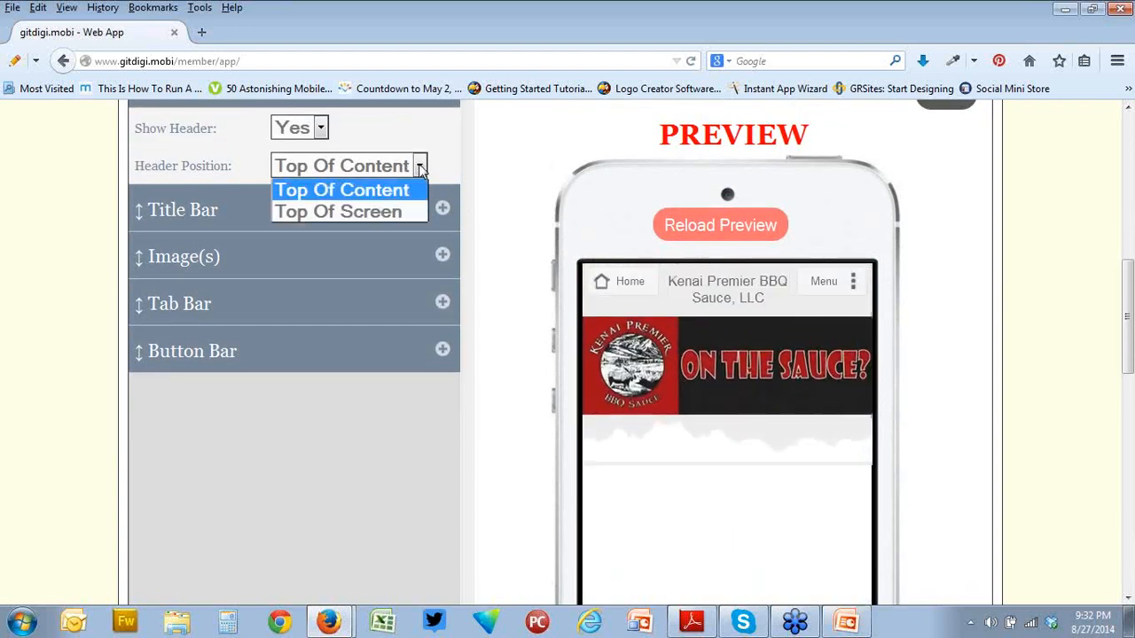
left_click(398, 212)
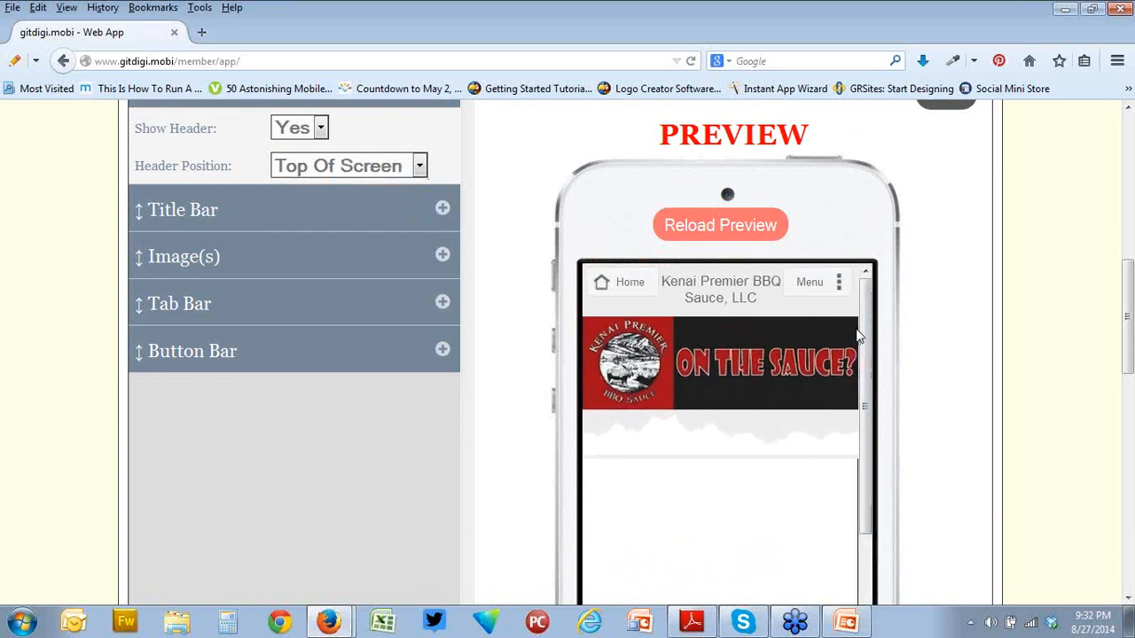
left_click_drag(860, 337, 867, 313)
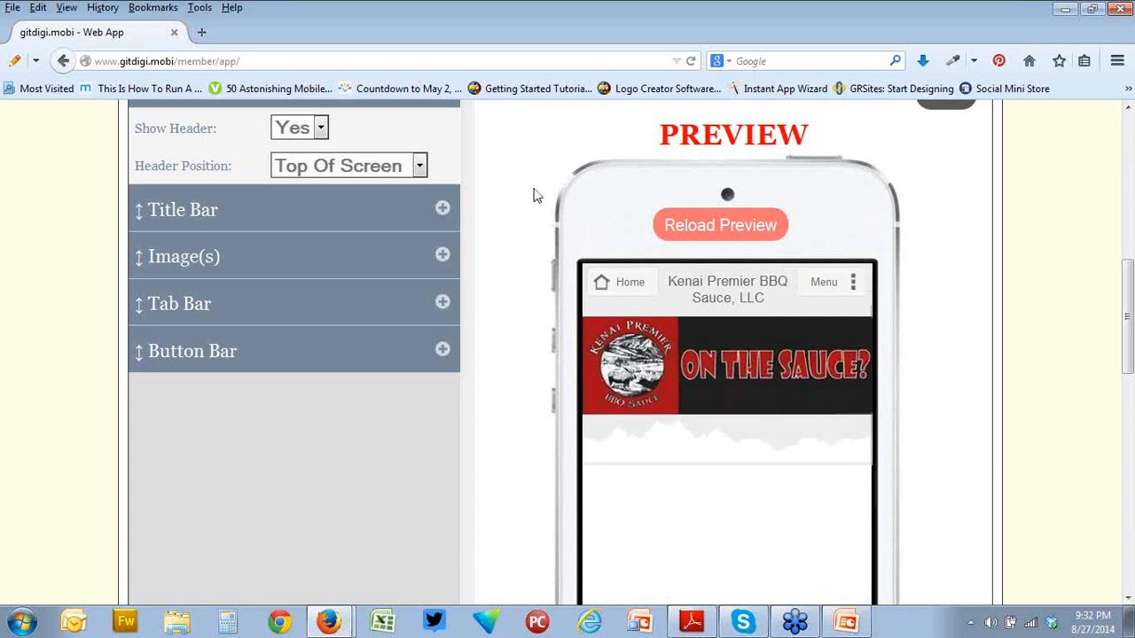
left_click(420, 166)
left_click(341, 190)
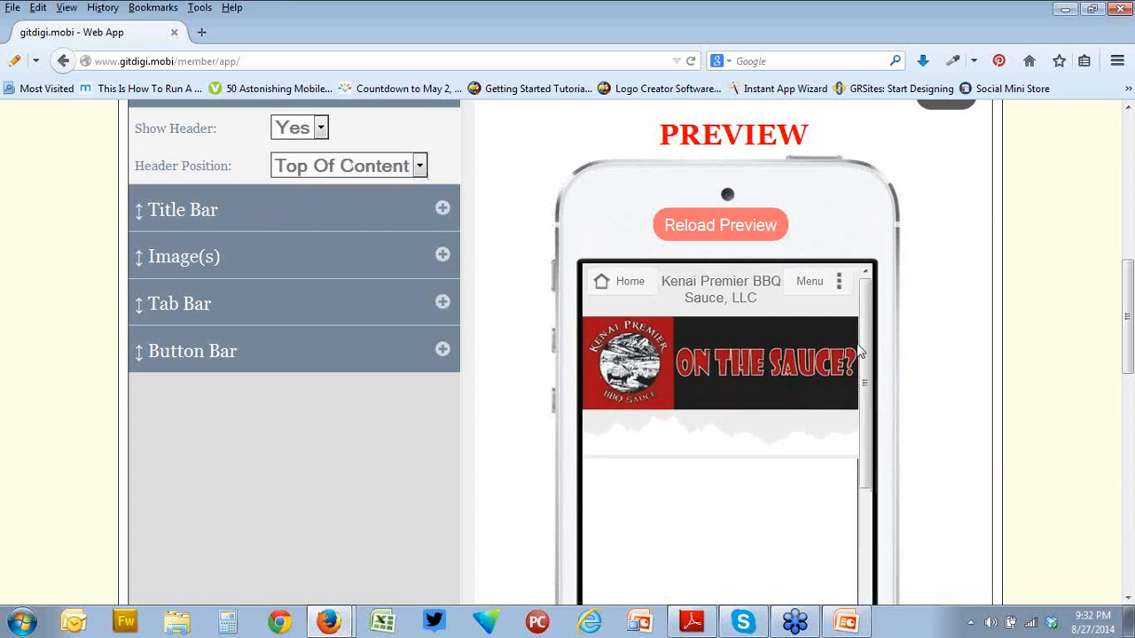
left_click_drag(870, 315, 851, 296)
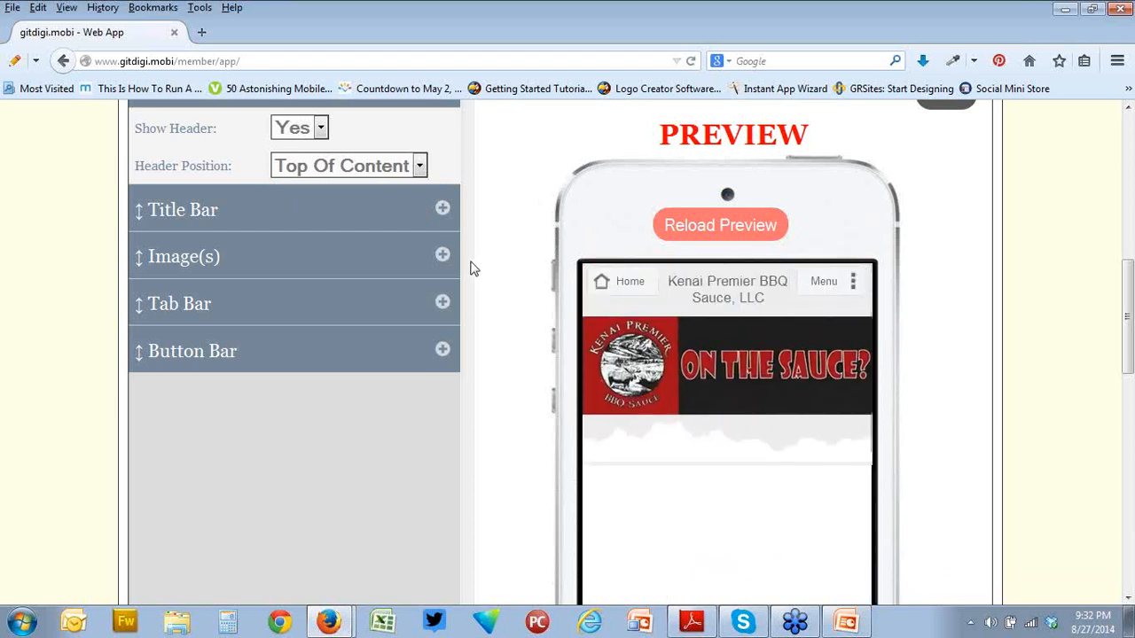
Set the header position to Top Of Screen, check it by scrolling the preview, and save the header.
left_click(421, 166)
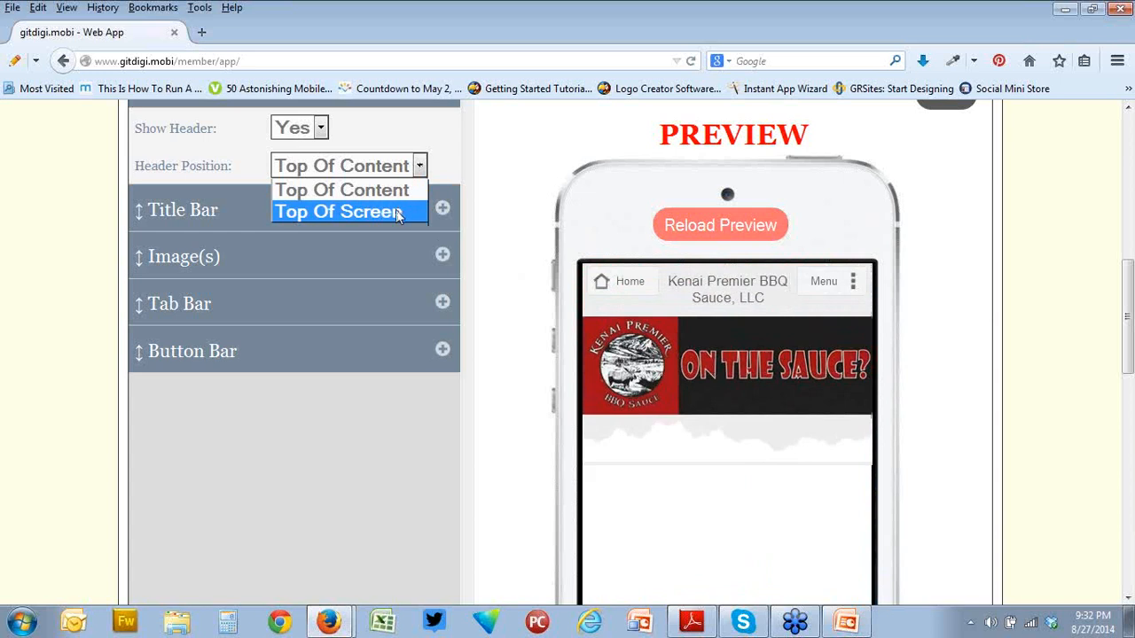
left_click(397, 215)
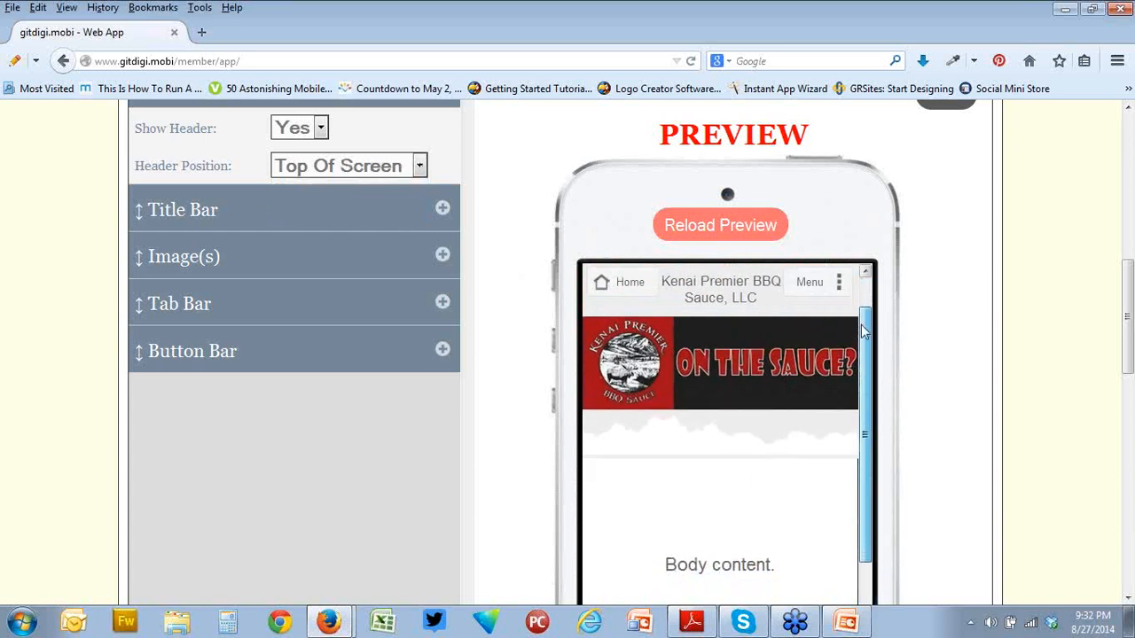
mouse_move(865, 329)
left_mouse_down()
mouse_move(869, 457)
mouse_move(868, 317)
left_mouse_up()
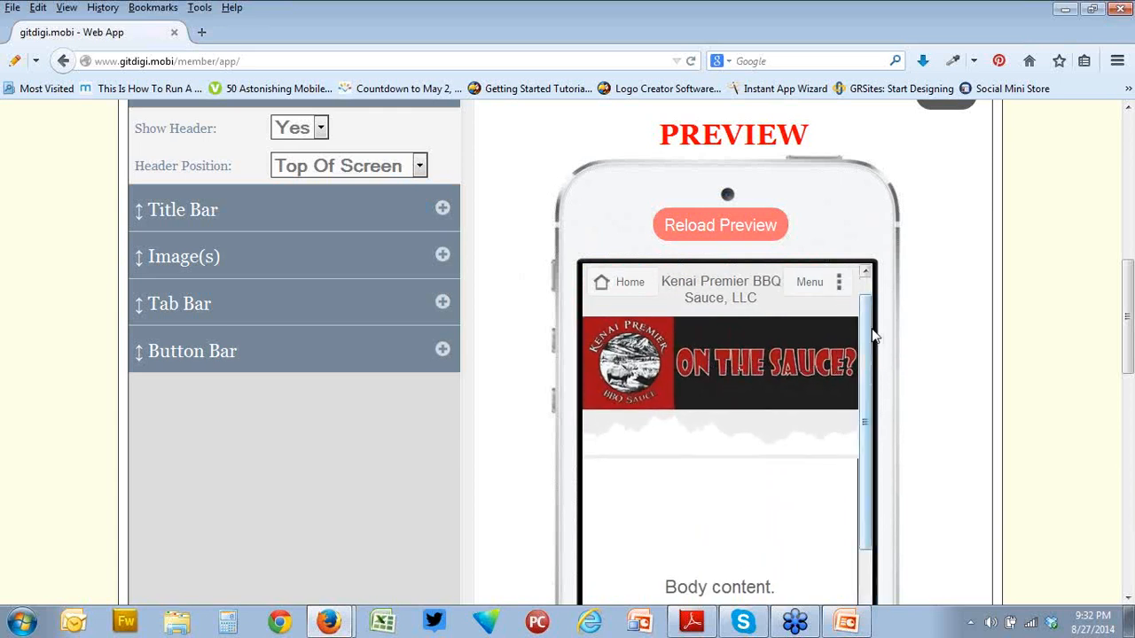
left_click_drag(869, 332, 872, 299)
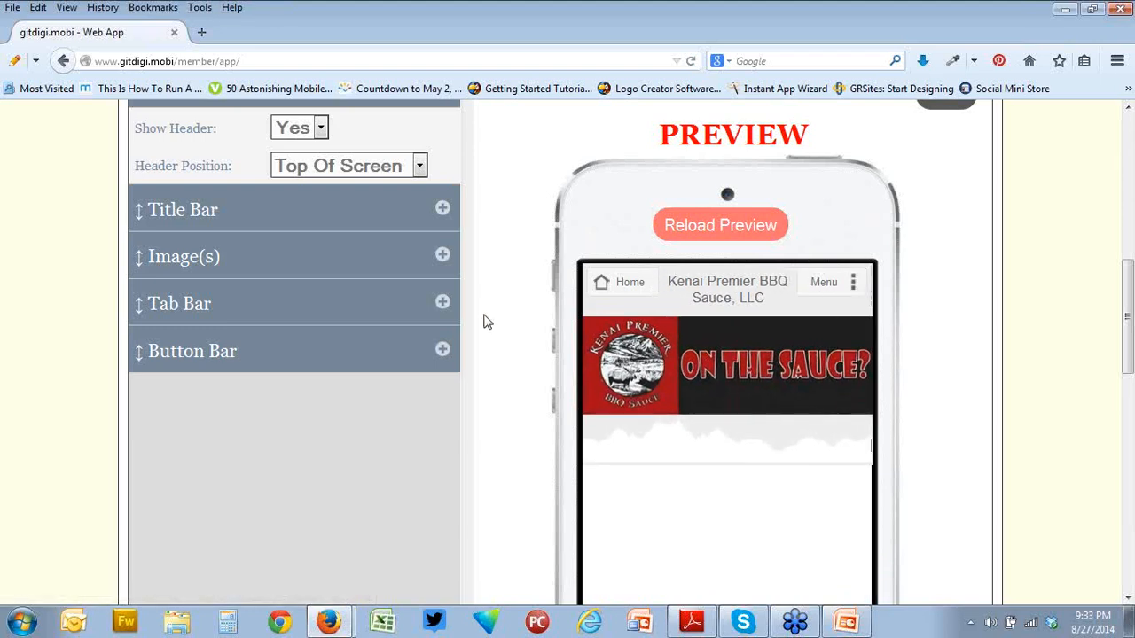
scroll(488, 300, "up", 3)
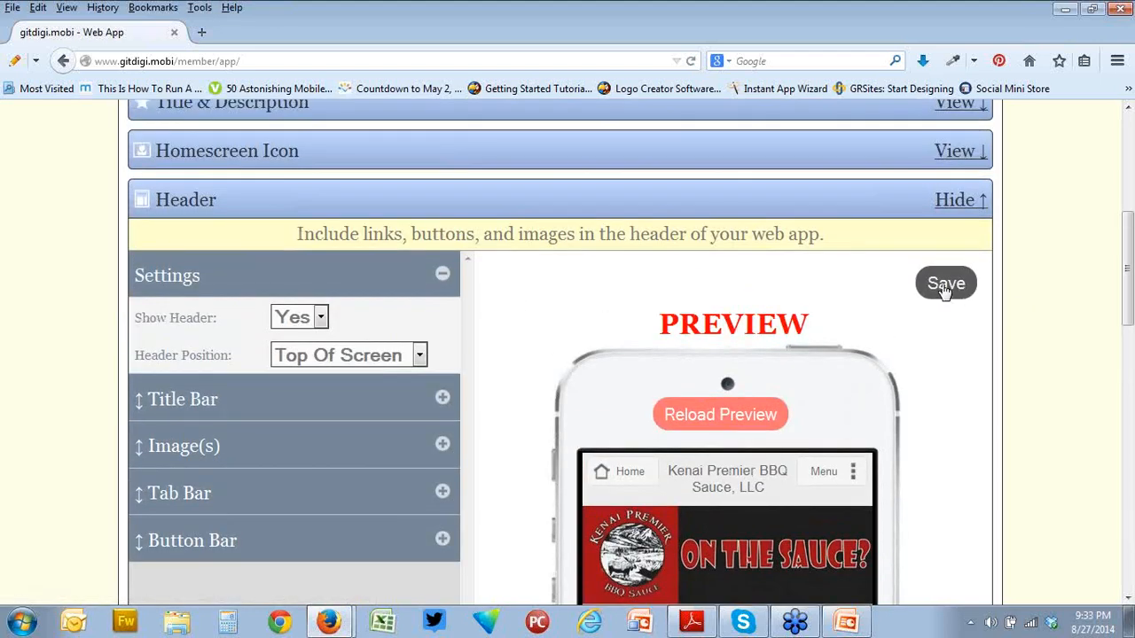
left_click(945, 285)
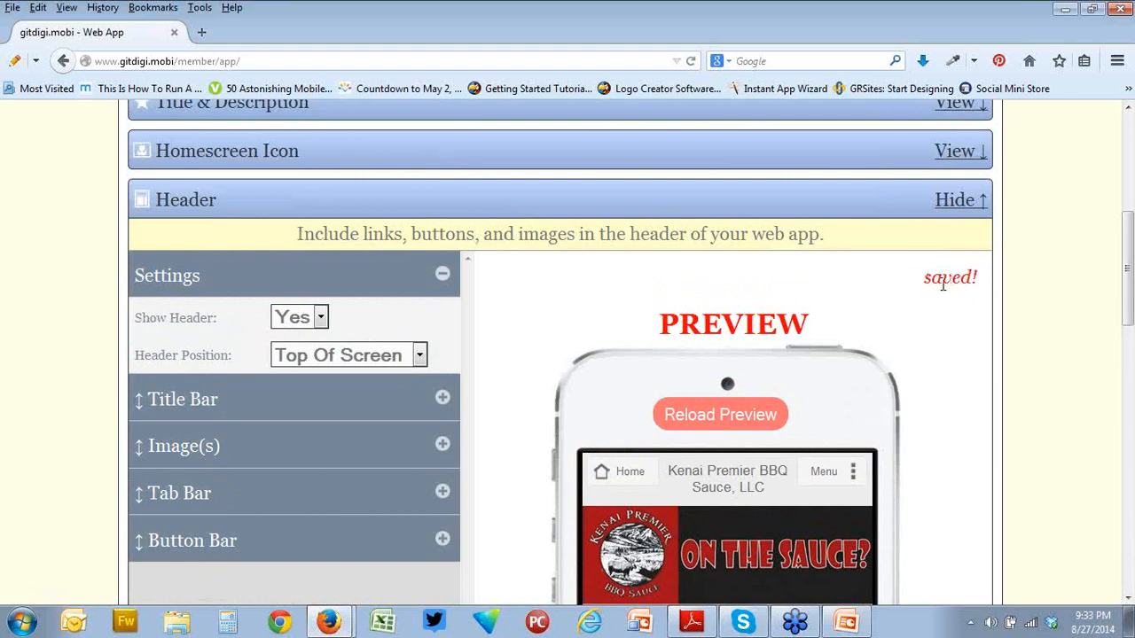
left_click(443, 274)
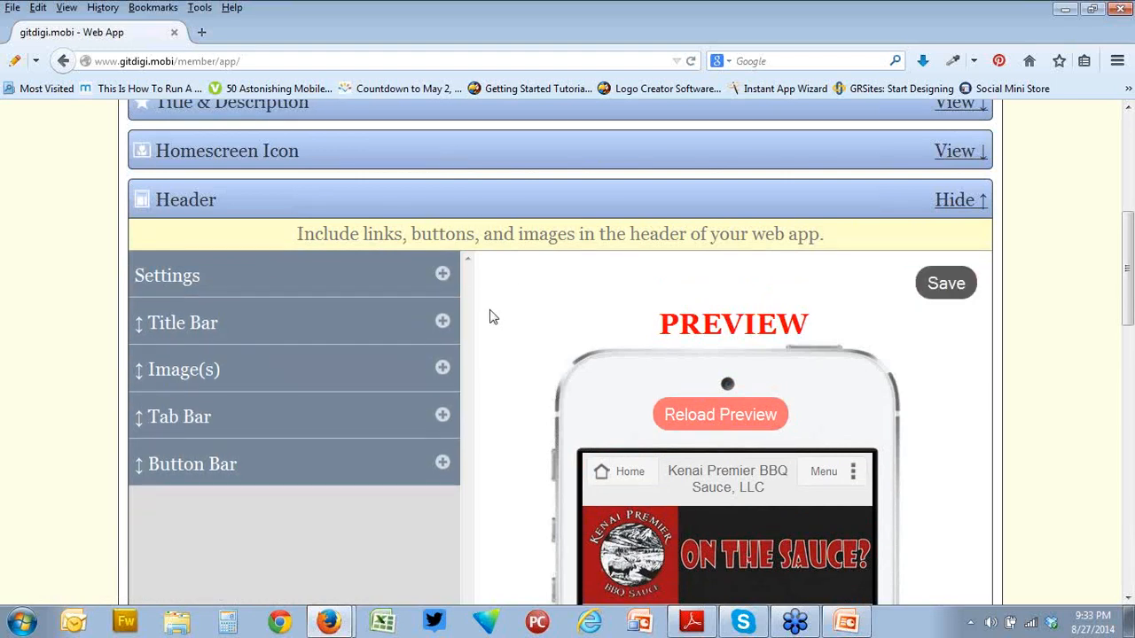
Close the Header section to return to the collapsed list of web app sections.
scroll(493, 317, "down", 1)
scroll(494, 317, "up", 1)
scroll(932, 426, "down", 2)
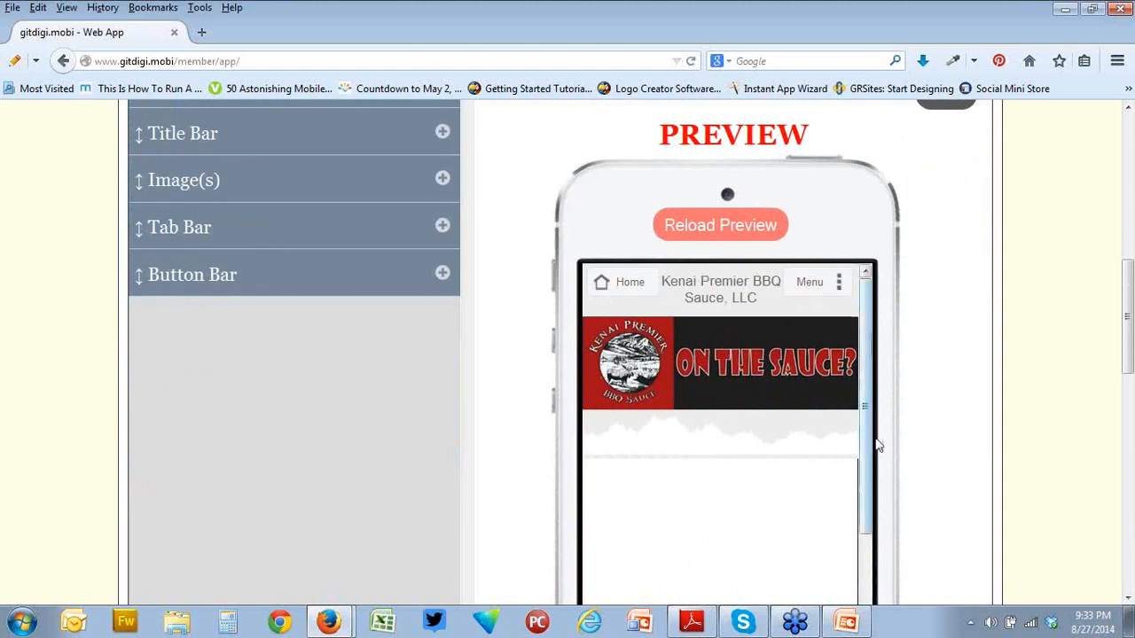
scroll(878, 443, "up", 1)
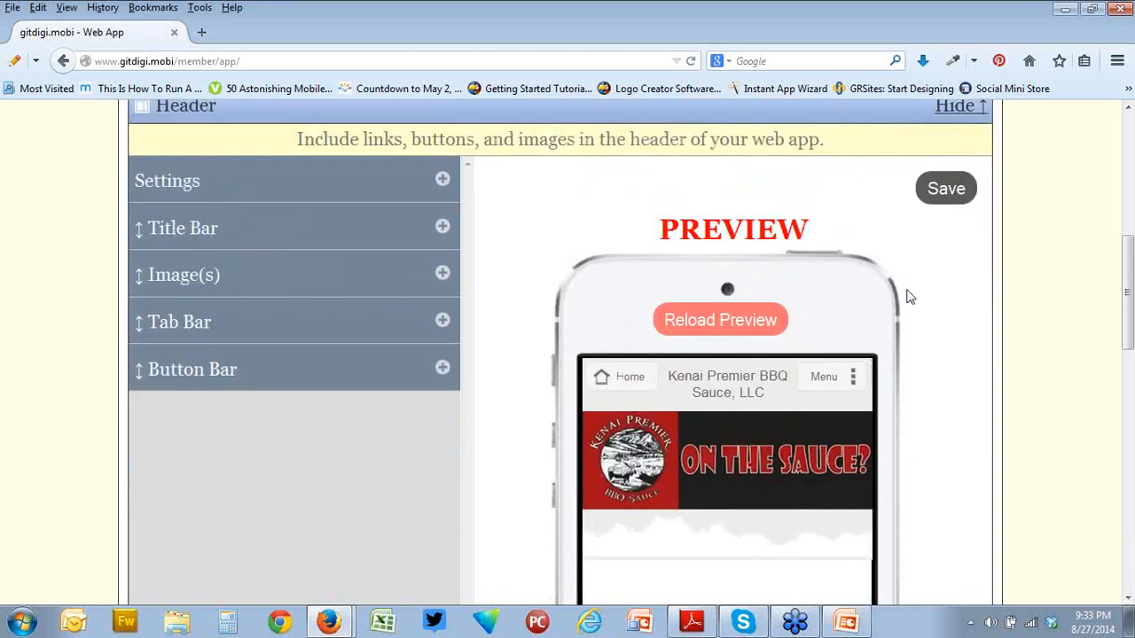
left_click(954, 110)
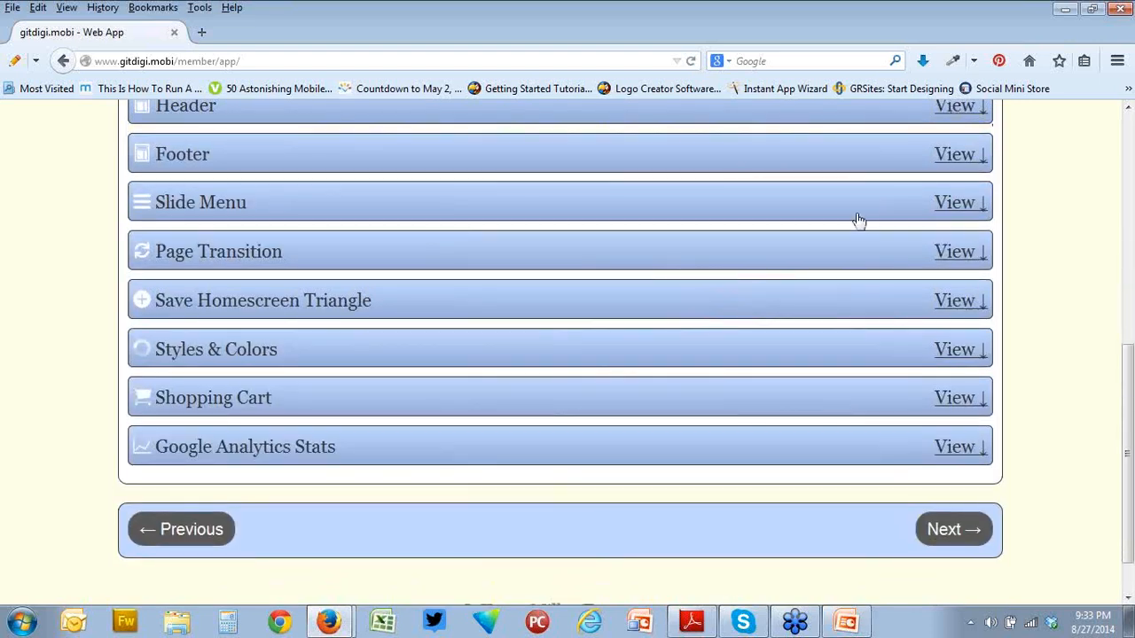
scroll(733, 273, "up", 1)
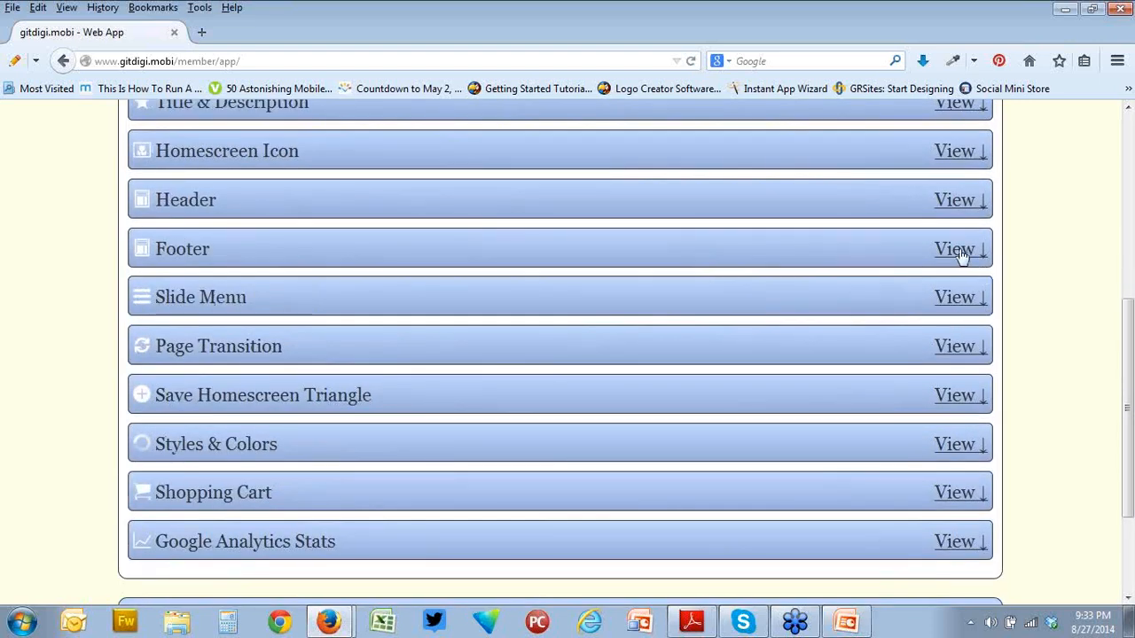
Open the Footer section's settings and review the available footer position options.
left_click(958, 251)
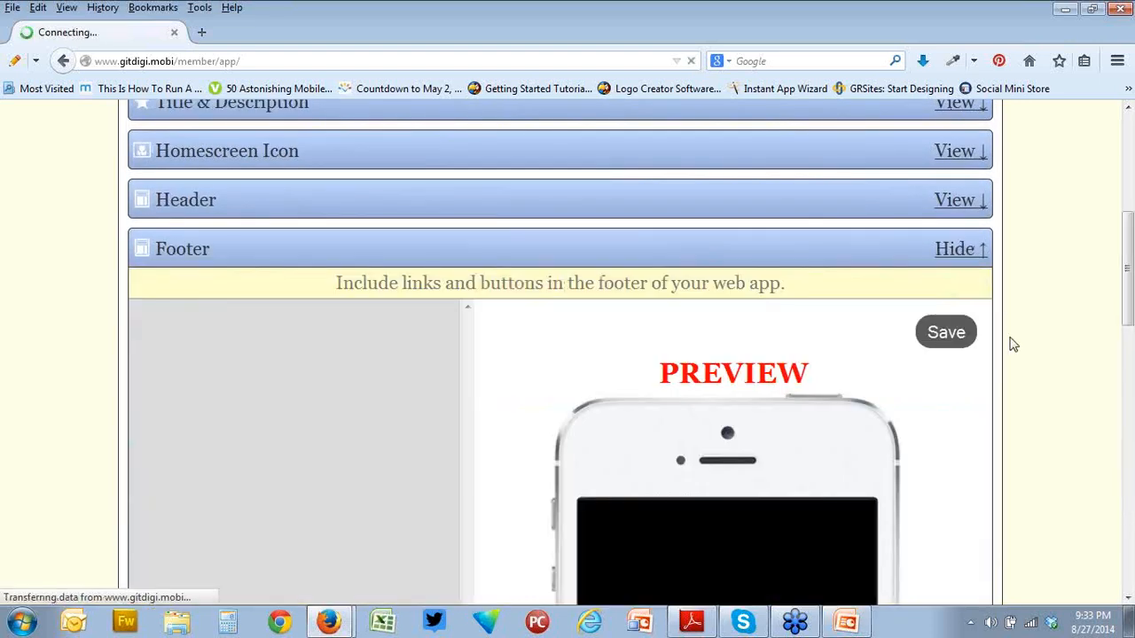
scroll(1011, 344, "down", 1)
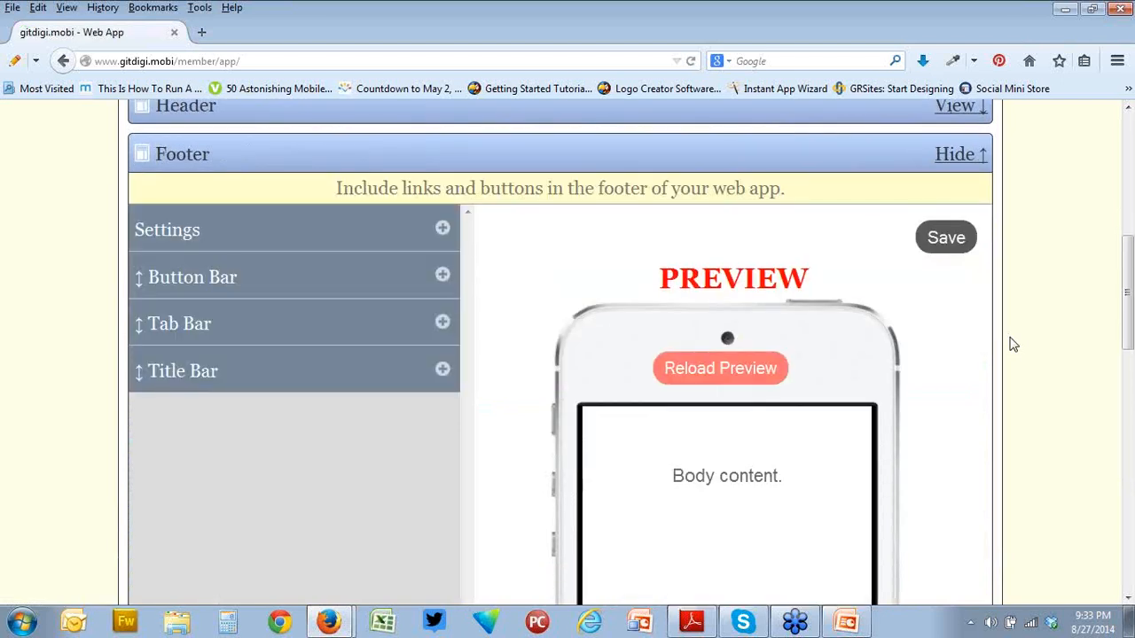
left_click(442, 230)
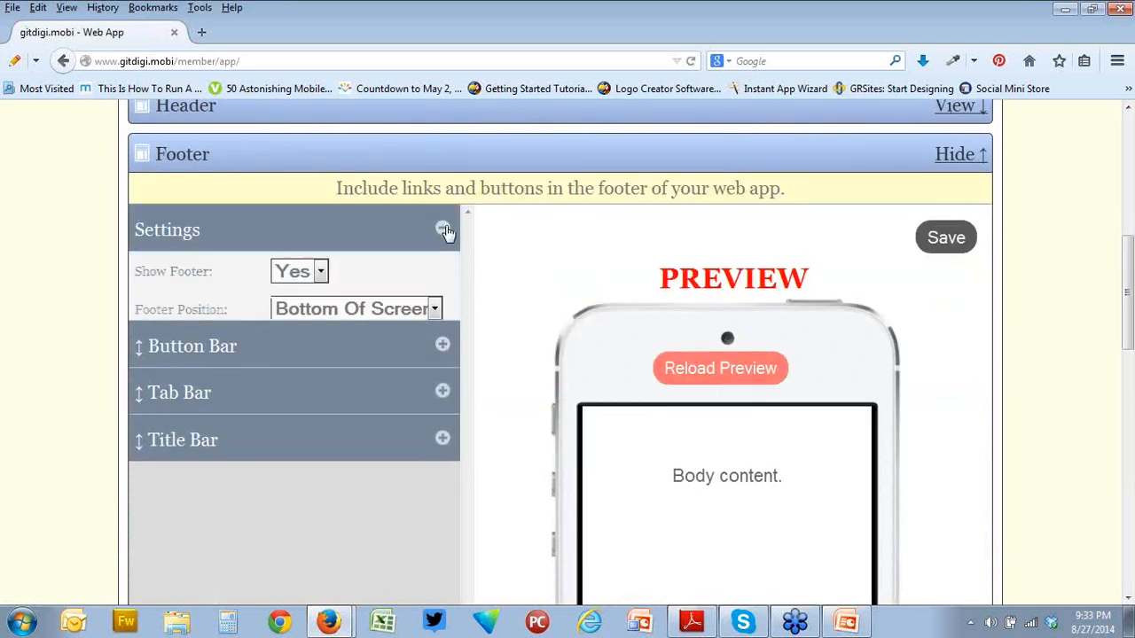
left_click(434, 309)
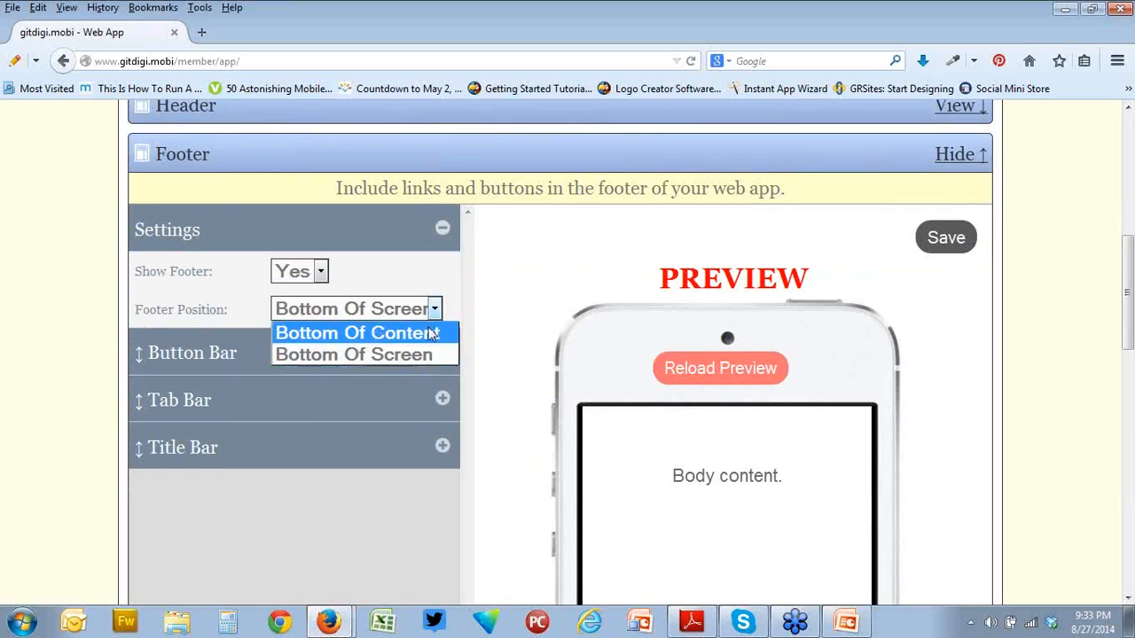
left_click(500, 299)
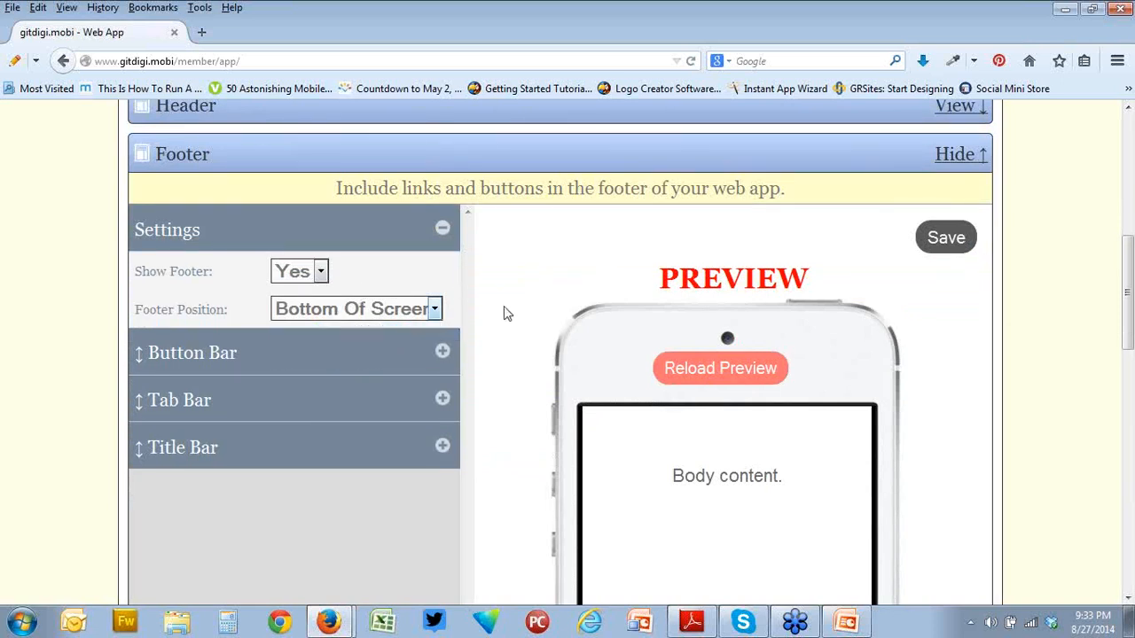
Start a new link in the footer's Button Bar and review the pages it can link to.
left_click(440, 354)
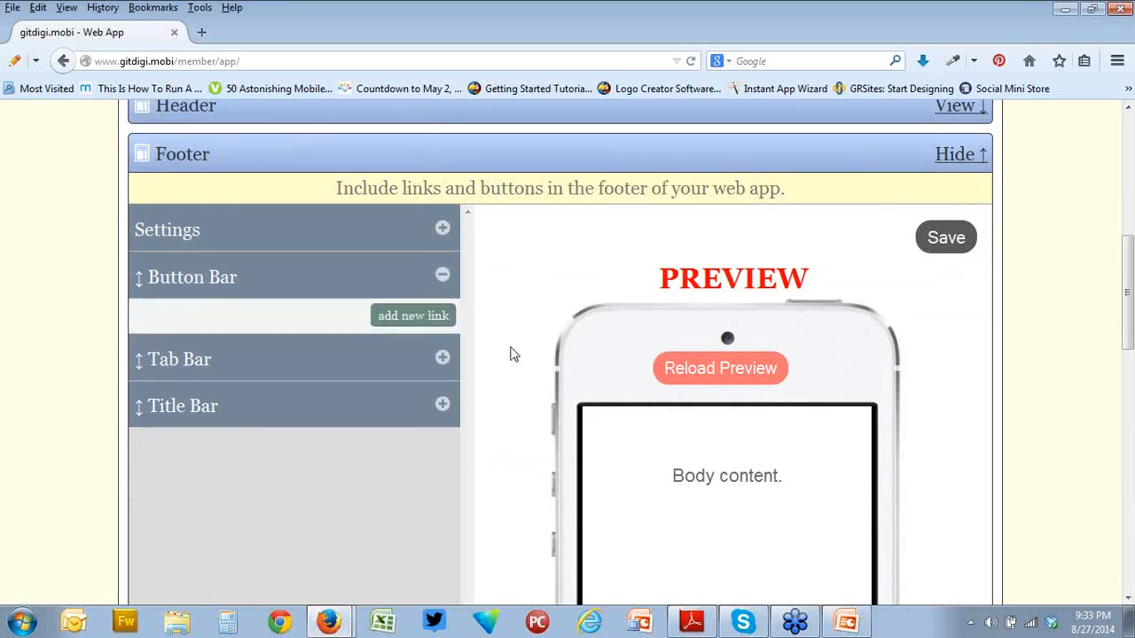
scroll(511, 354, "down", 2)
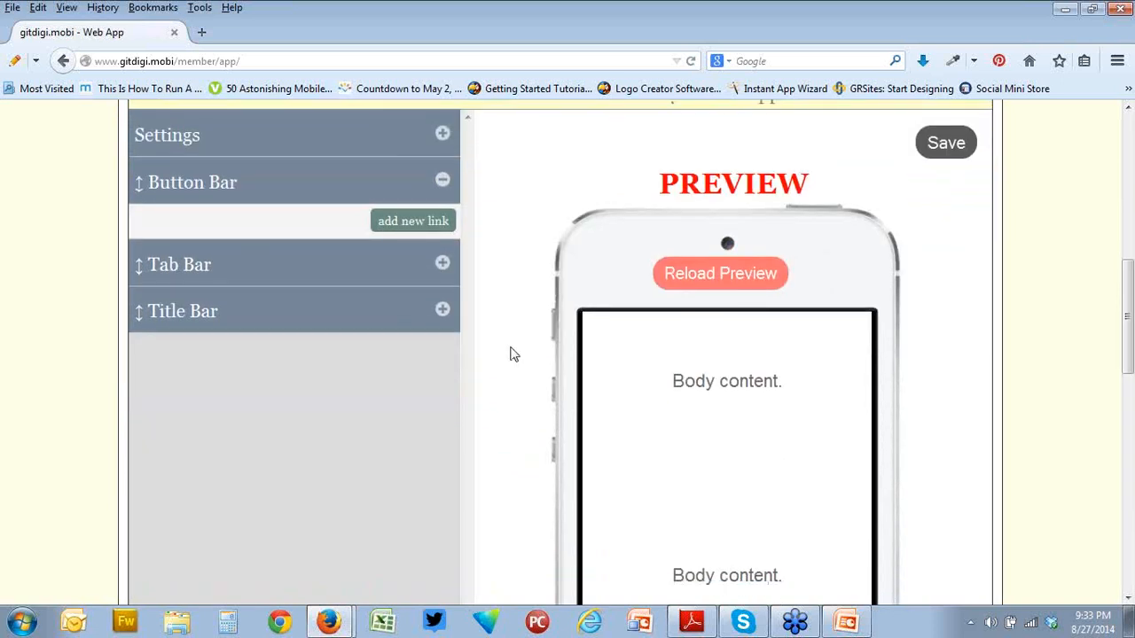
left_click(423, 222)
scroll(511, 299, "down", 5)
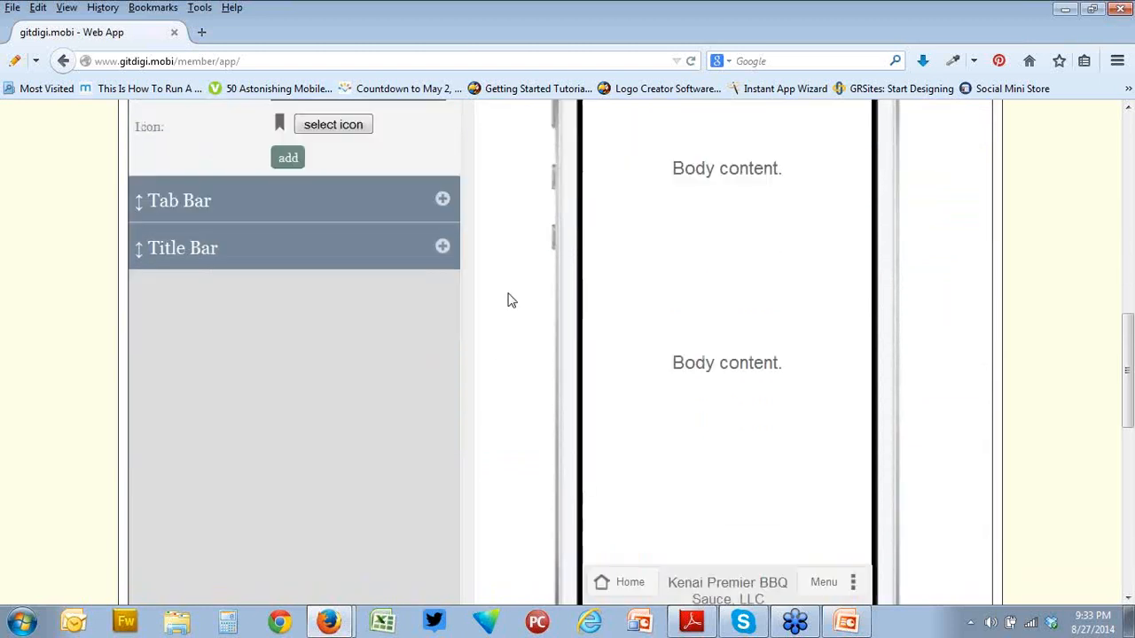
scroll(512, 301, "up", 3)
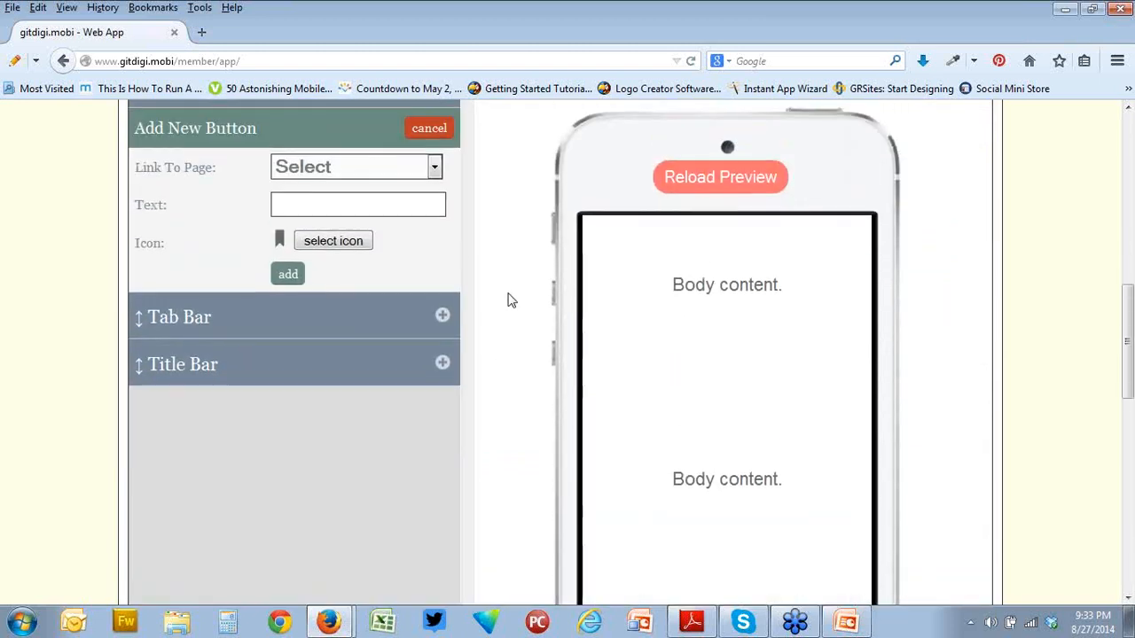
left_click(433, 175)
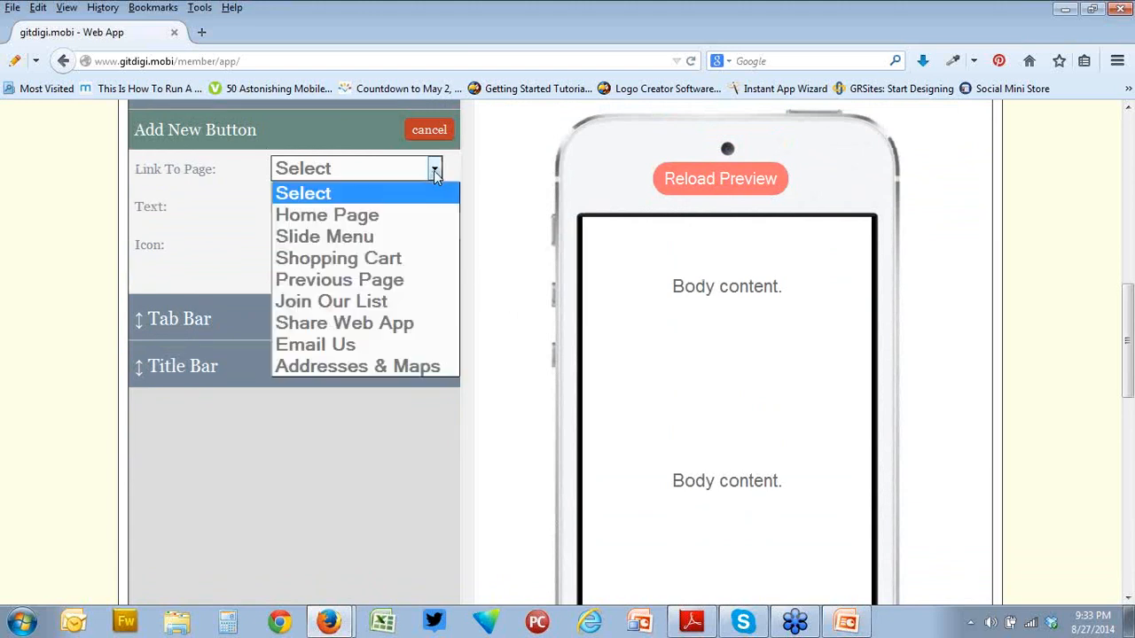
left_click(485, 229)
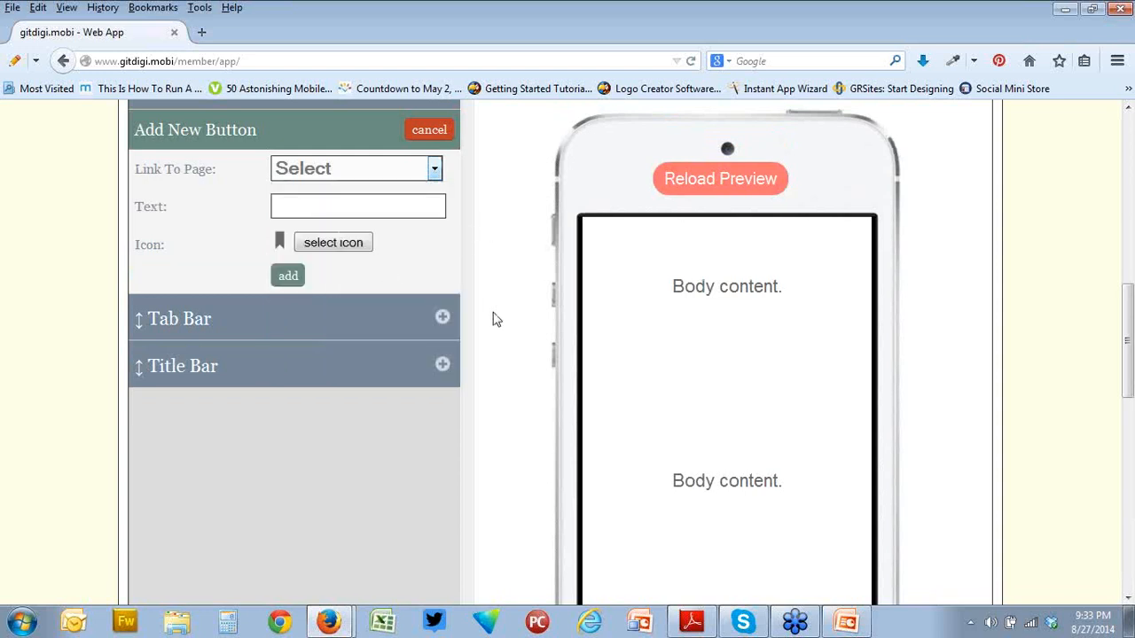
scroll(494, 320, "down", 3)
scroll(495, 319, "up", 2)
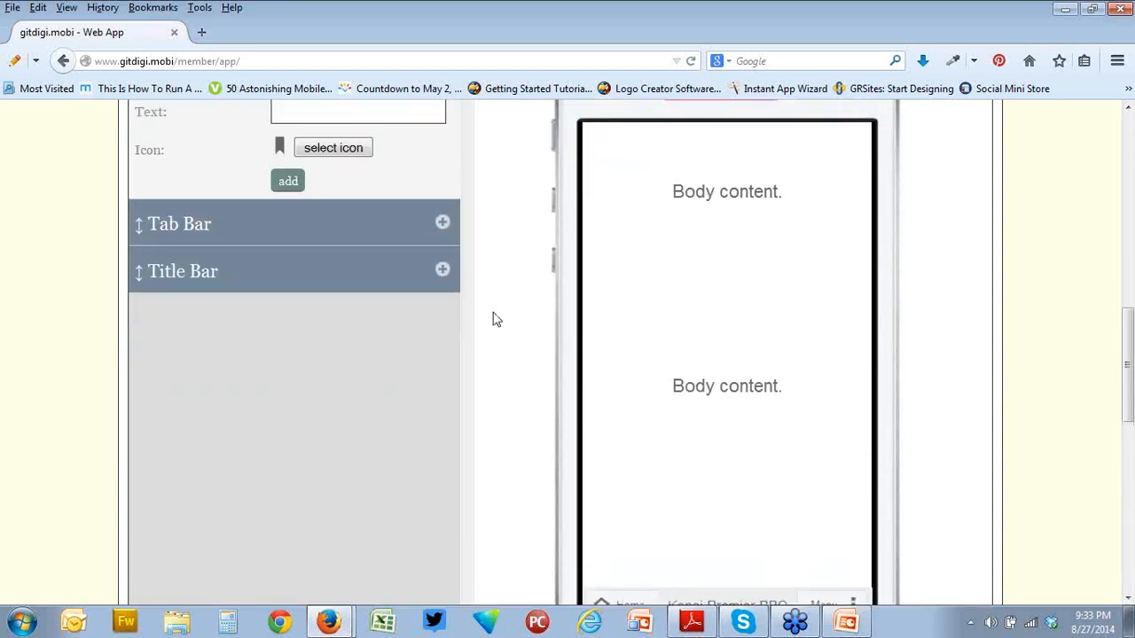
Add a Home Page link to the footer's Tab Bar and check it in the phone preview.
left_click(438, 239)
scroll(506, 274, "up", 3)
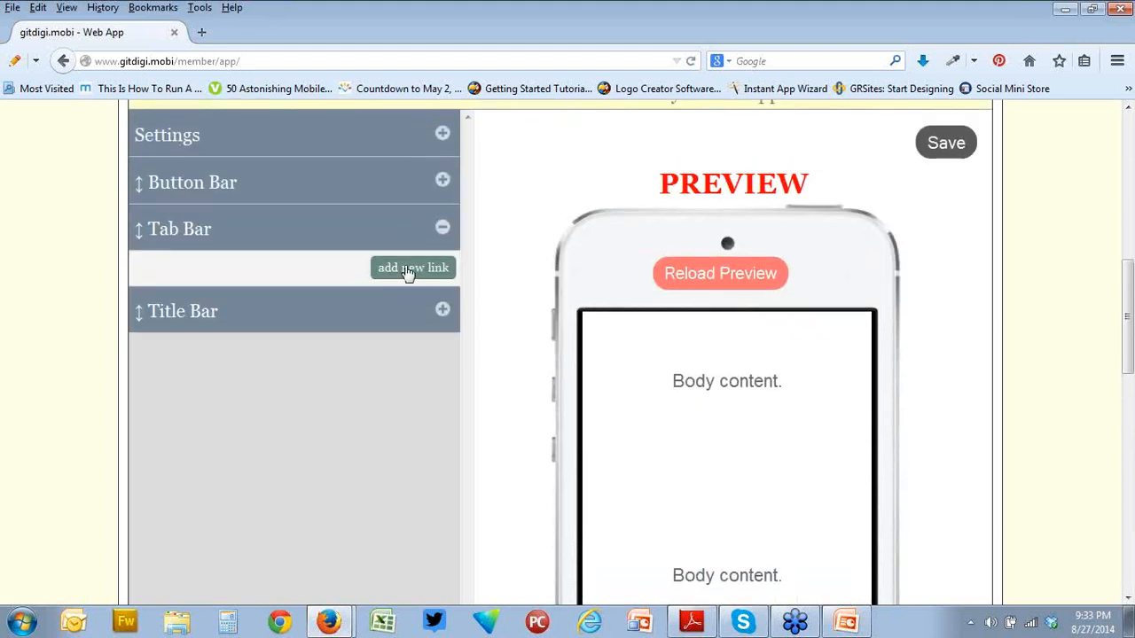
left_click(408, 270)
left_click(435, 311)
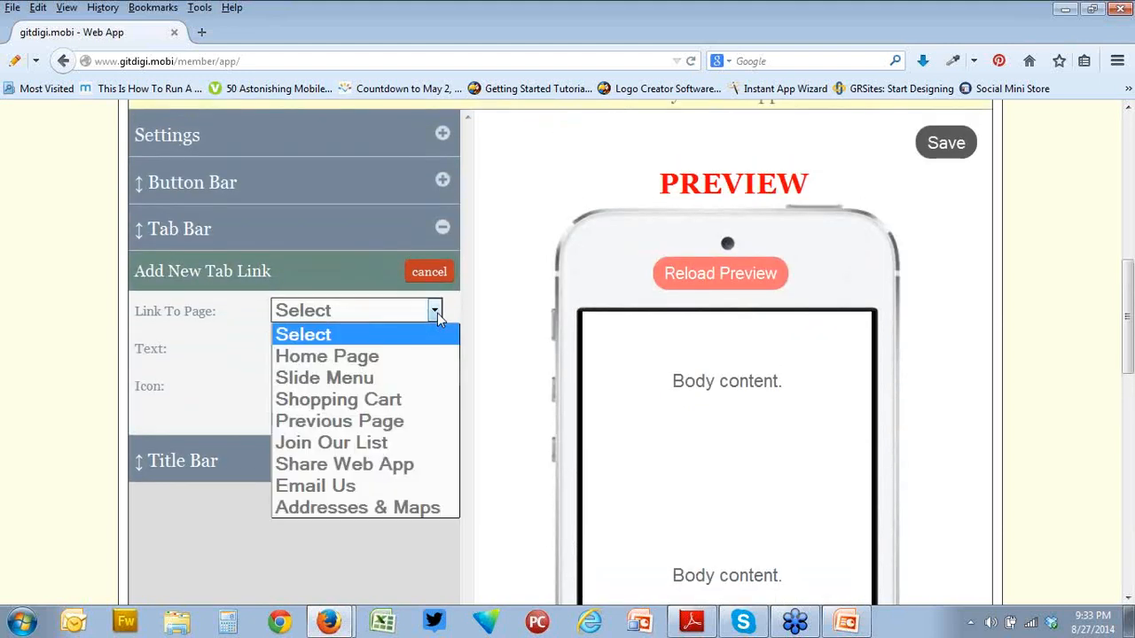
left_click(406, 356)
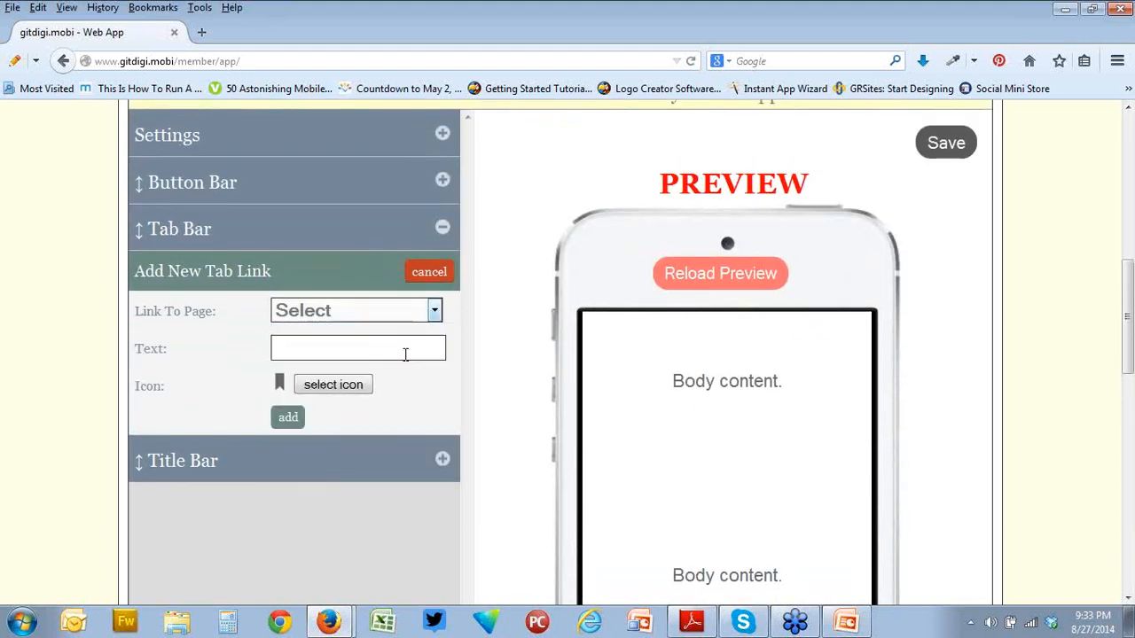
left_click(288, 417)
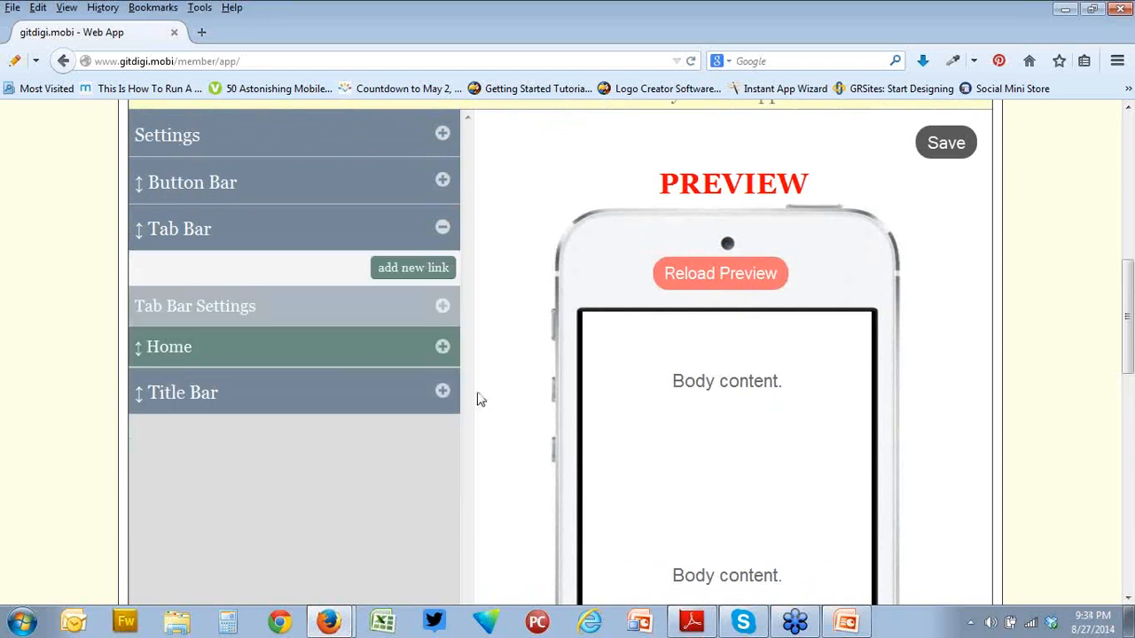
scroll(477, 399, "down", 3)
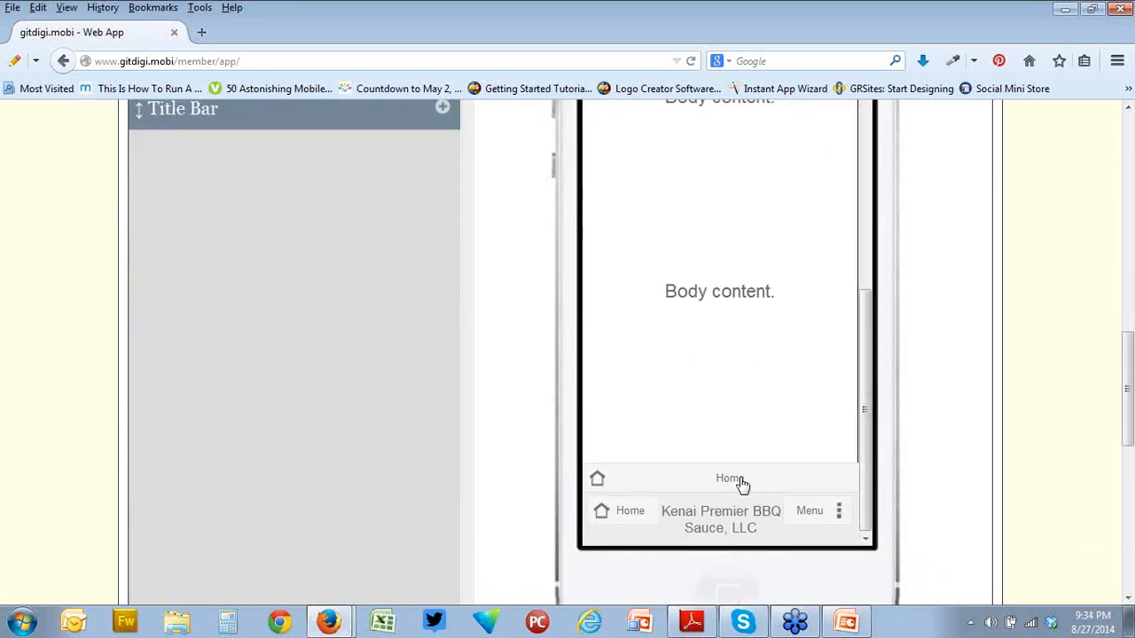
scroll(494, 429, "up", 3)
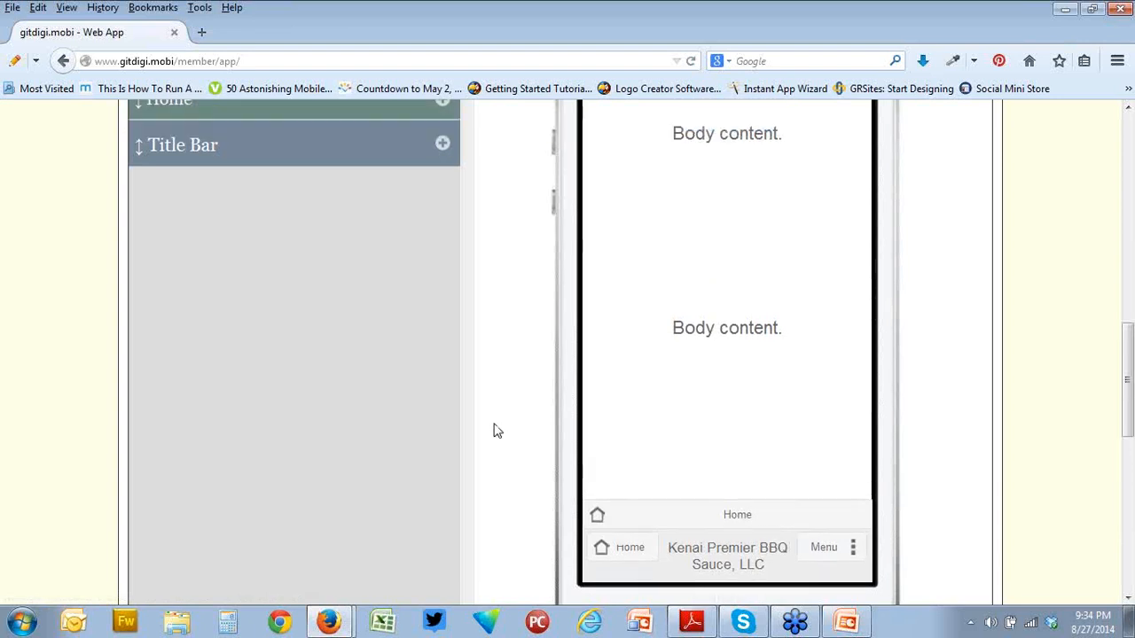
Add a second footer tab link to Previous Page, keeping its default text and arrow icon.
left_click(442, 213)
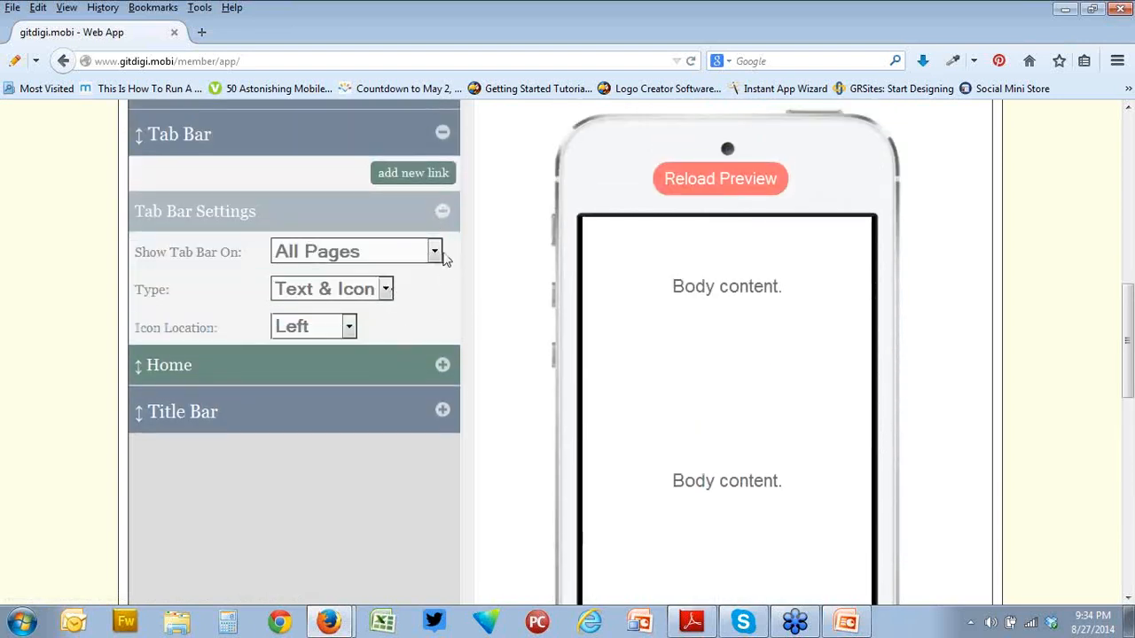
left_click(403, 175)
left_click(434, 217)
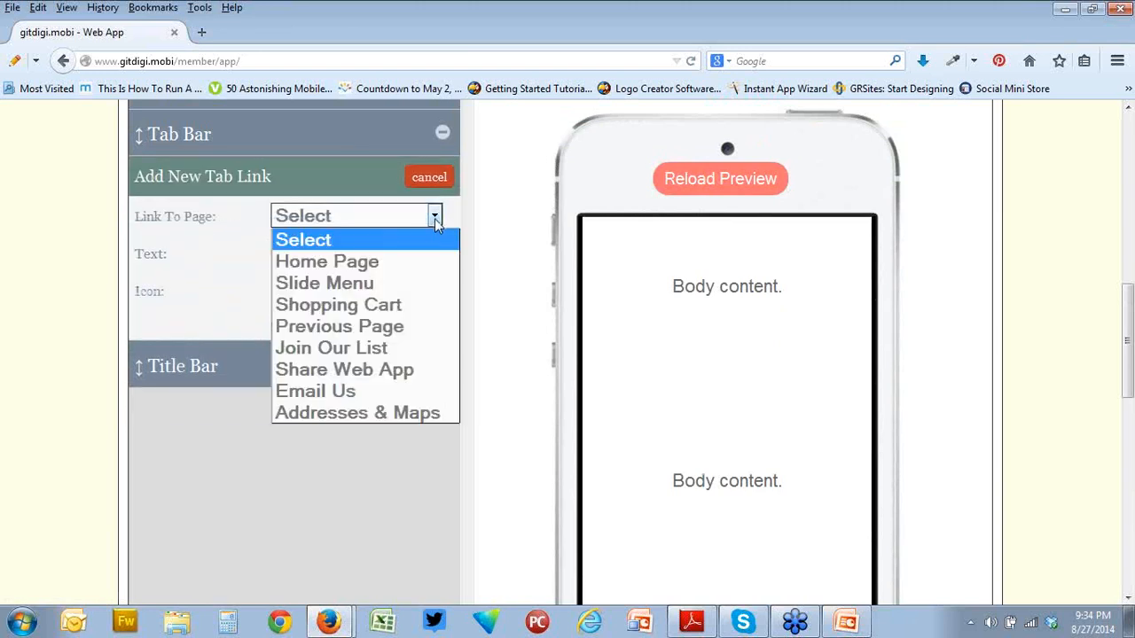
left_click(378, 323)
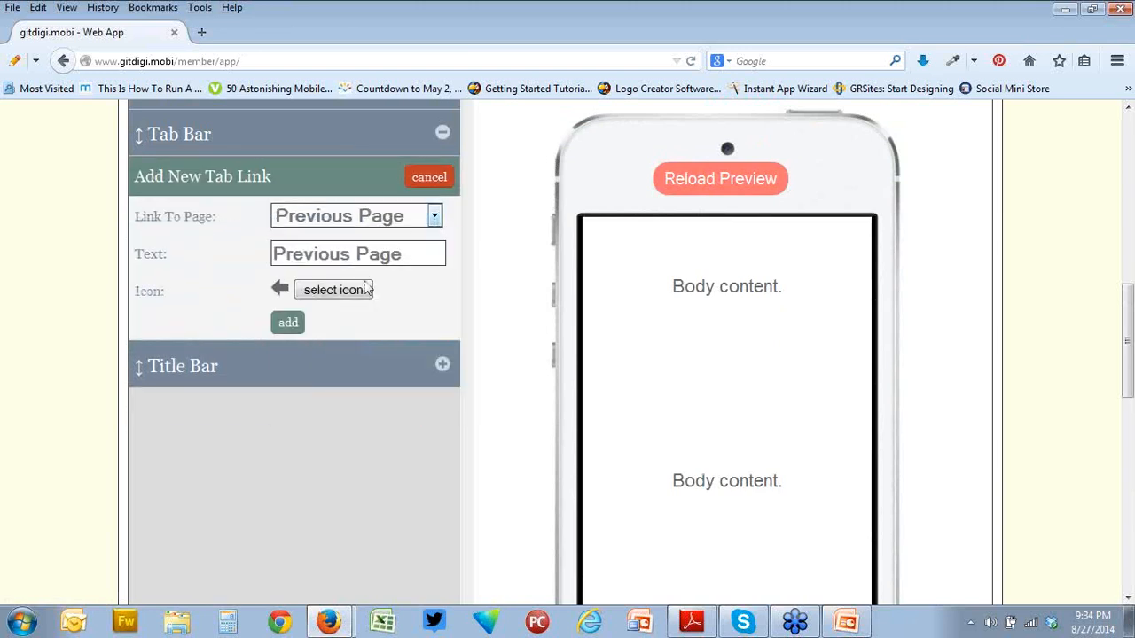
left_click(300, 324)
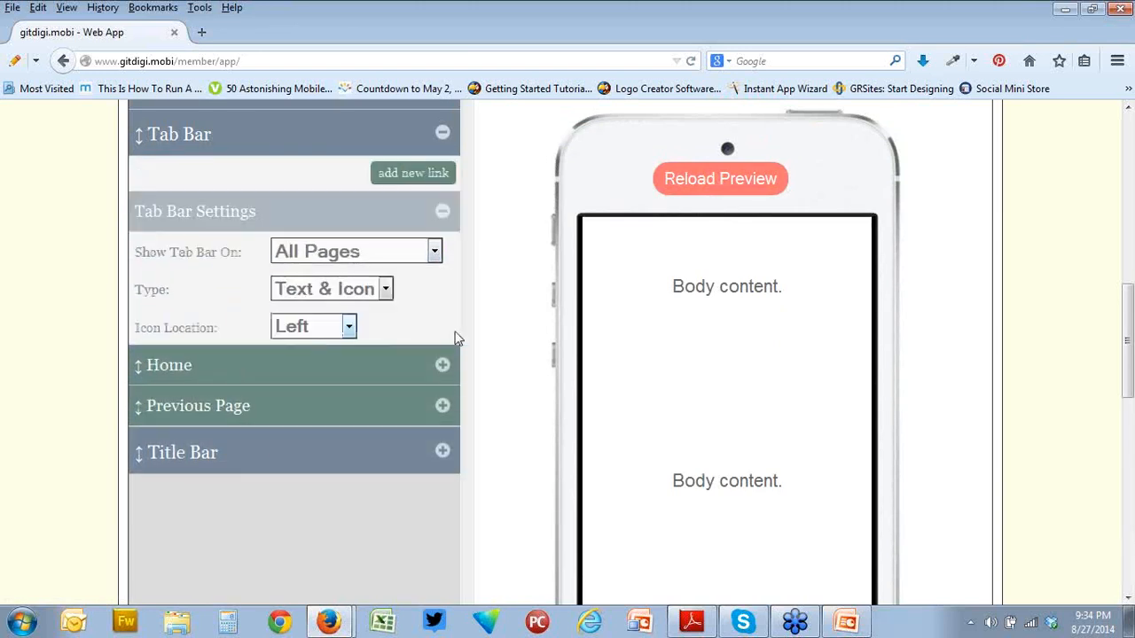
Examine the footer Title Bar's Left Button settings and compare them with the bars in the phone preview.
scroll(456, 337, "down", 1)
left_click(442, 358)
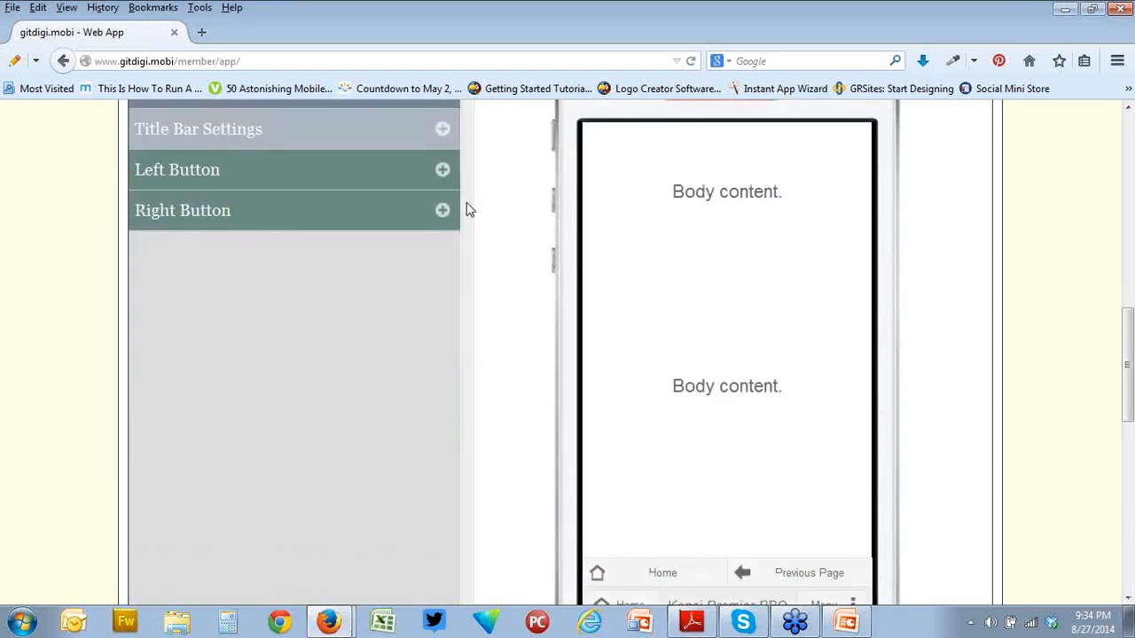
scroll(468, 211, "up", 2)
left_click(442, 266)
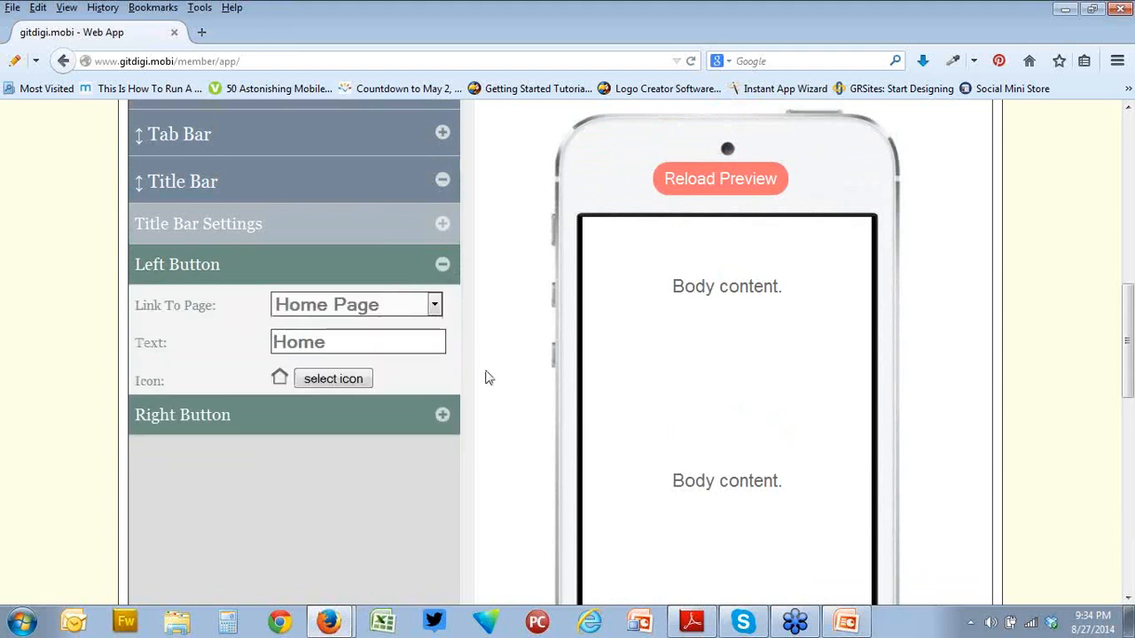
scroll(551, 382, "down", 5)
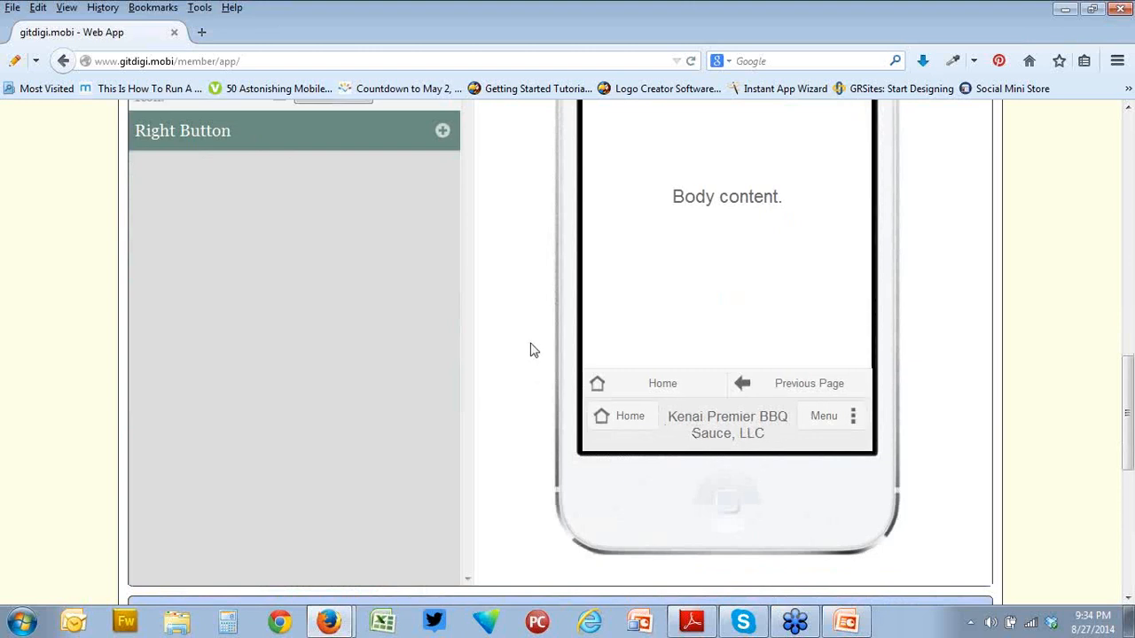
scroll(530, 350, "up", 3)
scroll(487, 257, "up", 2)
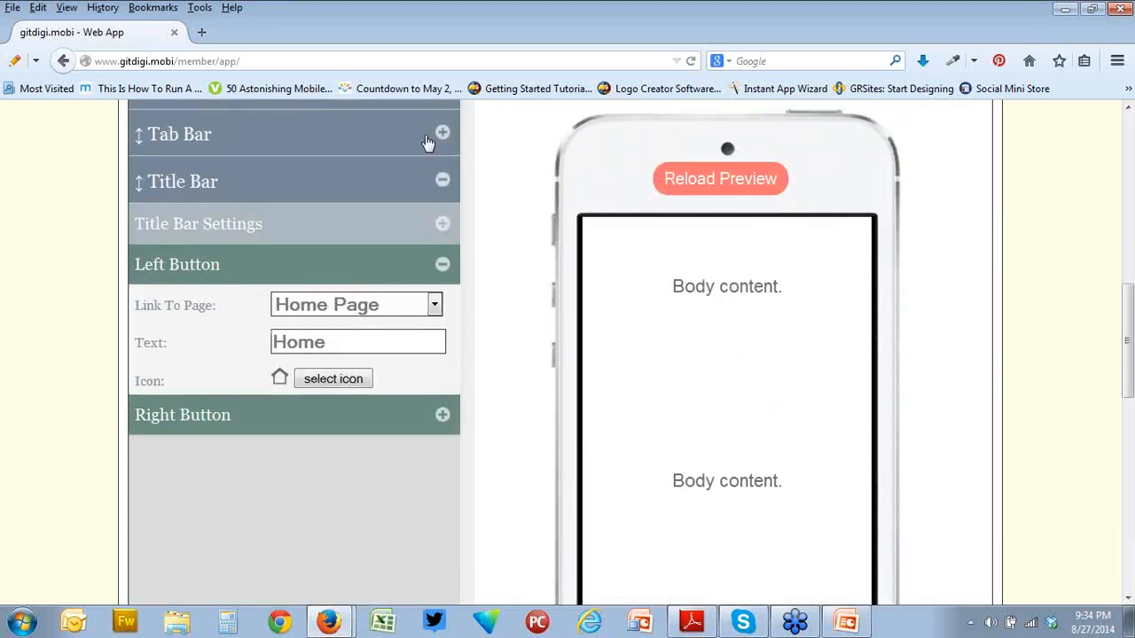
Try showing the footer's Tab Bar on Only Subpages and check the phone preview.
left_click(442, 133)
left_click(434, 253)
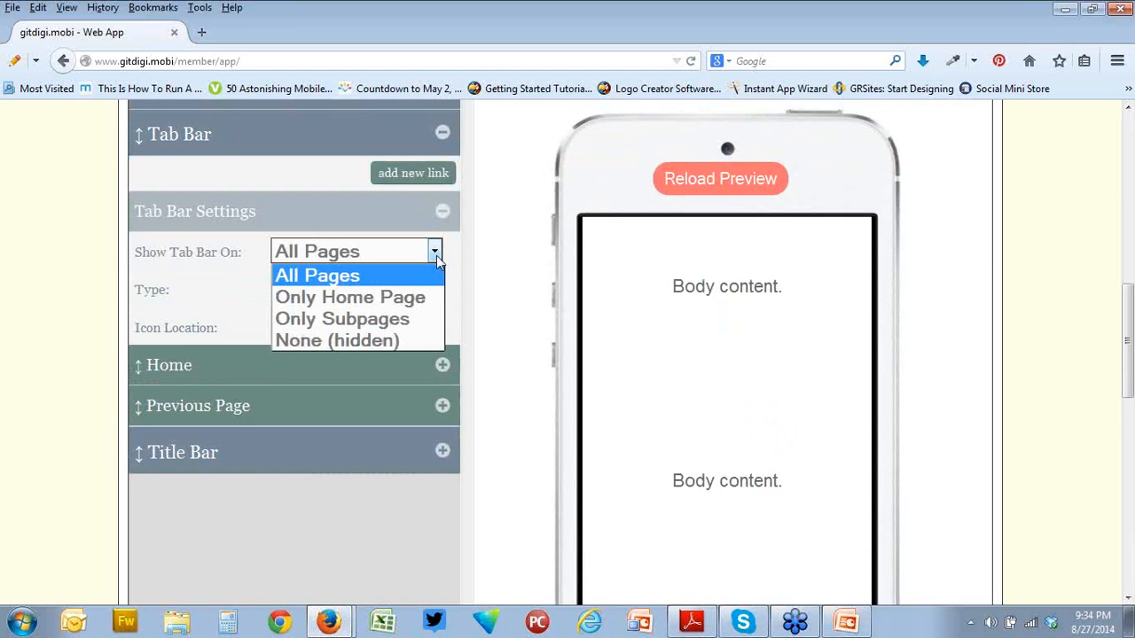
left_click(419, 319)
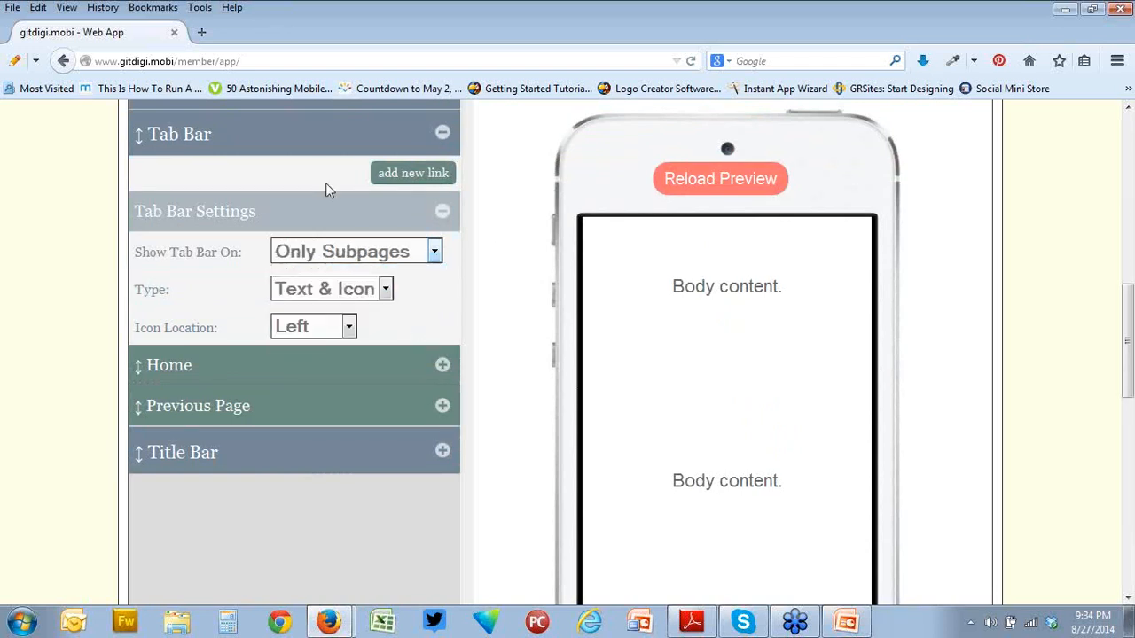
scroll(585, 266, "down", 5)
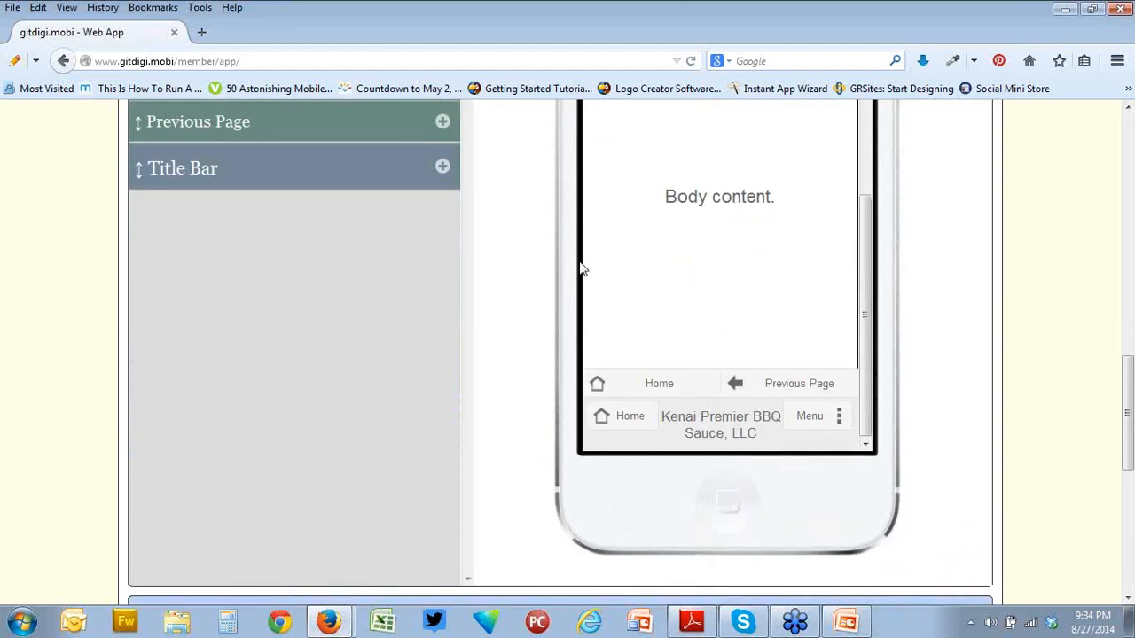
scroll(583, 266, "up", 5)
Review the Tab Bar display options and set the bar to show on All Pages again.
left_click(435, 254)
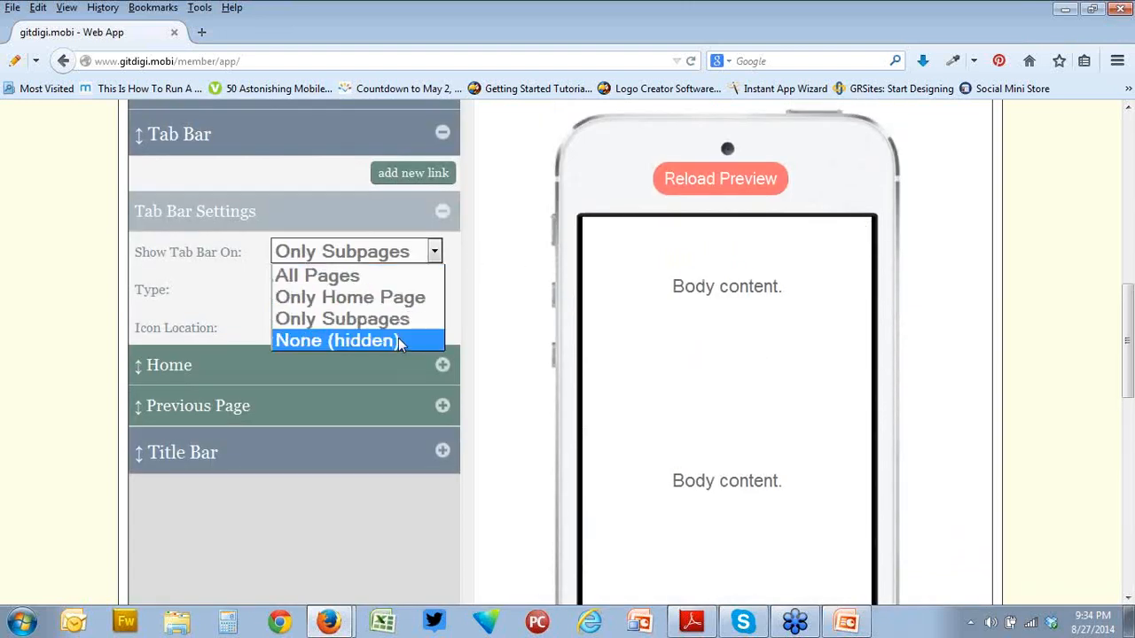
left_click(497, 262)
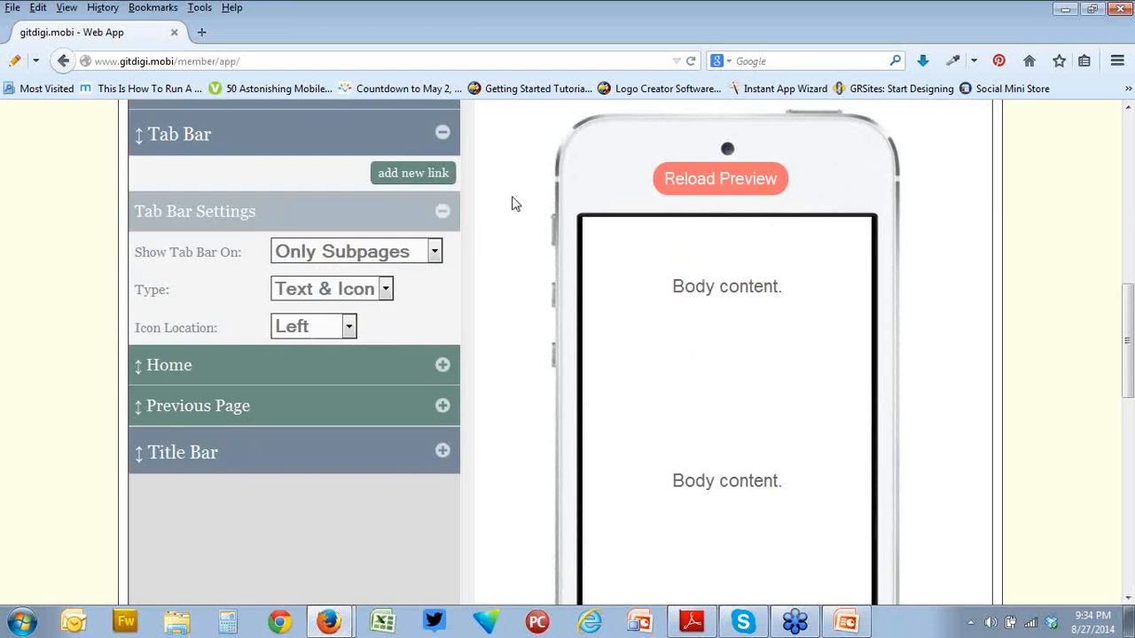
left_click(435, 253)
left_click(441, 272)
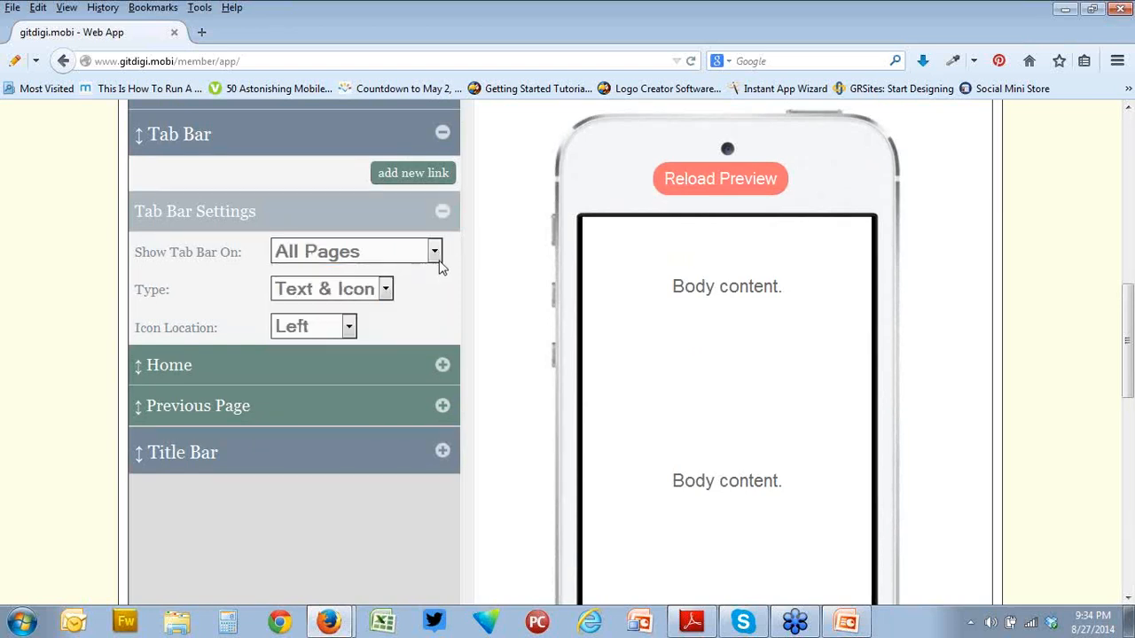
Reopen the footer's Title Bar options and check the title bar beneath the tab links in the preview.
scroll(476, 248, "down", 4)
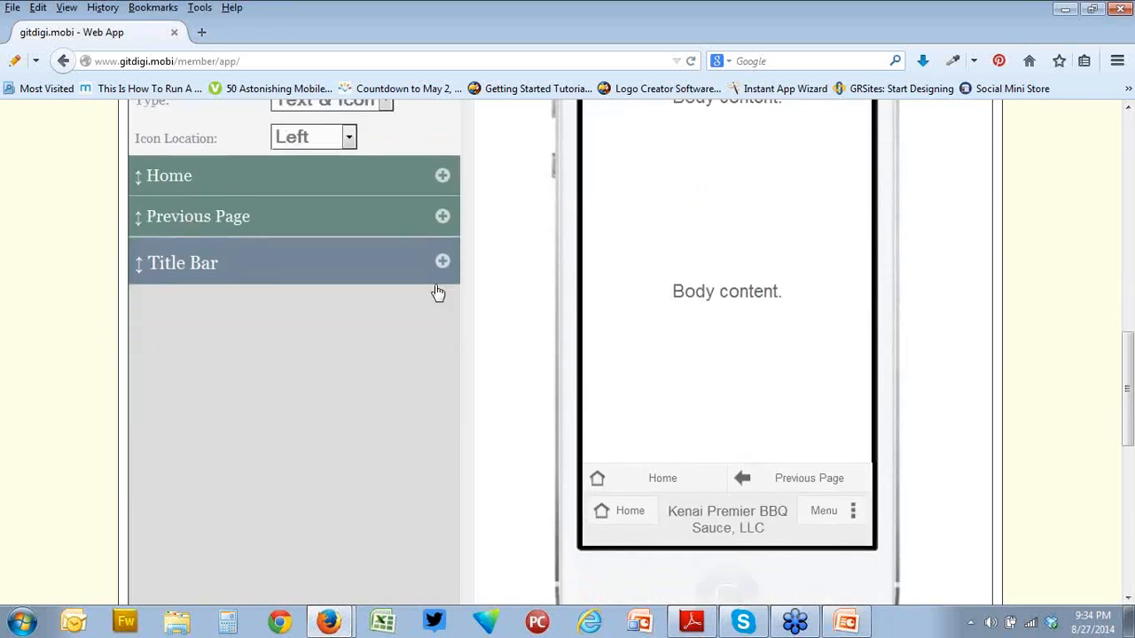
left_click(442, 261)
scroll(507, 274, "up", 2)
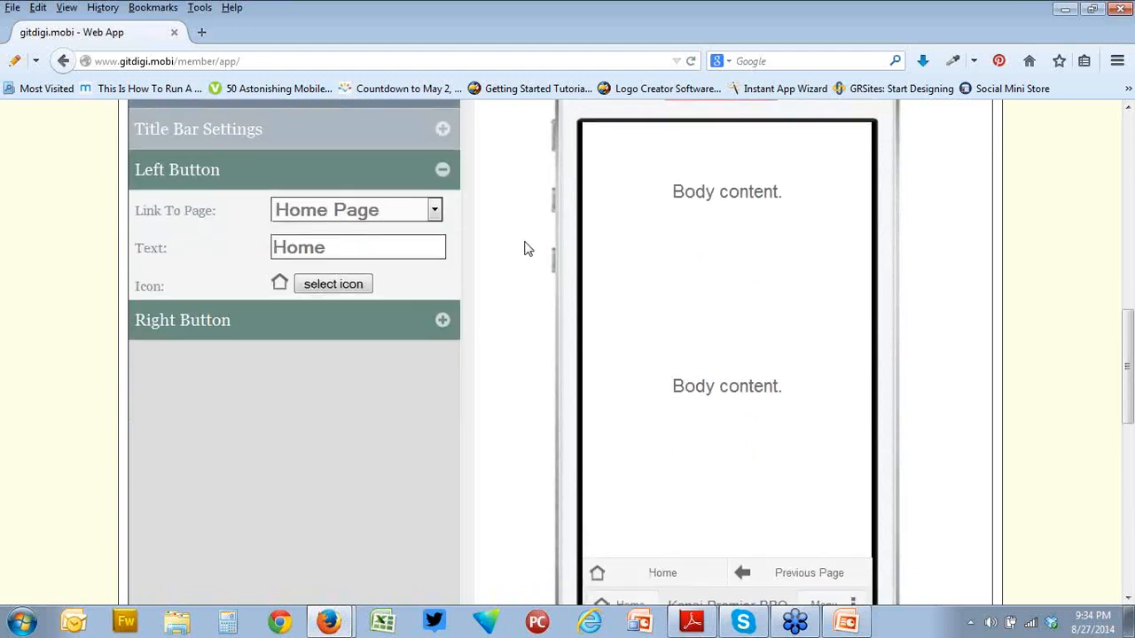
scroll(491, 232, "up", 2)
scroll(491, 235, "down", 5)
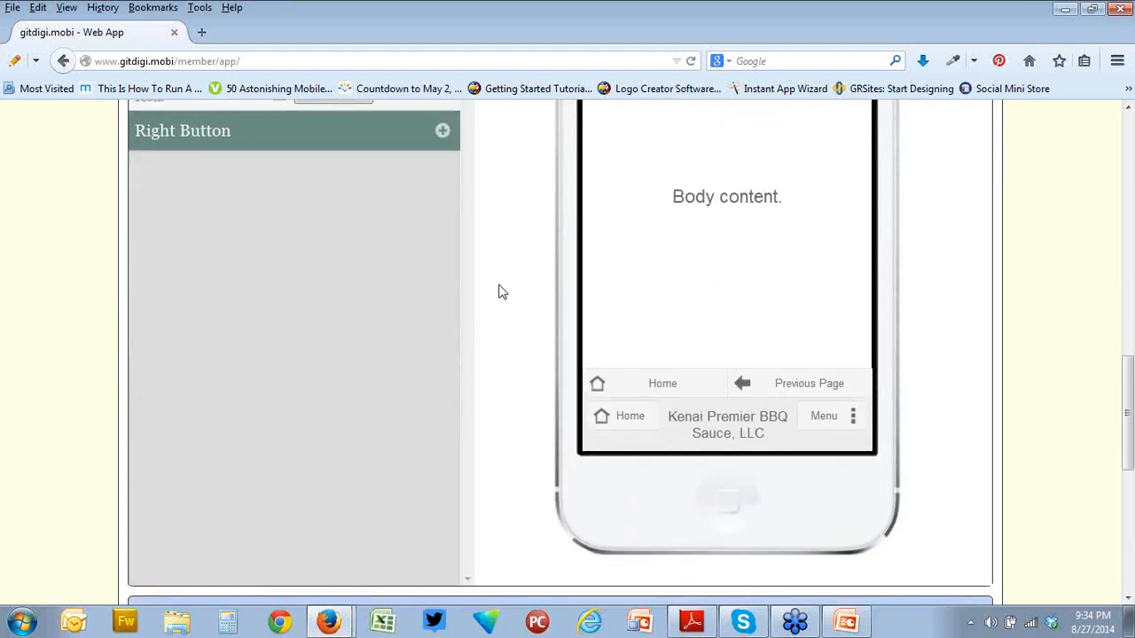
Review the footer's position options, keep Bottom Of Screen selected, and scroll the phone preview's body content to check the footer.
scroll(484, 276, "up", 5)
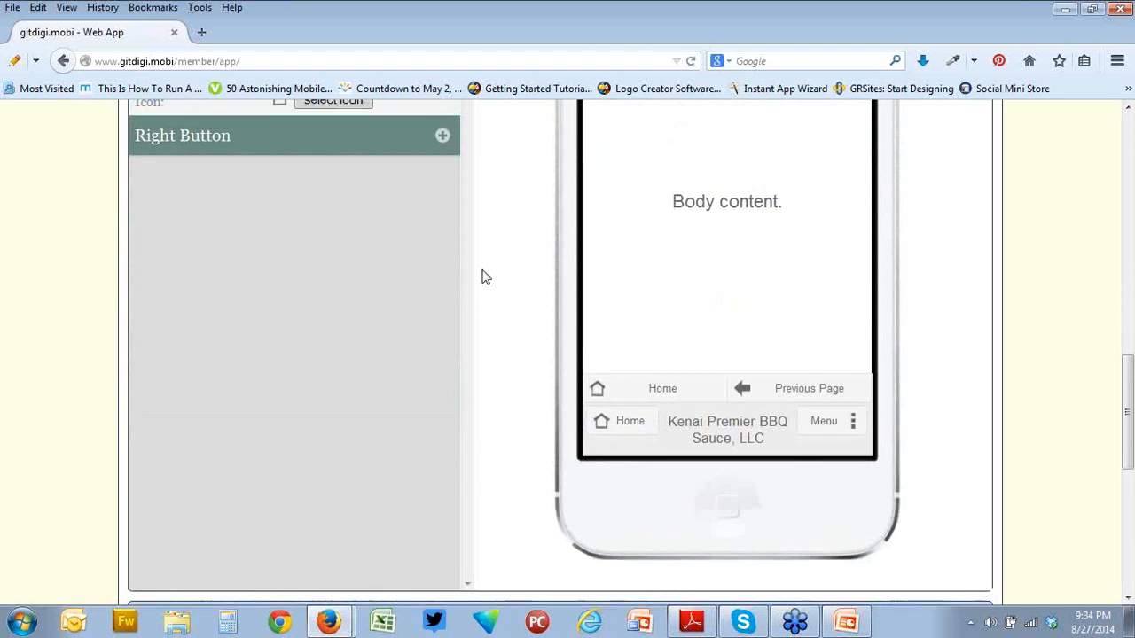
scroll(483, 276, "up", 2)
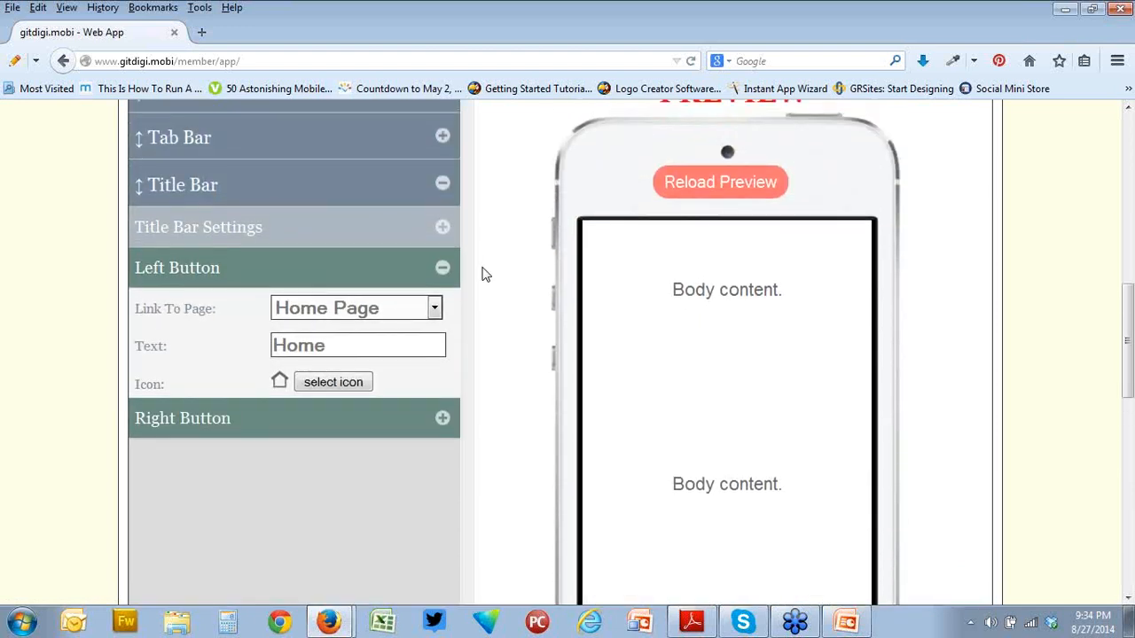
left_click(443, 134)
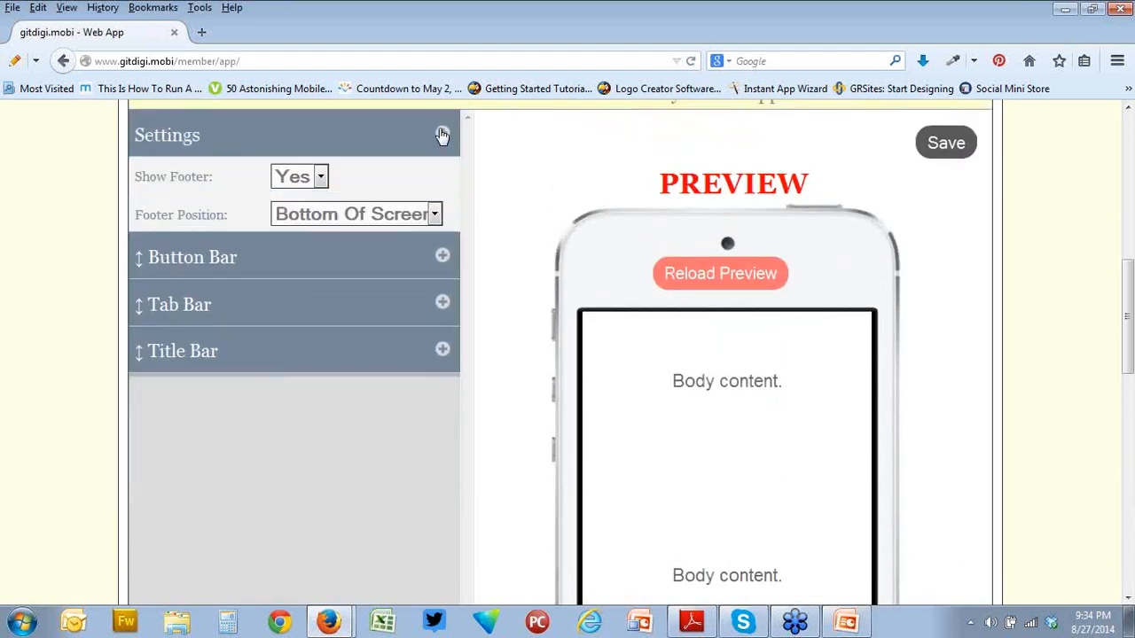
left_click(435, 215)
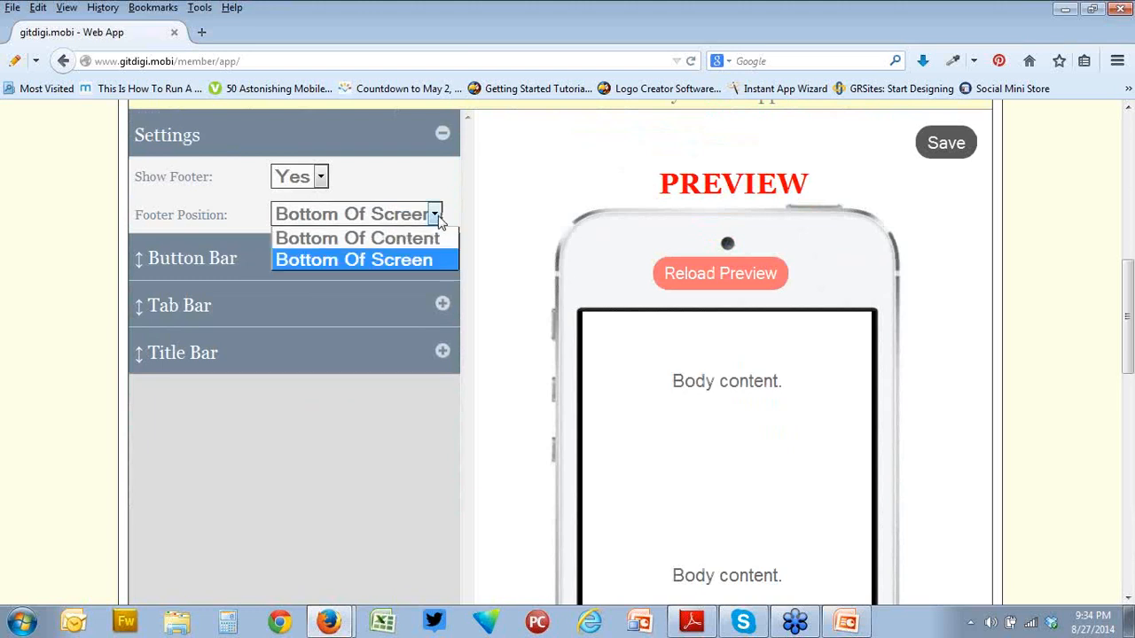
left_click(423, 258)
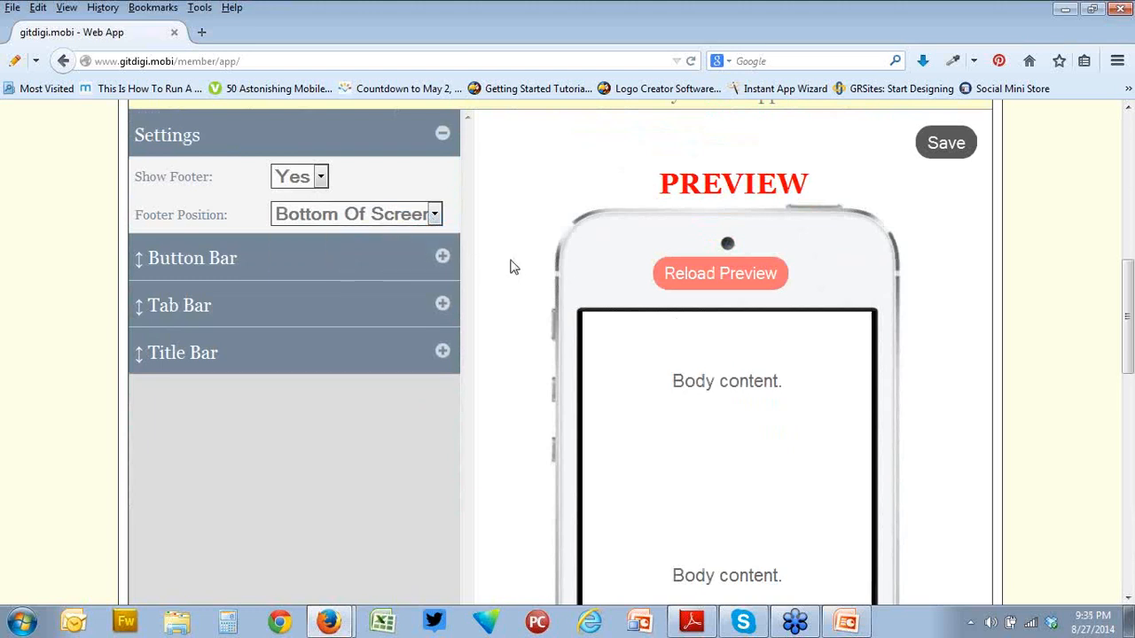
scroll(511, 267, "down", 3)
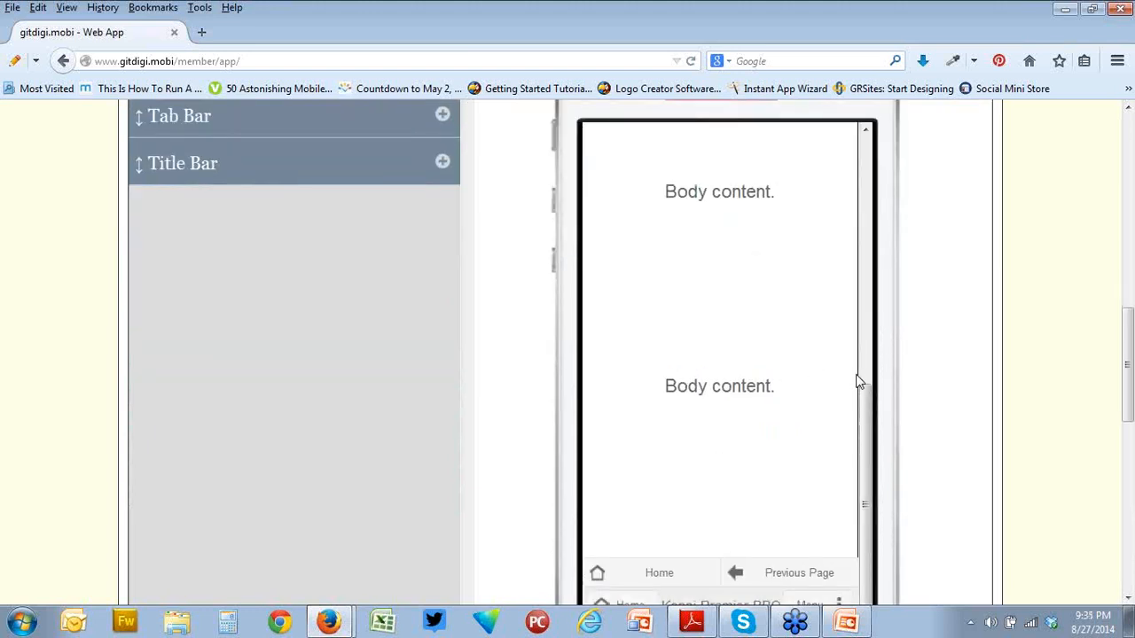
left_click_drag(864, 432, 865, 363)
Try setting the Footer Position to Bottom Of Content and scroll through the phone preview to check it.
scroll(507, 385, "up", 3)
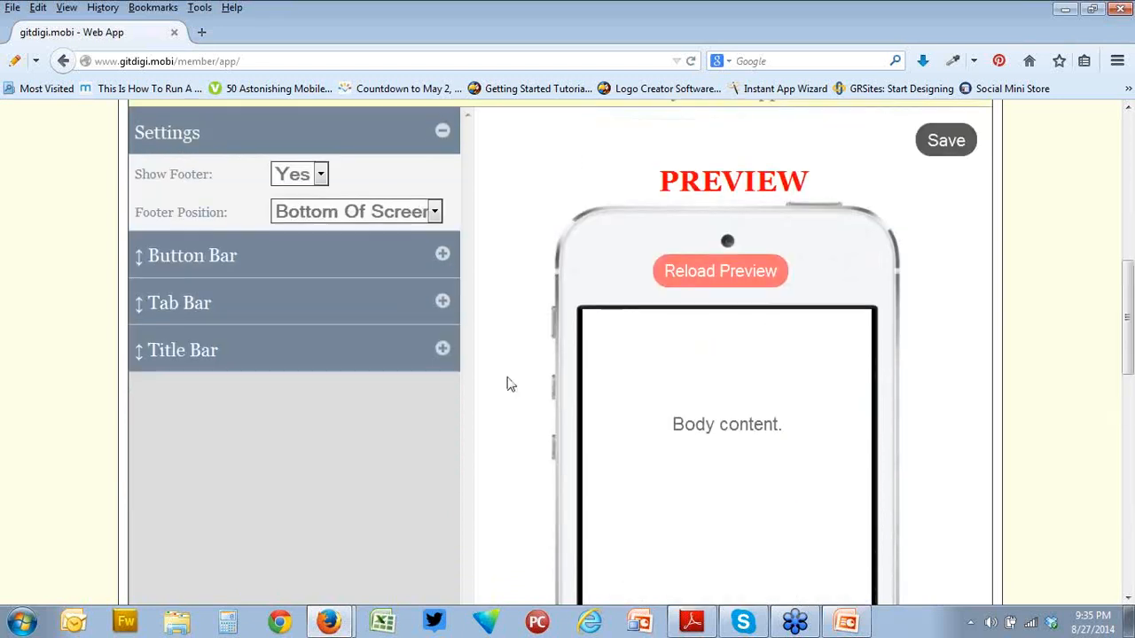
left_click(435, 212)
left_click(417, 235)
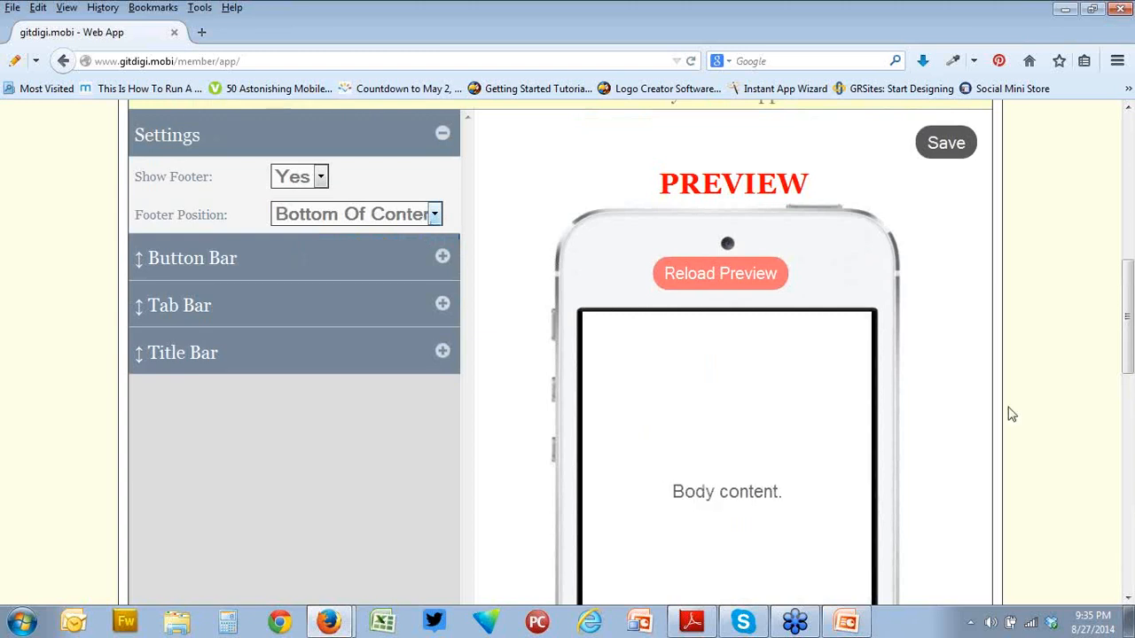
scroll(899, 413, "down", 5)
left_click_drag(869, 348, 860, 466)
Set the Footer Position back to Bottom Of Screen and check the footer bars in the phone preview.
scroll(527, 431, "up", 5)
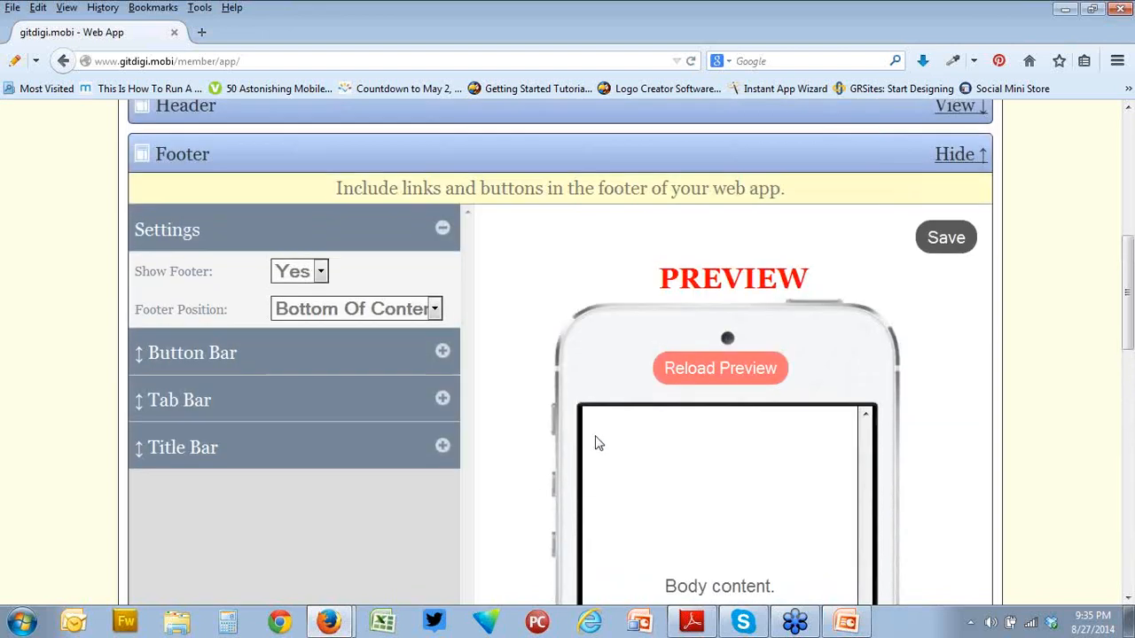
left_click(435, 310)
left_click(418, 354)
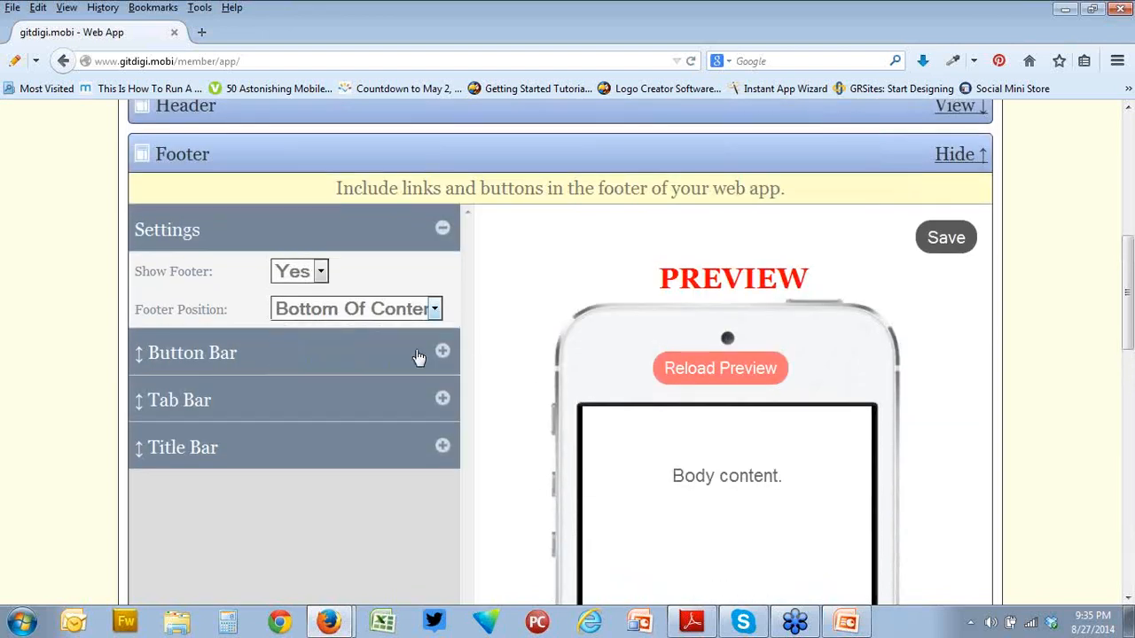
scroll(956, 484, "down", 5)
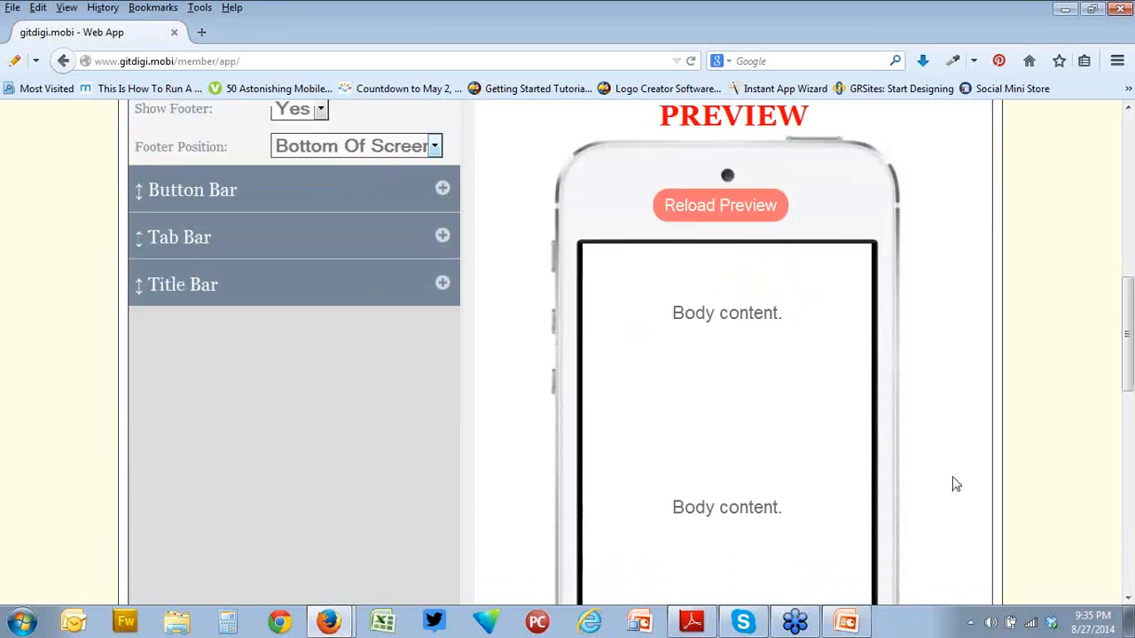
left_click_drag(864, 436, 537, 481)
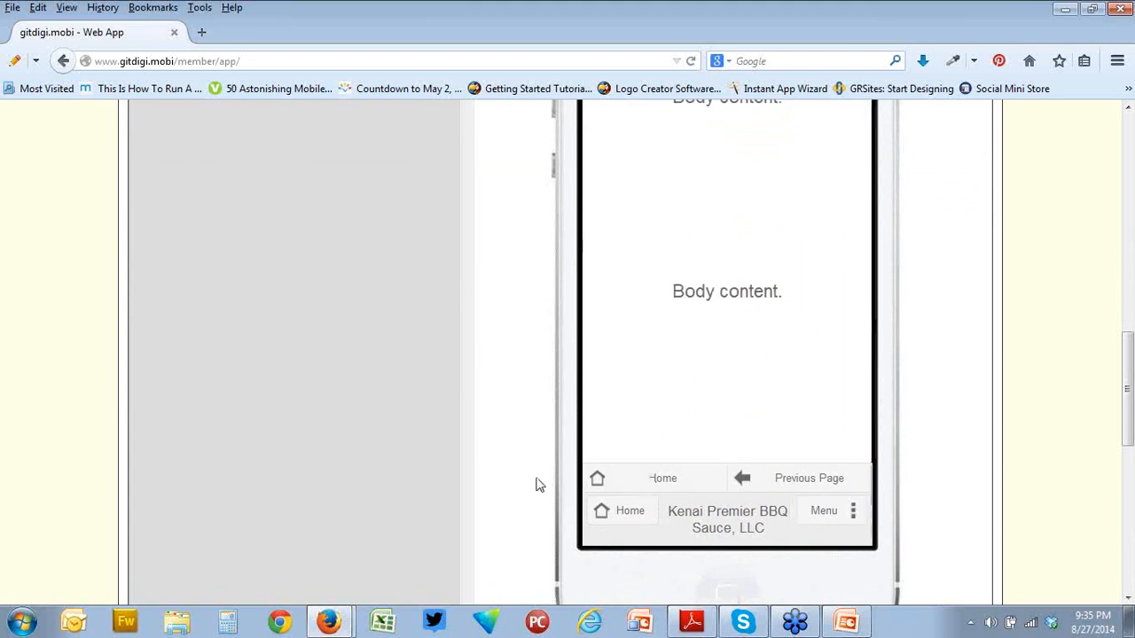
Reorder the footer bars as Title Bar, Tab Bar, Button Bar and check their placement in the phone preview.
scroll(501, 380, "up", 6)
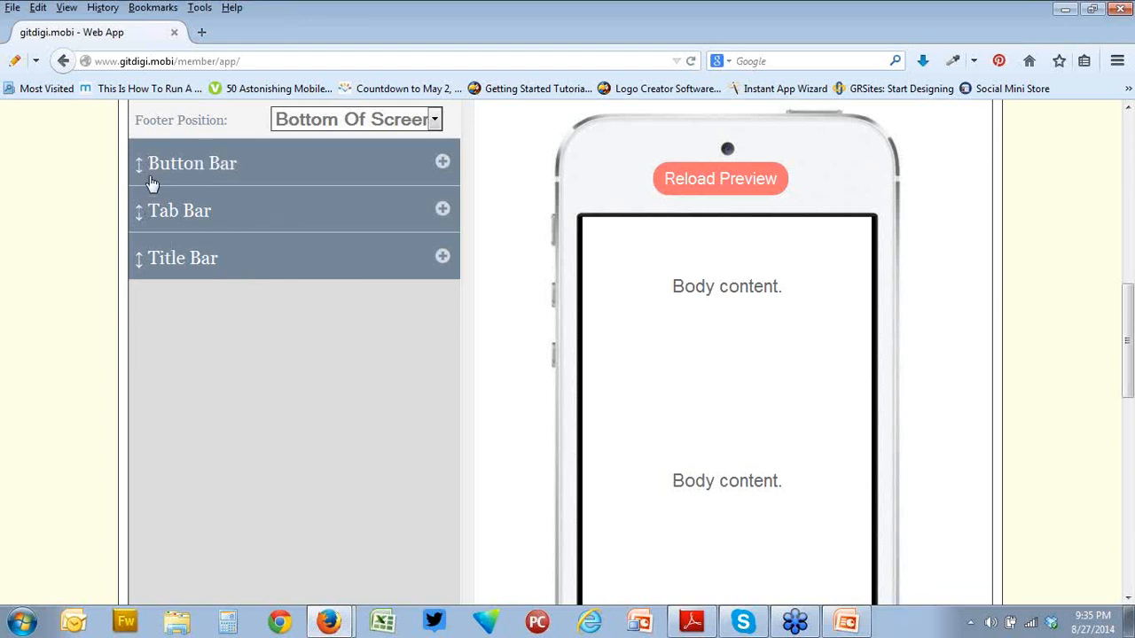
left_click_drag(244, 265, 266, 283)
scroll(535, 330, "down", 5)
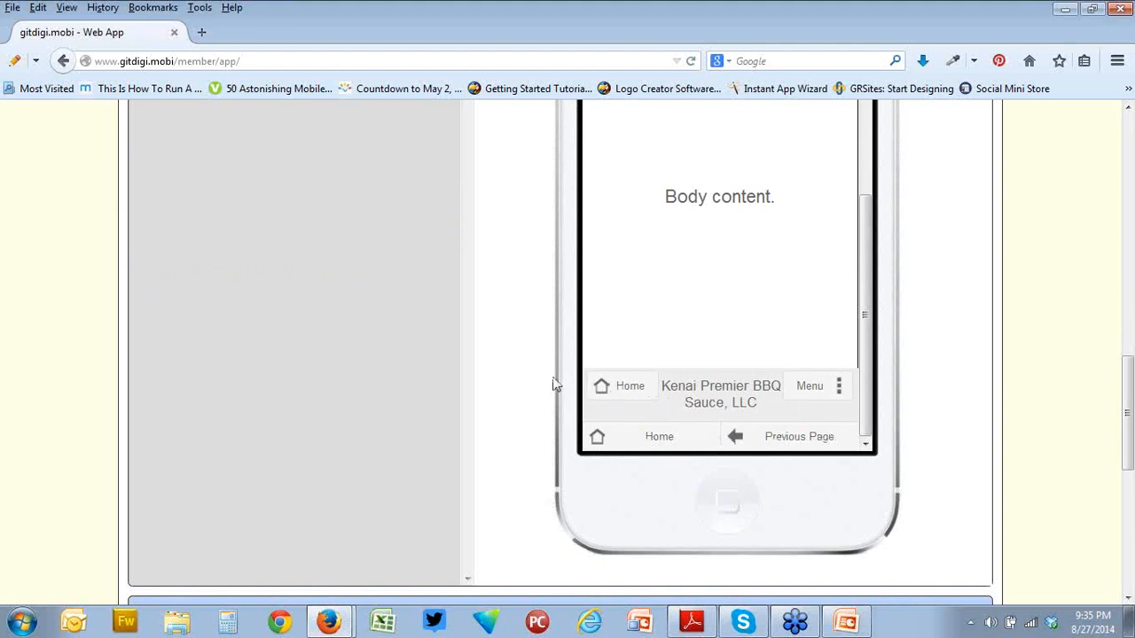
scroll(509, 375, "up", 4)
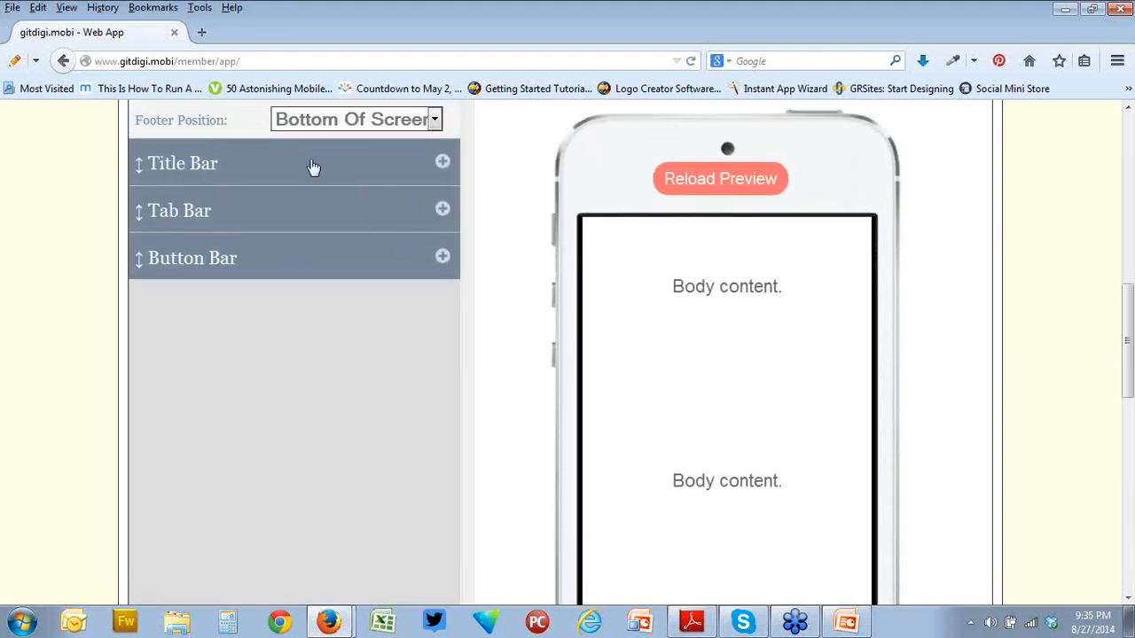
Move the Title Bar below the Tab Bar and Button Bar and check the phone preview.
left_click_drag(313, 167, 321, 266)
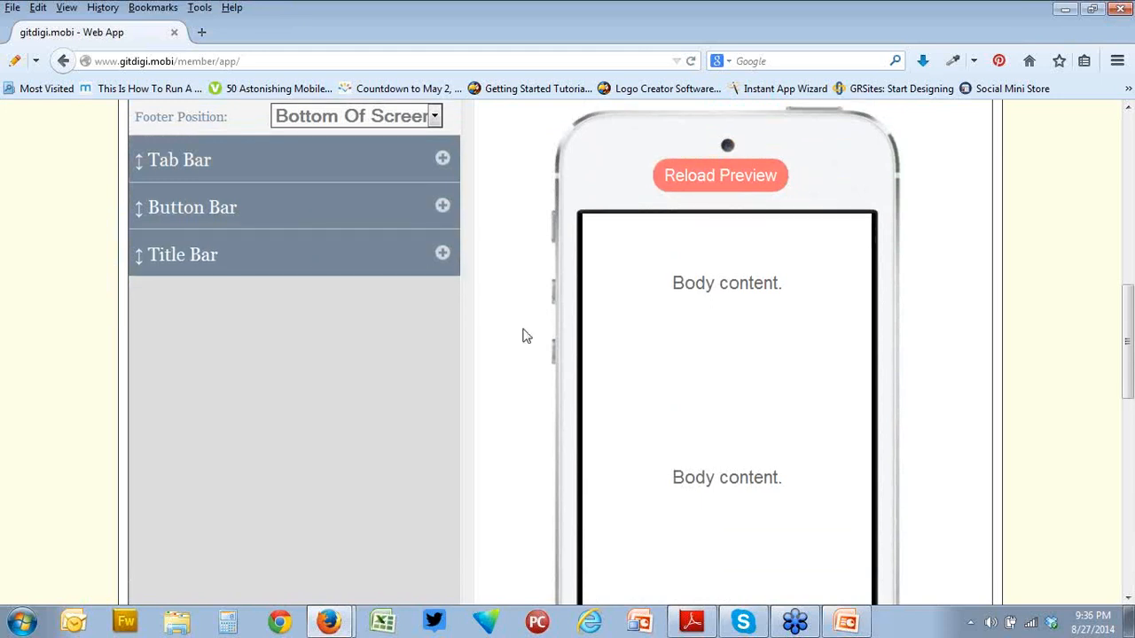
scroll(523, 336, "down", 4)
scroll(458, 429, "up", 6)
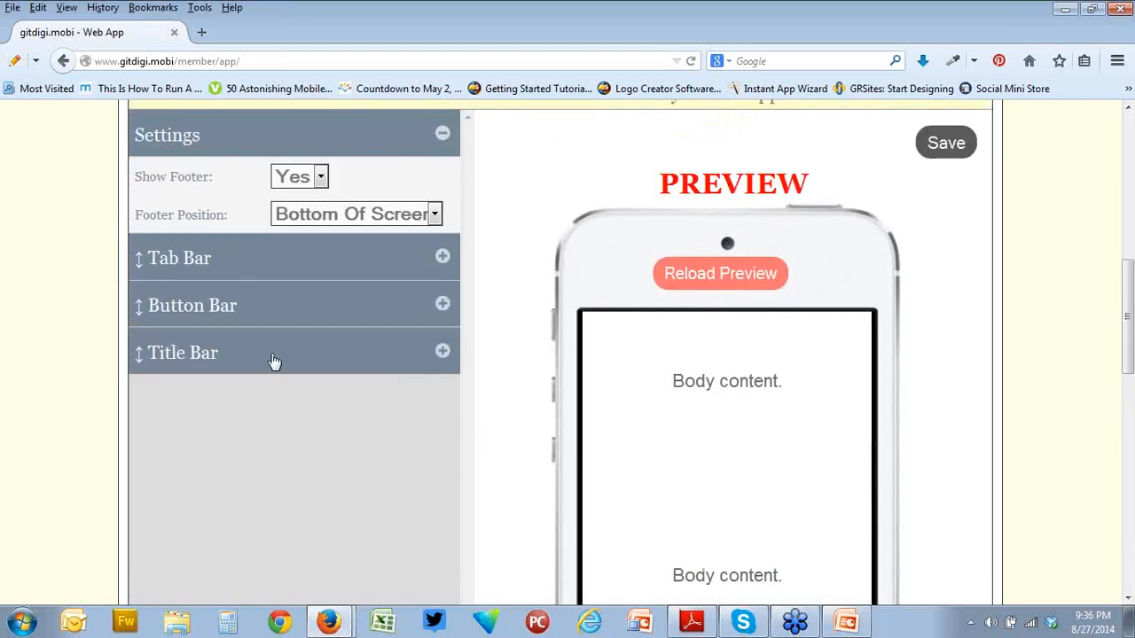
Try the Title Bar above the other footer bars in the preview, and return it below the Button Bar.
left_click_drag(274, 361, 357, 319)
scroll(519, 455, "down", 4)
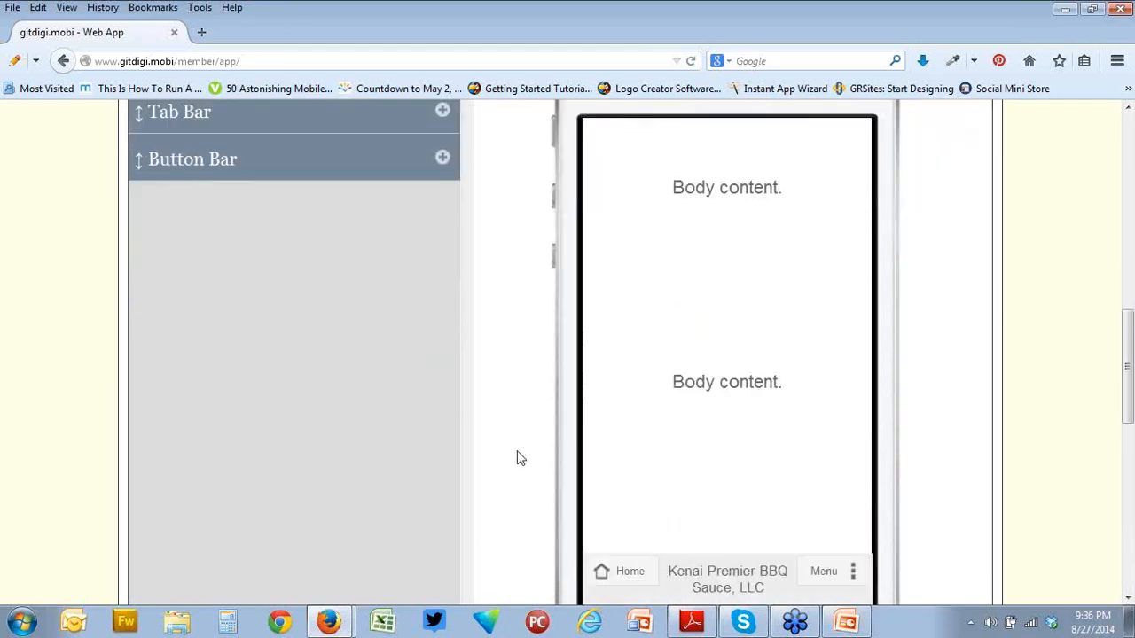
scroll(520, 458, "down", 2)
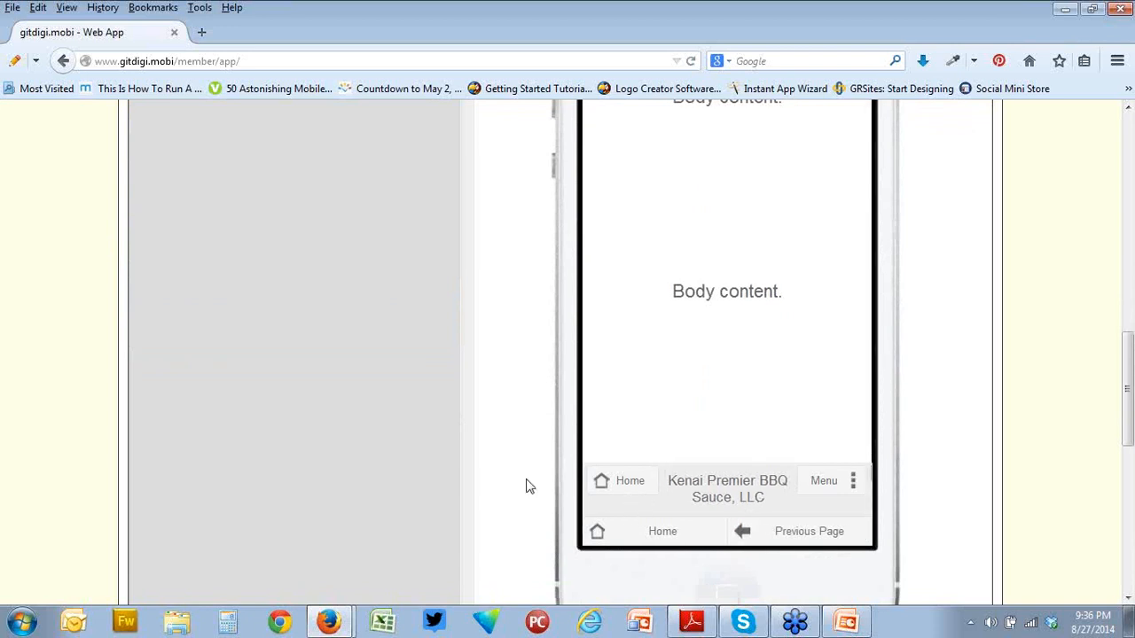
scroll(526, 486, "up", 5)
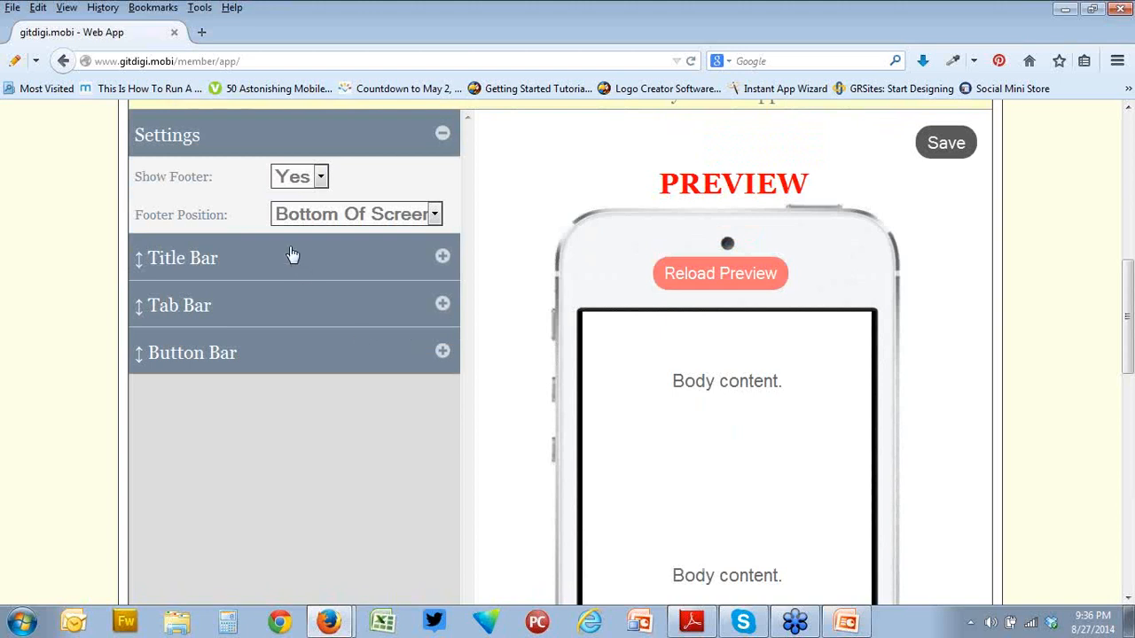
left_click_drag(291, 254, 294, 376)
Examine the options of the footer's Title Bar, Button Bar, Tab Bar and general Settings, comparing them with the preview.
left_click(443, 354)
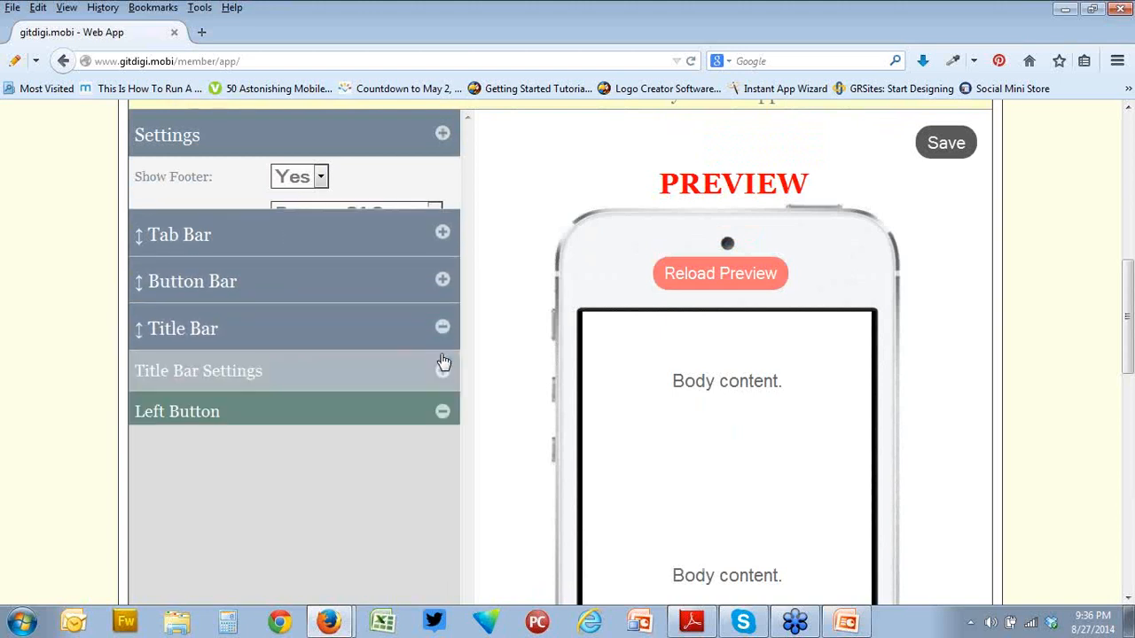
left_click(438, 322)
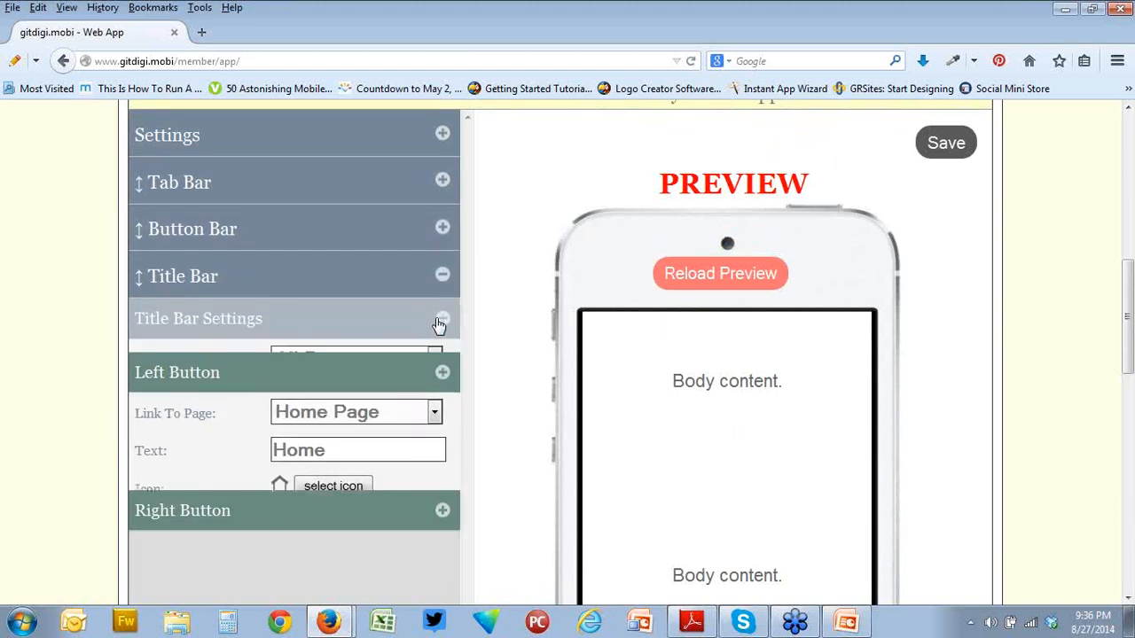
left_click(441, 229)
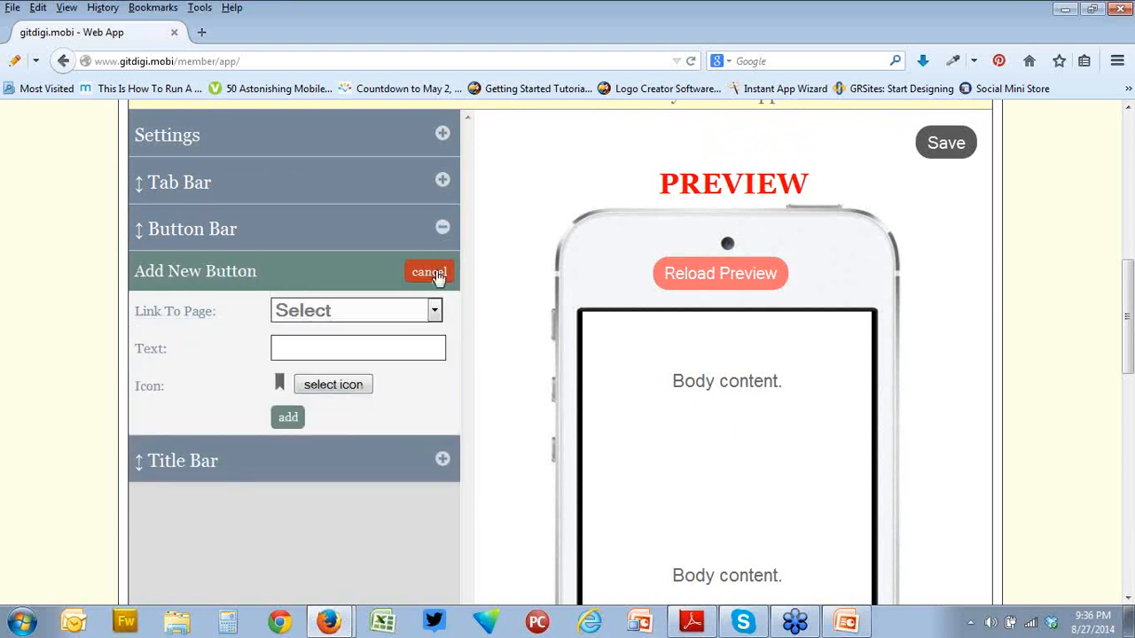
left_click(442, 181)
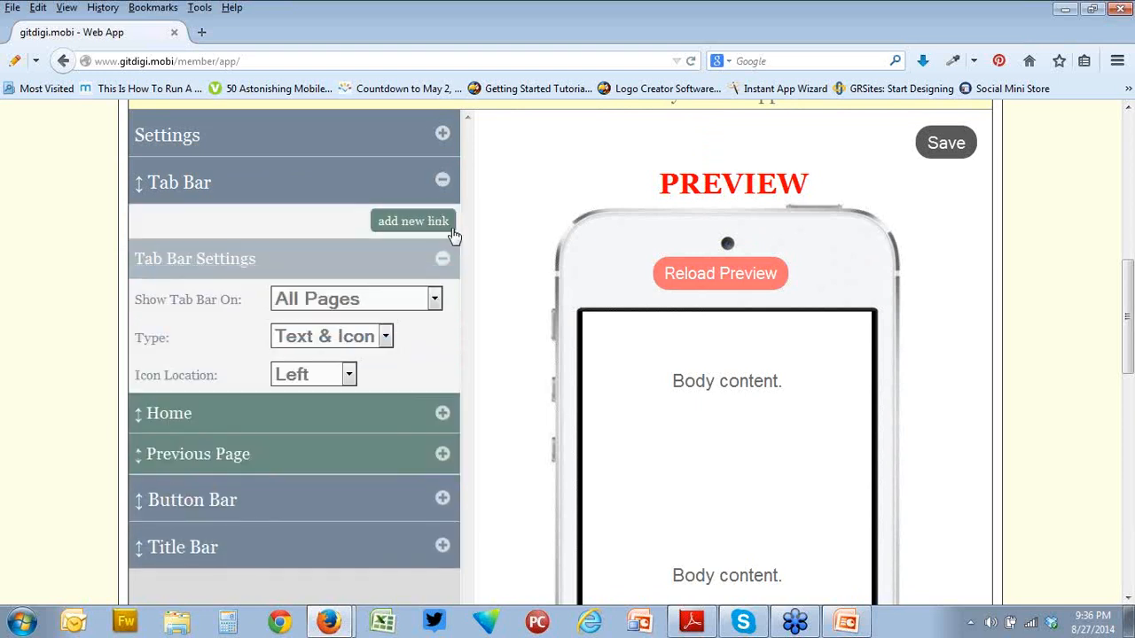
left_click(442, 133)
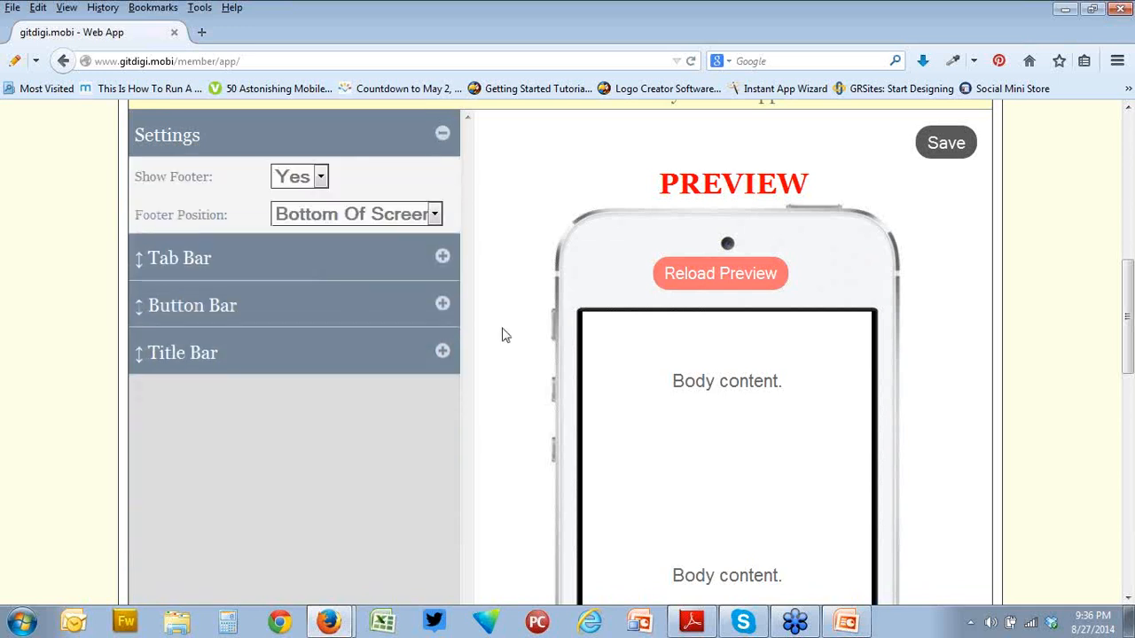
scroll(502, 333, "down", 4)
scroll(501, 334, "up", 4)
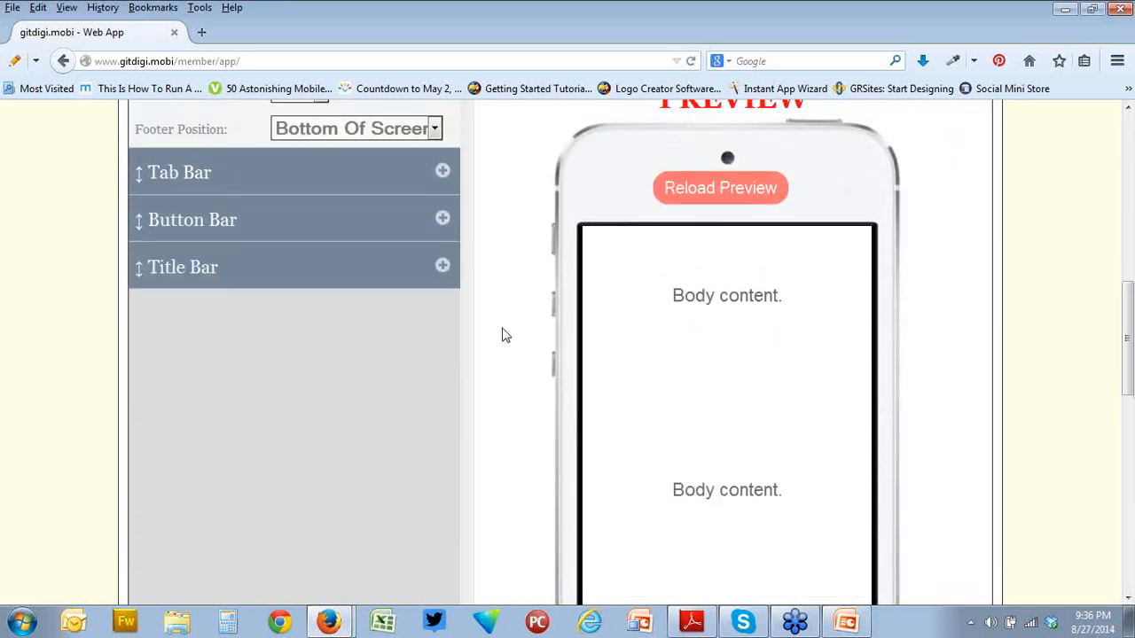
left_click(443, 306)
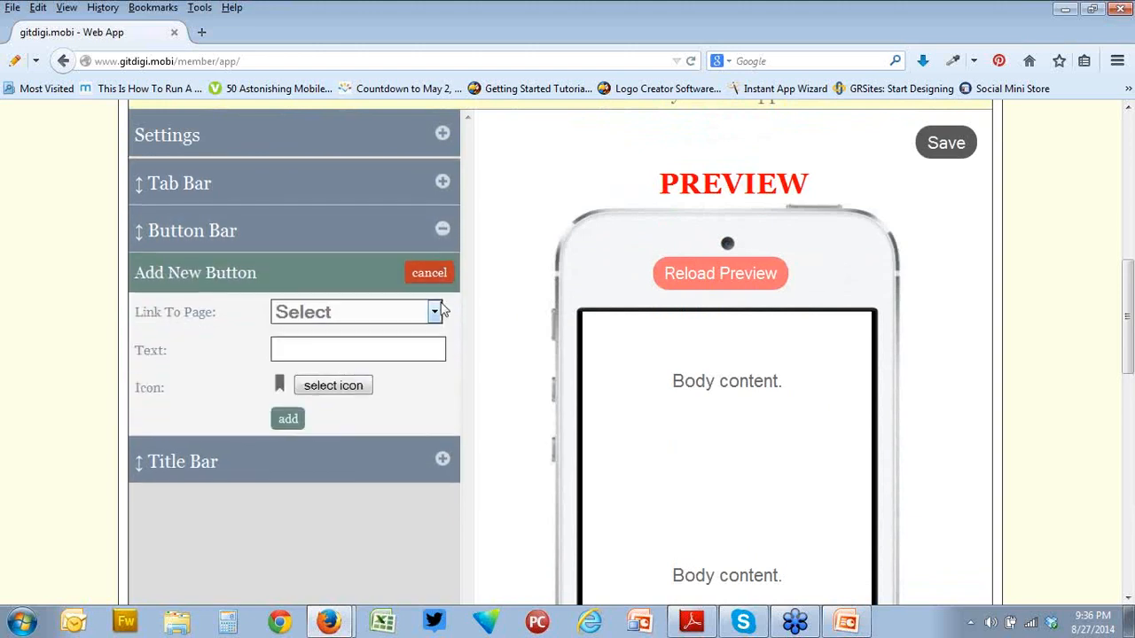
left_click(442, 229)
Set the footer's Tab Bar to show on Only Home Page and check the phone preview.
left_click(443, 183)
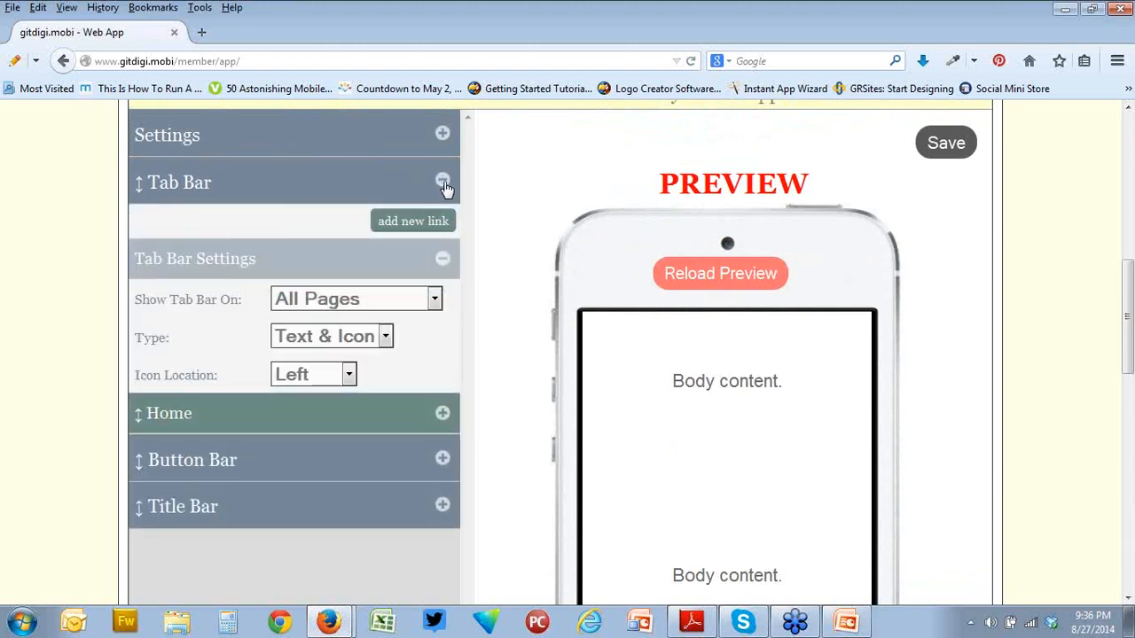
left_click(435, 302)
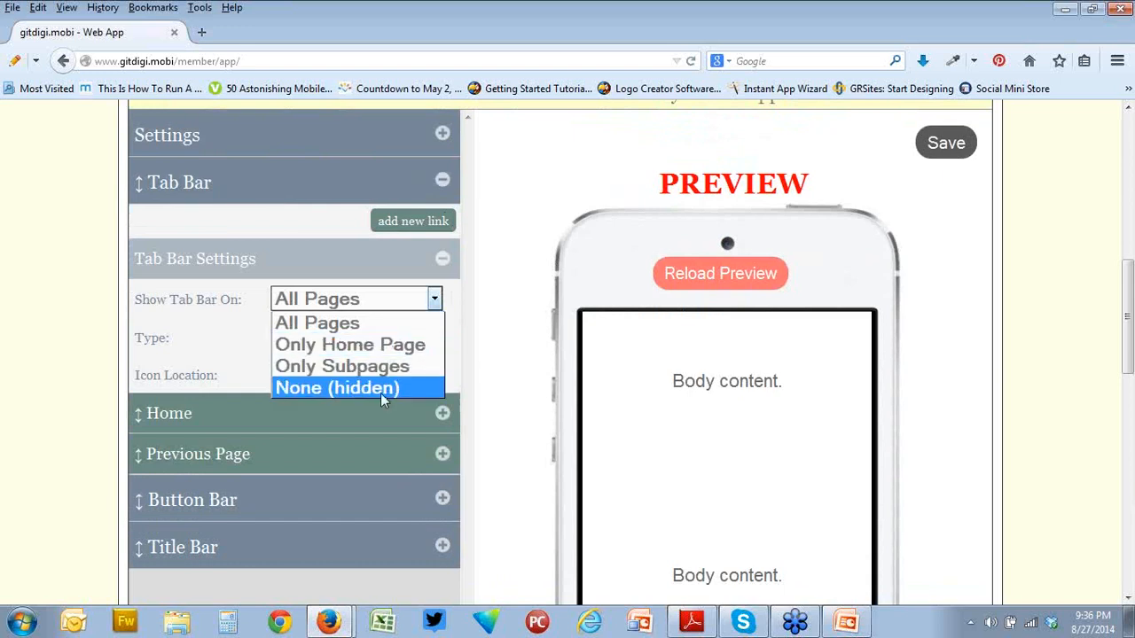
left_click(381, 345)
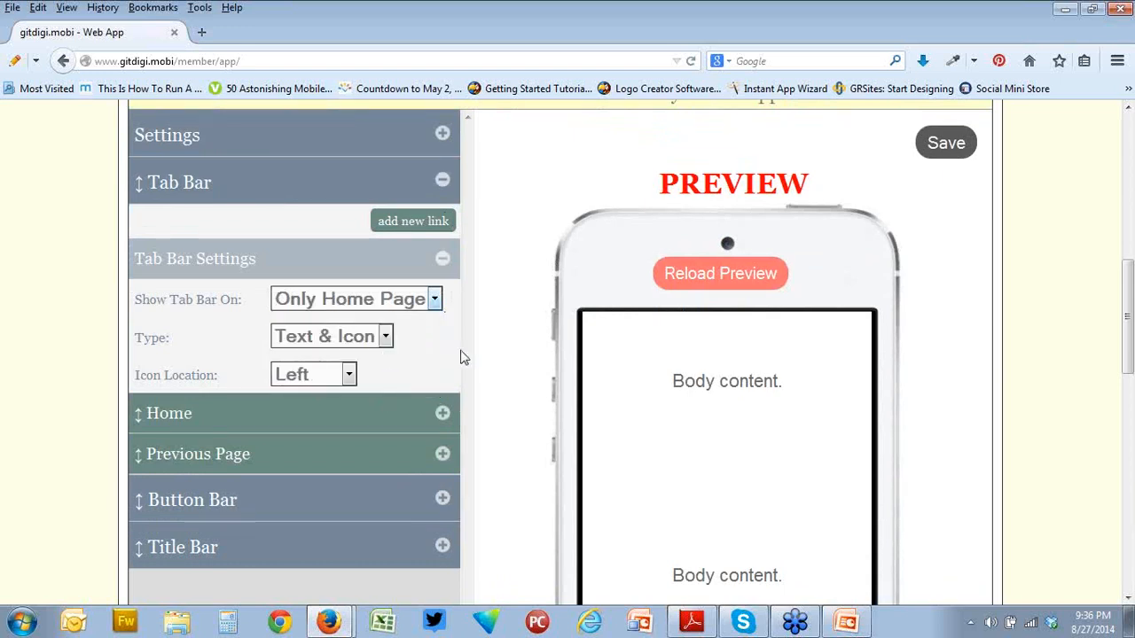
left_click(443, 258)
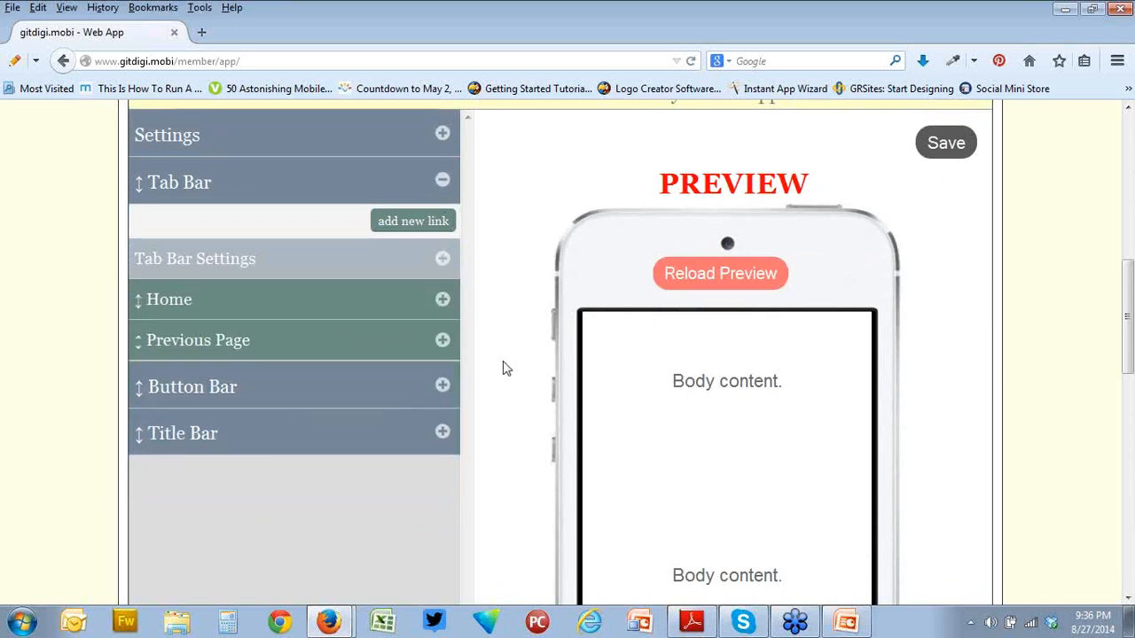
scroll(506, 371, "down", 3)
scroll(505, 374, "down", 2)
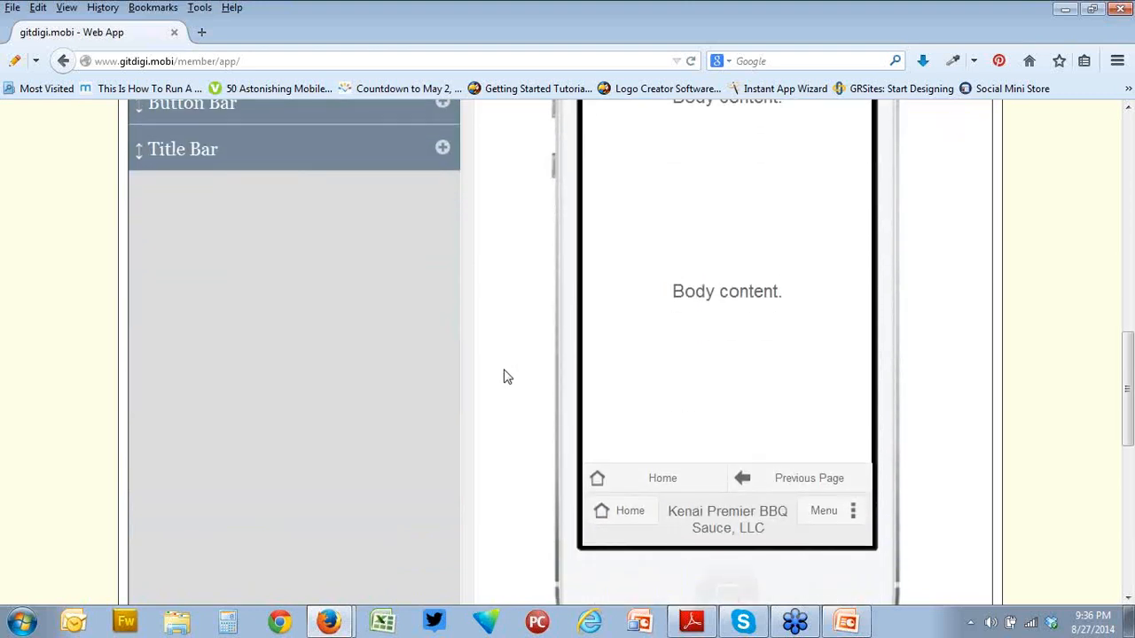
Save the footer configuration and review the finished bars in the phone preview.
scroll(503, 377, "up", 10)
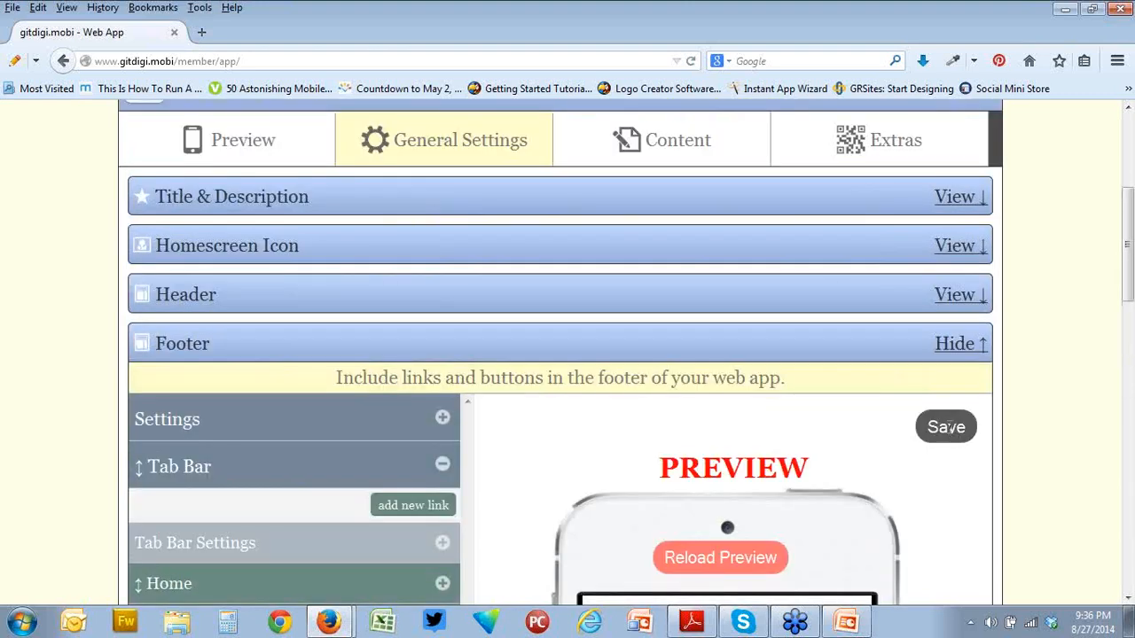
left_click(946, 427)
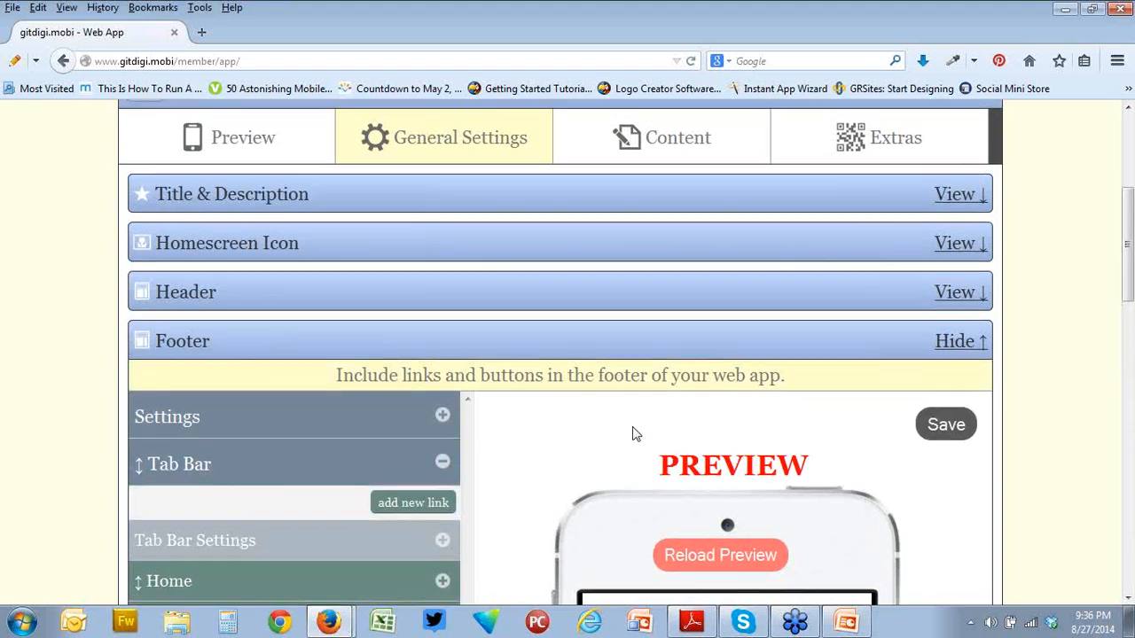
scroll(633, 434, "down", 10)
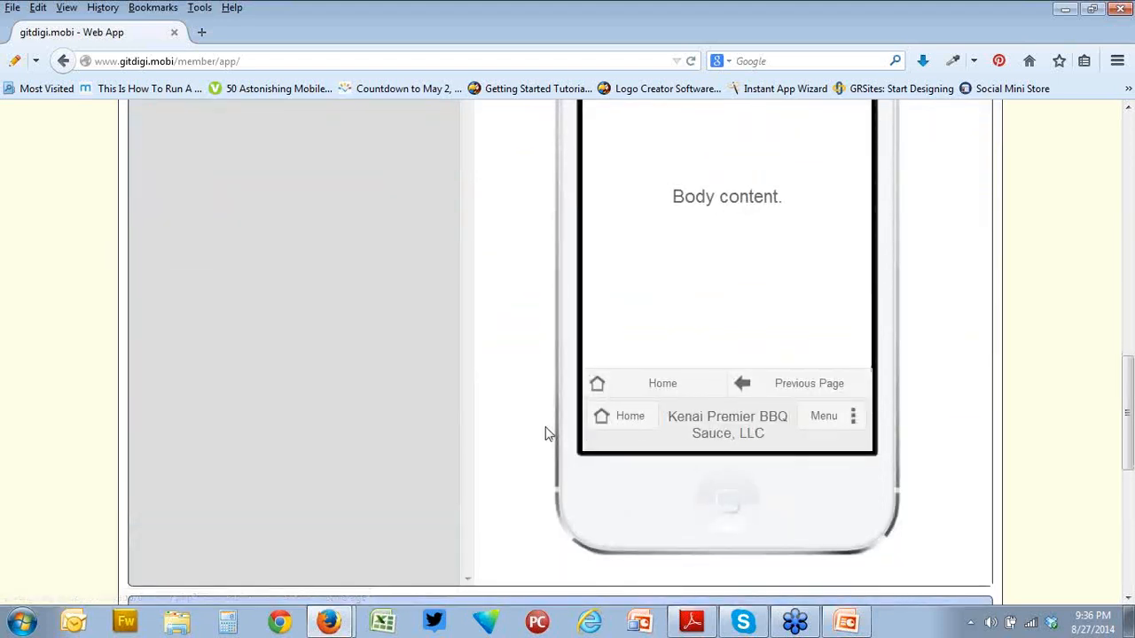
Collapse the Footer section and open the settings of the Slide Menu section.
scroll(545, 433, "up", 8)
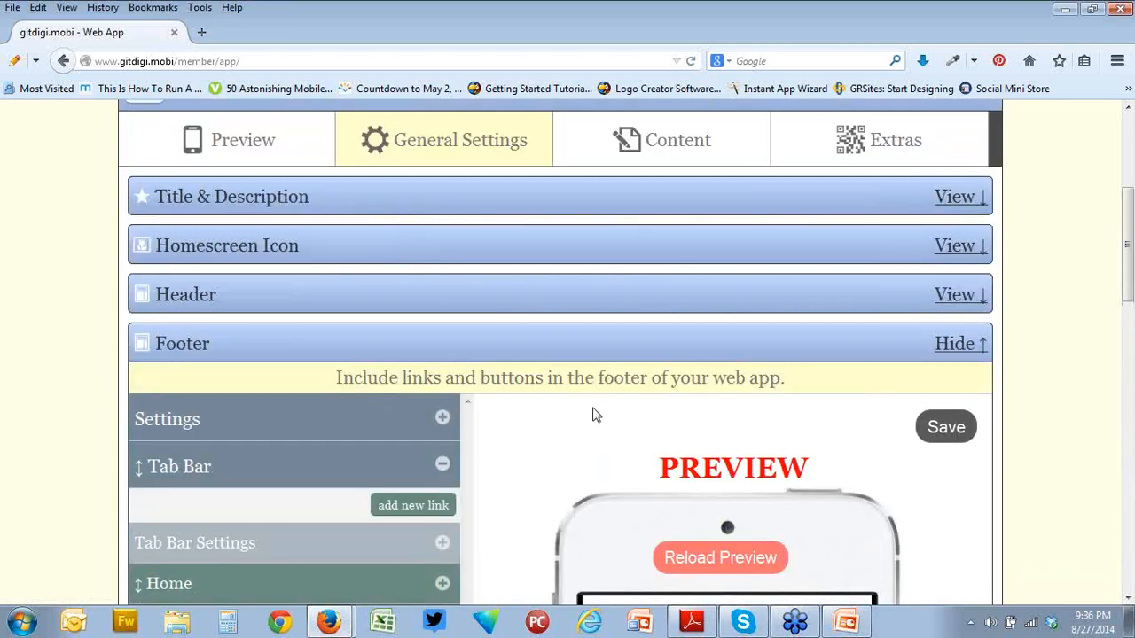
left_click(947, 347)
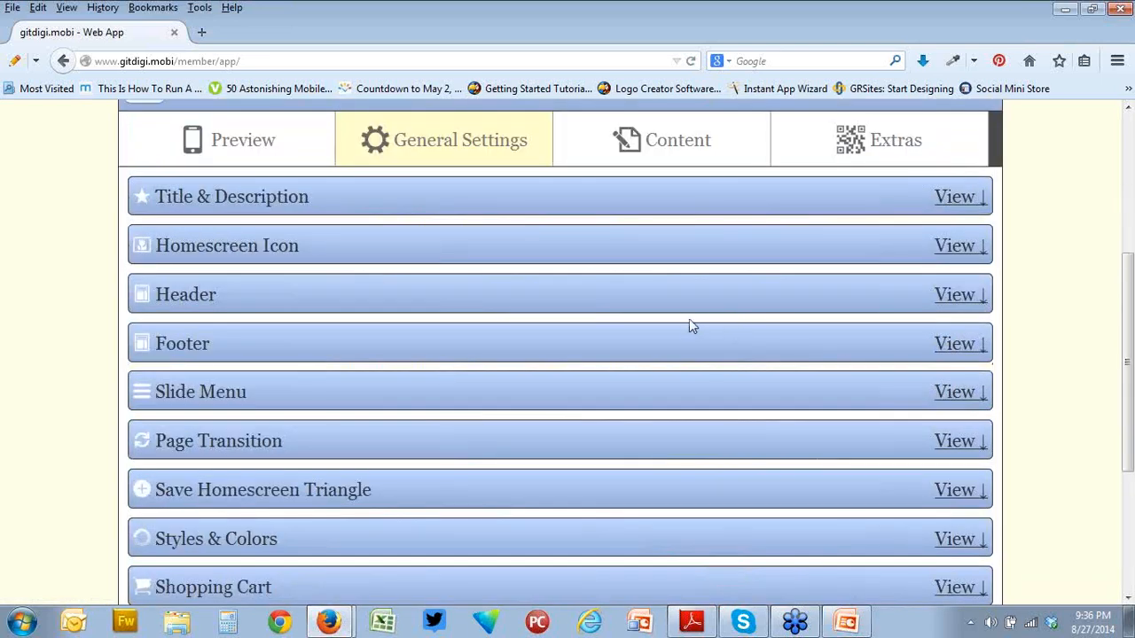
scroll(674, 322, "down", 2)
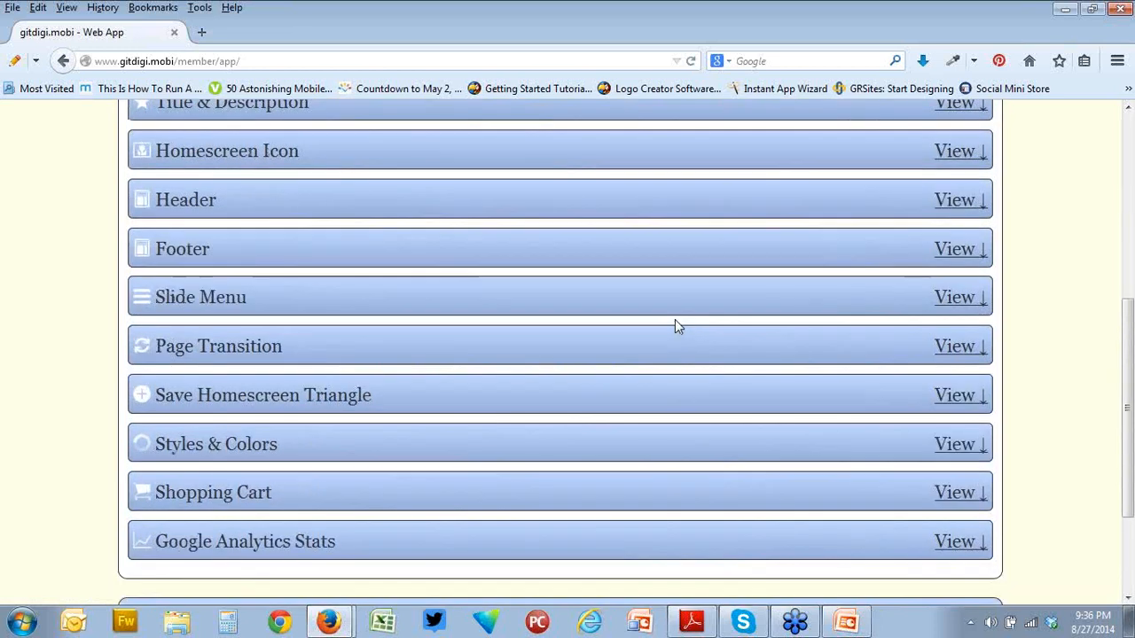
left_click(424, 308)
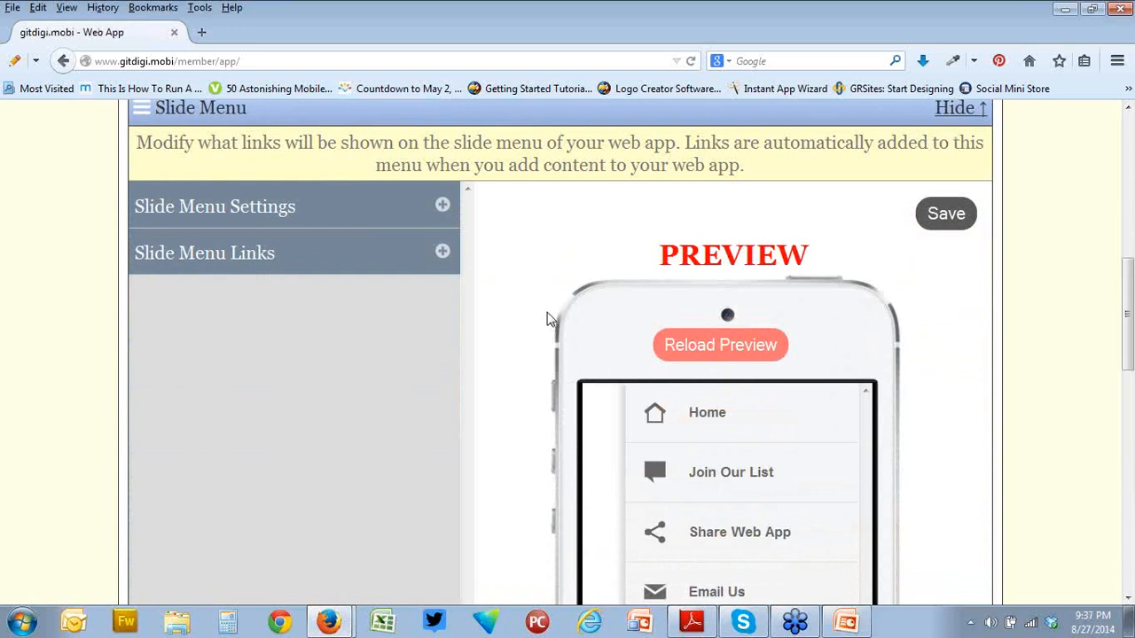
left_click(442, 208)
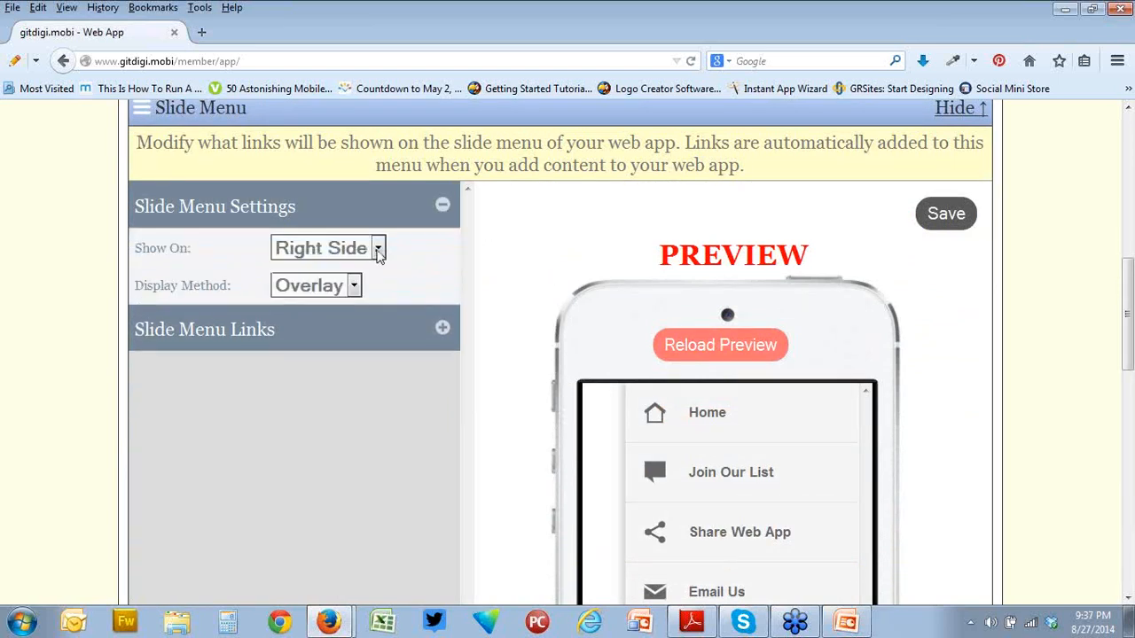
Try the slide menu on the Left Side with the Overlay and Push display methods, and return it to Right Side with Overlay.
left_click(377, 251)
left_click(372, 273)
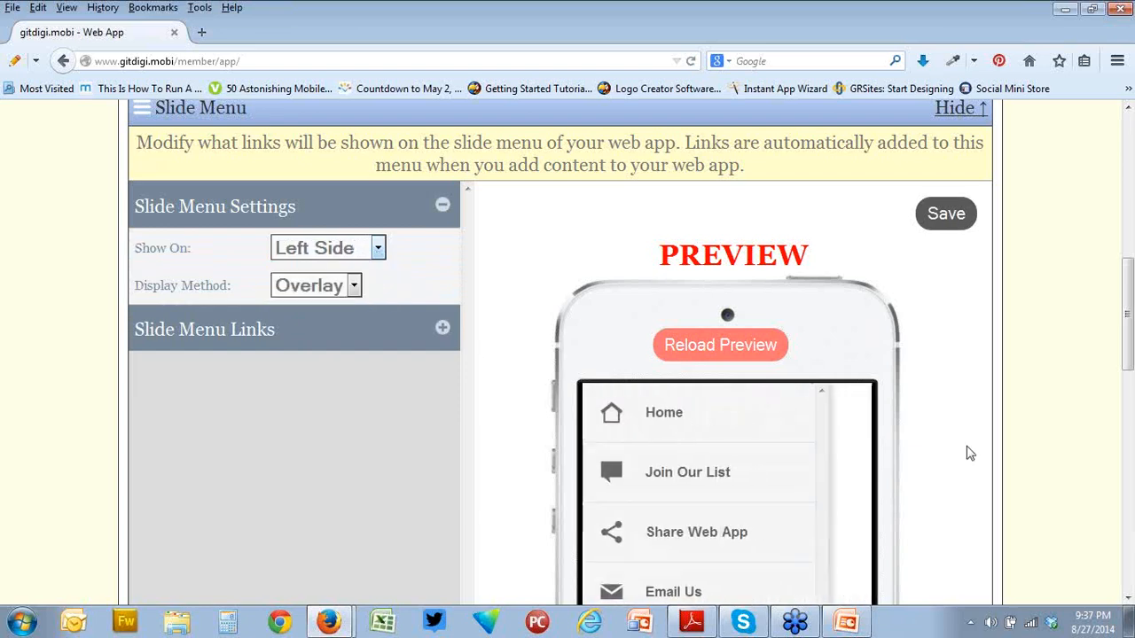
scroll(969, 454, "down", 3)
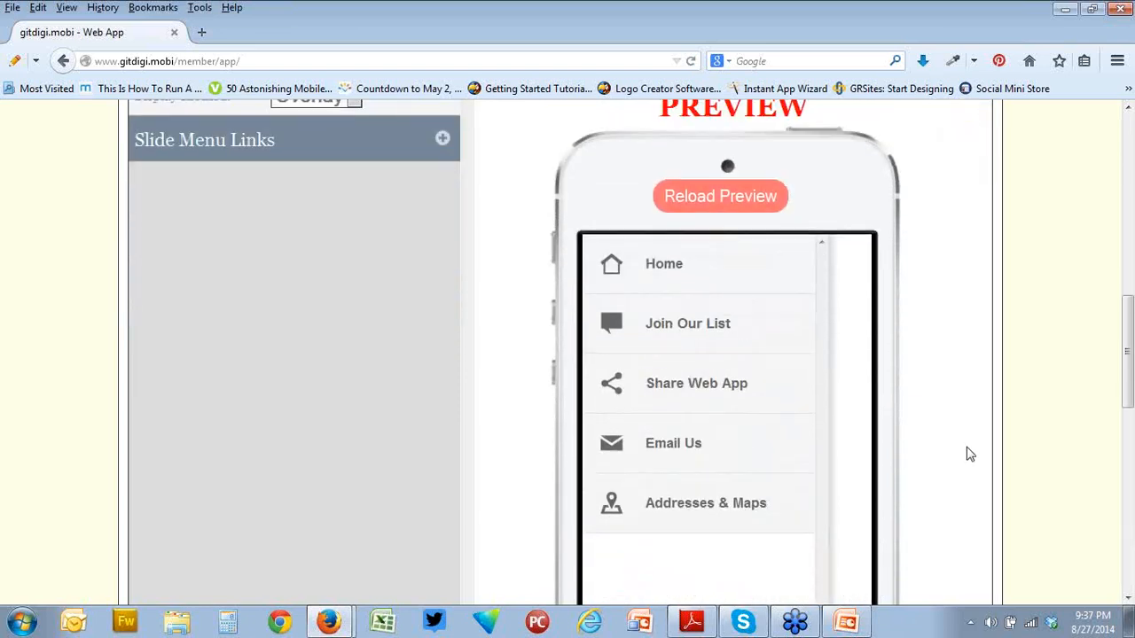
scroll(969, 453, "up", 4)
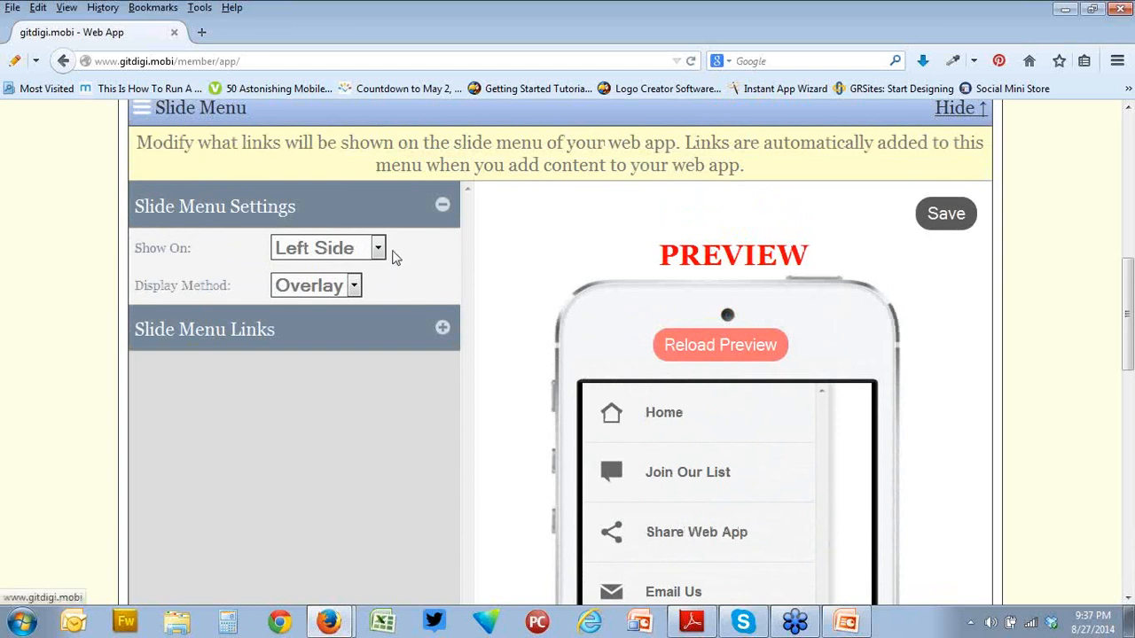
left_click(341, 287)
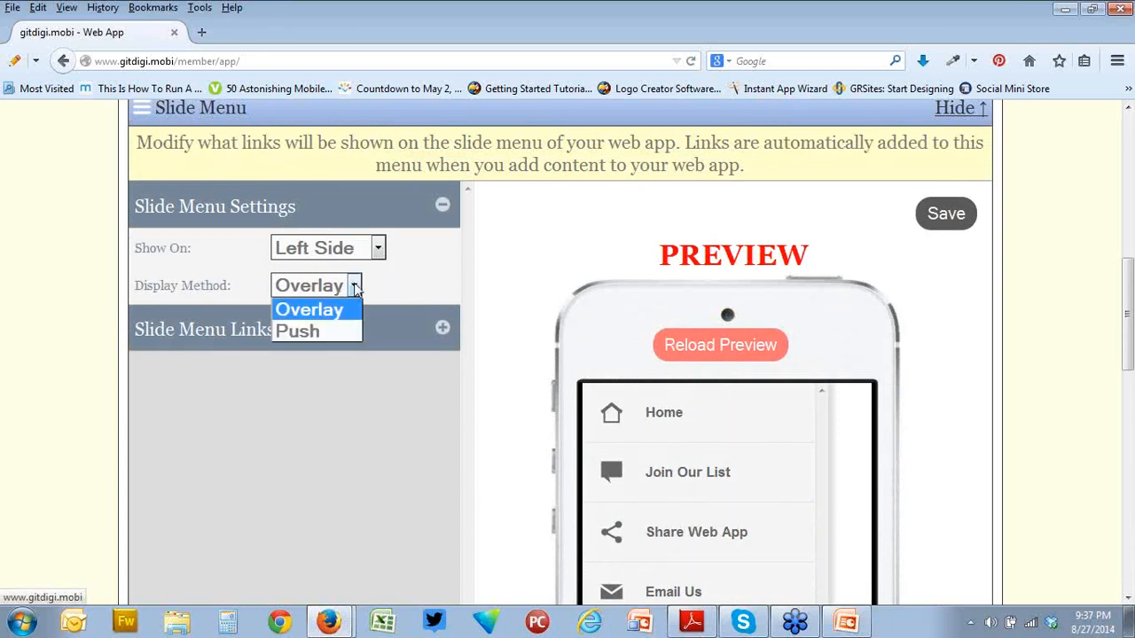
left_click(327, 328)
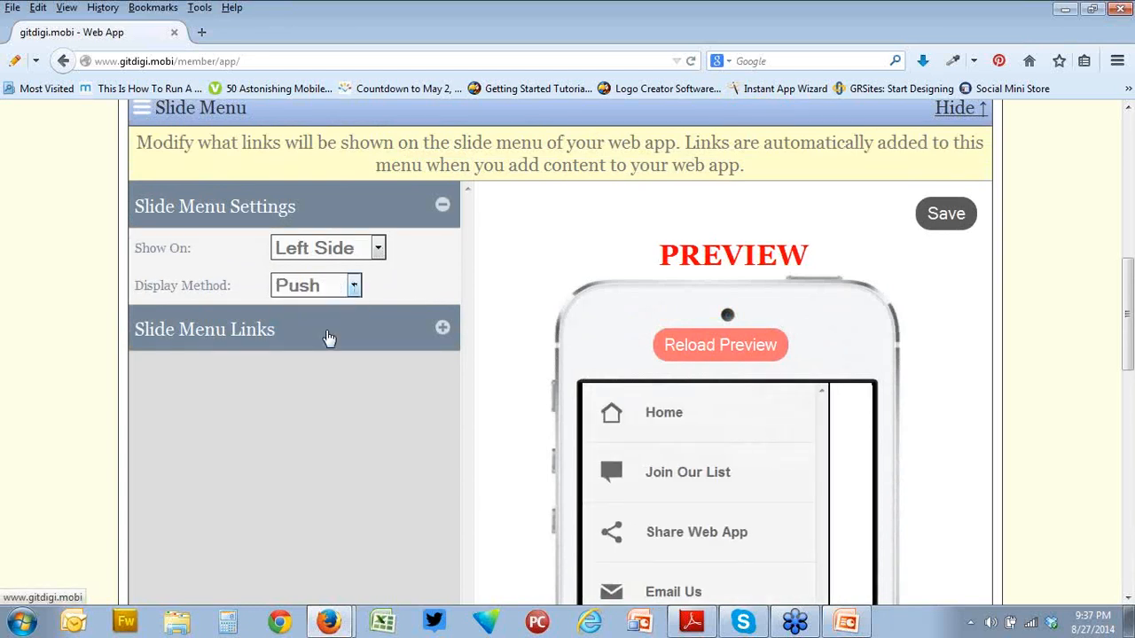
left_click(354, 284)
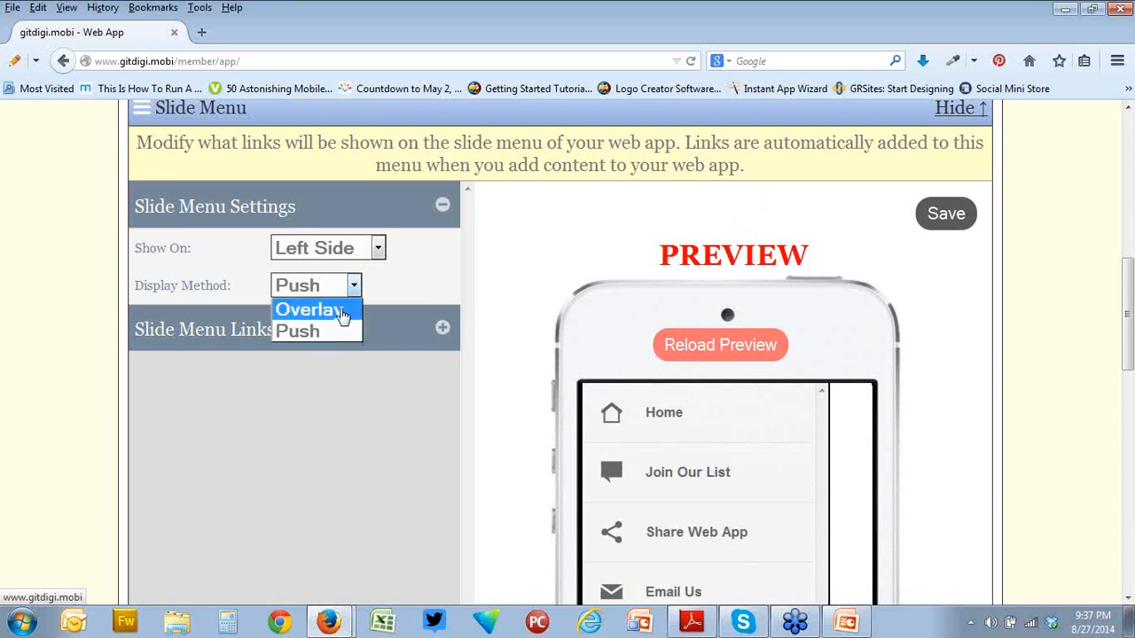
left_click(343, 317)
left_click(376, 249)
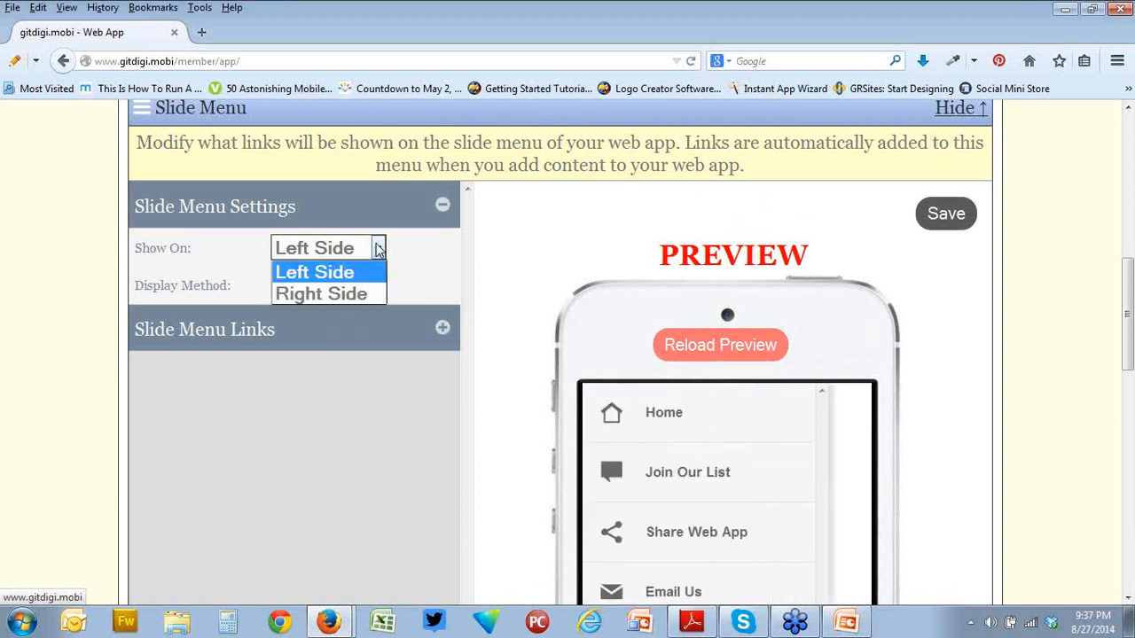
left_click(366, 272)
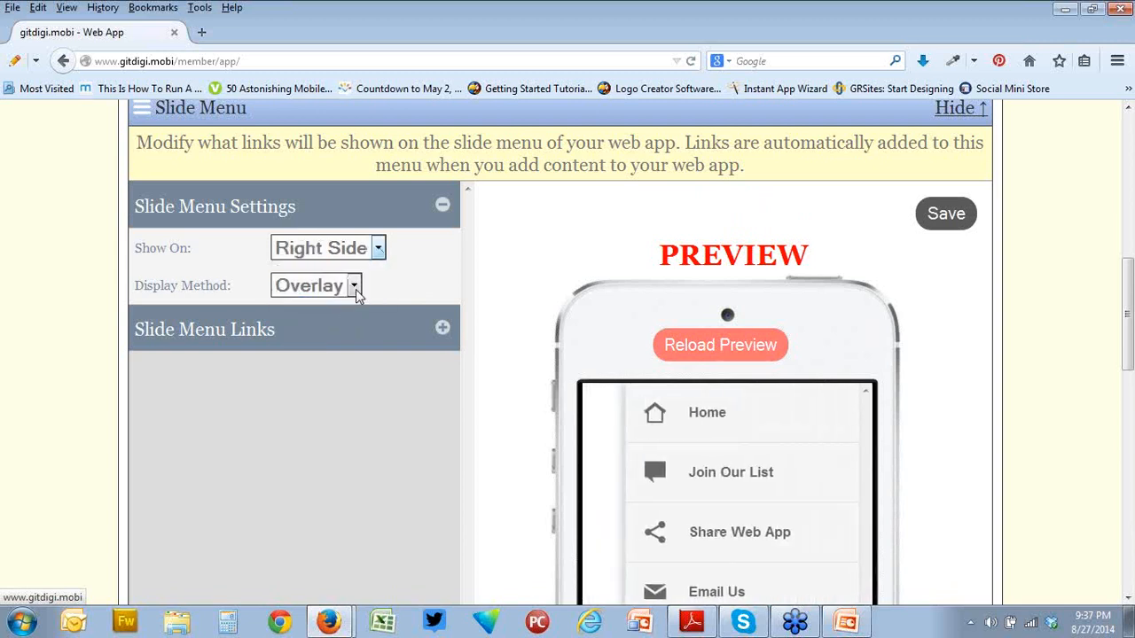
Expand the Slide Menu Links and compare the listed links with the menu in the phone preview.
left_click(443, 328)
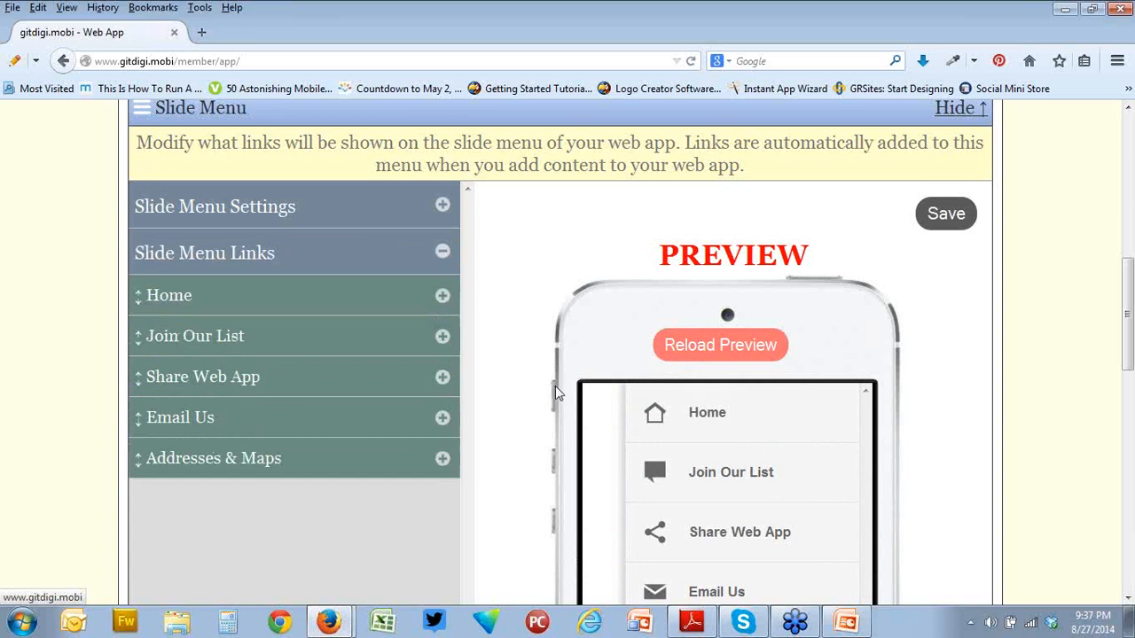
scroll(567, 393, "down", 2)
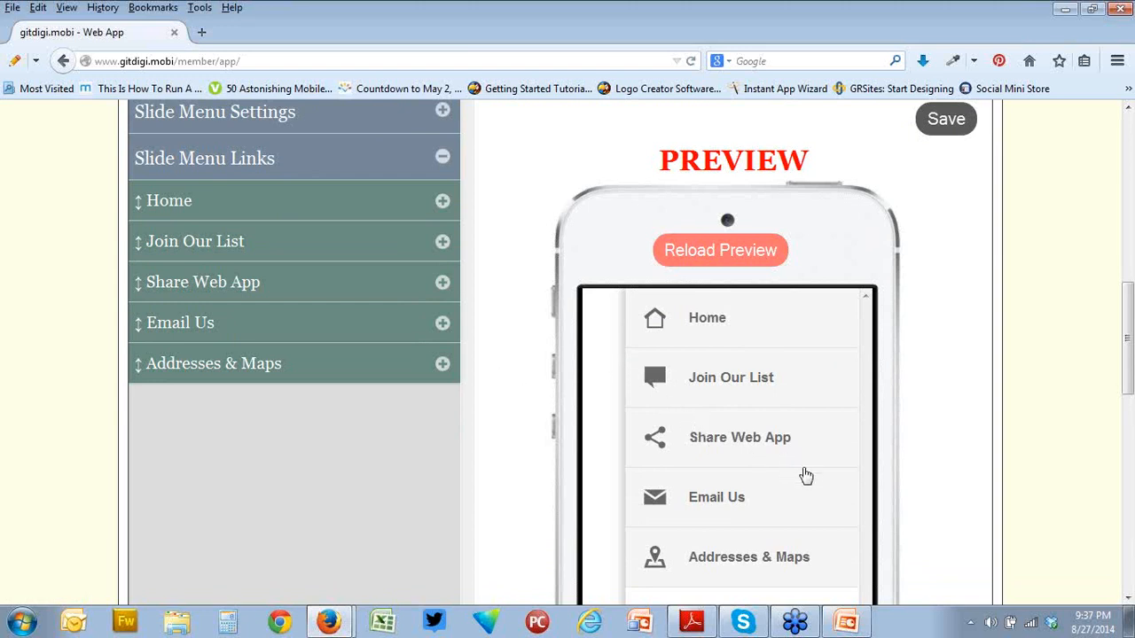
scroll(803, 473, "down", 2)
scroll(765, 461, "up", 2)
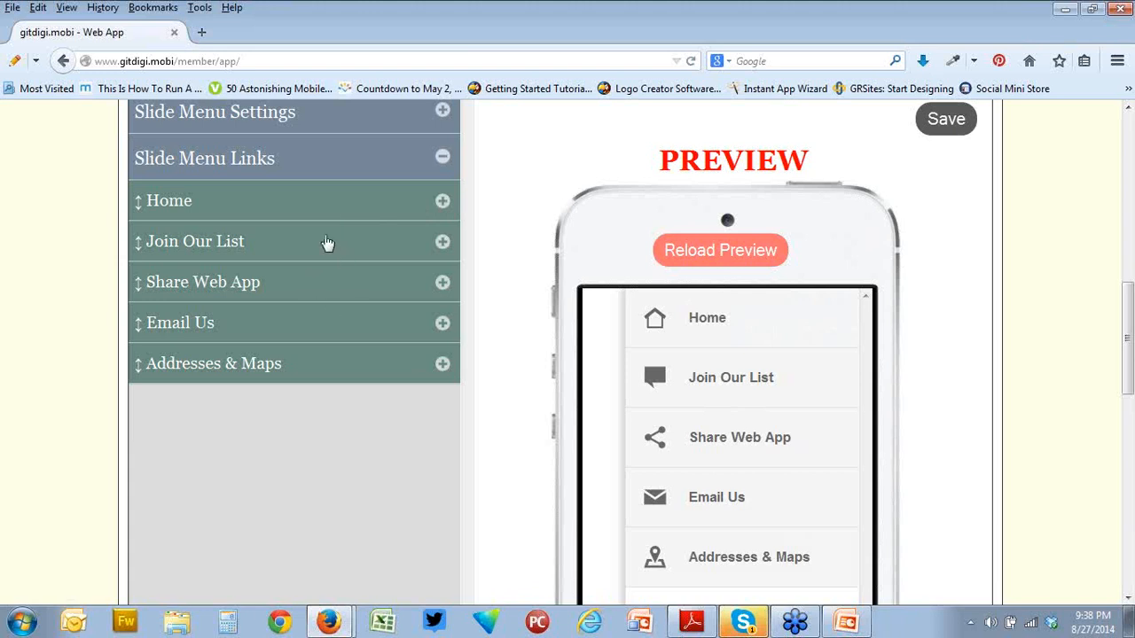
Try the Home link at the end of the slide menu links, and return it to first place.
left_click_drag(321, 201, 314, 374)
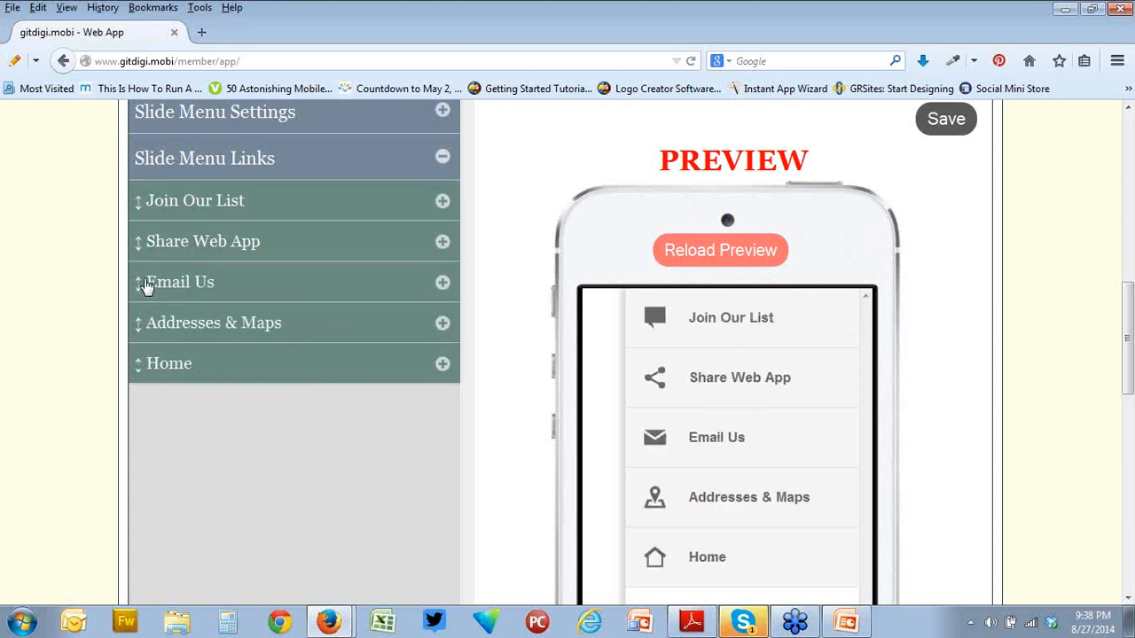
left_click_drag(185, 372, 197, 210)
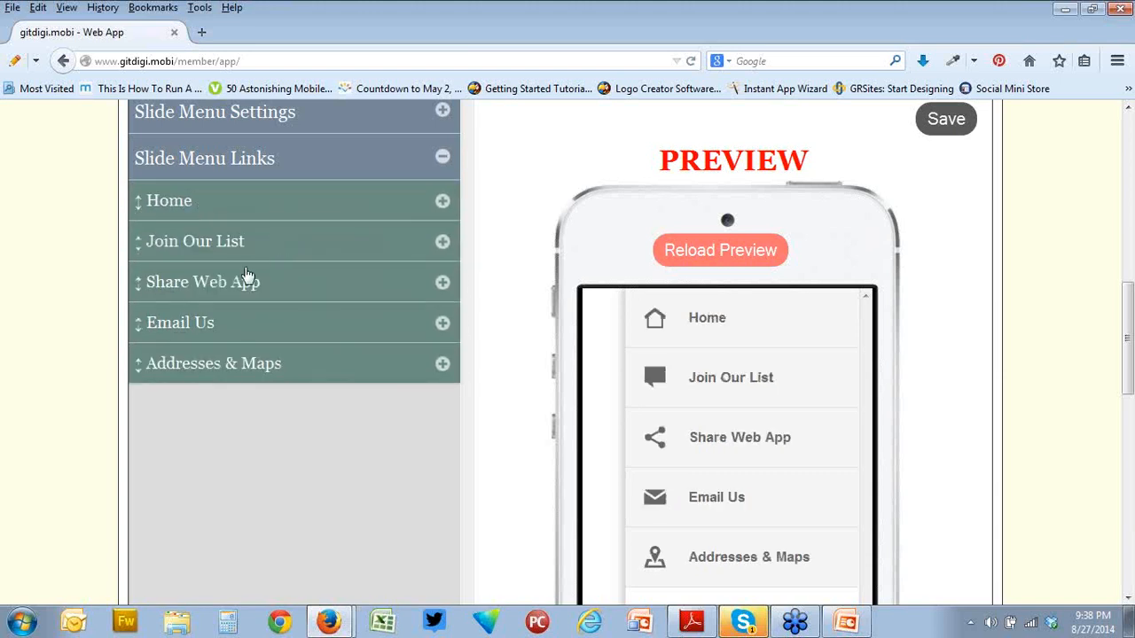
Reorder the slide menu links as Home, Email Us, Join Our List, Share Web App, Addresses & Maps.
left_click_drag(248, 275, 244, 205)
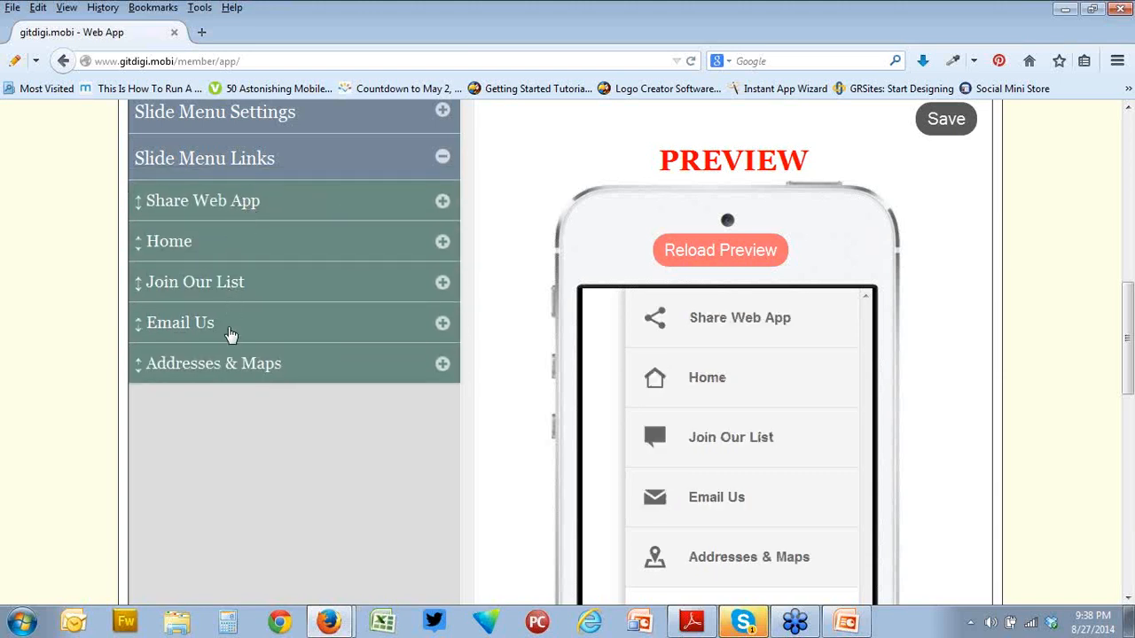
left_click_drag(229, 333, 235, 259)
left_click_drag(246, 211, 251, 360)
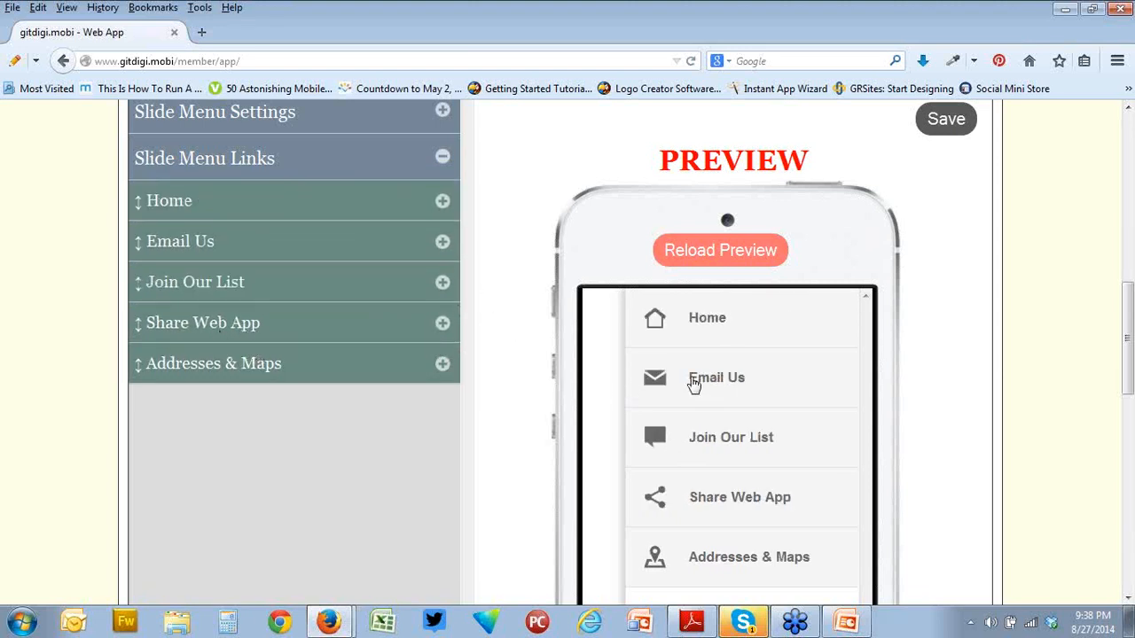
Hide the Share Web App and Join Our List links from the slide menu by setting Show to No for each.
left_click(442, 323)
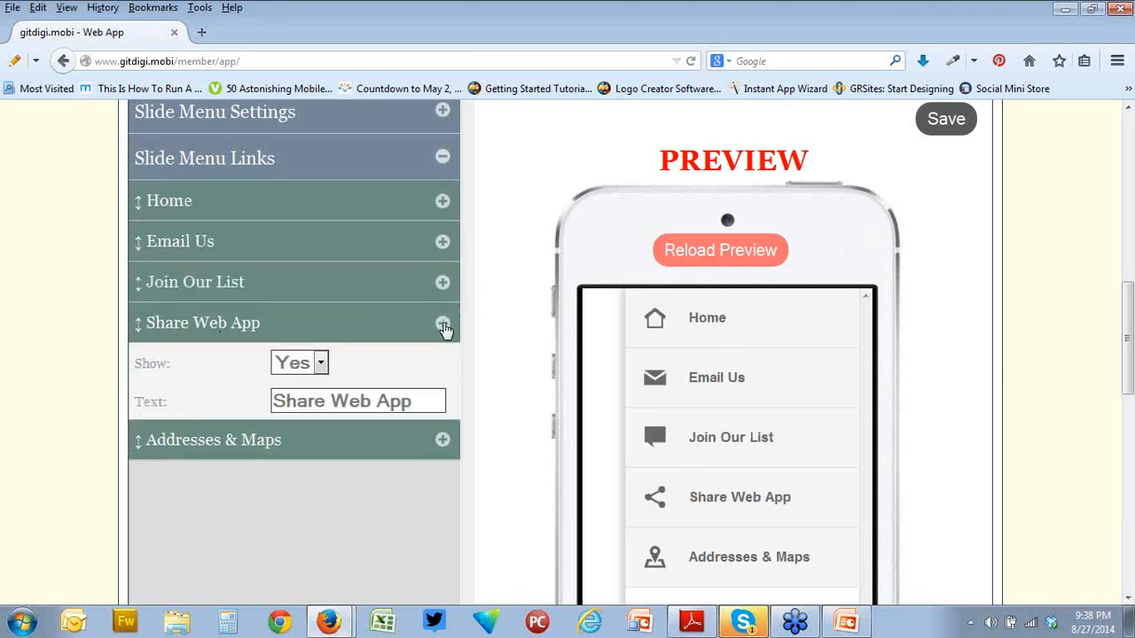
left_click(318, 366)
left_click(306, 405)
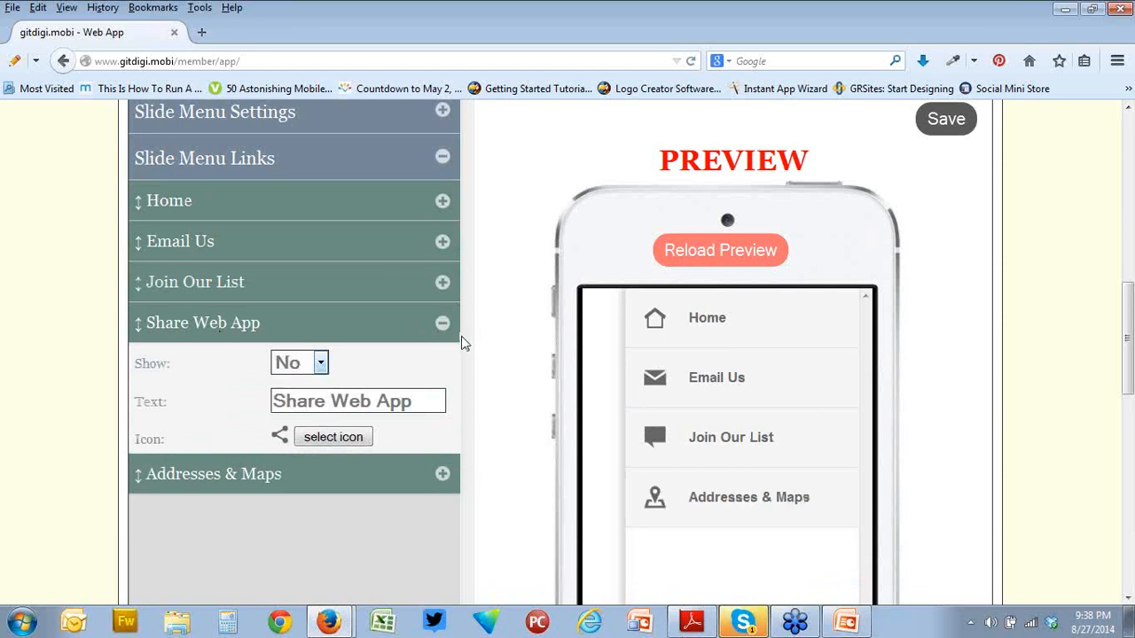
left_click(441, 281)
left_click(322, 324)
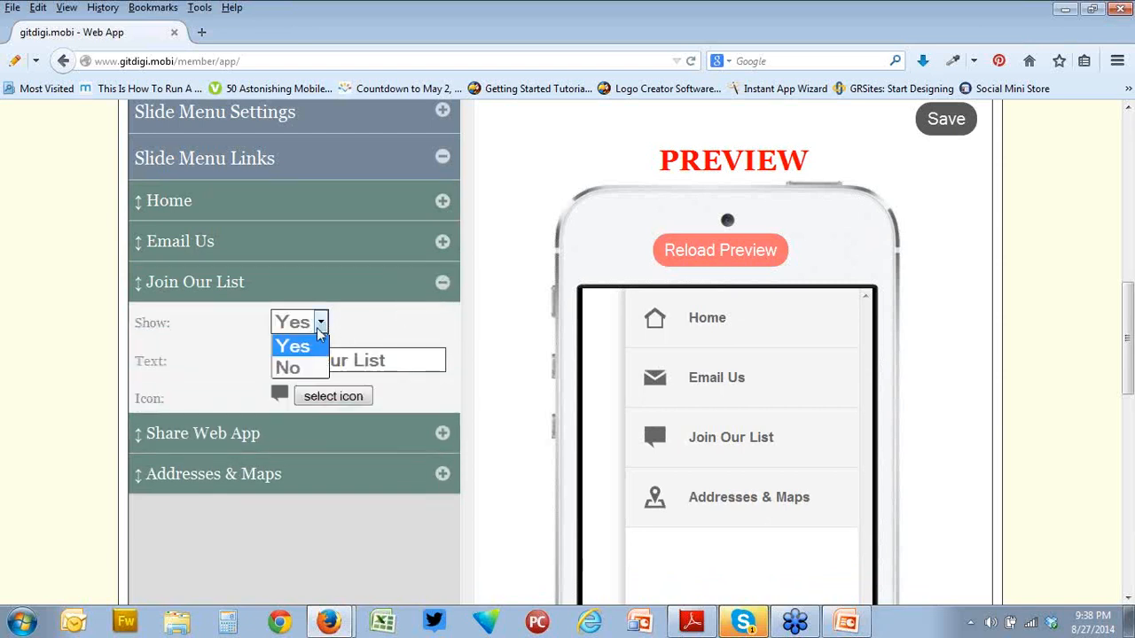
left_click(293, 367)
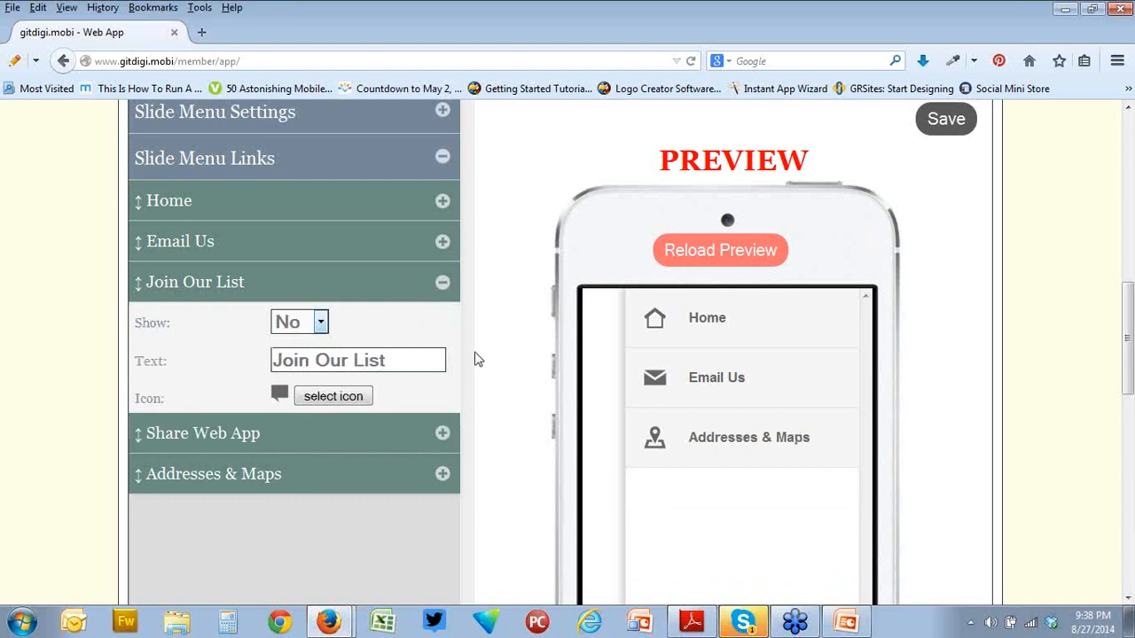
left_click(441, 282)
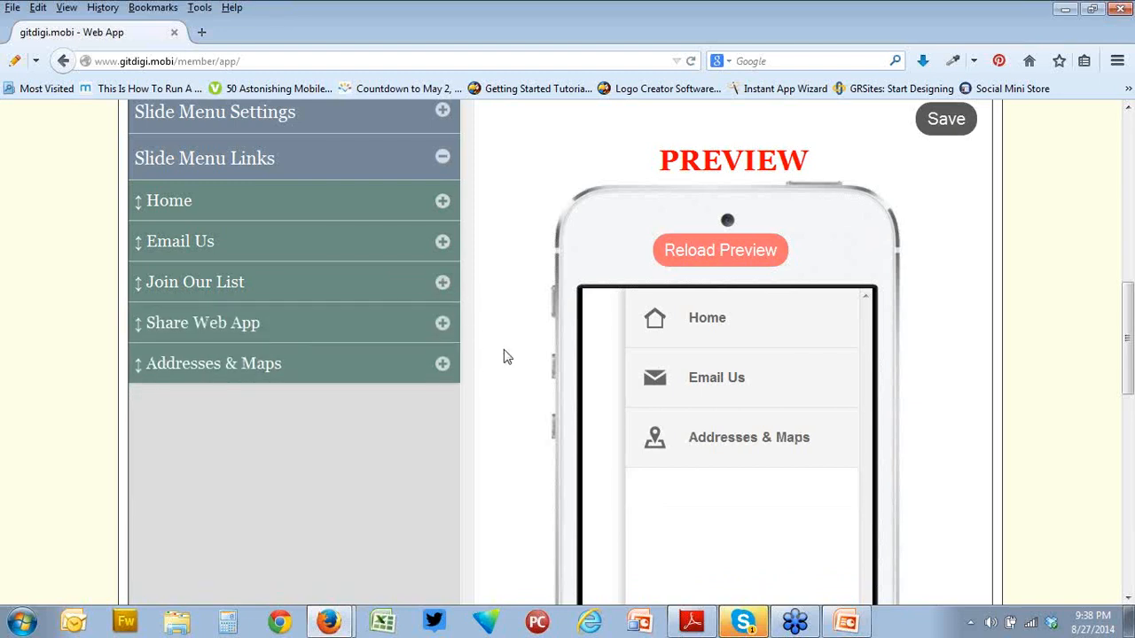
Reload the phone preview of the slide menu and reopen the Slide Menu Settings.
scroll(502, 358, "up", 3)
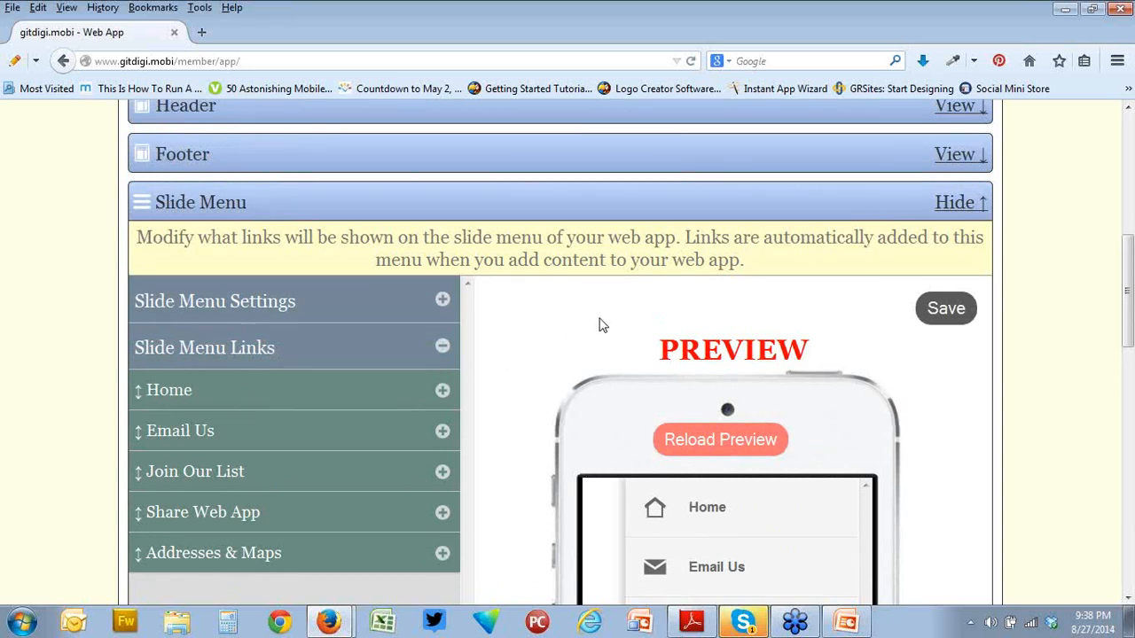
scroll(880, 409, "down", 2)
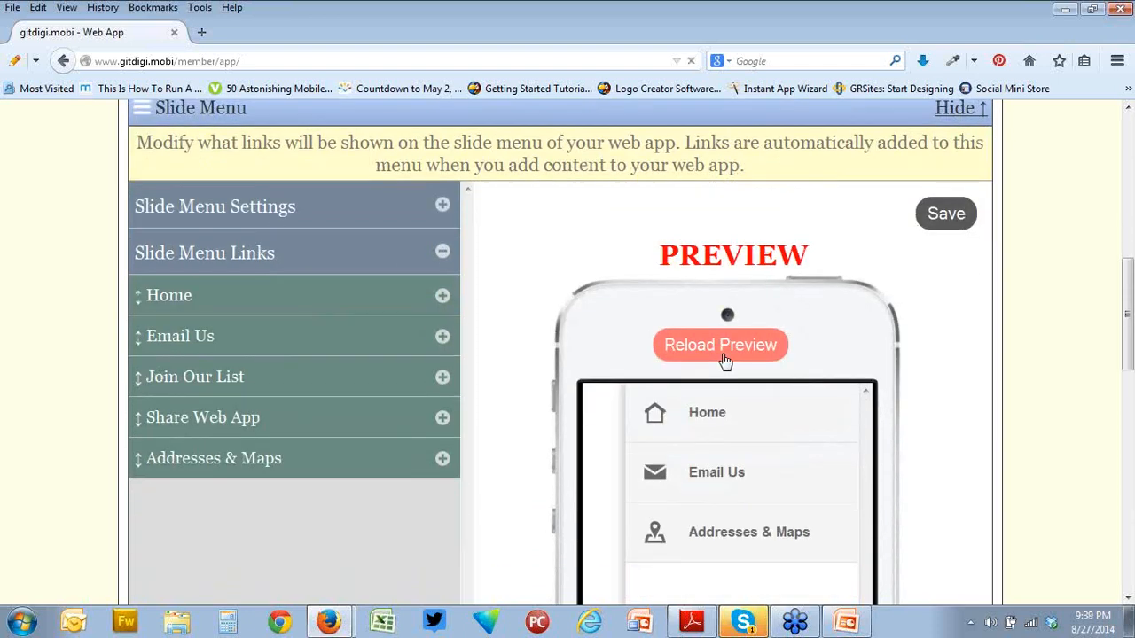
left_click(724, 345)
left_click(440, 211)
Try the Push display method for the slide menu on the Right Side, and return it to Overlay.
left_click(353, 285)
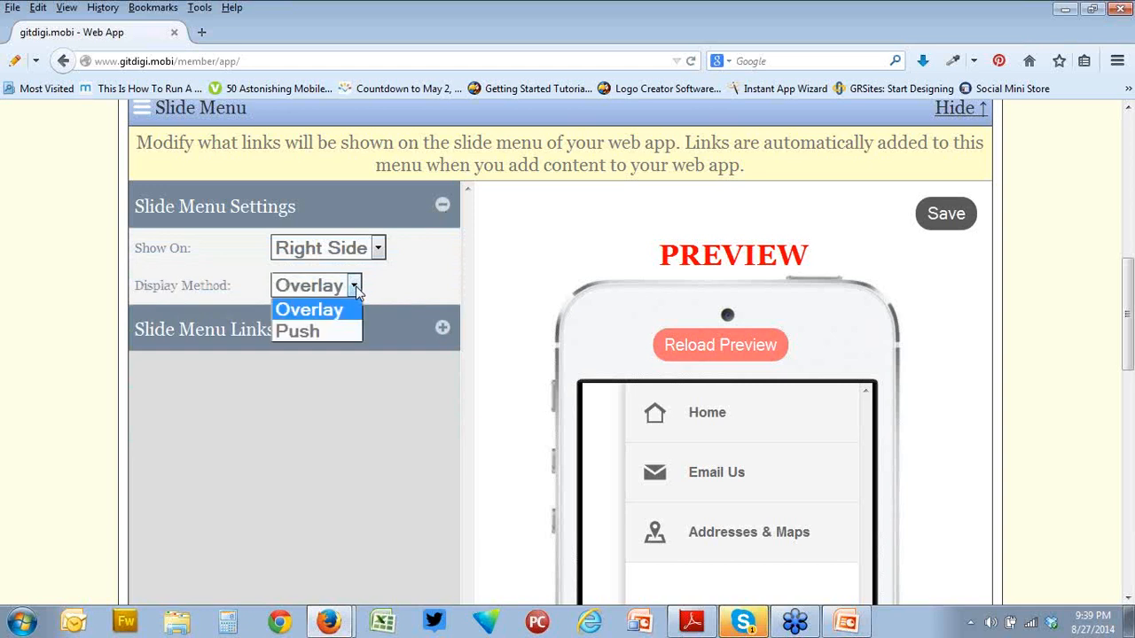
left_click(330, 333)
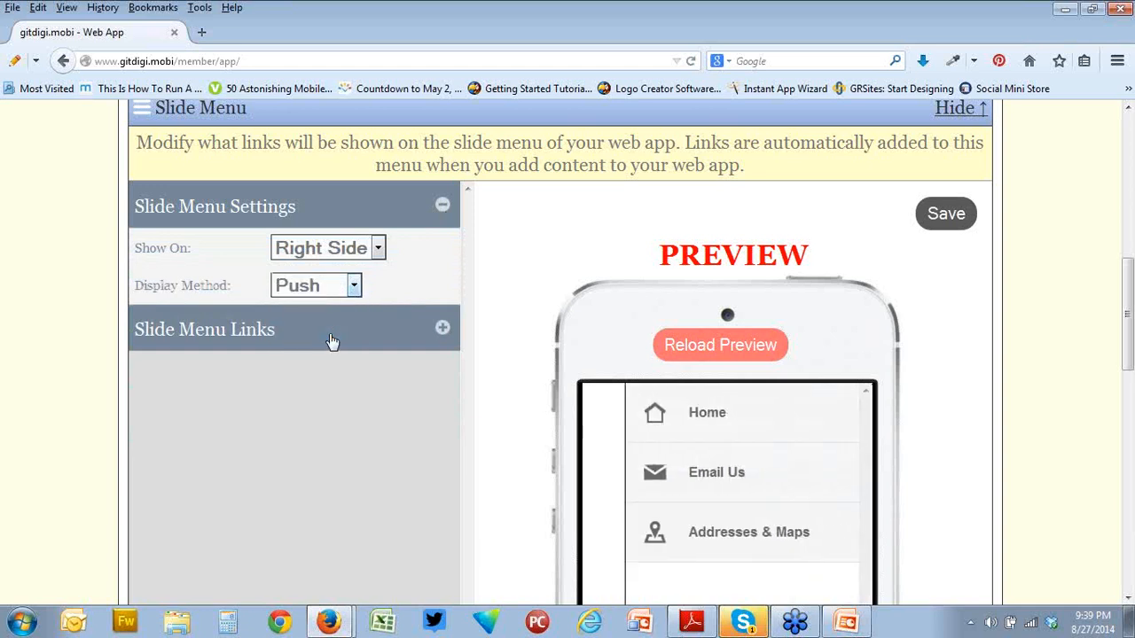
left_click(354, 285)
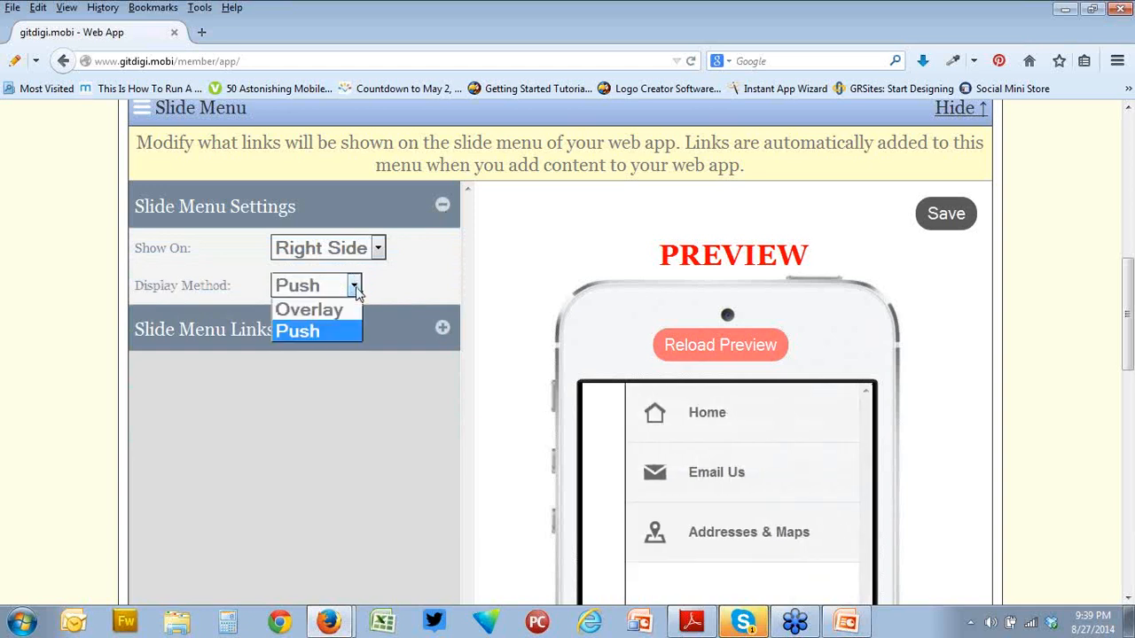
left_click(332, 317)
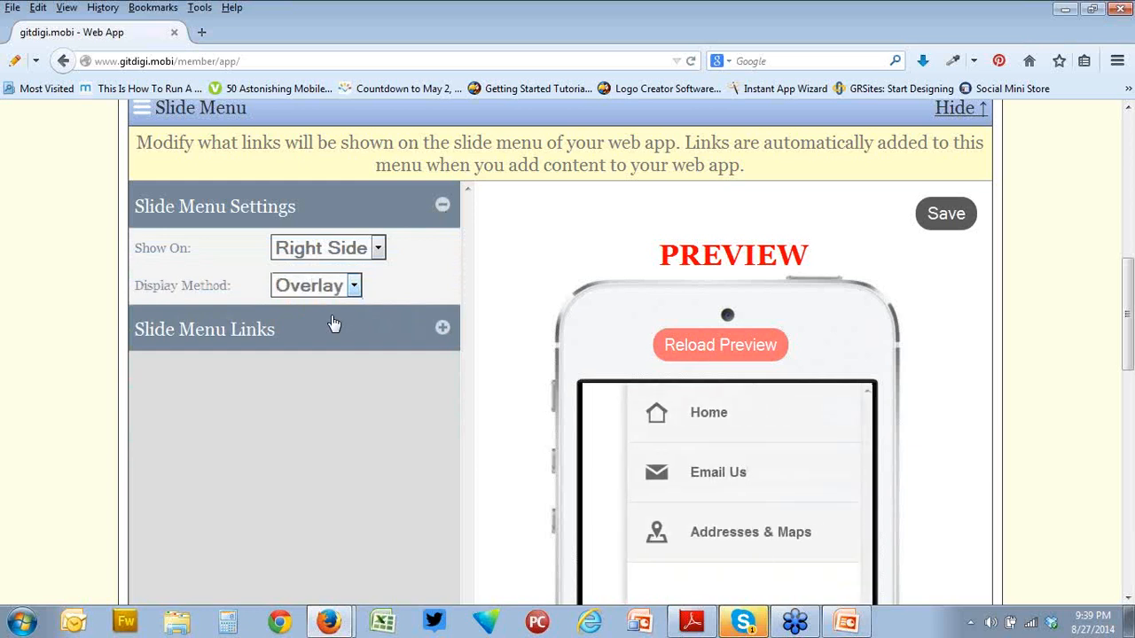
Set the slide menu to show on the Left Side with the Push display method.
left_click(378, 248)
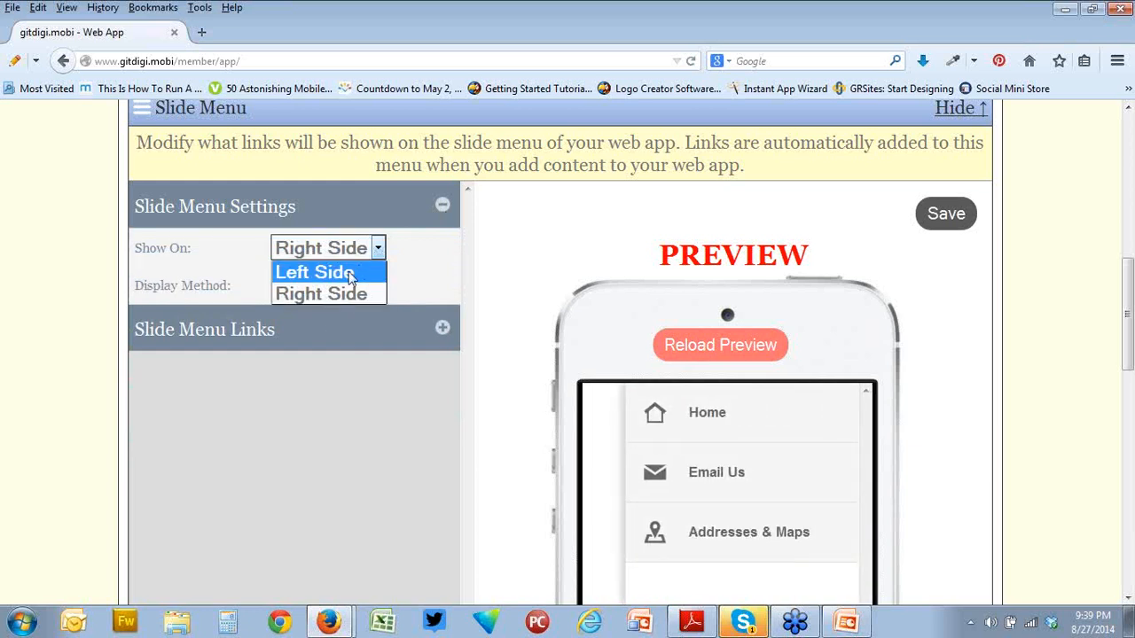
left_click(351, 275)
left_click(353, 287)
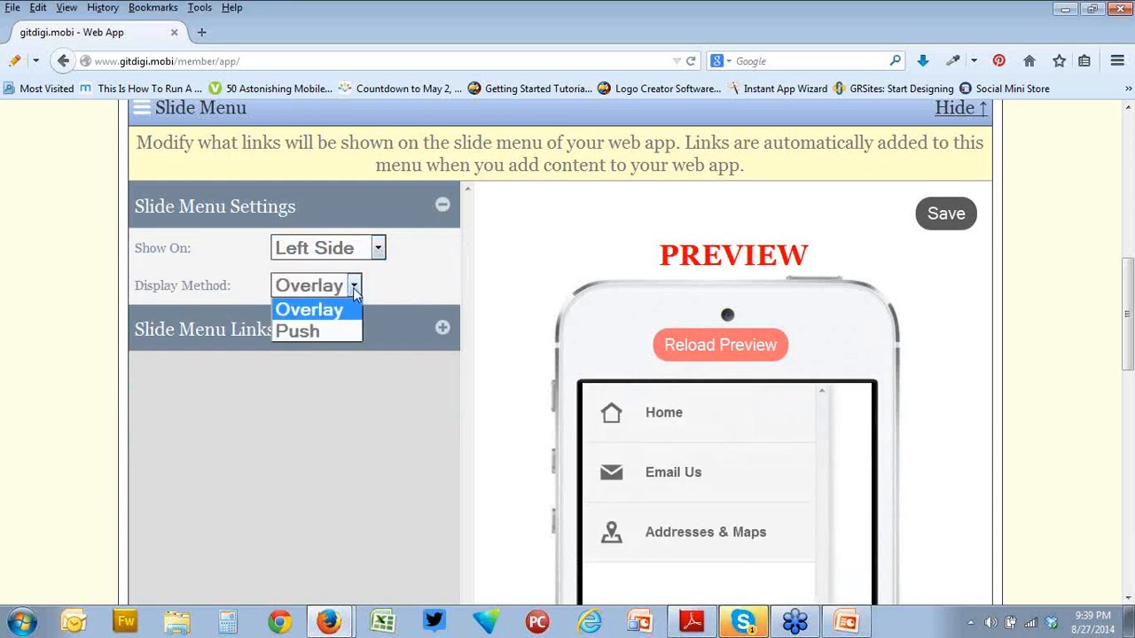
left_click(334, 329)
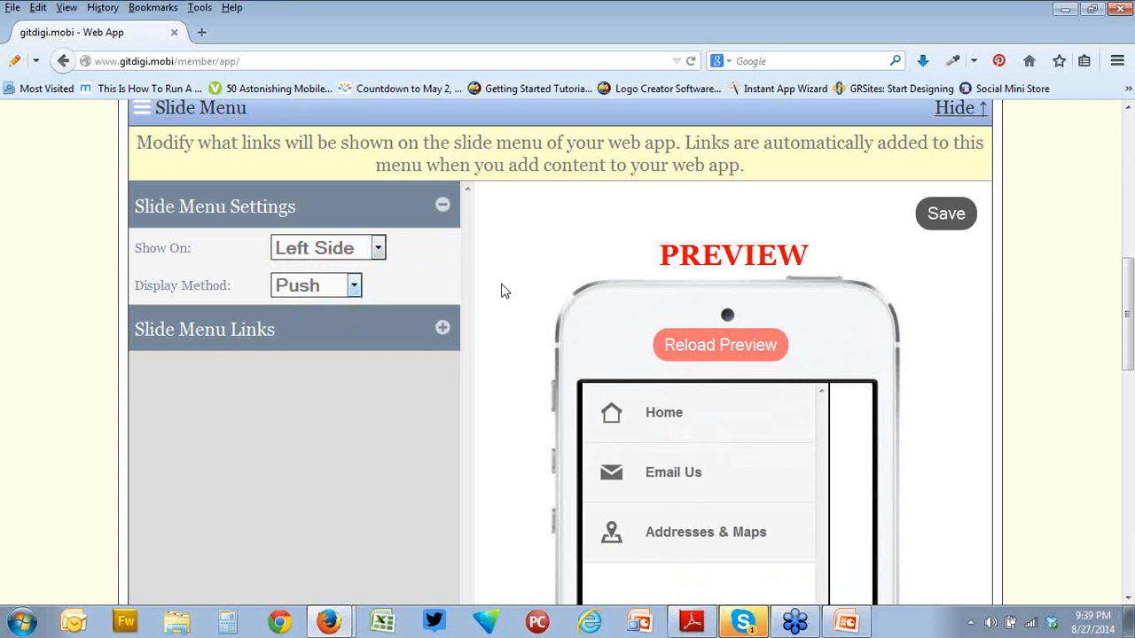
scroll(858, 436, "up", 1)
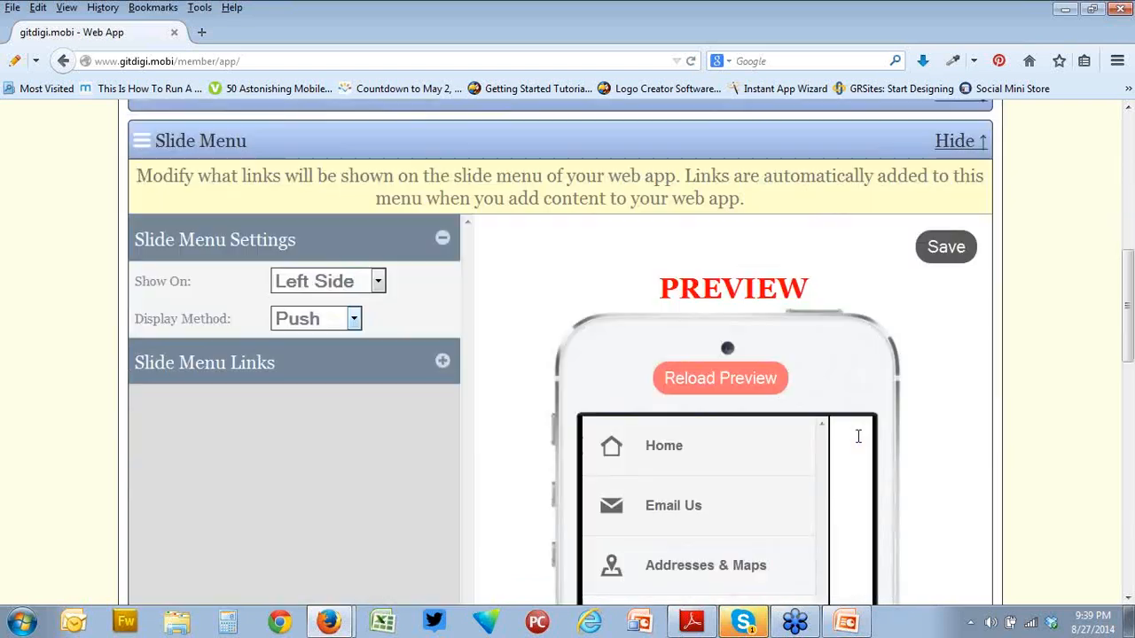
Save the slide menu settings and collapse the Slide Menu section.
scroll(869, 440, "down", 1)
scroll(881, 443, "up", 5)
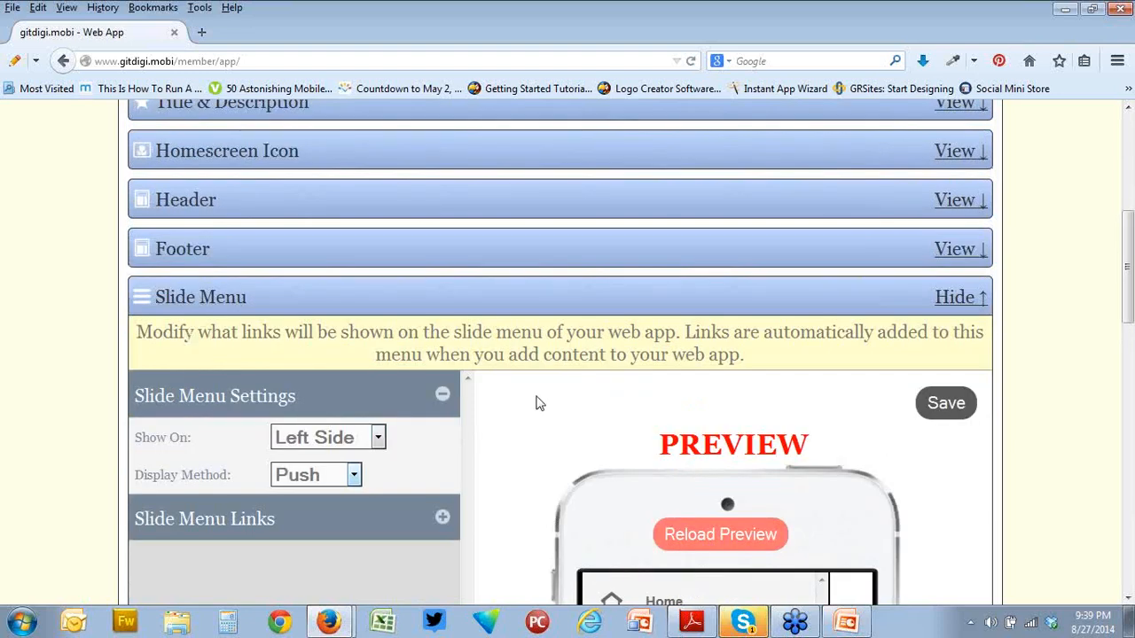
left_click(947, 406)
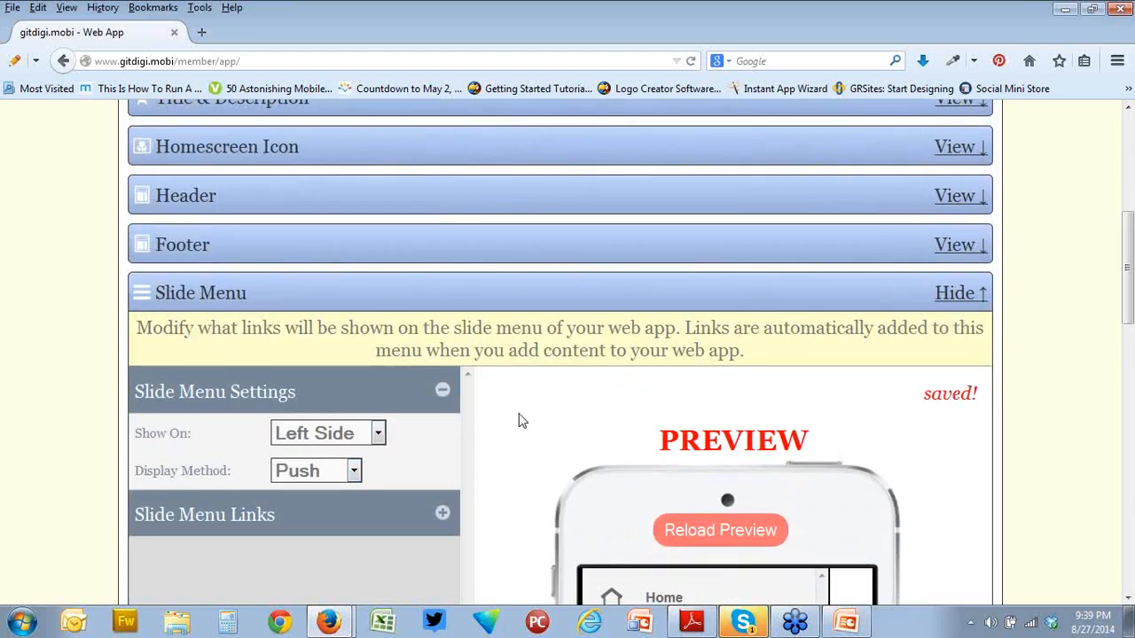
scroll(520, 418, "down", 5)
scroll(478, 381, "up", 5)
left_click(458, 305)
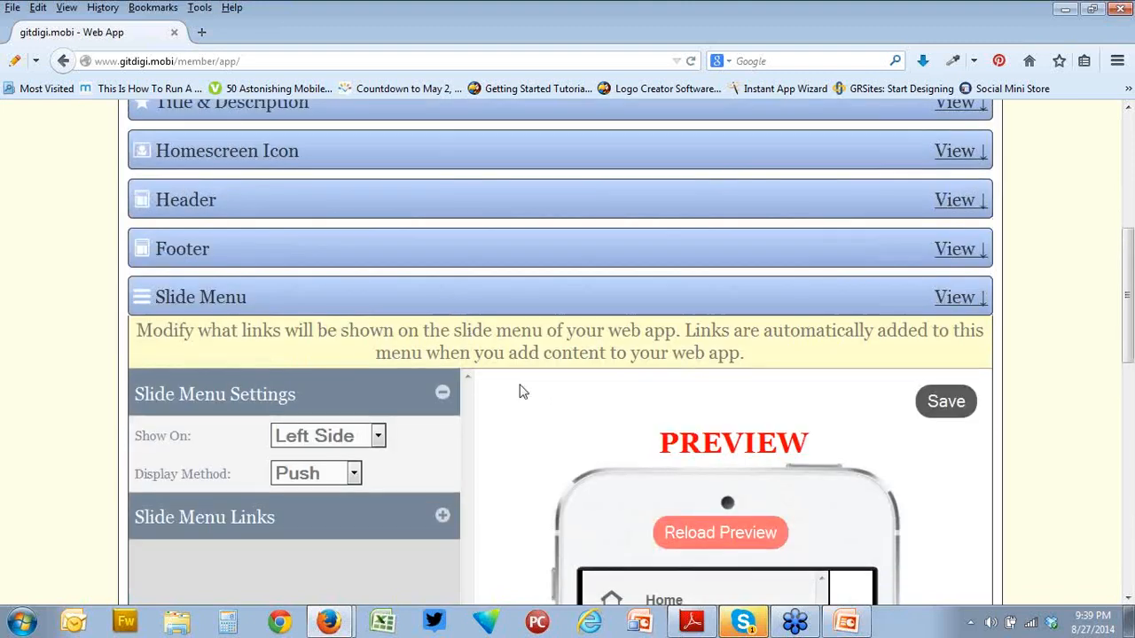
Set Show Bookmark Triangle to Yes under Save Homescreen Triangle and save the setting.
scroll(525, 439, "down", 2)
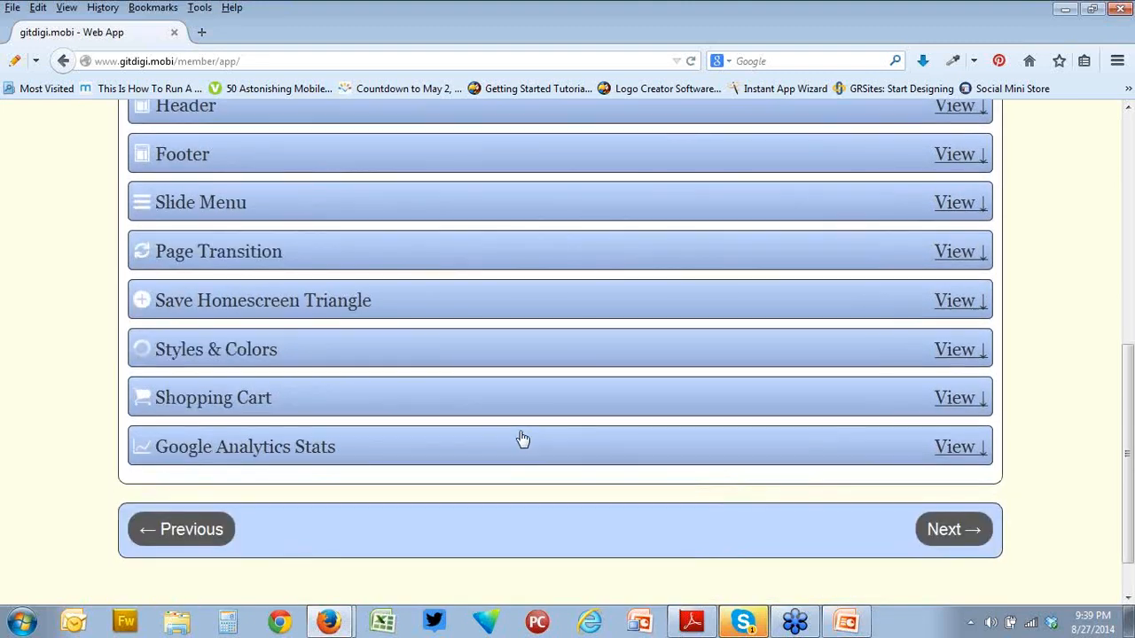
left_click(748, 312)
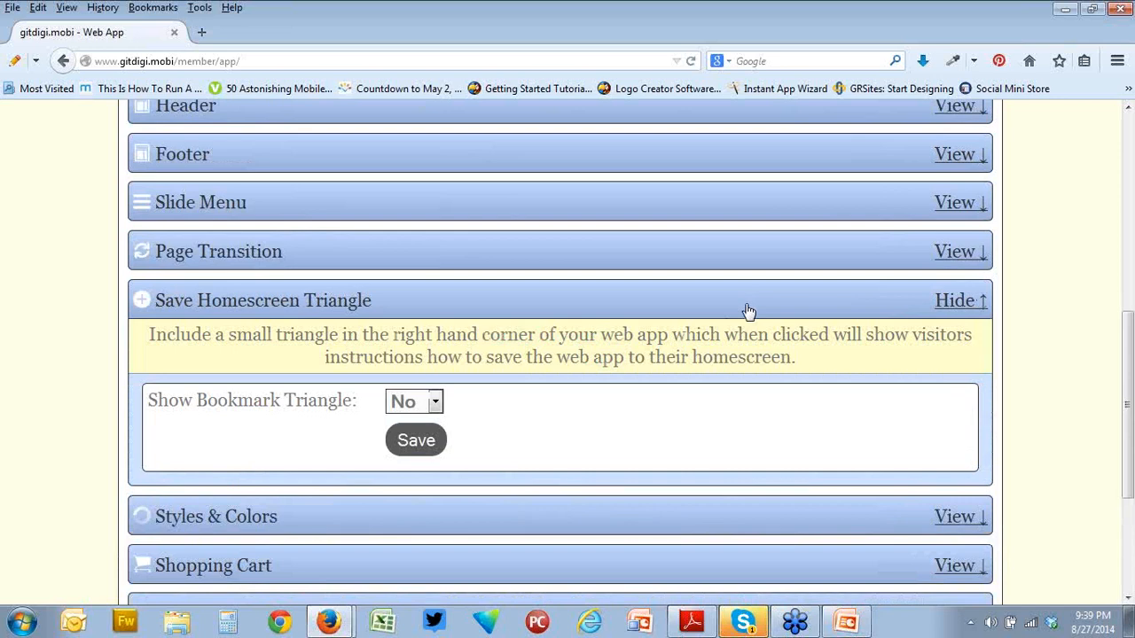
left_click(440, 402)
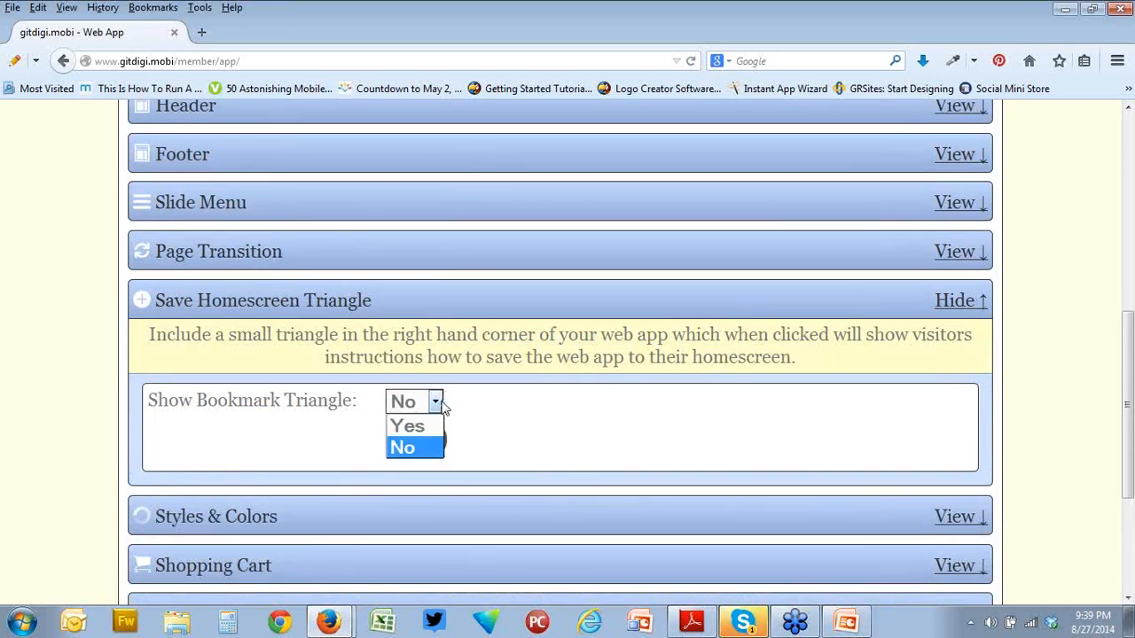
left_click(428, 429)
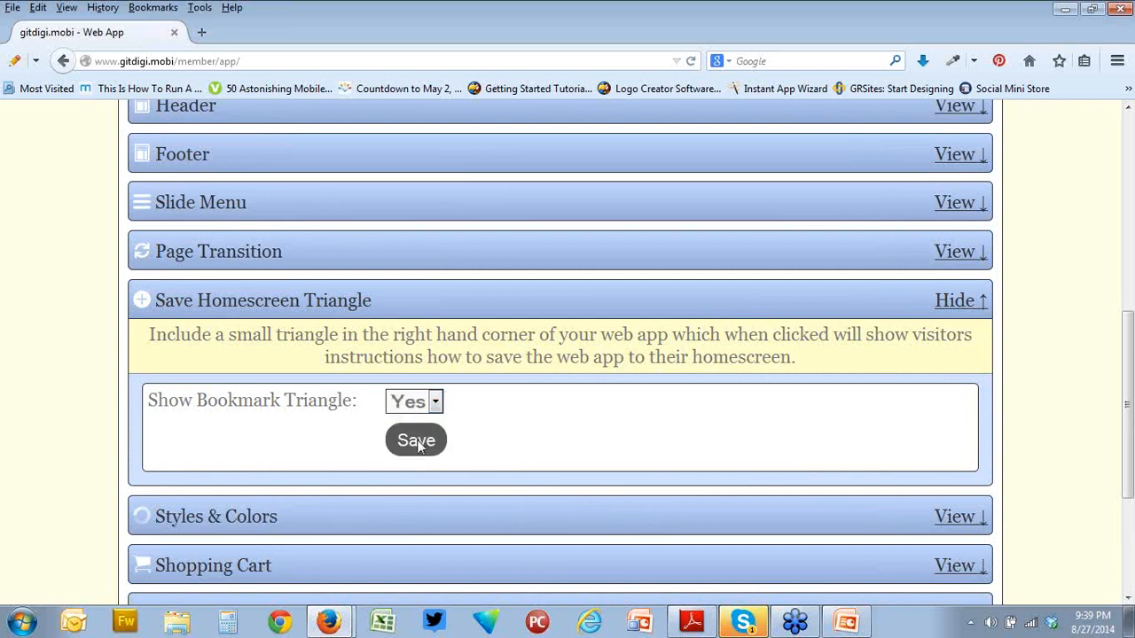
left_click(416, 441)
scroll(545, 447, "down", 2)
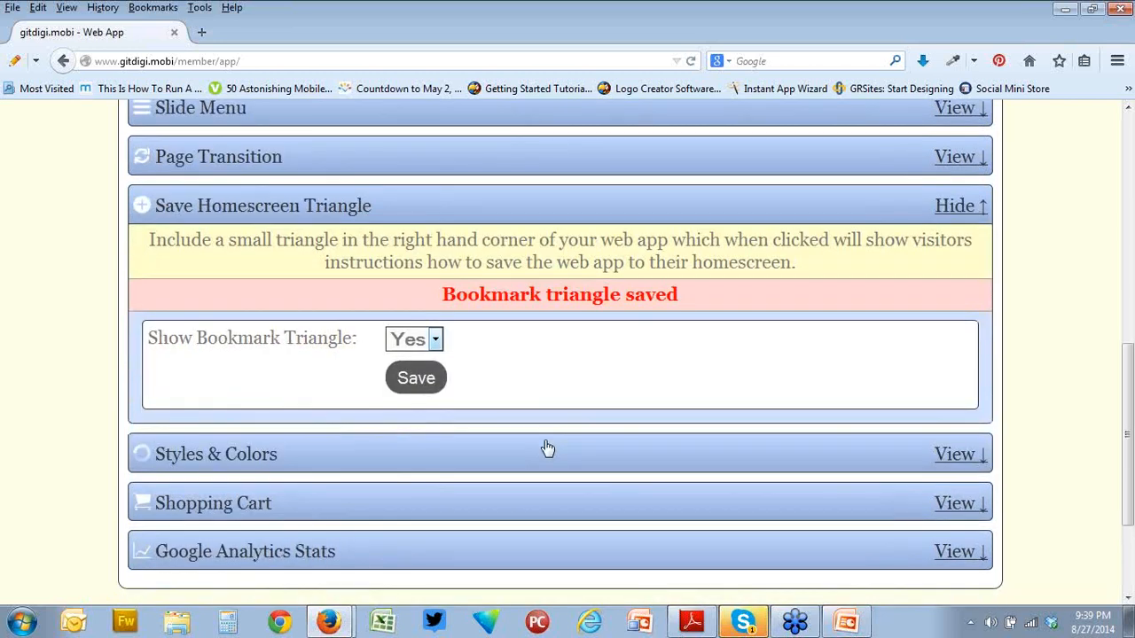
Open the web app's phone preview, reload it and check the home page for the bookmark triangle.
scroll(547, 448, "up", 4)
scroll(547, 448, "up", 9)
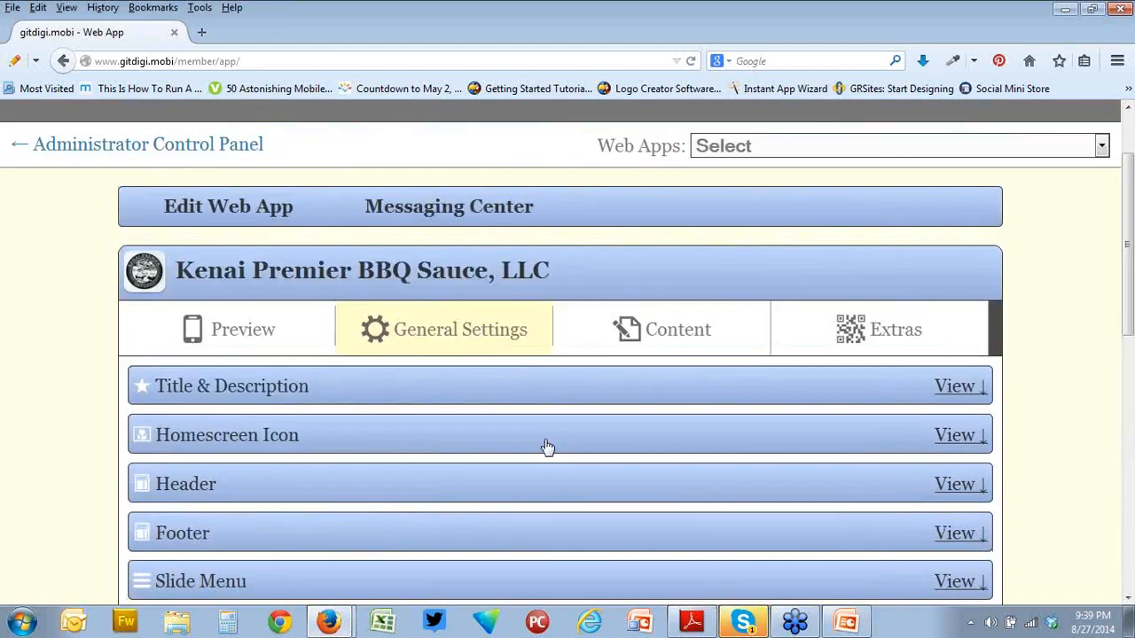
scroll(547, 448, "up", 2)
left_click(240, 427)
scroll(836, 459, "down", 2)
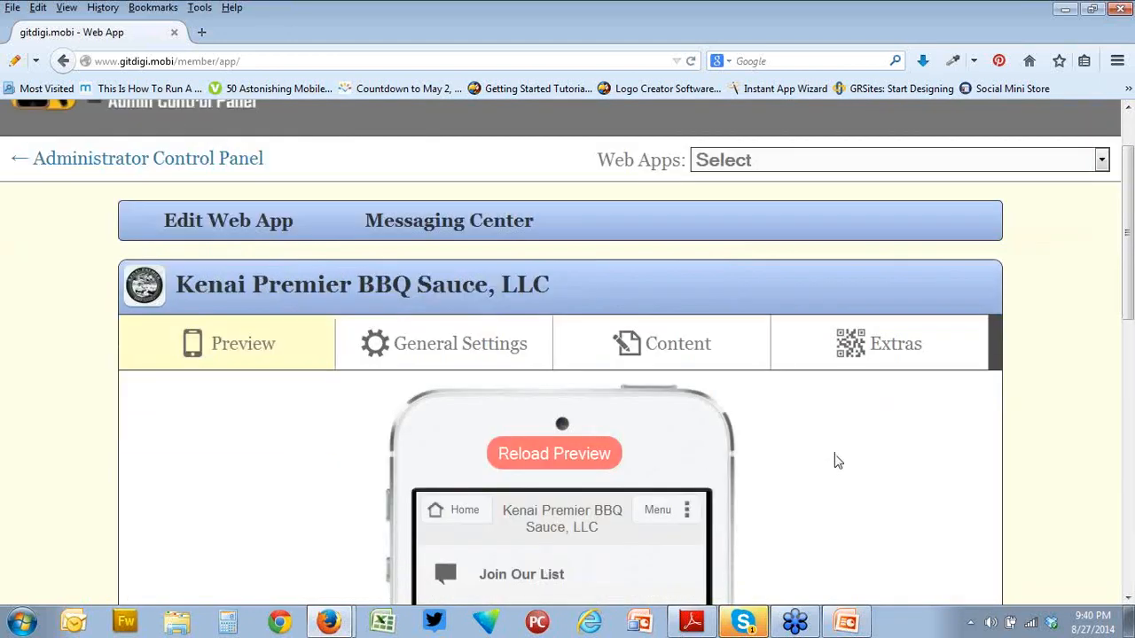
scroll(836, 460, "down", 6)
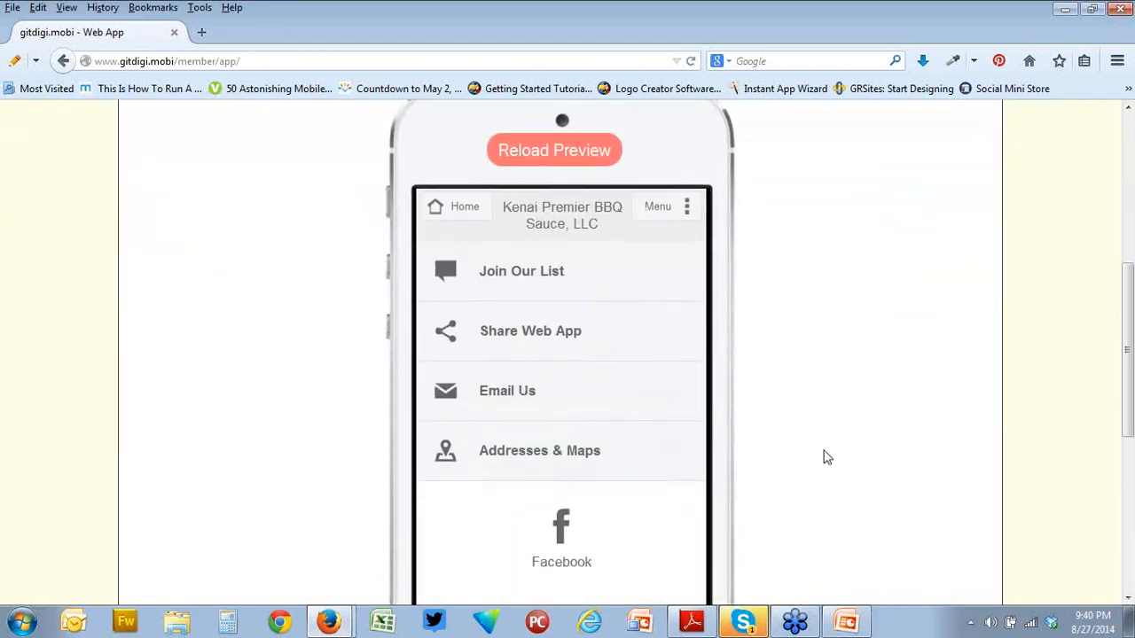
scroll(825, 456, "down", 4)
scroll(824, 456, "up", 8)
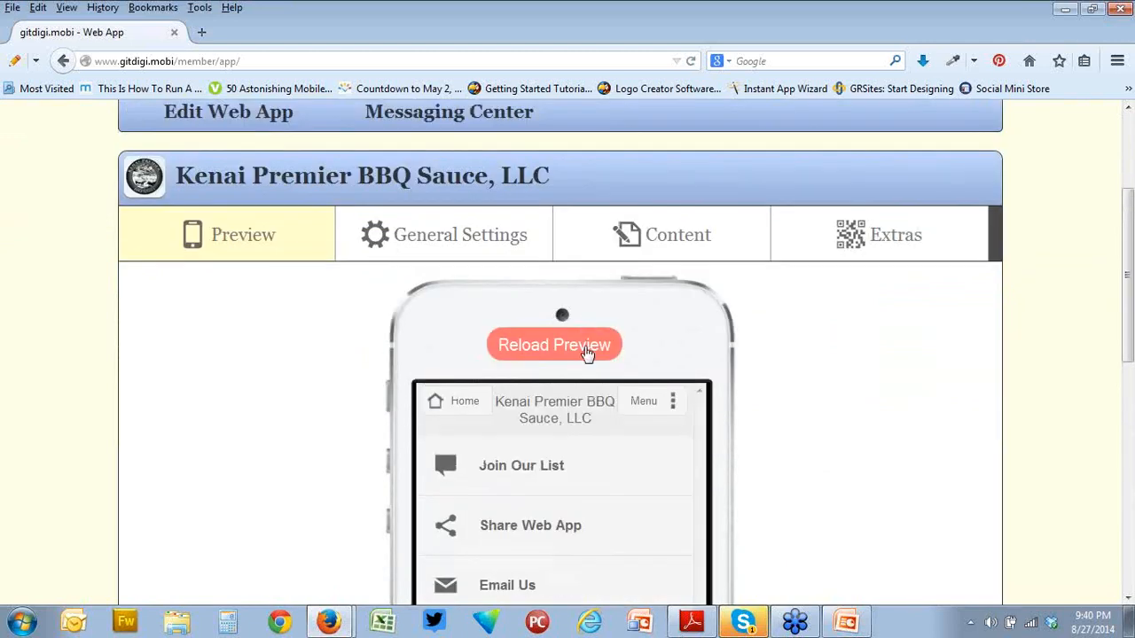
left_click(585, 352)
scroll(778, 394, "down", 4)
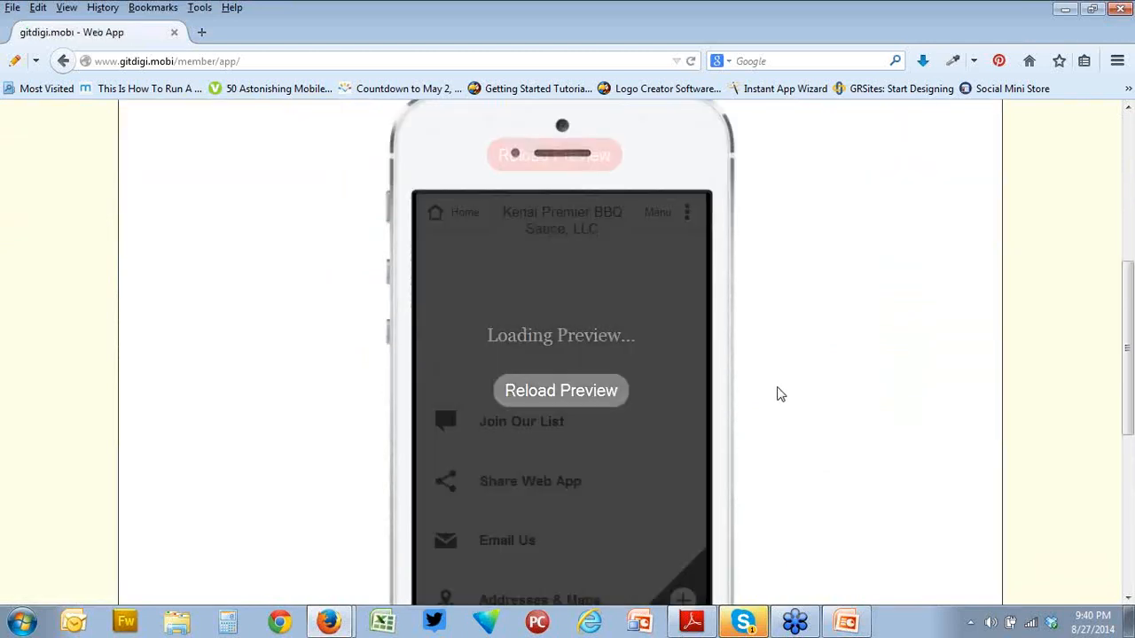
scroll(777, 393, "down", 2)
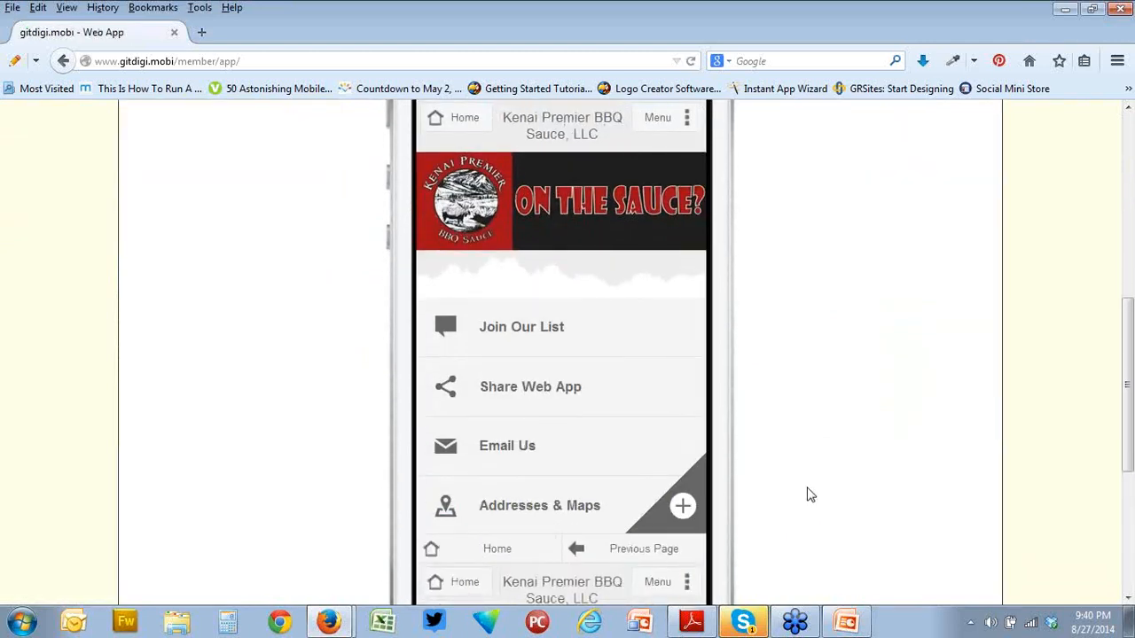
View the save-to-homescreen instructions behind the preview's bookmark triangle and close them.
scroll(806, 493, "down", 2)
scroll(795, 470, "up", 2)
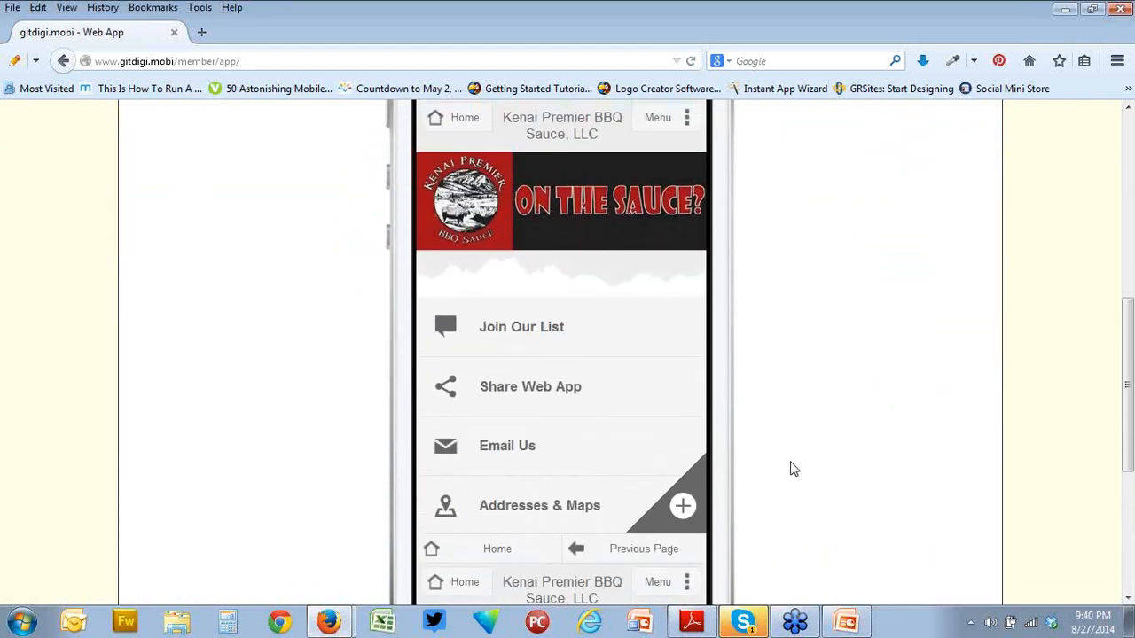
scroll(791, 469, "up", 2)
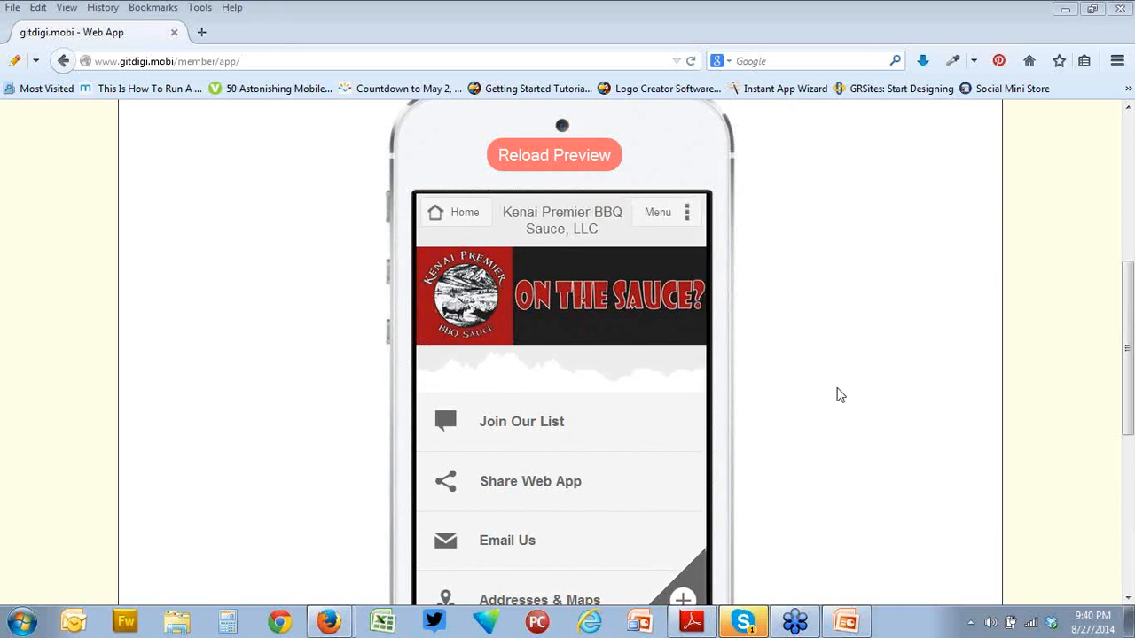
scroll(778, 392, "down", 2)
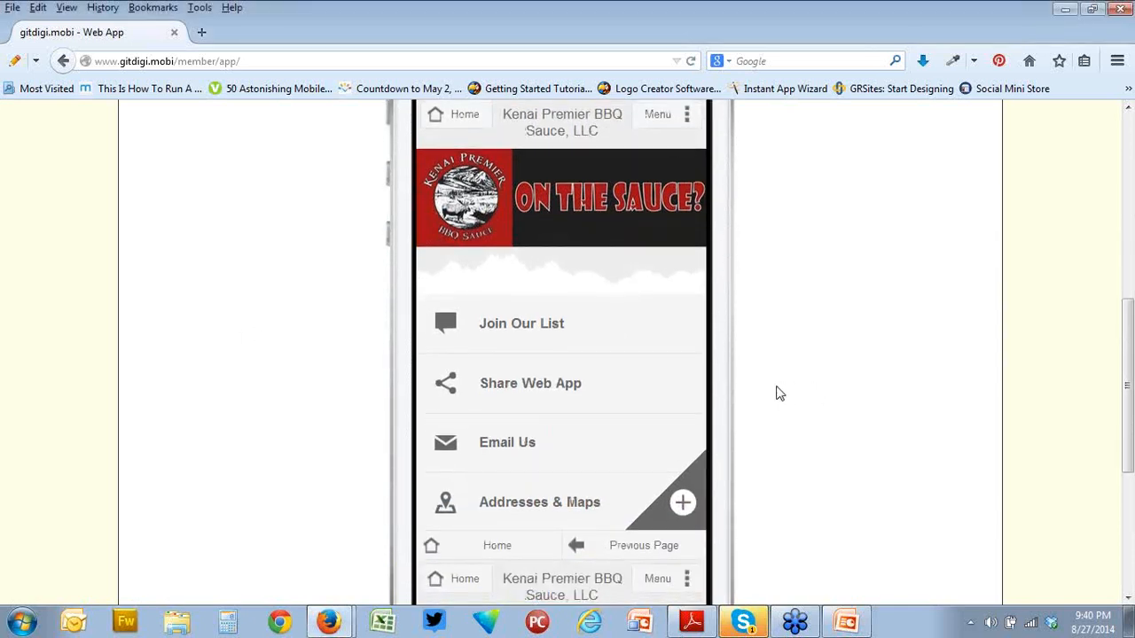
scroll(778, 392, "down", 2)
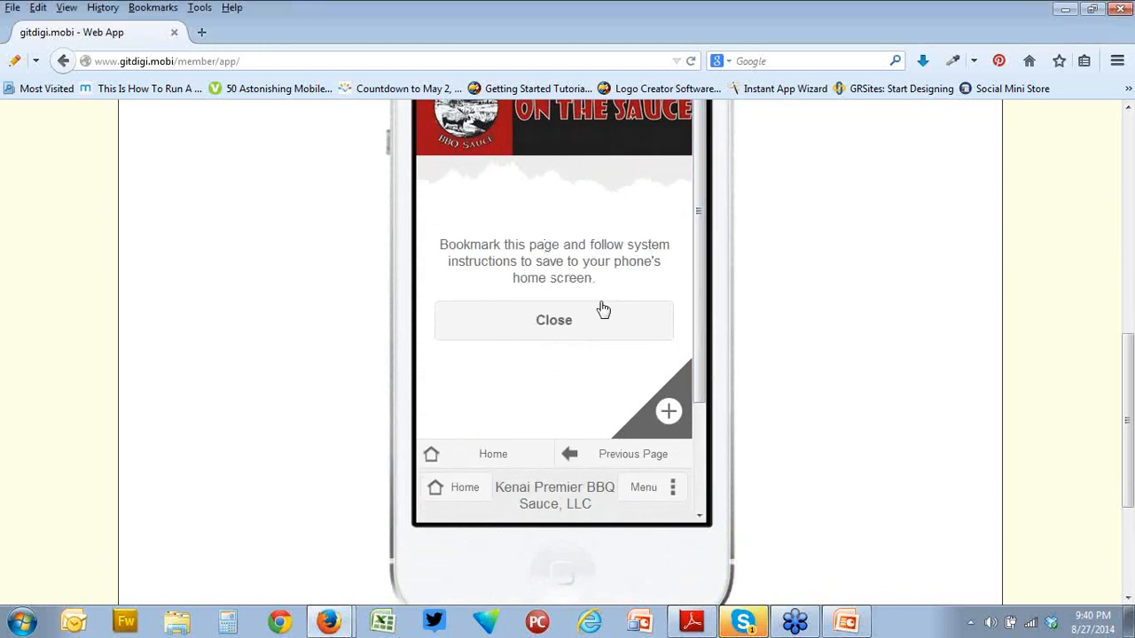
left_click(552, 326)
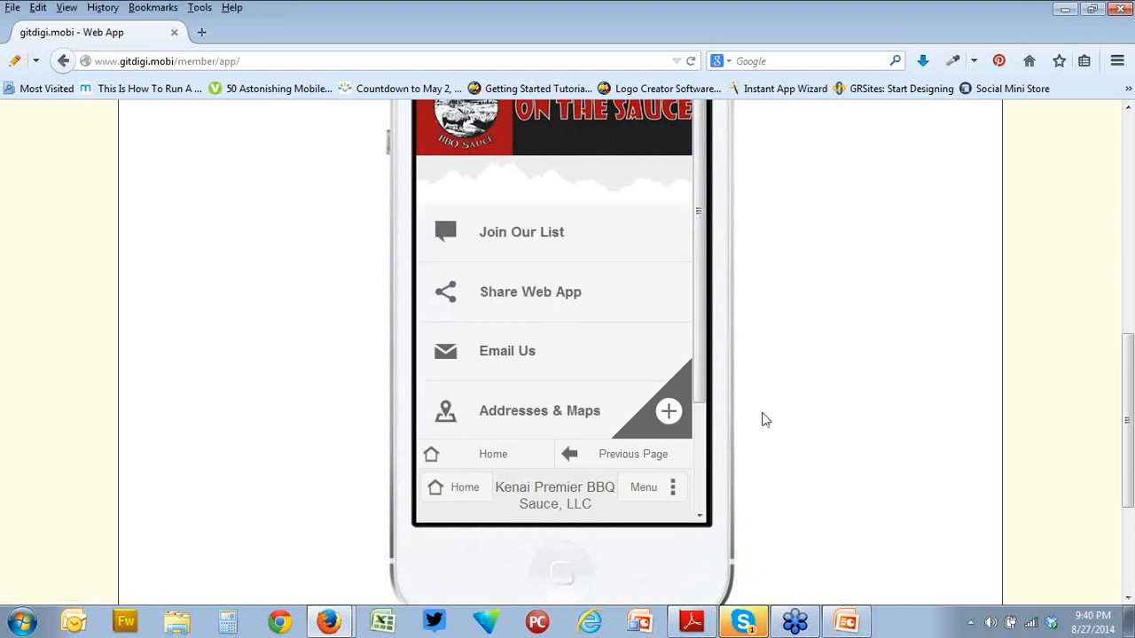
scroll(765, 420, "up", 2)
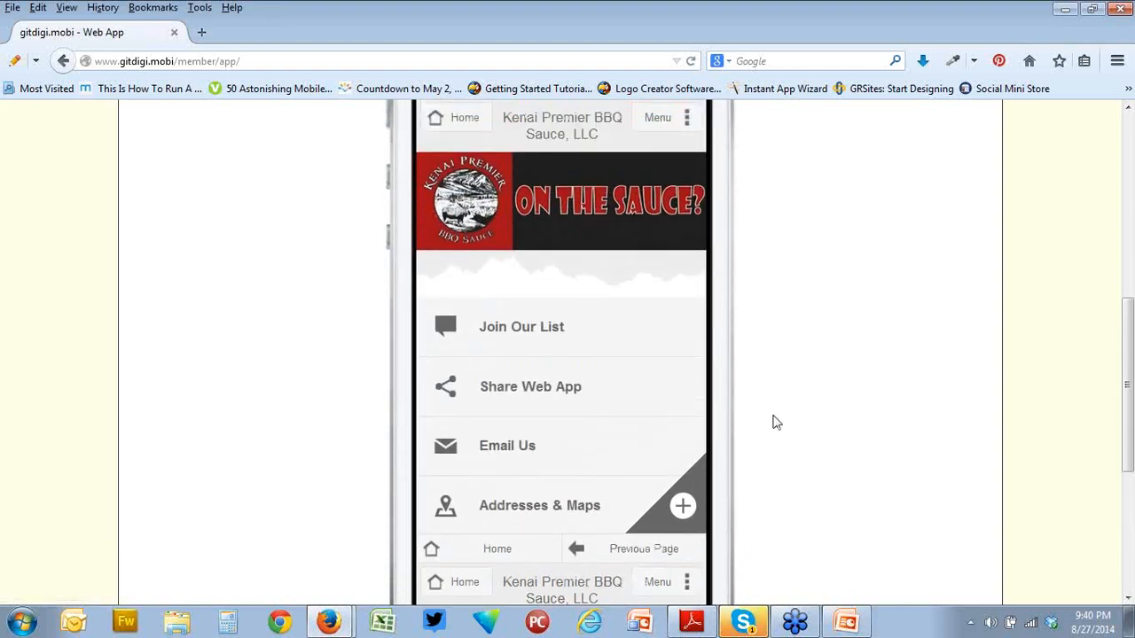
Return to the general settings, set Show Bookmark Triangle to No and save it.
scroll(774, 423, "up", 4)
left_click(463, 140)
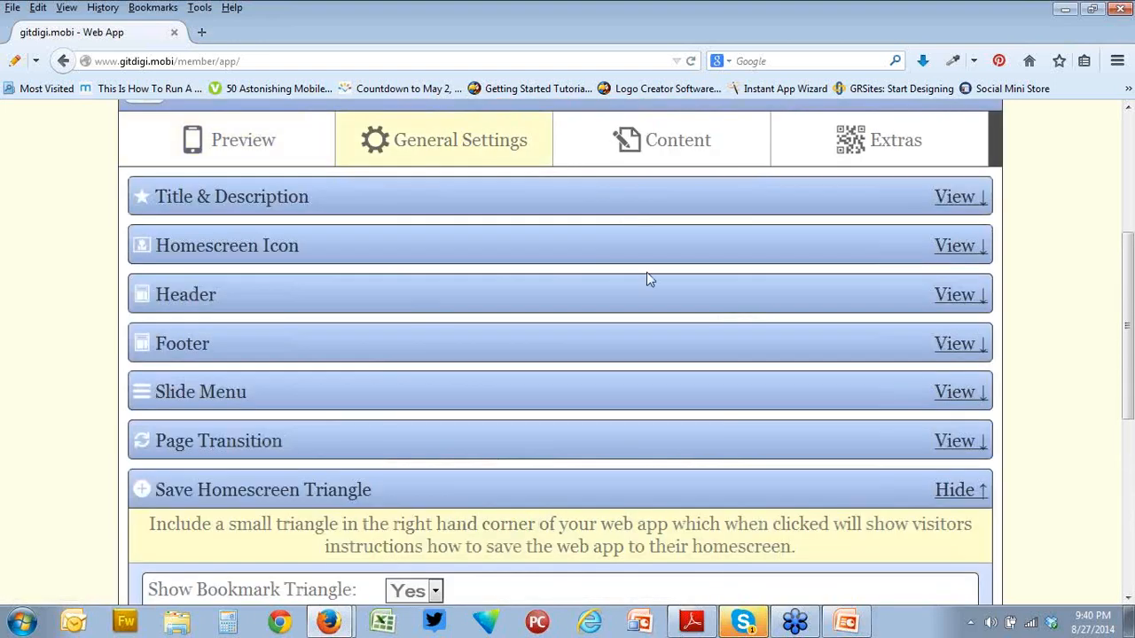
scroll(643, 328, "down", 3)
left_click(436, 403)
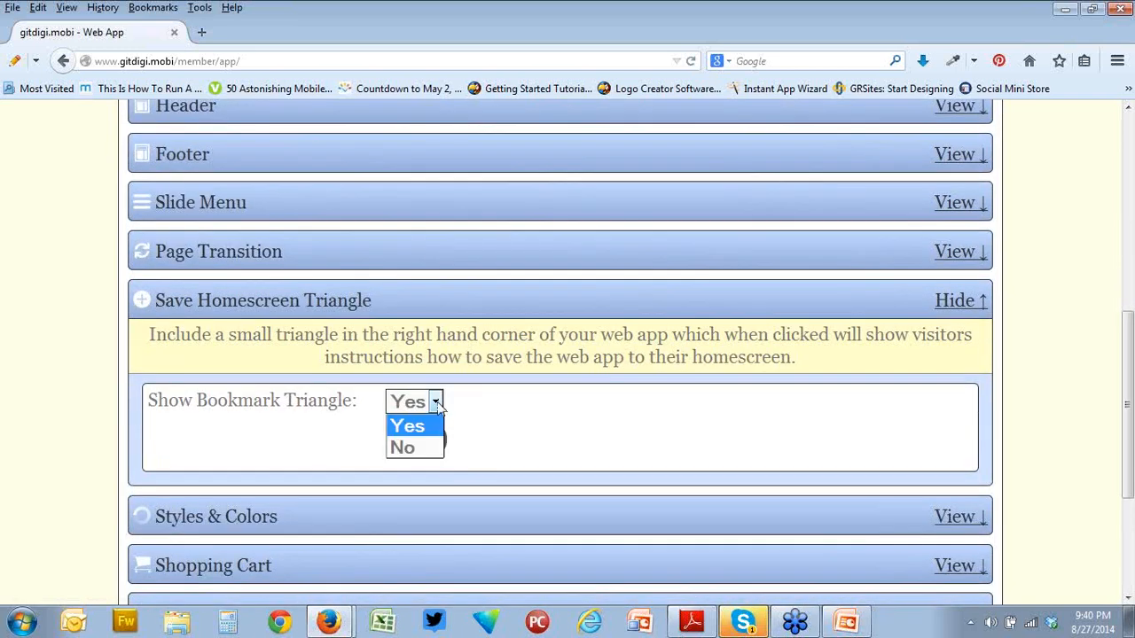
left_click(426, 447)
left_click(417, 438)
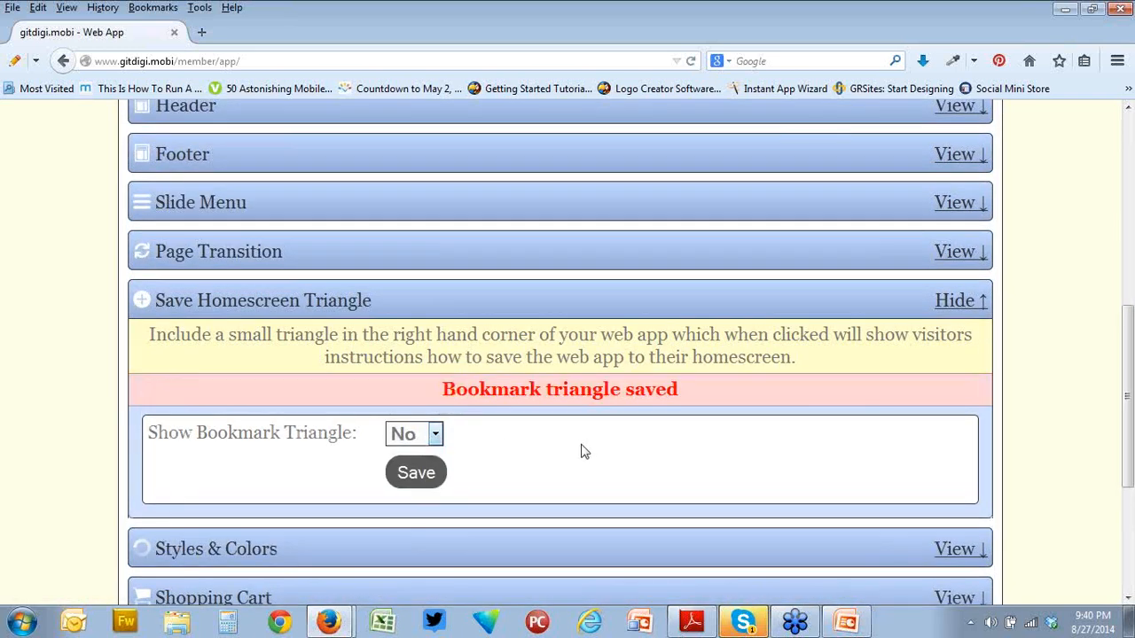
View the web app's phone preview and go back to the Administrator Control Panel.
scroll(577, 451, "up", 2)
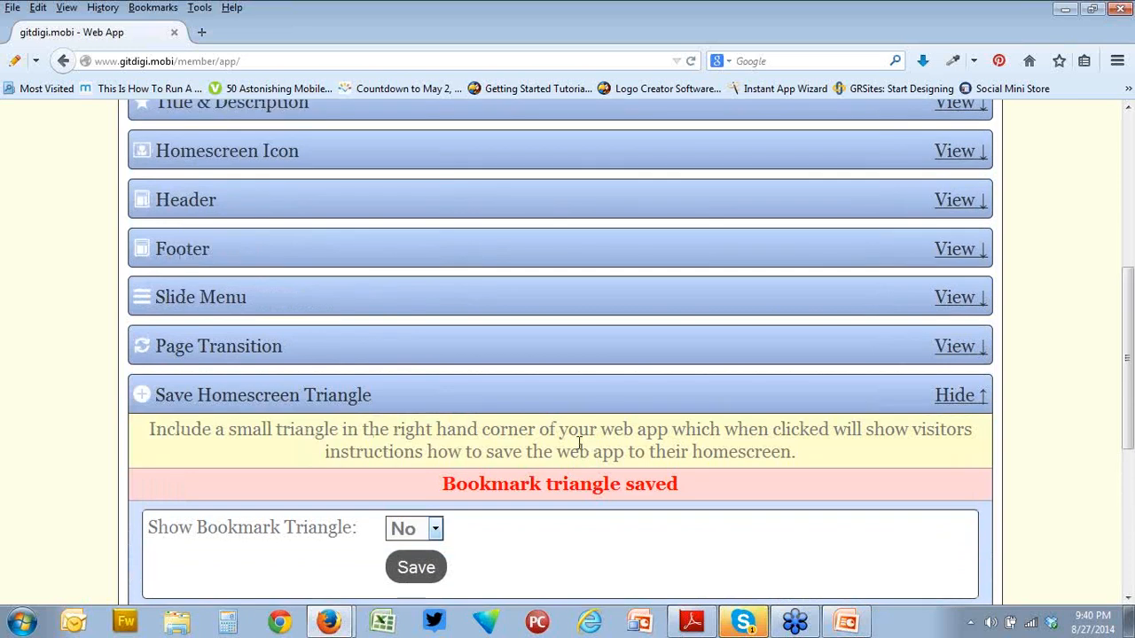
scroll(579, 444, "up", 2)
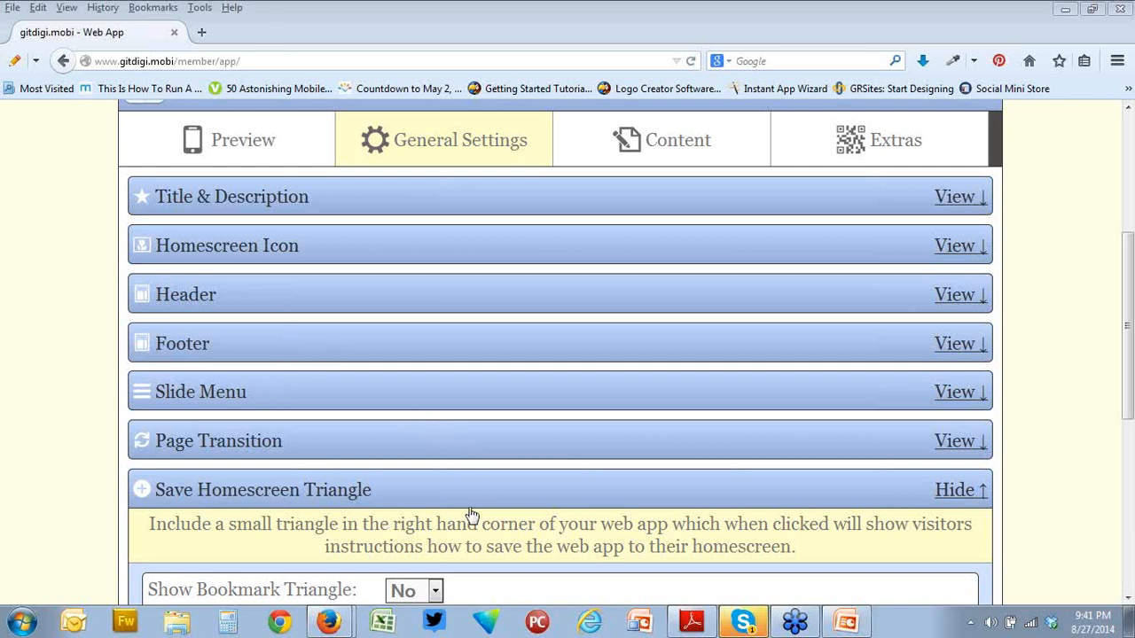
left_click(254, 142)
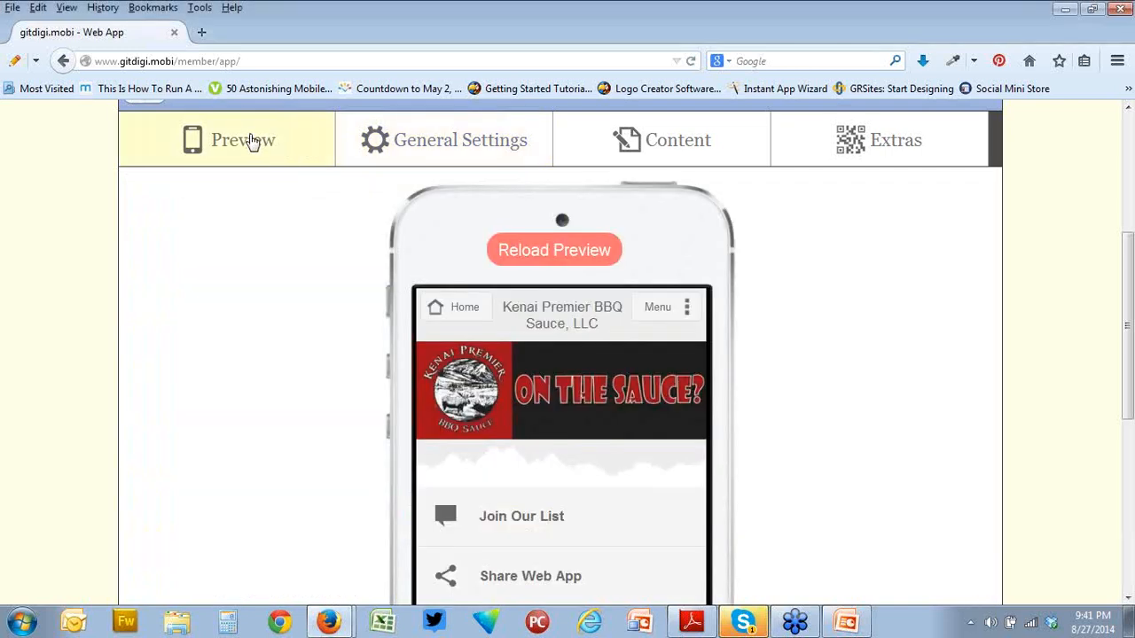
scroll(821, 352, "up", 4)
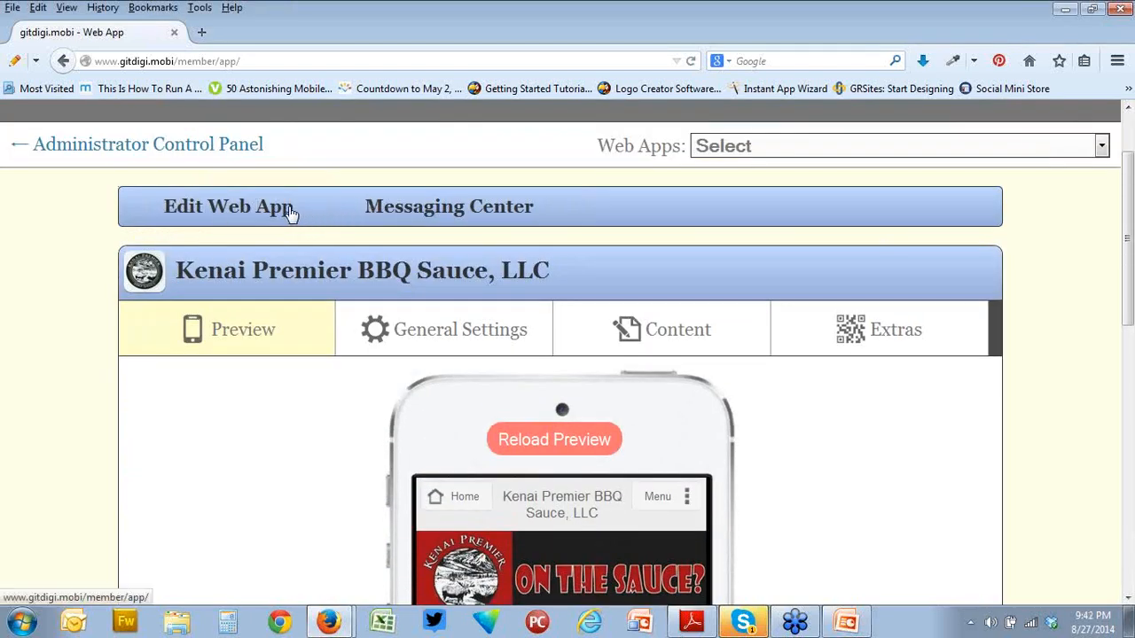
left_click(197, 149)
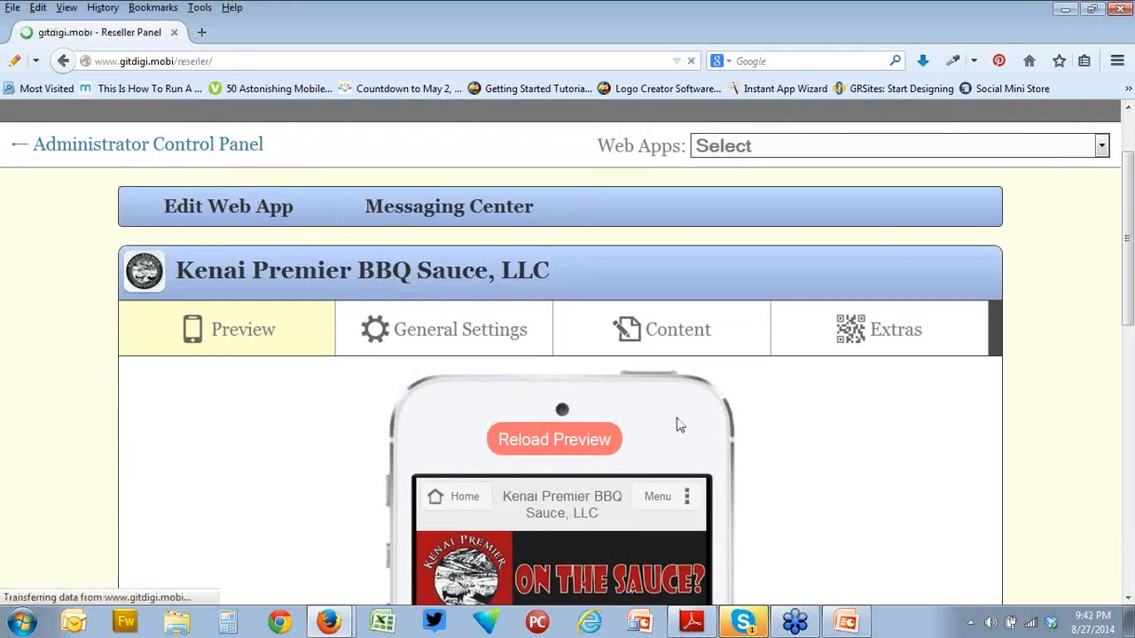
Open the kenaipremierbbqsauce version of the web app for editing and look over its phone preview.
scroll(664, 412, "down", 3)
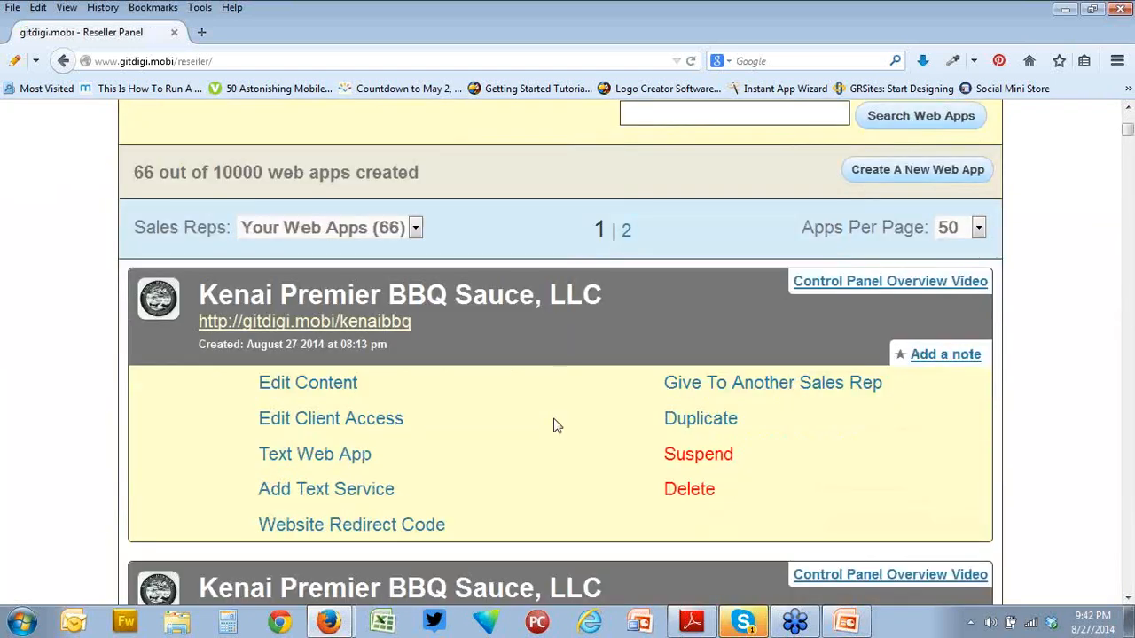
scroll(556, 425, "down", 1)
left_click(324, 568)
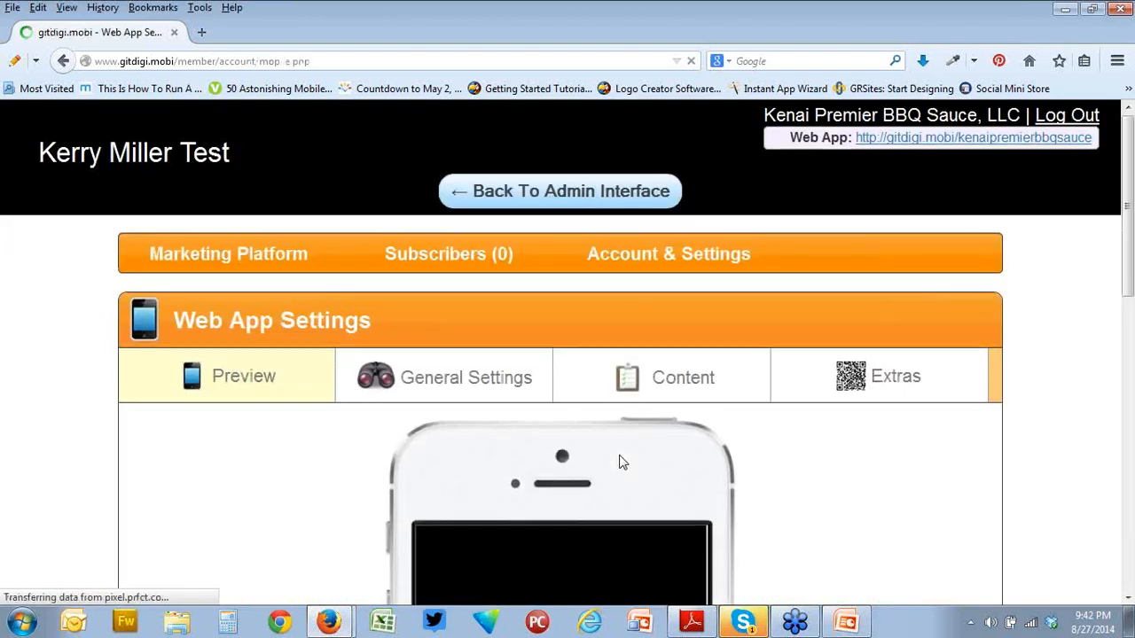
scroll(621, 461, "down", 2)
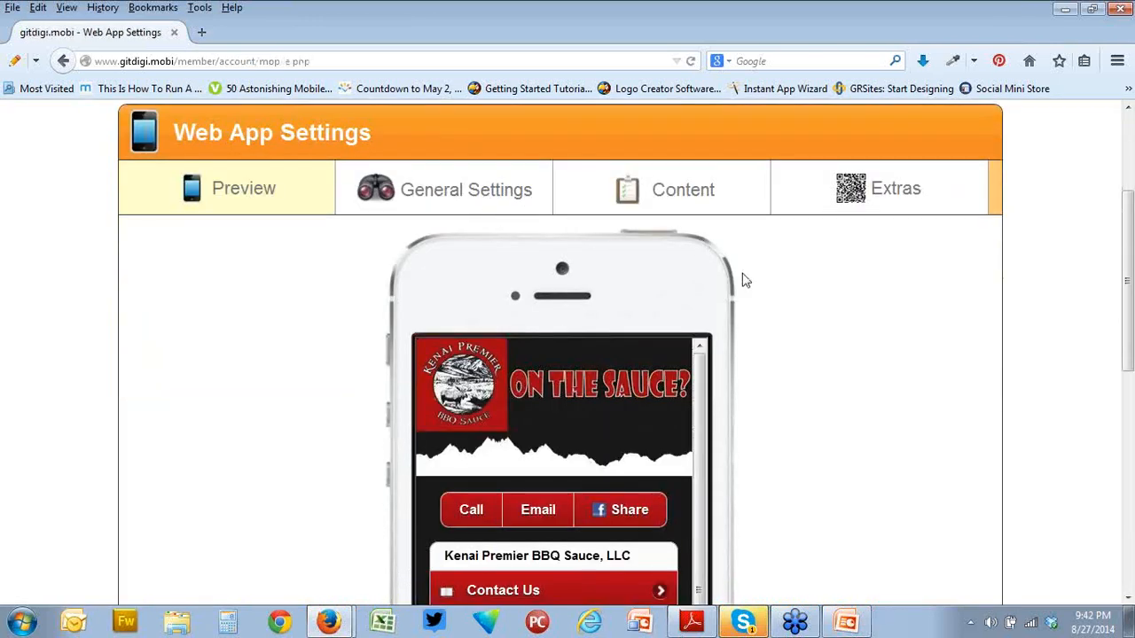
scroll(744, 280, "down", 2)
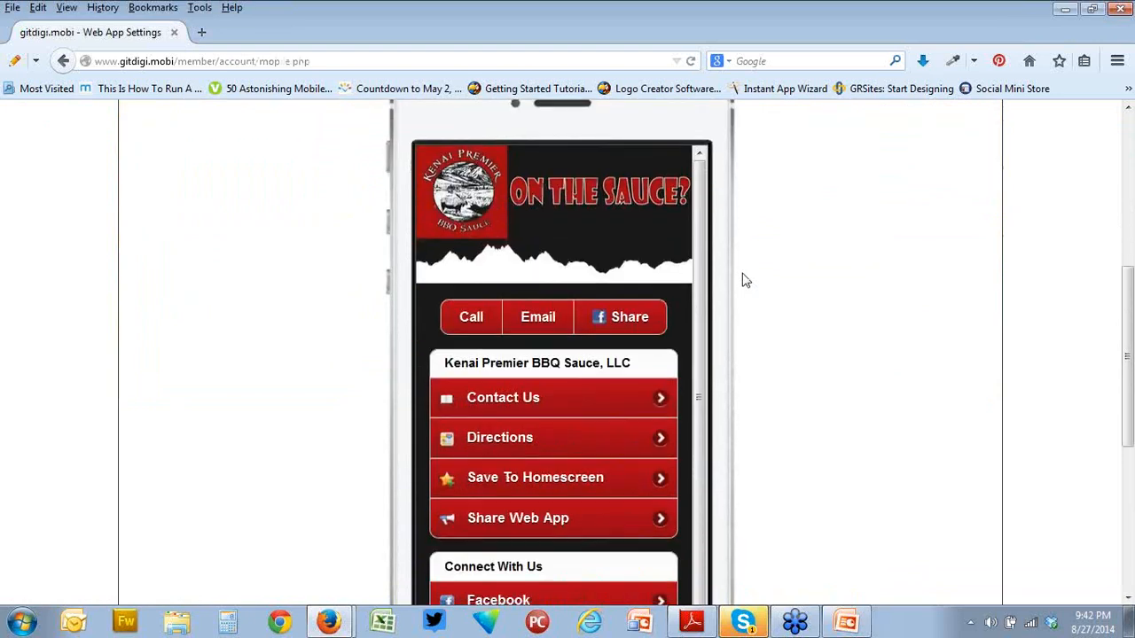
scroll(744, 280, "down", 1)
scroll(742, 280, "up", 4)
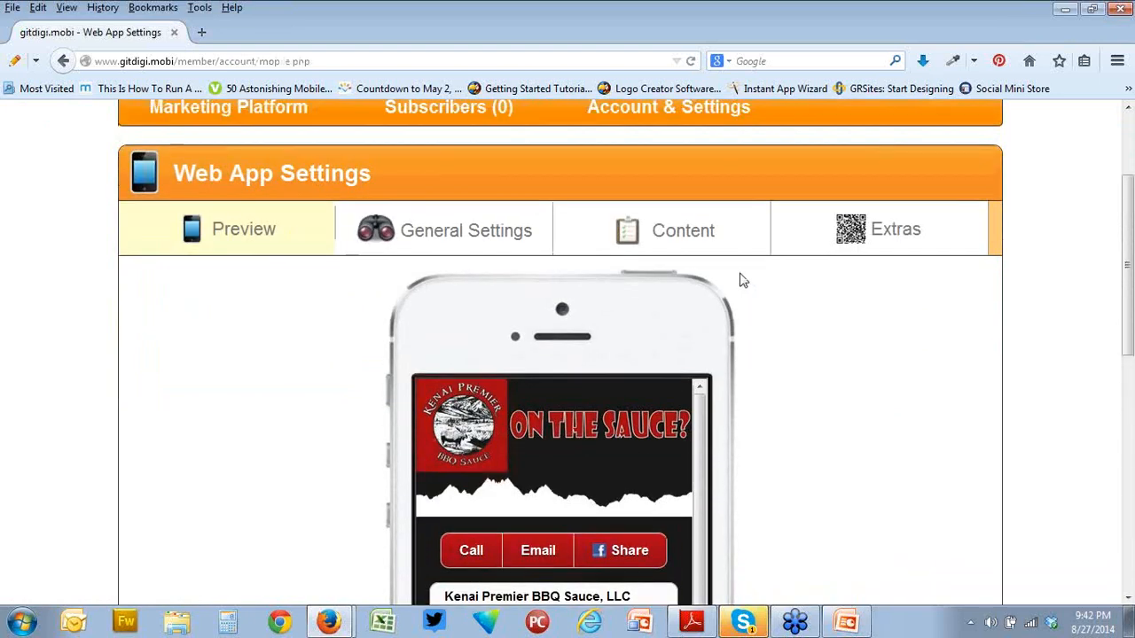
Return to the admin interface and find the kenaibbq web app in the list.
scroll(743, 280, "up", 2)
left_click(545, 199)
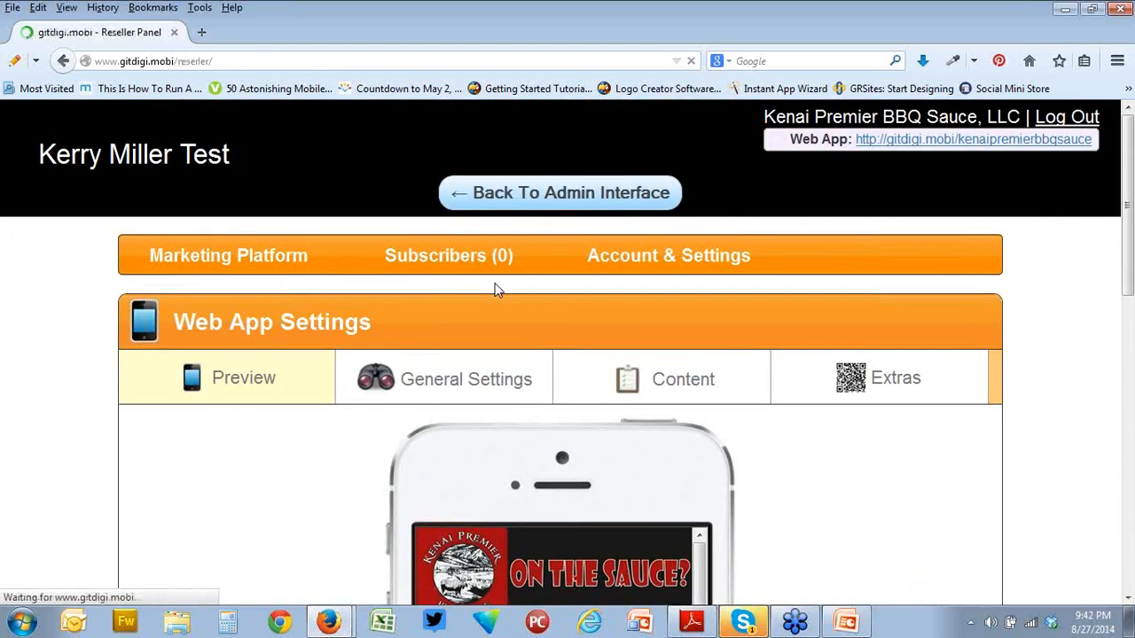
scroll(503, 333, "down", 3)
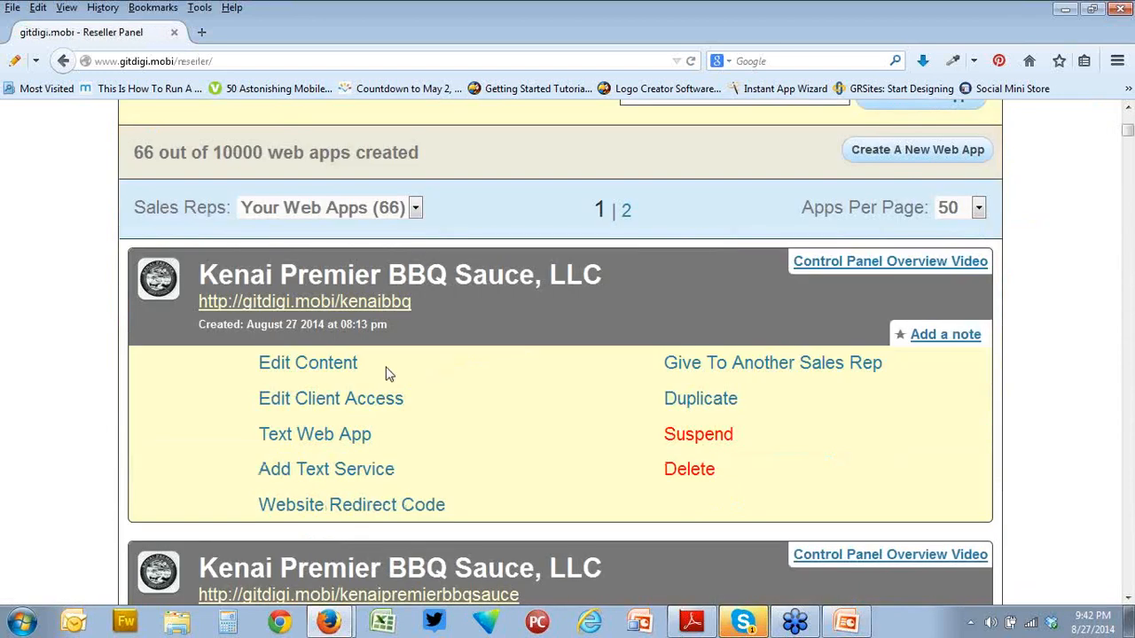
Open the kenaibbq web app for editing and look over its phone preview.
left_click(317, 371)
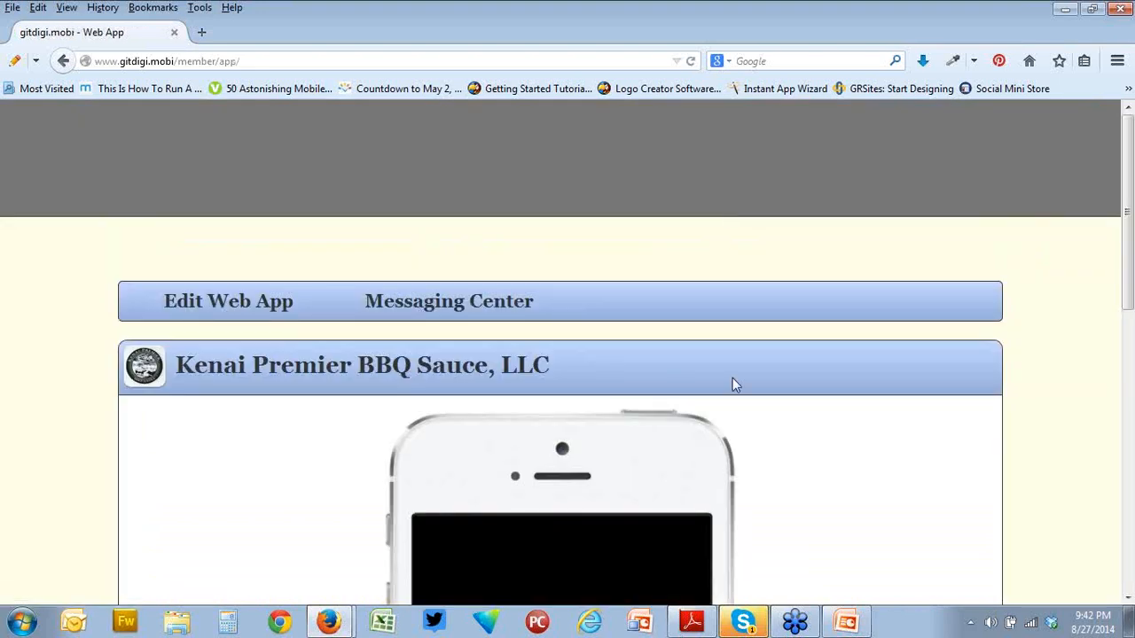
scroll(734, 382, "down", 5)
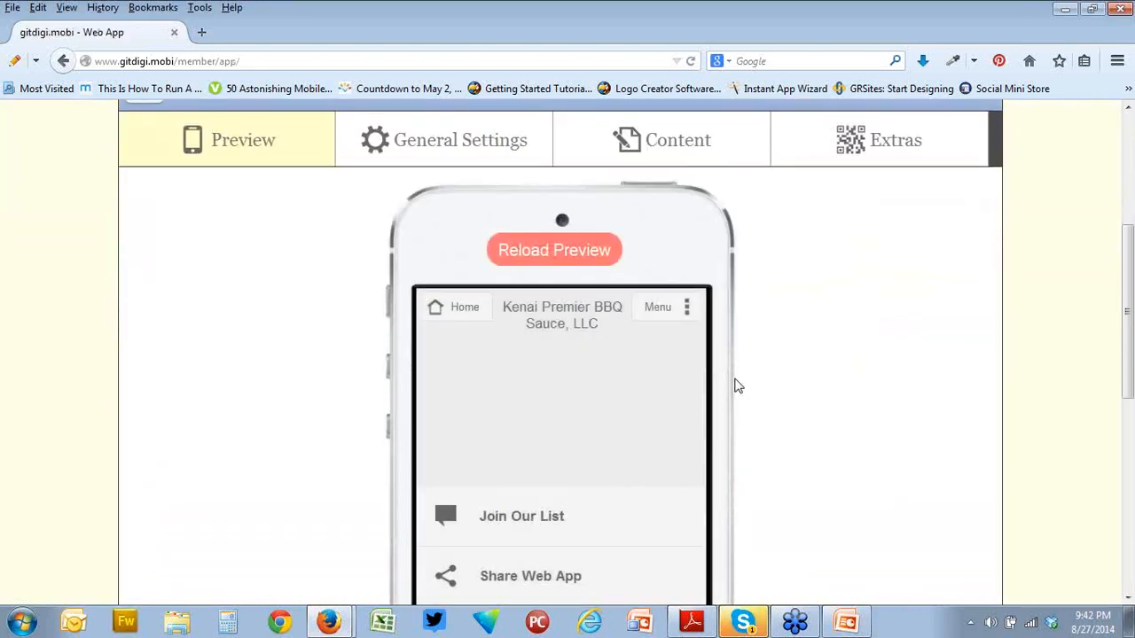
scroll(734, 386, "down", 2)
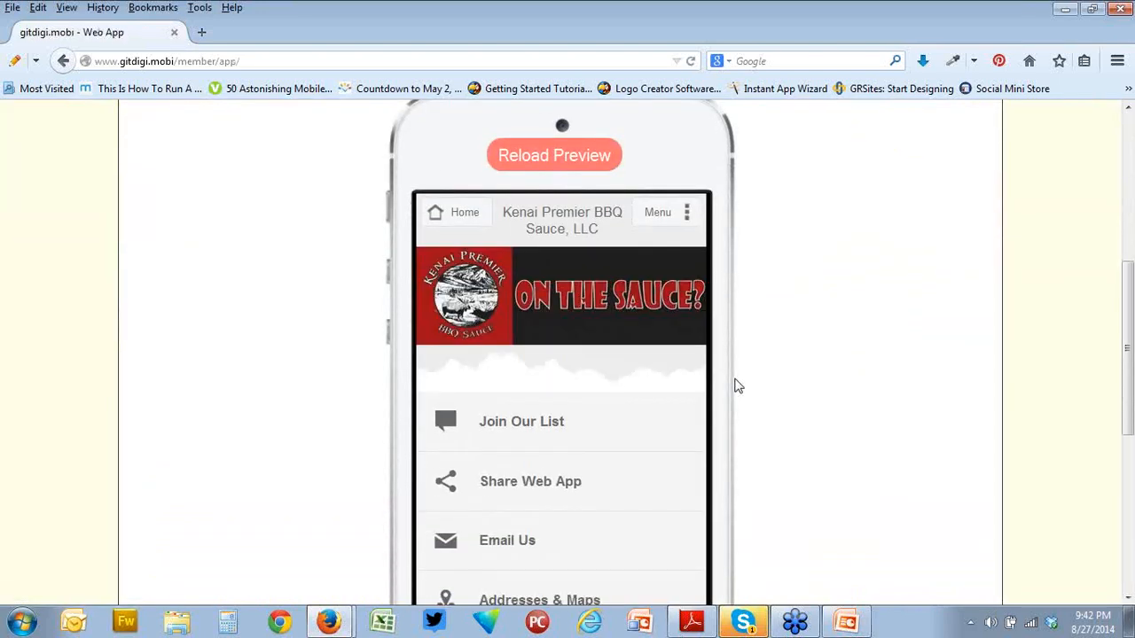
scroll(734, 386, "down", 2)
scroll(734, 386, "down", 2)
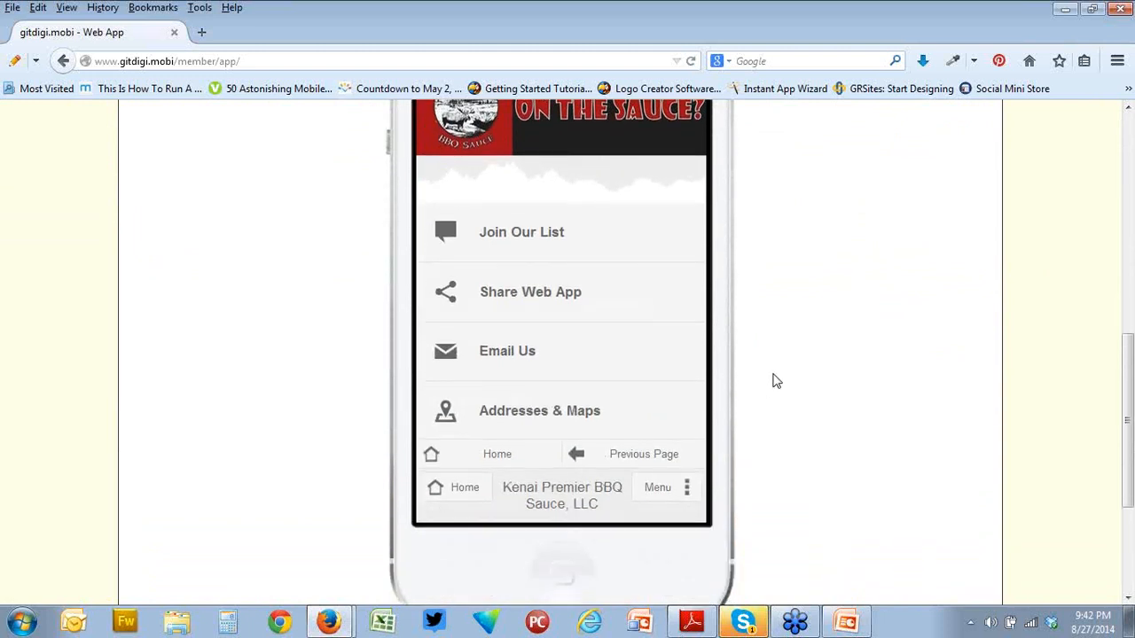
scroll(773, 381, "up", 10)
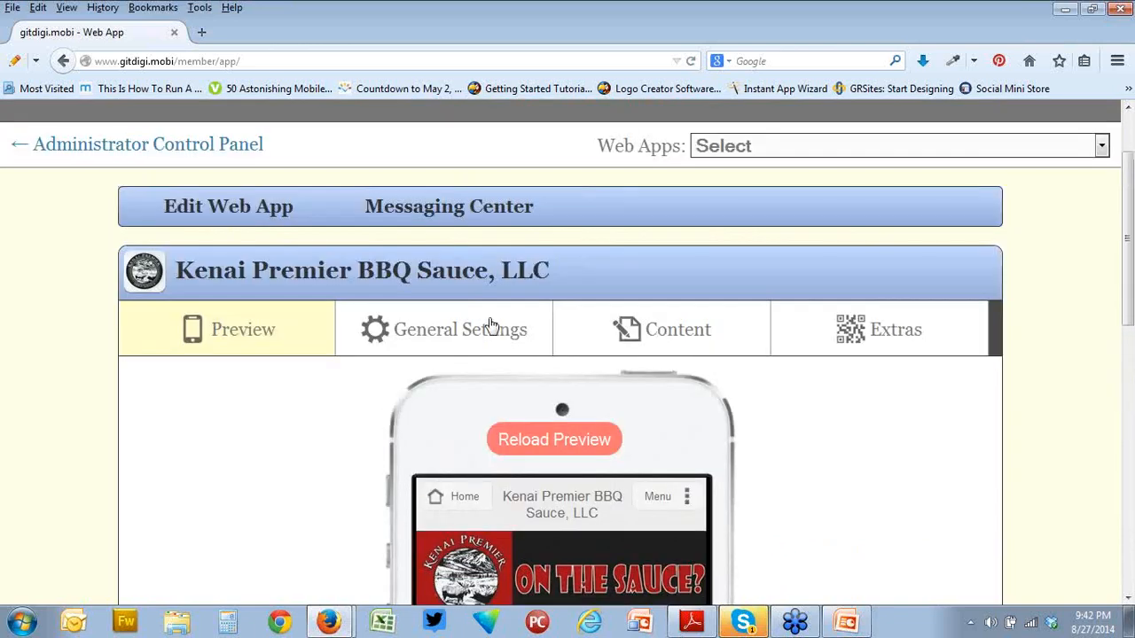
In the general settings, set Show Bookmark Triangle to Yes for the Save Homescreen Triangle and save it.
left_click(490, 328)
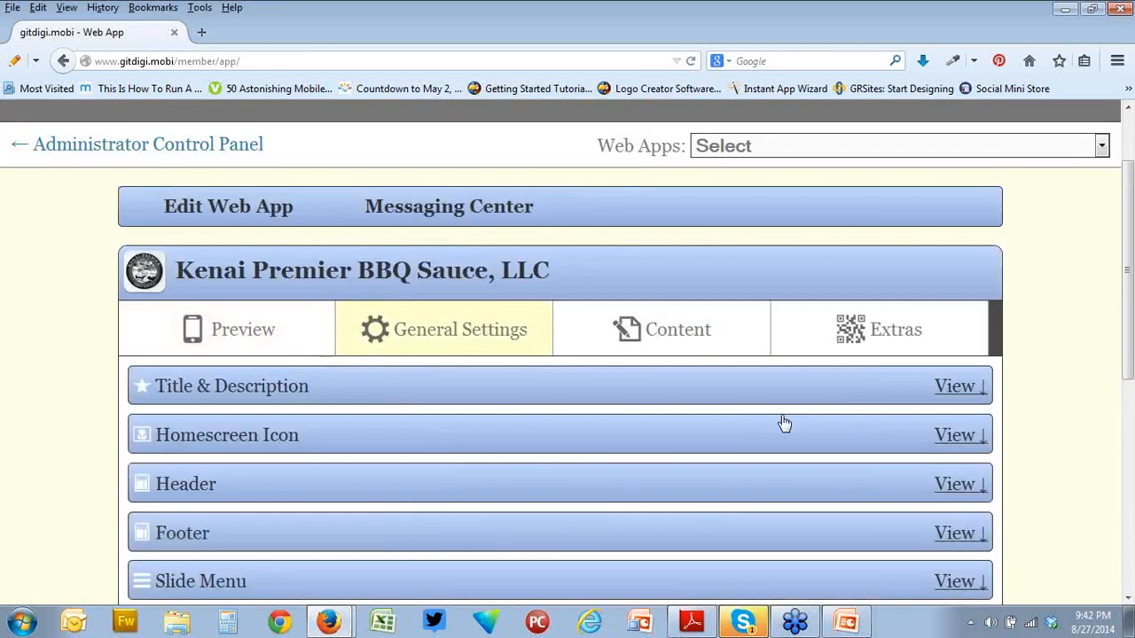
scroll(785, 424, "down", 6)
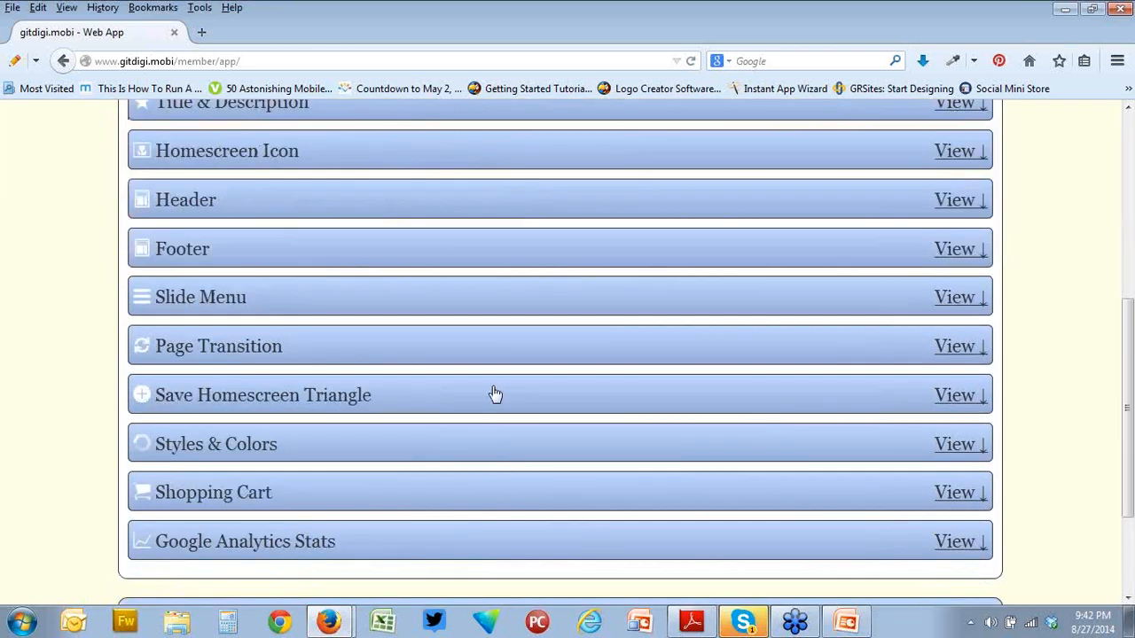
left_click(443, 395)
left_click(433, 497)
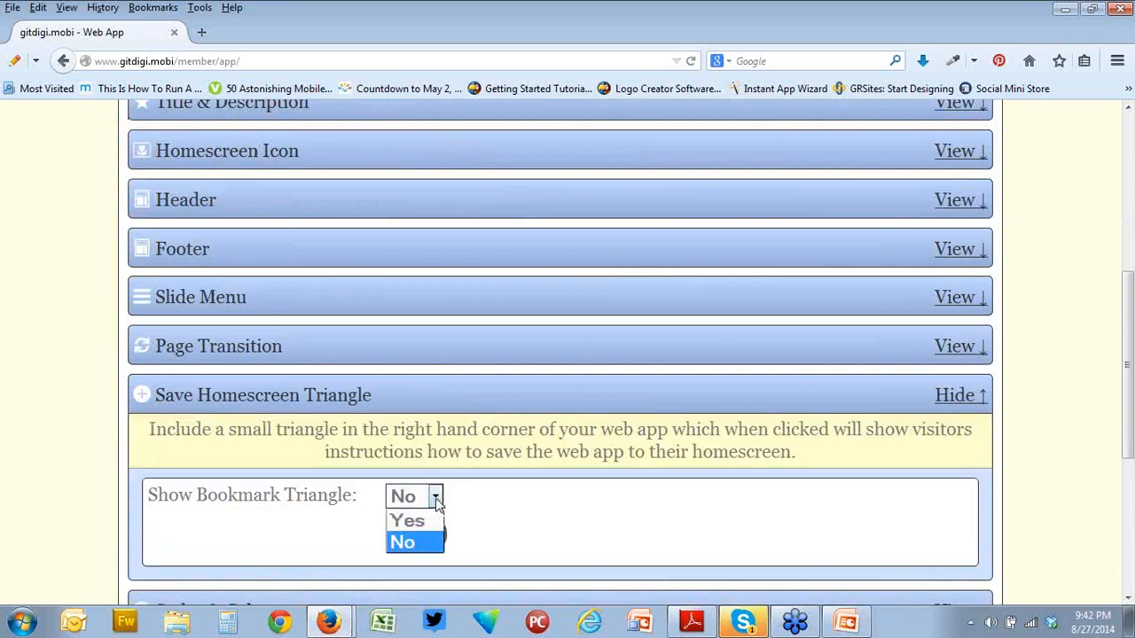
left_click(415, 521)
left_click(429, 532)
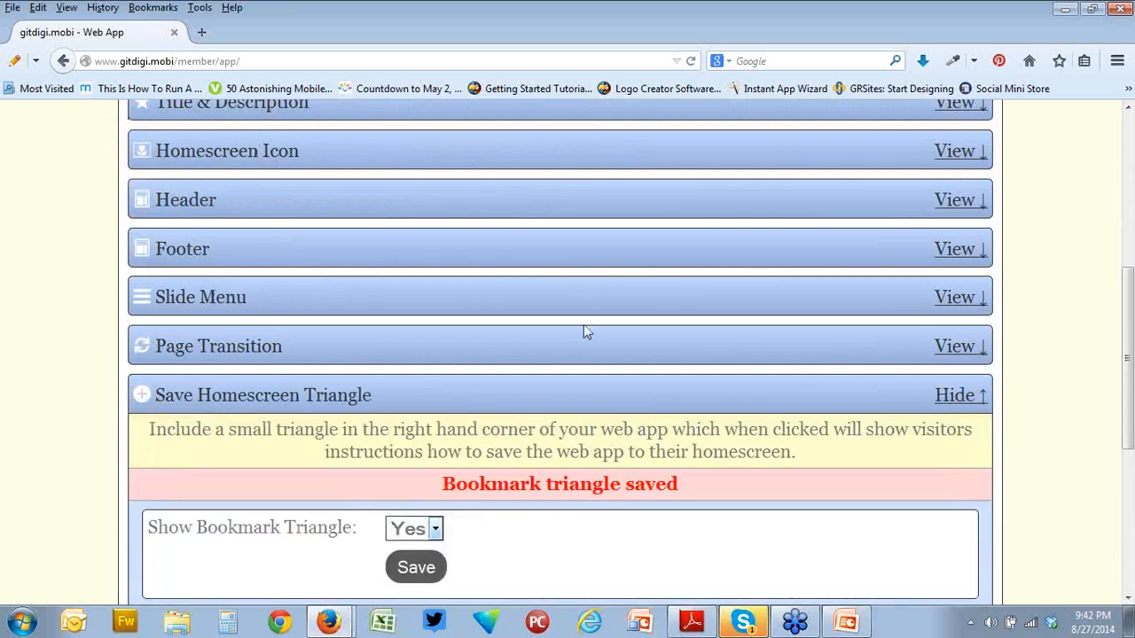
Check the list of Content sections and return to the general settings.
scroll(580, 314, "up", 4)
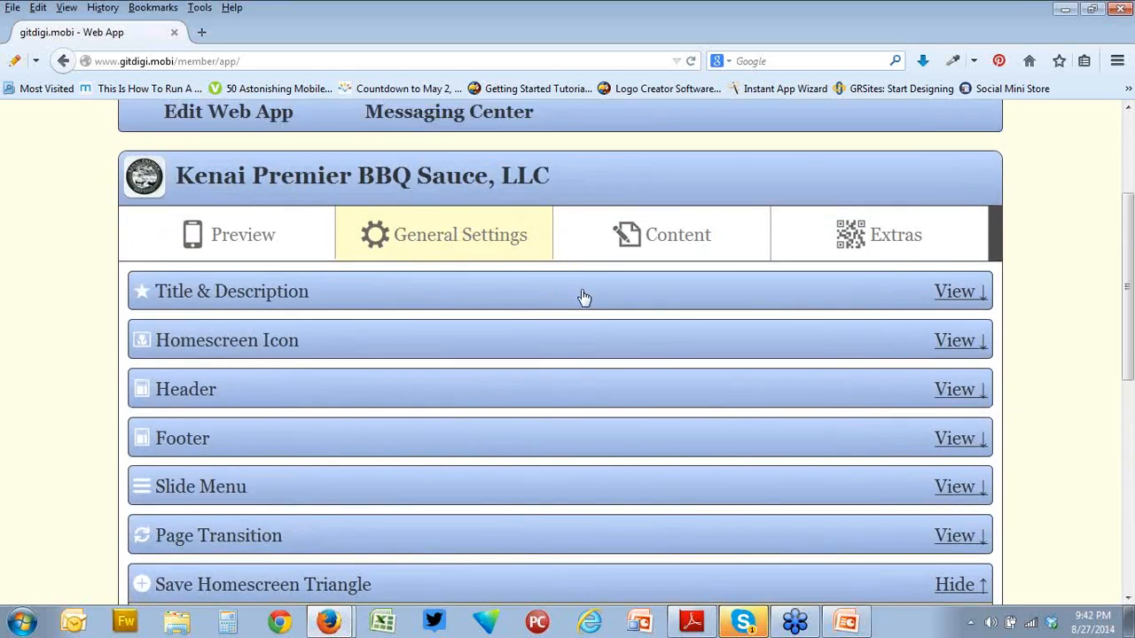
left_click(647, 240)
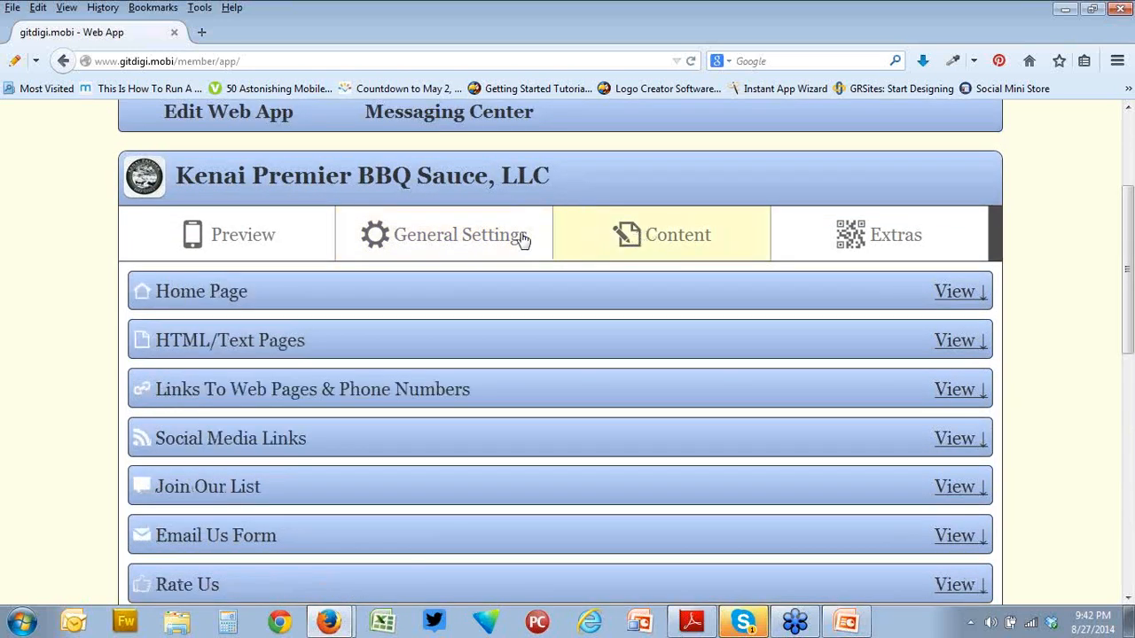
left_click(510, 238)
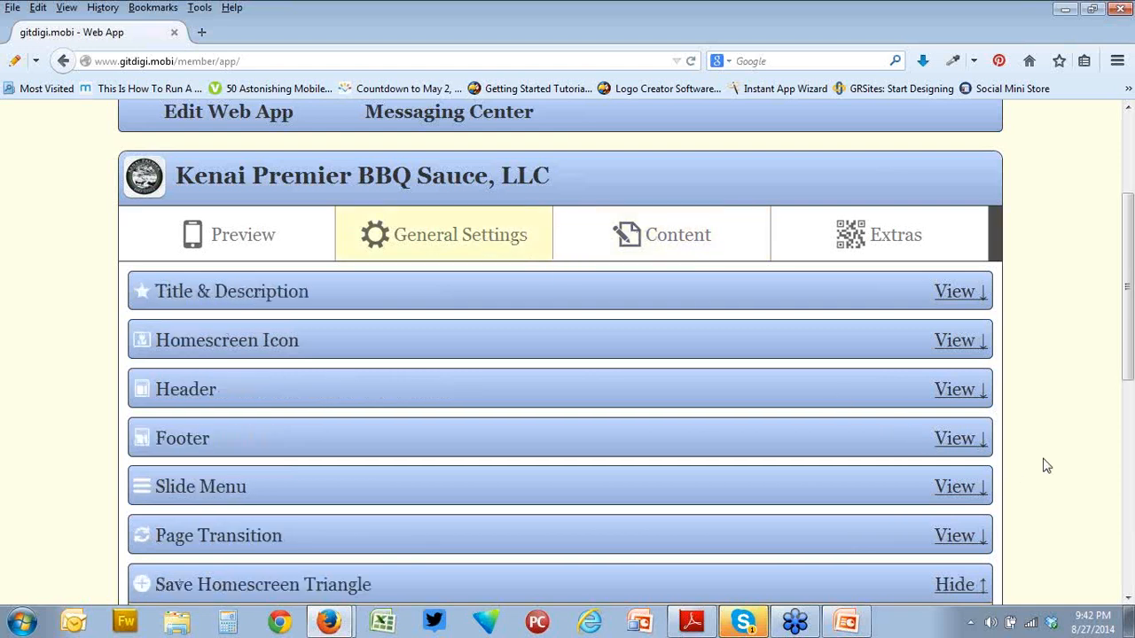
Try to load the Styles & Colors settings, and reload the page.
scroll(1046, 466, "down", 5)
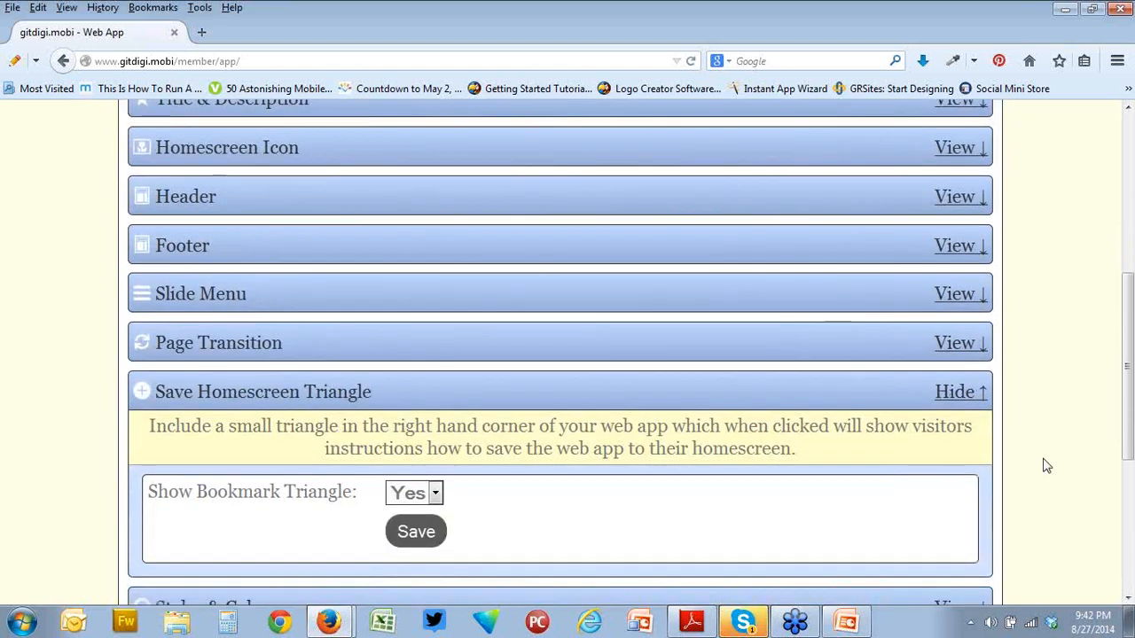
scroll(1046, 465, "down", 2)
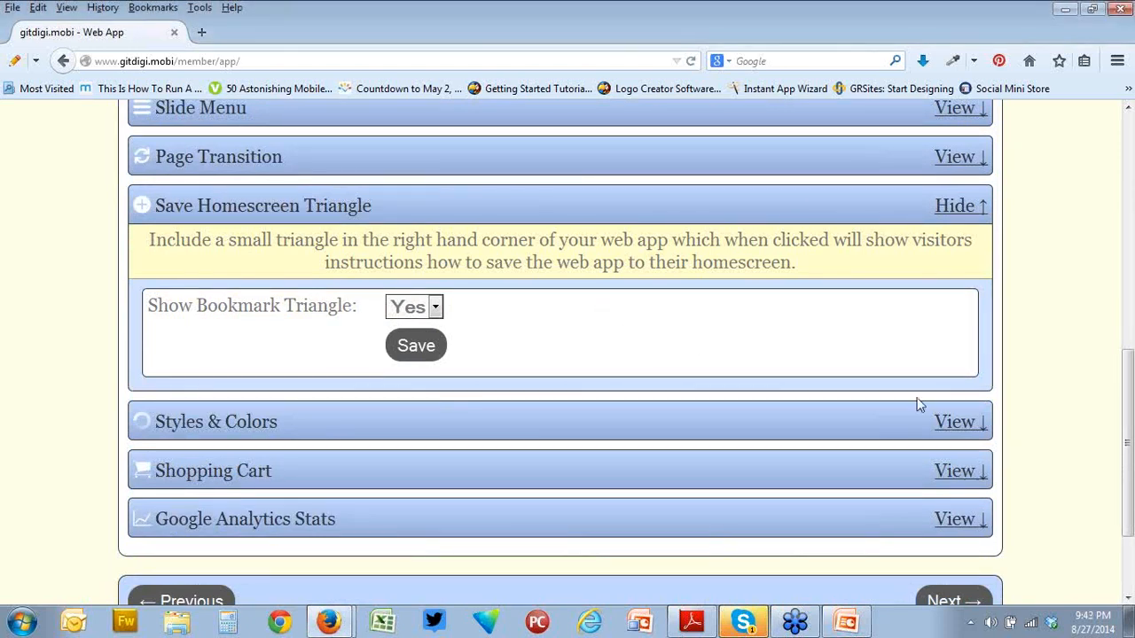
left_click(946, 422)
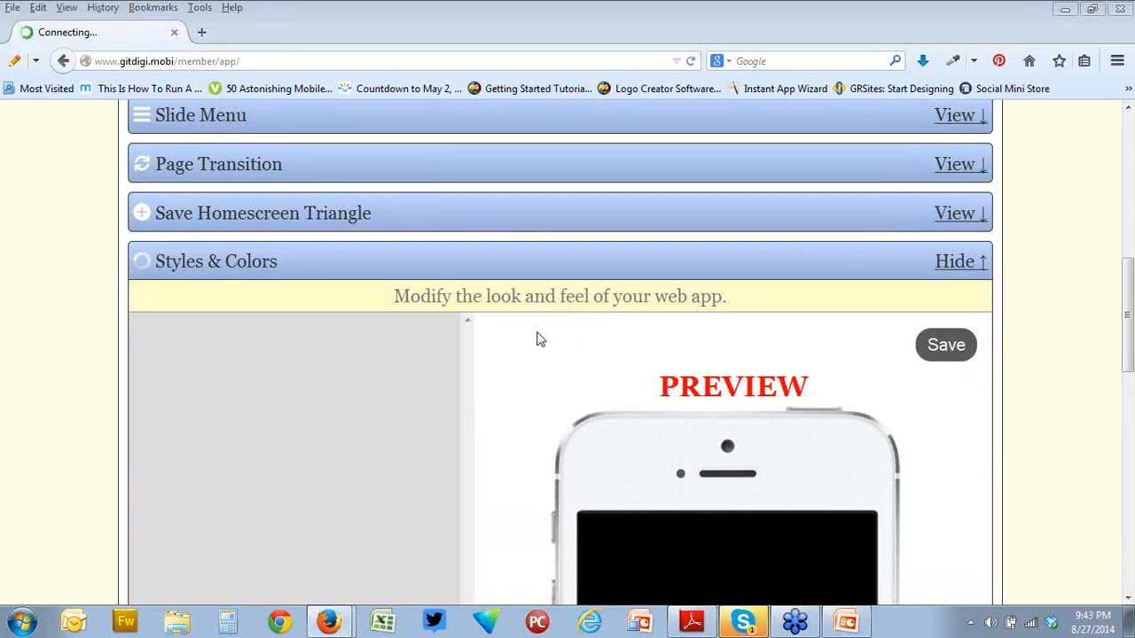
scroll(538, 340, "down", 4)
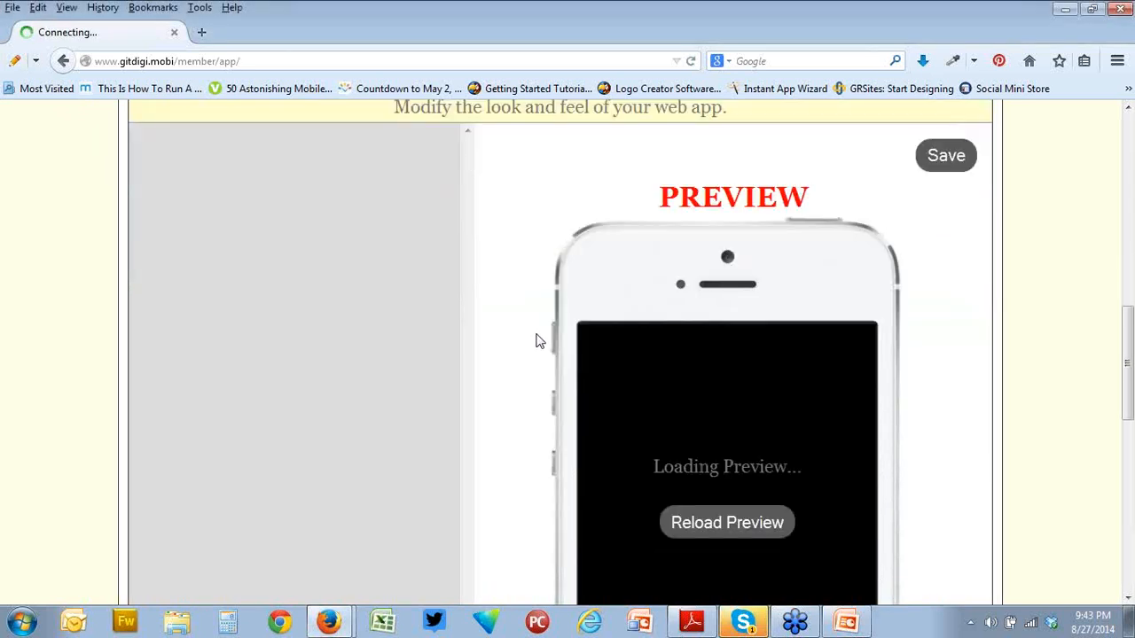
right_click(74, 241)
left_click(79, 286)
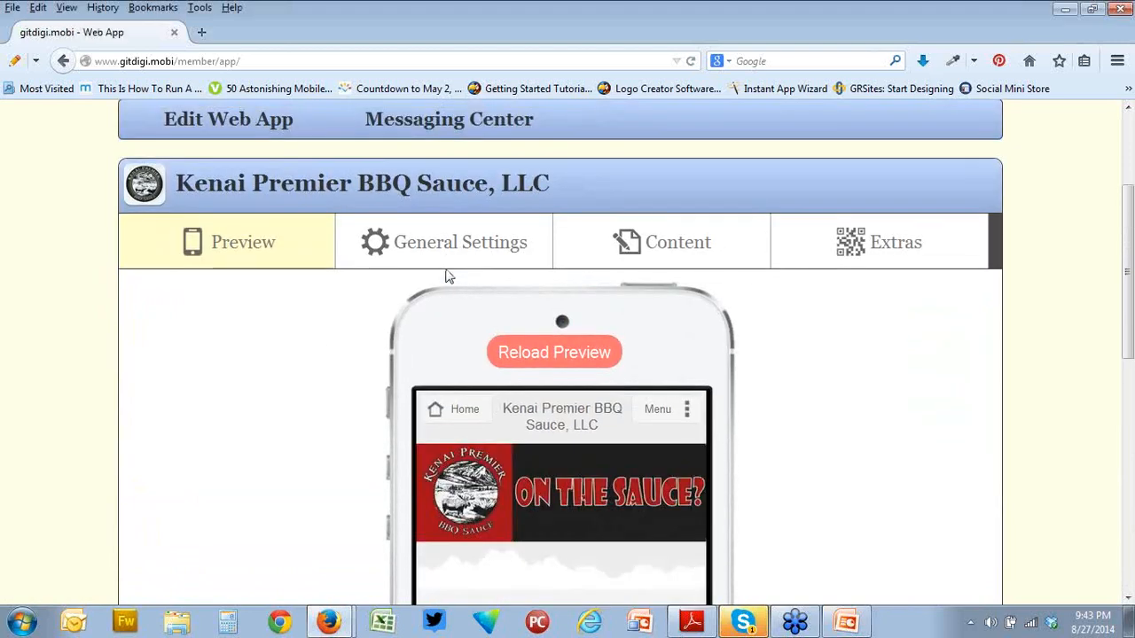
Try again to load Styles & Colors in the general settings and reload its preview.
left_click(464, 248)
scroll(307, 366, "down", 2)
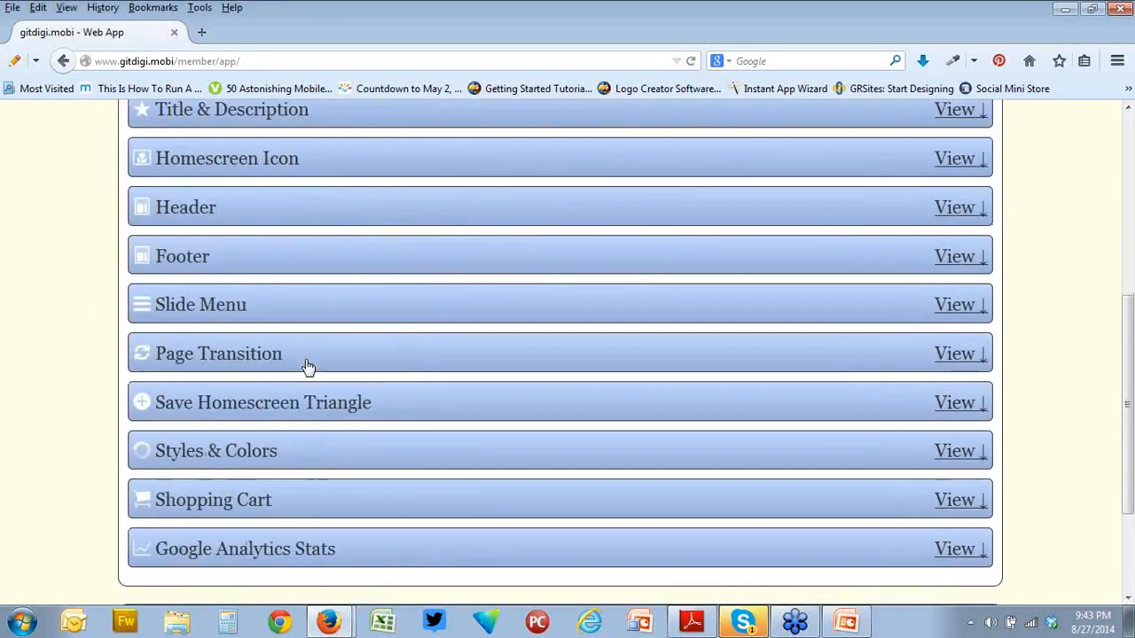
scroll(306, 366, "down", 2)
left_click(290, 365)
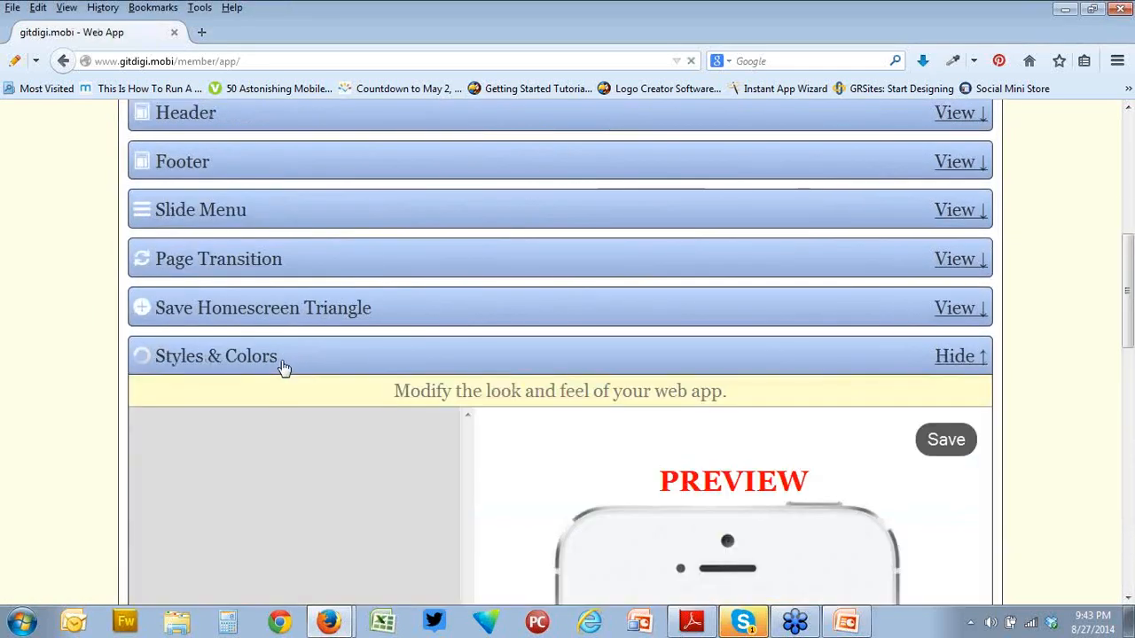
scroll(102, 366, "down", 4)
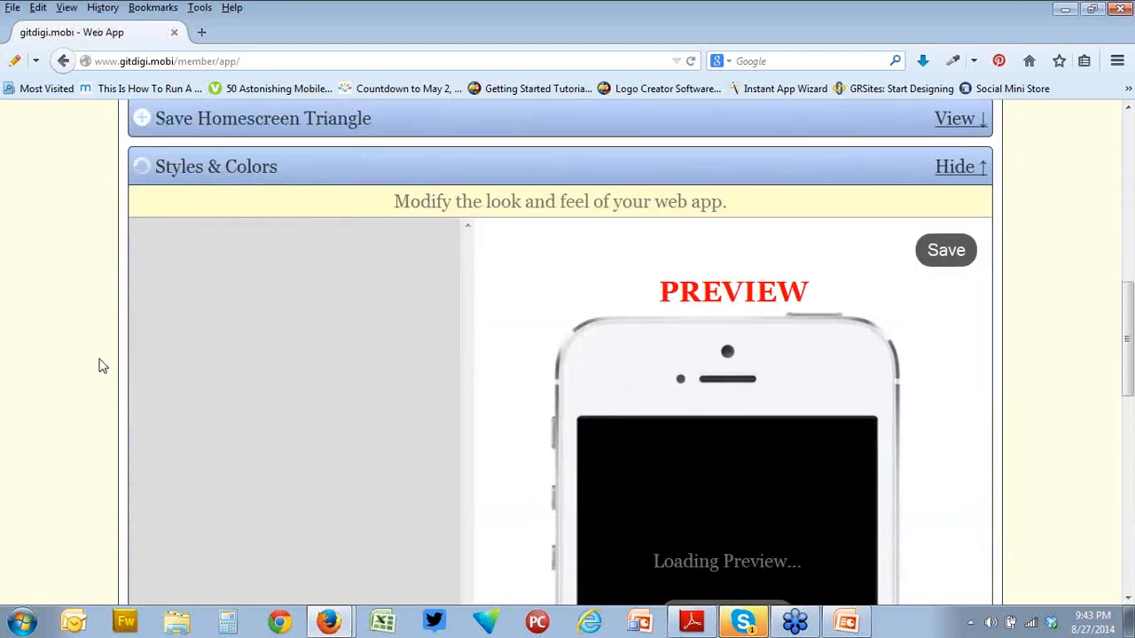
scroll(102, 366, "down", 2)
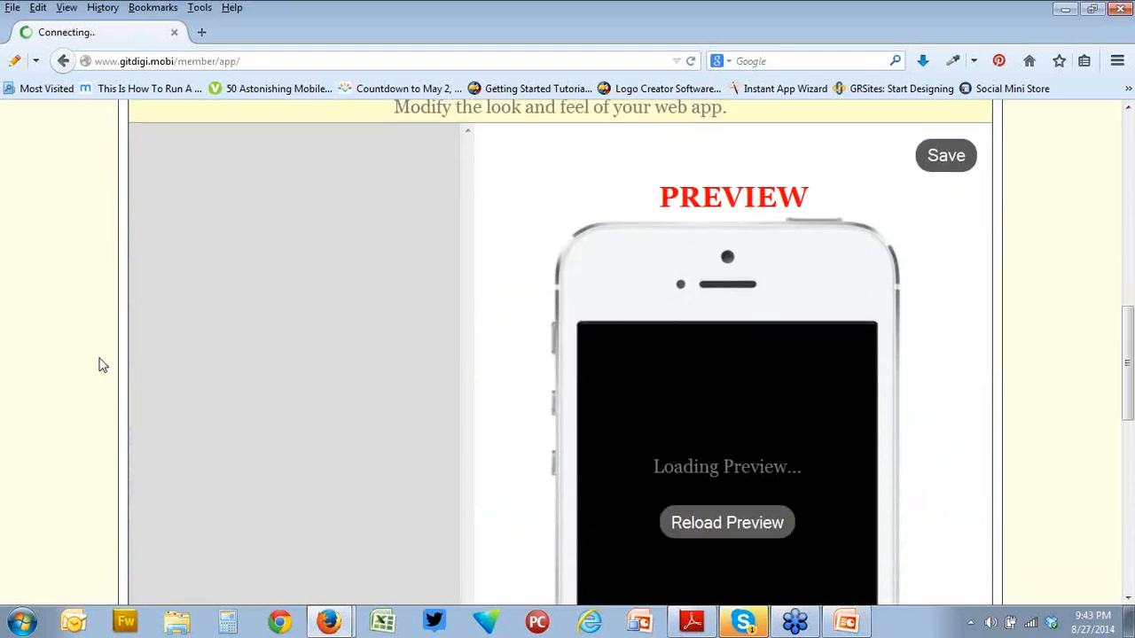
left_click(713, 522)
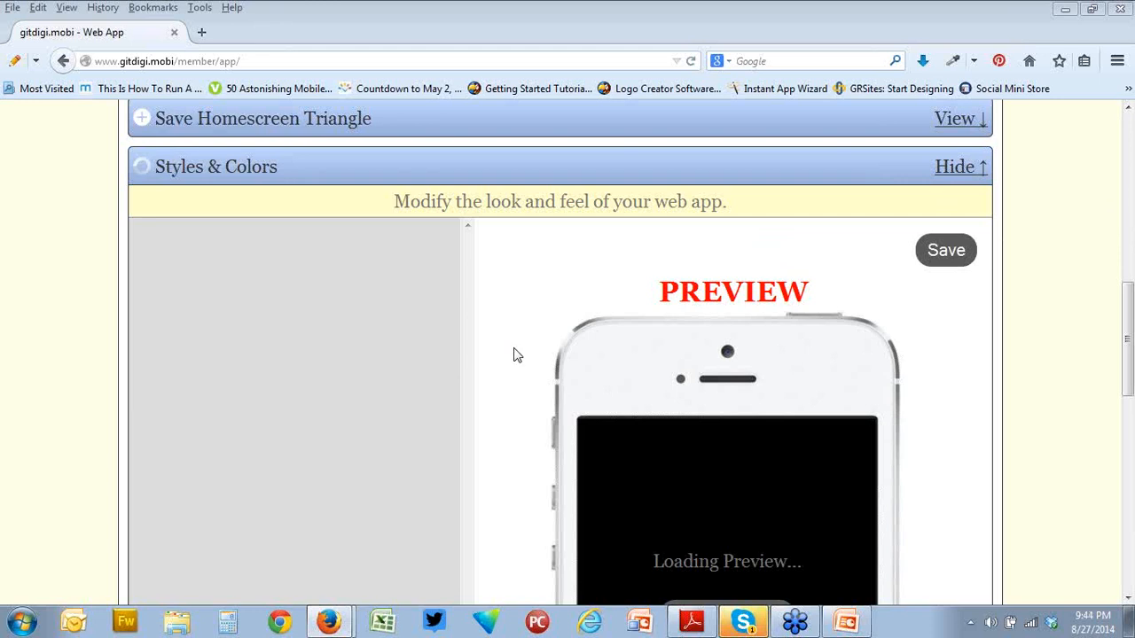
Reload the web app page and expand Styles & Colors in the general settings to show the color options and preview.
left_click(435, 61)
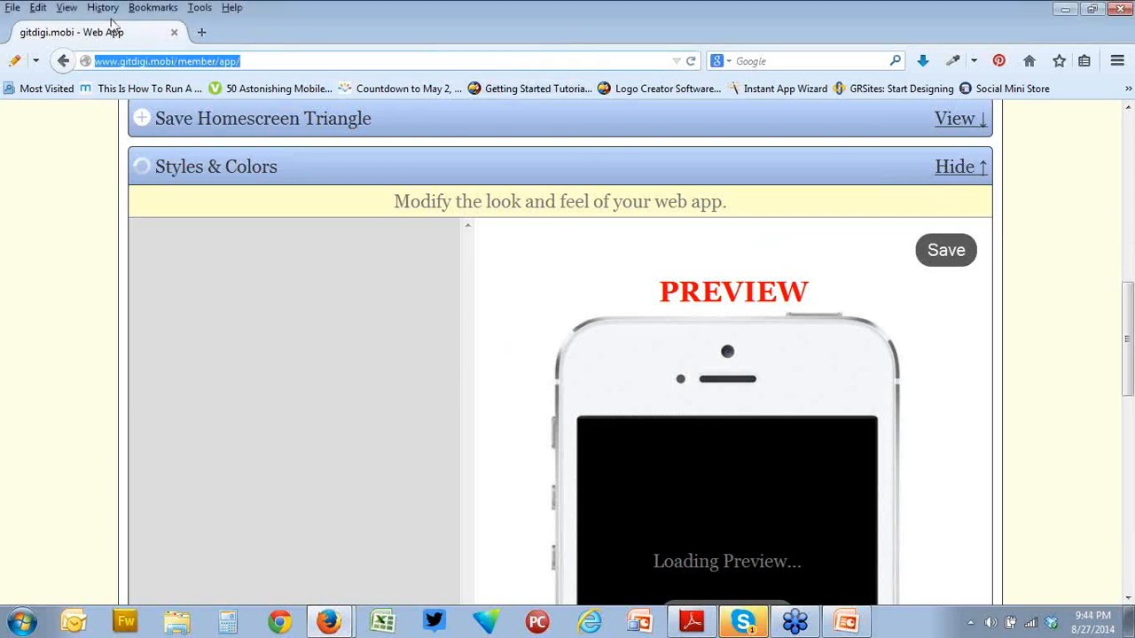
left_click(263, 61)
left_click(263, 61)
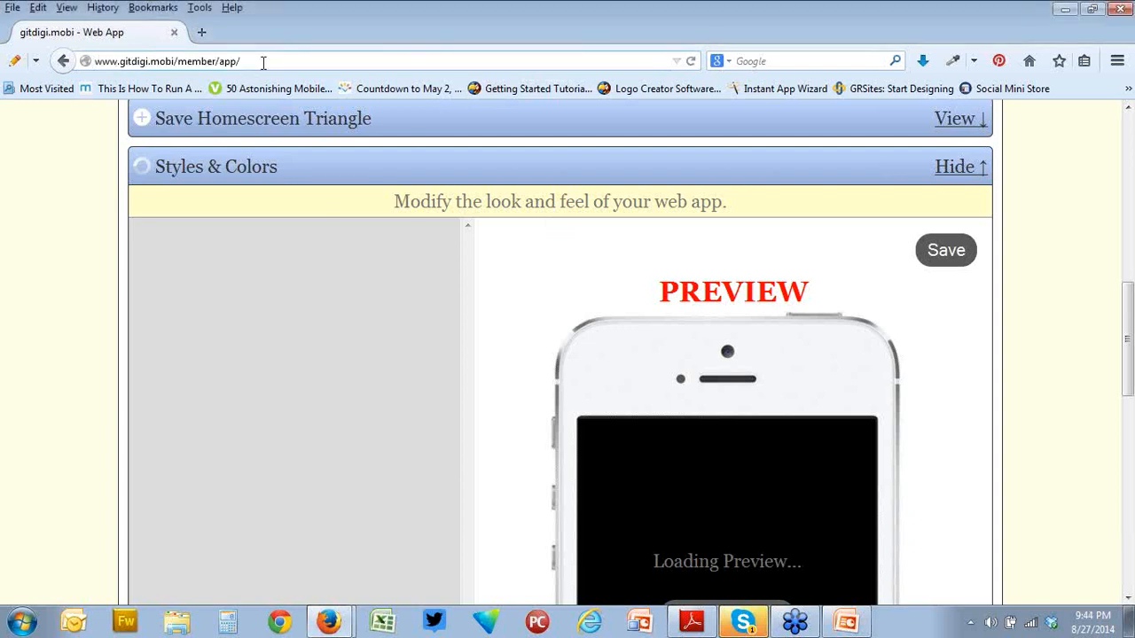
right_click(68, 161)
left_click(113, 209)
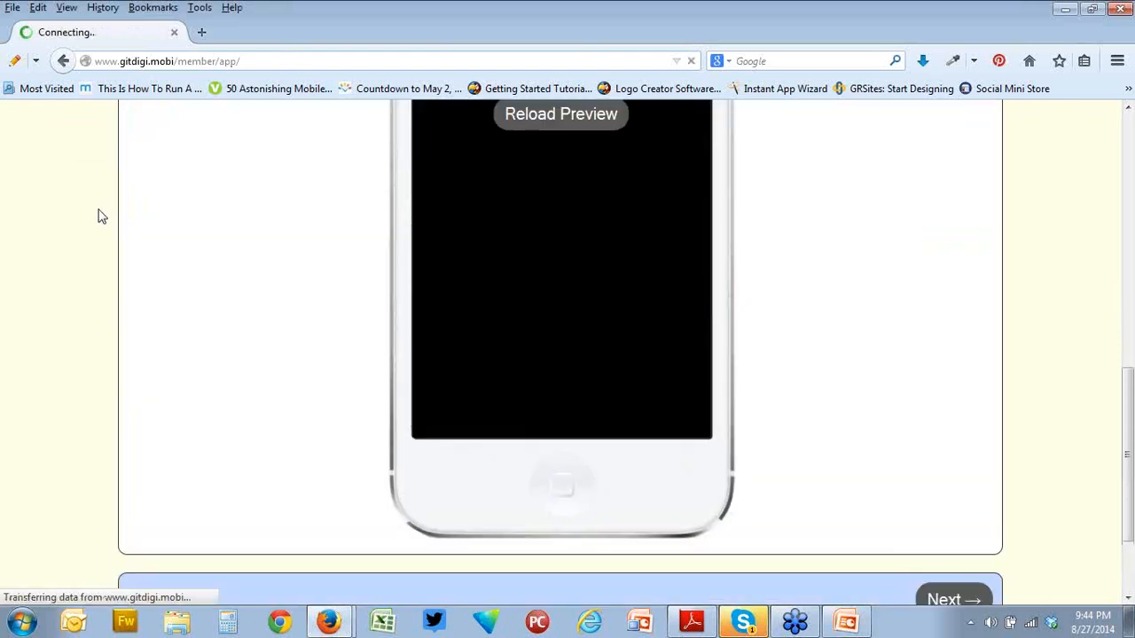
scroll(282, 234, "up", 5)
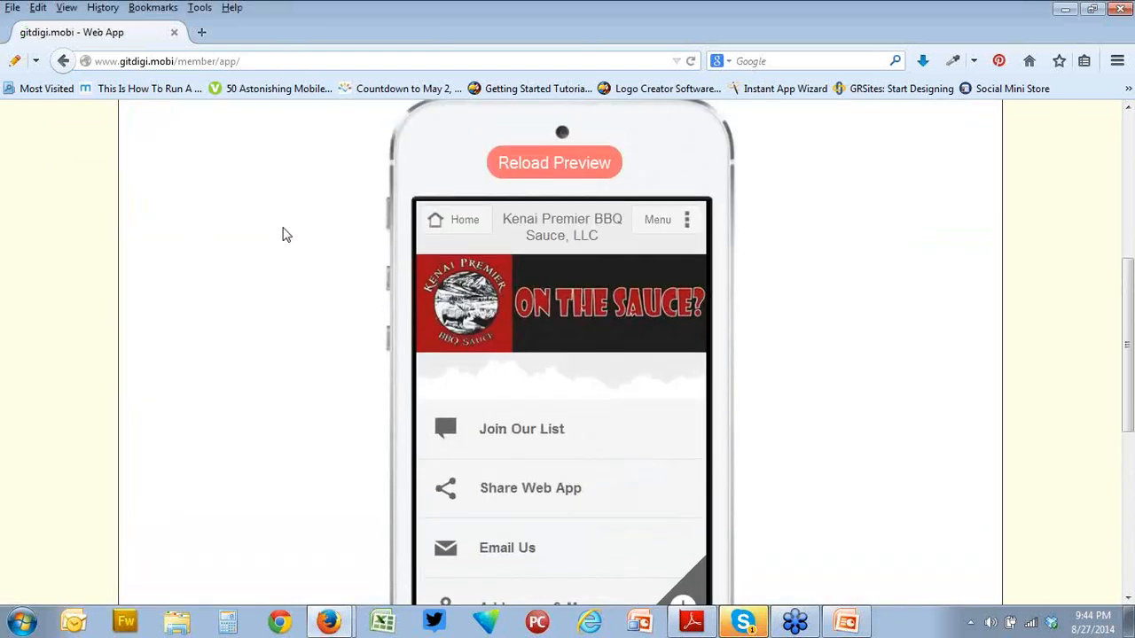
left_click(409, 245)
scroll(413, 248, "down", 4)
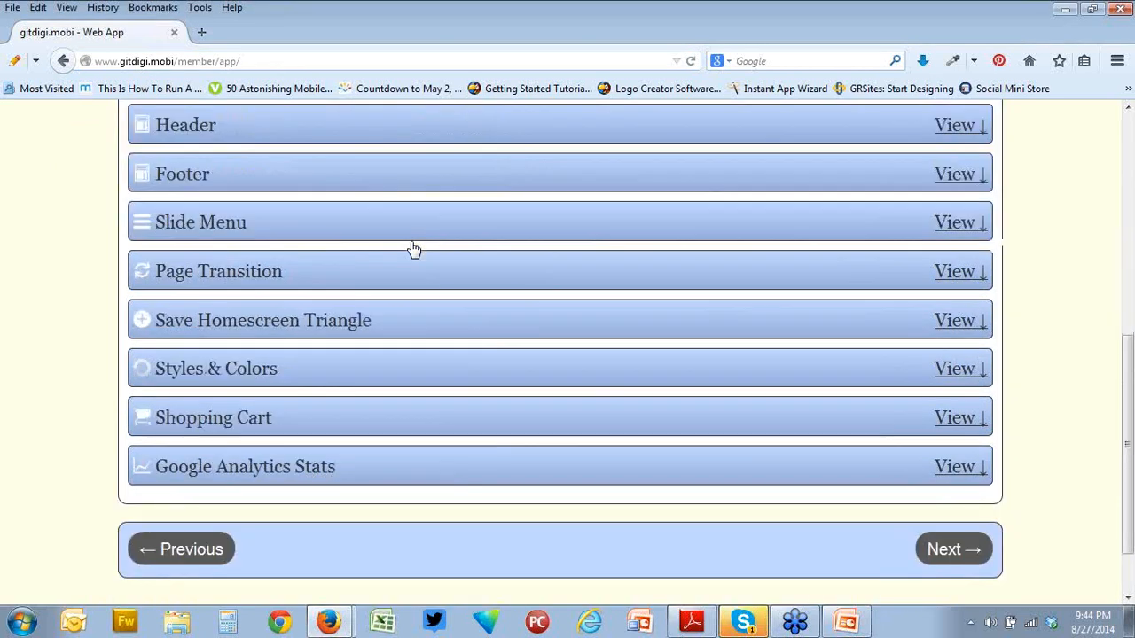
left_click(365, 363)
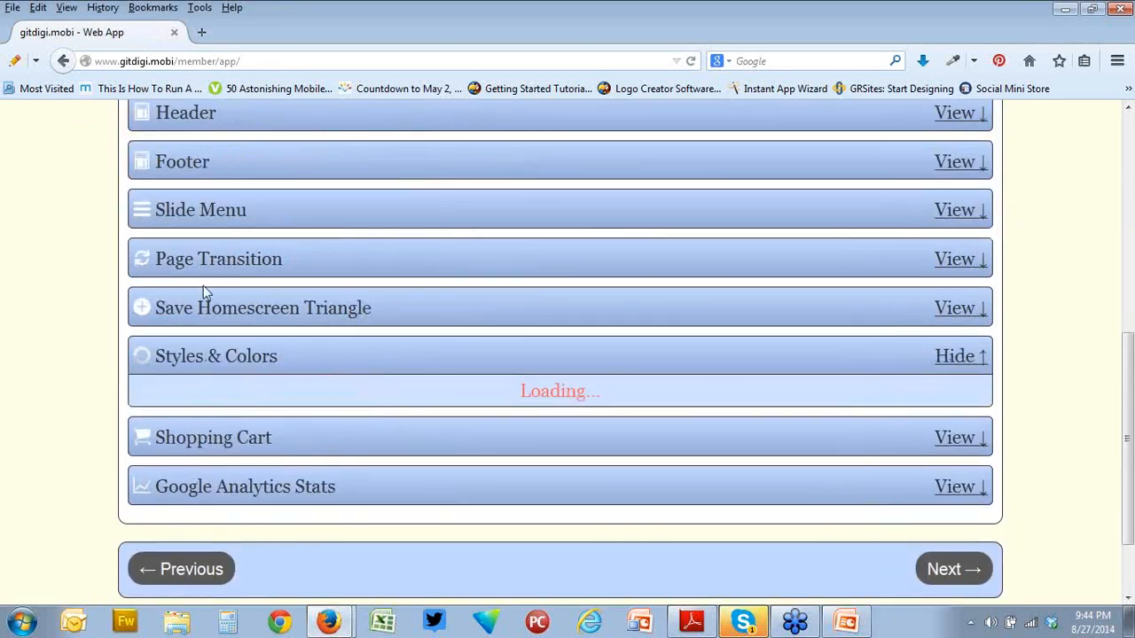
scroll(100, 236, "down", 3)
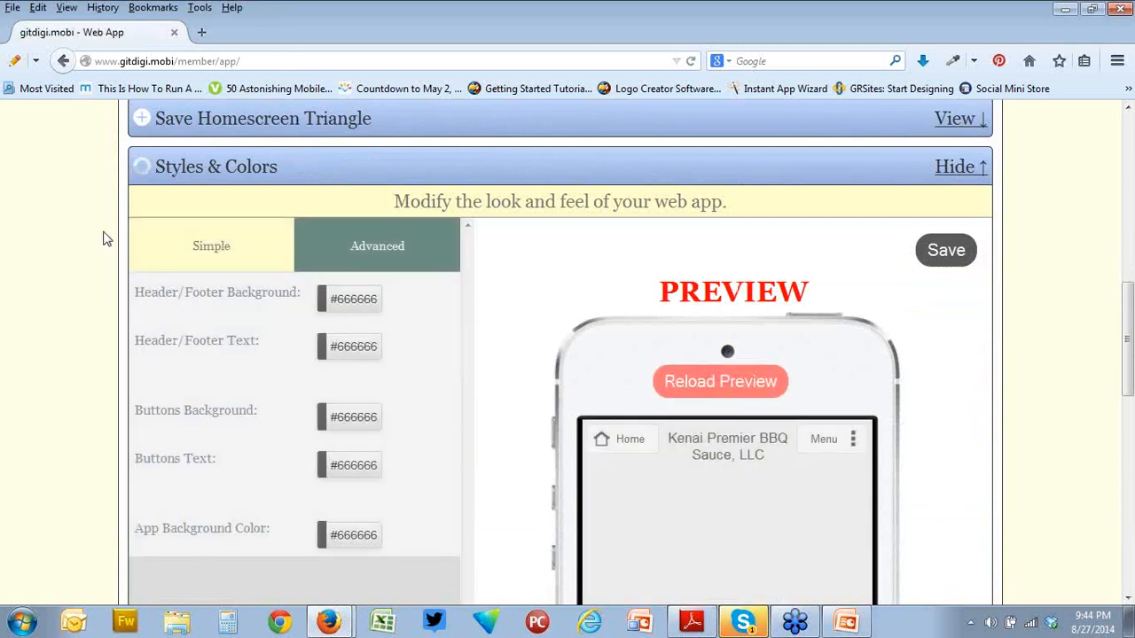
scroll(532, 270, "down", 2)
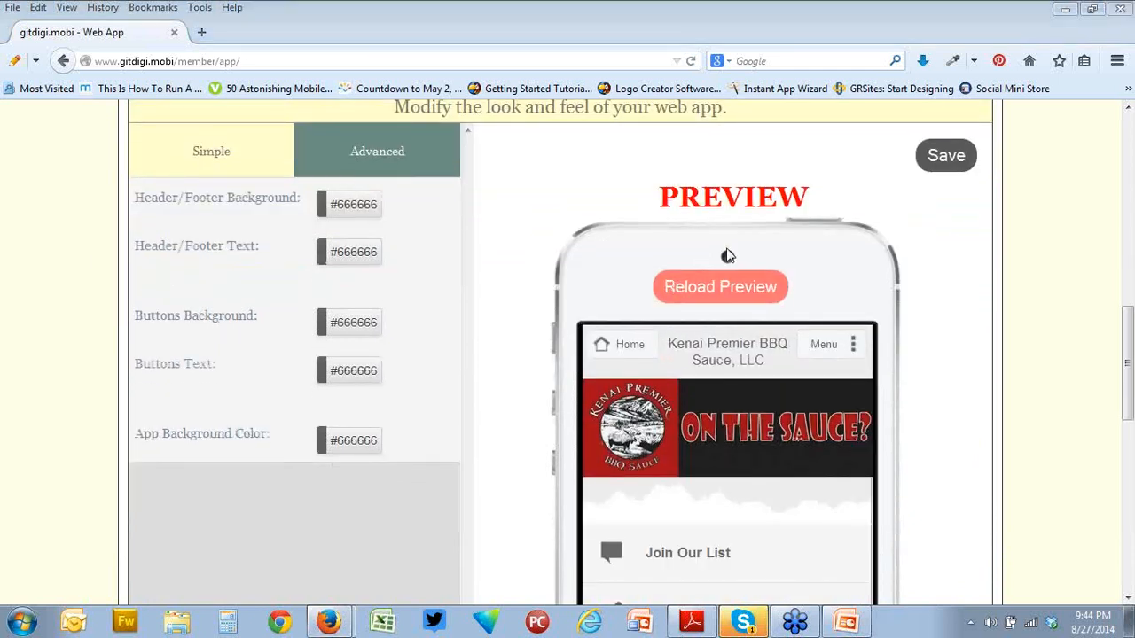
Try a red #fa0f0f header/footer background, and change it to the muted brown #826c6c.
left_click(357, 211)
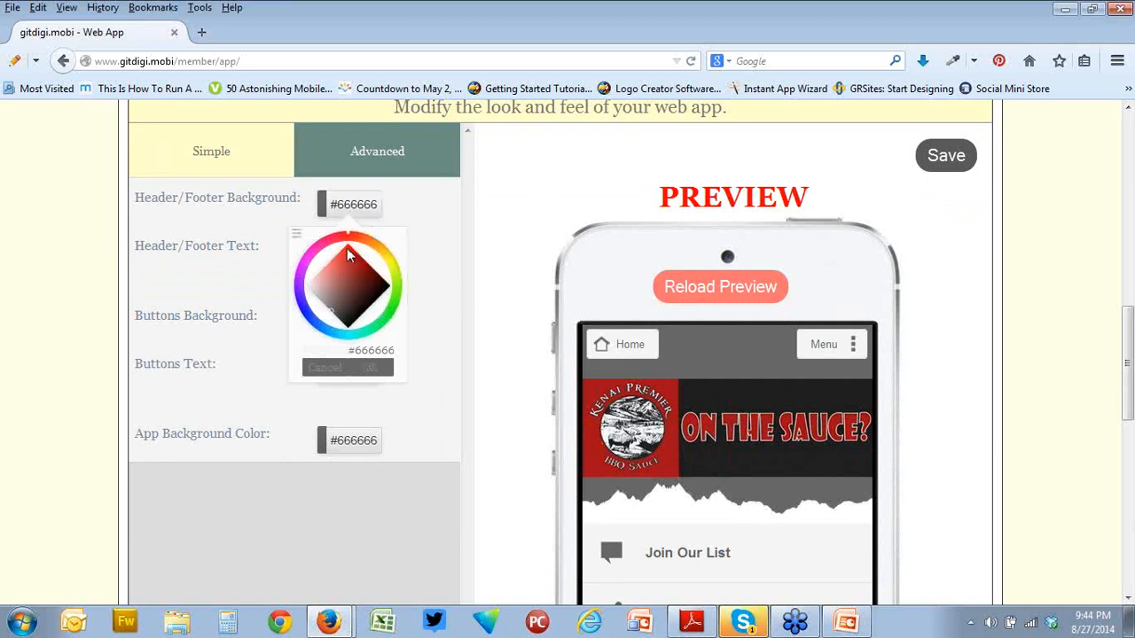
left_click(347, 249)
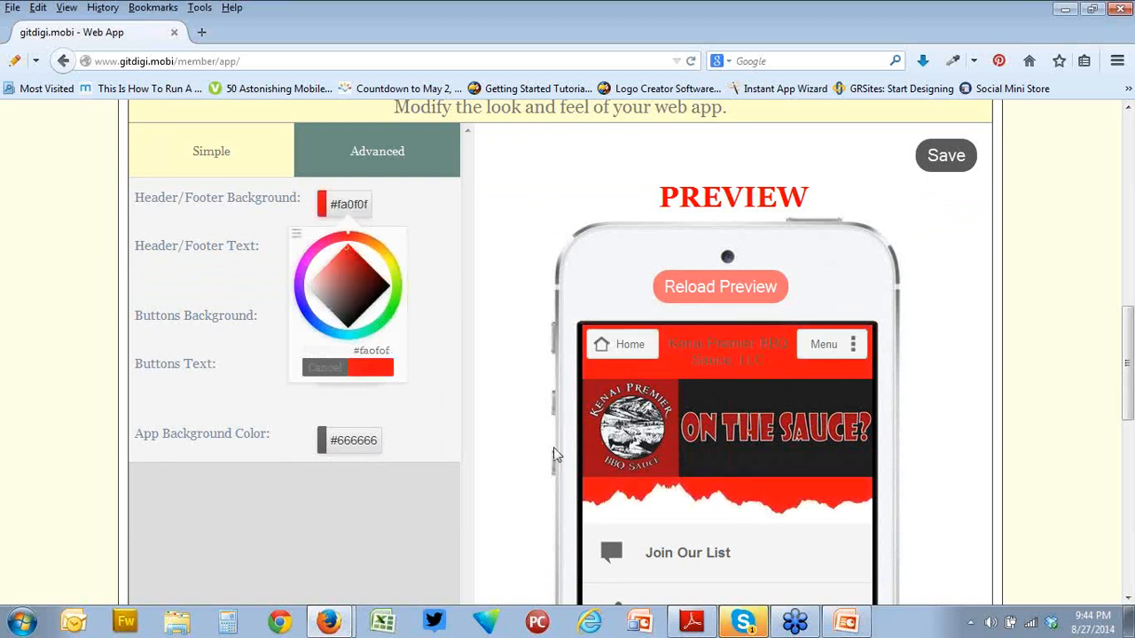
mouse_move(862, 465)
left_mouse_down()
mouse_move(862, 497)
mouse_move(862, 462)
left_mouse_up()
mouse_move(348, 259)
left_mouse_down()
mouse_move(355, 304)
mouse_move(335, 302)
left_mouse_up()
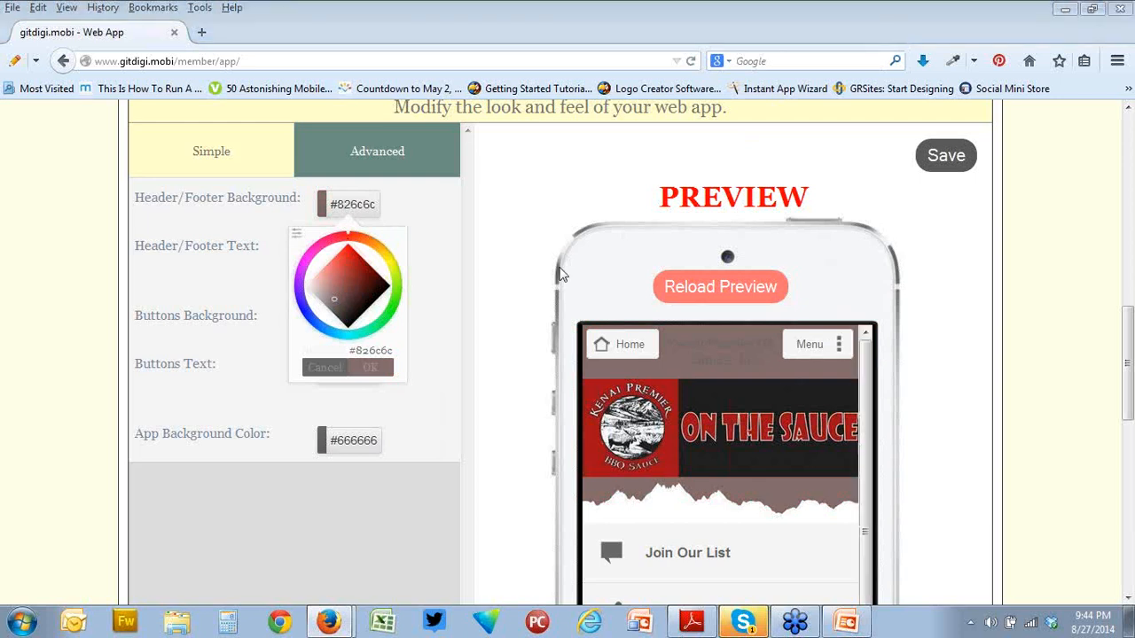
Sample the banner's near-black color #1E1E1E and set it as the Header/Footer Background.
left_click(954, 62)
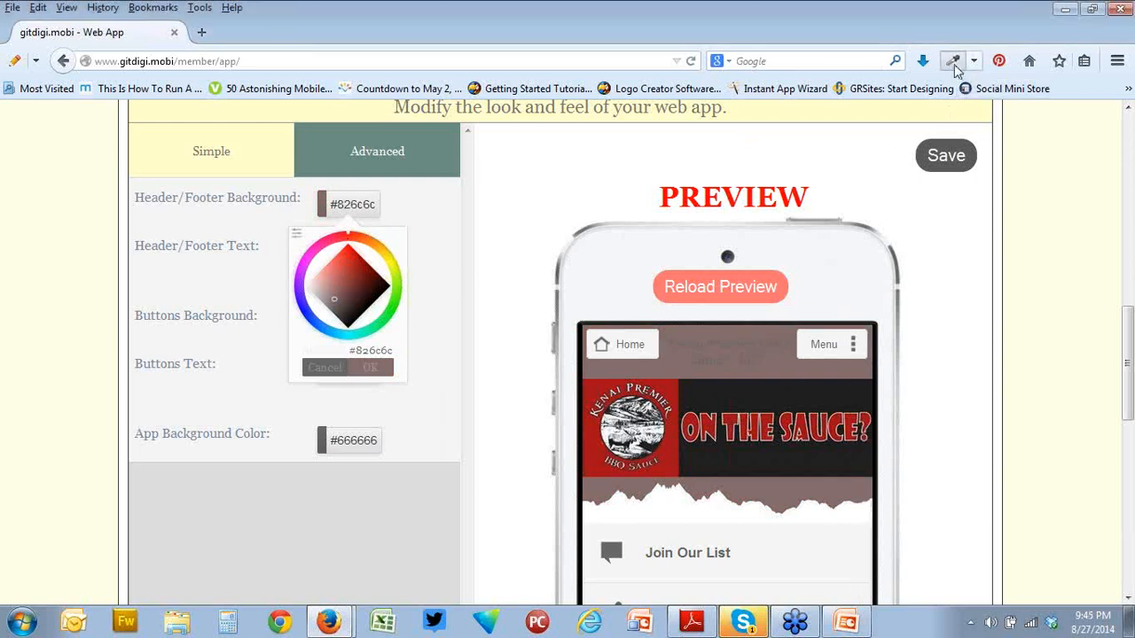
left_click(680, 391)
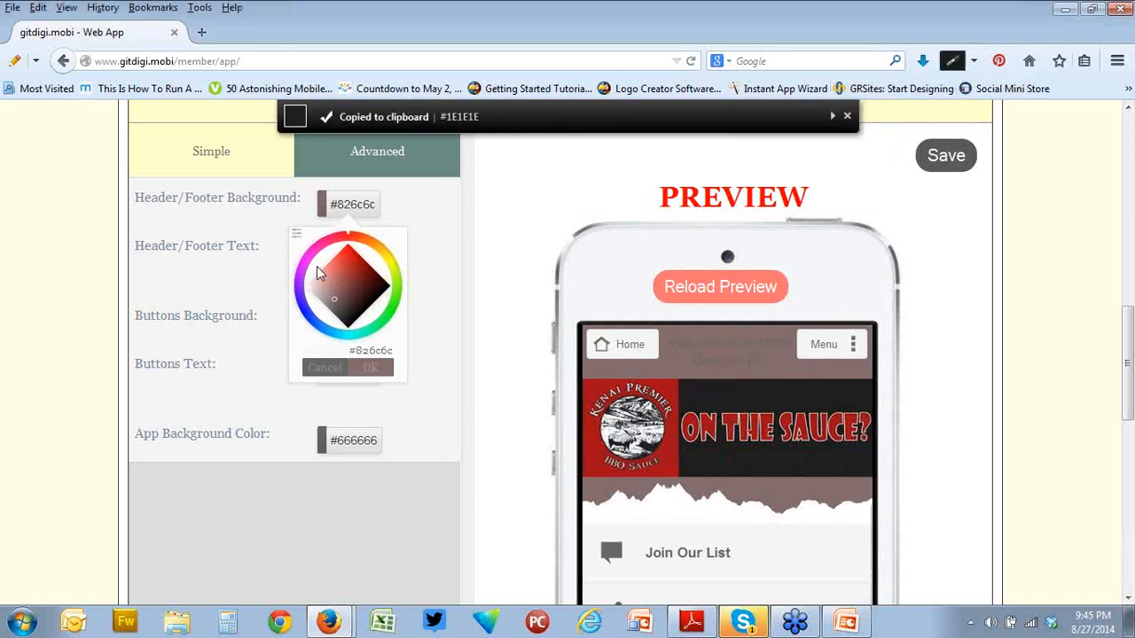
left_click(296, 235)
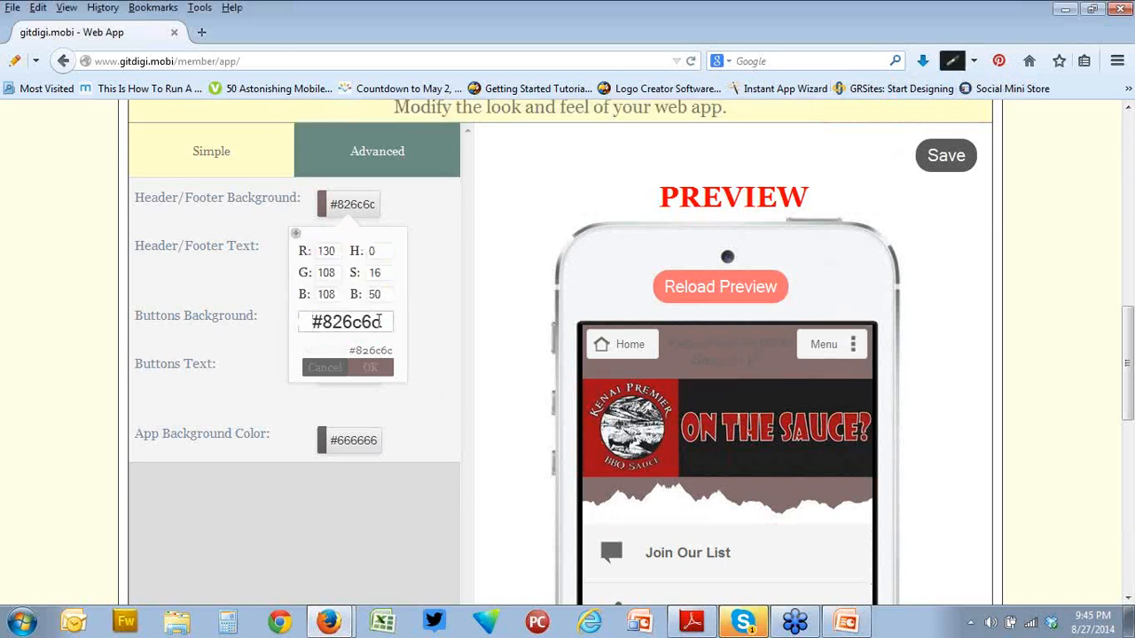
left_click_drag(381, 322, 301, 323)
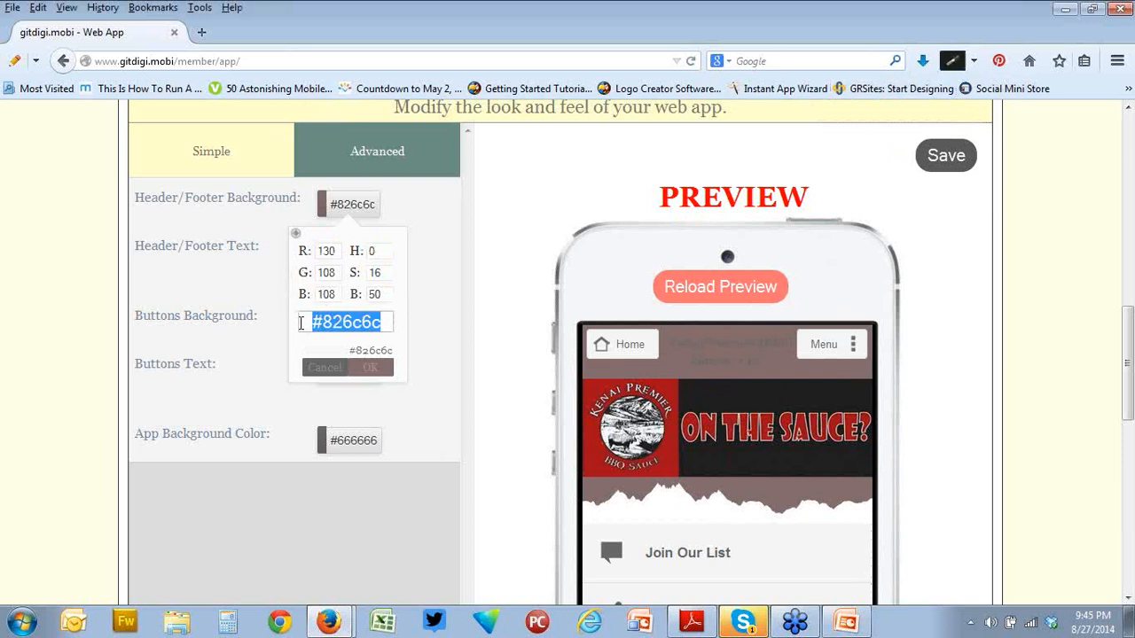
key("ctrl+v")
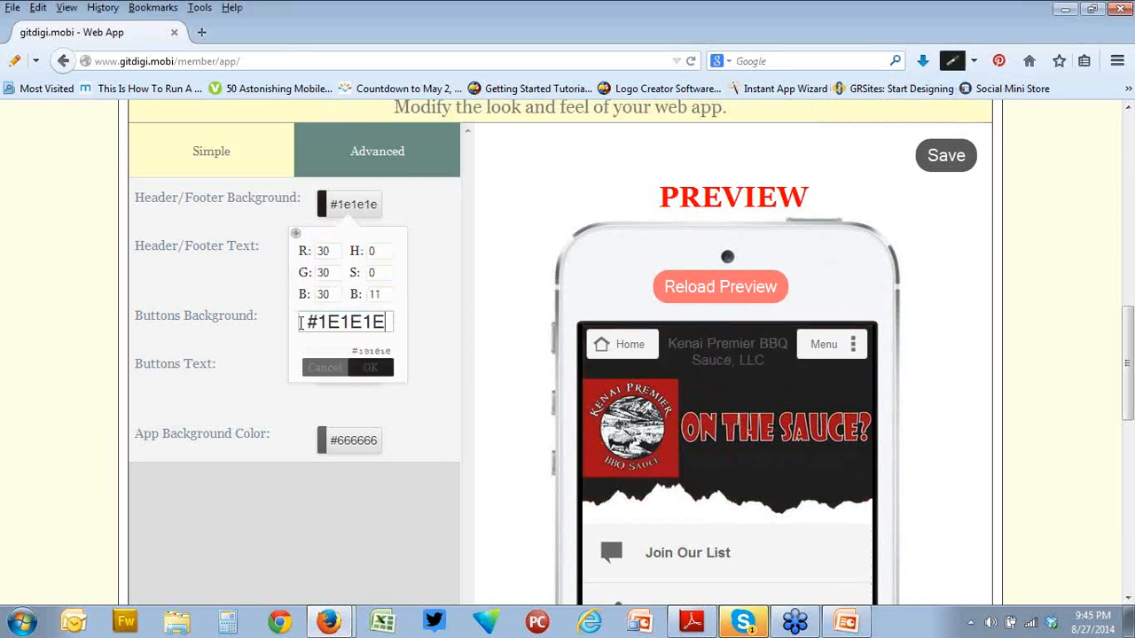
key("Return")
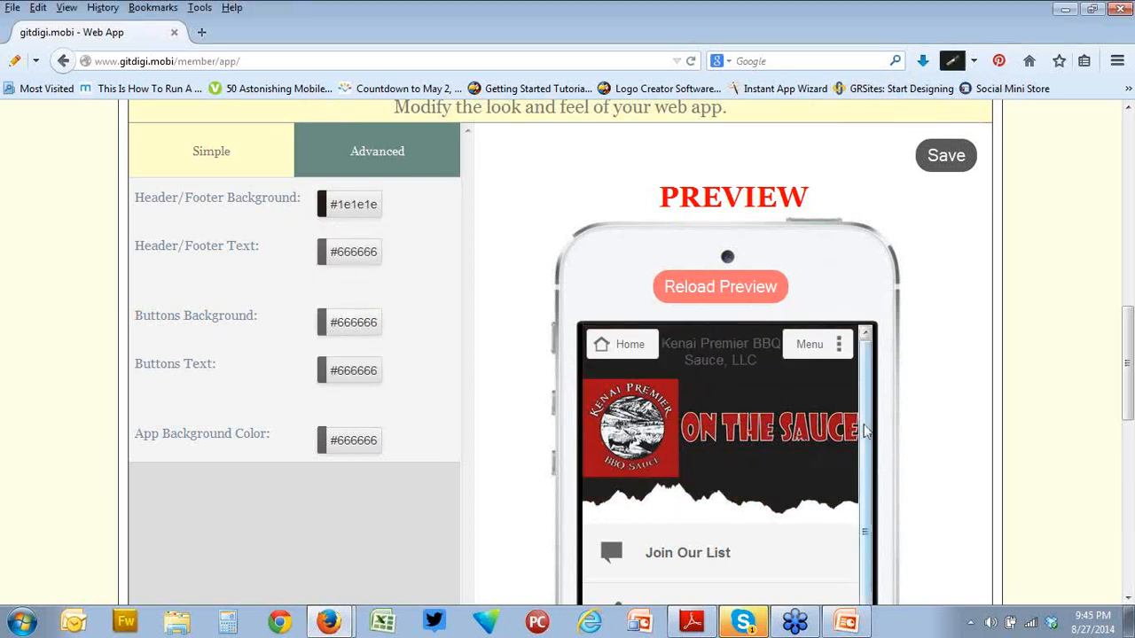
Sample the red #A11015 from the banner's logo area and set it as the Buttons Background.
left_click_drag(866, 431, 871, 388)
scroll(931, 284, "down", 4)
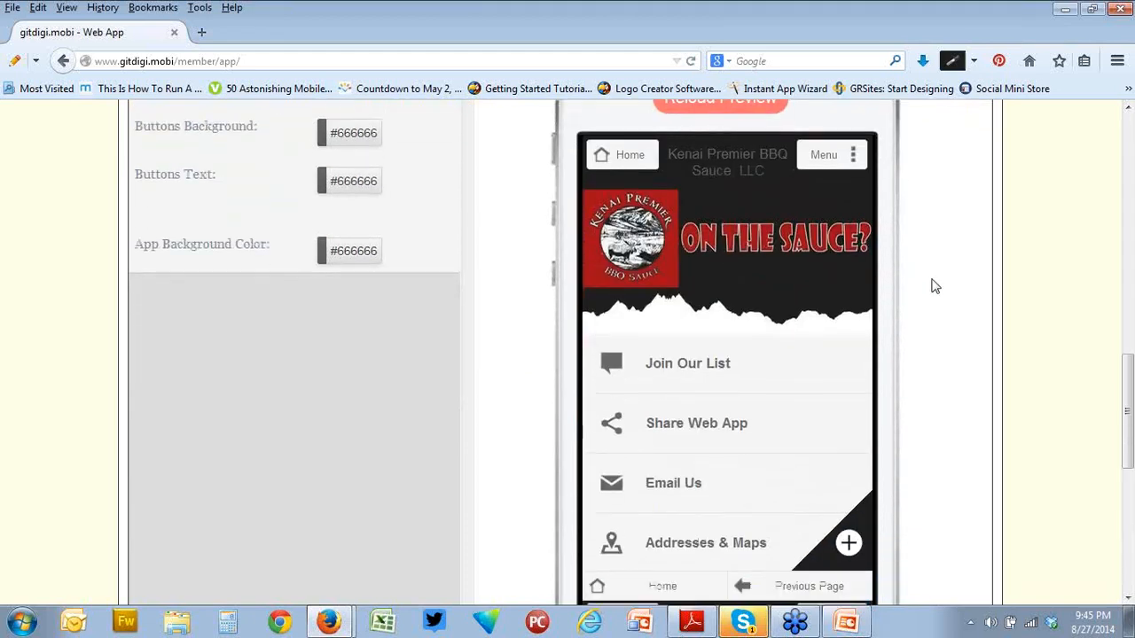
scroll(499, 316, "up", 4)
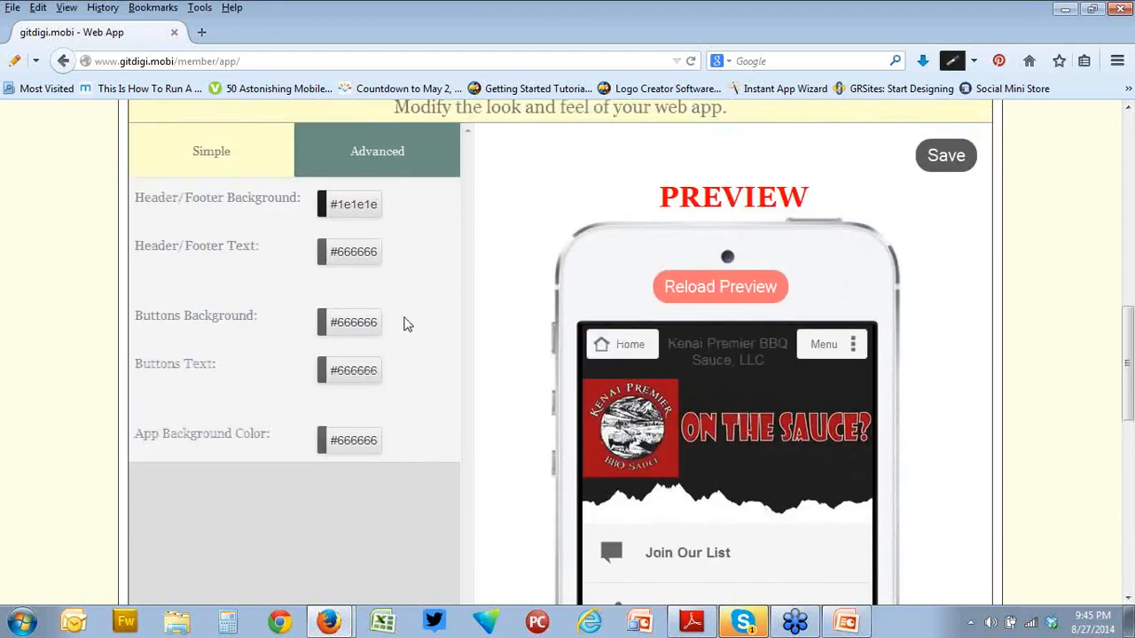
left_click(349, 333)
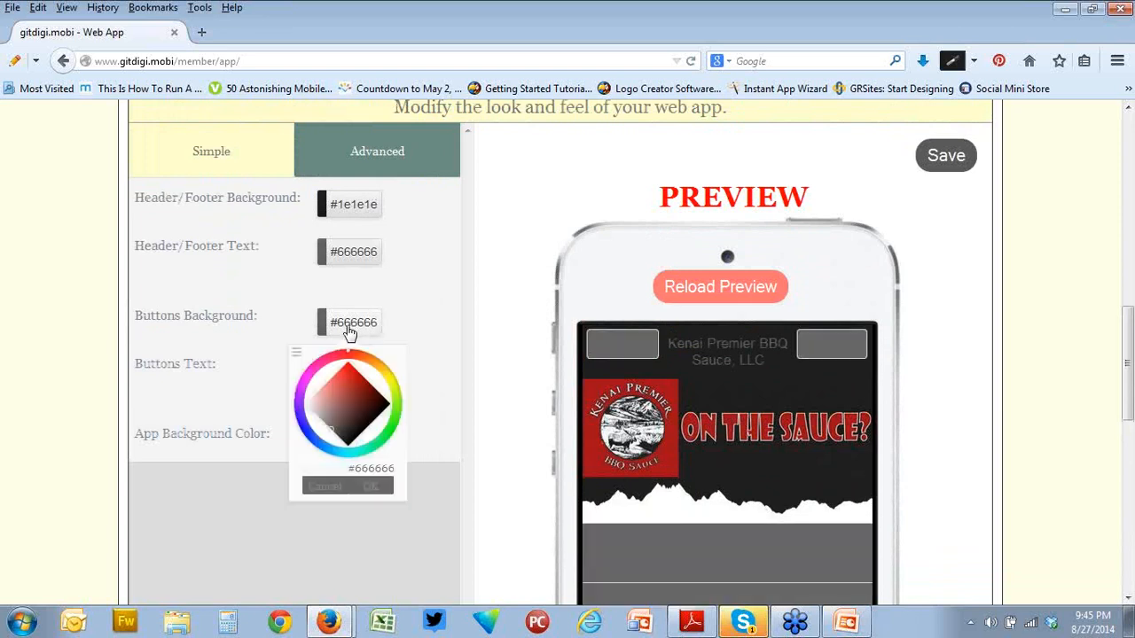
left_click(951, 64)
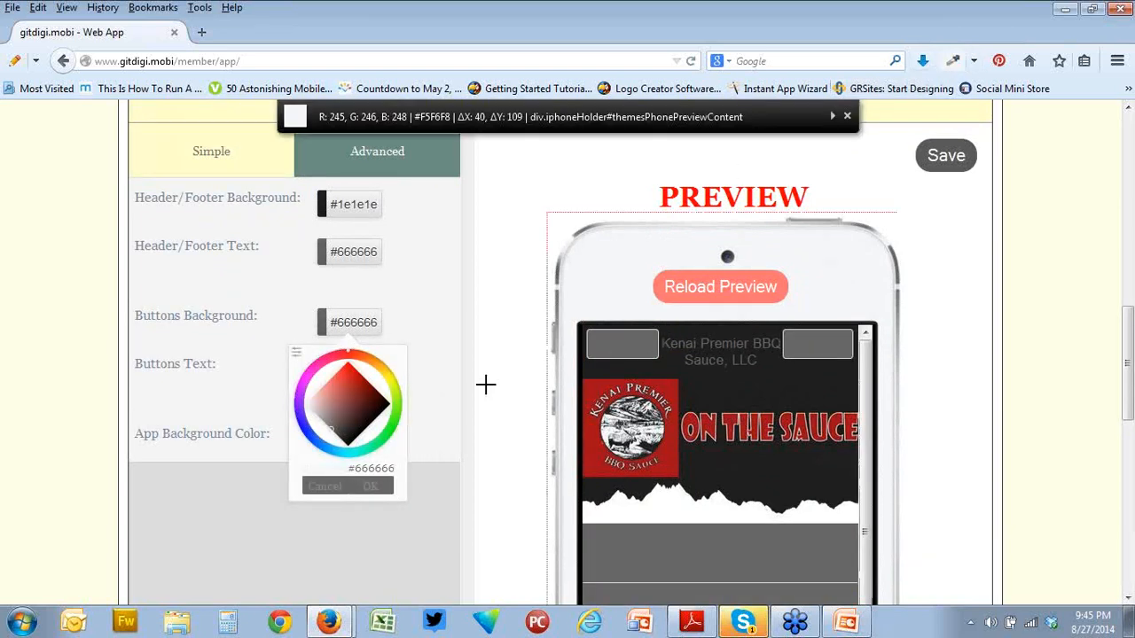
left_click(592, 443)
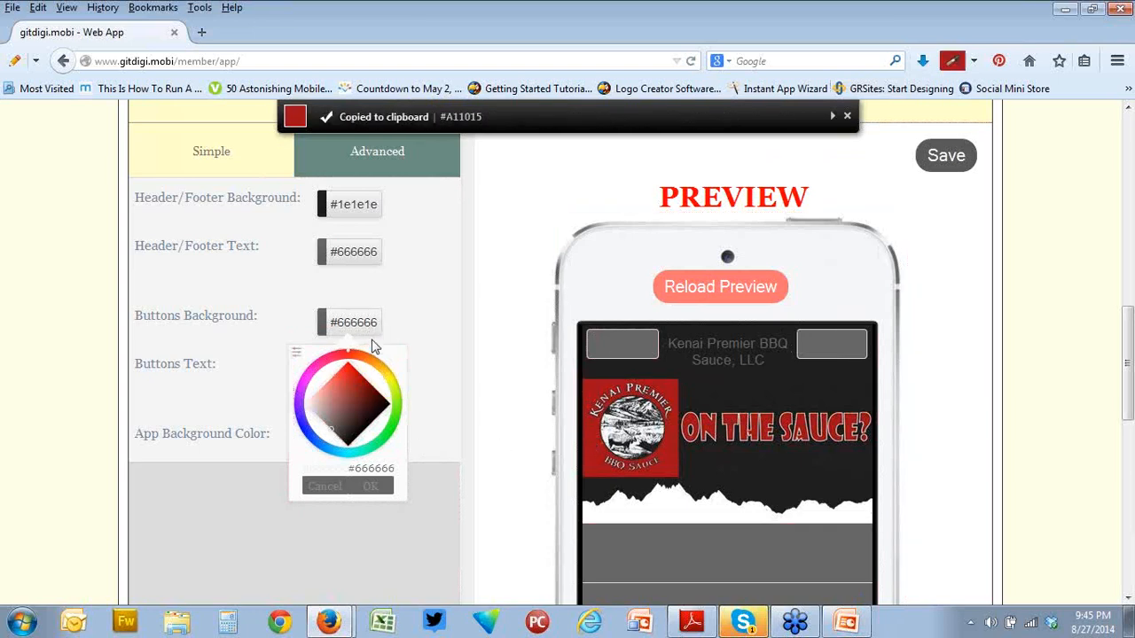
left_click(297, 355)
left_click_drag(387, 439, 303, 439)
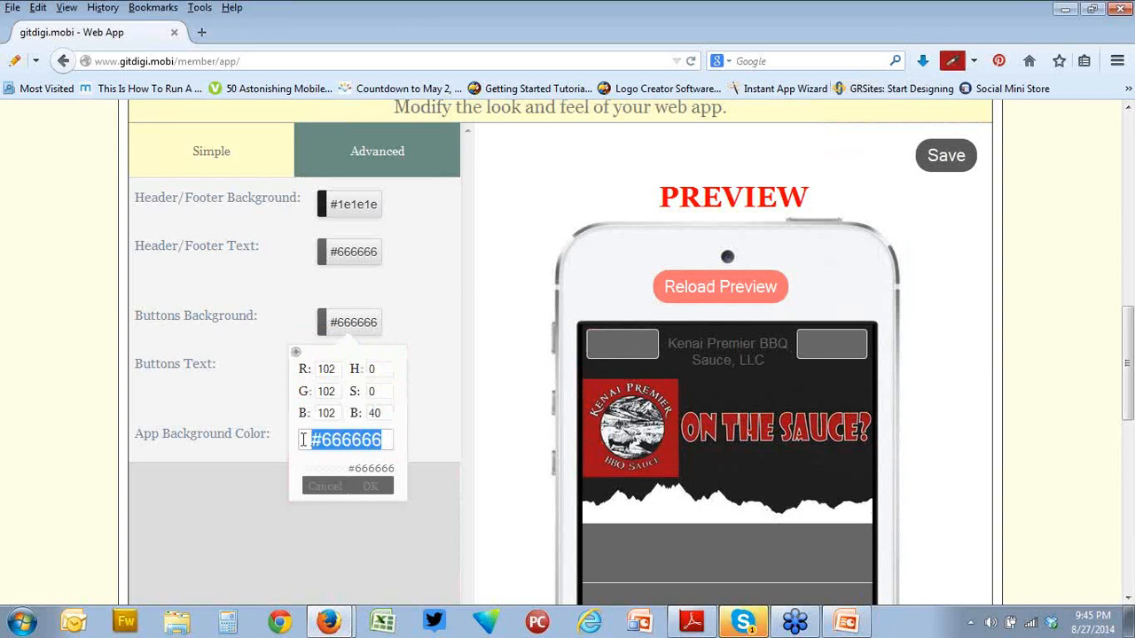
key("ctrl+v")
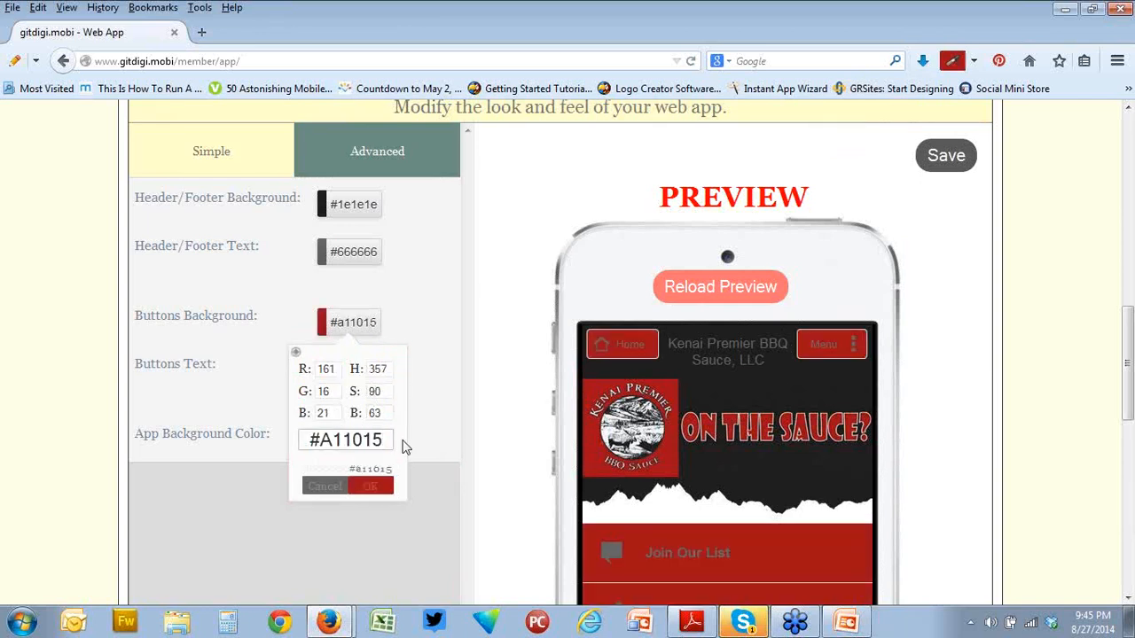
left_click(503, 419)
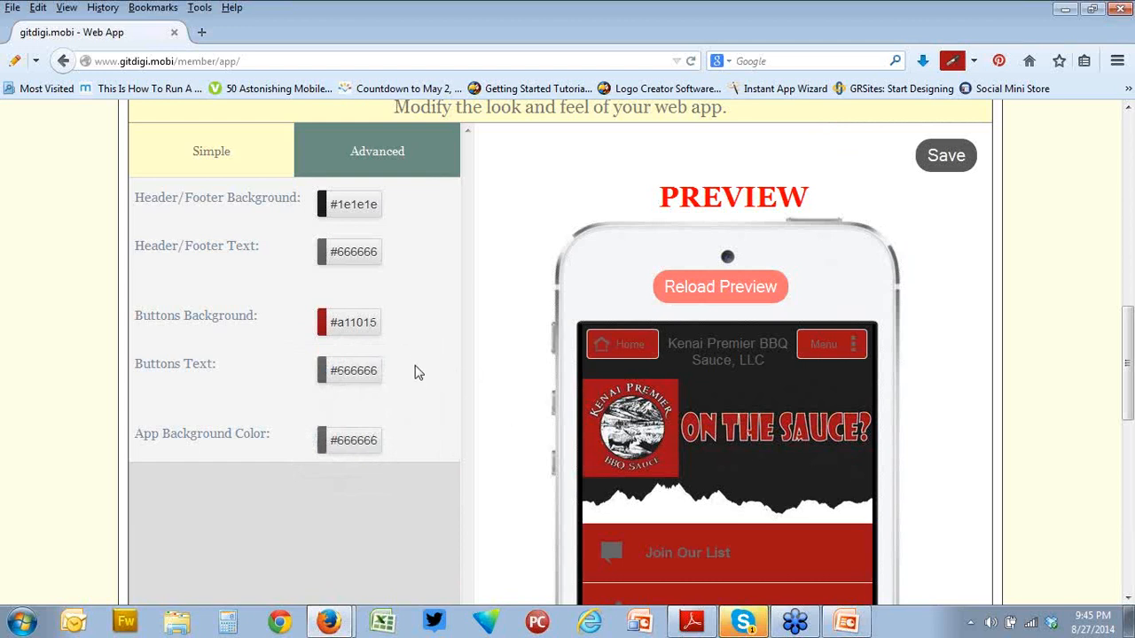
Pick the off-white #f2e4e4 for the Header/Footer Text, and try to replace it with #ffffff.
left_click(347, 255)
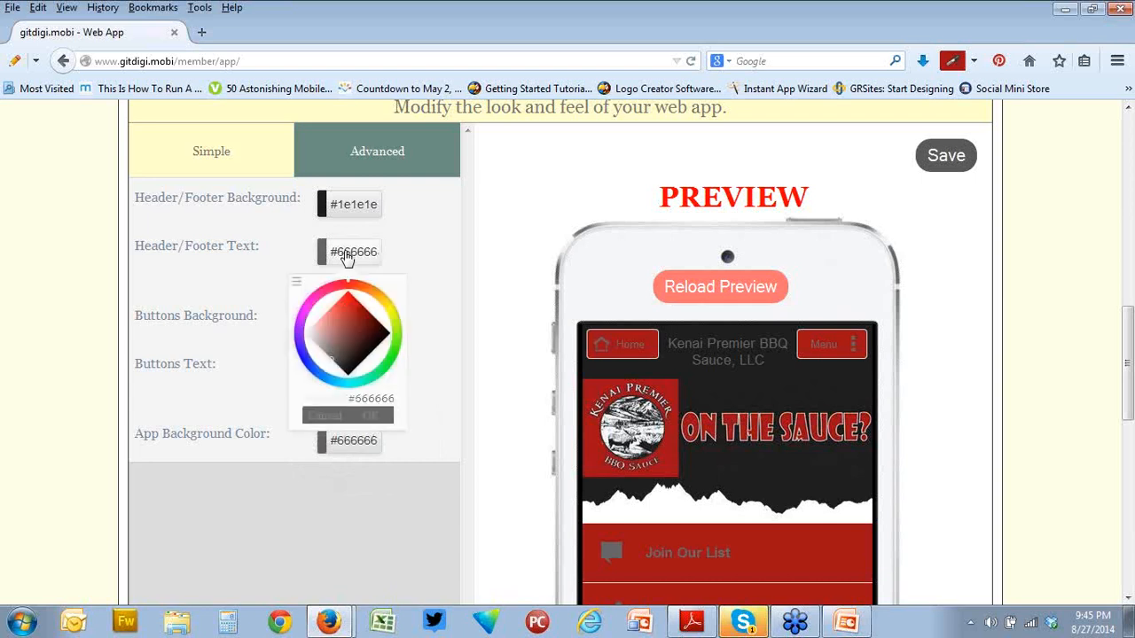
left_click(313, 338)
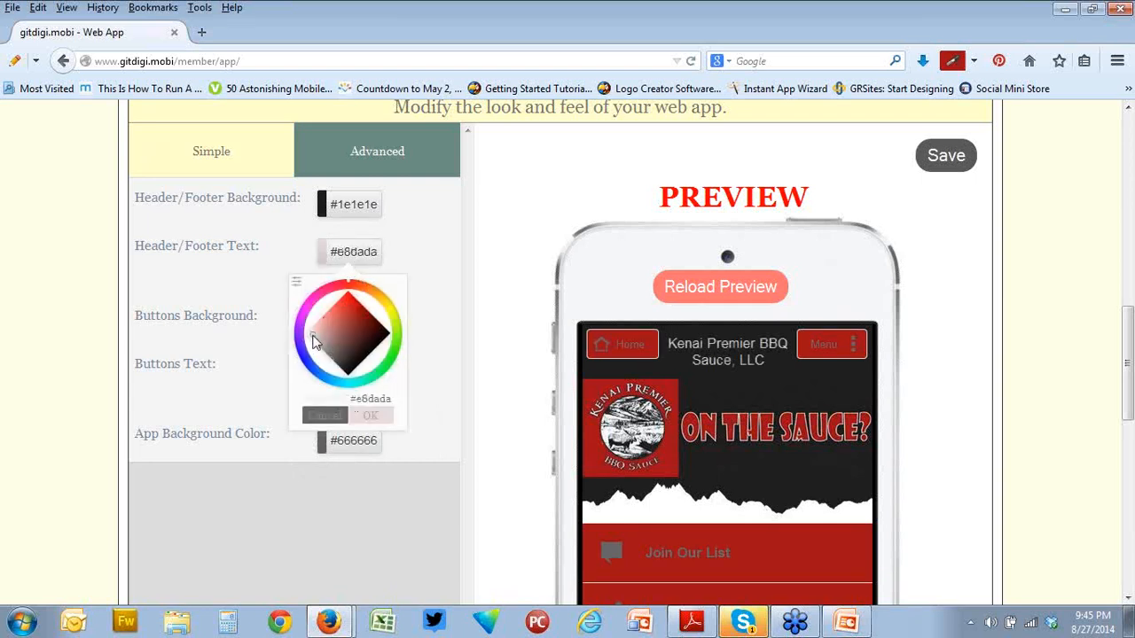
left_click_drag(315, 343, 312, 340)
left_click(297, 281)
left_click_drag(383, 371, 333, 372)
type("ffffff")
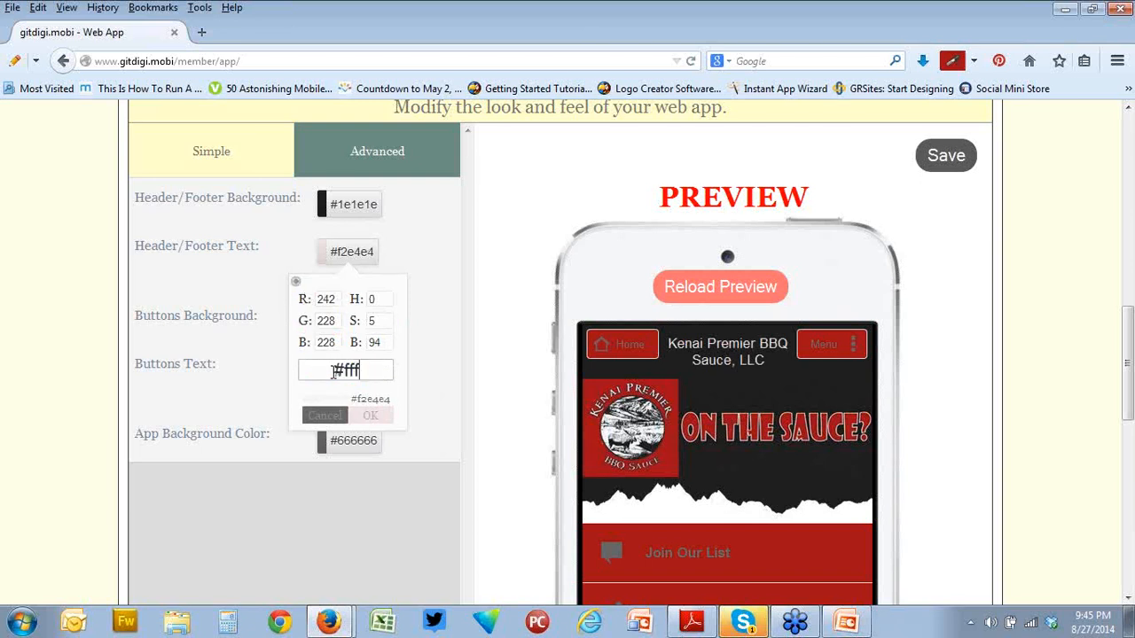
left_click(434, 365)
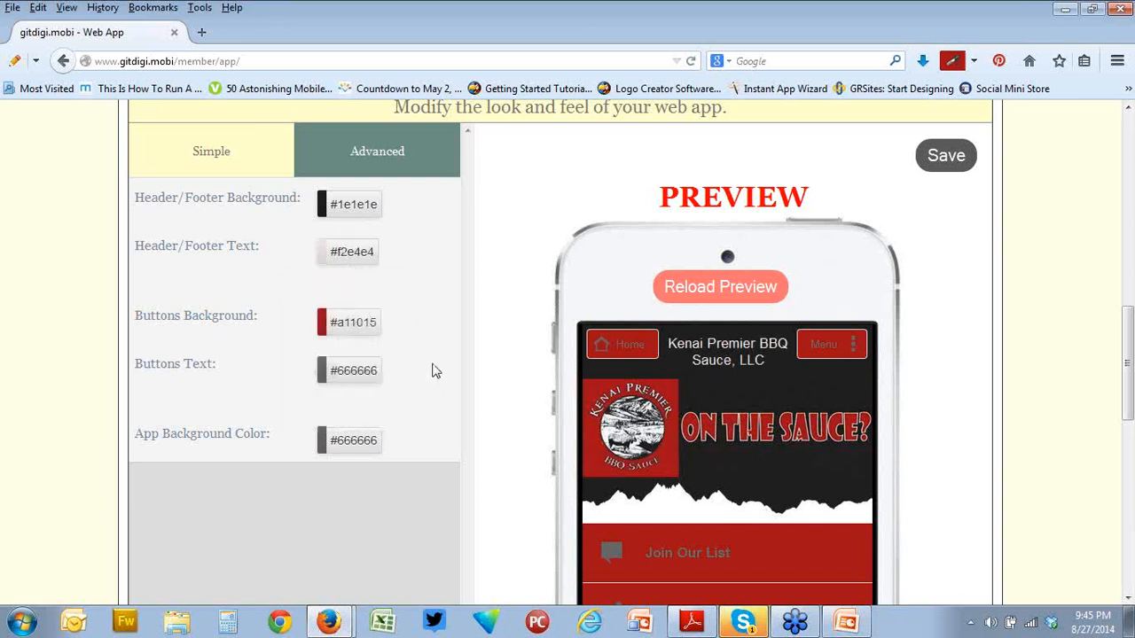
Set the Header/Footer Text color to white #ffffff and confirm it.
left_click(353, 259)
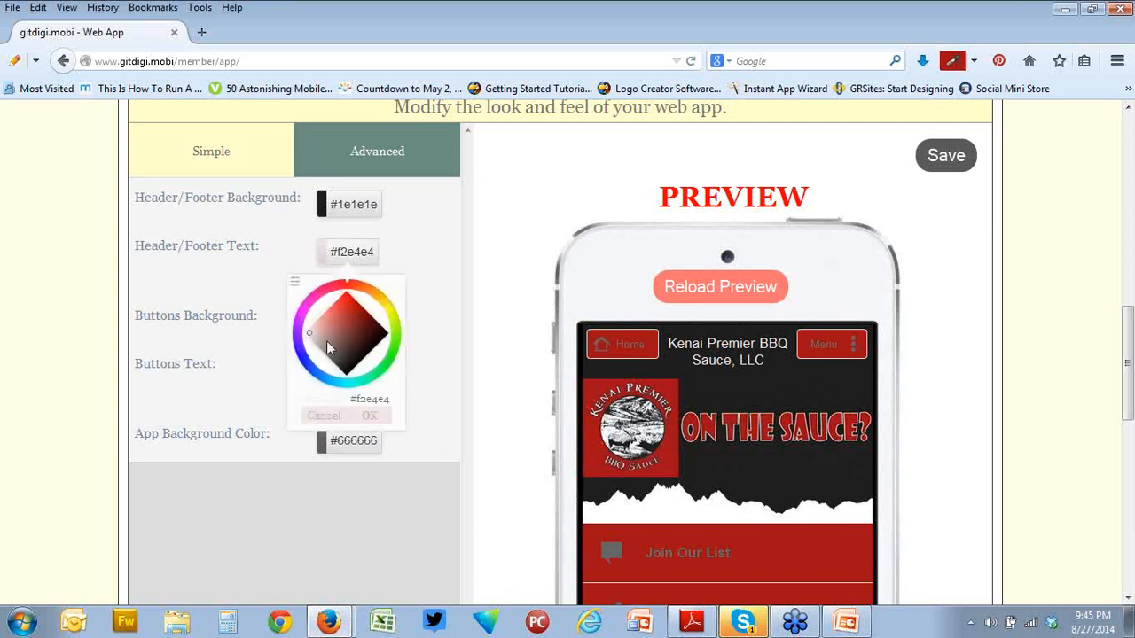
left_click(295, 282)
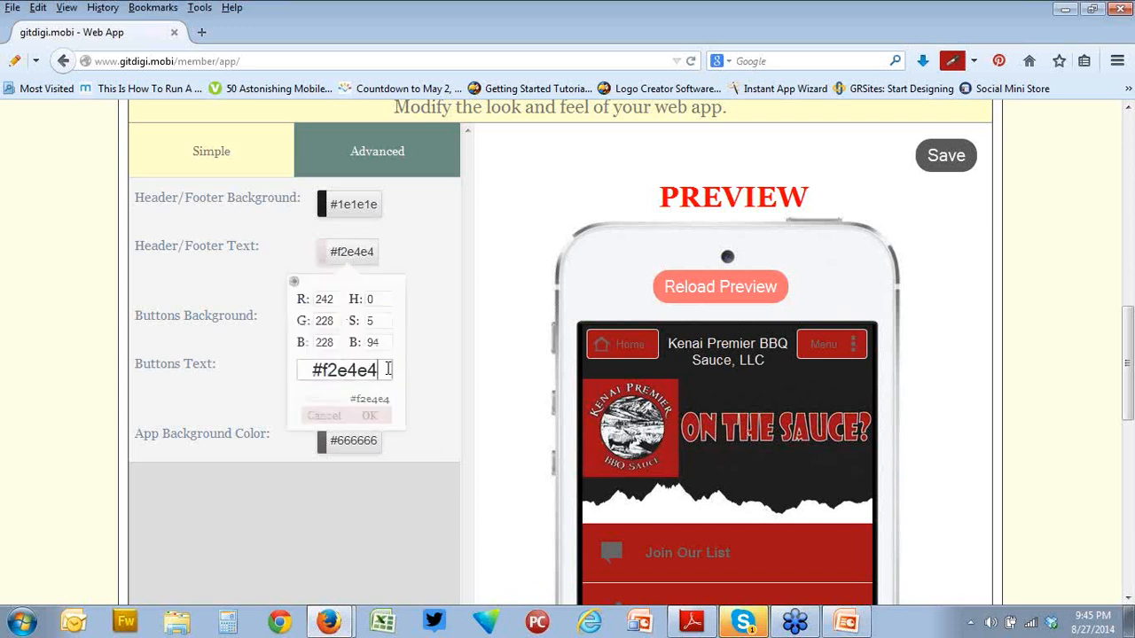
left_click_drag(387, 369, 330, 371)
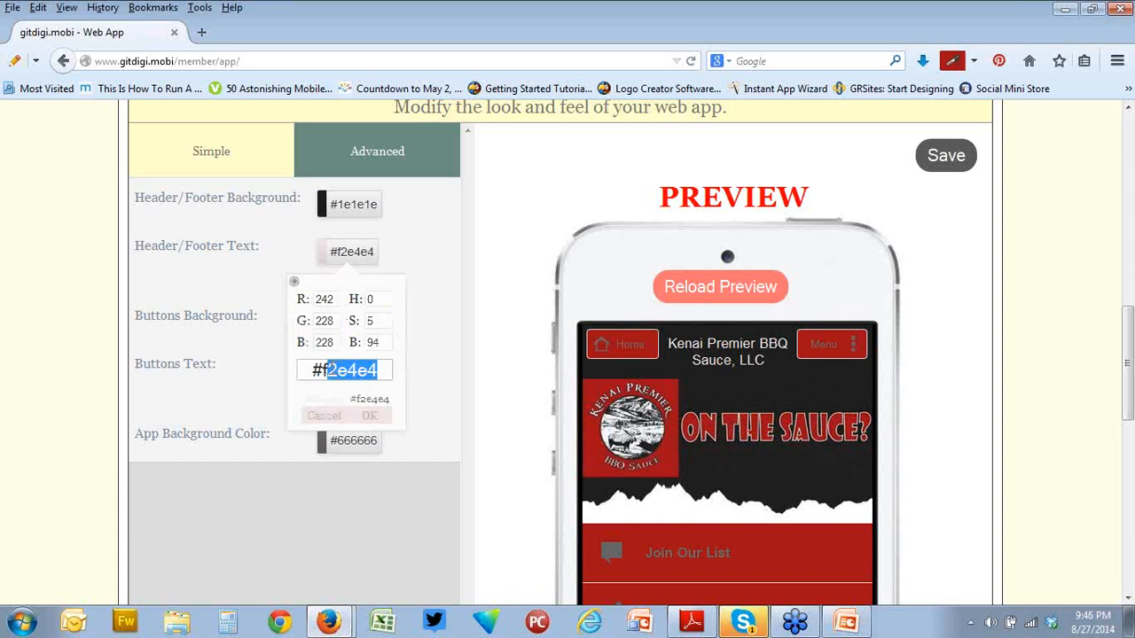
type("ffffff")
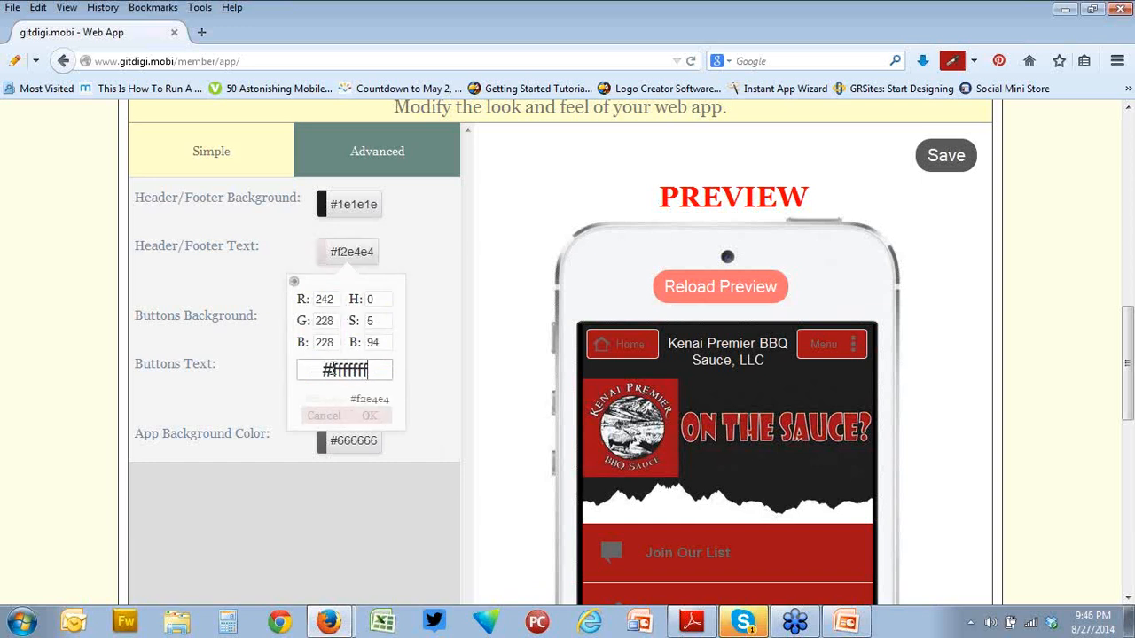
left_click(372, 420)
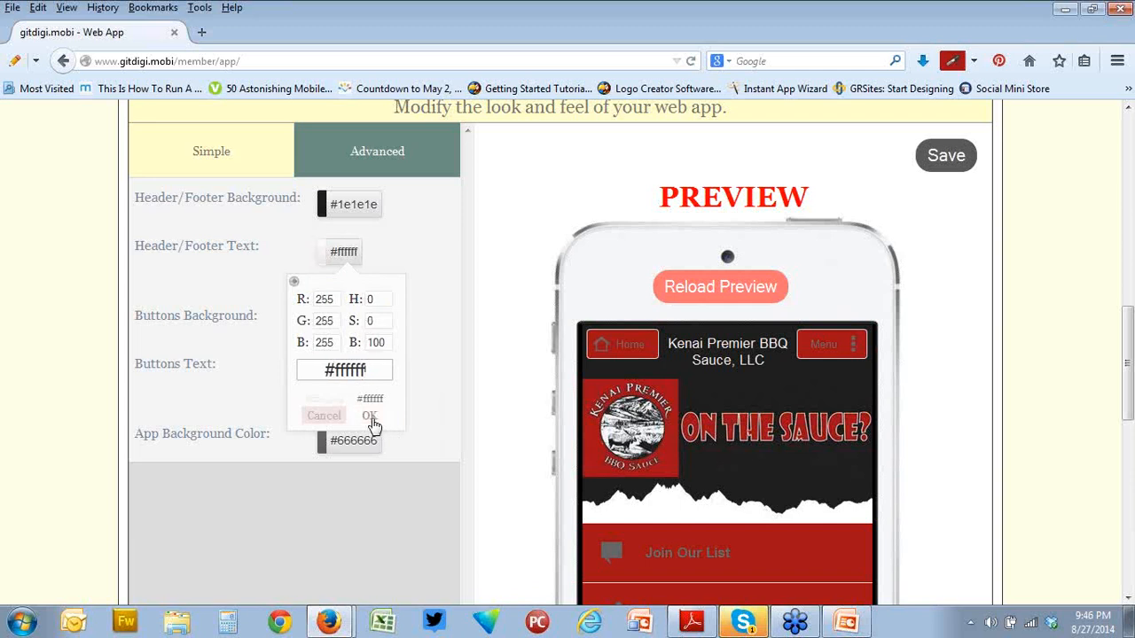
left_click(371, 417)
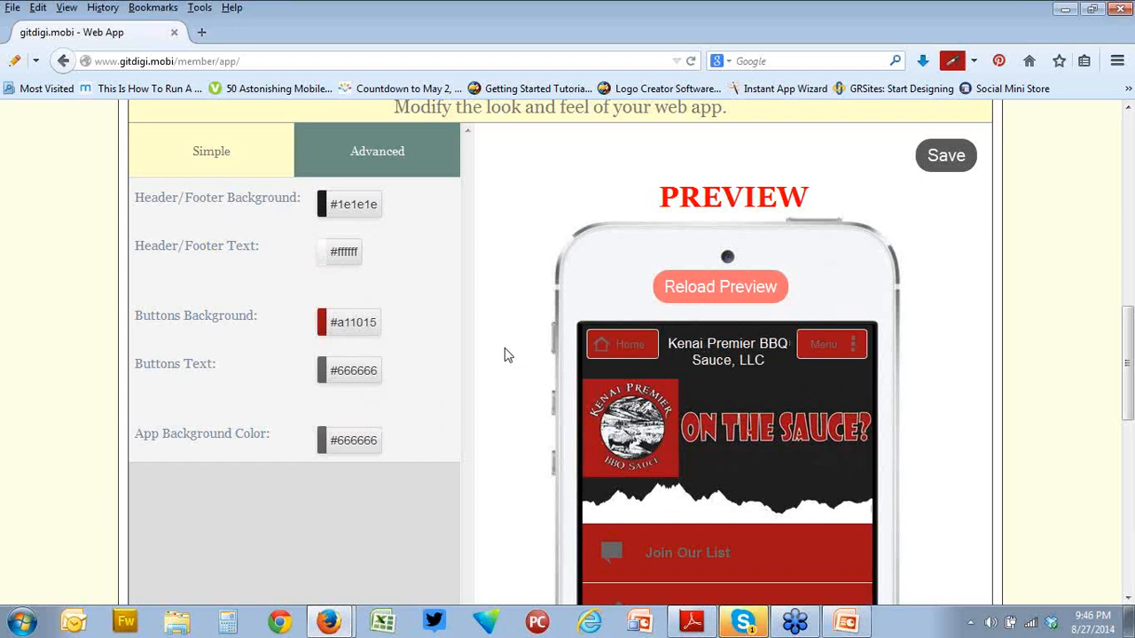
Set the Buttons Text color to white #ffffff and confirm it.
left_click(353, 380)
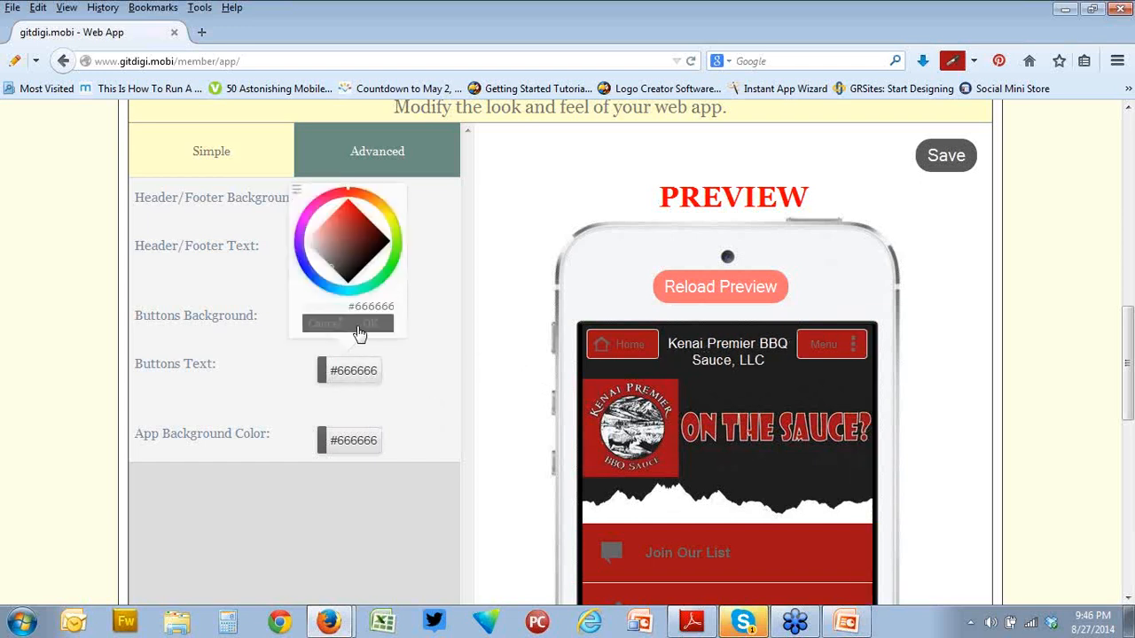
left_click(296, 190)
left_click_drag(383, 279, 321, 278)
type("ffffff")
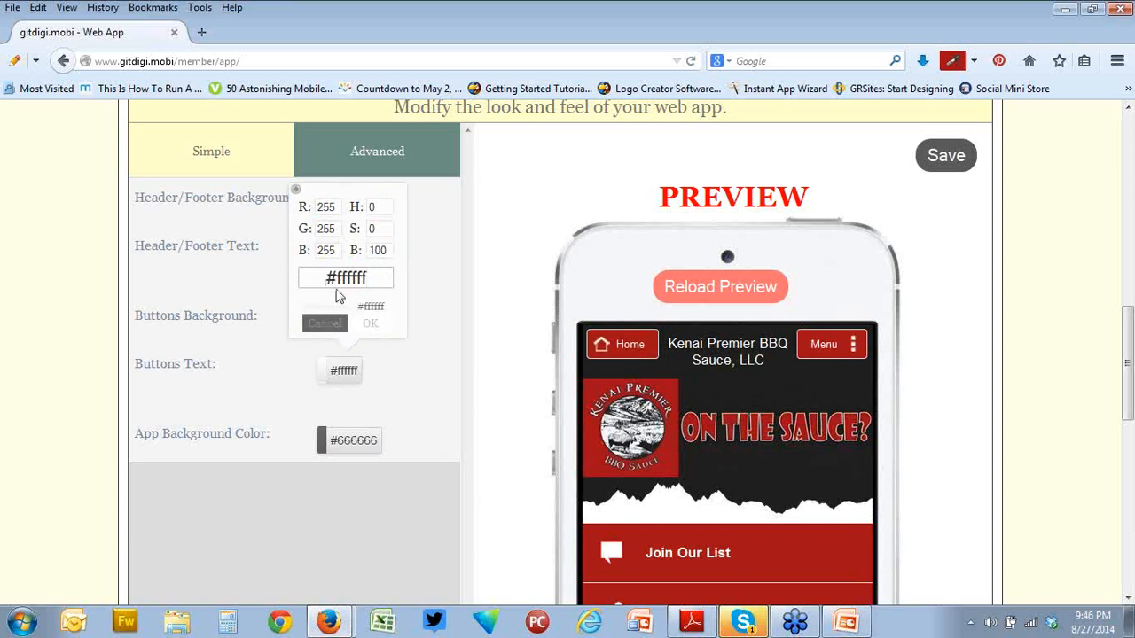
left_click(371, 324)
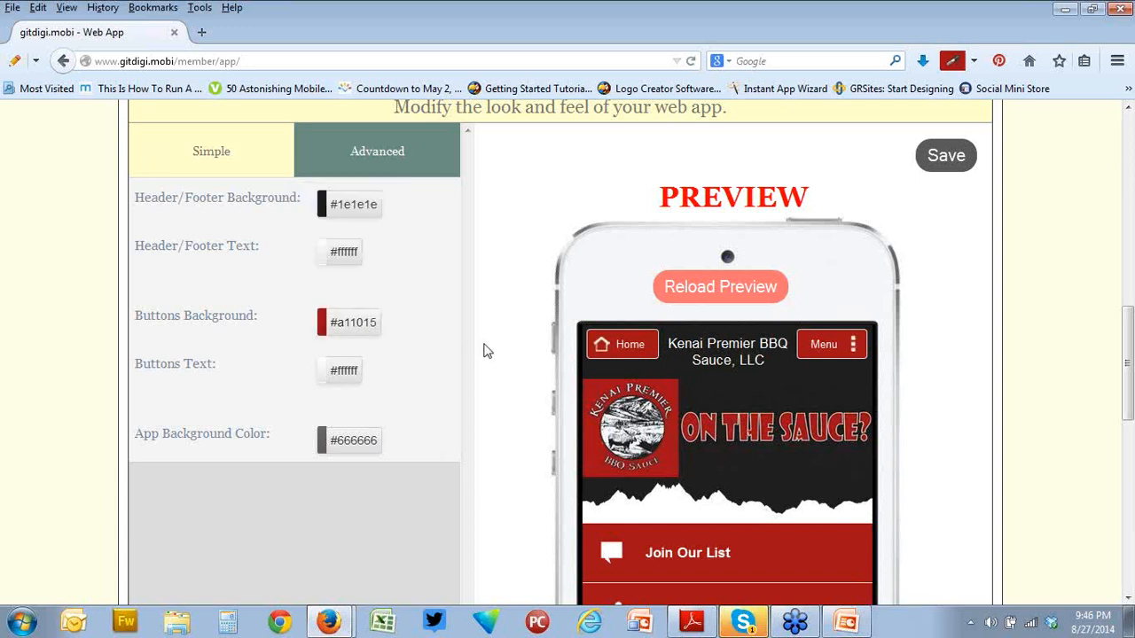
Sample the banner's near-black color #1E1E1E again and apply it as the App Background Color.
scroll(494, 354, "down", 2)
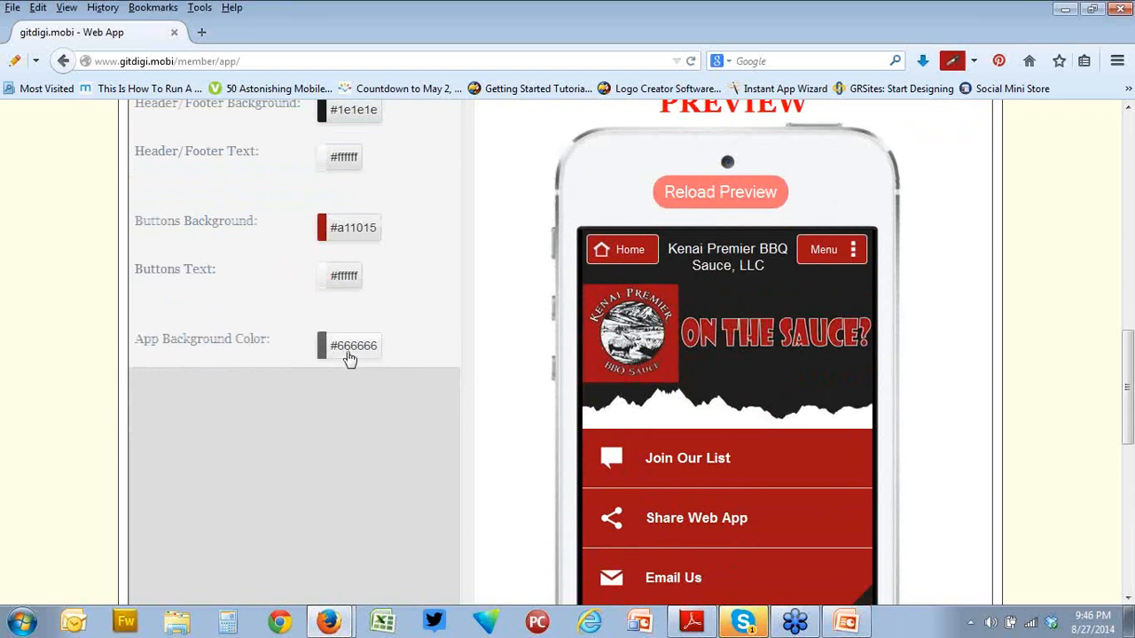
left_click(351, 350)
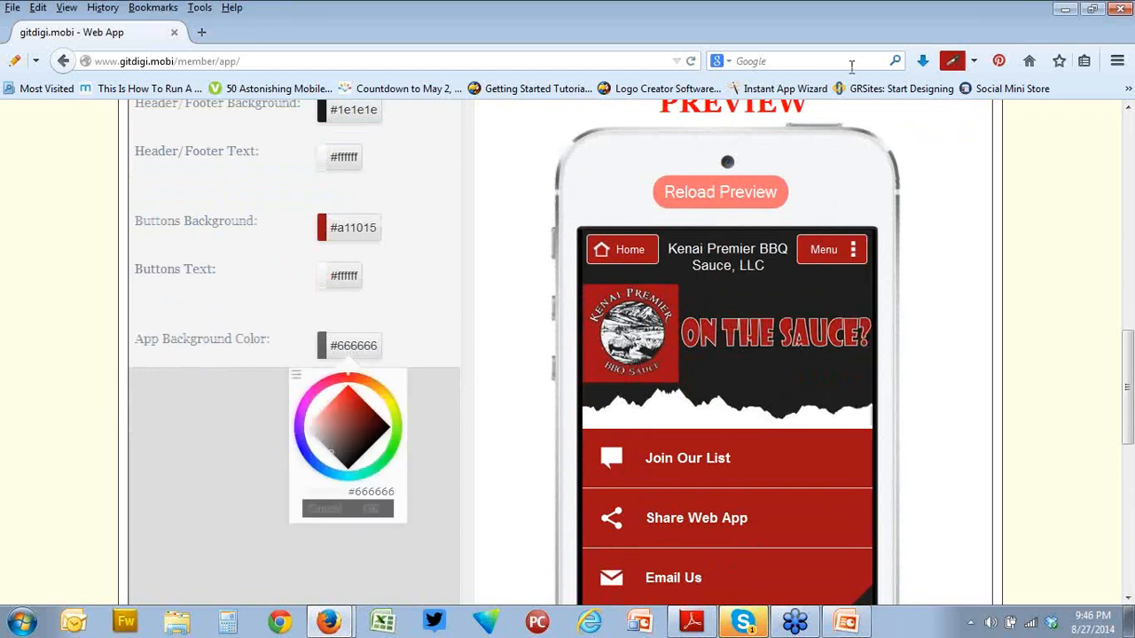
left_click(949, 64)
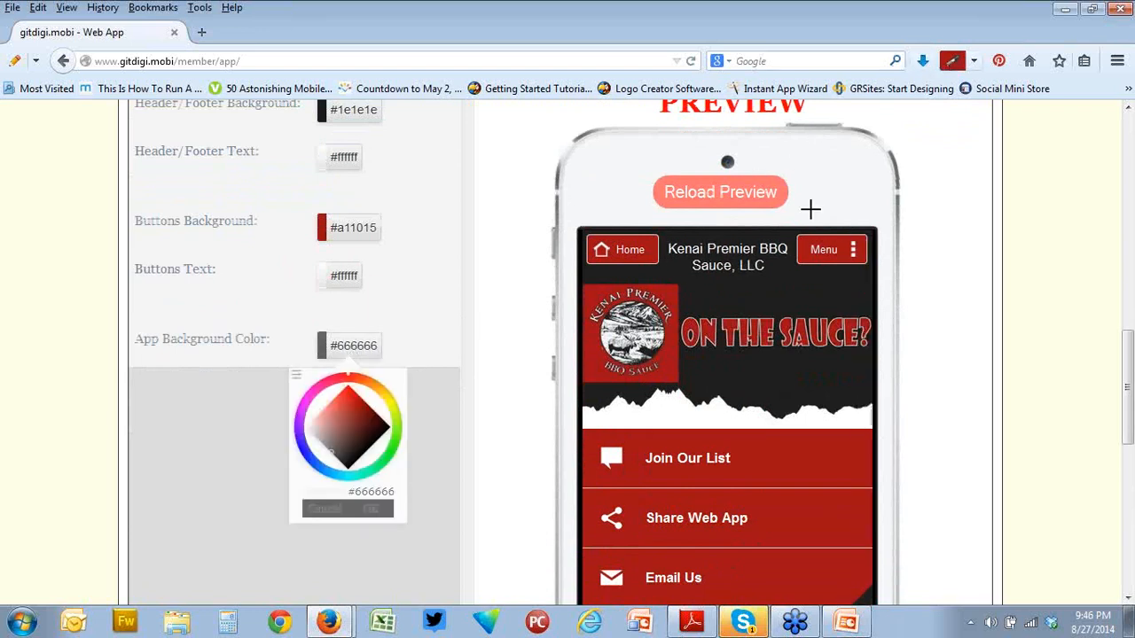
left_click(737, 299)
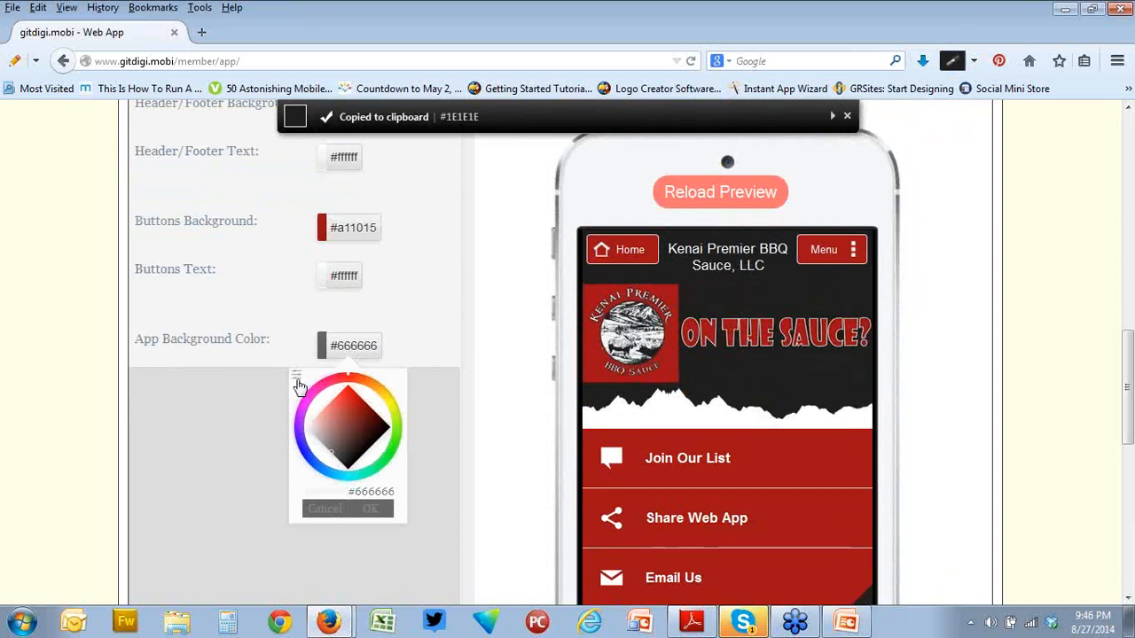
left_click(296, 375)
left_click_drag(389, 467, 302, 462)
type("#1E1E1E")
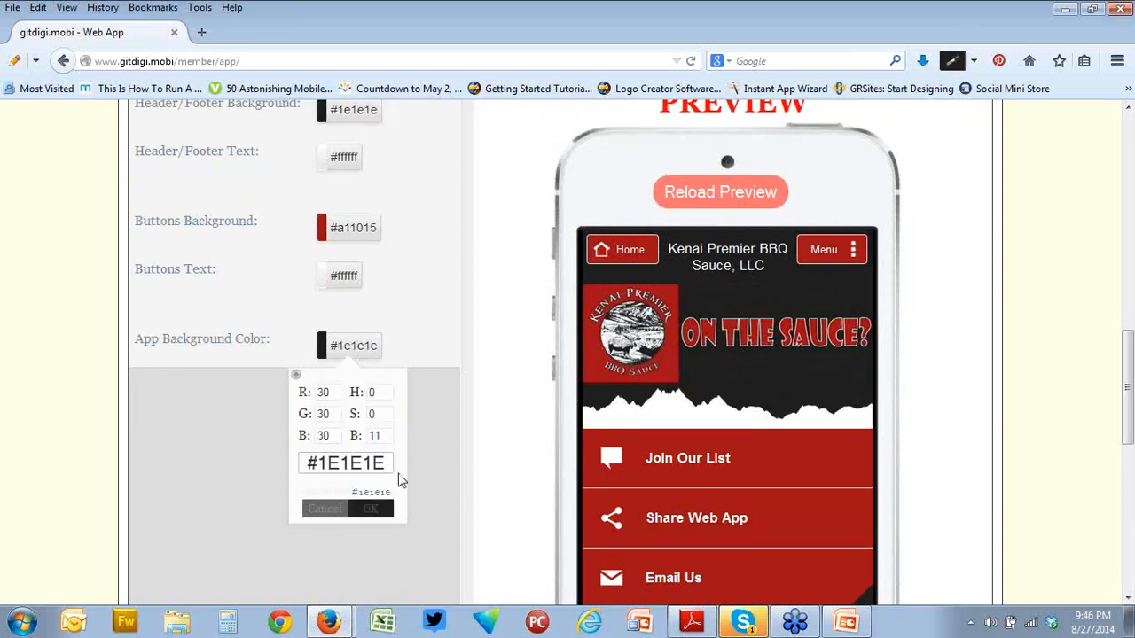
left_click(372, 509)
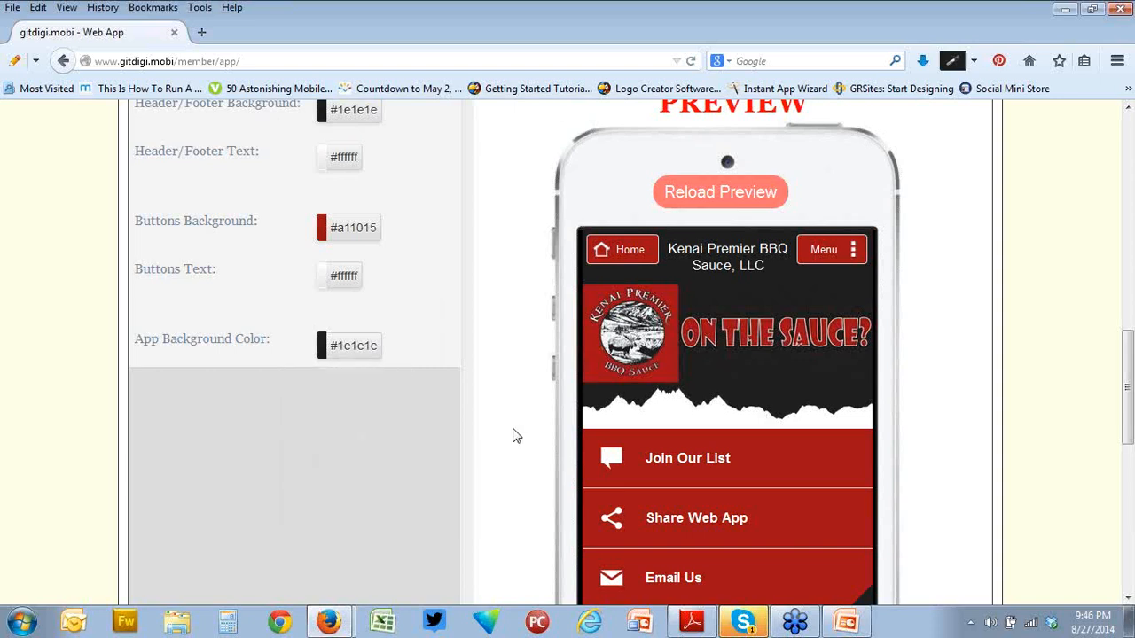
scroll(513, 435, "down", 4)
left_click_drag(861, 304, 868, 436)
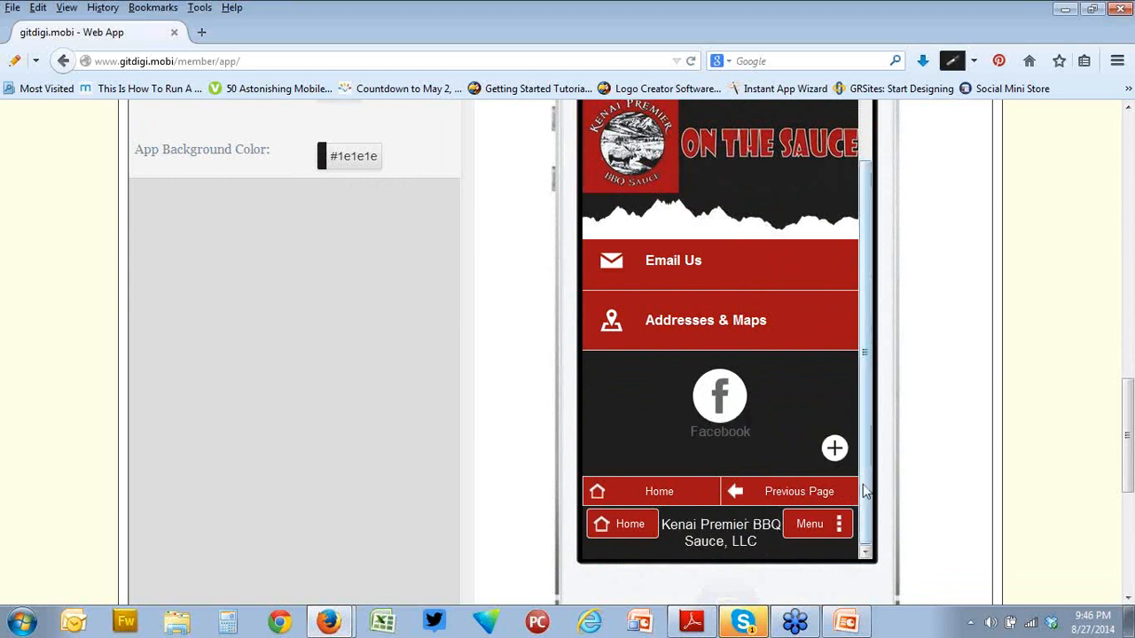
scroll(862, 447, "up", 1)
scroll(862, 447, "up", 2)
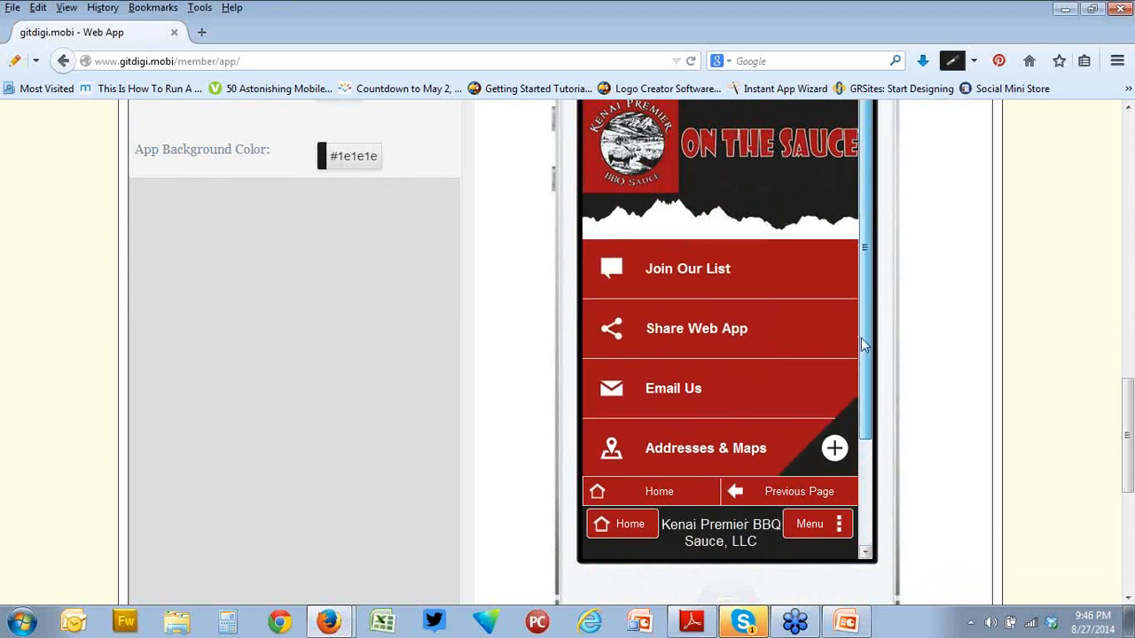
scroll(975, 244, "up", 2)
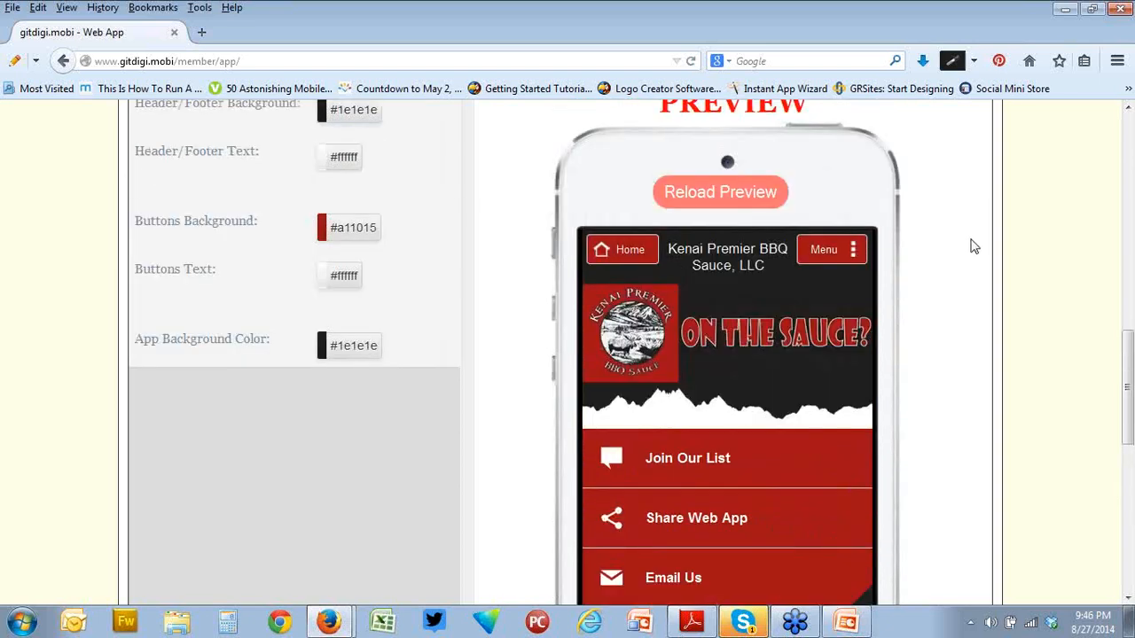
scroll(973, 246, "up", 1)
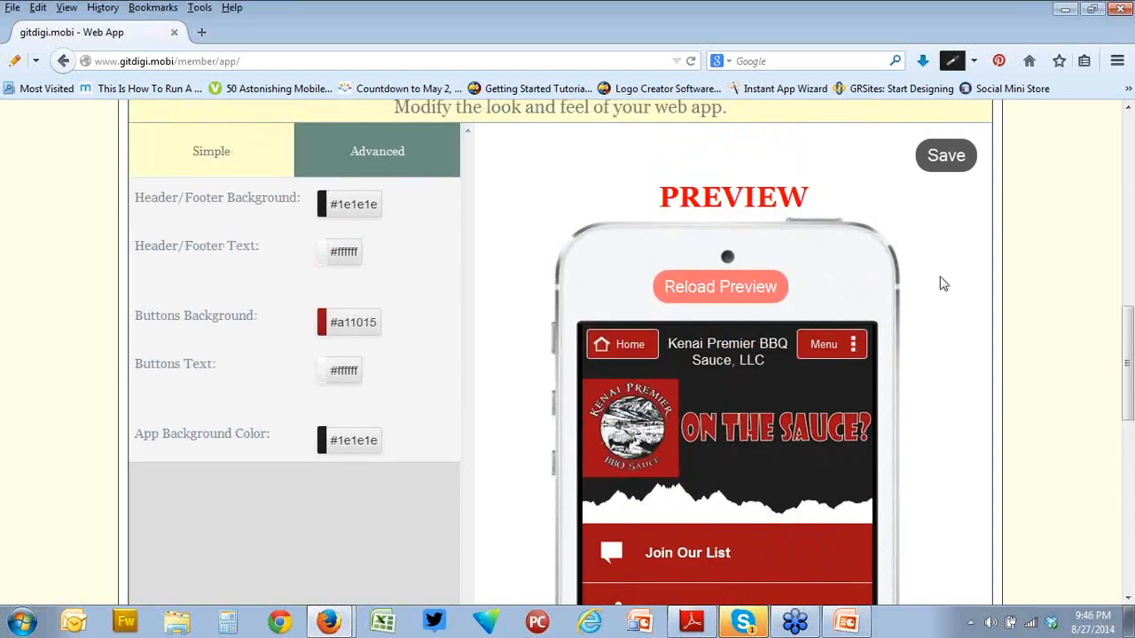
scroll(943, 284, "down", 2)
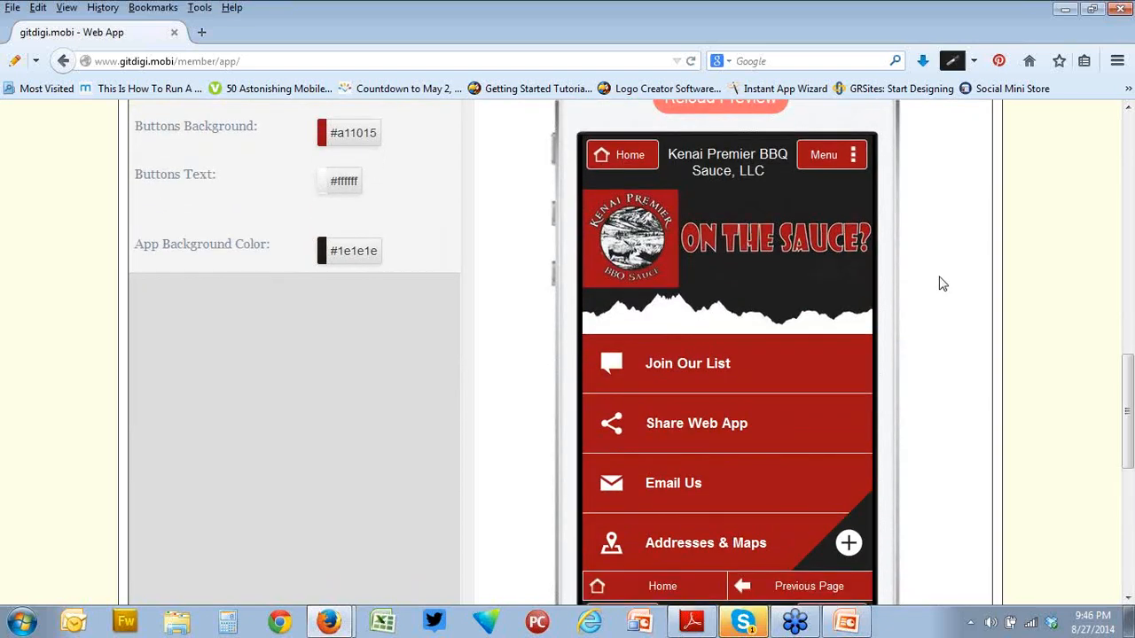
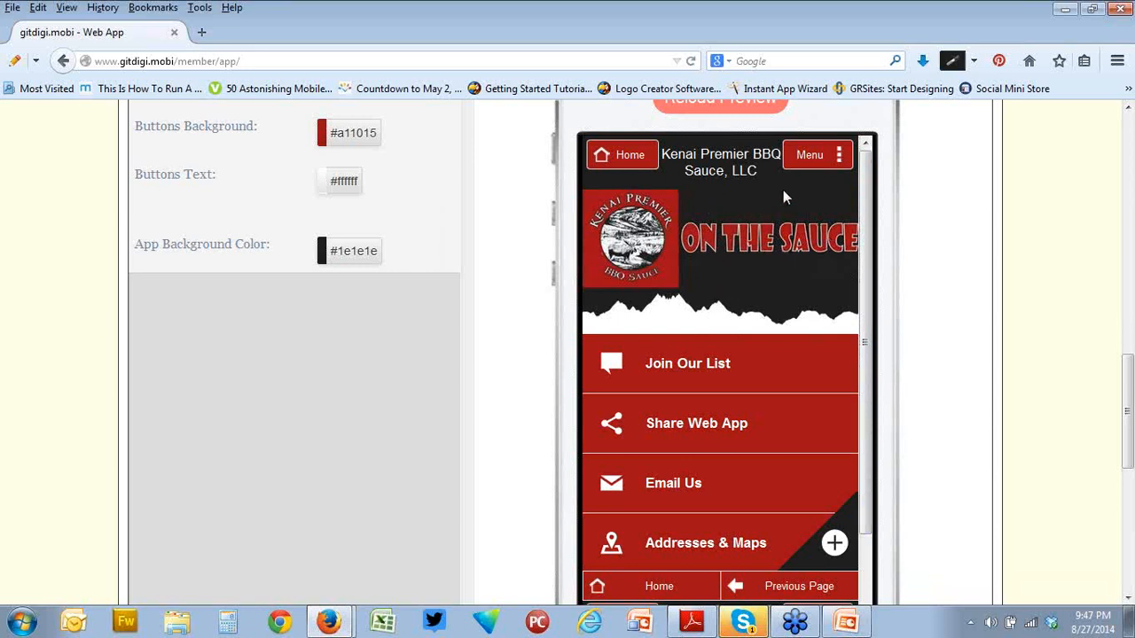
mouse_move(864, 295)
left_mouse_down()
mouse_move(867, 398)
mouse_move(884, 284)
left_mouse_up()
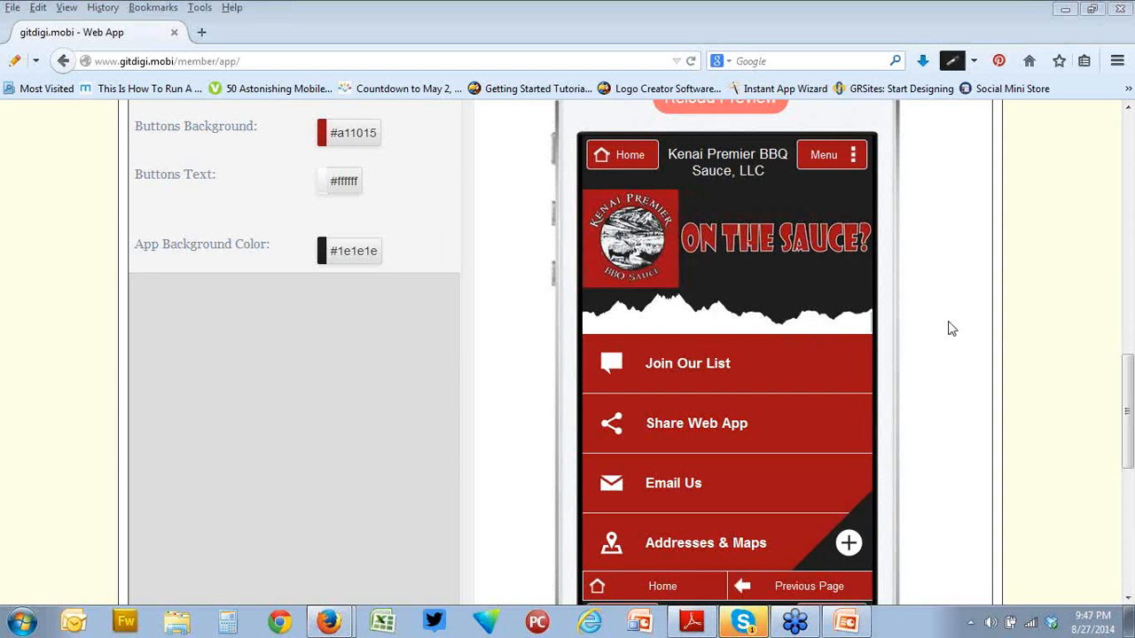
scroll(949, 328, "up", 5)
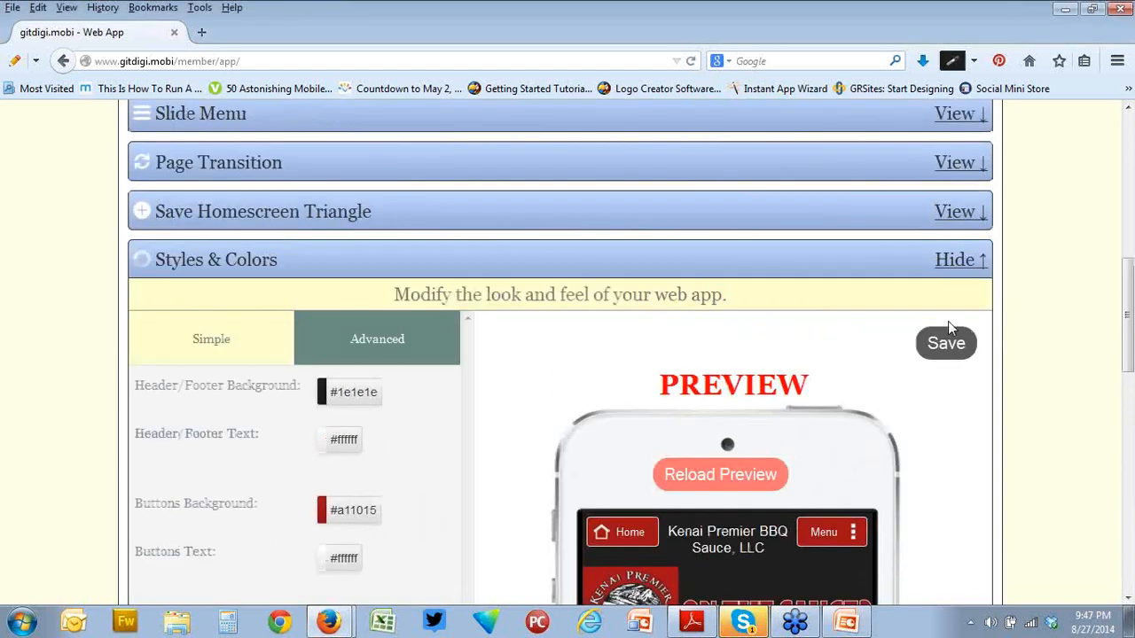
scroll(948, 321, "up", 7)
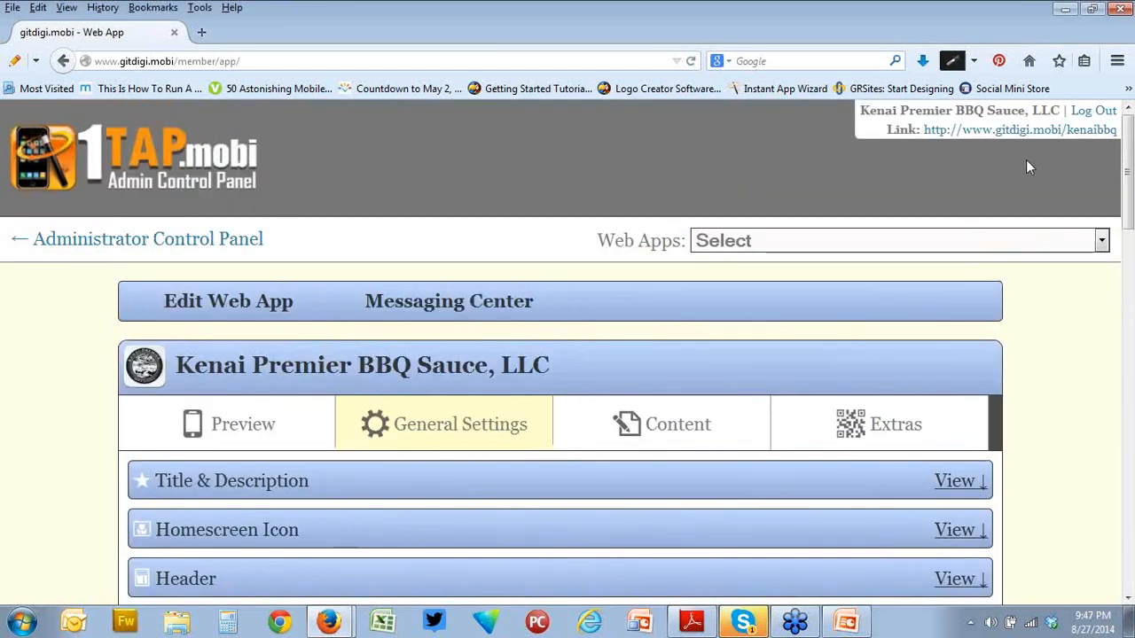
left_click_drag(927, 133, 1117, 129)
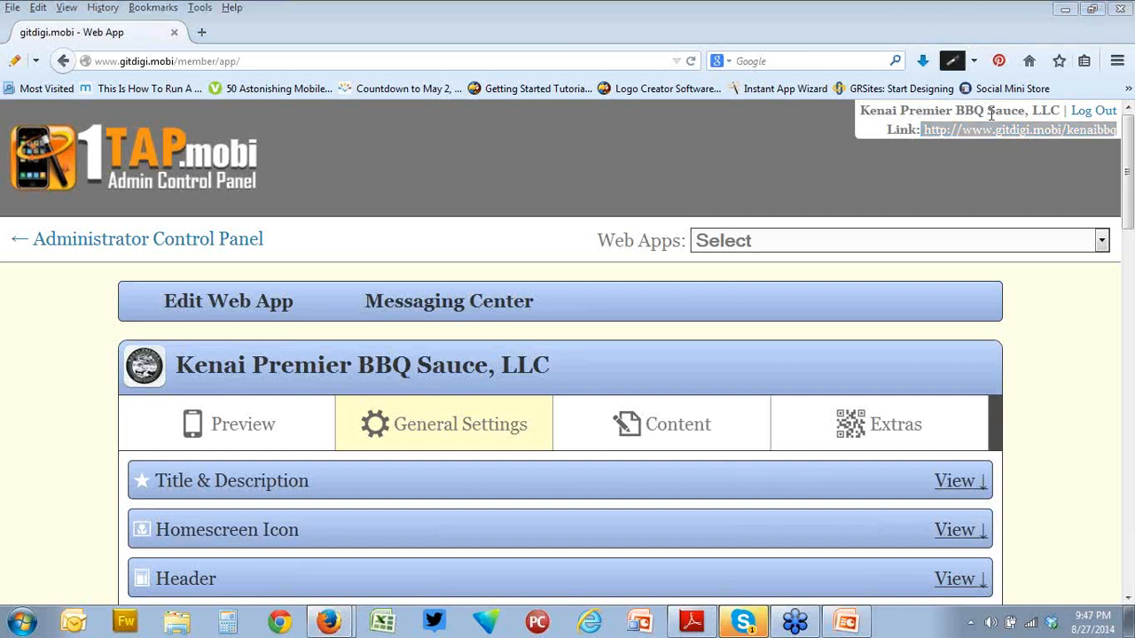
right_click(1068, 140)
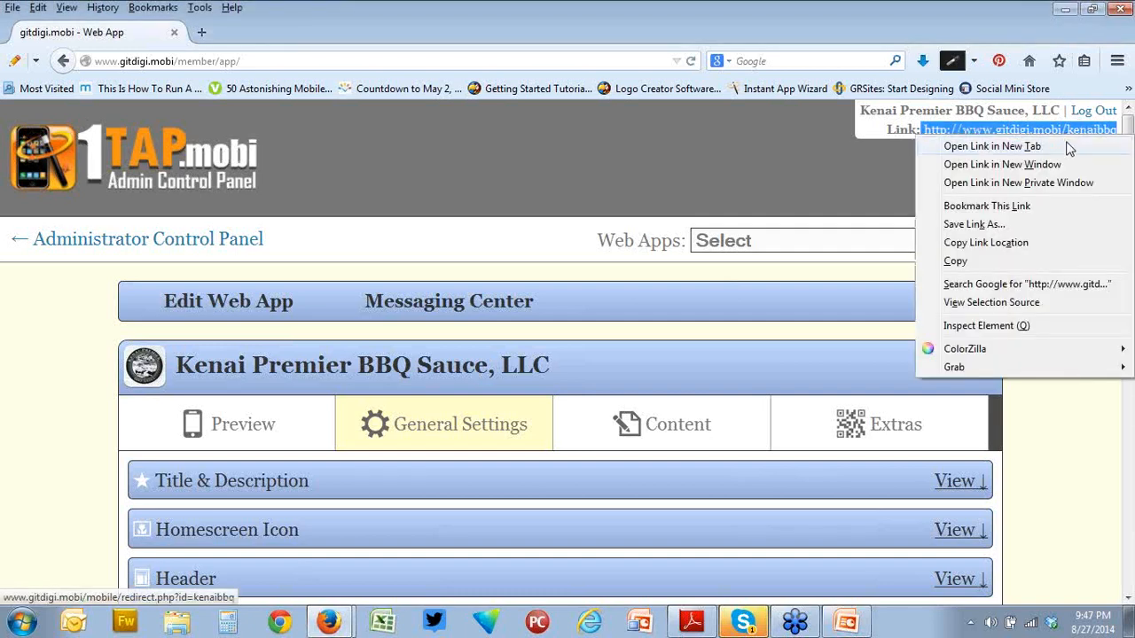
left_click(981, 260)
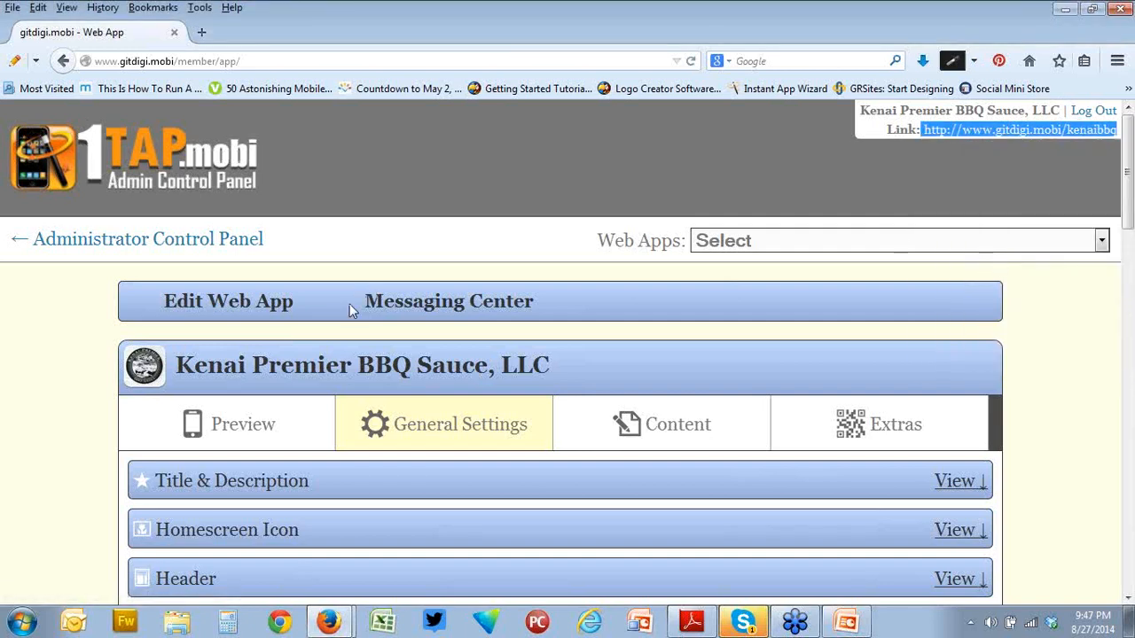
left_click(288, 459)
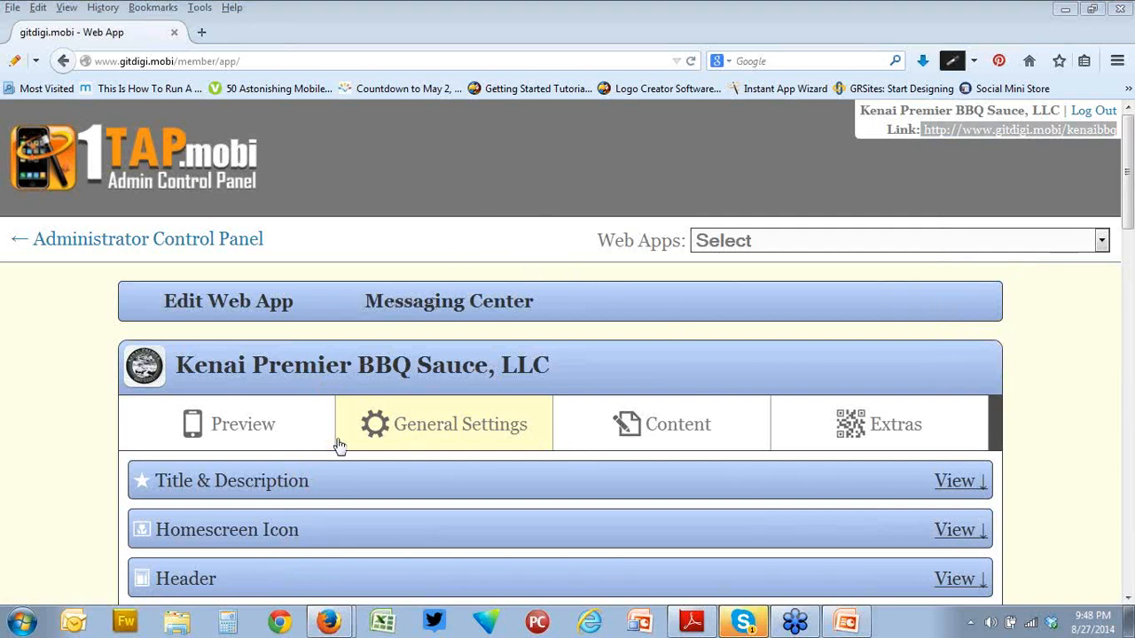
Open the web app's full preview and check the colors of its home screen.
left_click(235, 430)
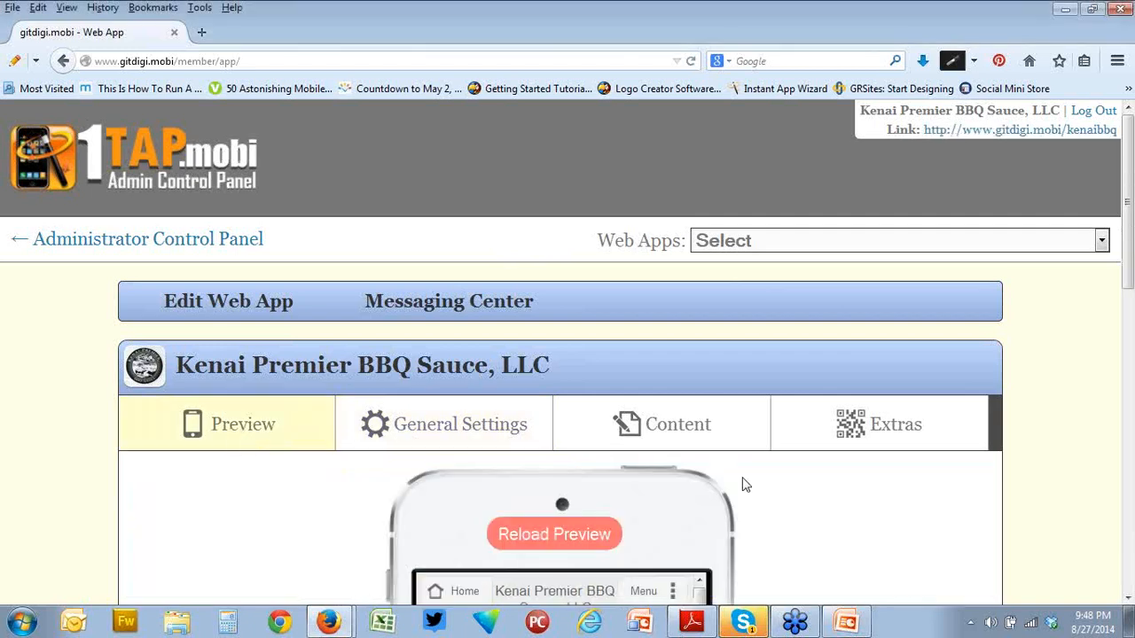
scroll(776, 494, "down", 5)
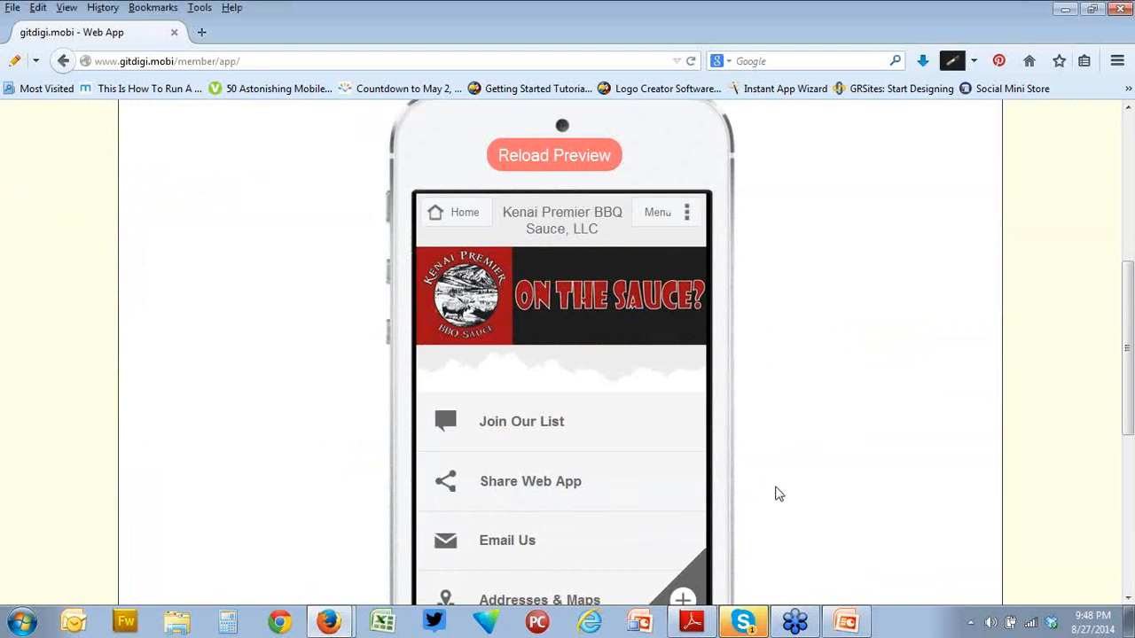
scroll(776, 494, "down", 2)
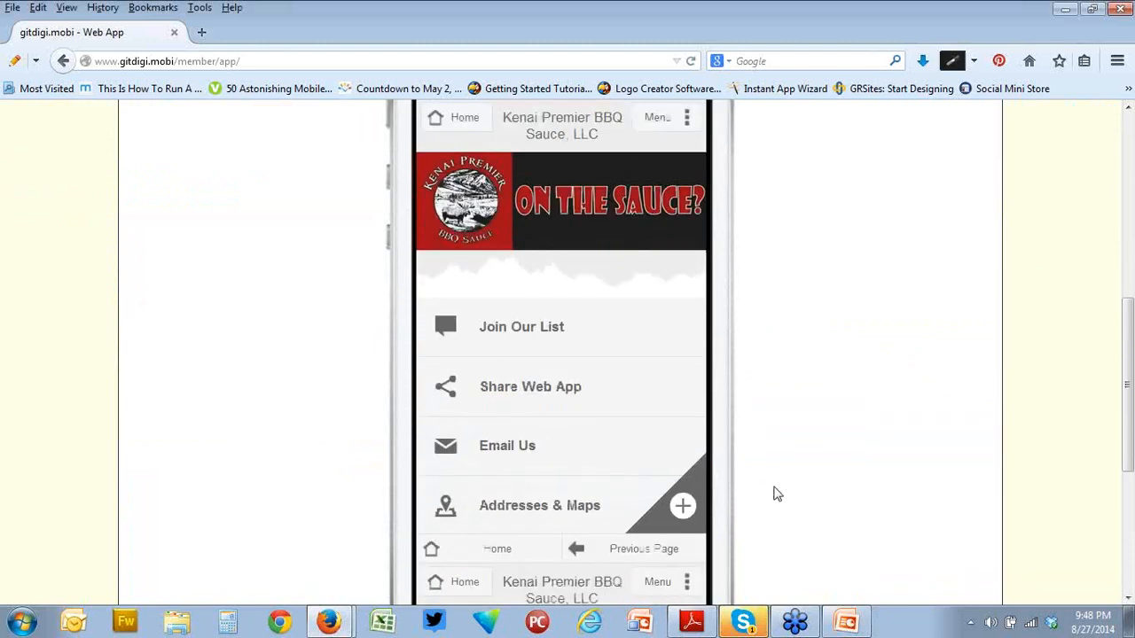
scroll(777, 494, "up", 3)
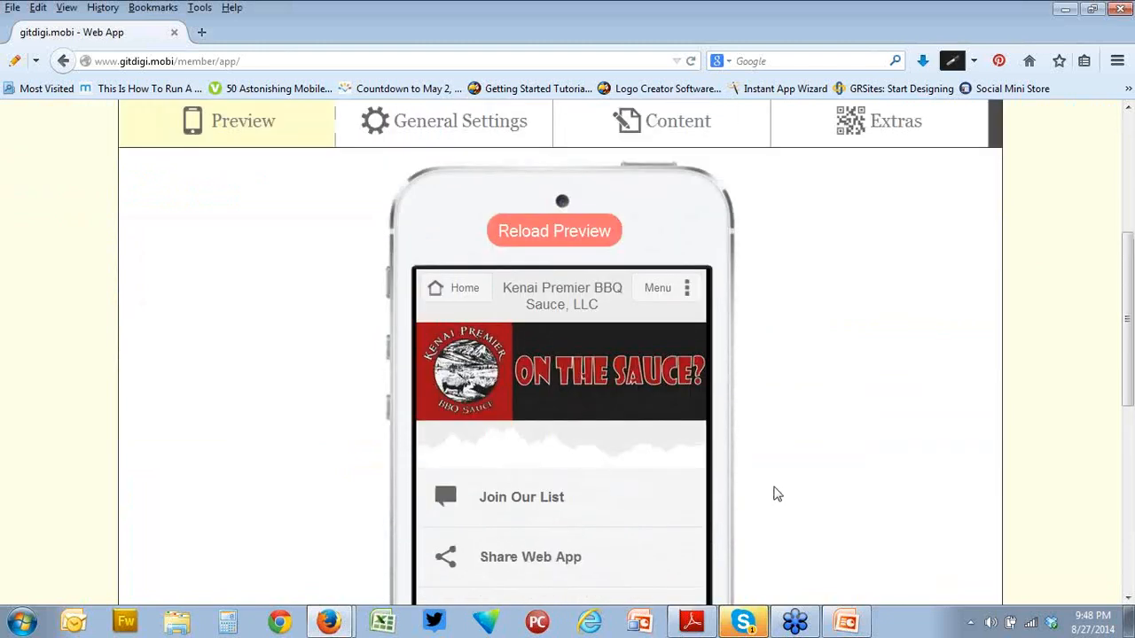
Return to the general settings and save the Styles & Colors changes.
left_click(497, 151)
scroll(536, 390, "down", 4)
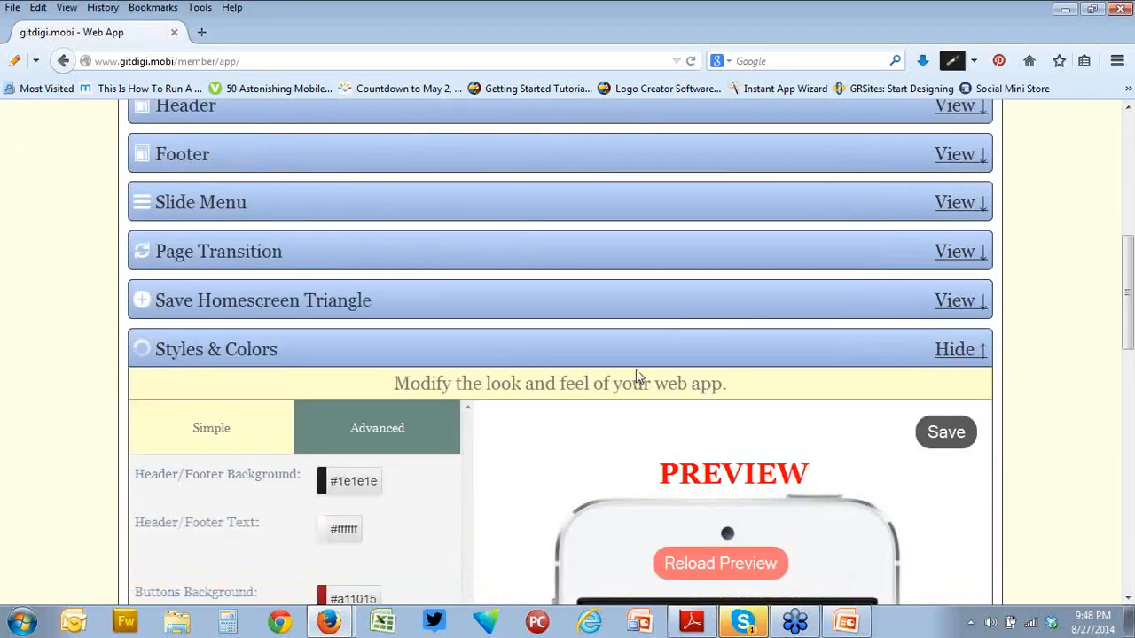
scroll(660, 399, "up", 2)
left_click(943, 538)
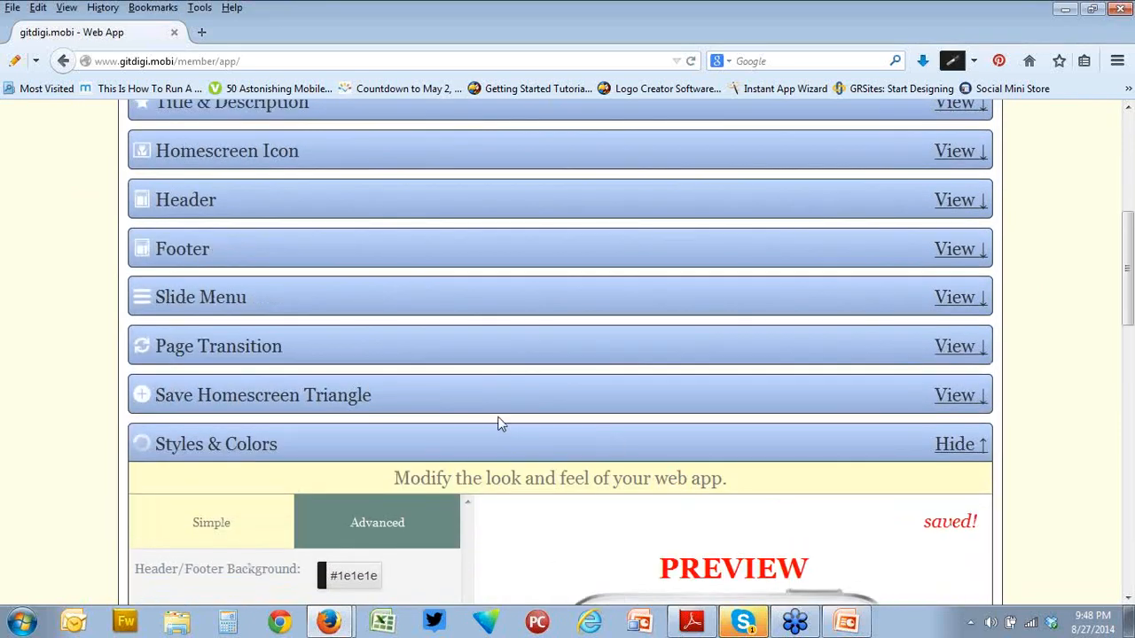
scroll(499, 424, "down", 4)
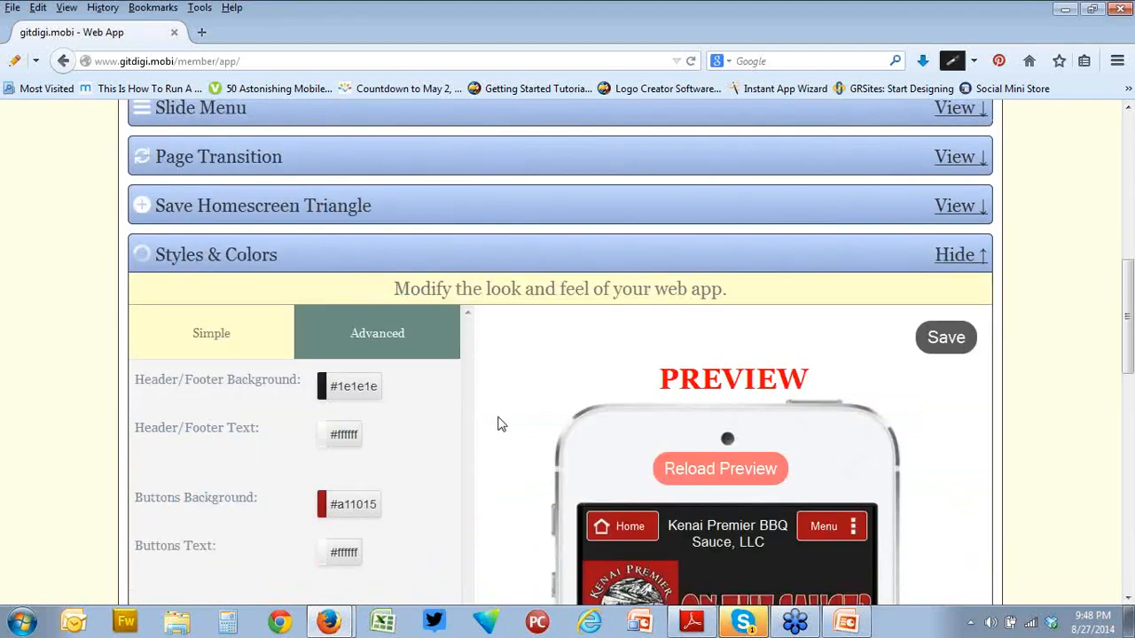
Reload the full app preview and check the home screen's new colors from header to footer.
scroll(499, 424, "up", 10)
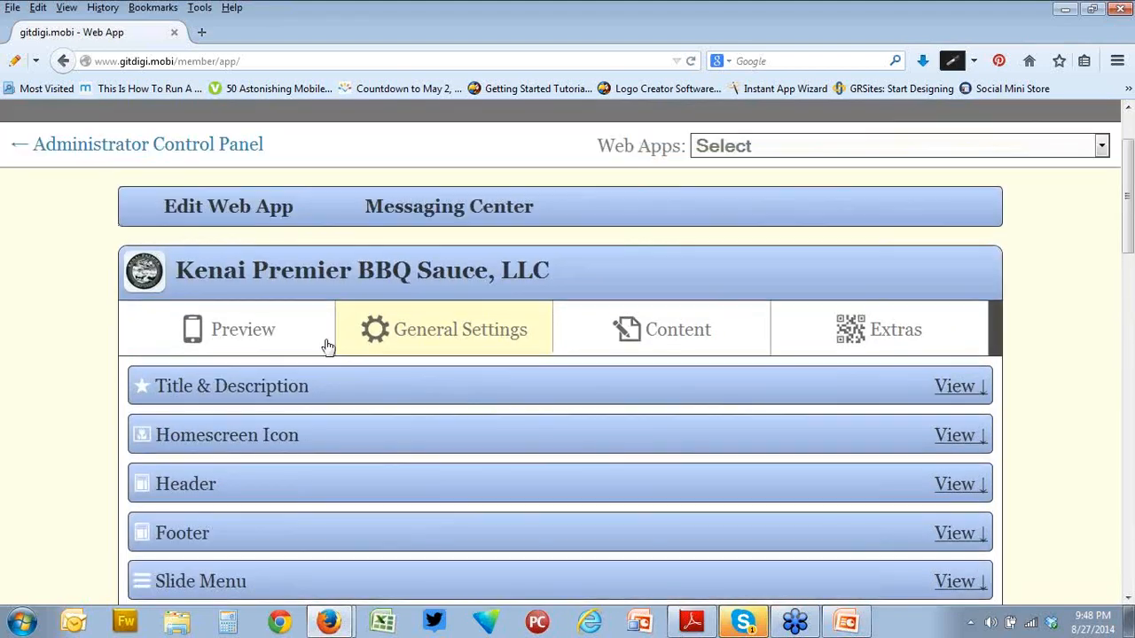
left_click(248, 347)
scroll(547, 354, "down", 4)
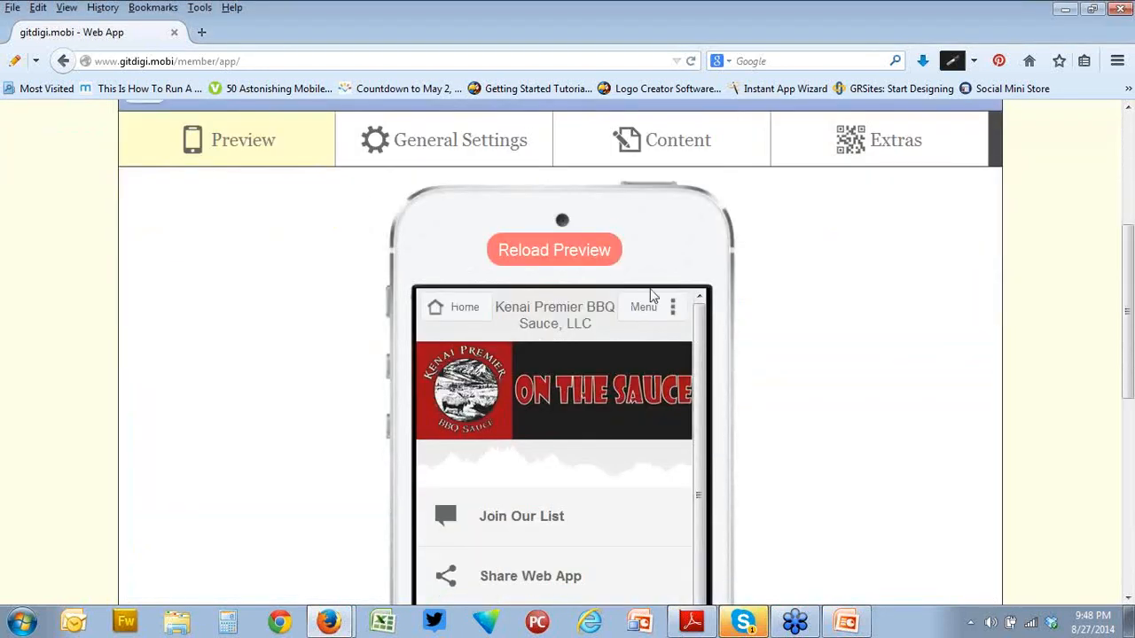
left_click(577, 255)
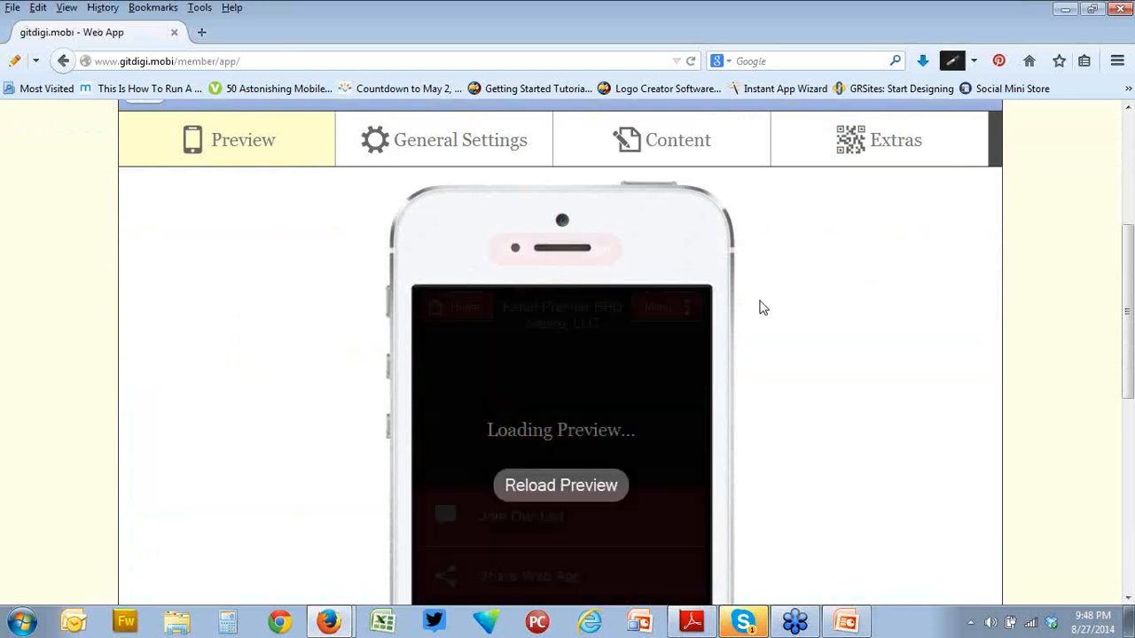
scroll(760, 307, "down", 5)
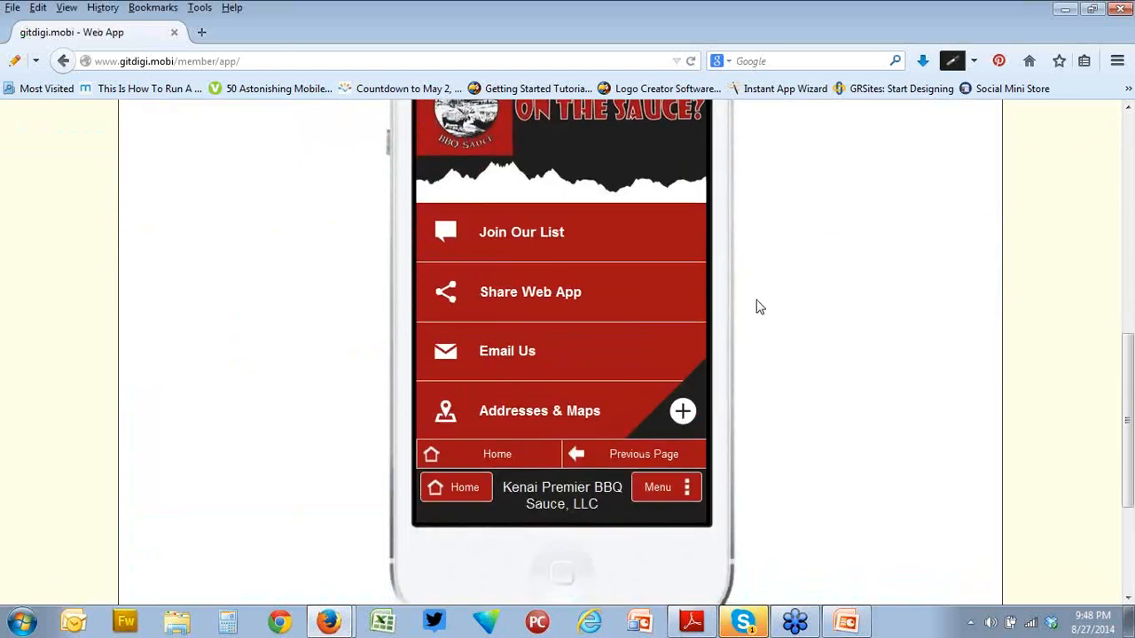
scroll(758, 308, "up", 2)
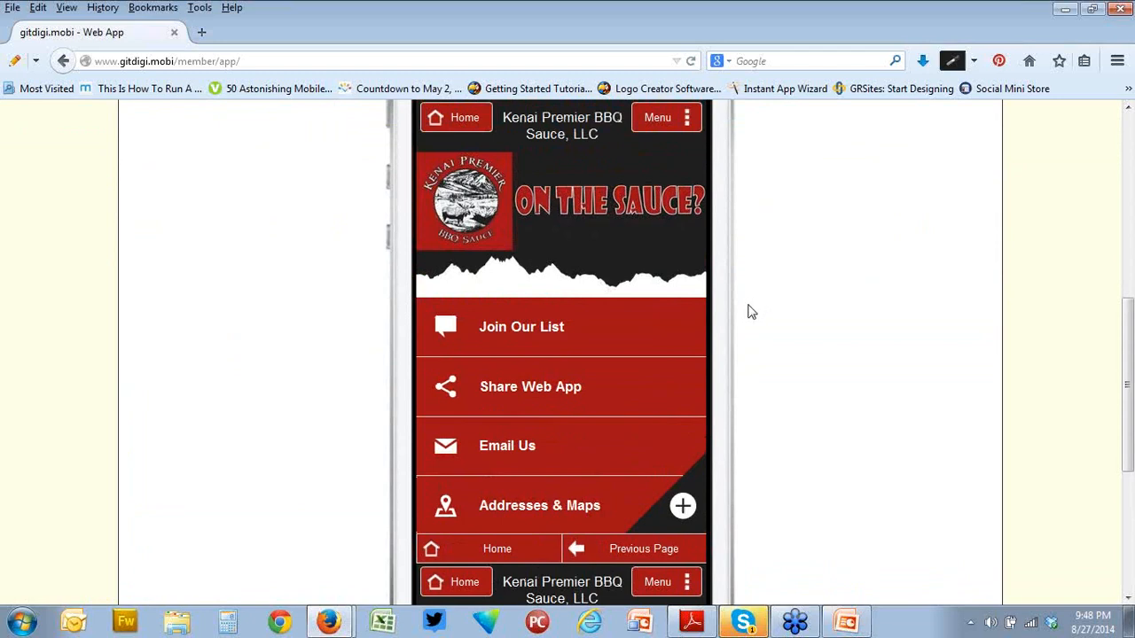
scroll(737, 329, "up", 4)
scroll(736, 329, "up", 4)
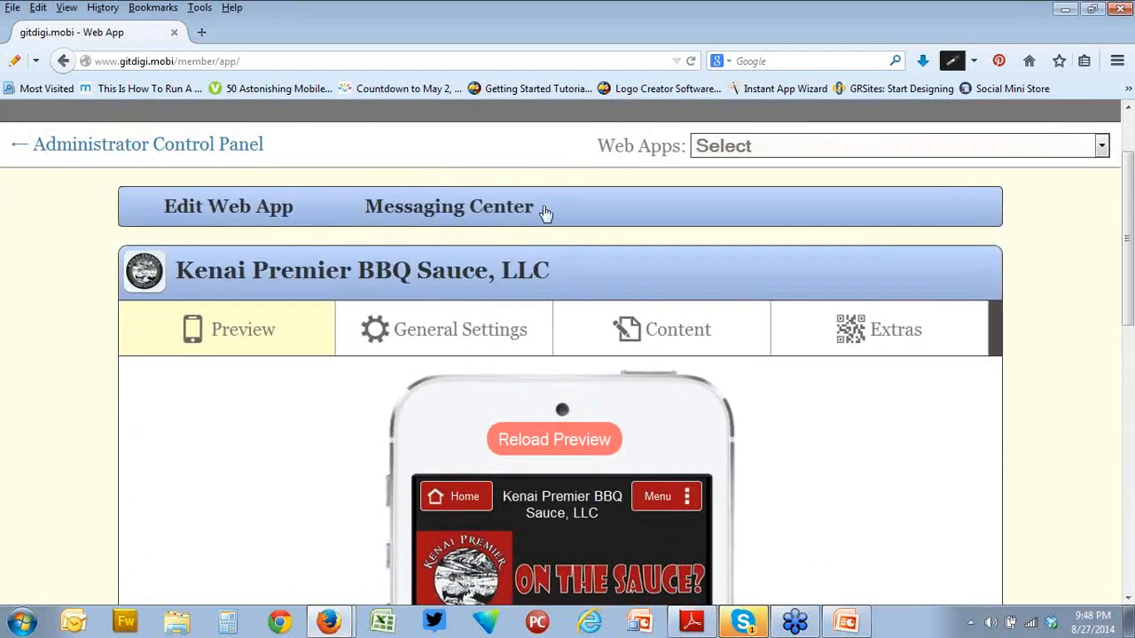
left_click(128, 146)
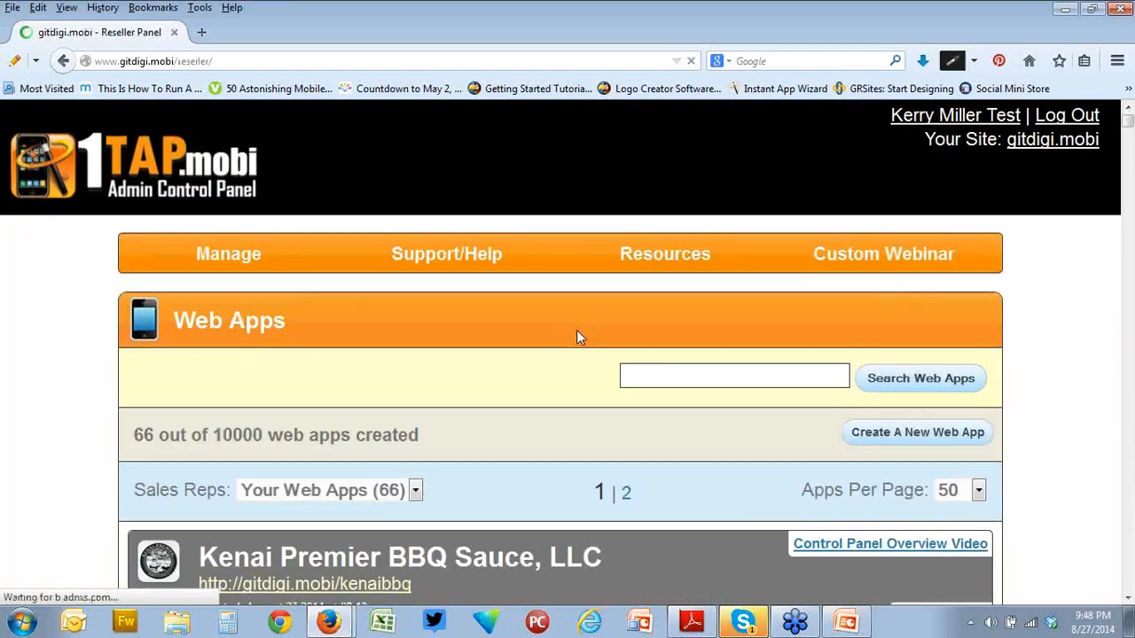
scroll(576, 336, "down", 5)
left_click_drag(521, 406, 197, 411)
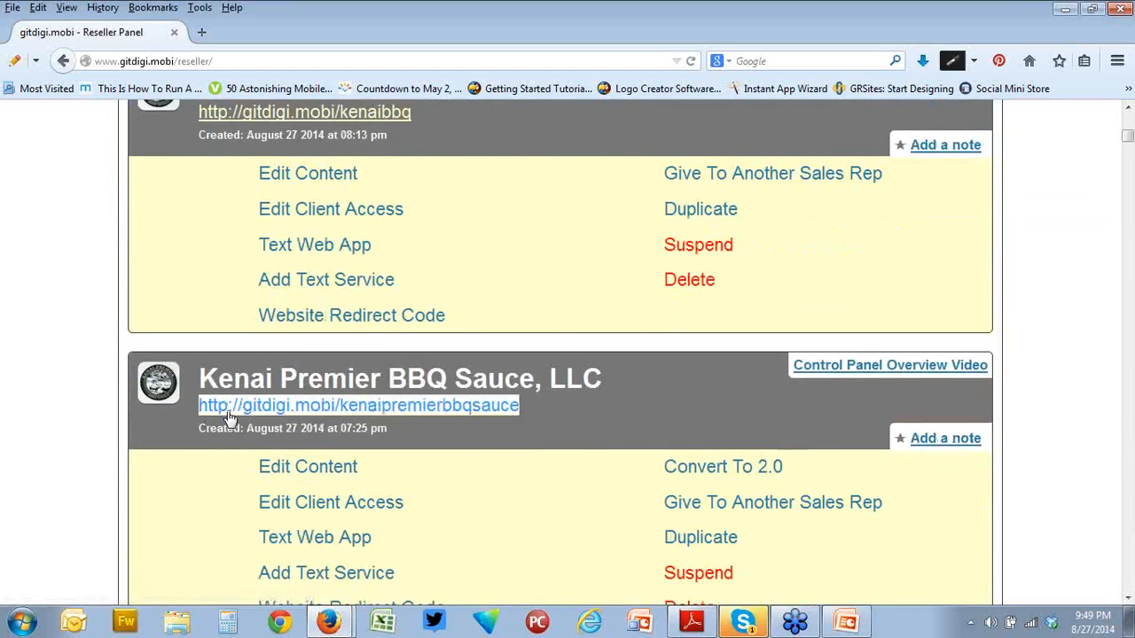
right_click(229, 413)
left_click(302, 289)
left_click(941, 352)
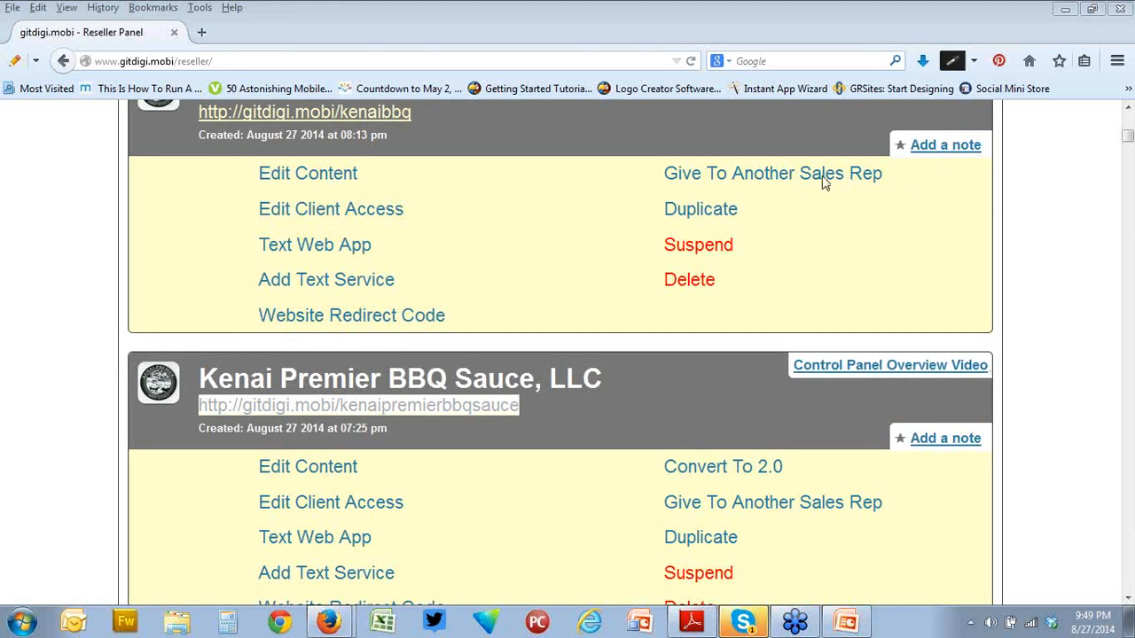
left_click(1053, 176)
Reopen the kenaibbq web app's content for editing and bring its phone preview into view.
scroll(1053, 177, "up", 2)
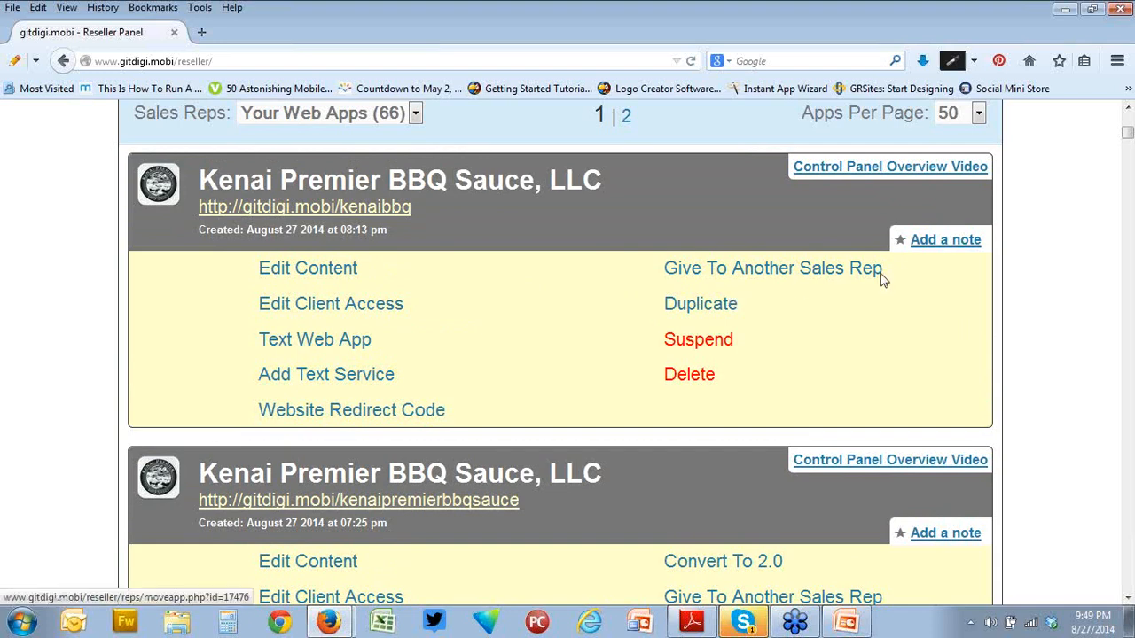
left_click(321, 269)
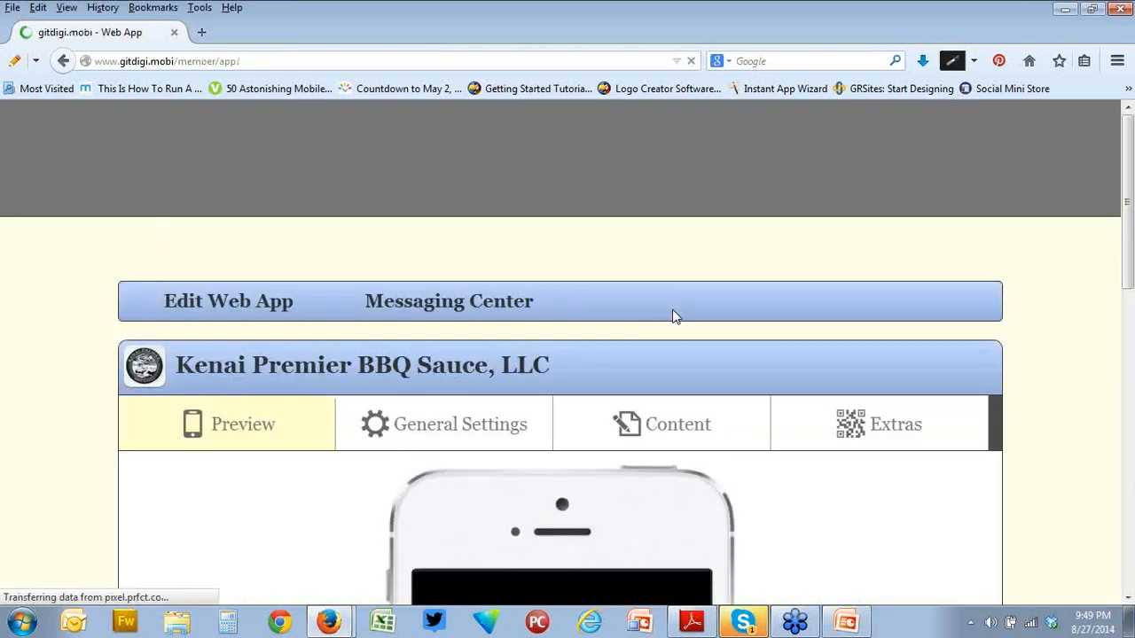
scroll(770, 344, "down", 4)
scroll(771, 346, "down", 3)
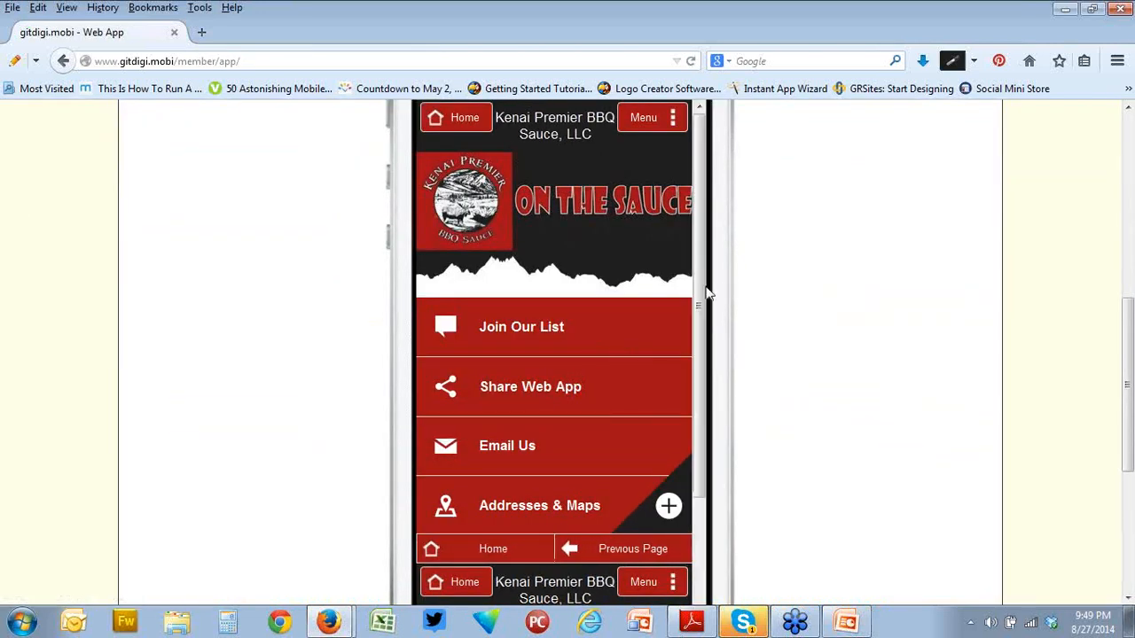
Examine the home screen in the phone preview, from the first button down to the Facebook icon, and return to its start.
left_click_drag(699, 211, 700, 333)
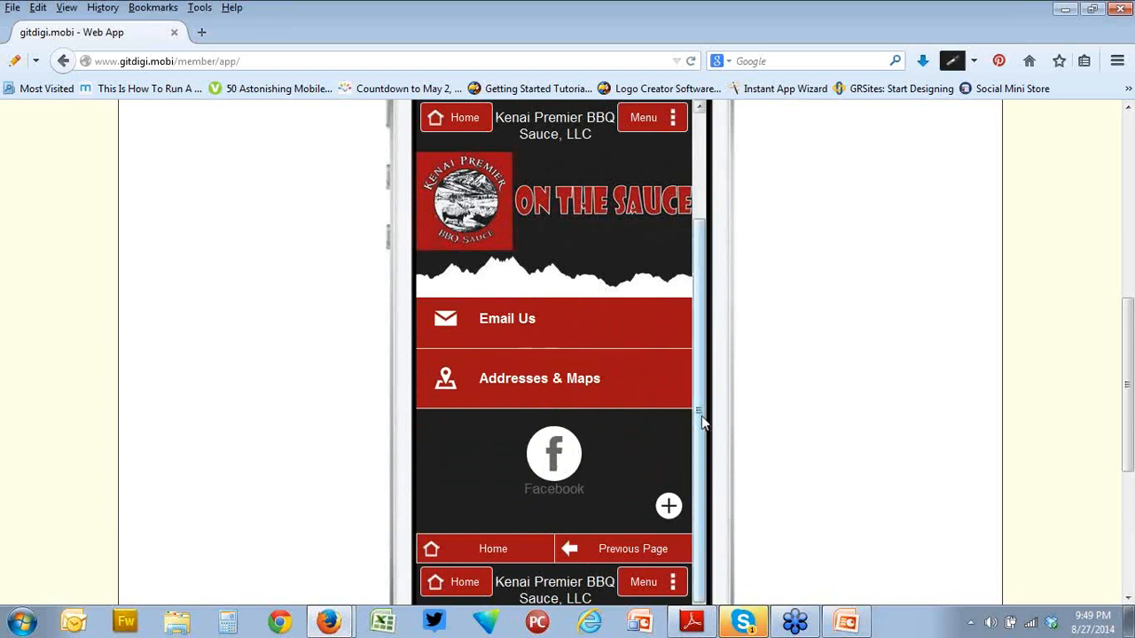
left_click_drag(698, 413, 698, 283)
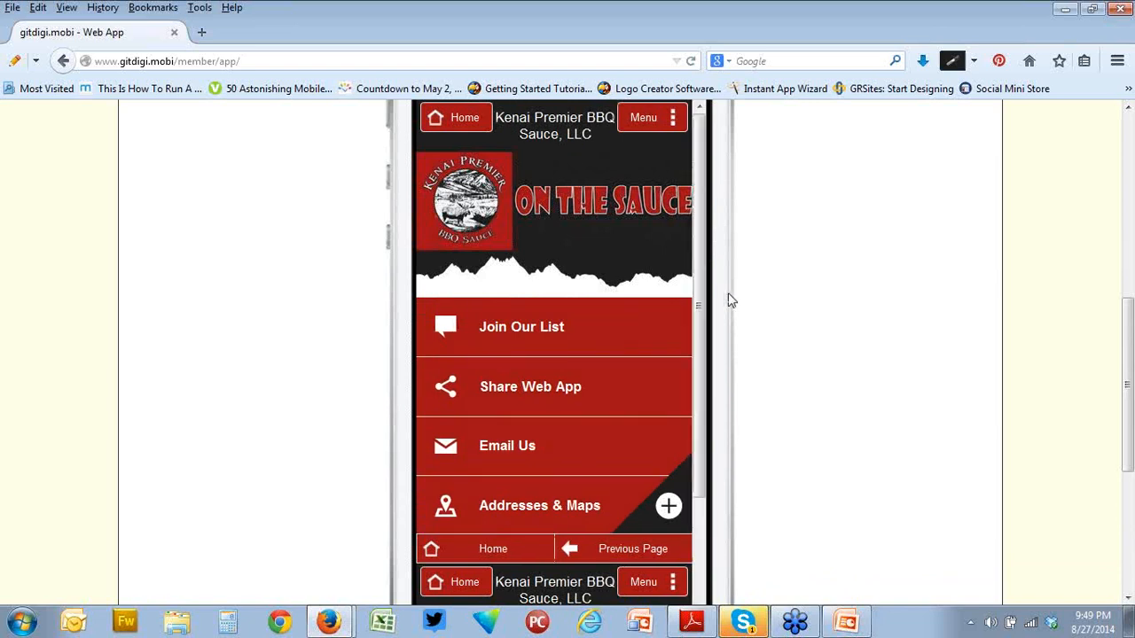
mouse_move(700, 304)
left_mouse_down()
mouse_move(703, 404)
mouse_move(702, 284)
left_mouse_up()
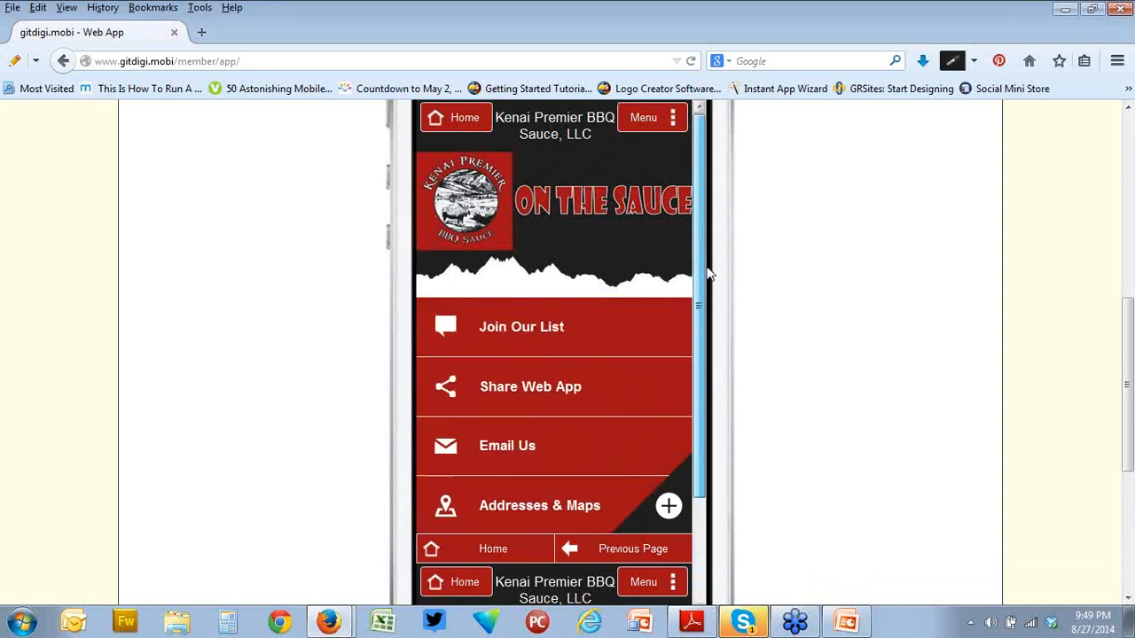
scroll(774, 304, "down", 2)
scroll(772, 307, "up", 4)
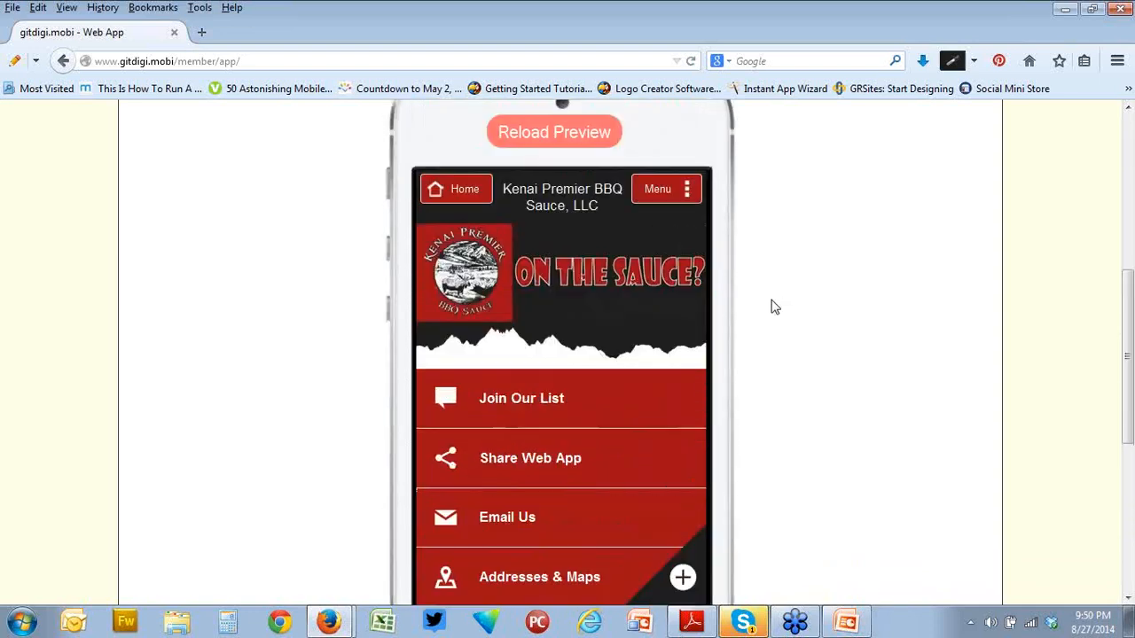
scroll(768, 301, "down", 1)
scroll(768, 303, "down", 1)
mouse_move(701, 299)
left_mouse_down()
mouse_move(704, 405)
mouse_move(703, 286)
left_mouse_up()
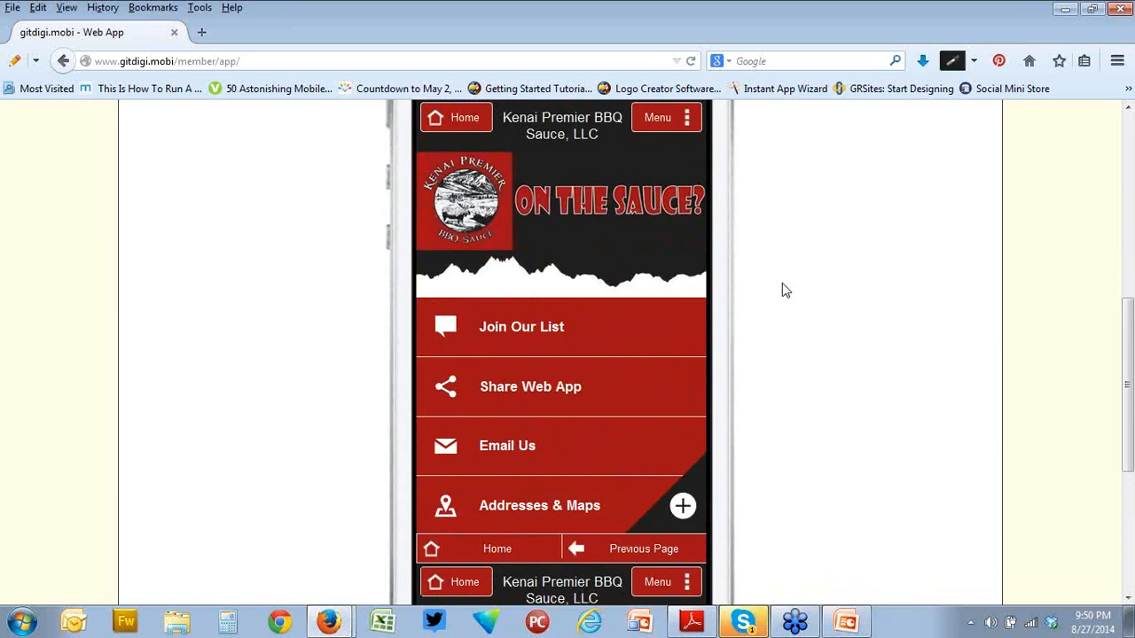
Recheck the phone preview from its header and banner through the menu buttons to the Facebook icon, ending back at Join Our List.
mouse_move(678, 290)
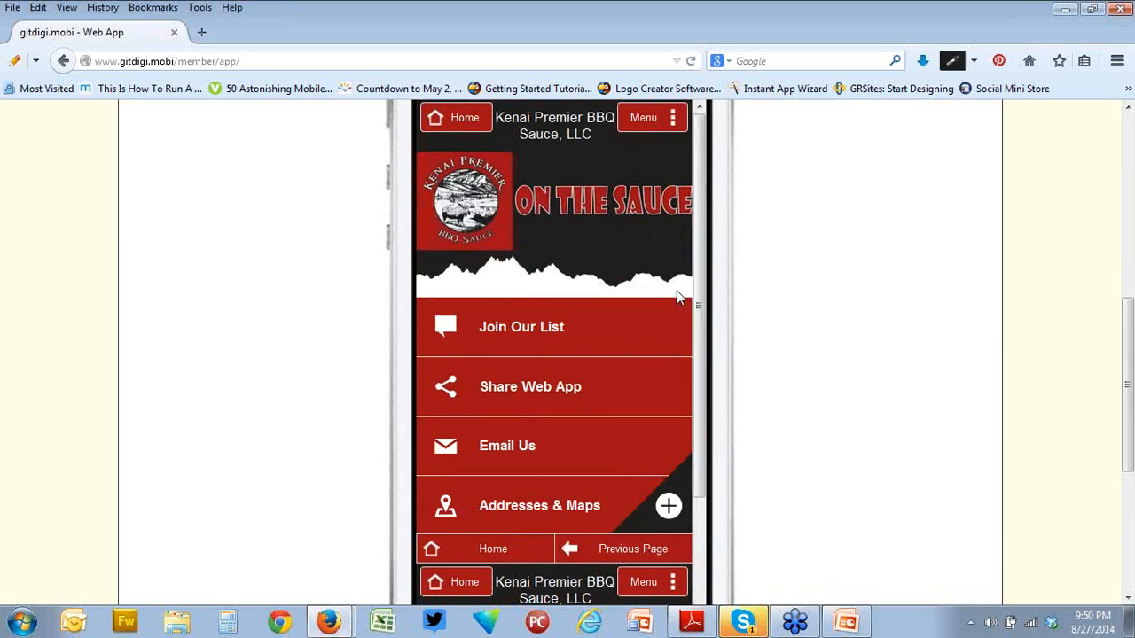
mouse_move(702, 270)
left_mouse_down()
mouse_move(706, 344)
mouse_move(705, 252)
left_mouse_up()
scroll(732, 349, "up", 2)
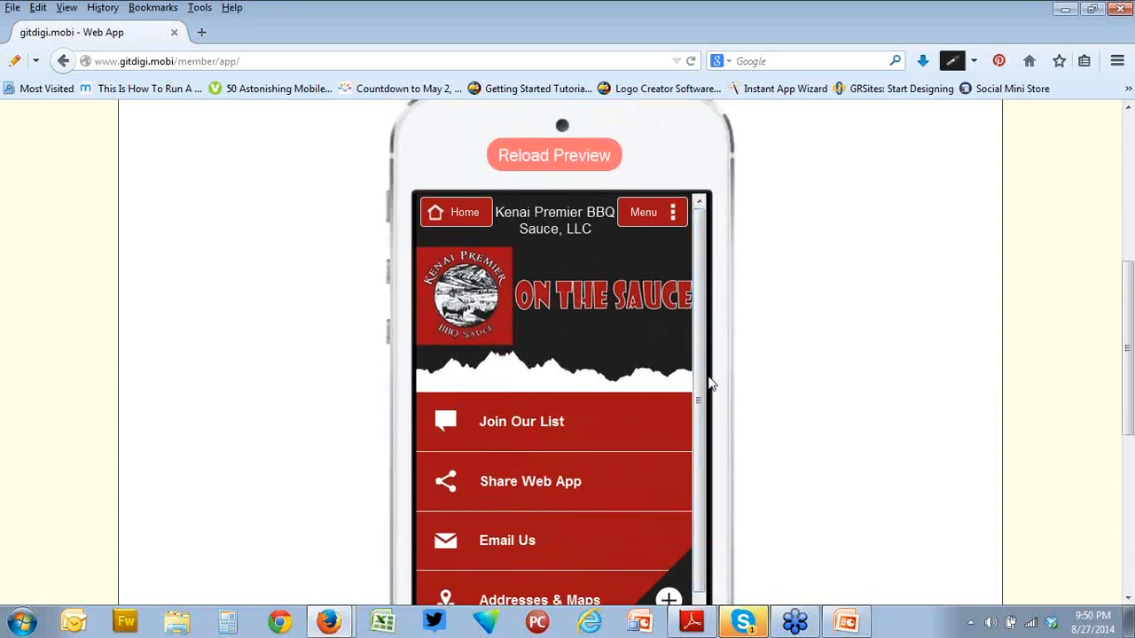
scroll(766, 365, "down", 4)
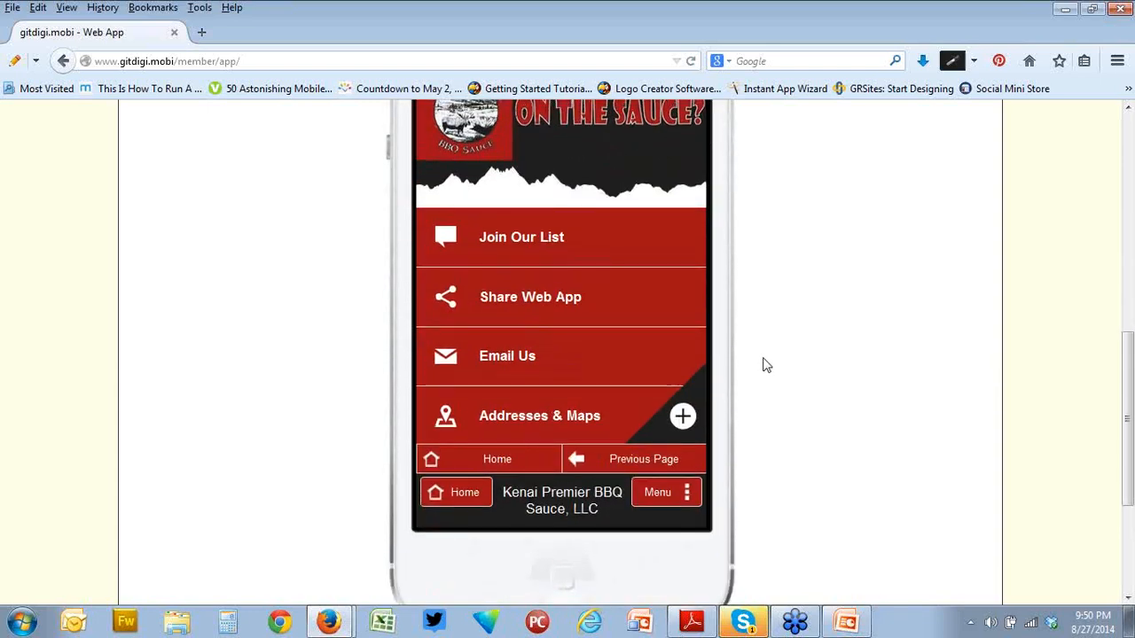
scroll(763, 362, "up", 4)
scroll(698, 423, "down", 1)
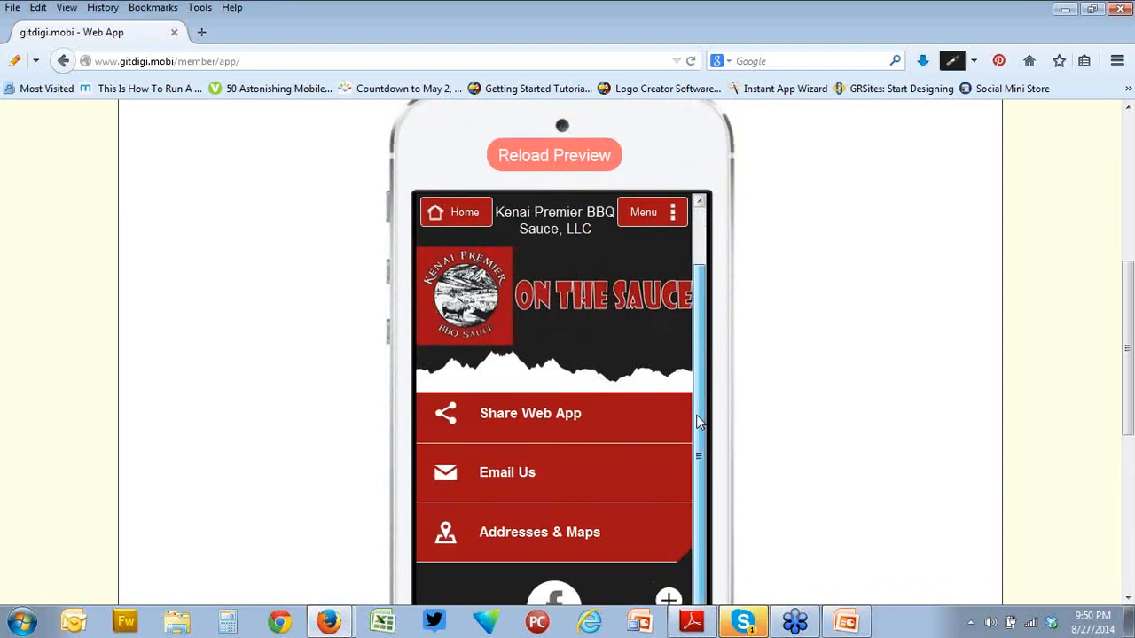
scroll(750, 414, "down", 2)
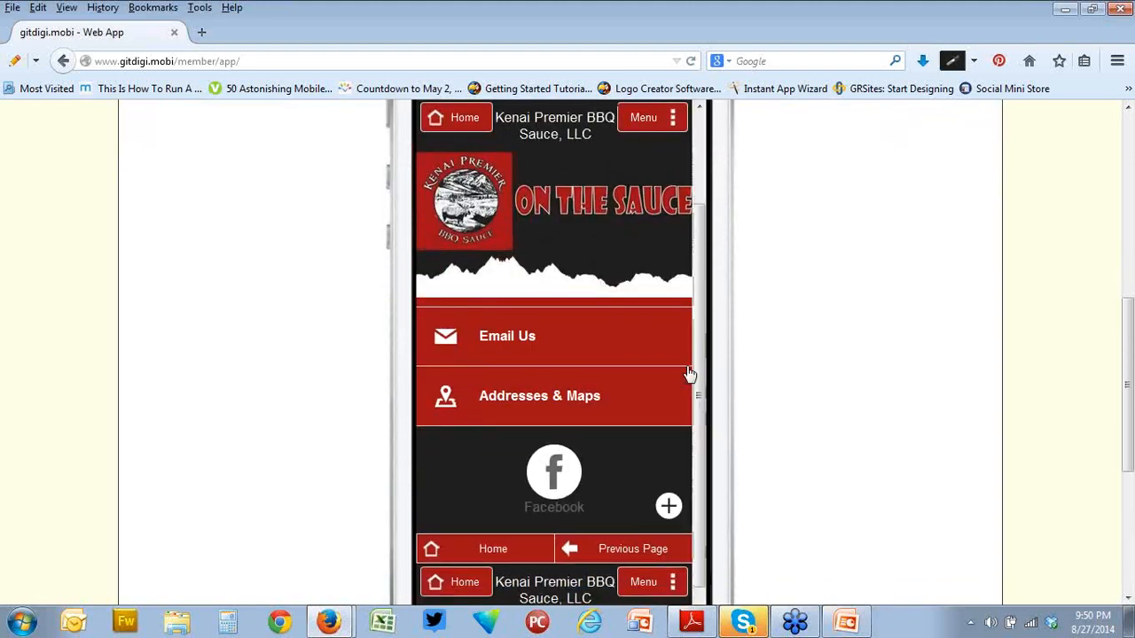
left_click_drag(700, 356, 699, 278)
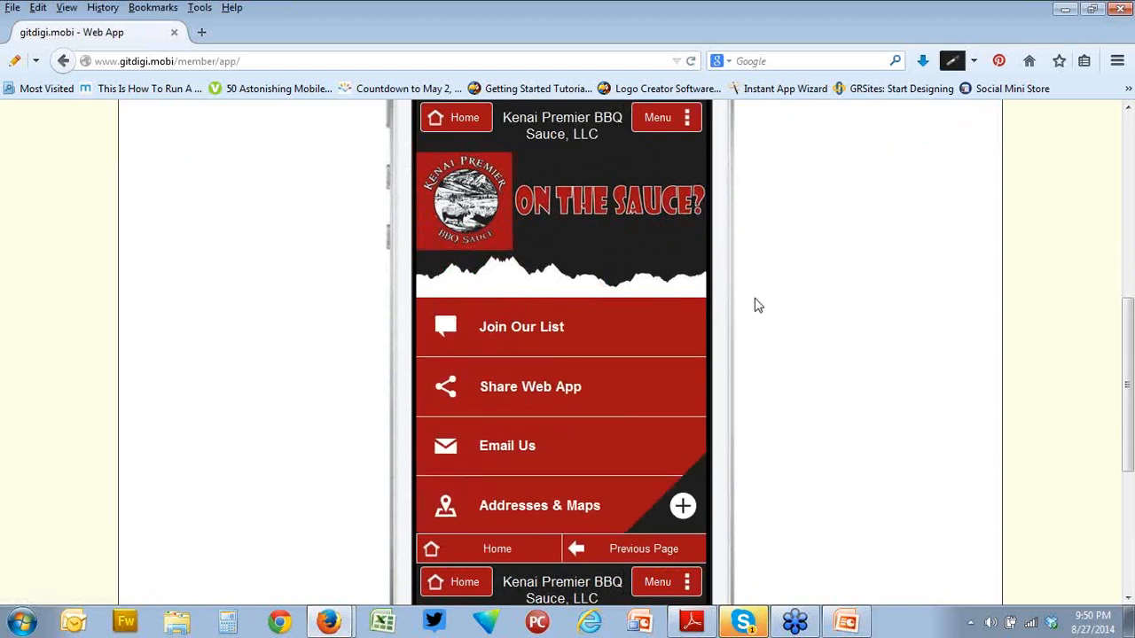
scroll(758, 306, "up", 2)
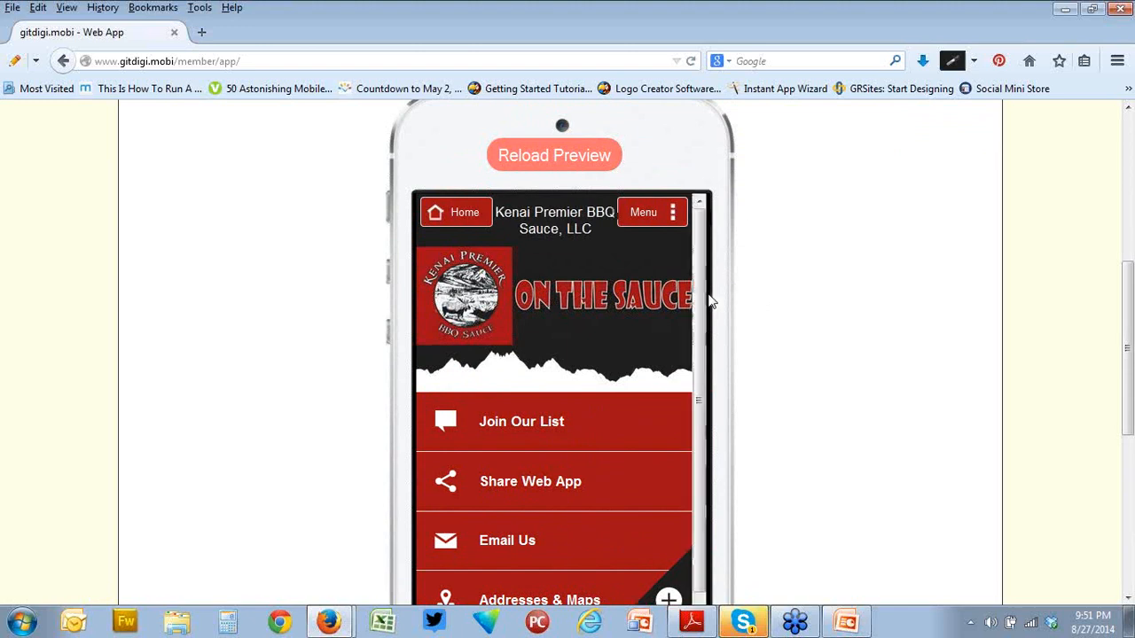
scroll(656, 366, "down", 2)
scroll(656, 366, "up", 2)
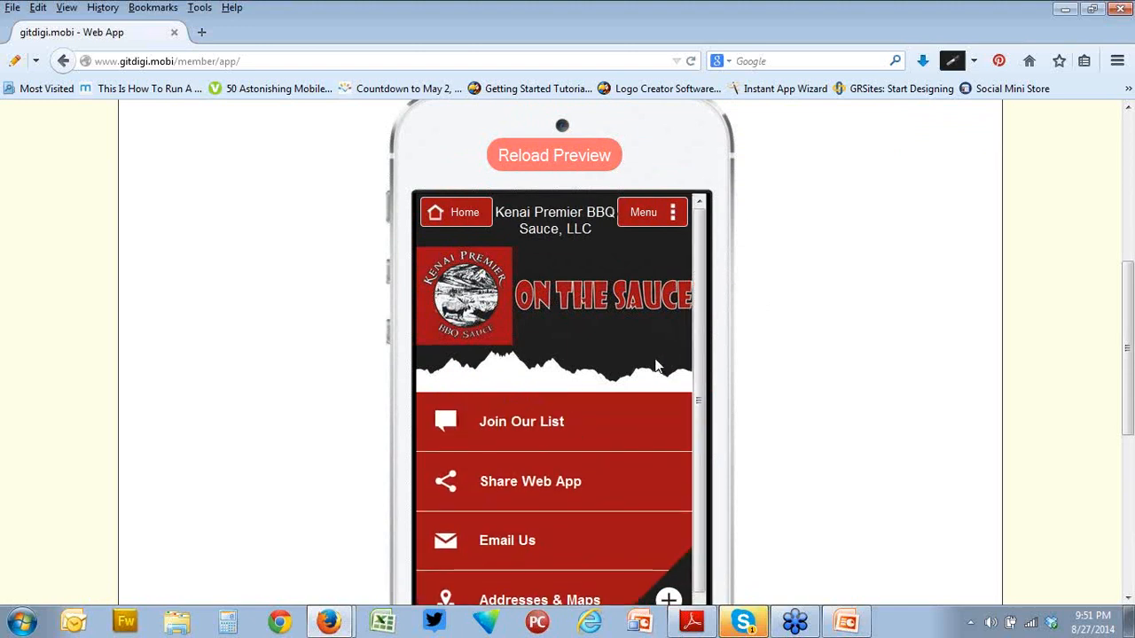
scroll(784, 320, "down", 2)
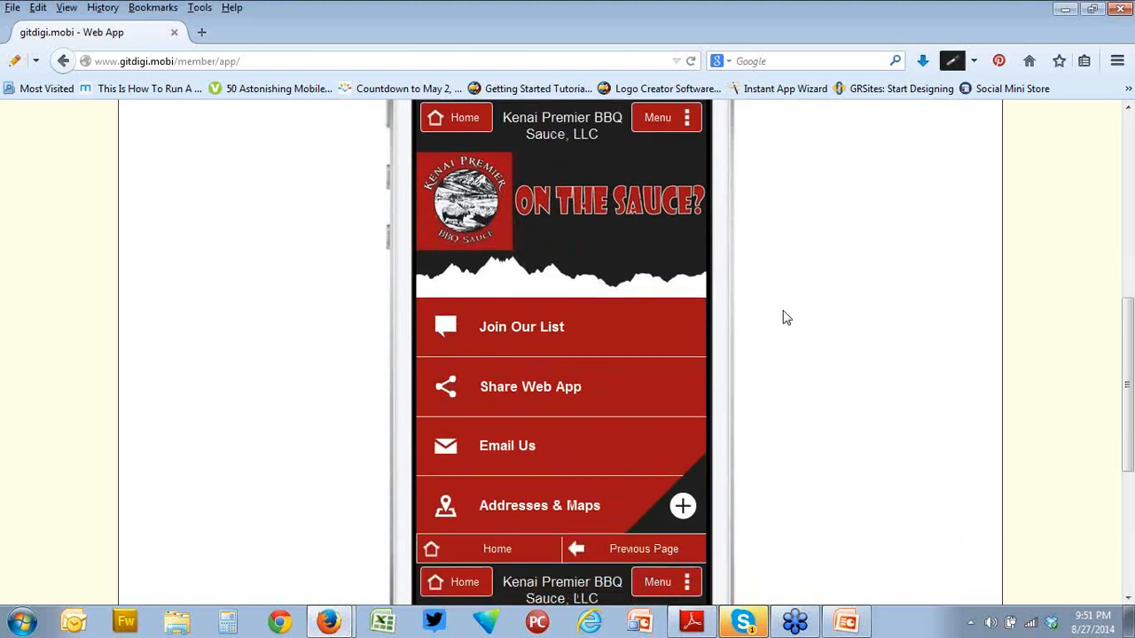
left_click_drag(701, 291, 701, 218)
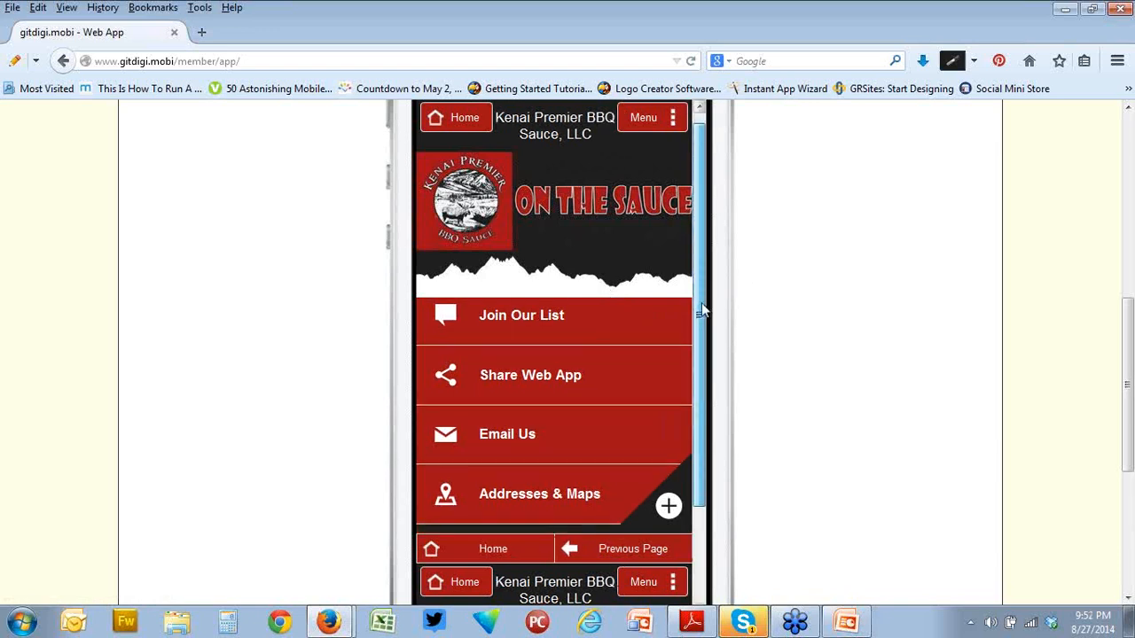
left_click_drag(701, 304, 712, 240)
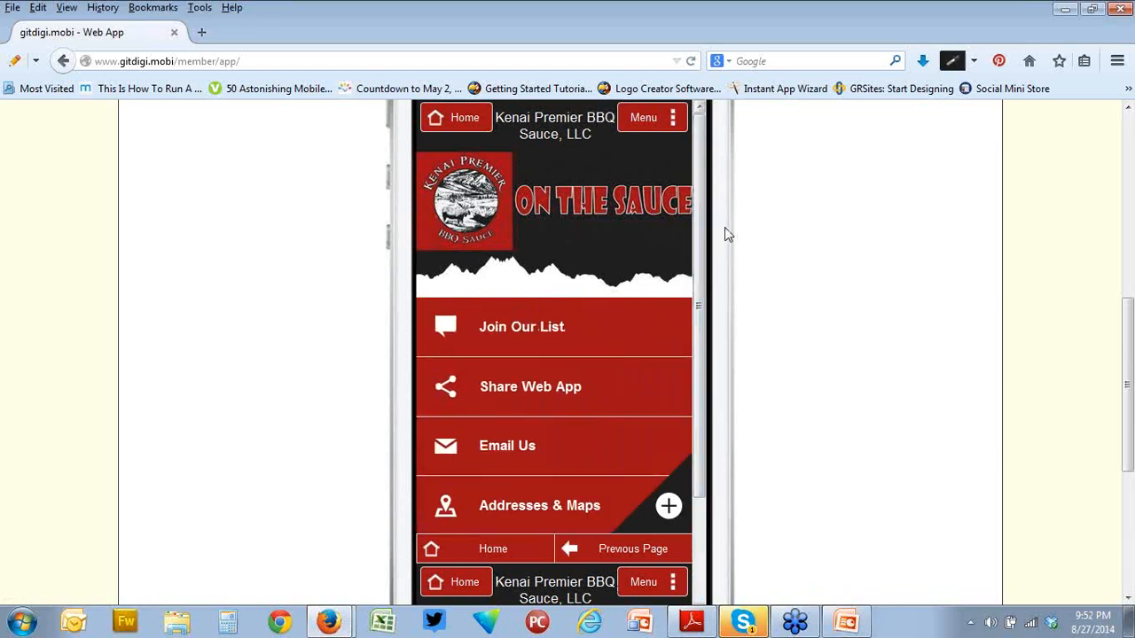
mouse_move(702, 238)
left_mouse_down()
mouse_move(699, 368)
mouse_move(698, 222)
left_mouse_up()
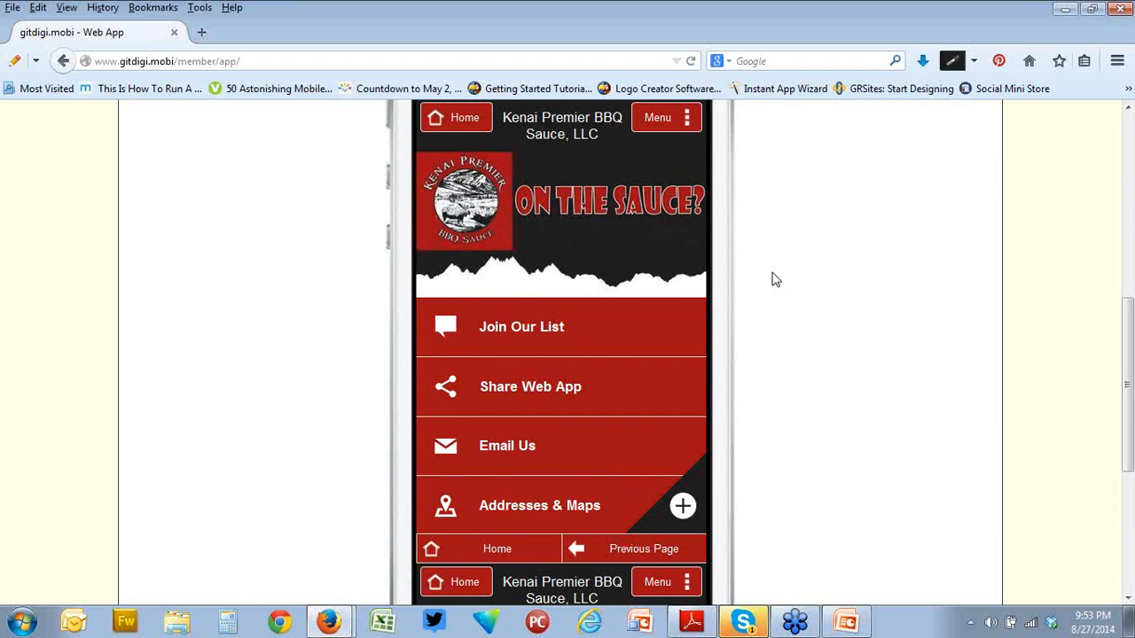
scroll(699, 317, "down", 3)
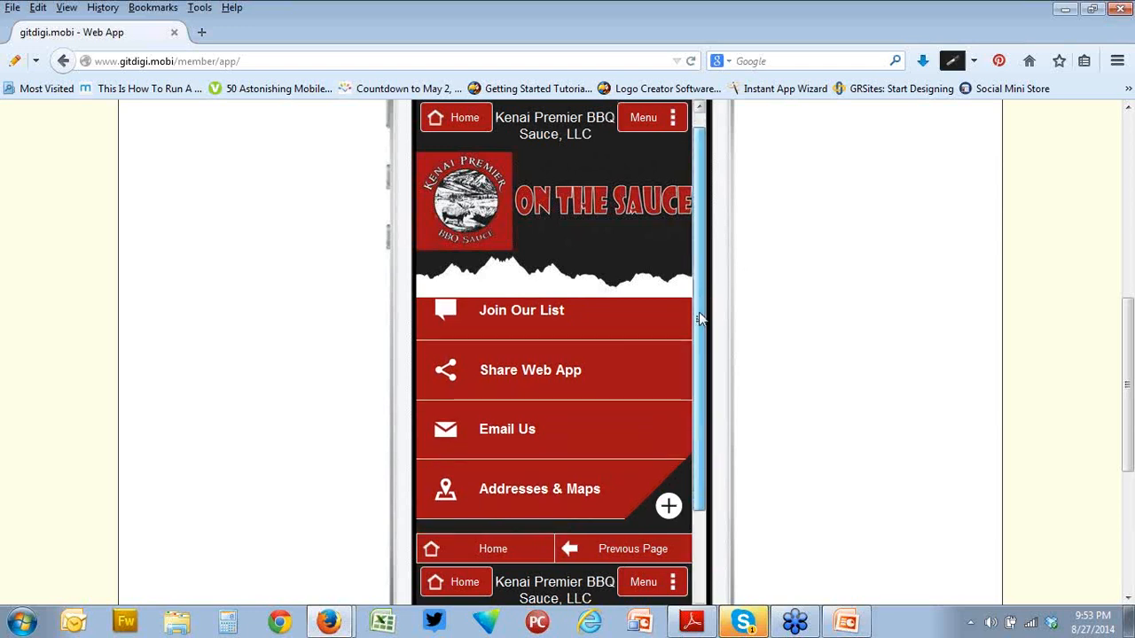
scroll(709, 386, "up", 3)
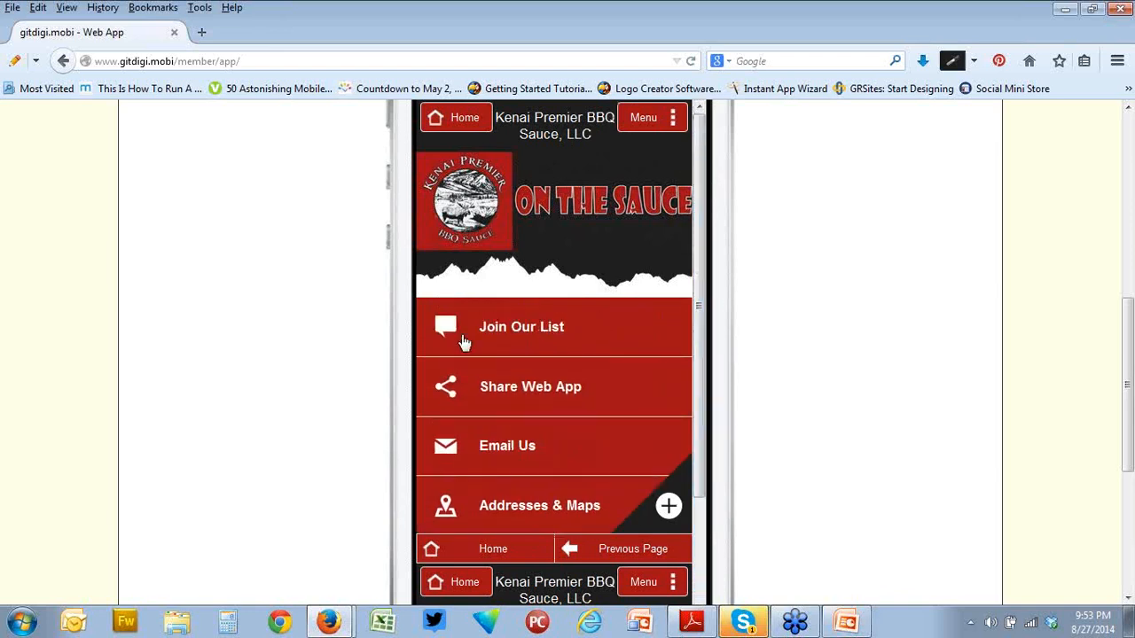
left_click_drag(700, 242, 706, 210)
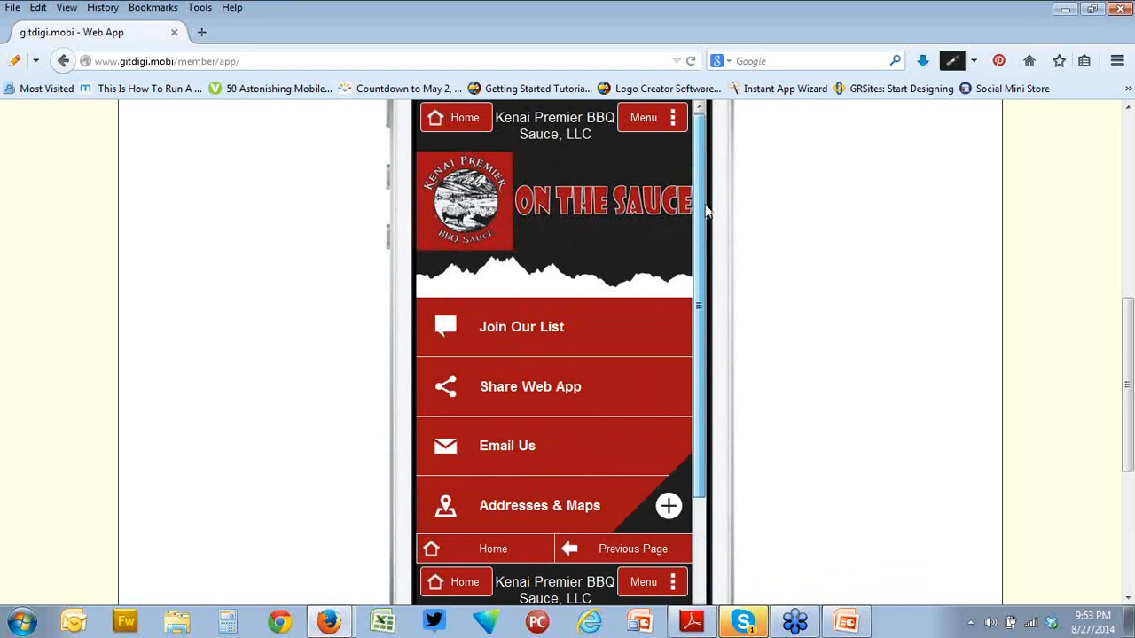